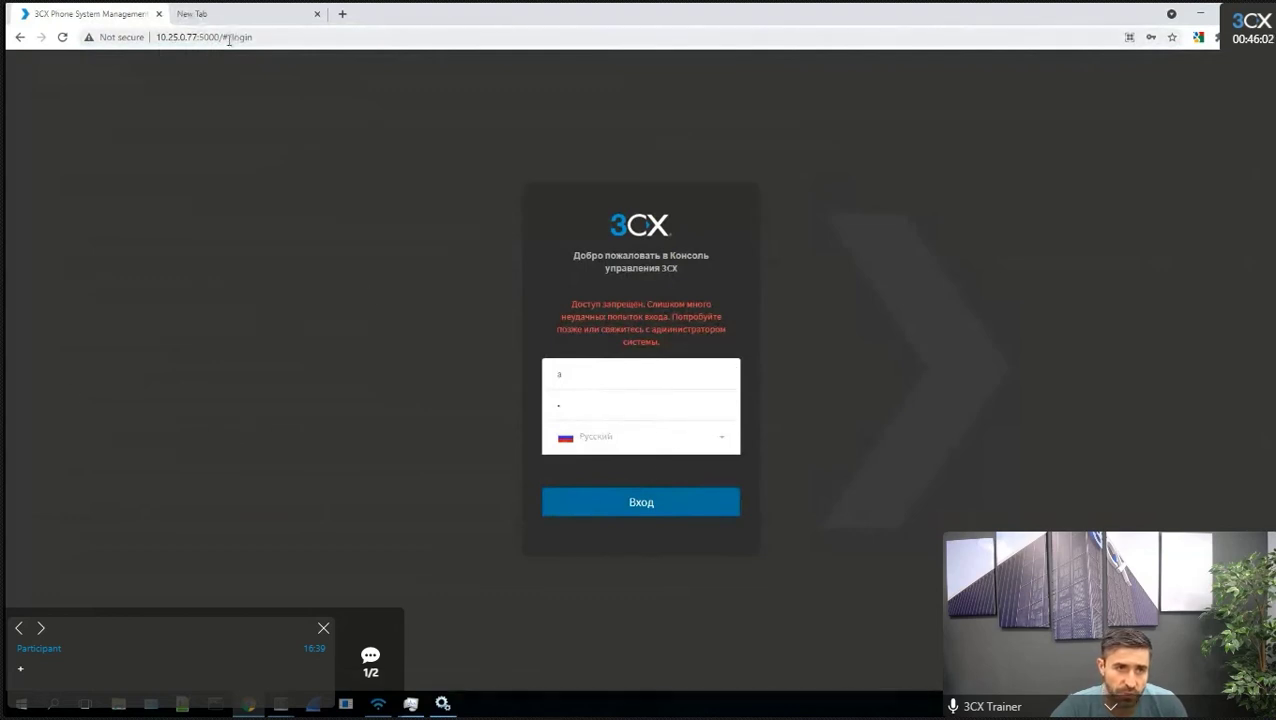
Sign in to the console at localhost:5000 with the administrator credentials.
double_click(196, 37)
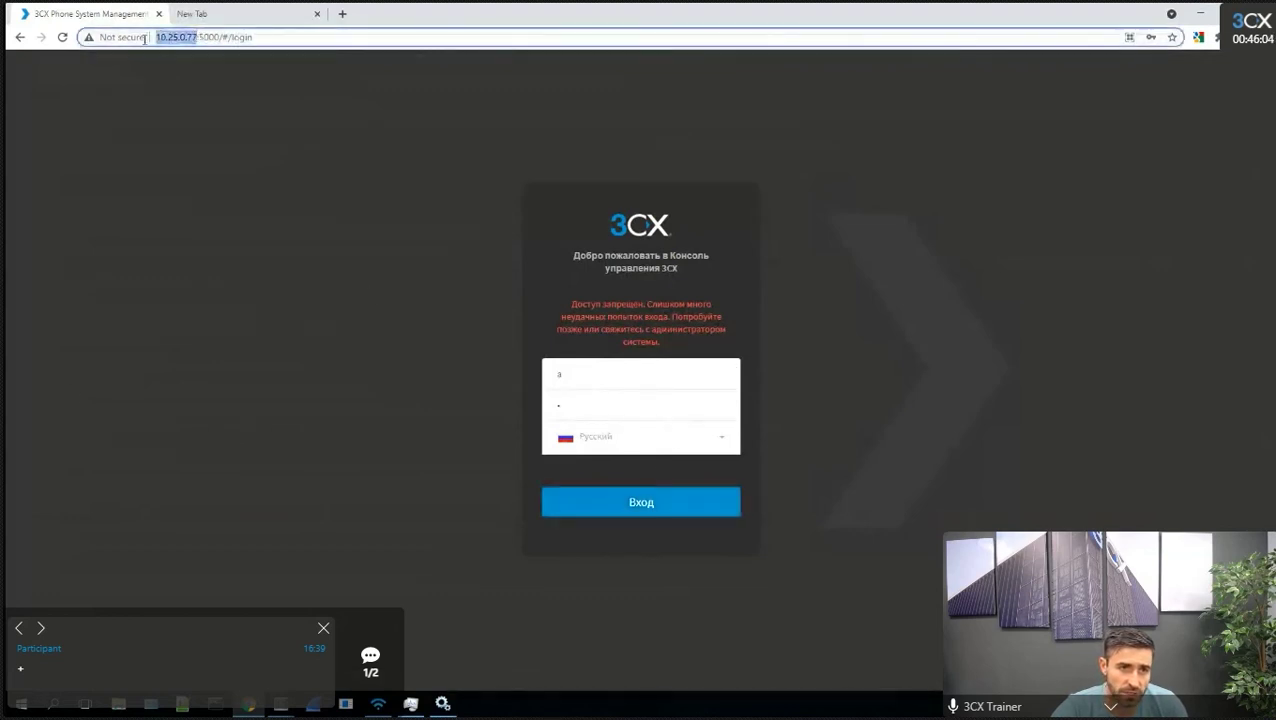
type("localhosty")
key("BackSpace")
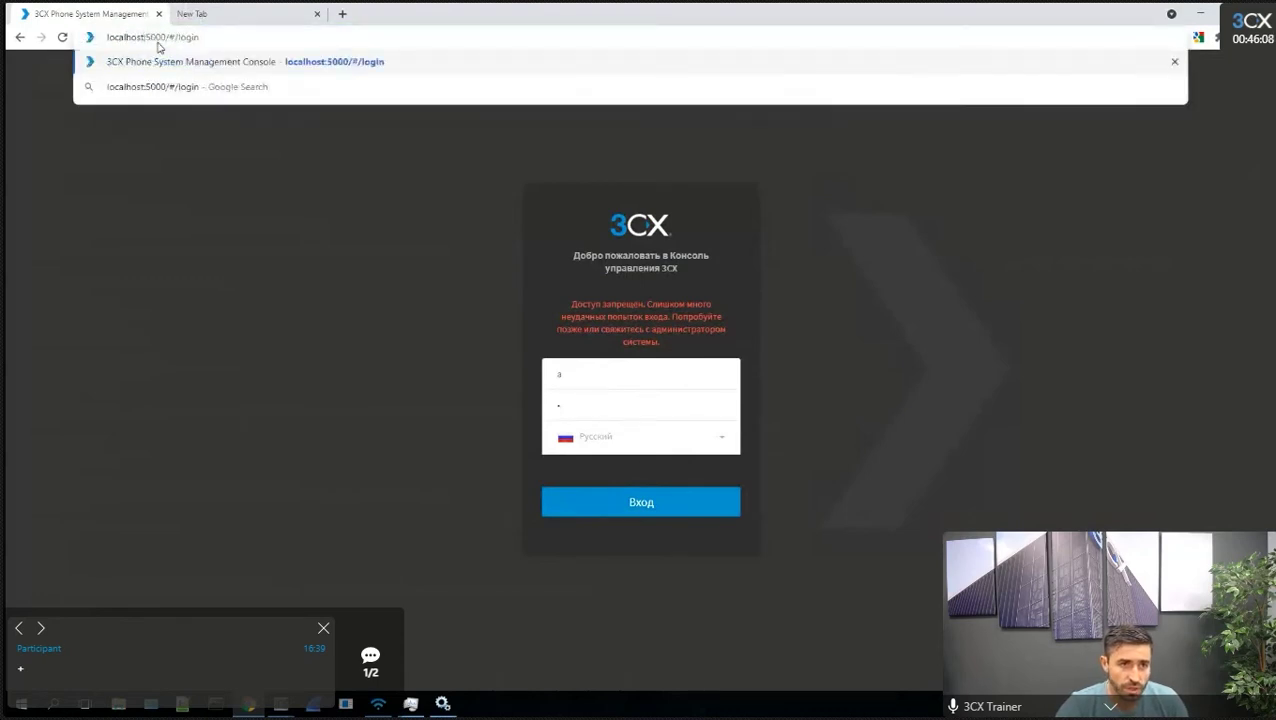
key("Return")
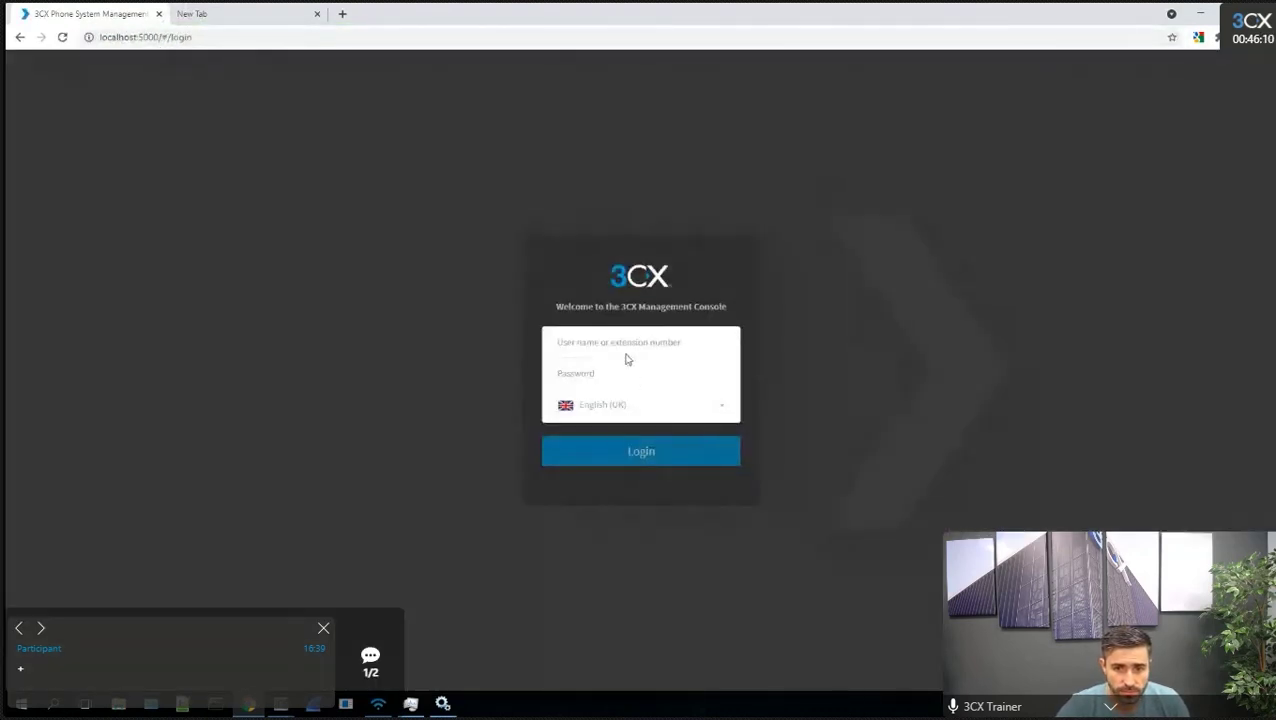
left_click(609, 342)
type("admin")
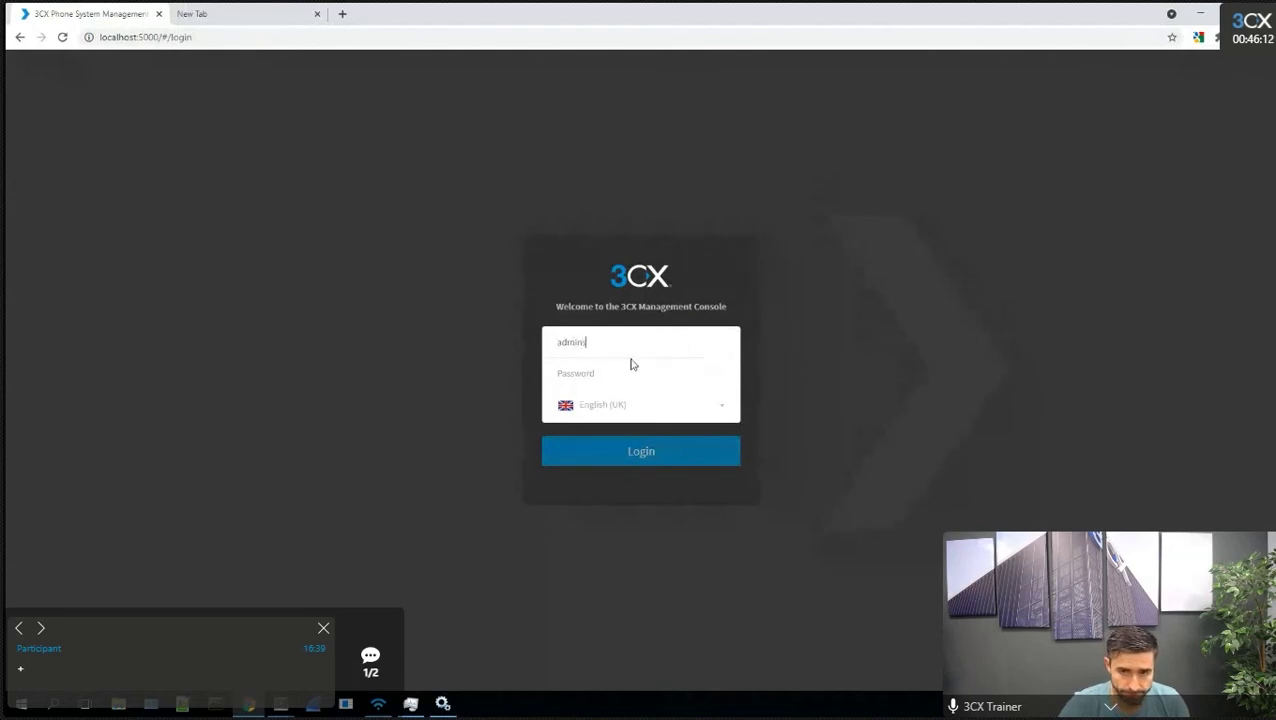
type("•••")
key("Return")
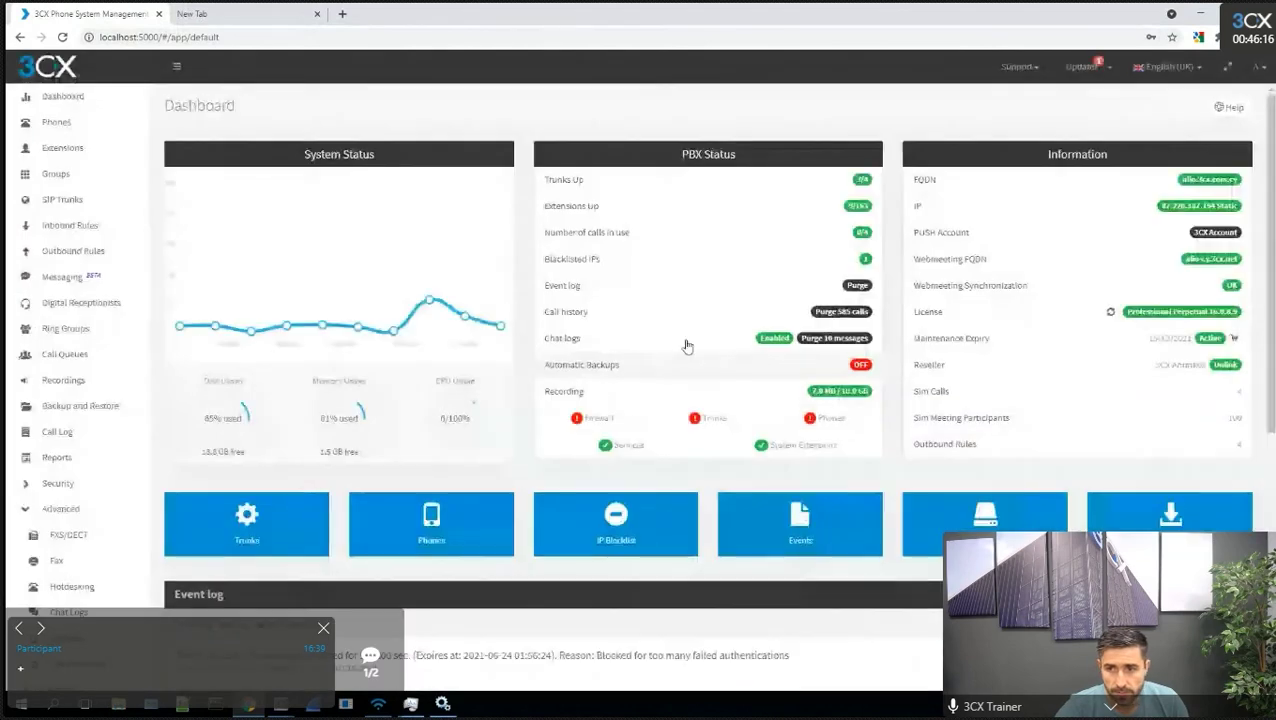
Delete the 10.25.0.77 entry from the Blacklisted IPs list.
left_click(810, 266)
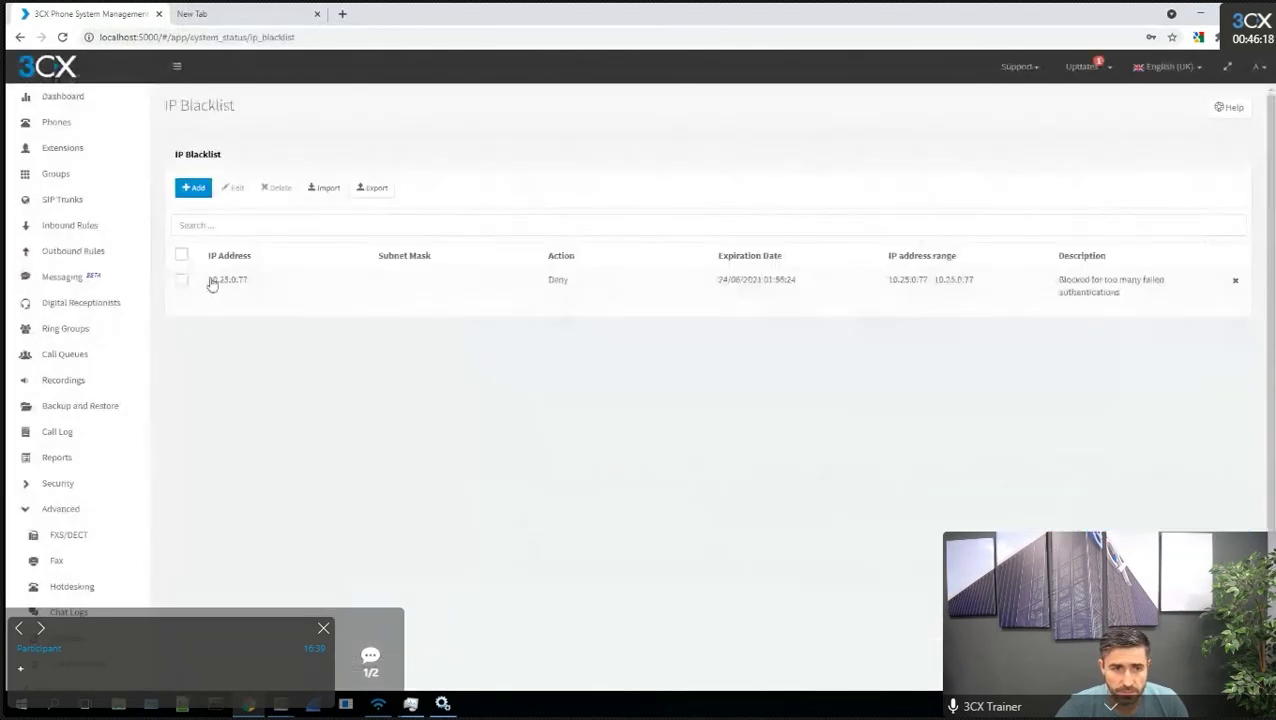
left_click(252, 289)
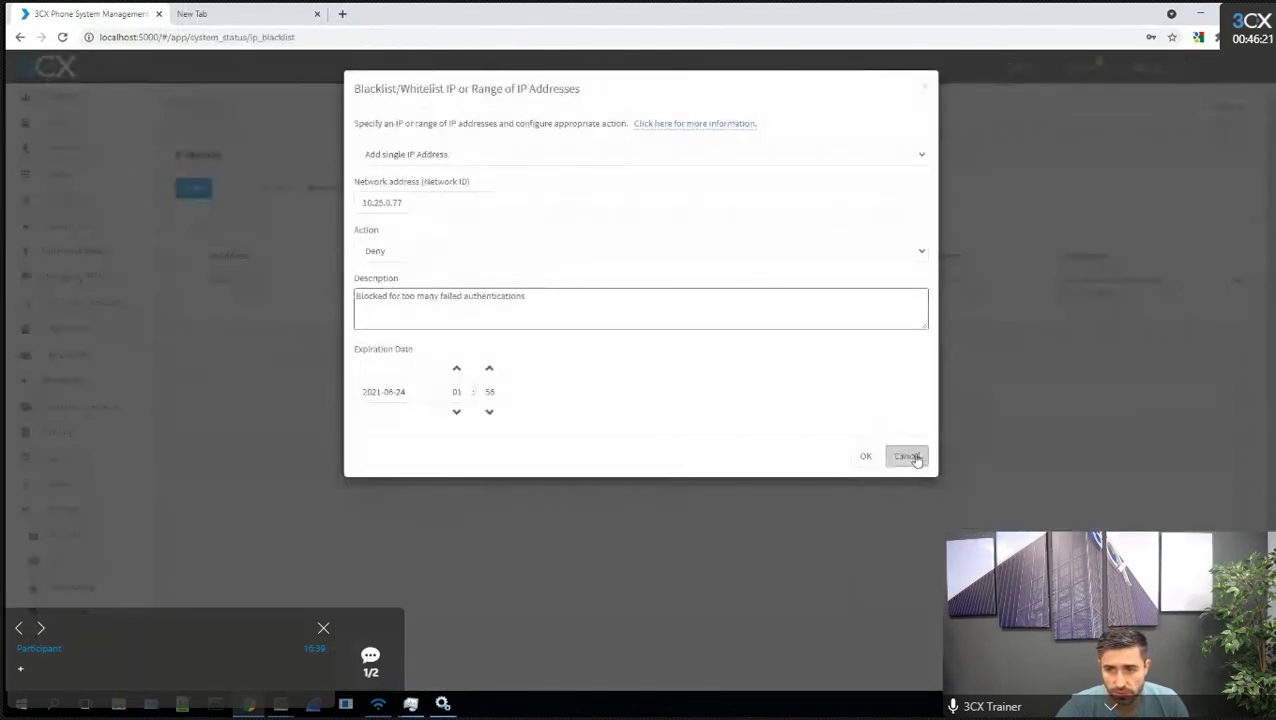
left_click(908, 458)
left_click(1239, 285)
left_click(664, 162)
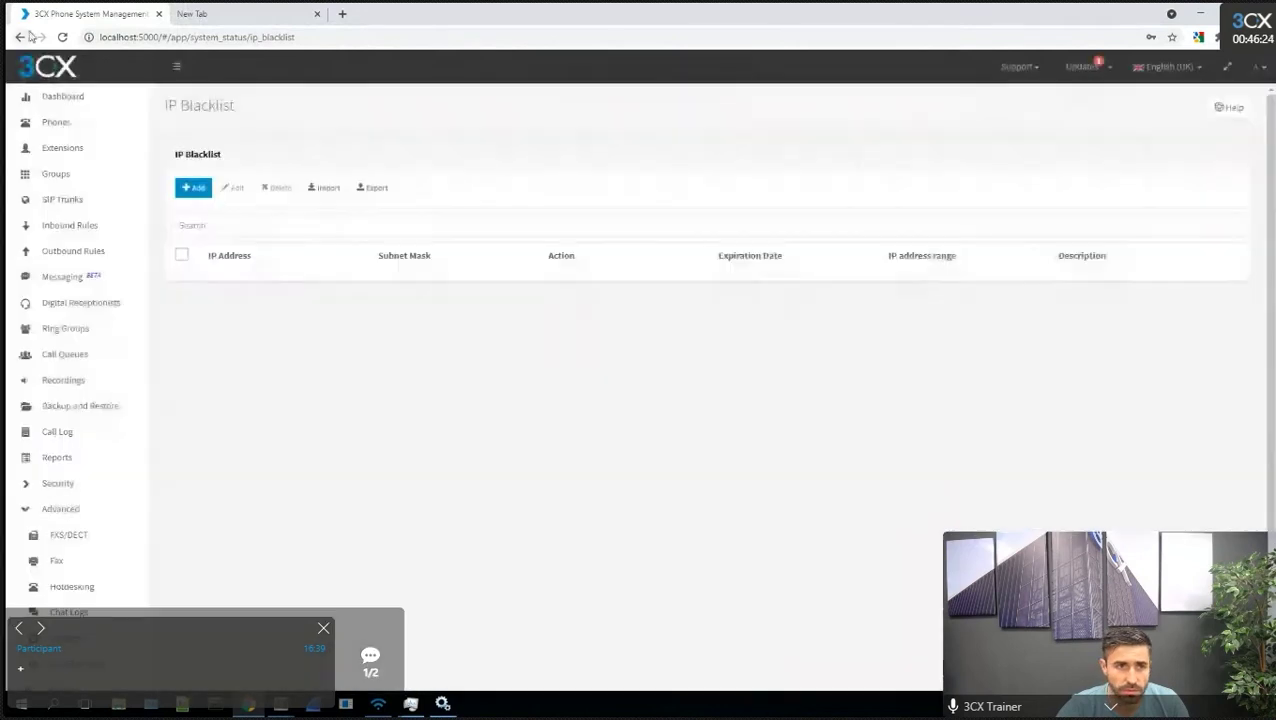
Log out of the management console from the account menu.
left_click_drag(101, 37, 145, 37)
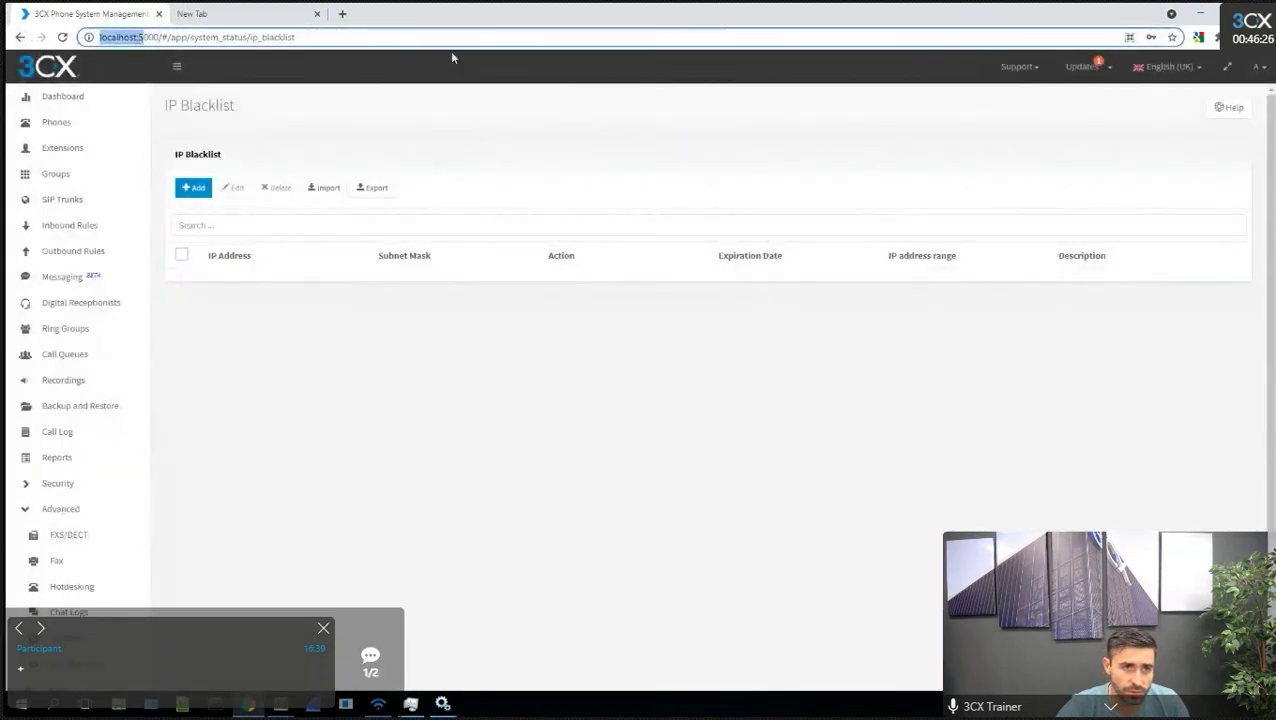
left_click(1258, 66)
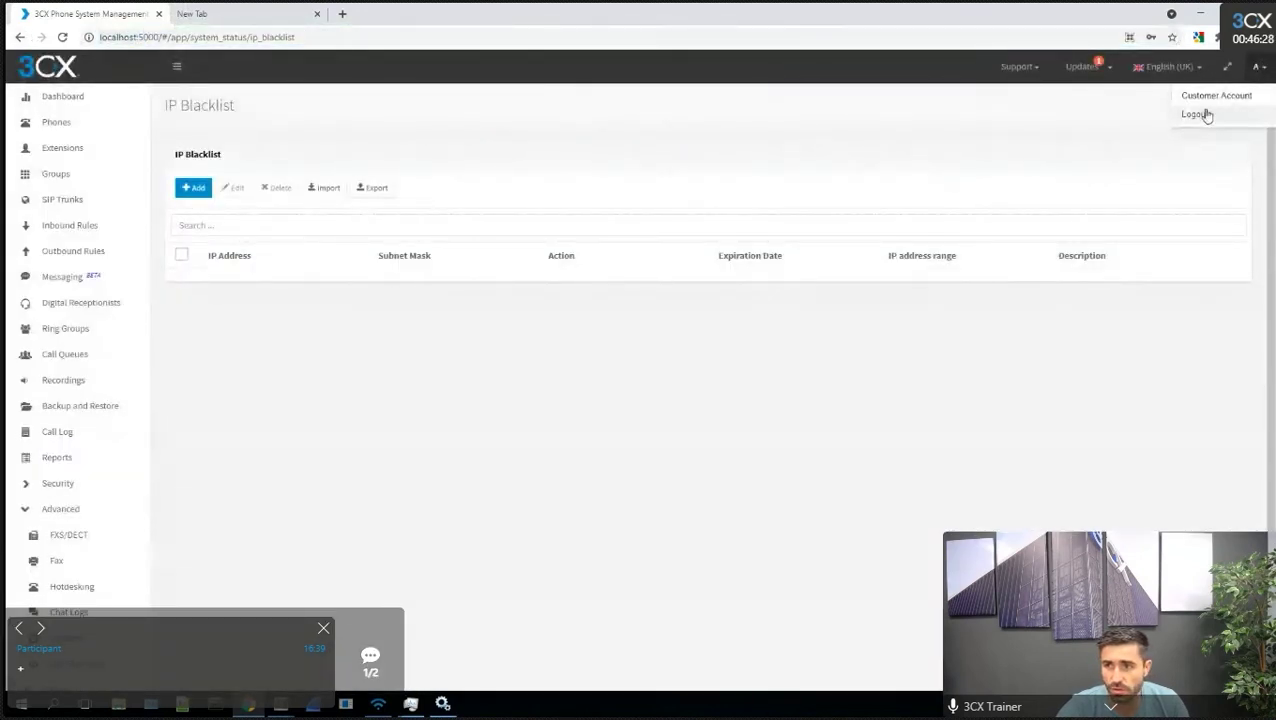
left_click(1200, 114)
Log in at 10.25.0.77:5000 with the admin username and password, then open Settings.
double_click(137, 37)
type("10.25")
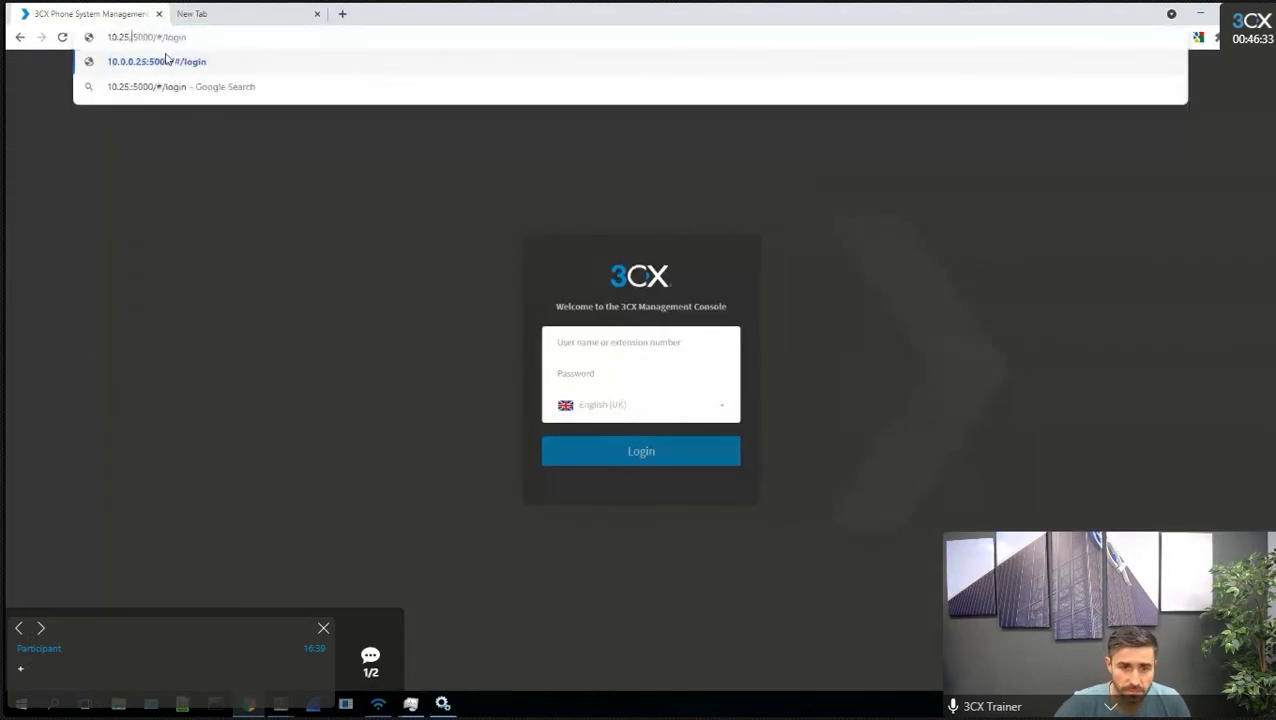
type(".0.77")
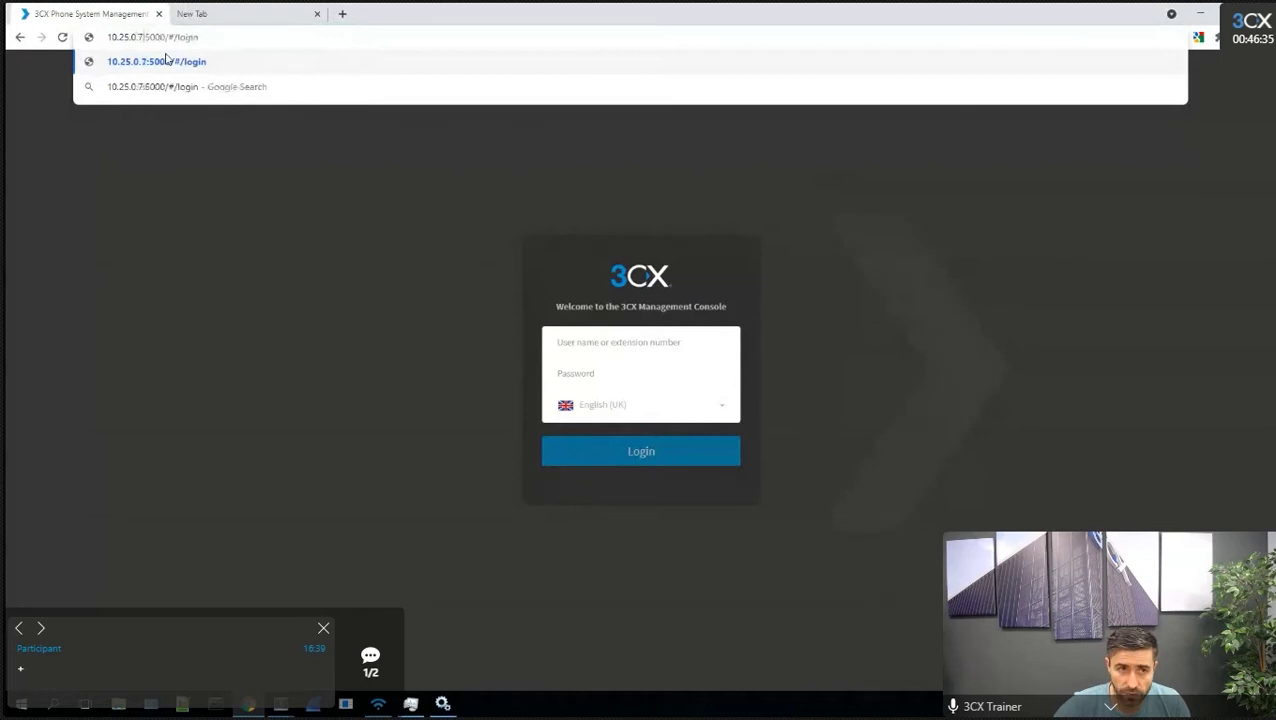
key("Return")
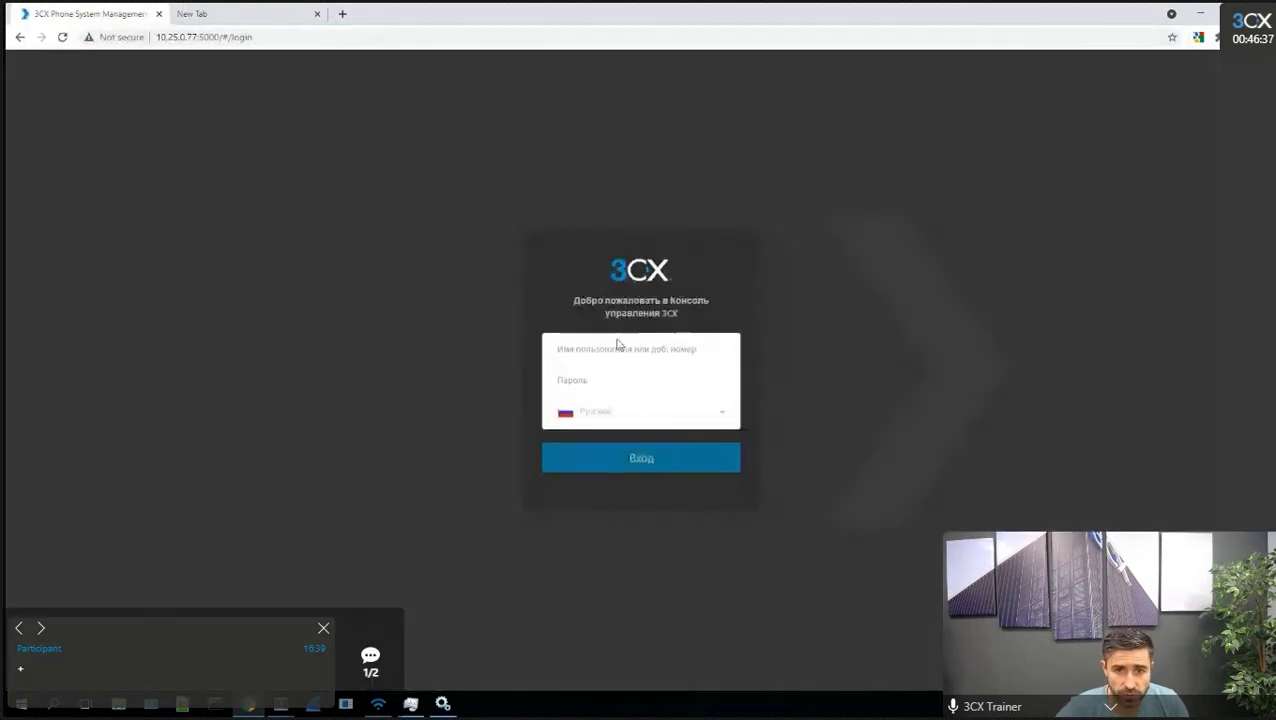
left_click(614, 342)
type("adminski")
key("Tab")
type("a")
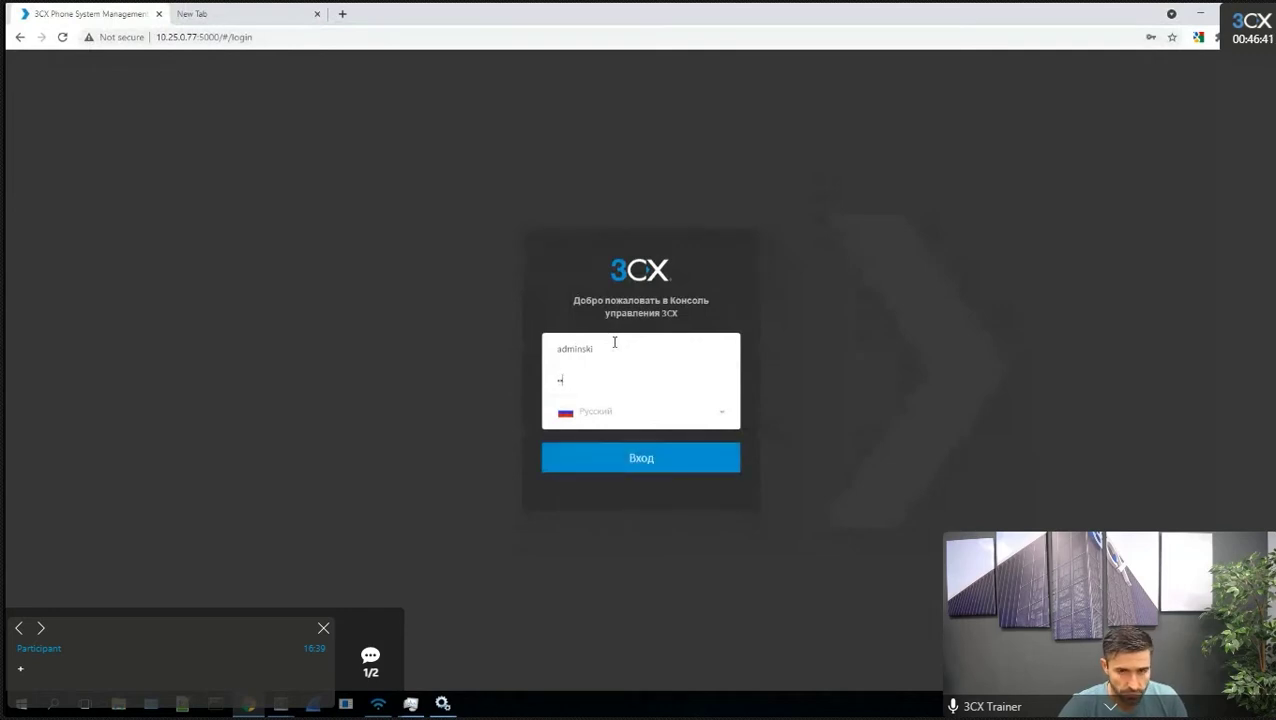
key("Return")
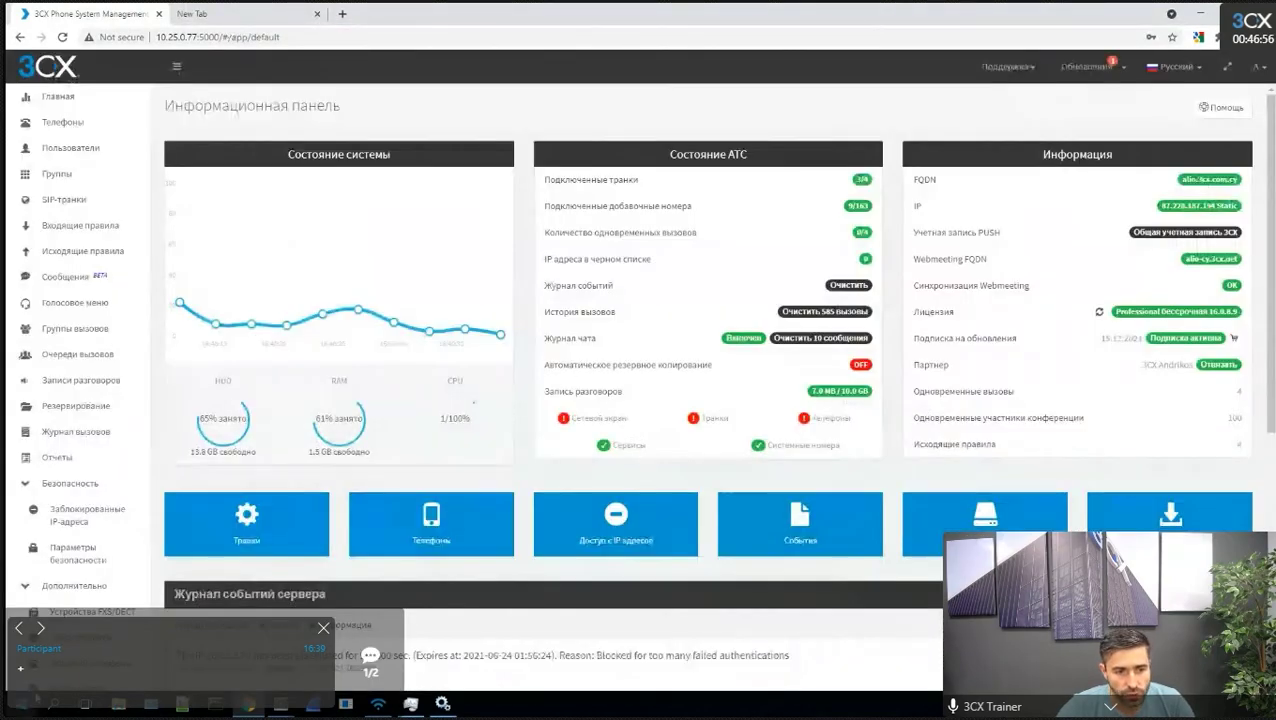
scroll(98, 560, "down", 3)
left_click(65, 514)
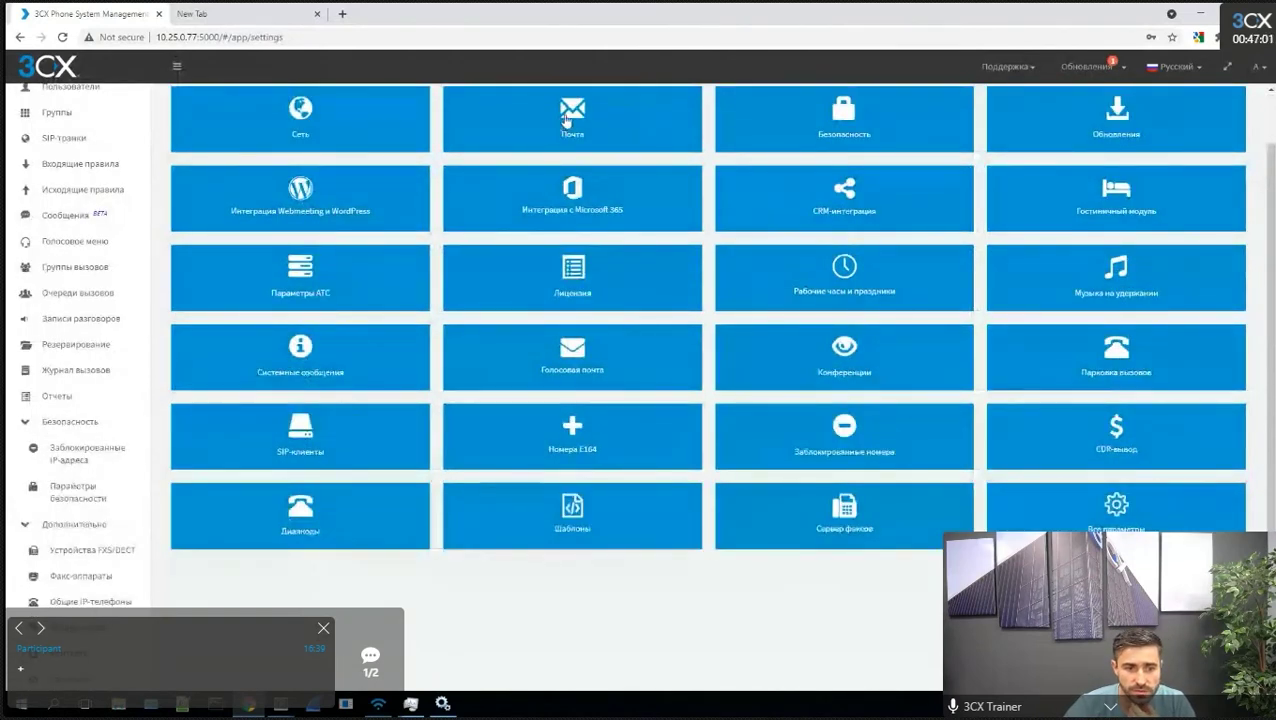
Review the Mail > Notifications e-mail settings, then bring up Security's Anti-Hacking tab.
left_click(566, 118)
left_click(292, 159)
left_click_drag(240, 247, 206, 244)
left_click_drag(190, 196, 372, 196)
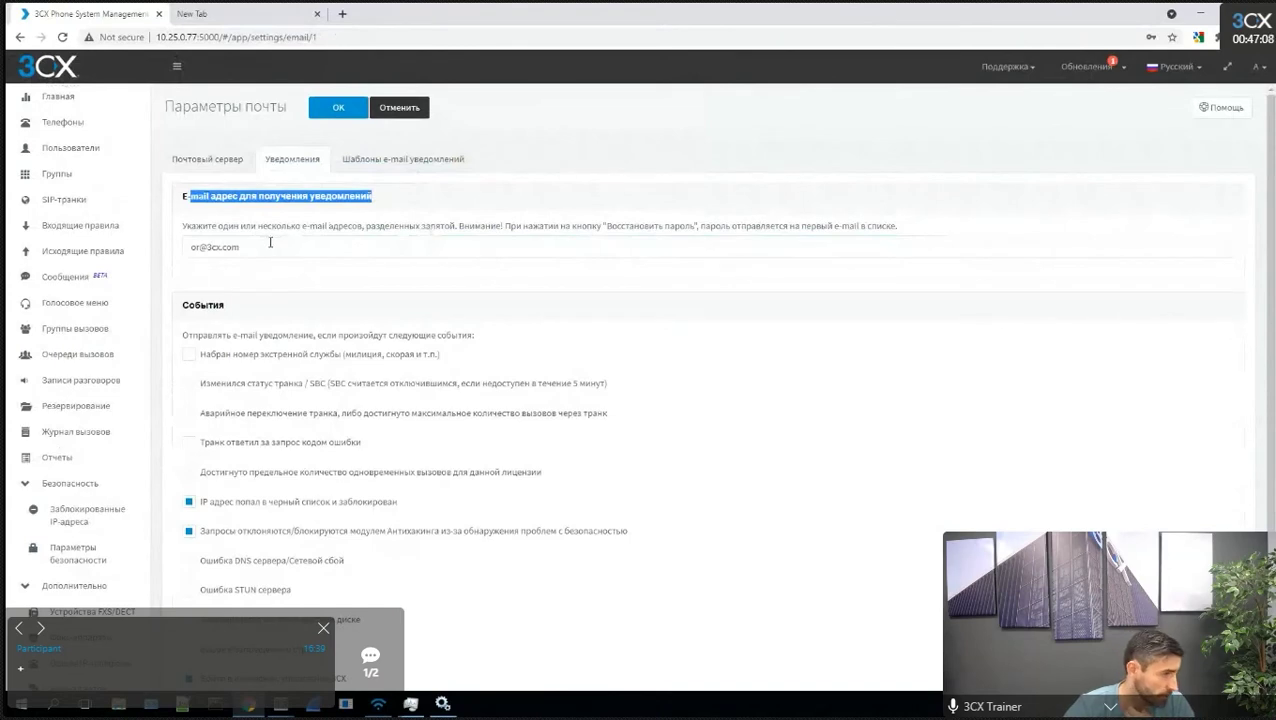
scroll(117, 529, "down", 3)
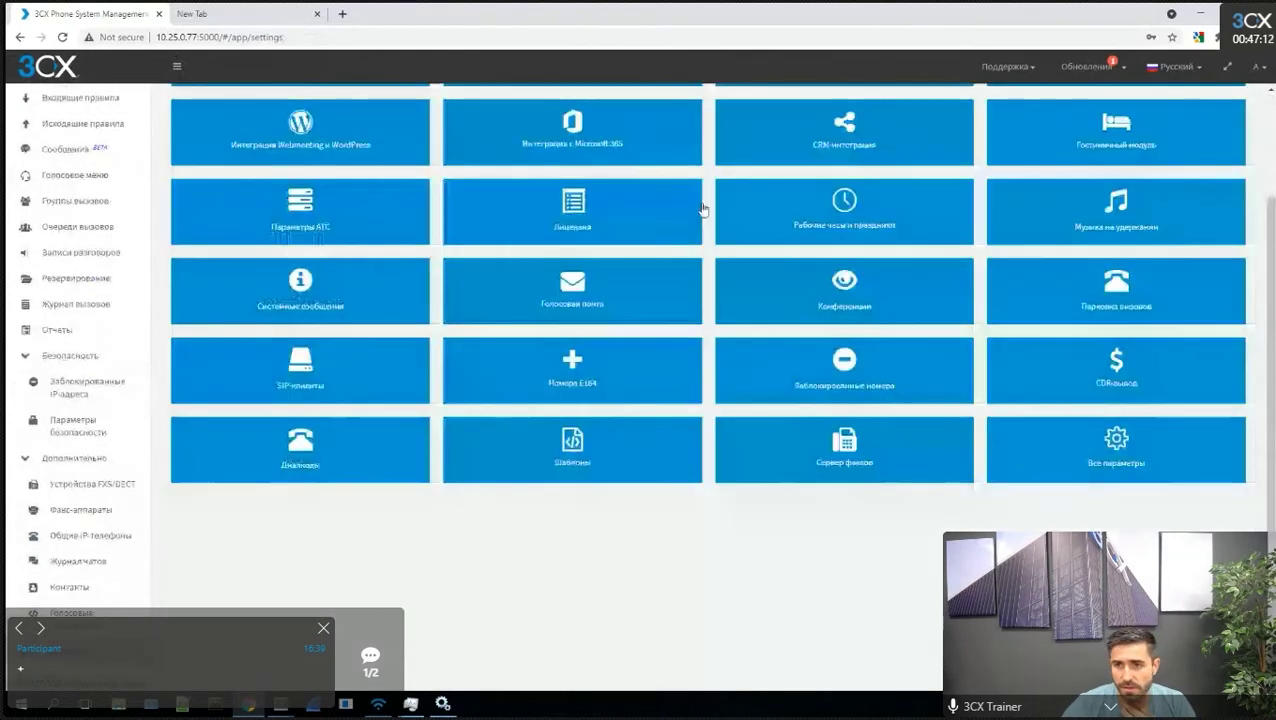
scroll(704, 209, "up", 3)
left_click(749, 191)
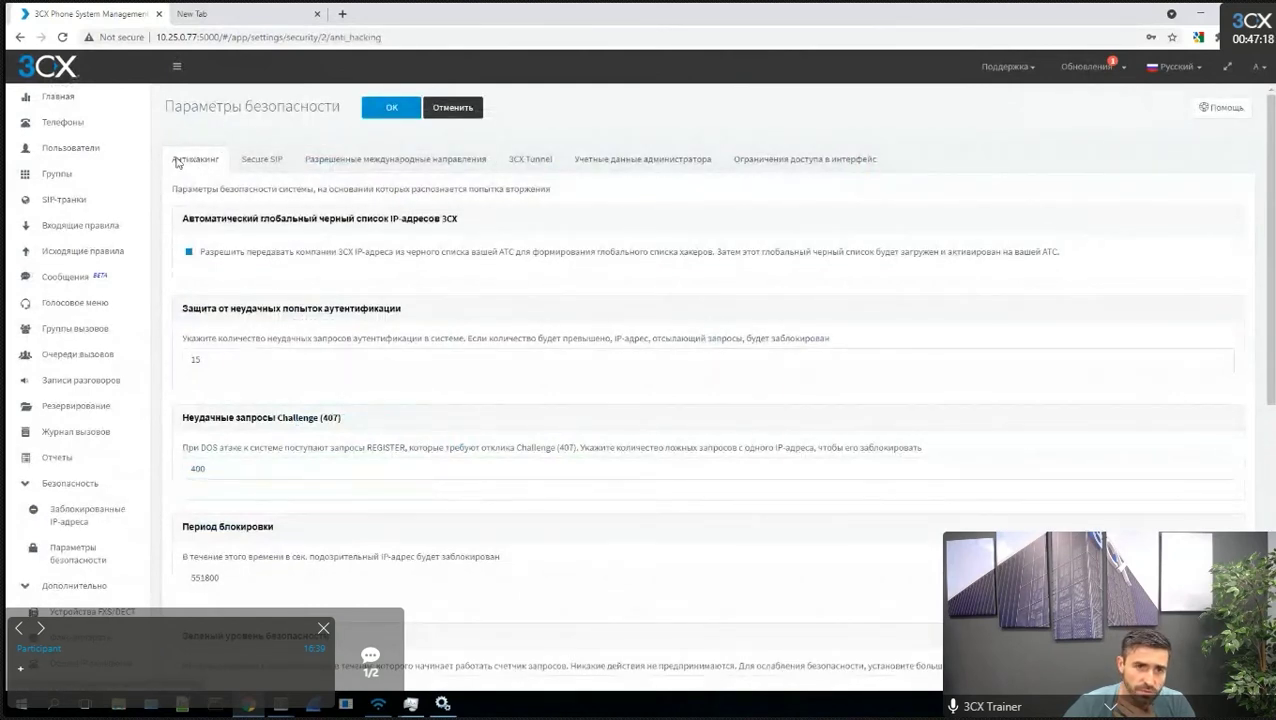
Review the Anti-Hacking thresholds: failed authentication, Challenge 407 requests, blocking period, green and yellow levels.
left_click_drag(186, 218, 455, 265)
left_click(229, 258)
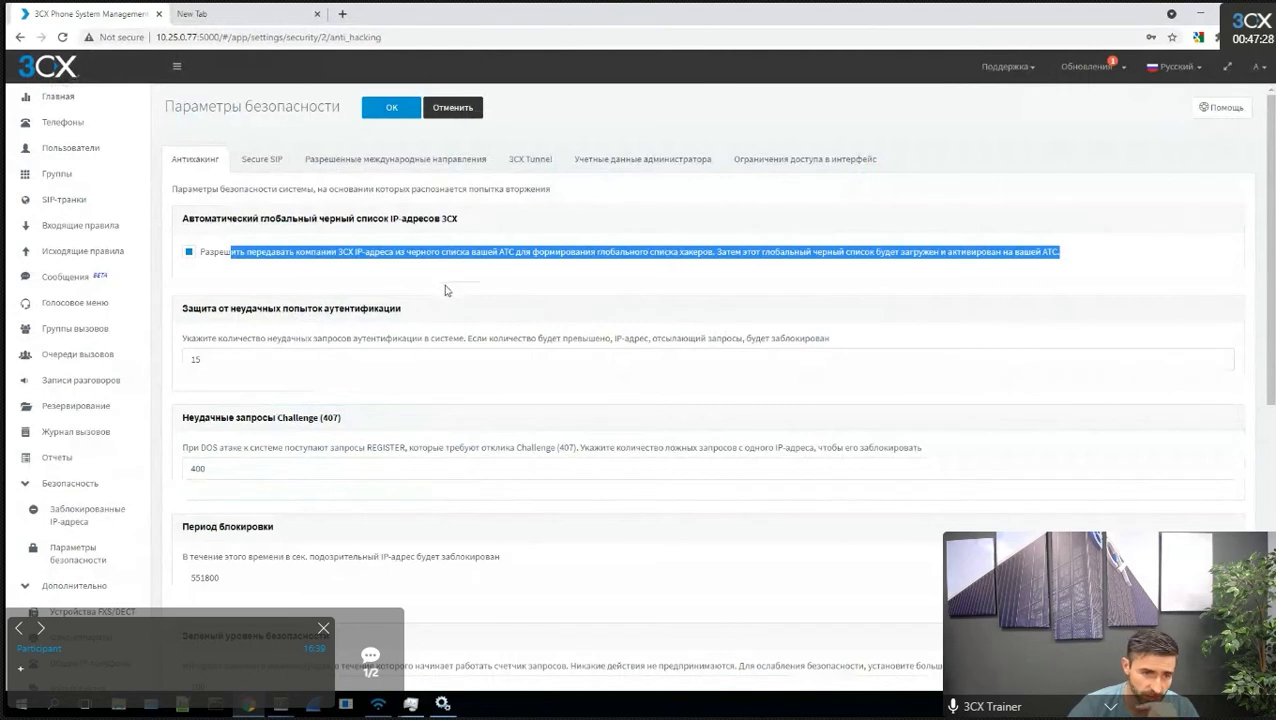
left_click_drag(181, 309, 401, 323)
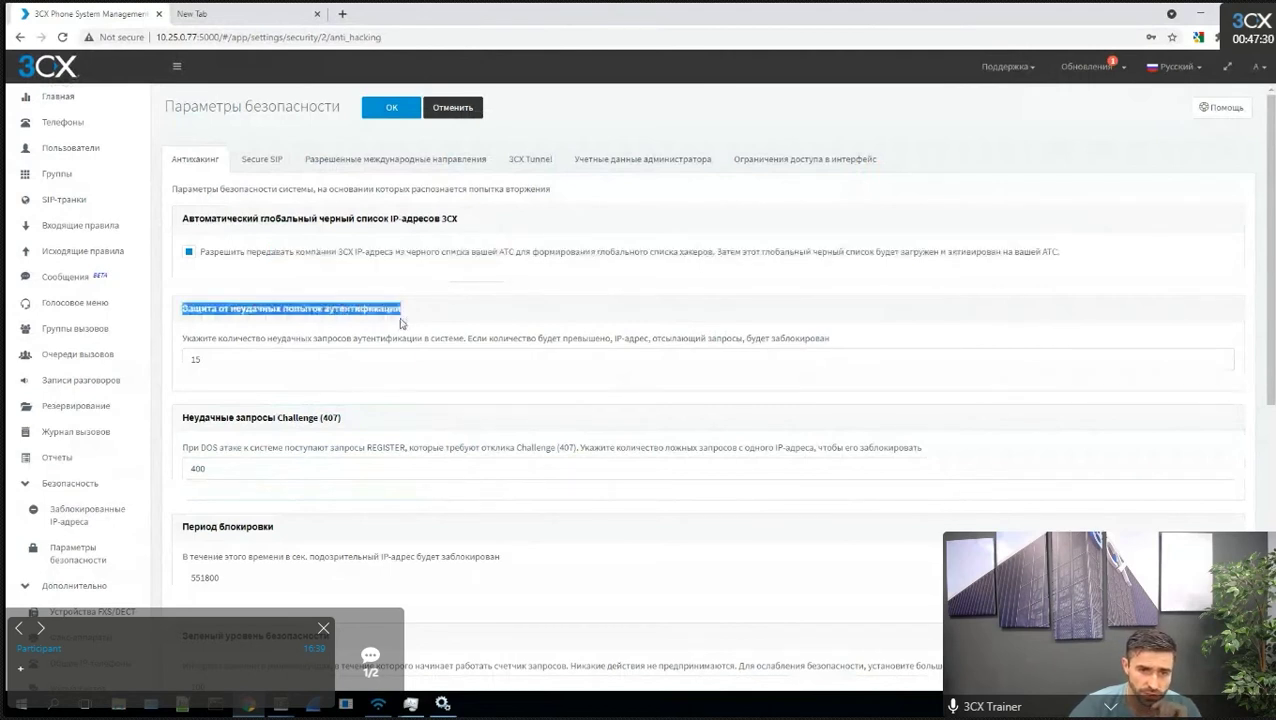
left_click_drag(180, 418, 373, 422)
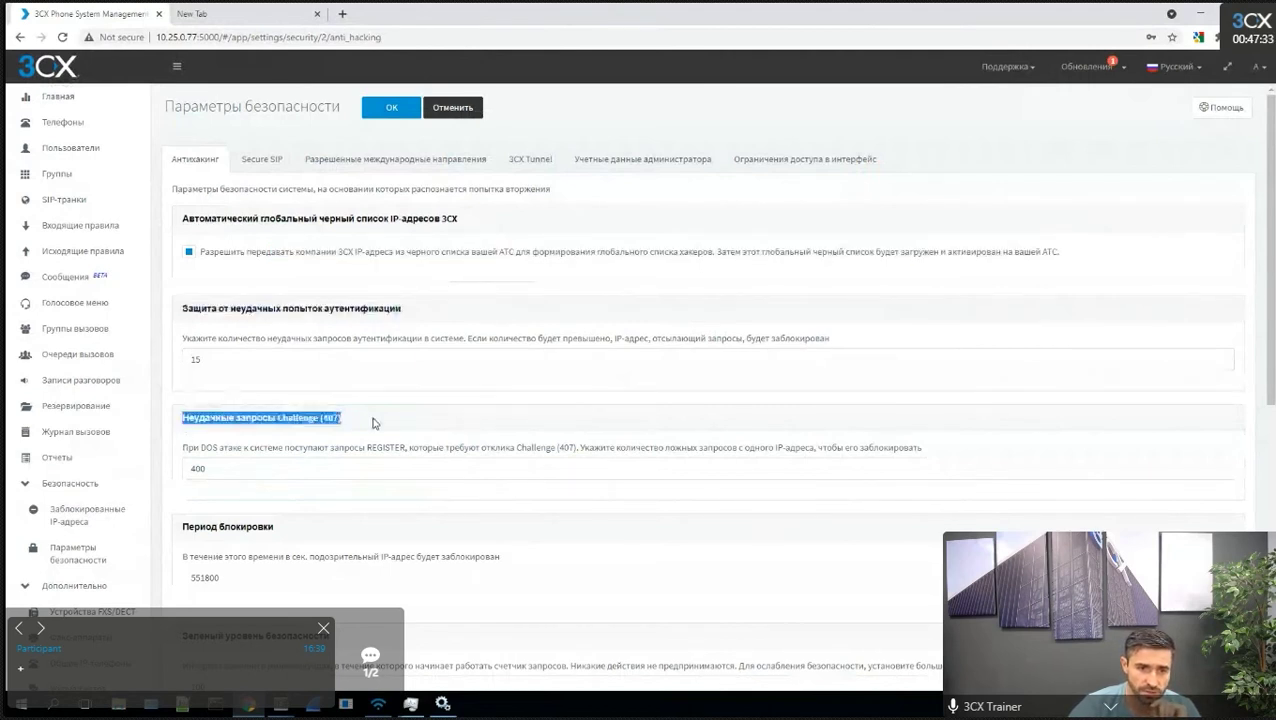
left_click_drag(179, 527, 286, 531)
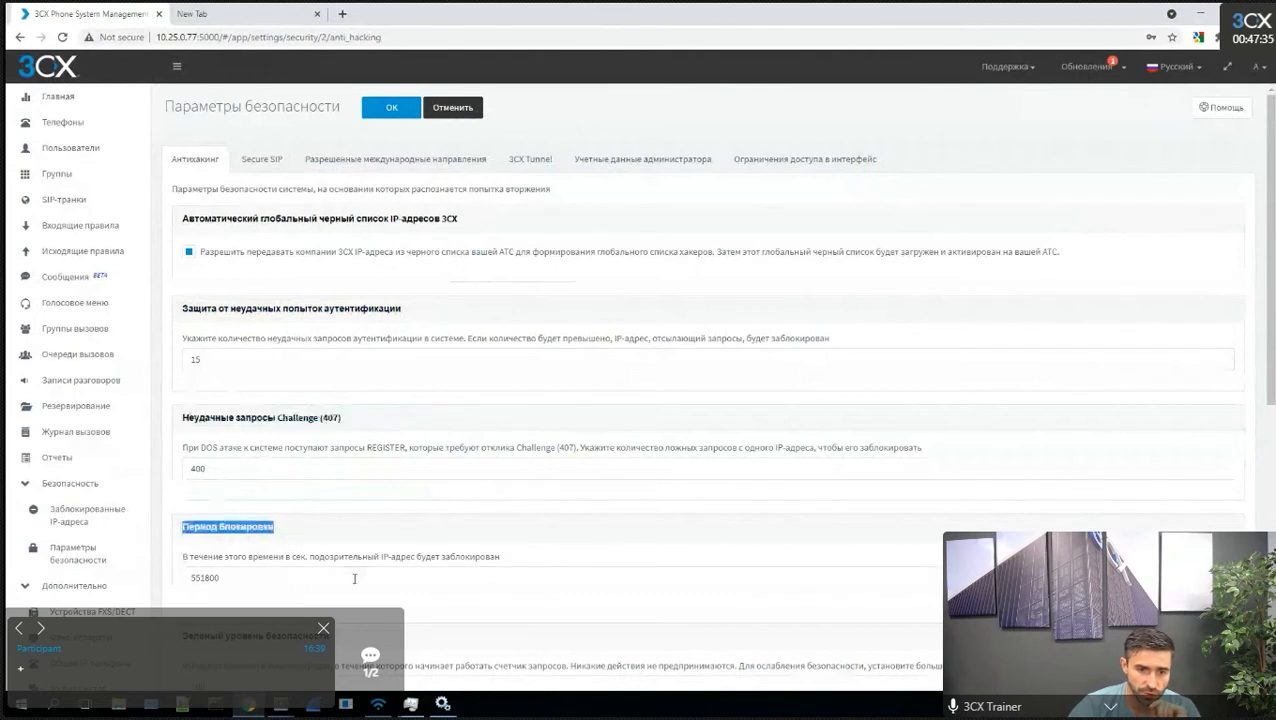
left_click_drag(189, 557, 500, 557)
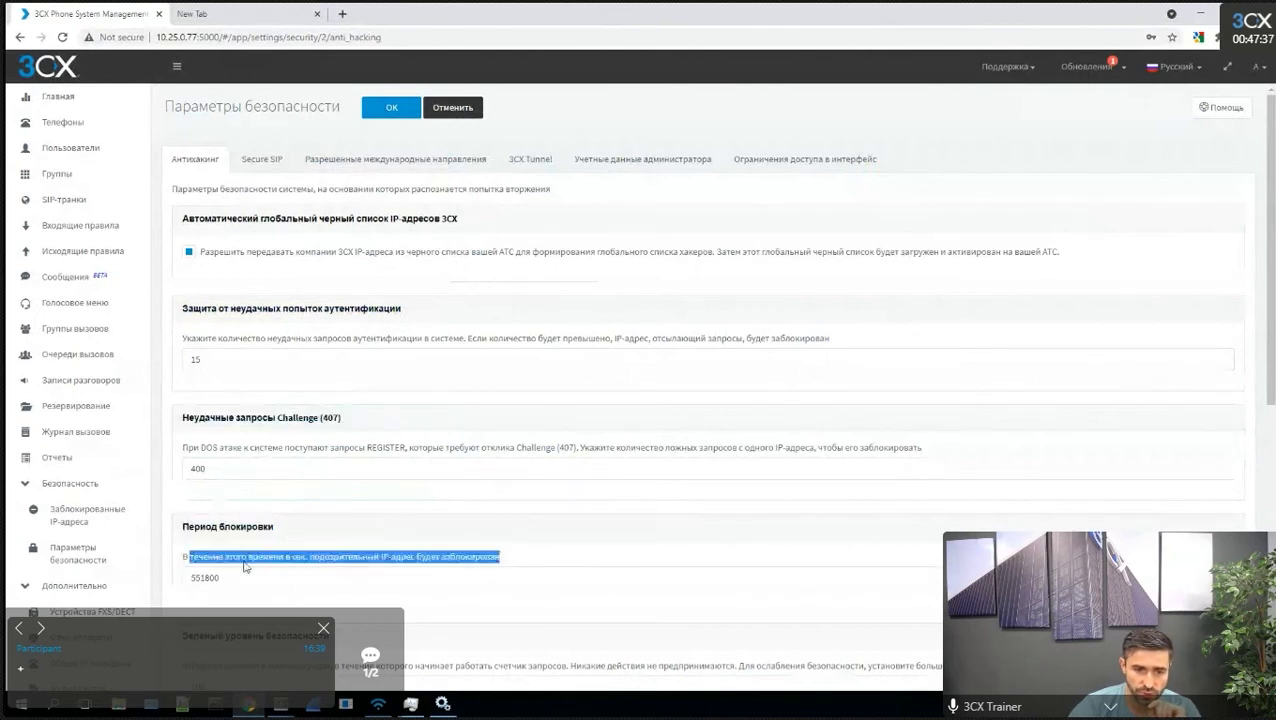
left_click_drag(186, 636, 308, 636)
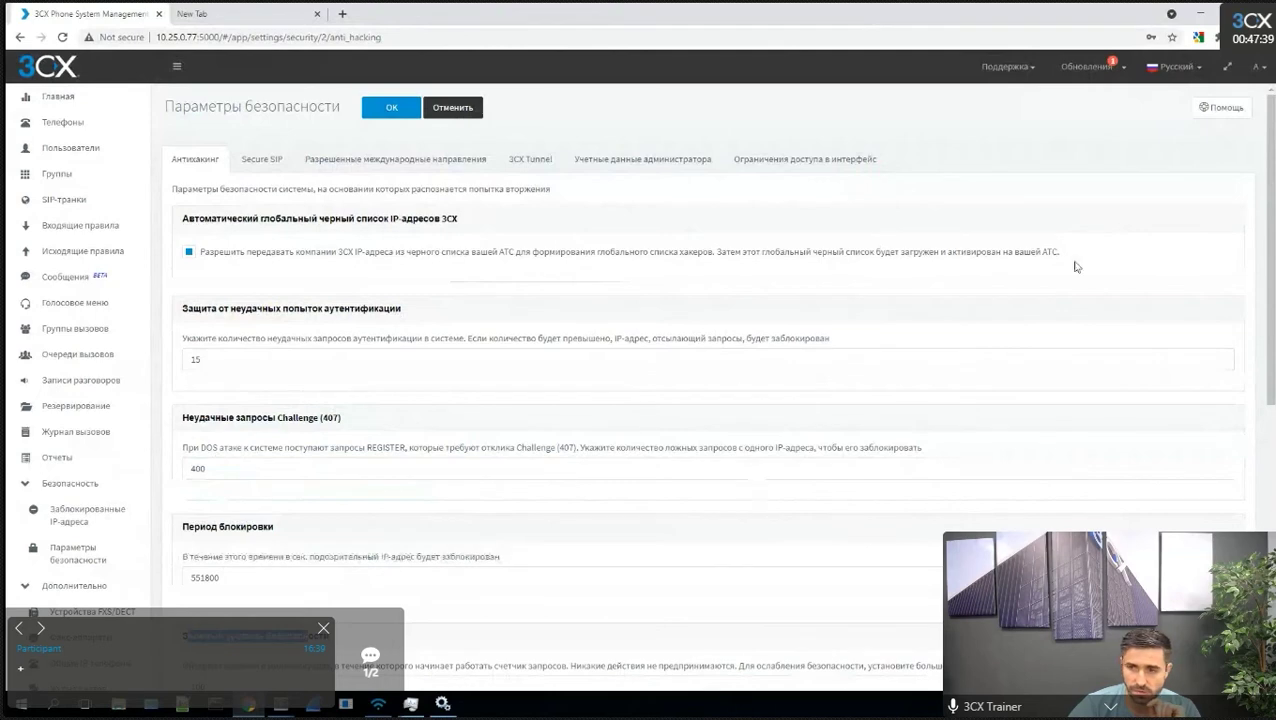
scroll(308, 620, "down", 1)
scroll(662, 298, "down", 2)
left_click_drag(211, 488, 418, 488)
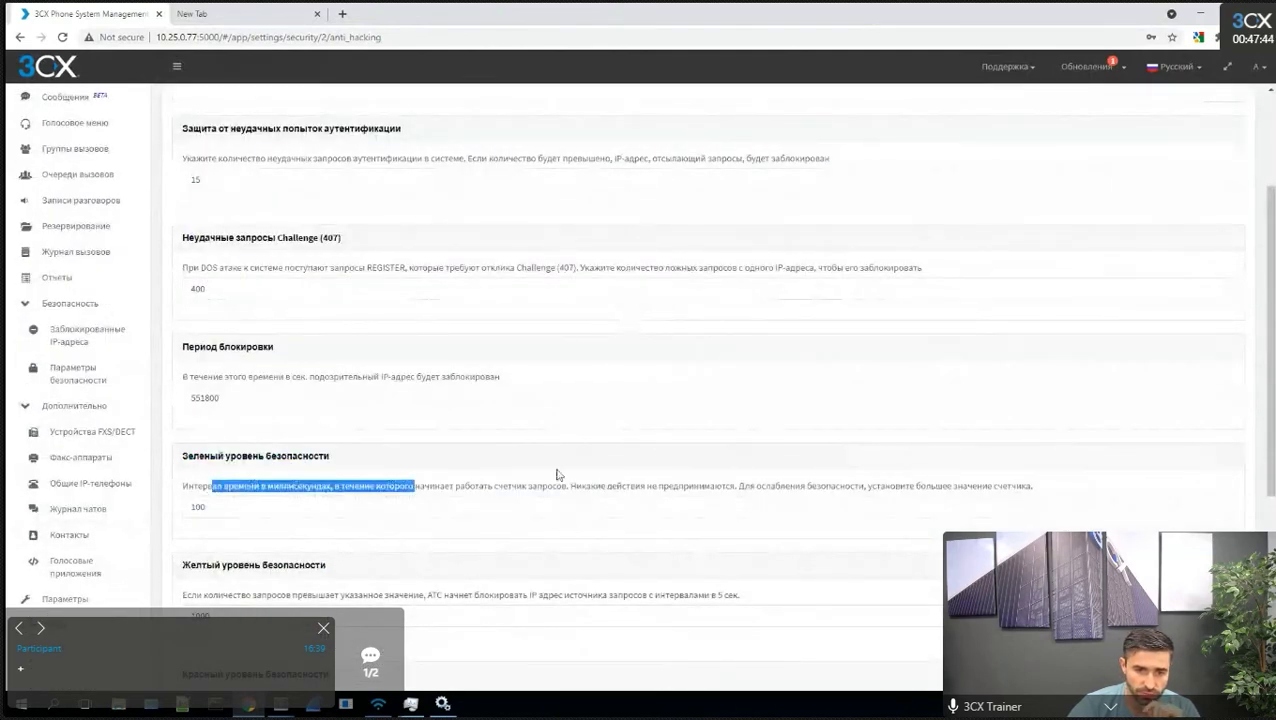
left_click_drag(196, 565, 330, 567)
left_click_drag(205, 597, 641, 600)
left_click(640, 615)
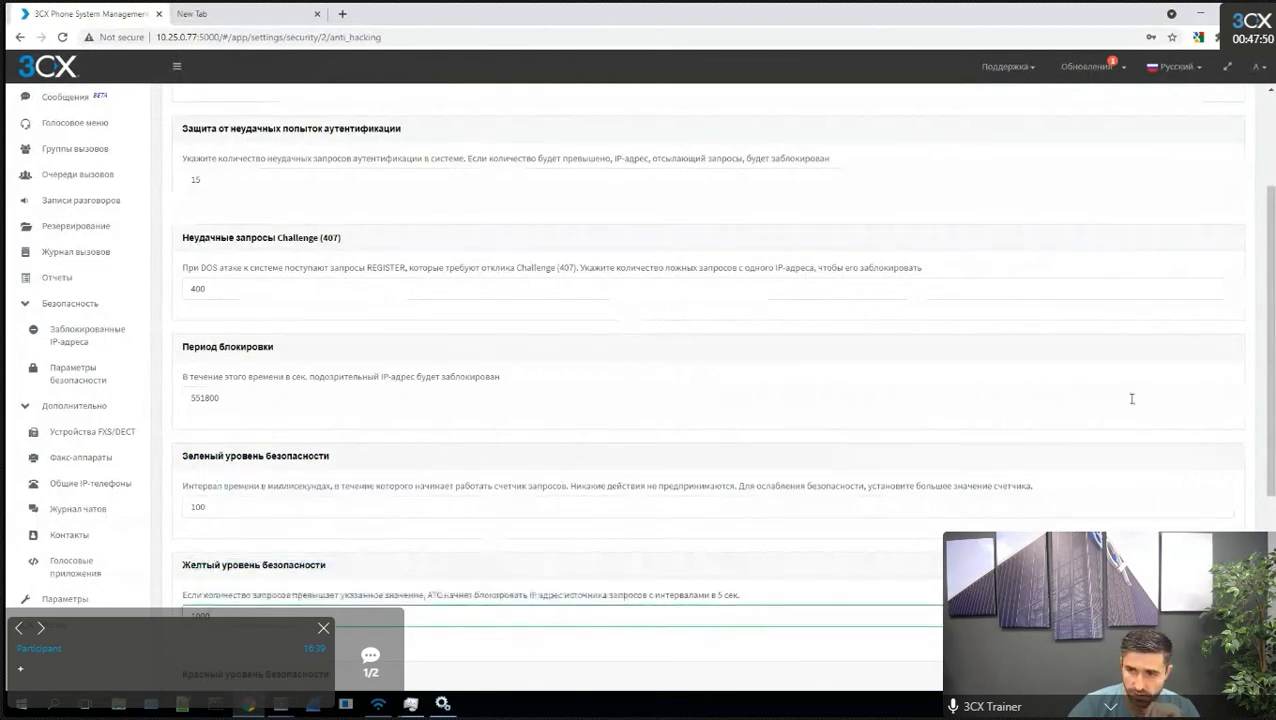
Review the red level, the Live Chat request limit of 20, and SSL/SecureSIP transport settings.
scroll(1189, 370, "down", 2)
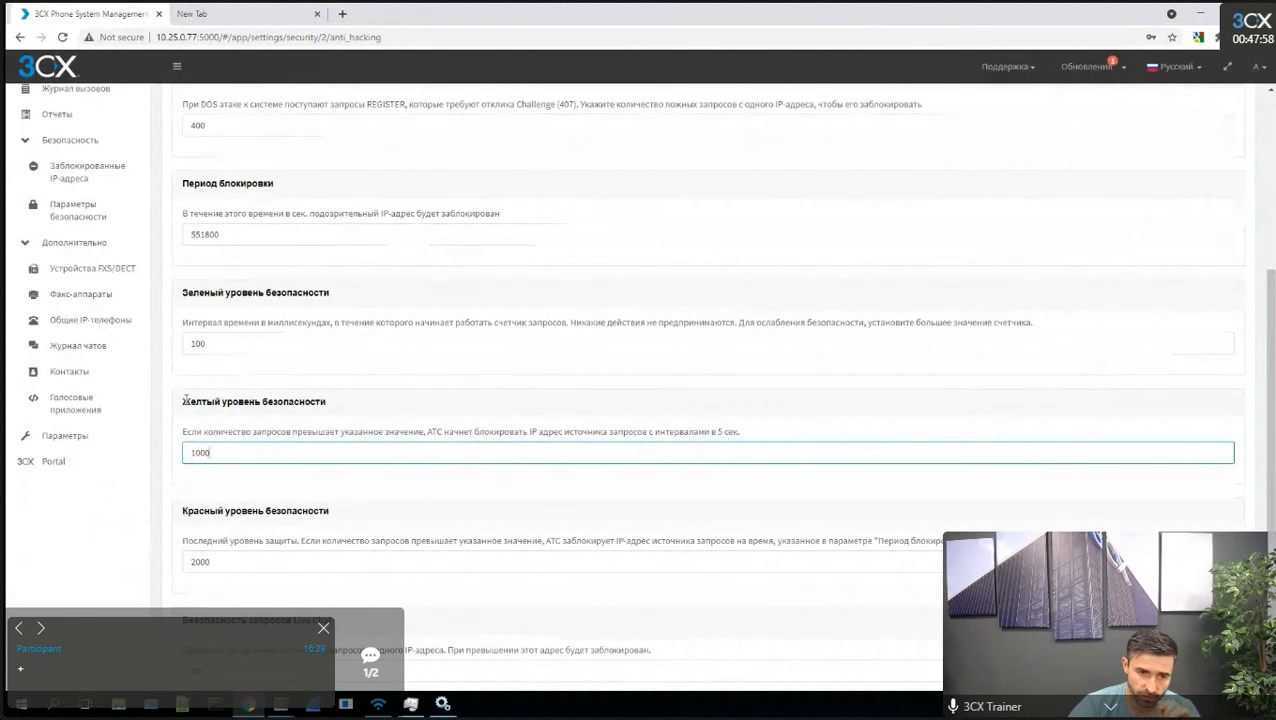
triple_click(214, 511)
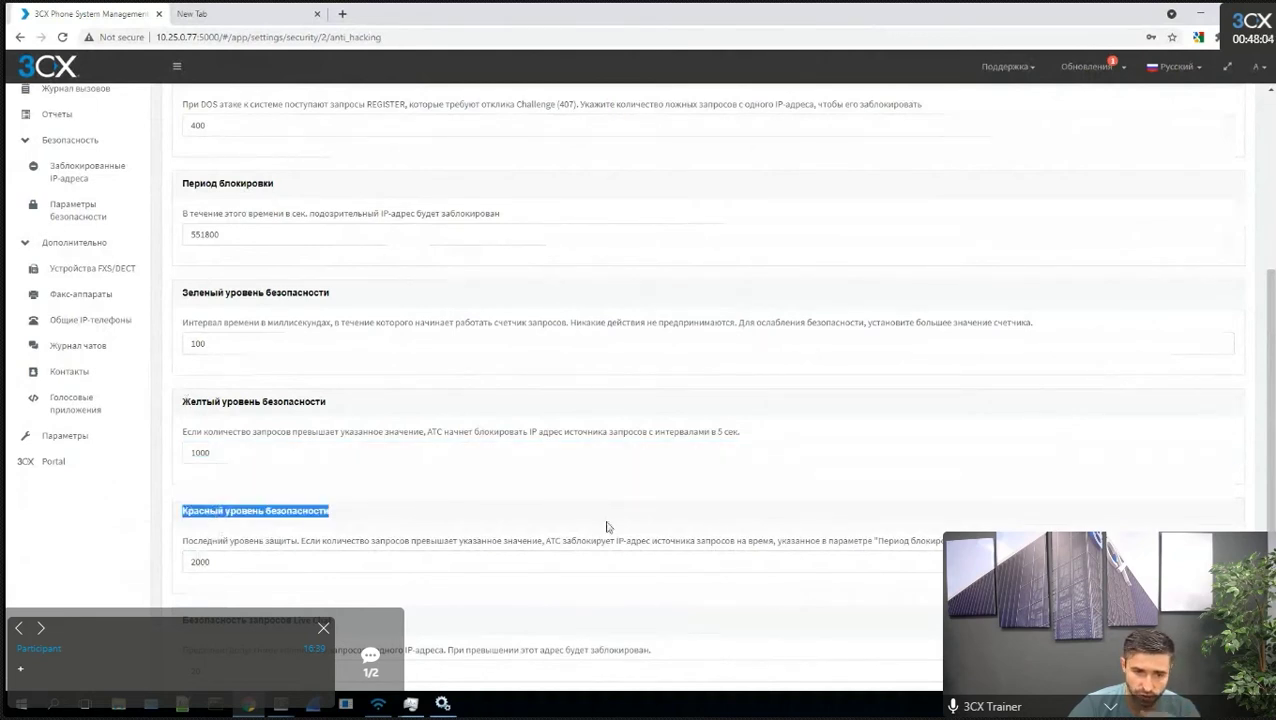
scroll(560, 511, "down", 1)
left_click_drag(181, 553, 362, 557)
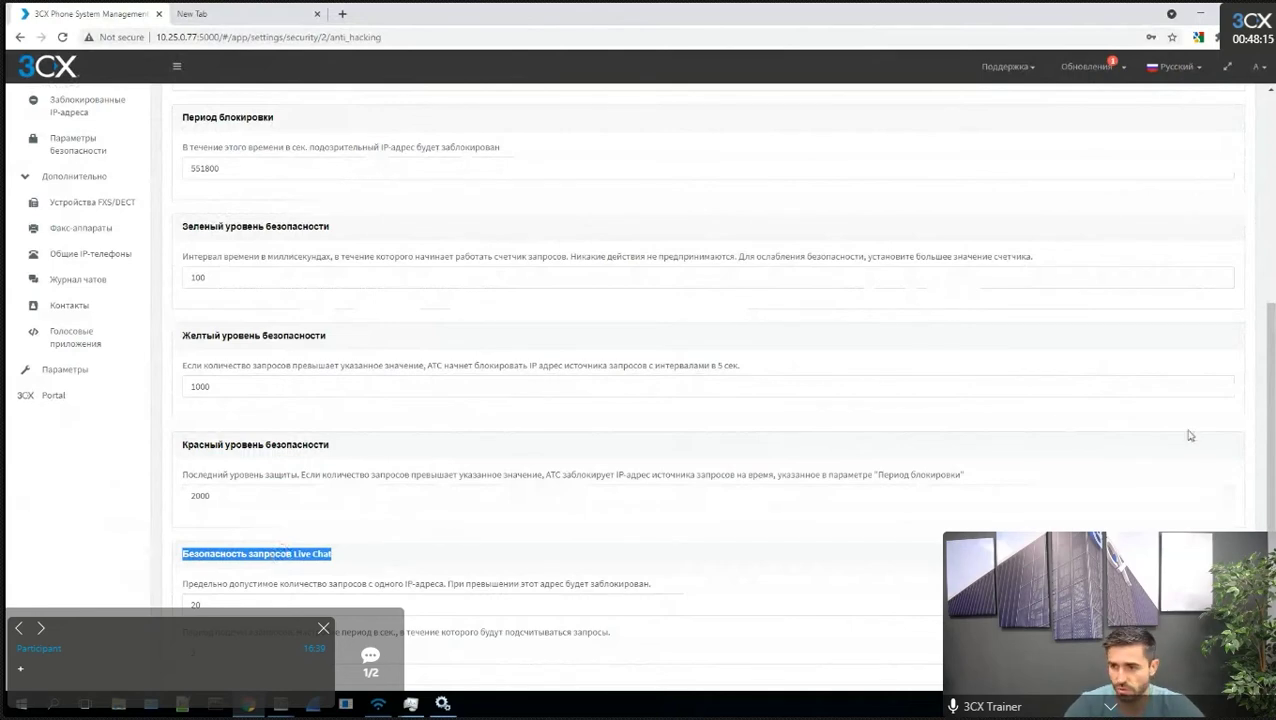
scroll(331, 426, "down", 3)
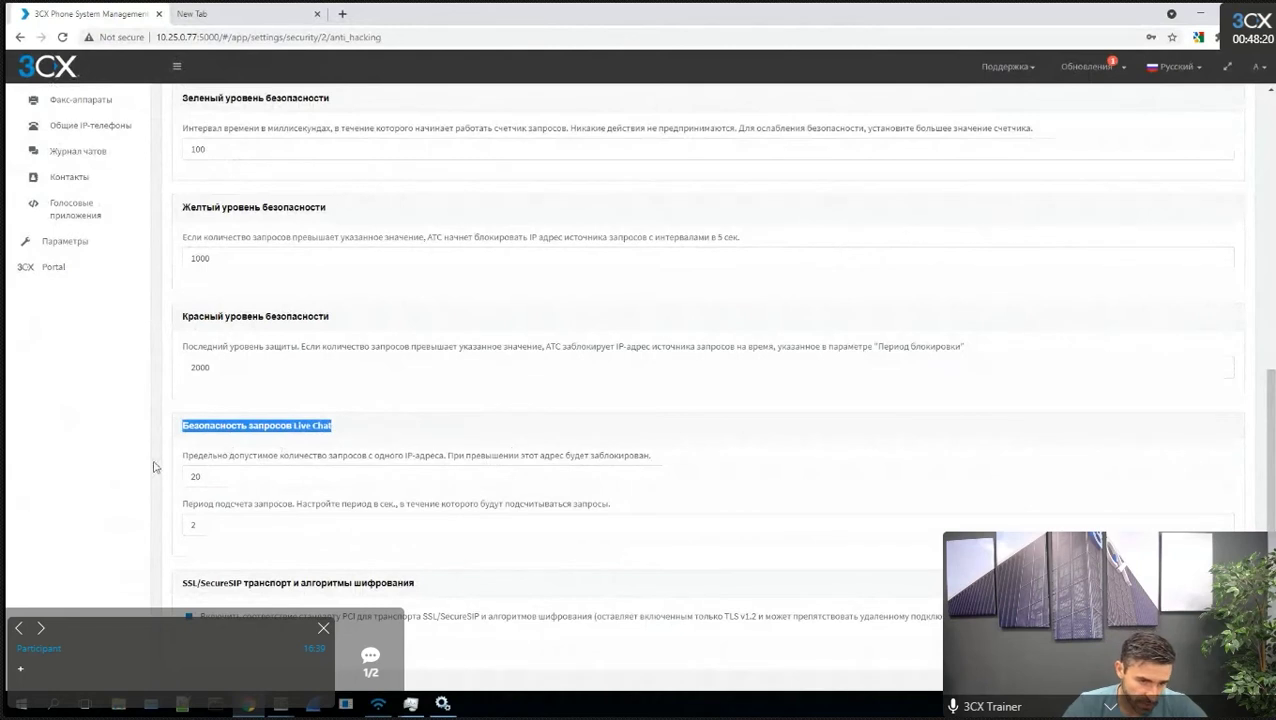
double_click(197, 477)
left_click_drag(240, 456, 527, 457)
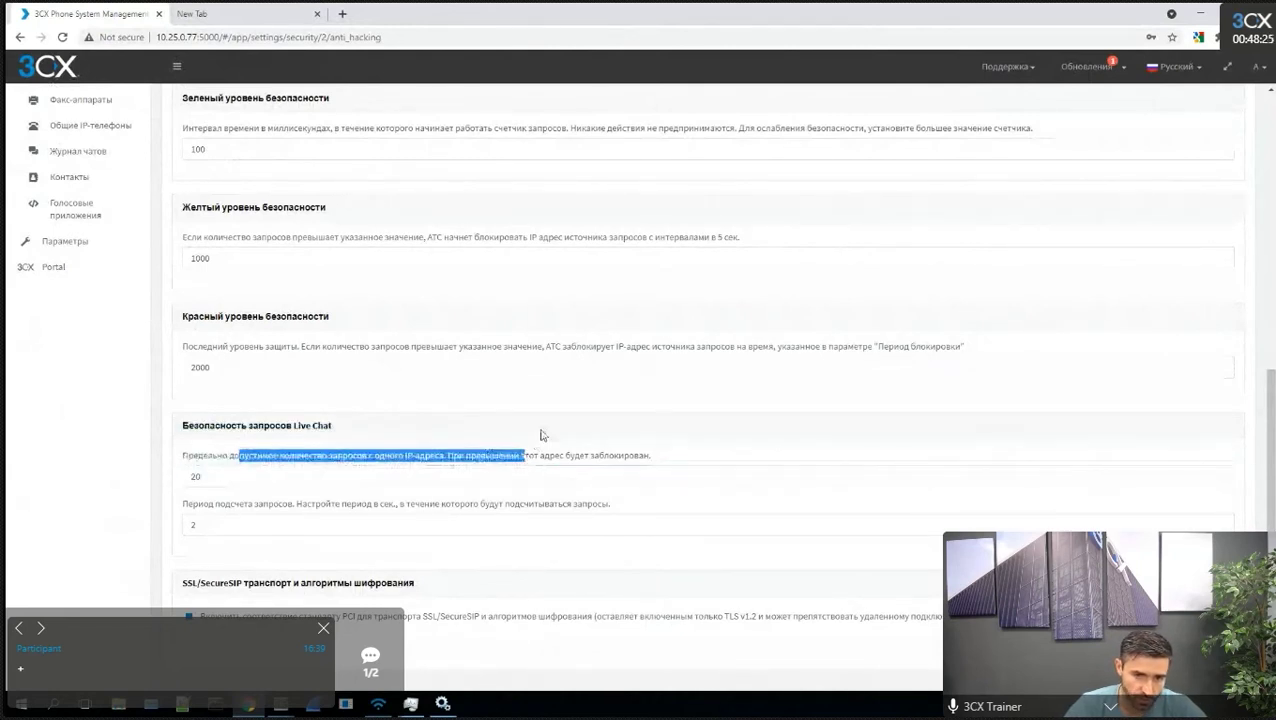
left_click_drag(186, 581, 432, 580)
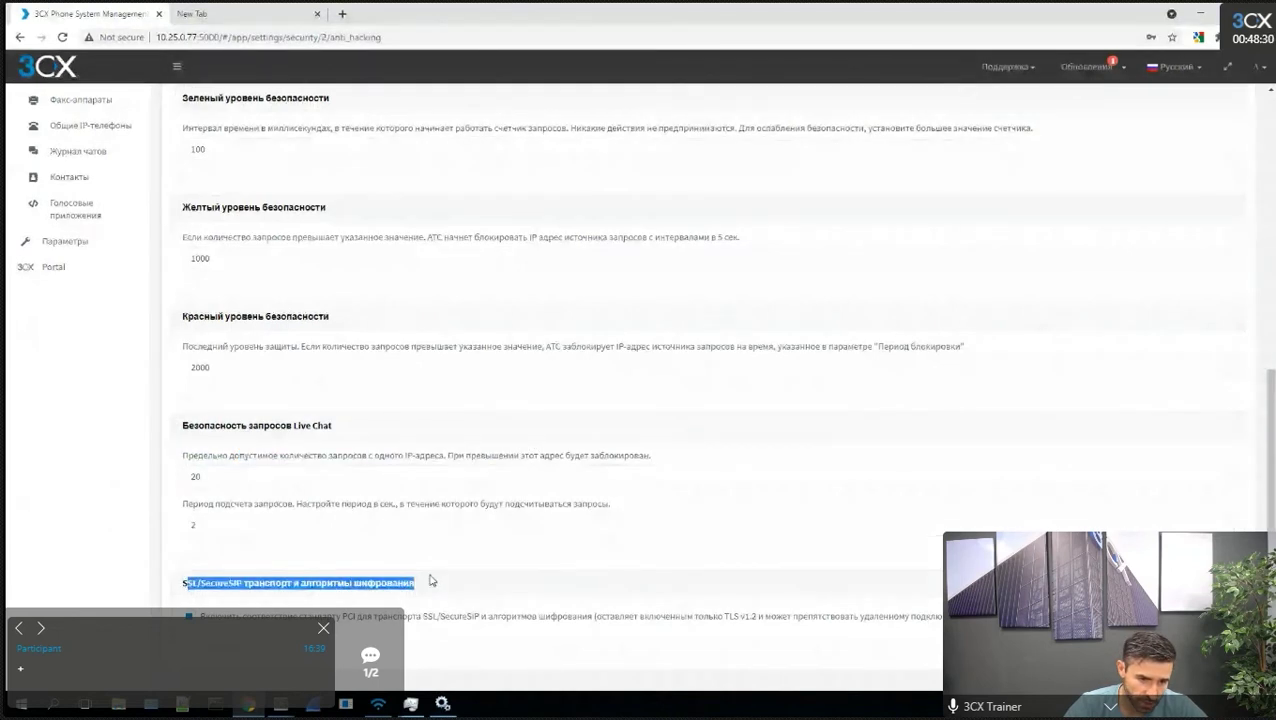
left_click(184, 587)
left_click_drag(184, 587, 358, 586)
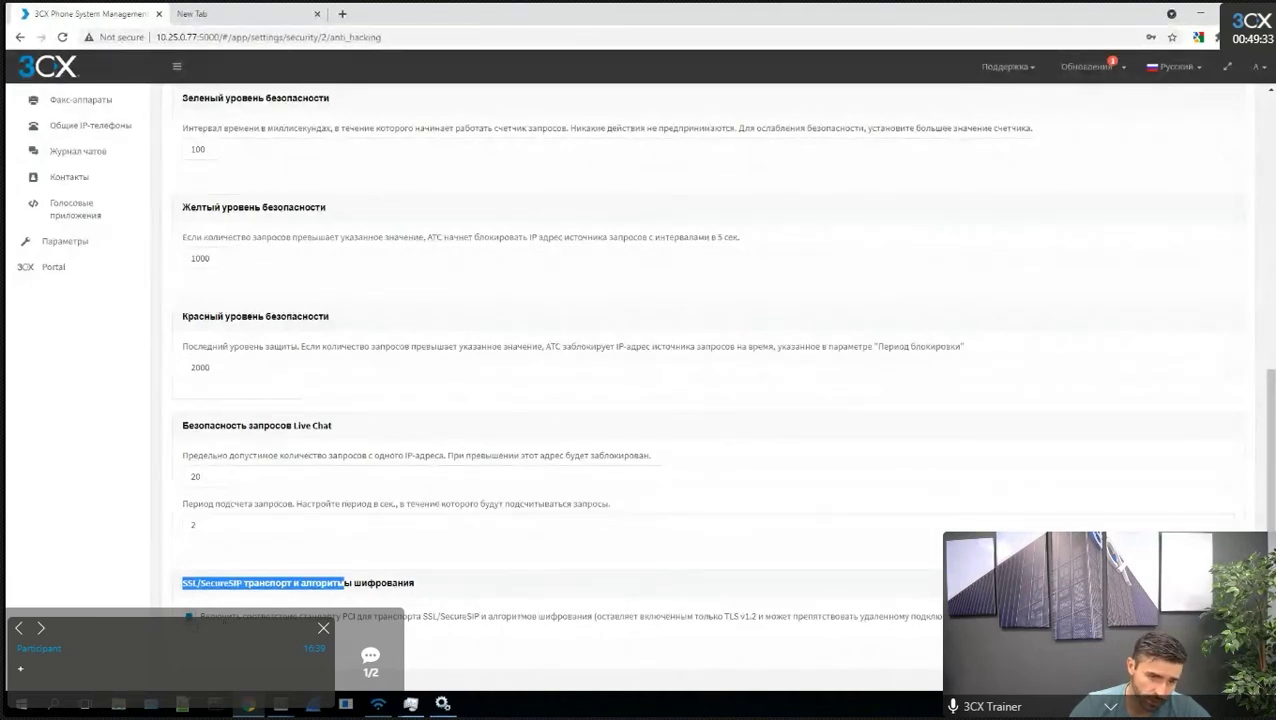
Show the Secure SIP certificate and private key, and open File Explorer beside it.
scroll(700, 400, "up", 15)
left_click(261, 159)
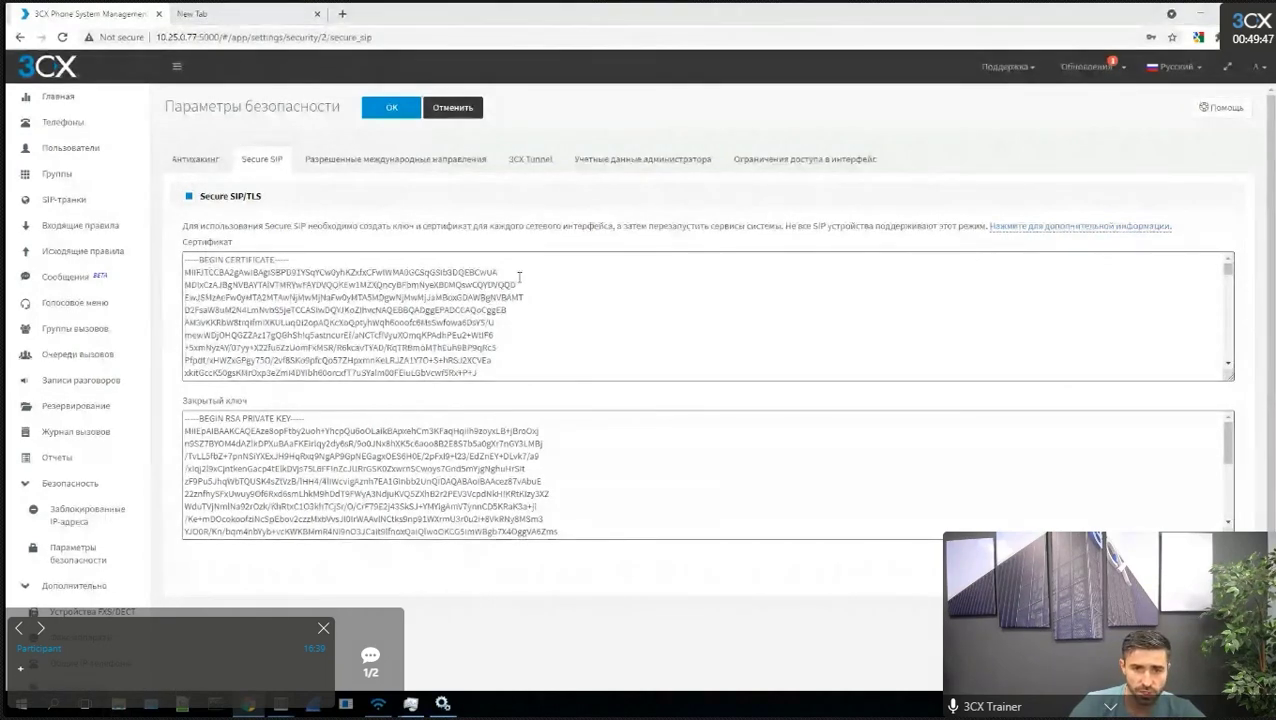
key("super+e")
left_click_drag(401, 40, 716, 92)
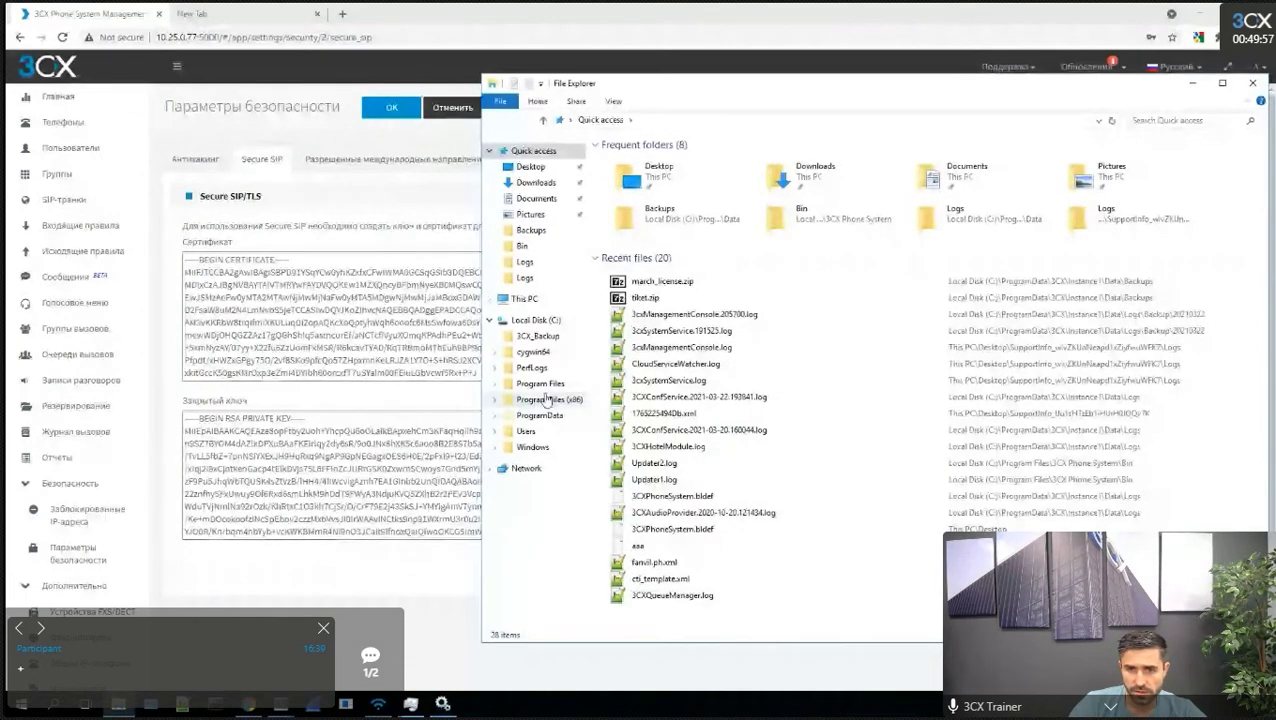
Browse to 3CX Phone System\Bin\nginx\conf\instance1 and right-click alio.3cx.com.cy-crt.pem.
left_click(540, 384)
left_click(651, 161)
double_click(651, 162)
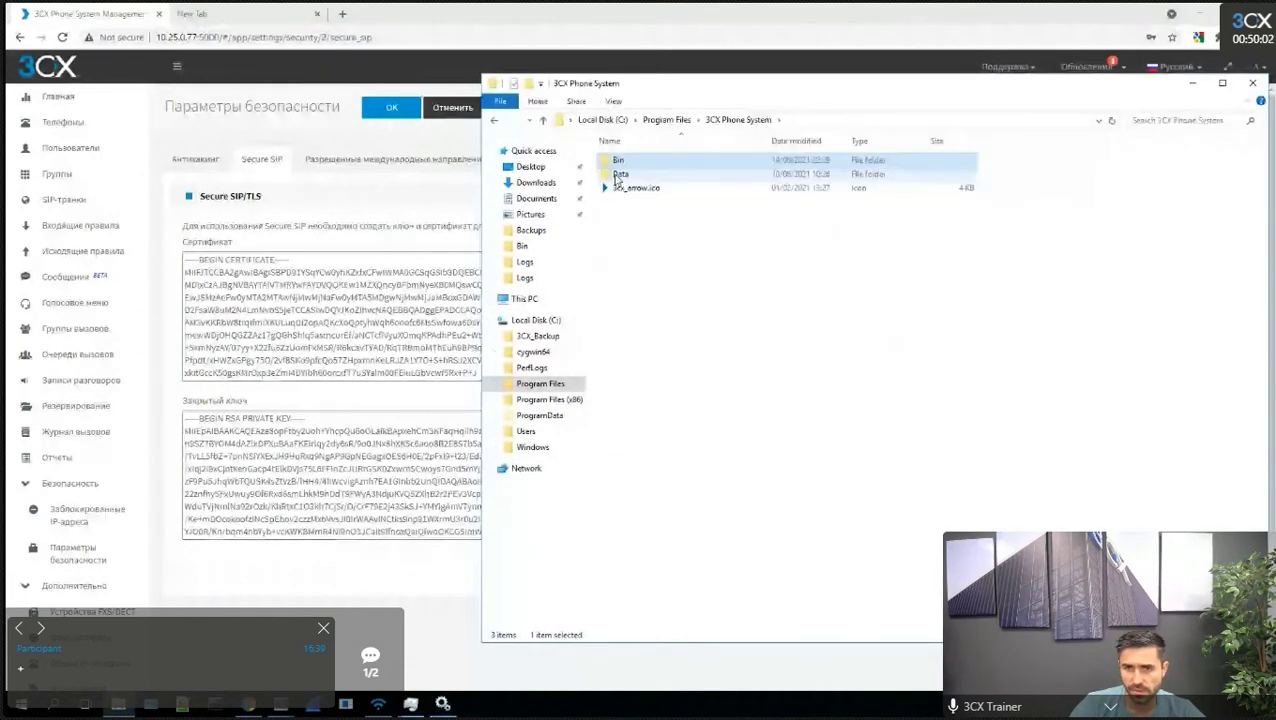
double_click(618, 162)
double_click(622, 188)
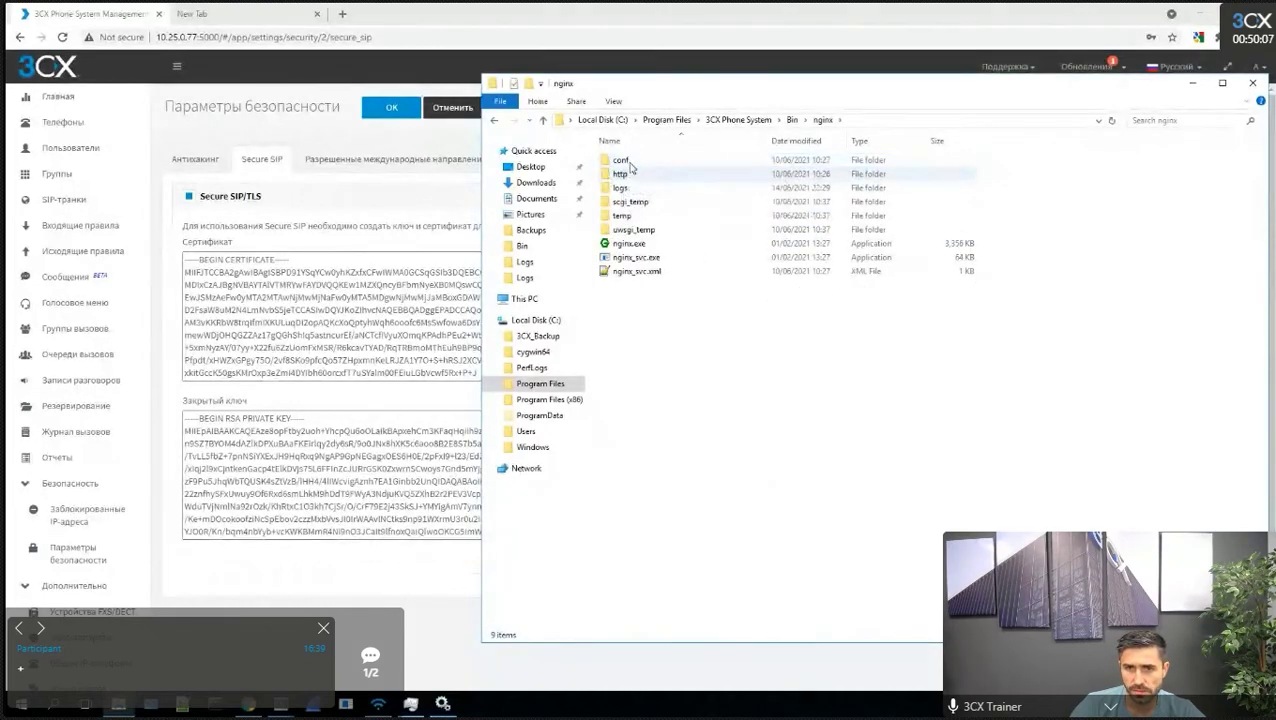
double_click(626, 161)
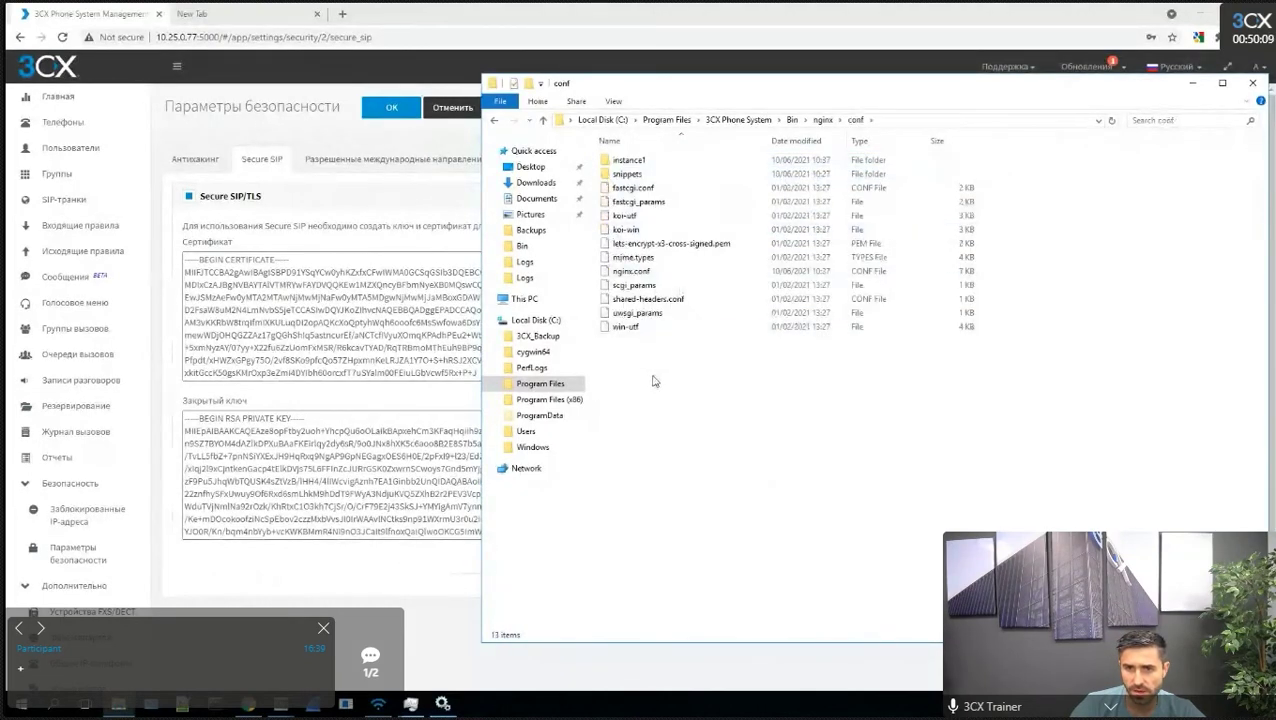
double_click(640, 161)
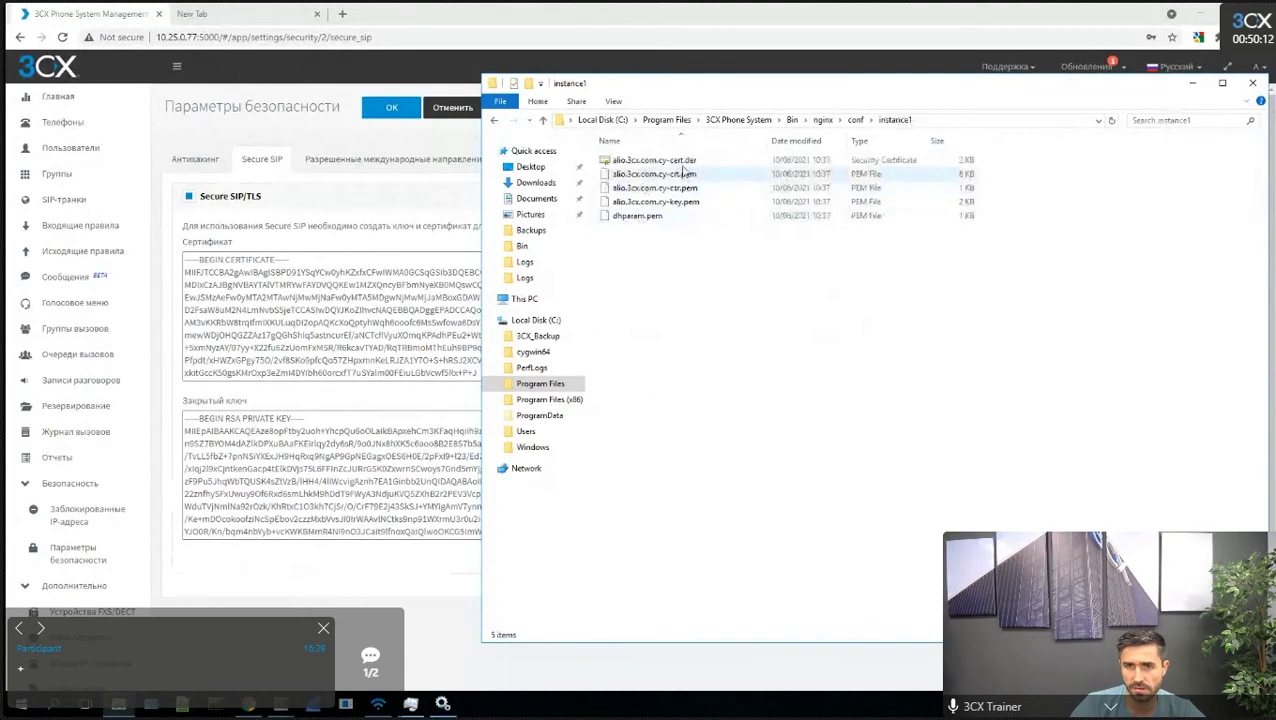
left_click(645, 161)
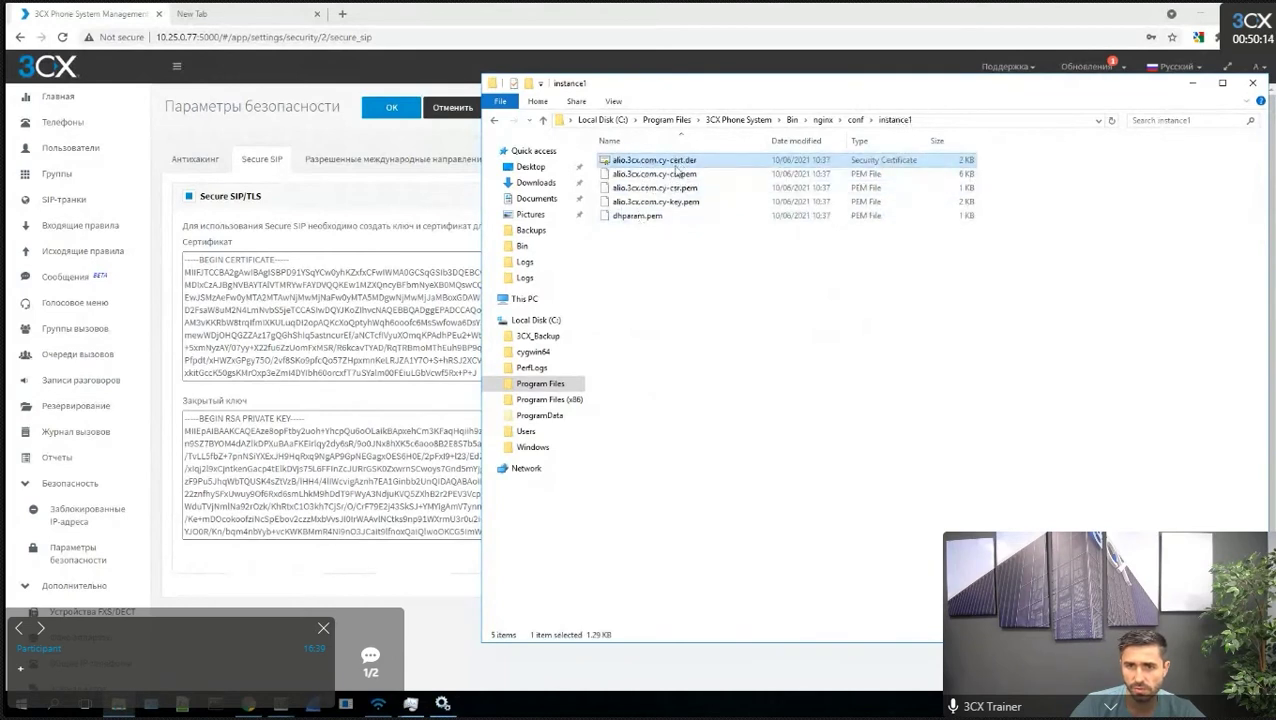
left_click(652, 174)
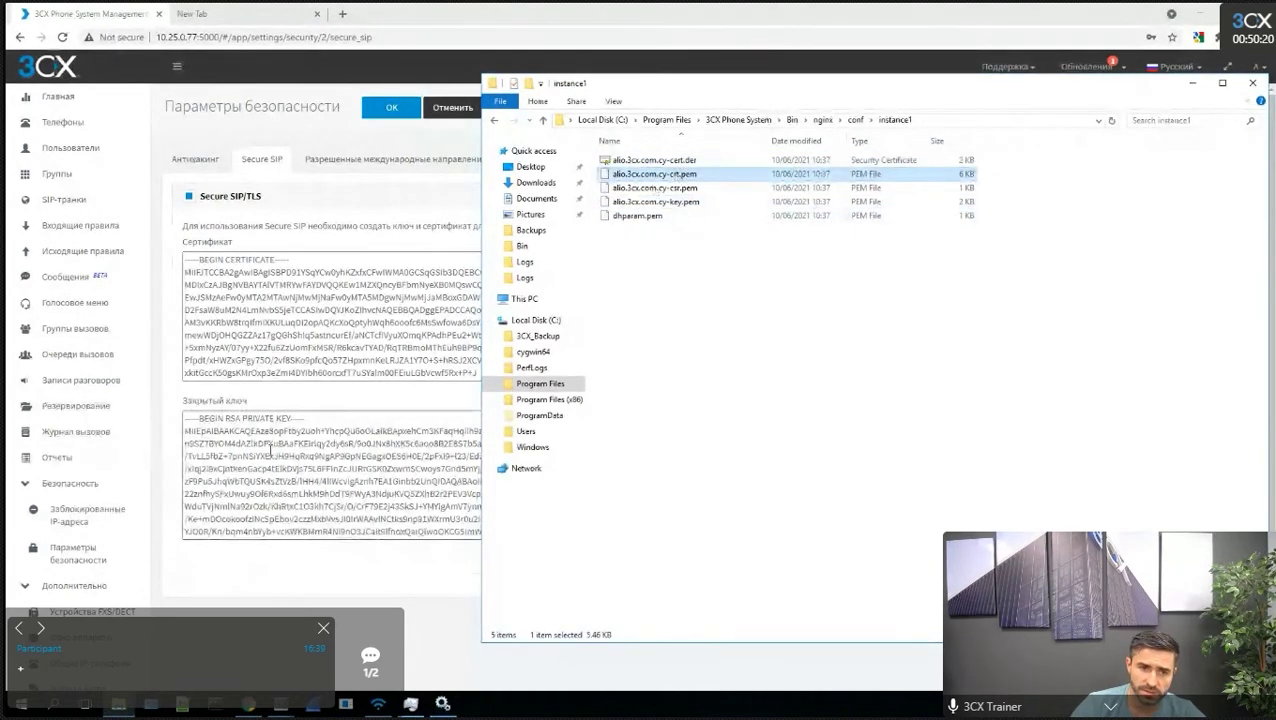
right_click(692, 180)
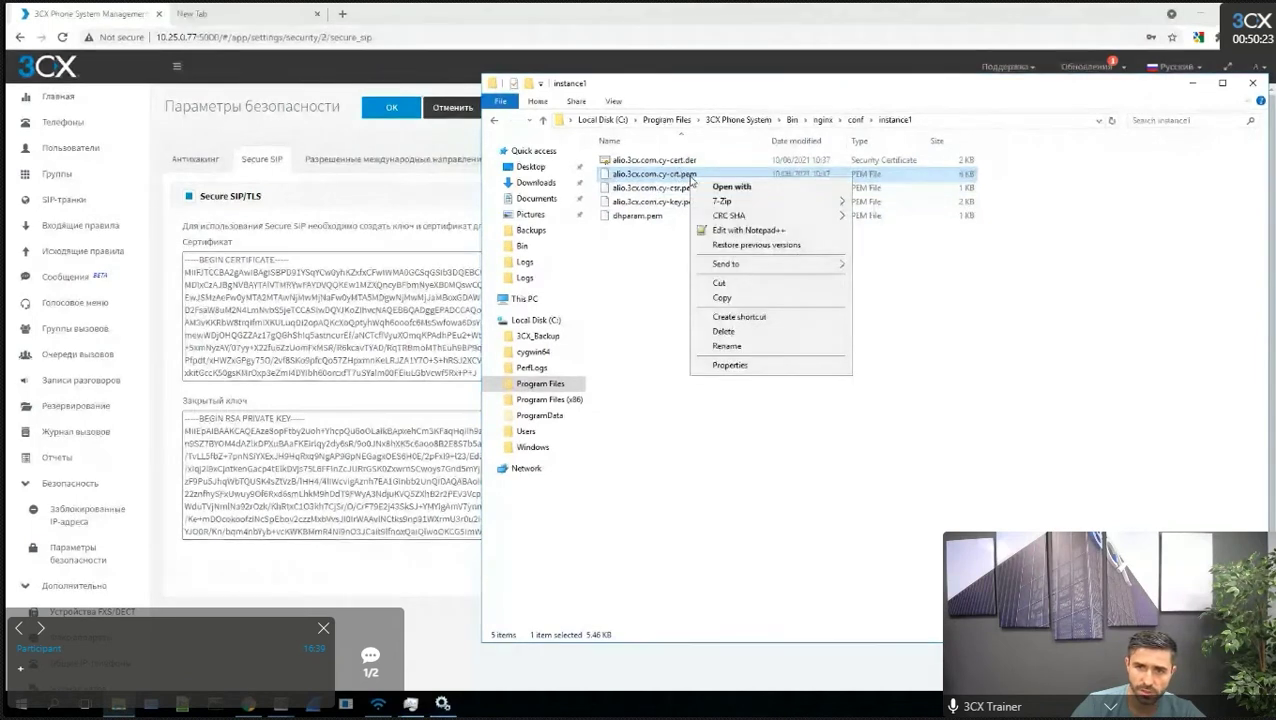
View alio.3cx.com.cy-crt.pem and alio.3cx.com.cy-key.pem in Notepad++, declining the update offer.
key("Escape")
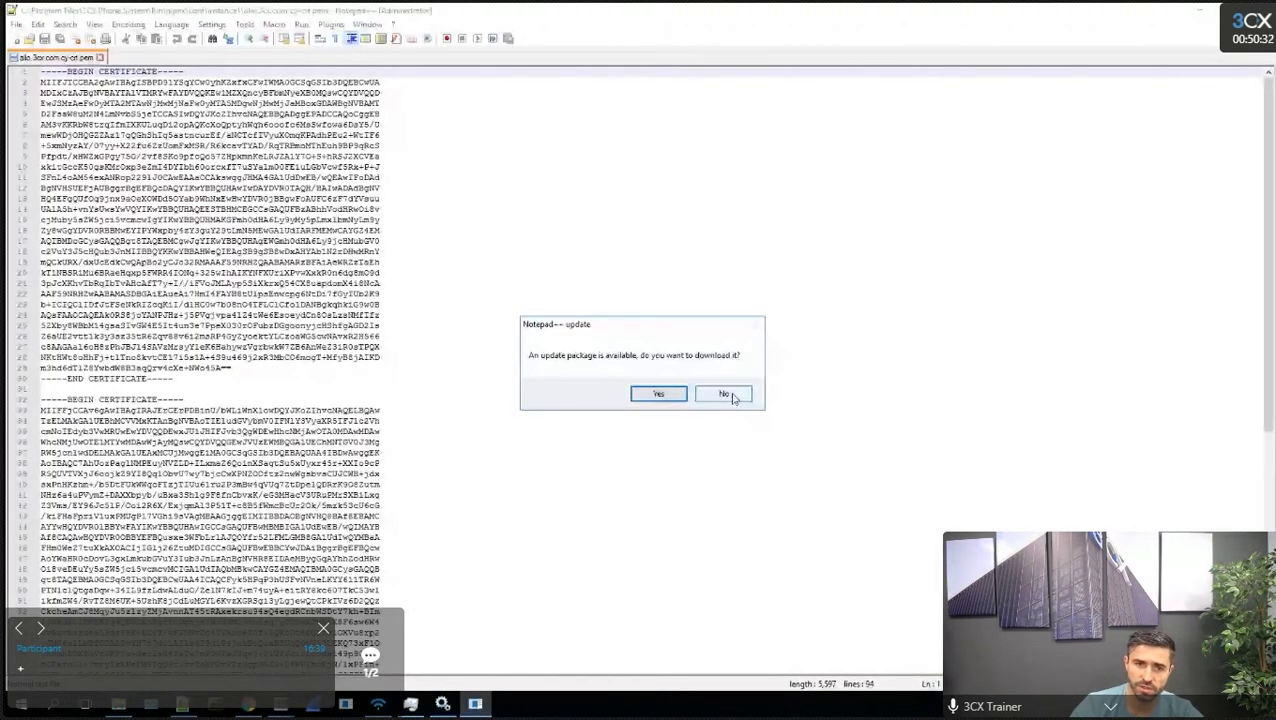
left_click(724, 394)
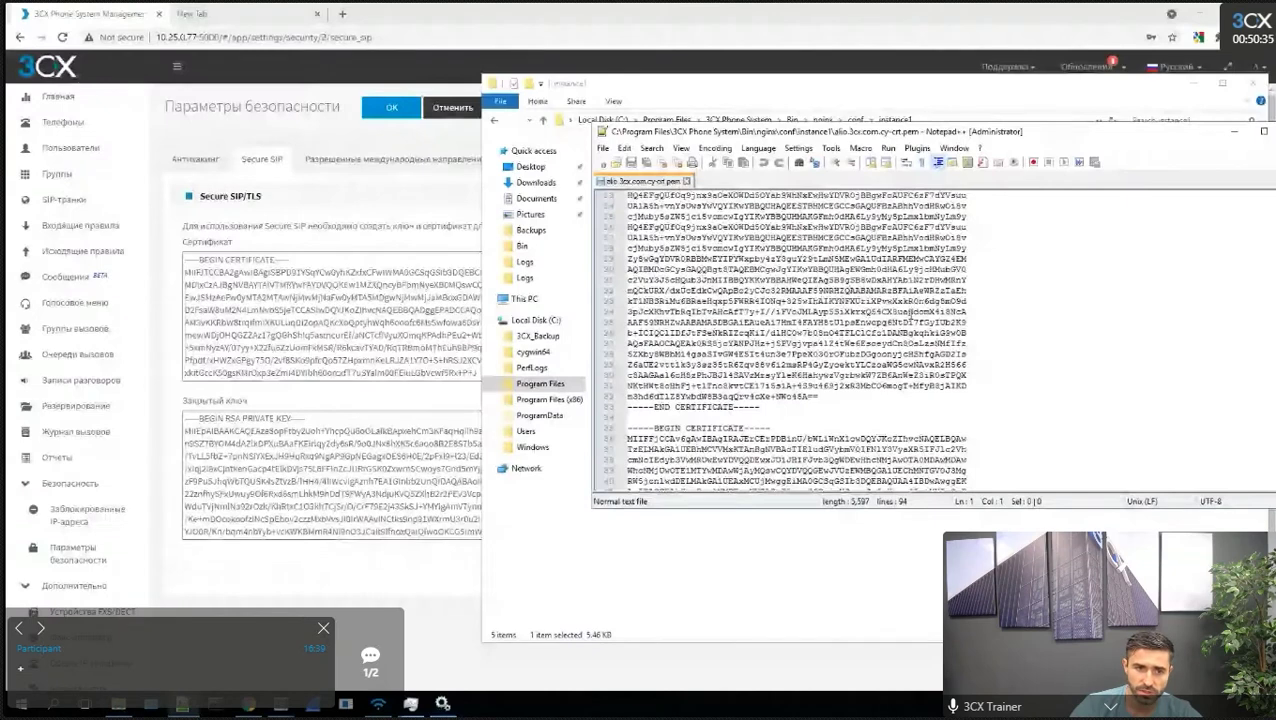
scroll(694, 260, "down", 9)
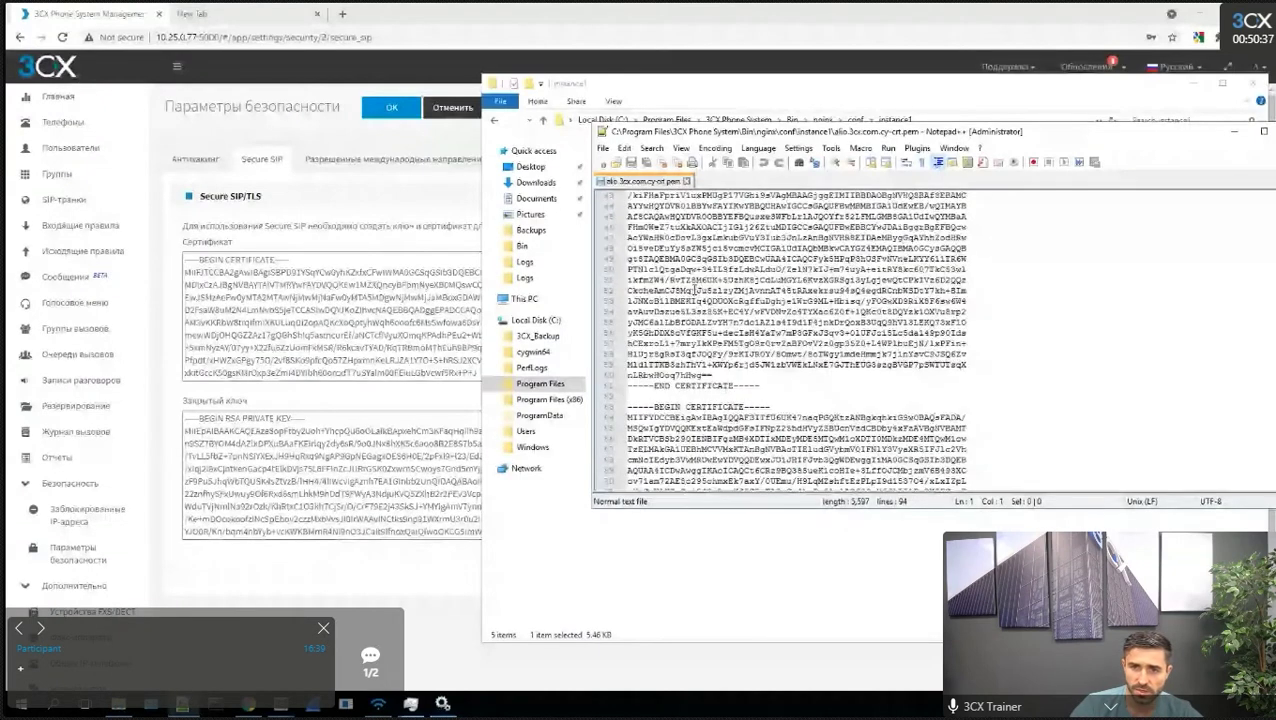
left_click_drag(703, 131, 667, 293)
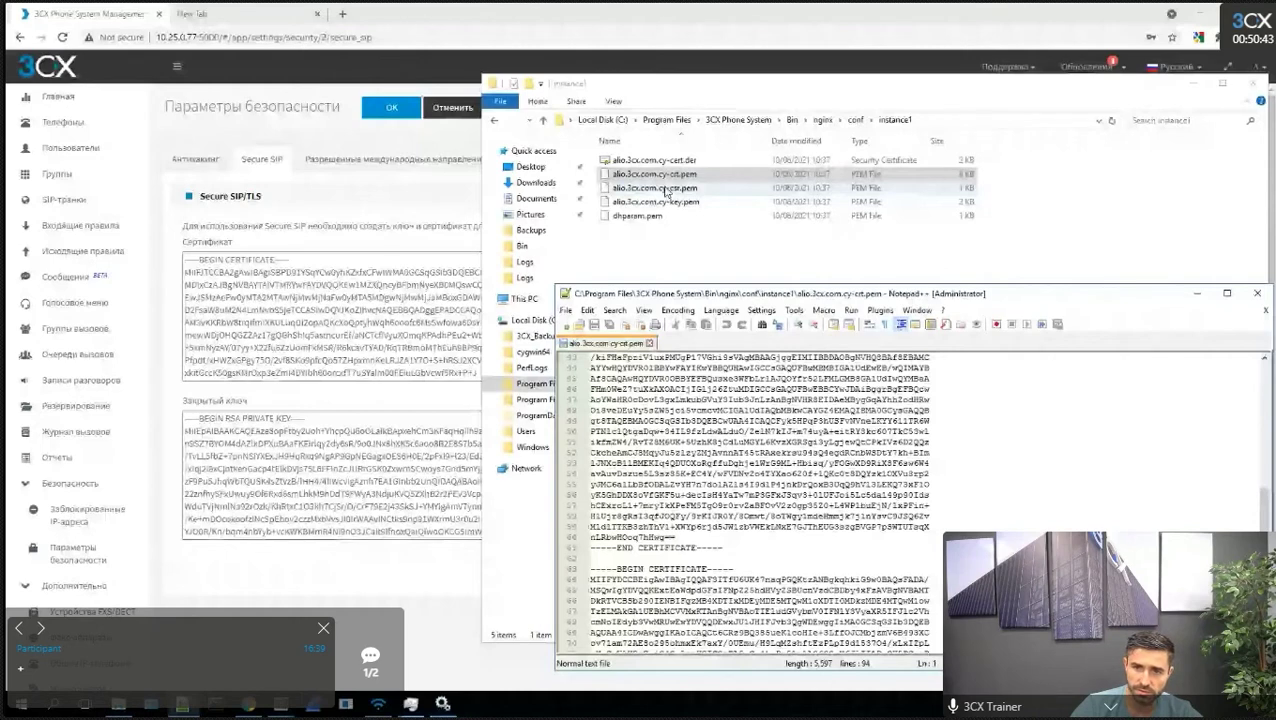
double_click(655, 201)
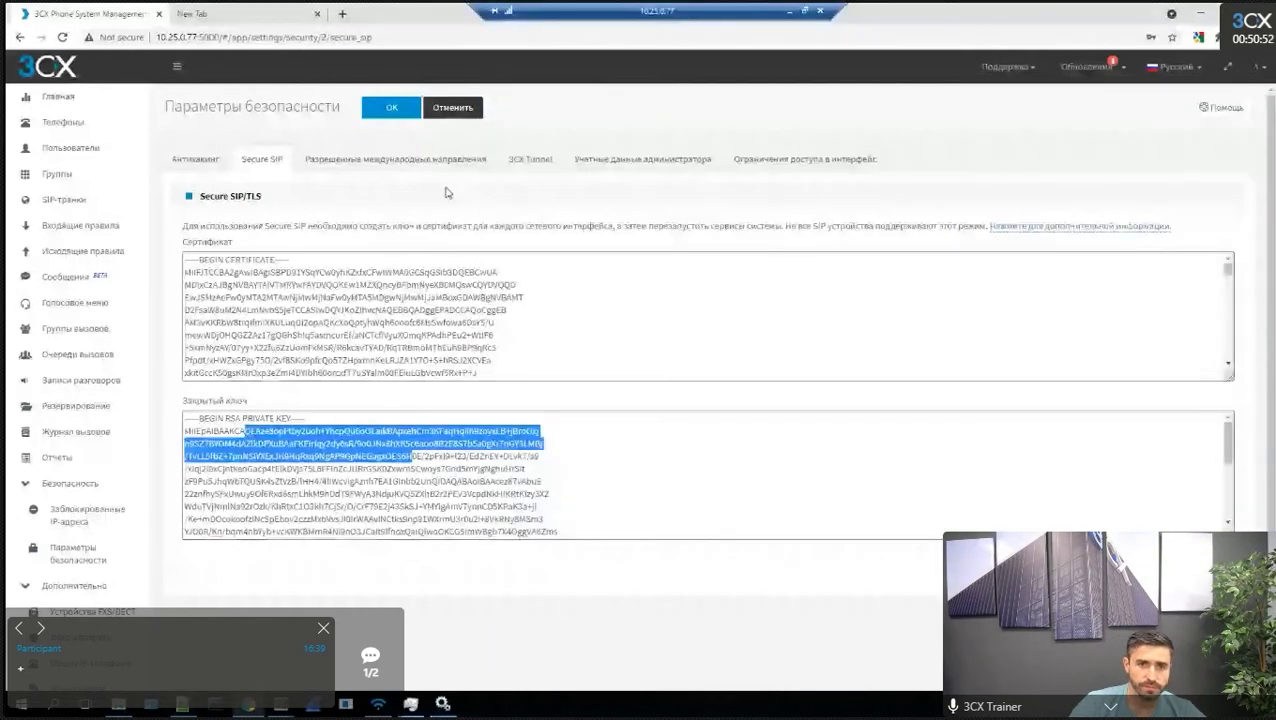
left_click(368, 162)
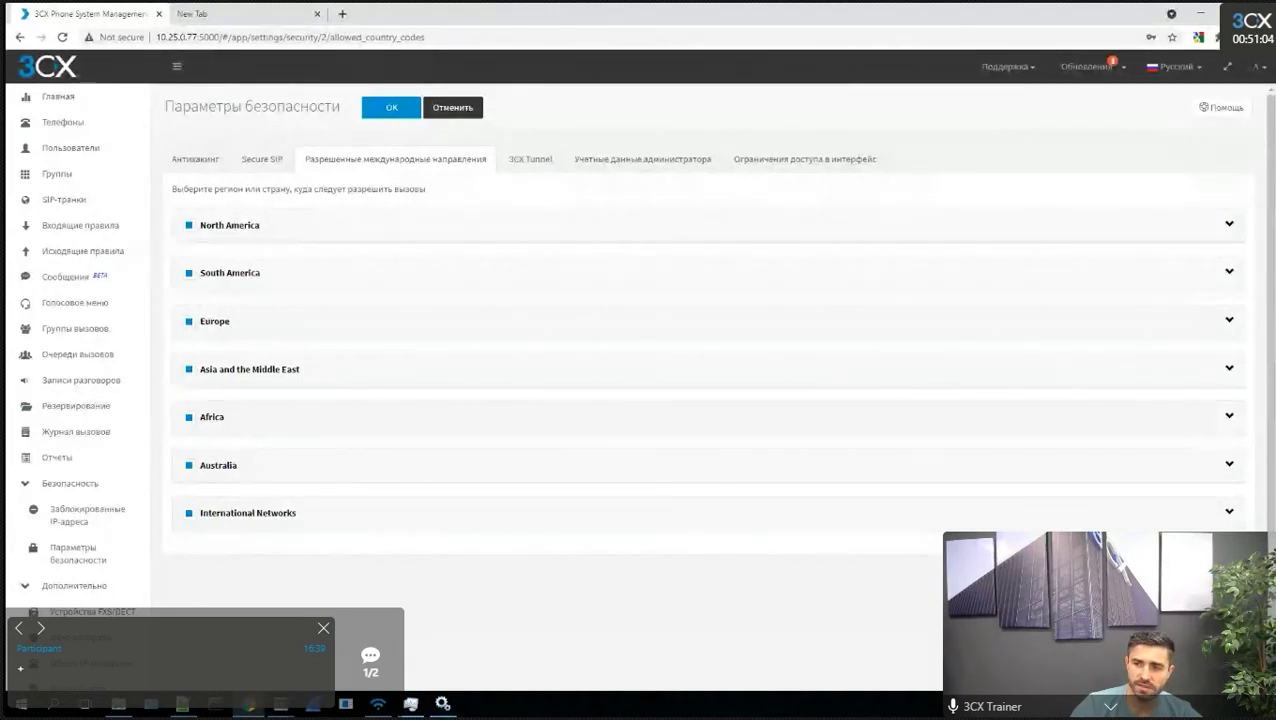
Expand the International Networks destinations, then select the password on the 3CX Tunnel tab.
left_click(1234, 511)
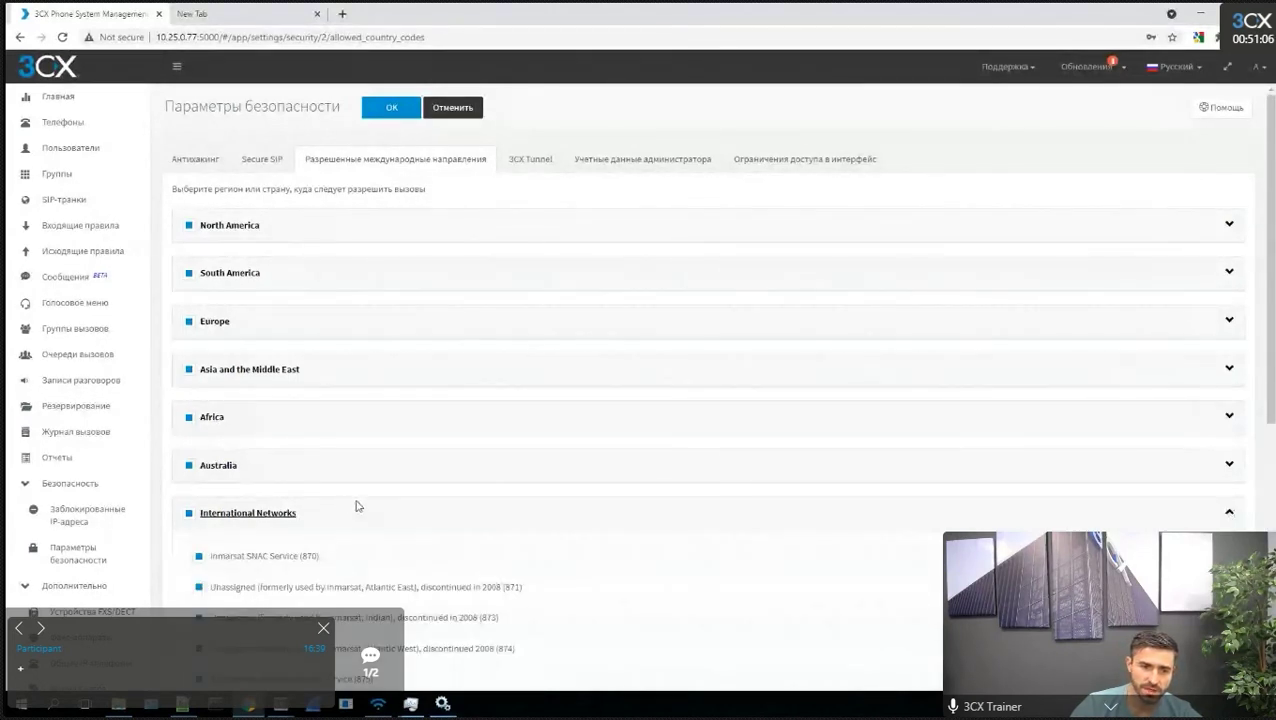
left_click_drag(1270, 275, 1270, 460)
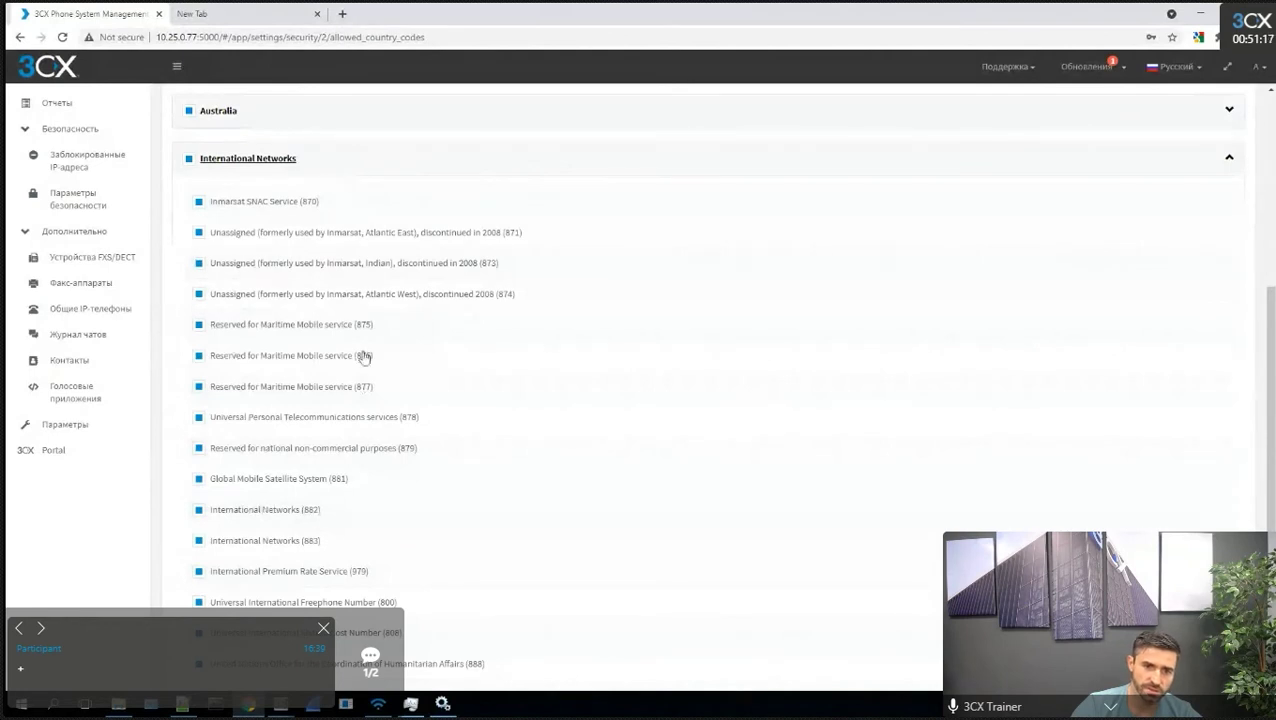
scroll(645, 402, "down", 2)
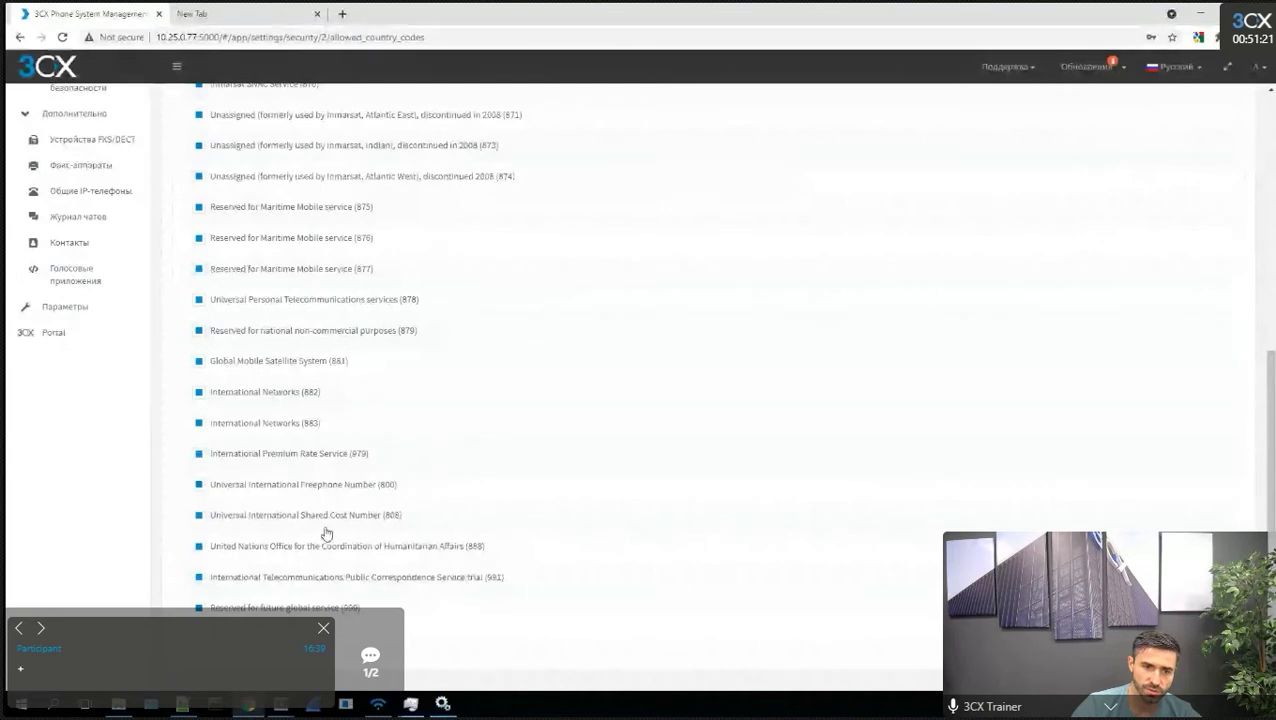
scroll(305, 540, "up", 1)
scroll(322, 279, "up", 6)
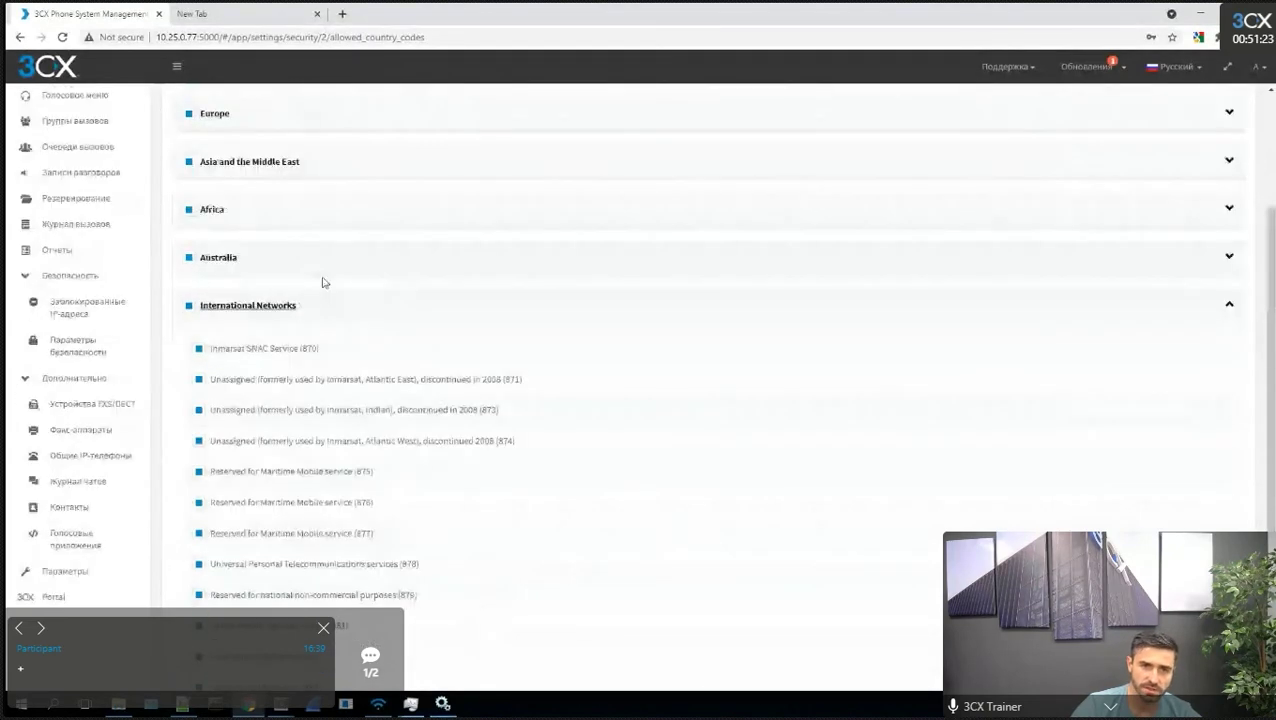
left_click(531, 162)
left_click_drag(250, 265, 166, 263)
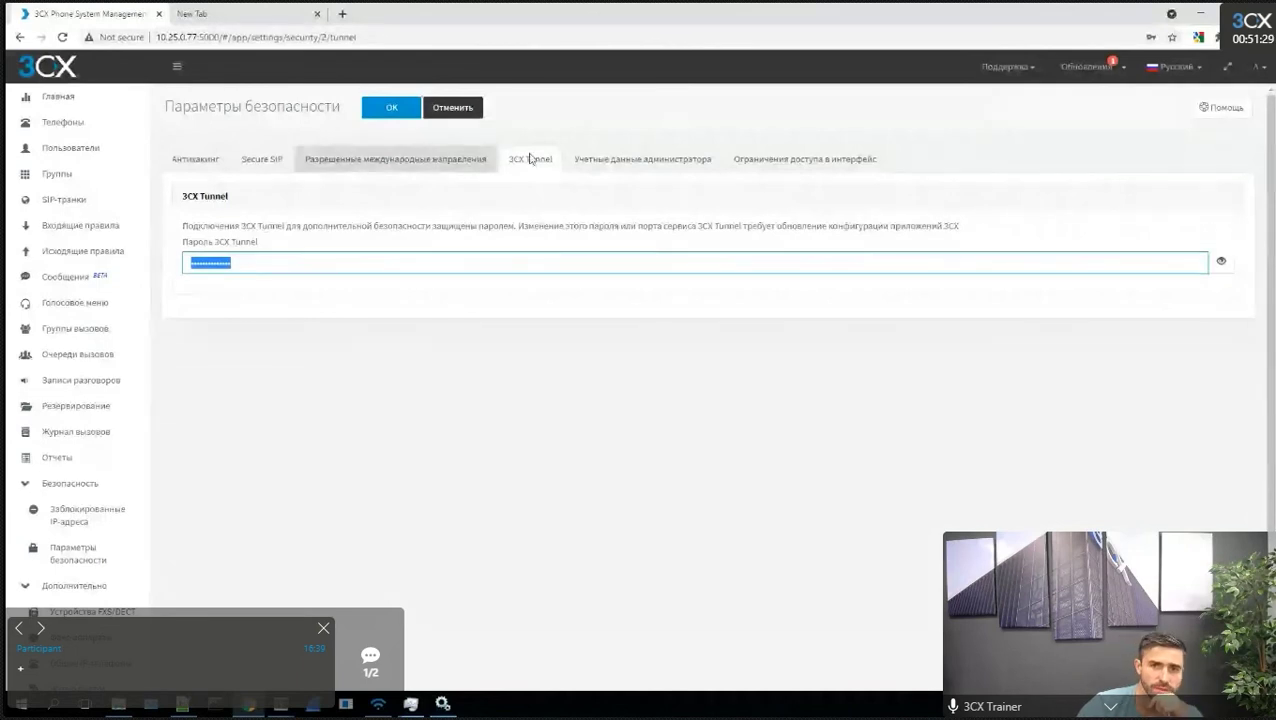
Check admin credentials, then limit console access to specified addresses like 10.0.0.0/8 and 192.168.0.0/16.
left_click(632, 162)
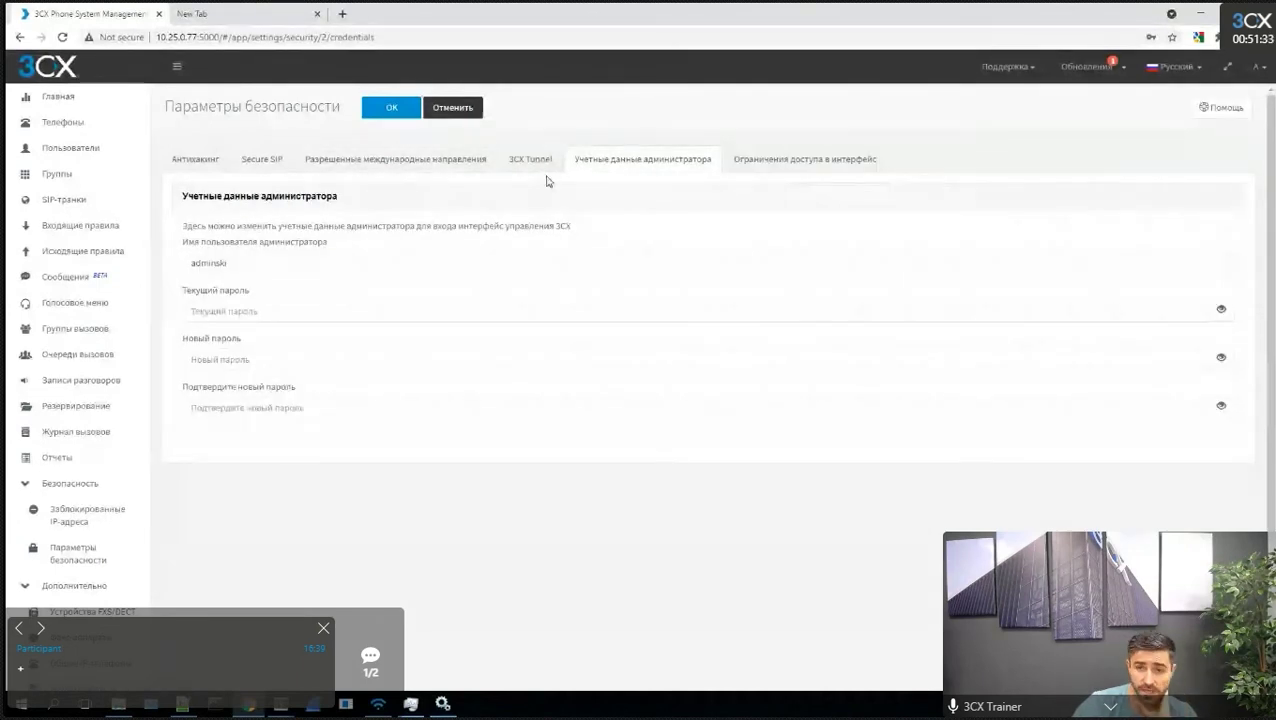
double_click(230, 267)
key("Tab")
left_click(775, 163)
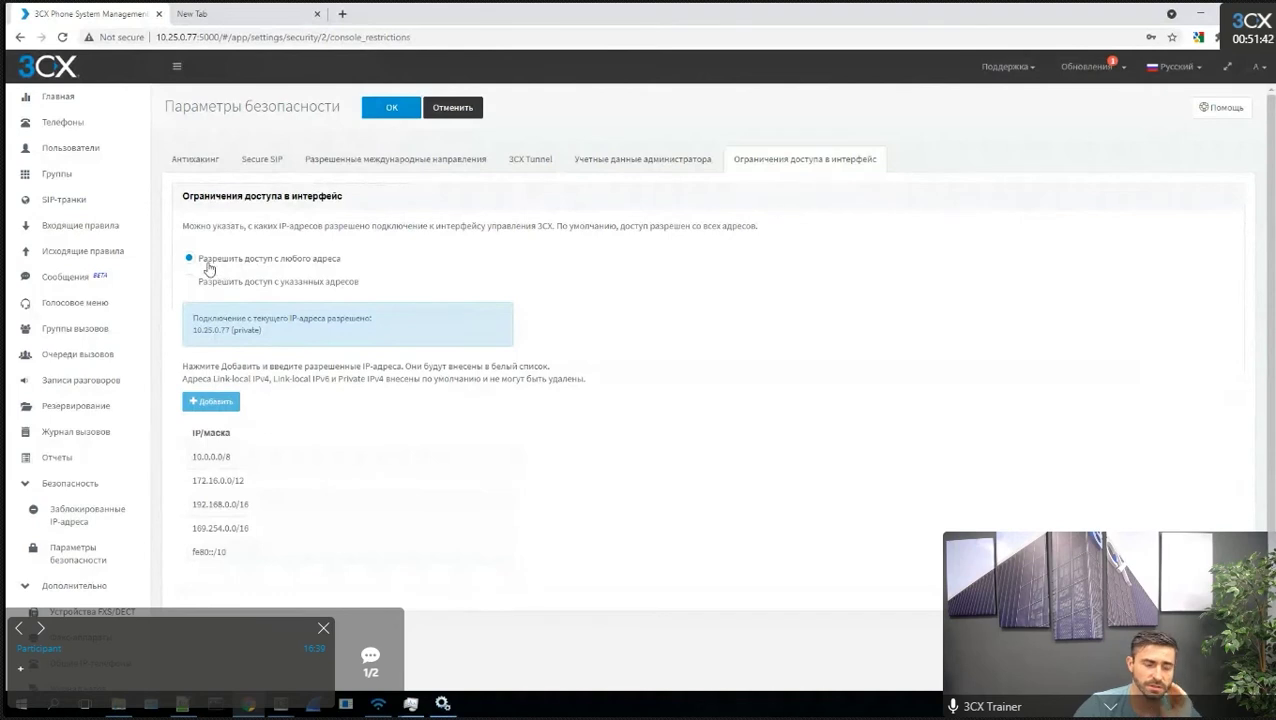
left_click(196, 283)
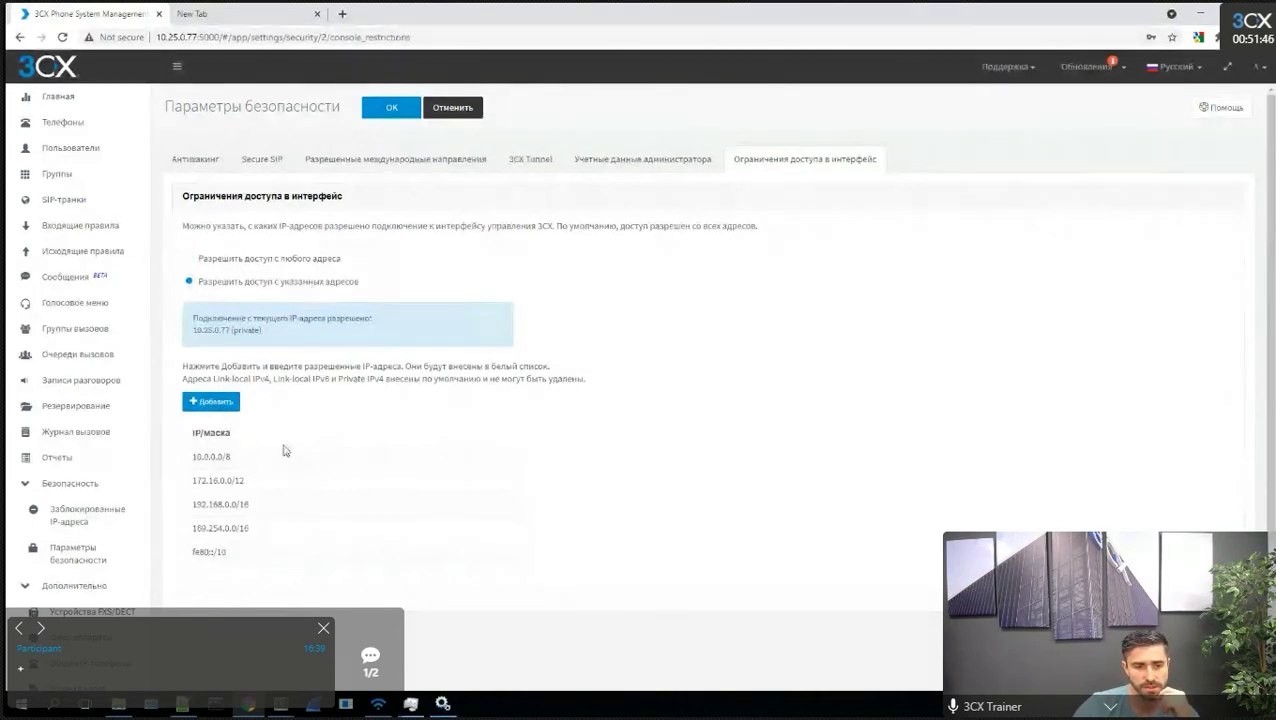
left_click_drag(193, 457, 279, 547)
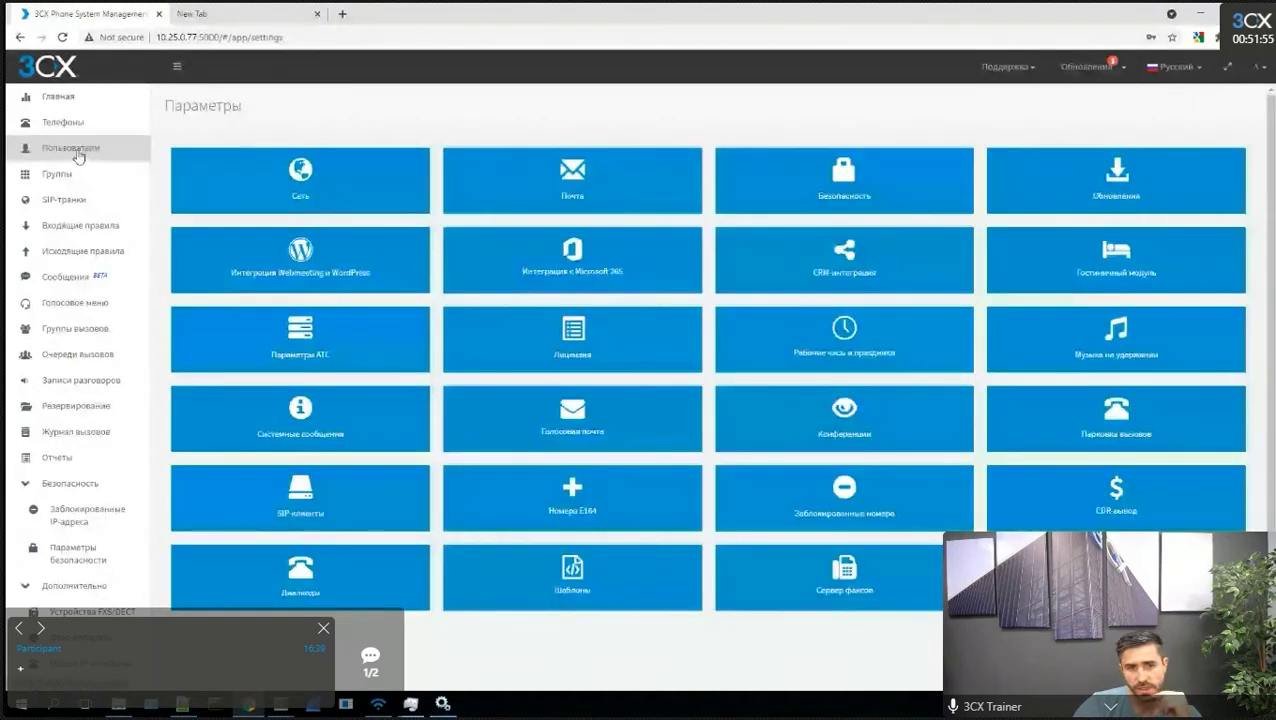
Open extension 000 Yealink T54S and review its Options restrictions, including PIN protection.
left_click(70, 148)
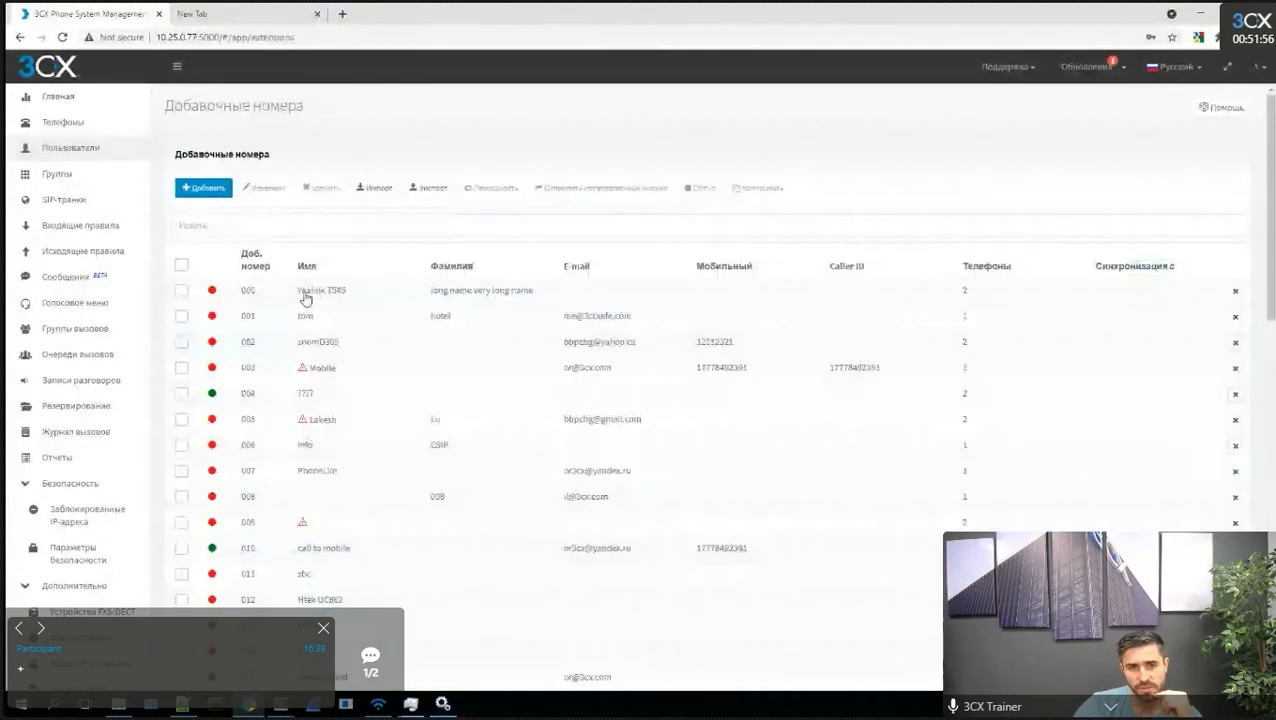
double_click(305, 297)
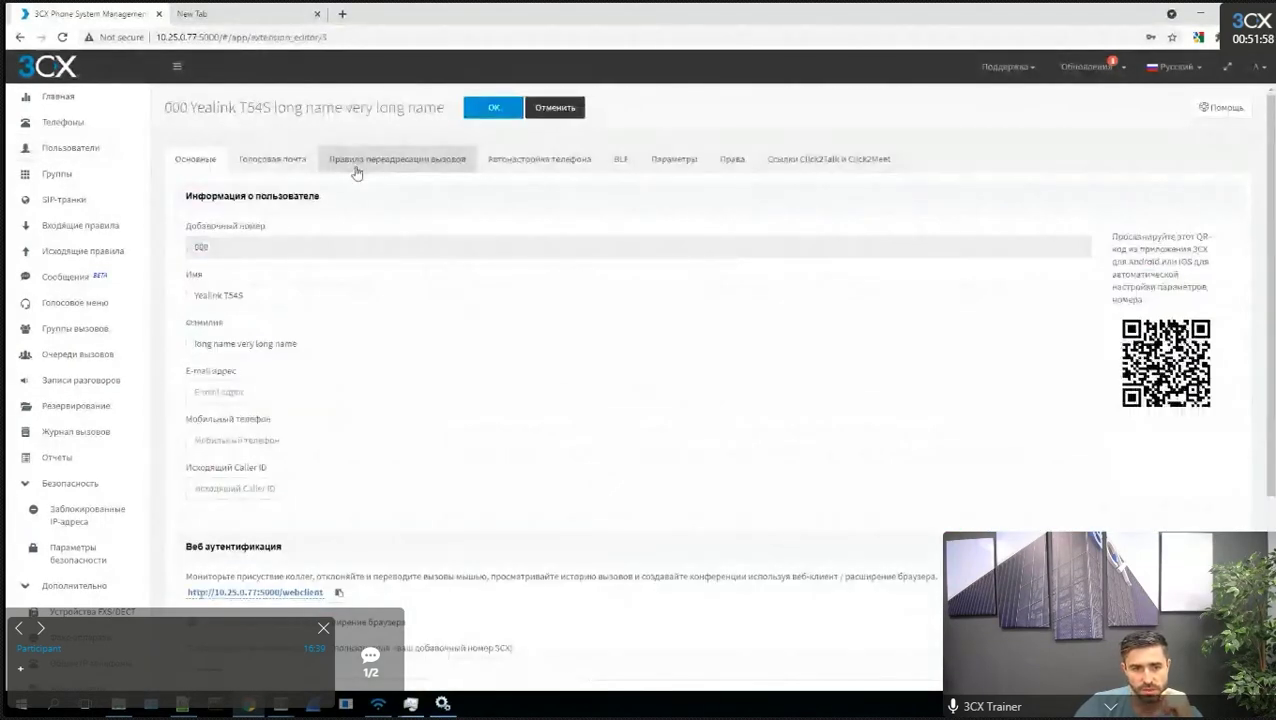
left_click(667, 170)
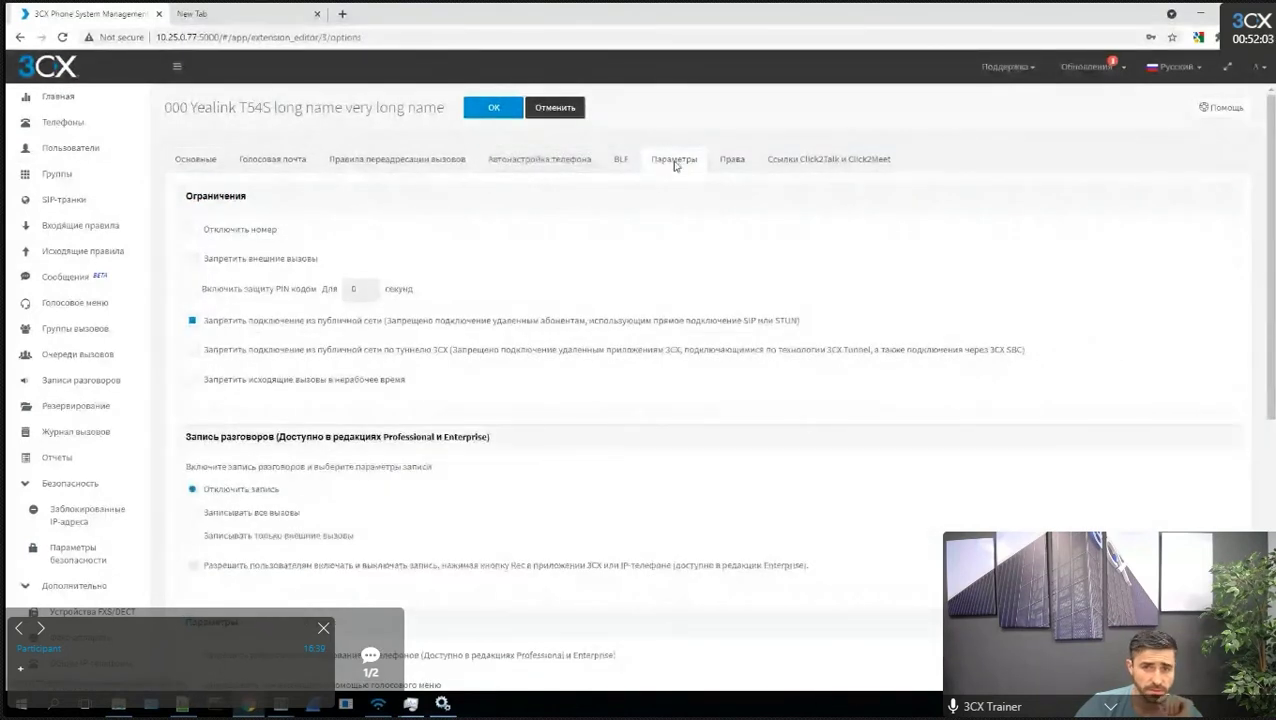
double_click(199, 200)
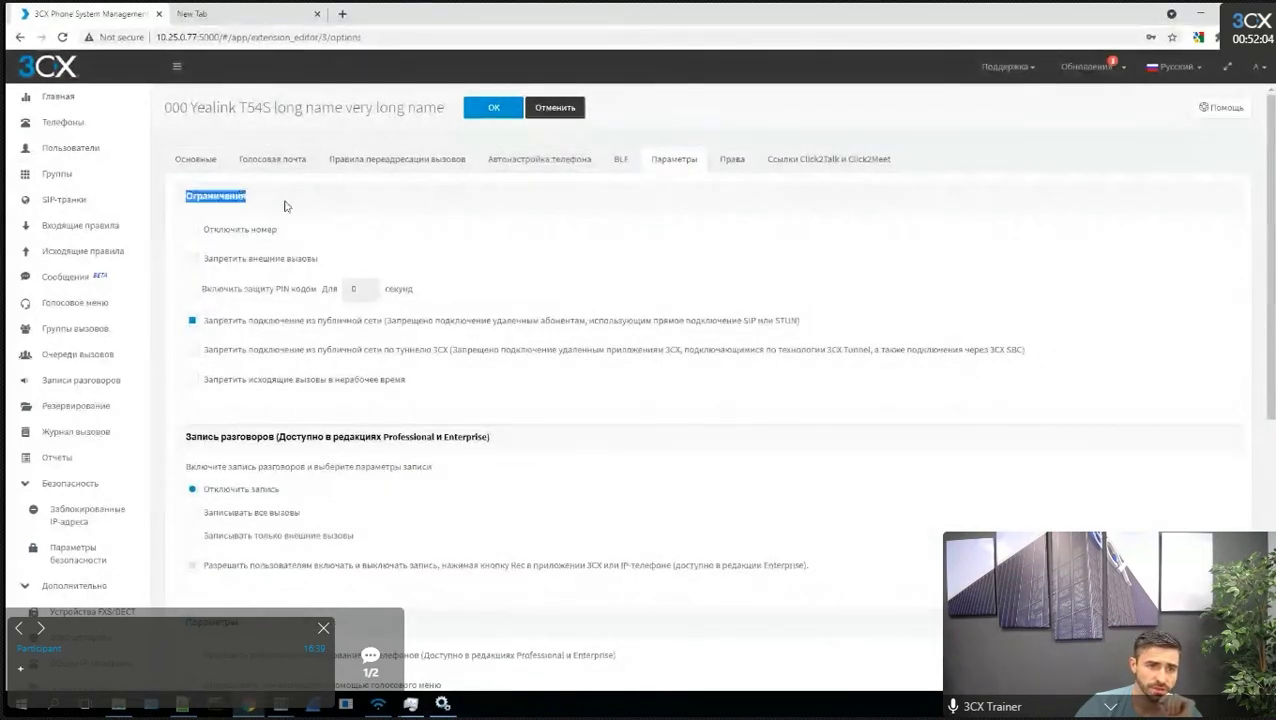
triple_click(232, 230)
triple_click(229, 260)
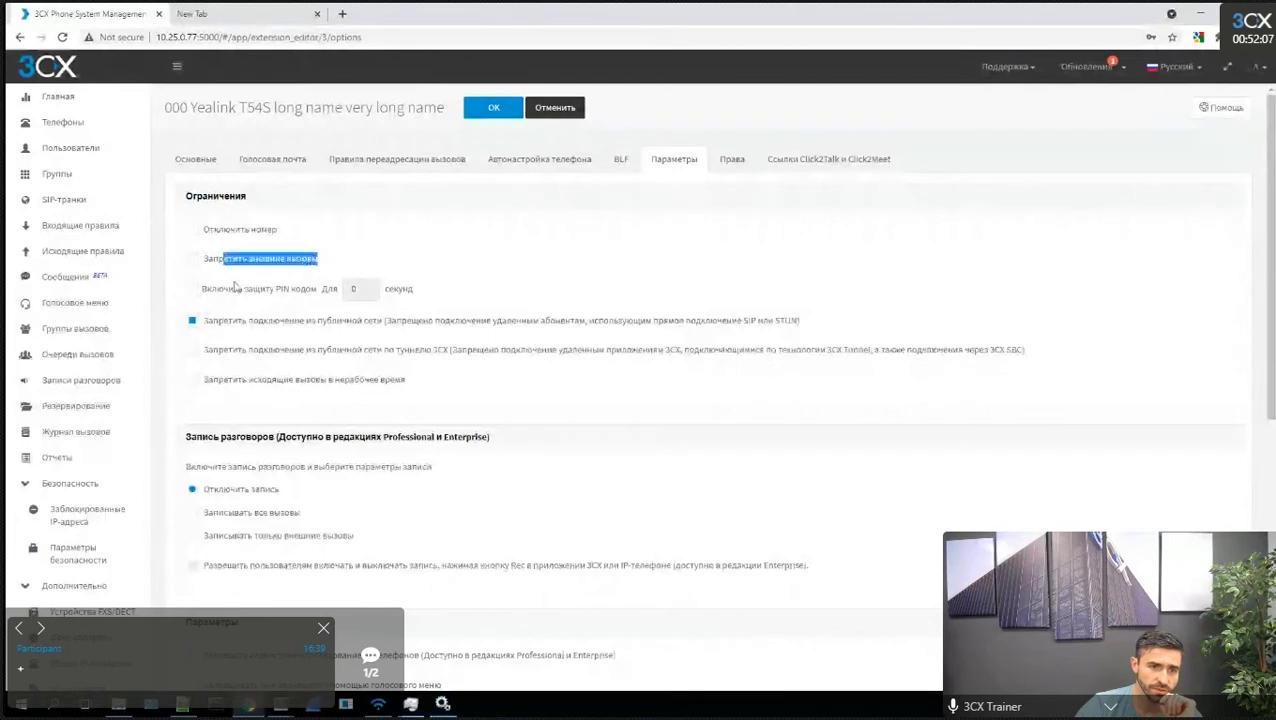
left_click_drag(202, 290, 318, 292)
In a new System Status tab, find the PIN Protect IVR system extension 777.
middle_click(60, 97)
left_click(245, 13)
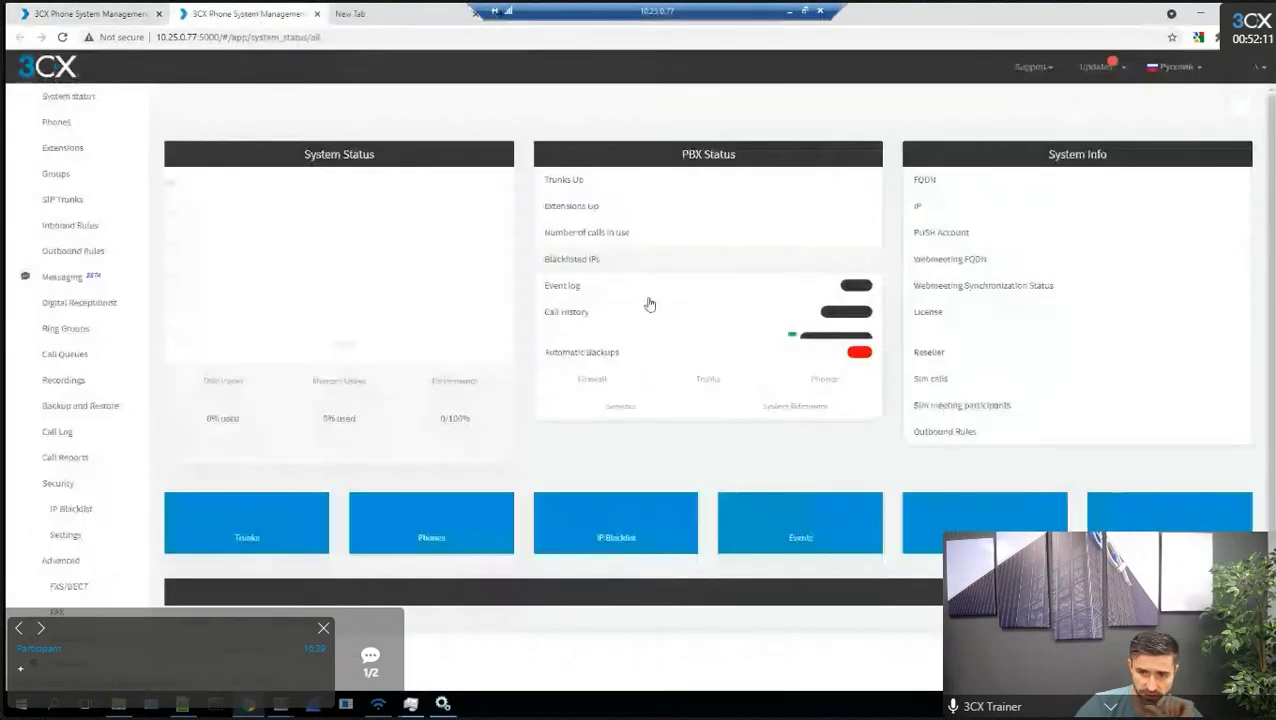
left_click(773, 408)
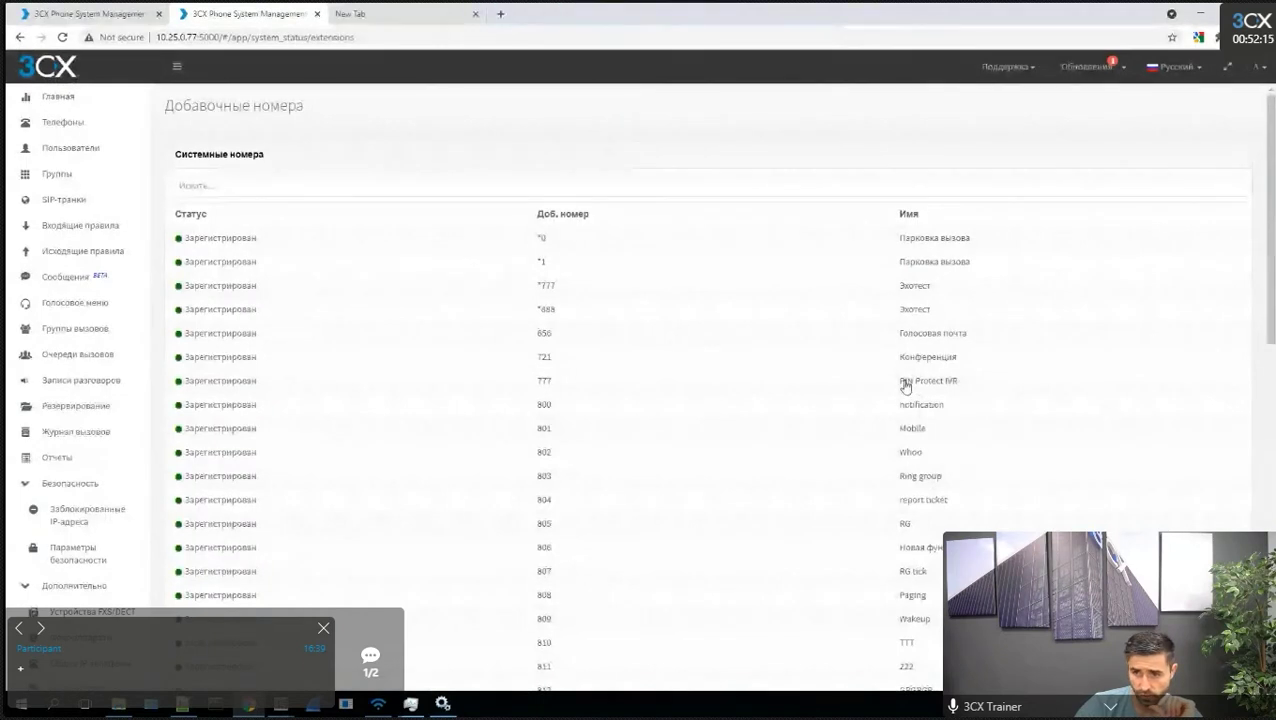
left_click_drag(902, 383, 955, 390)
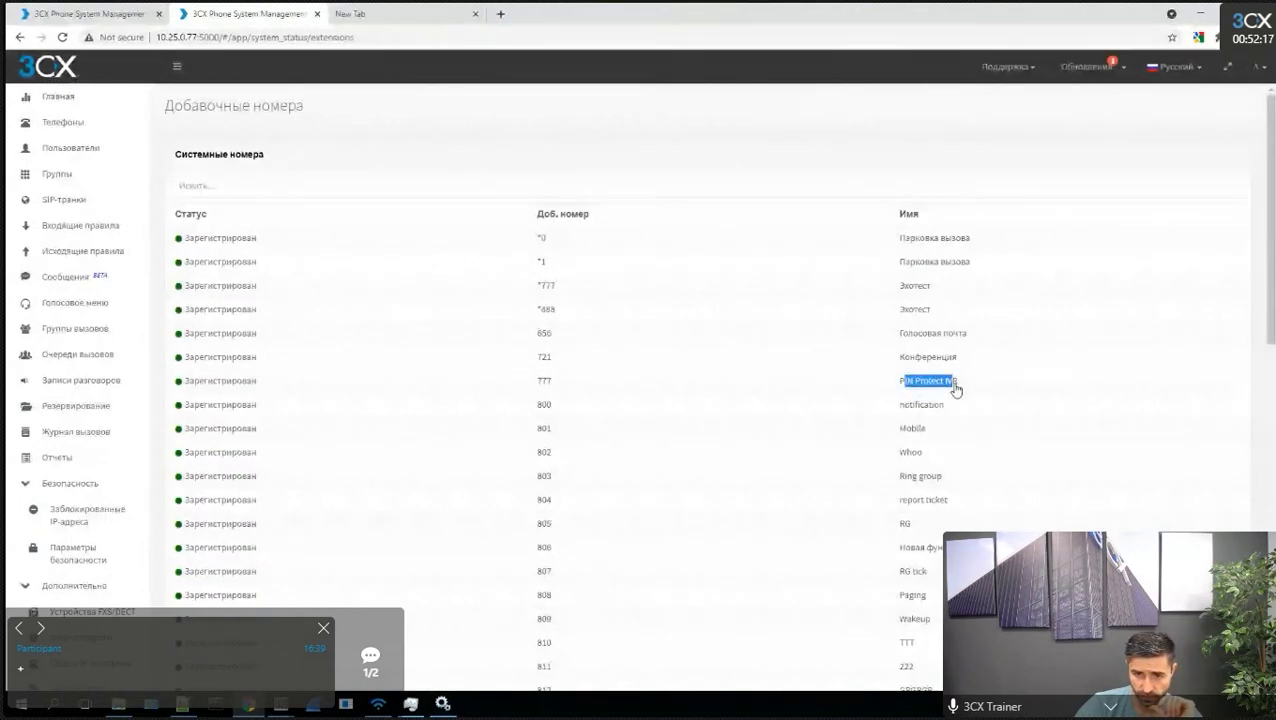
left_click_drag(553, 382, 530, 388)
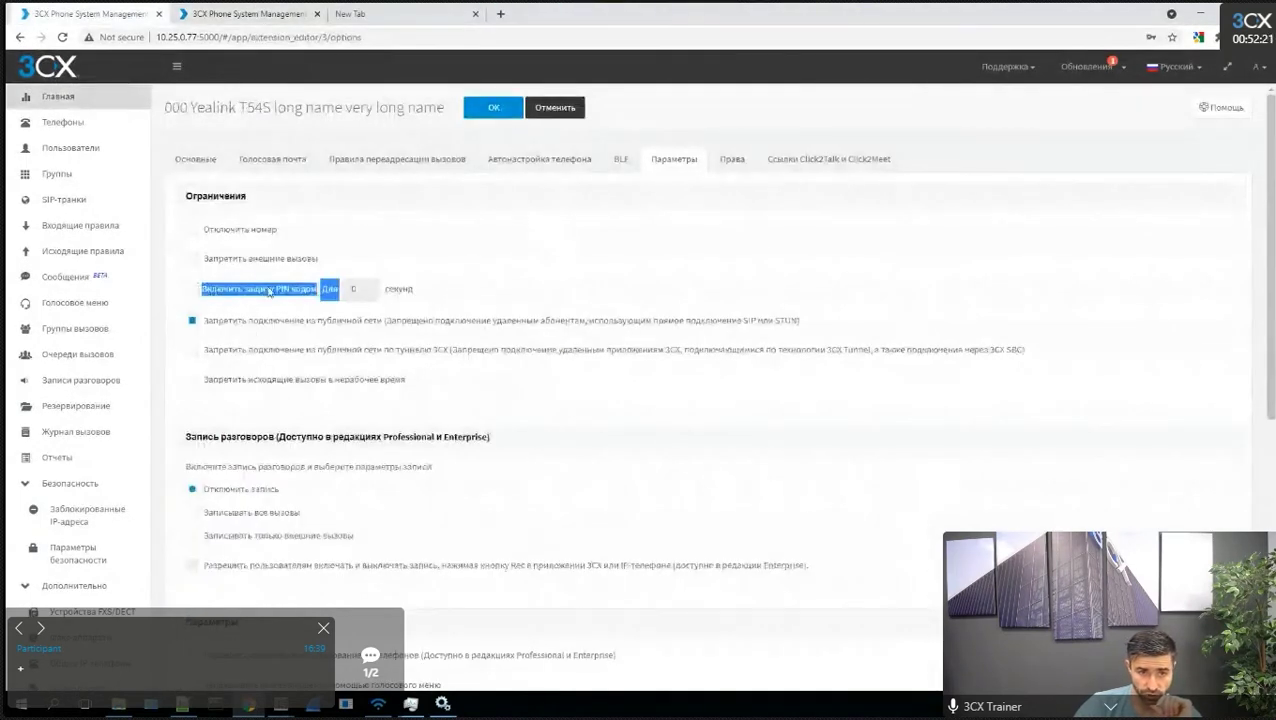
Toggle PIN protection on and back off, and review the tunnel and after-hours call blocks.
left_click(193, 289)
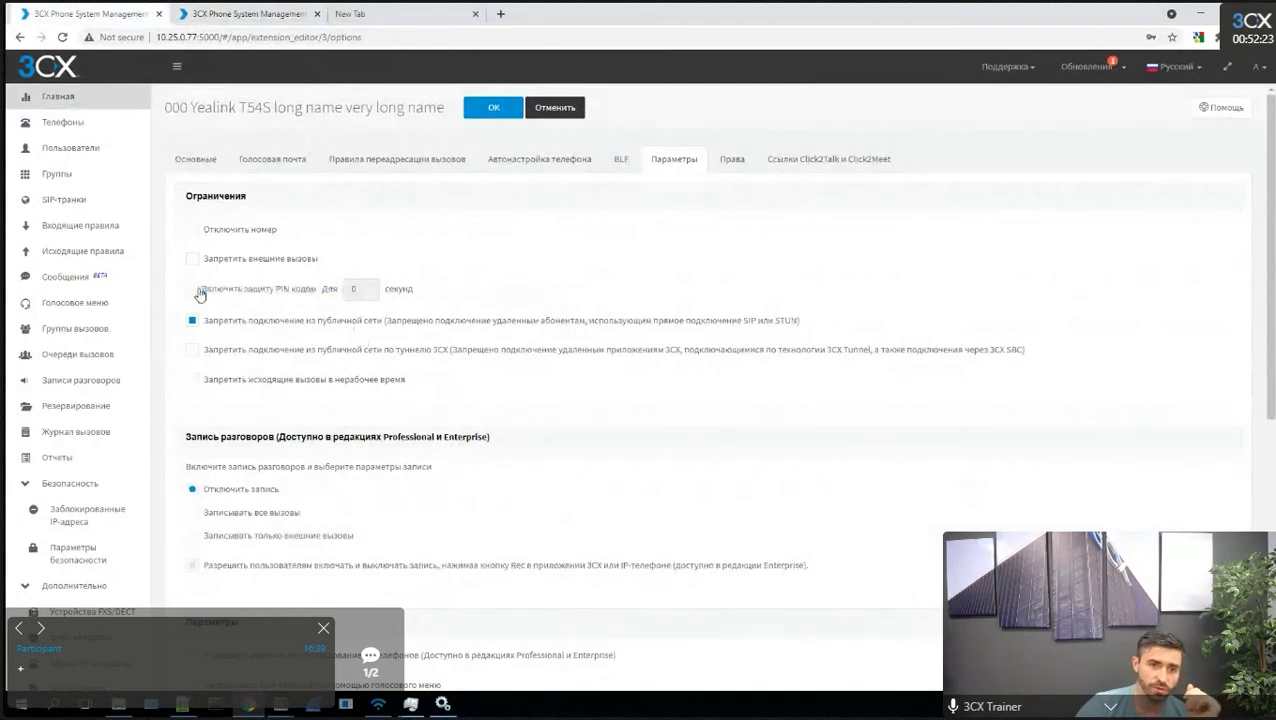
left_click(365, 289)
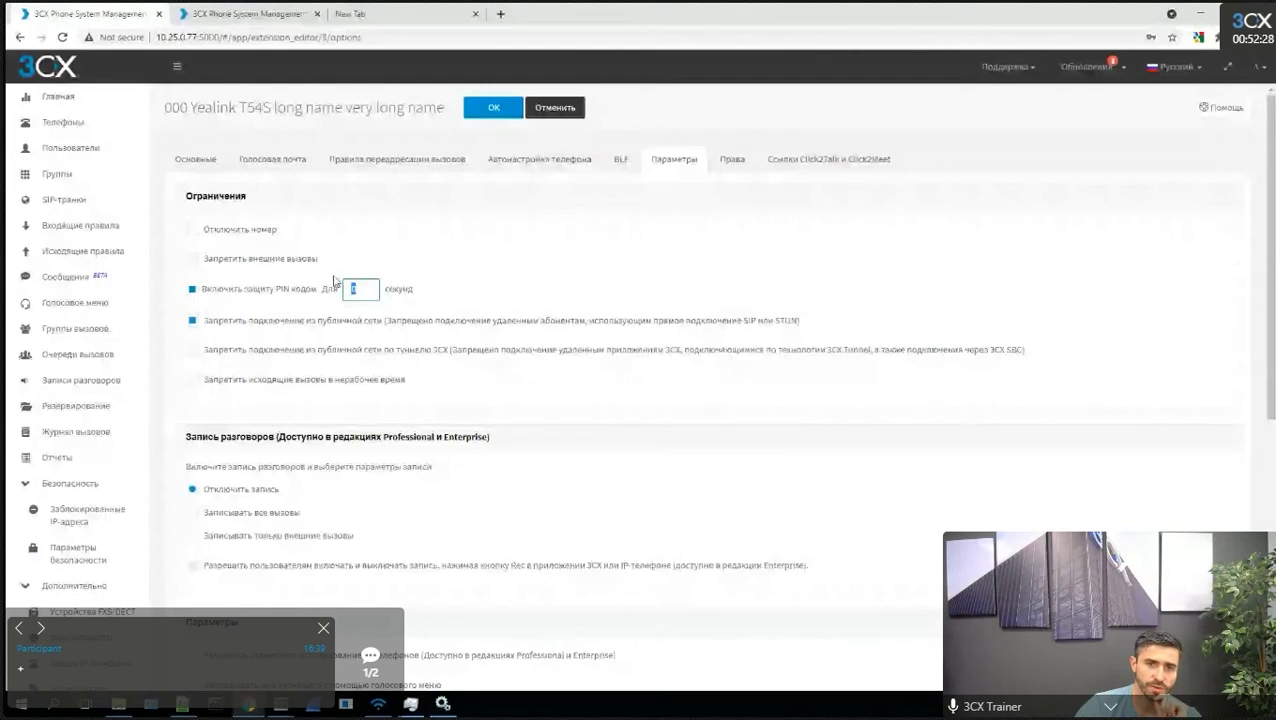
left_click(322, 291)
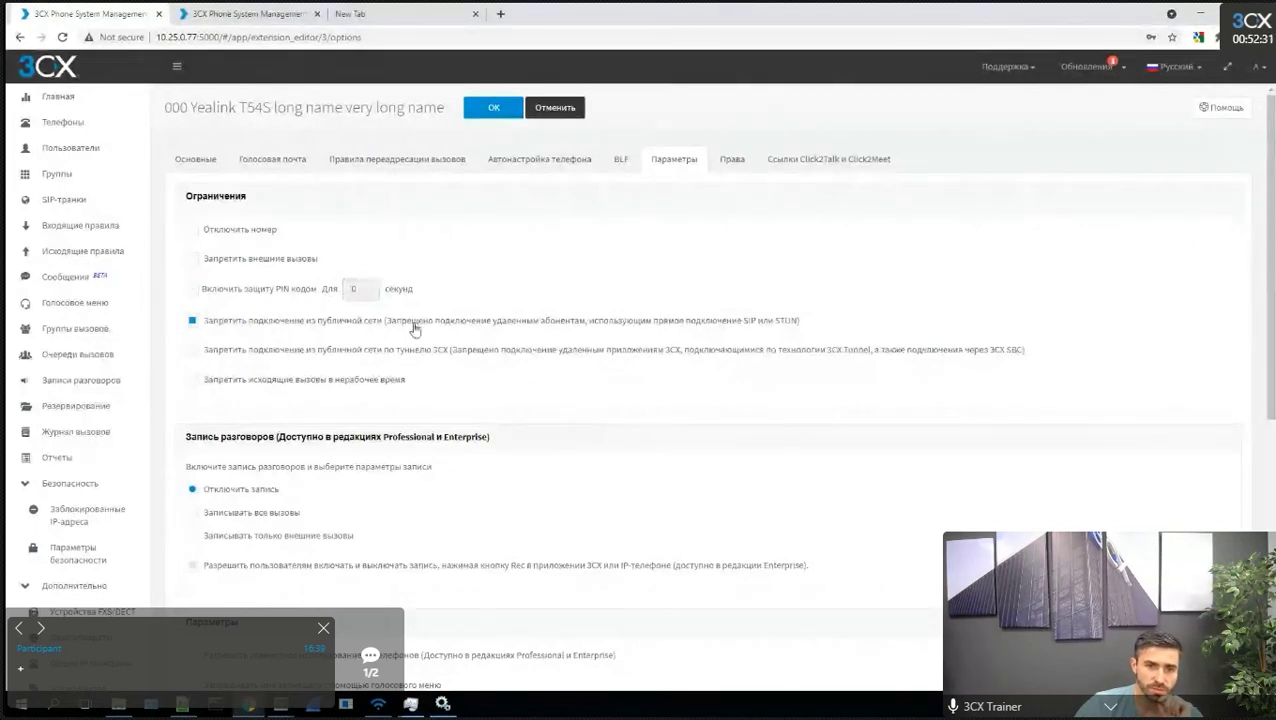
left_click_drag(205, 351, 1073, 357)
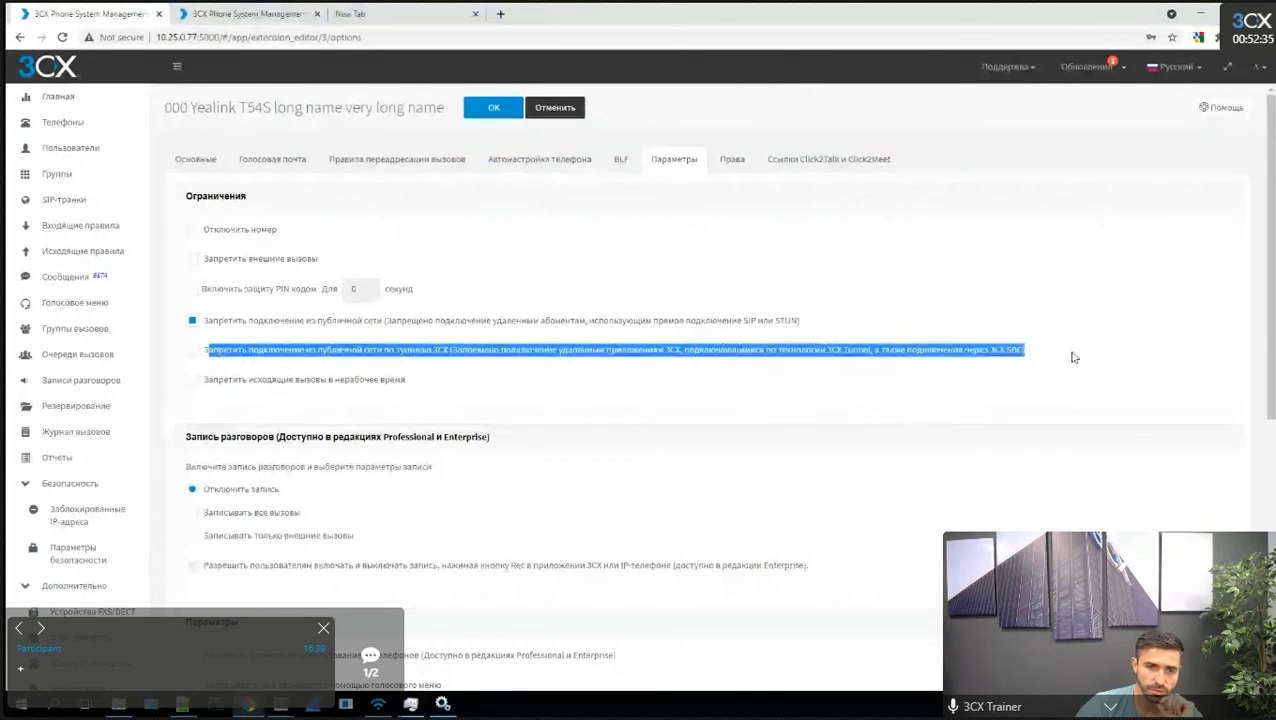
left_click_drag(204, 379, 421, 384)
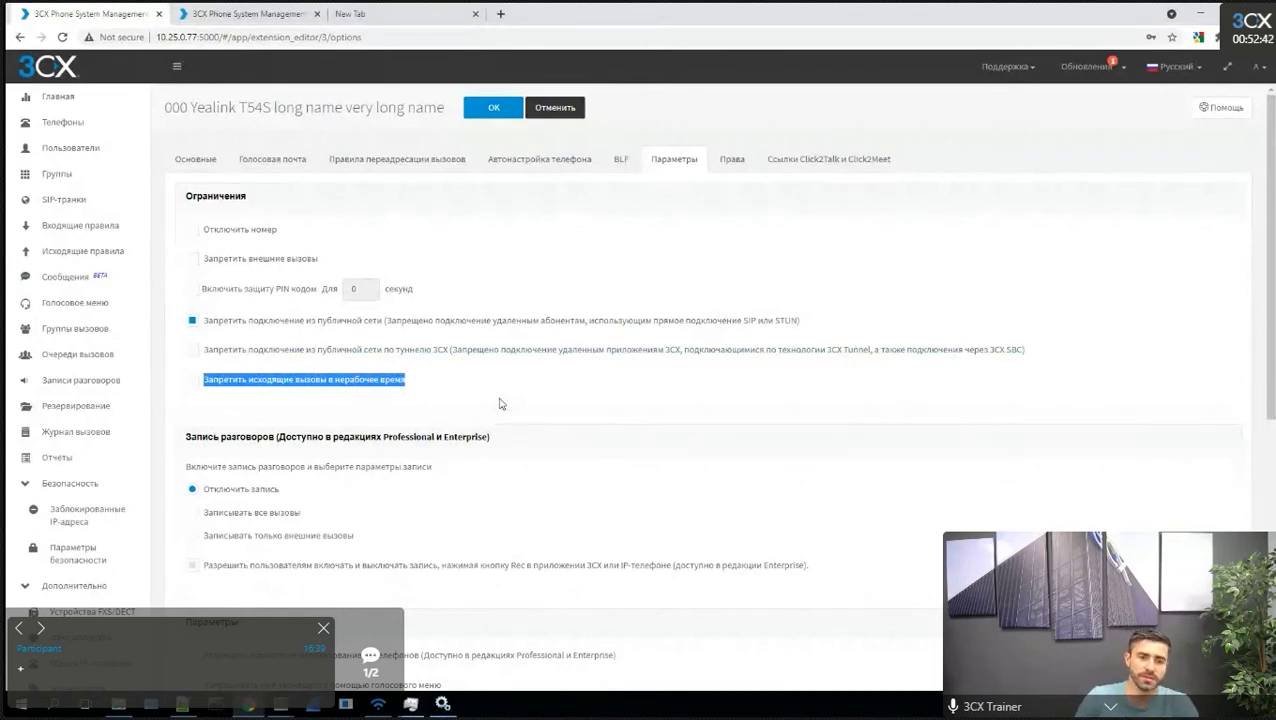
scroll(501, 404, "down", 5)
scroll(479, 510, "up", 1)
scroll(481, 414, "up", 5)
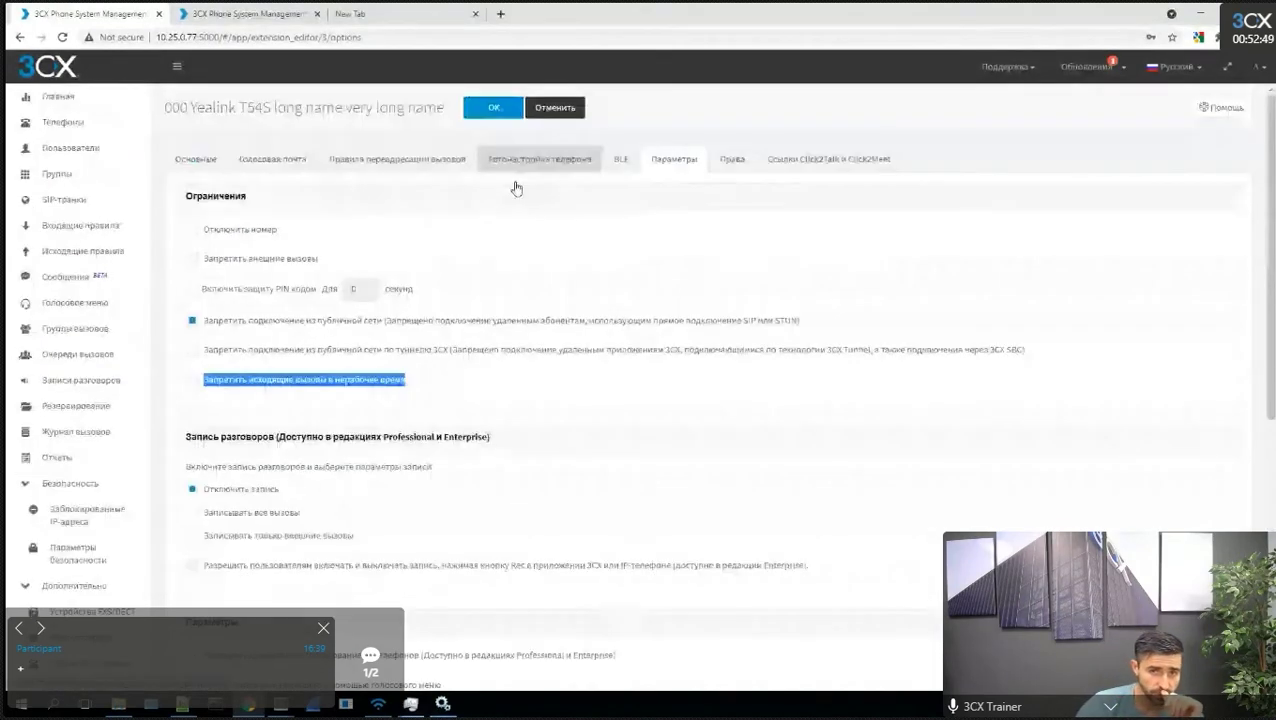
Set extension 000's provisioning SIP transport to TLS and RTP mode to secure only.
left_click(535, 159)
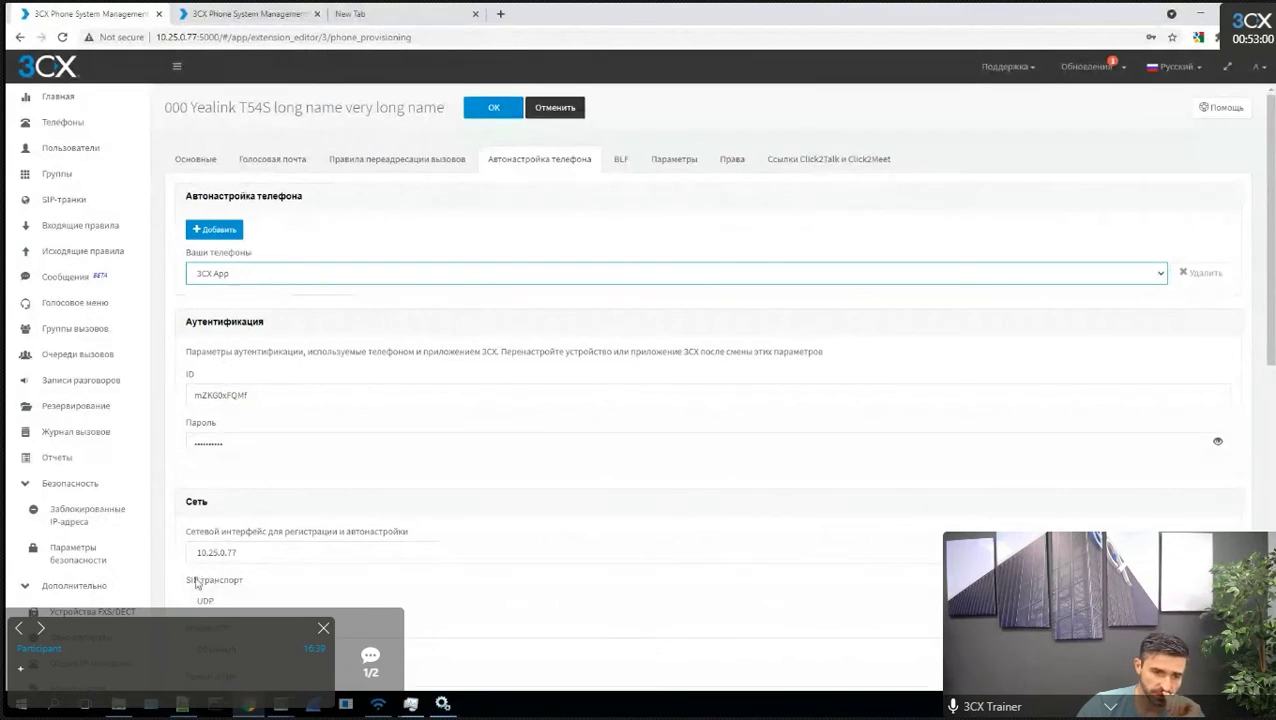
left_click_drag(188, 580, 246, 582)
left_click(224, 601)
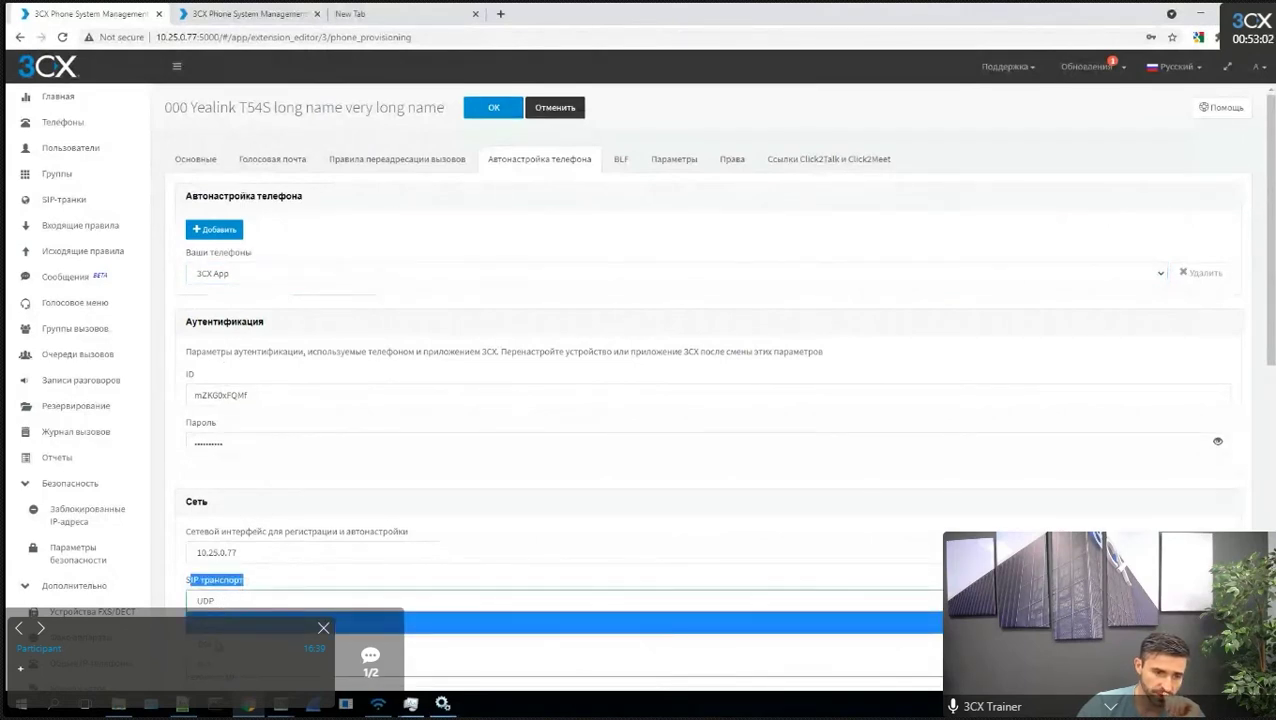
left_click(216, 664)
scroll(228, 590, "down", 1)
left_click(230, 583)
left_click(230, 648)
left_click(378, 704)
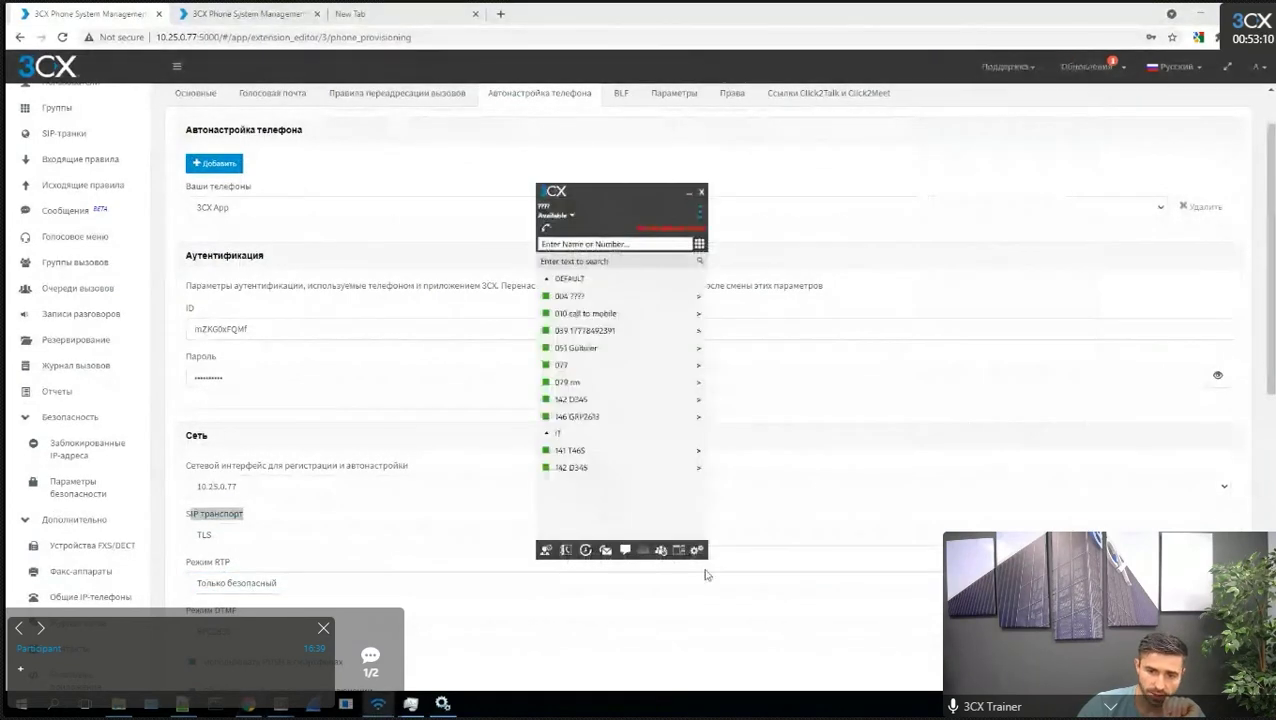
Open the settings of account 004 from the desktop app's configured accounts list.
left_click(697, 550)
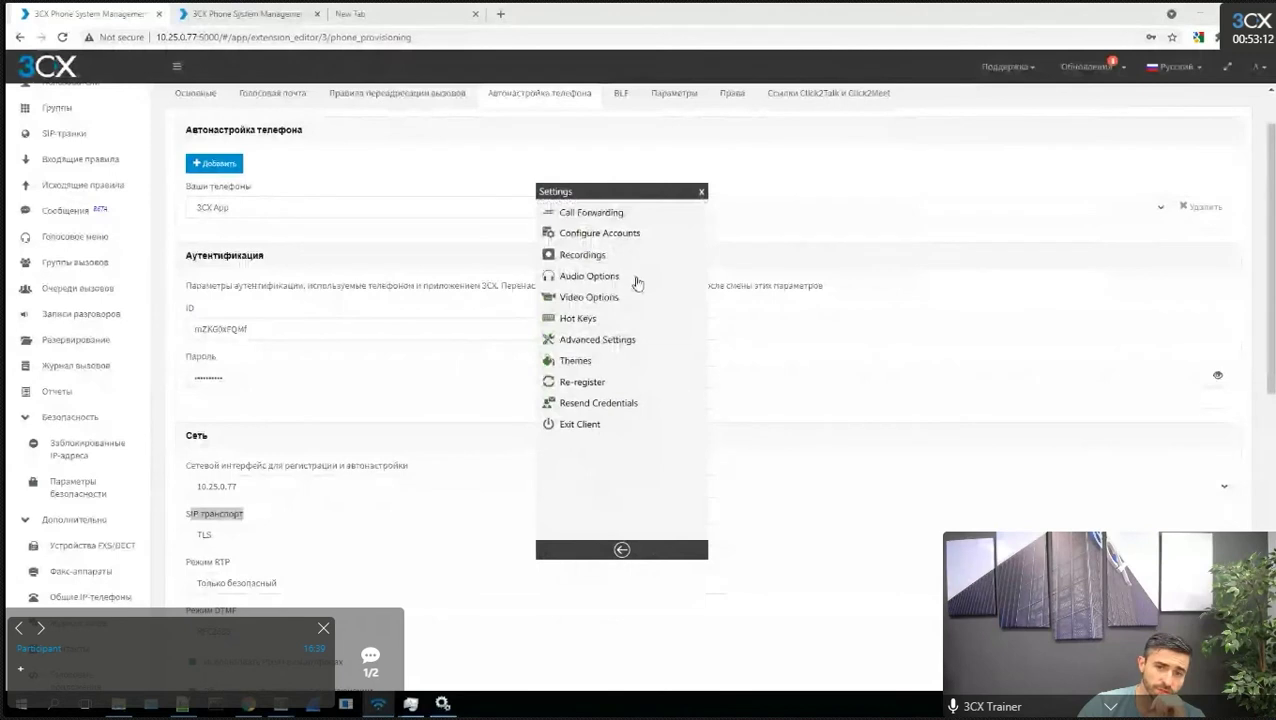
left_click(560, 231)
left_click(617, 552)
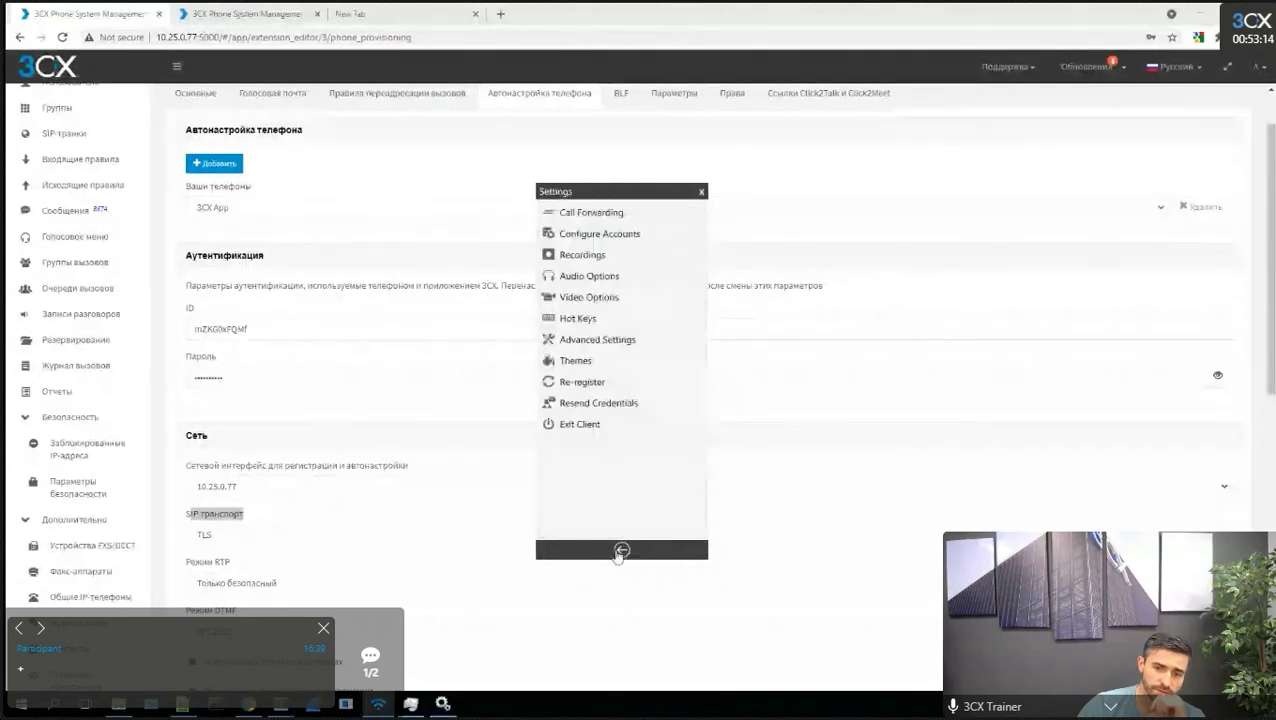
left_click(621, 551)
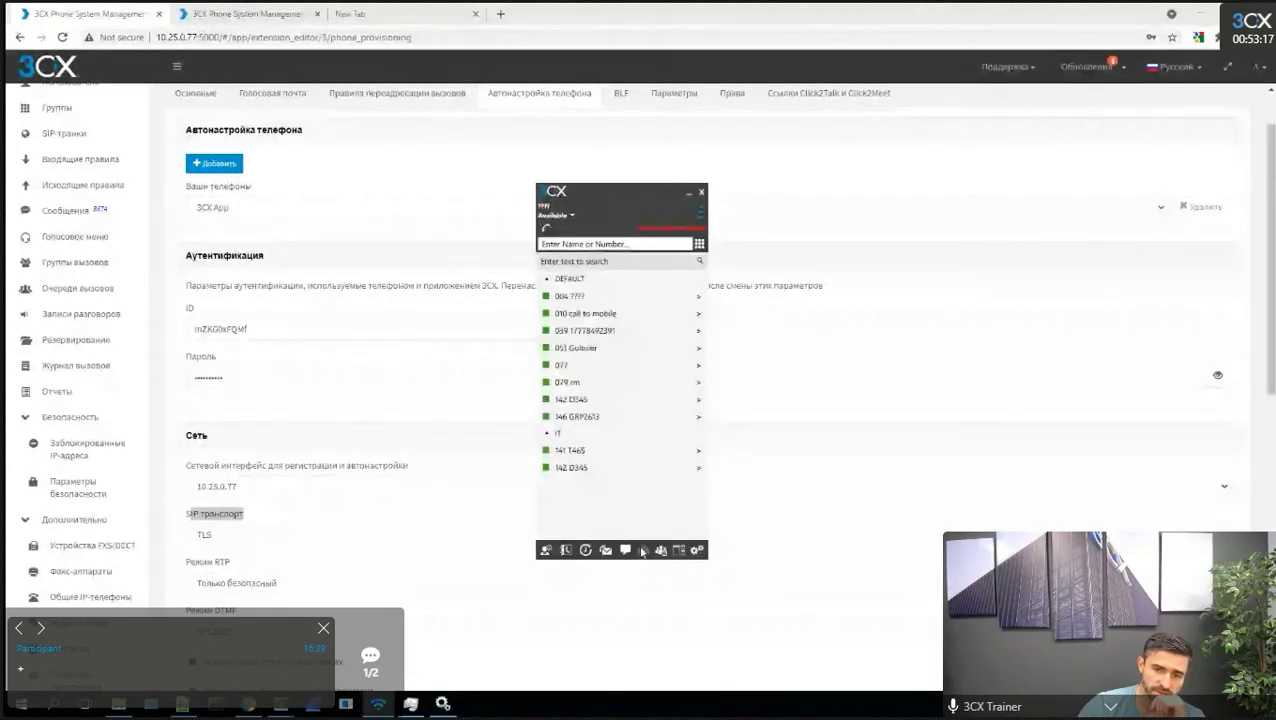
left_click(697, 550)
left_click(576, 231)
double_click(659, 228)
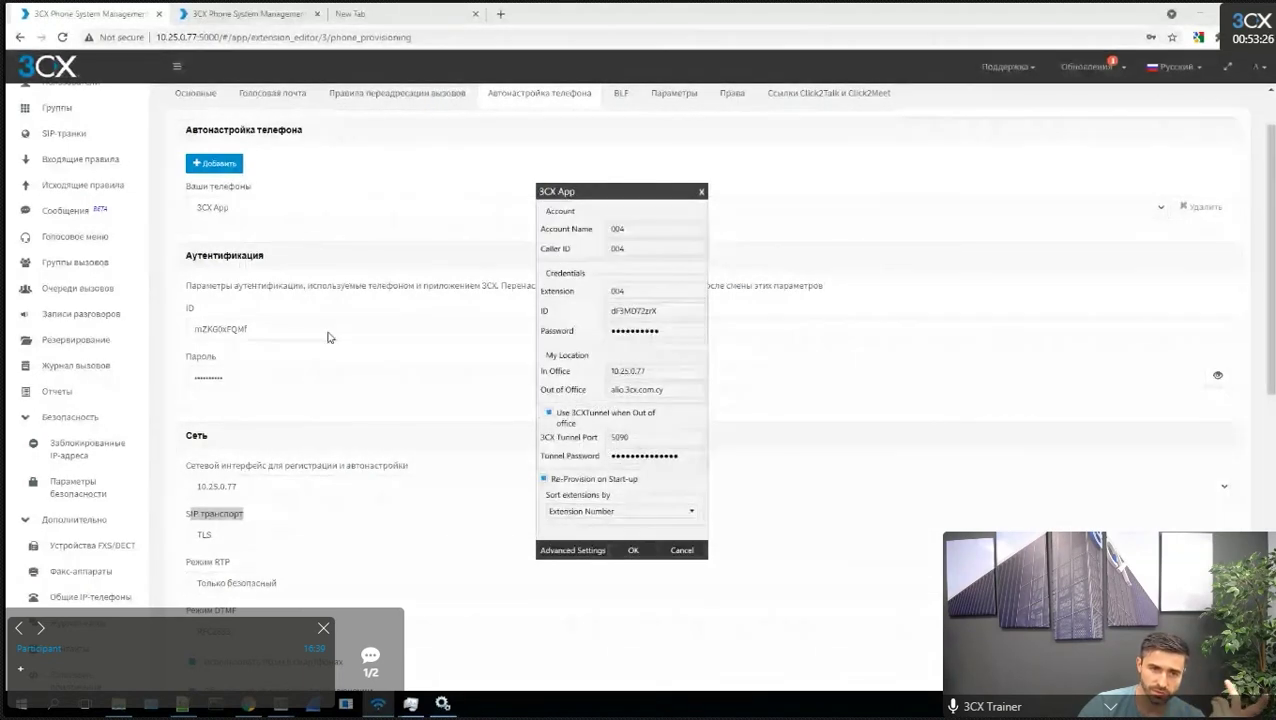
Check account 004's advanced settings for TLS SIP transport and its codec lists.
left_click(575, 551)
left_click(323, 632)
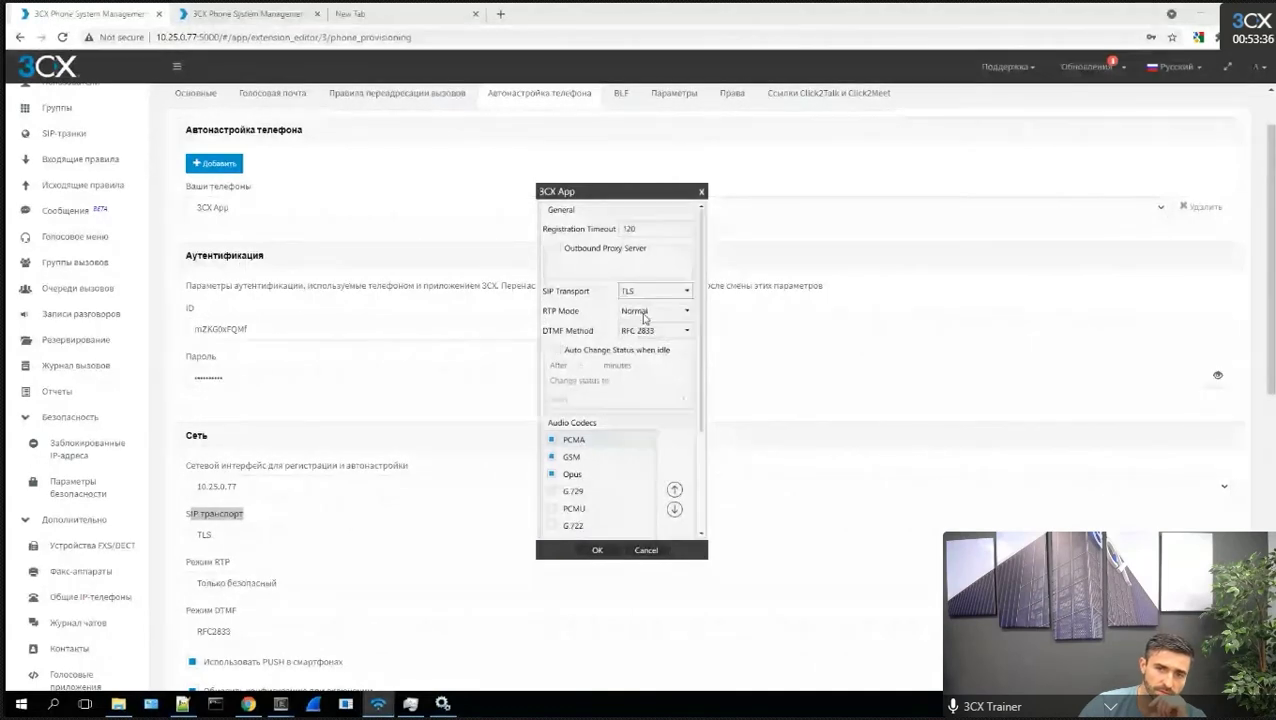
scroll(685, 450, "down", 5)
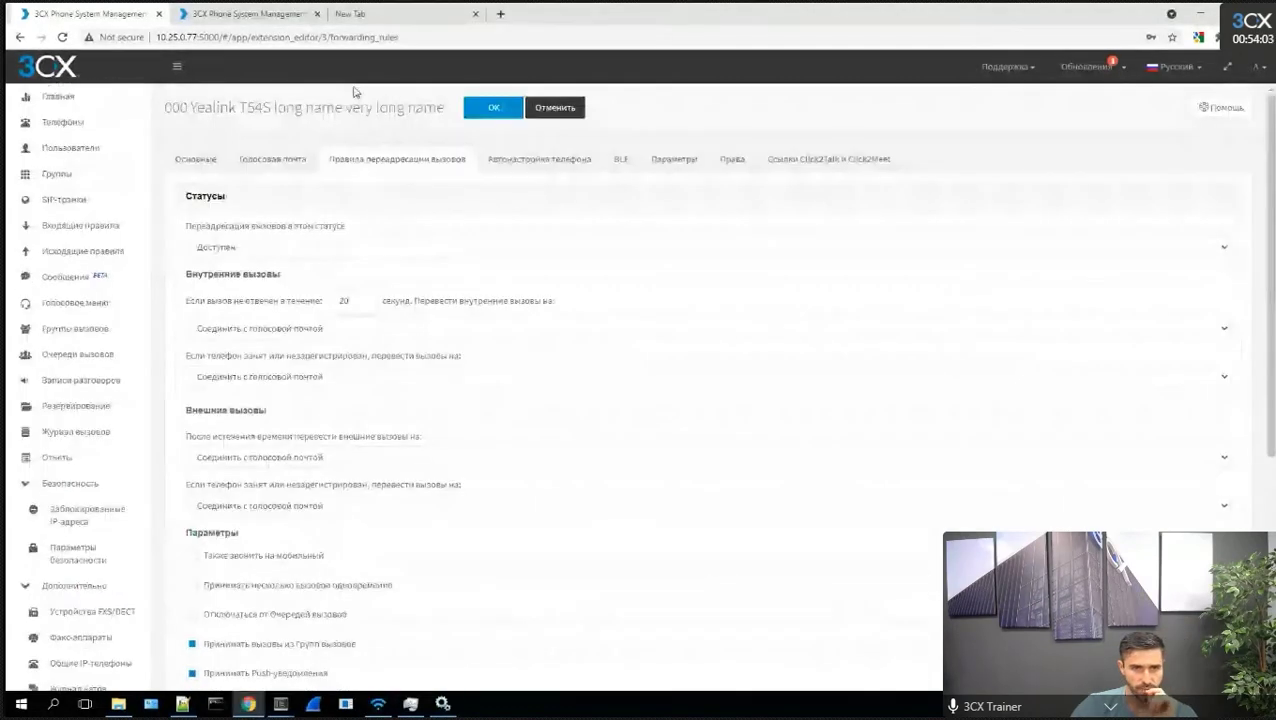
left_click(272, 159)
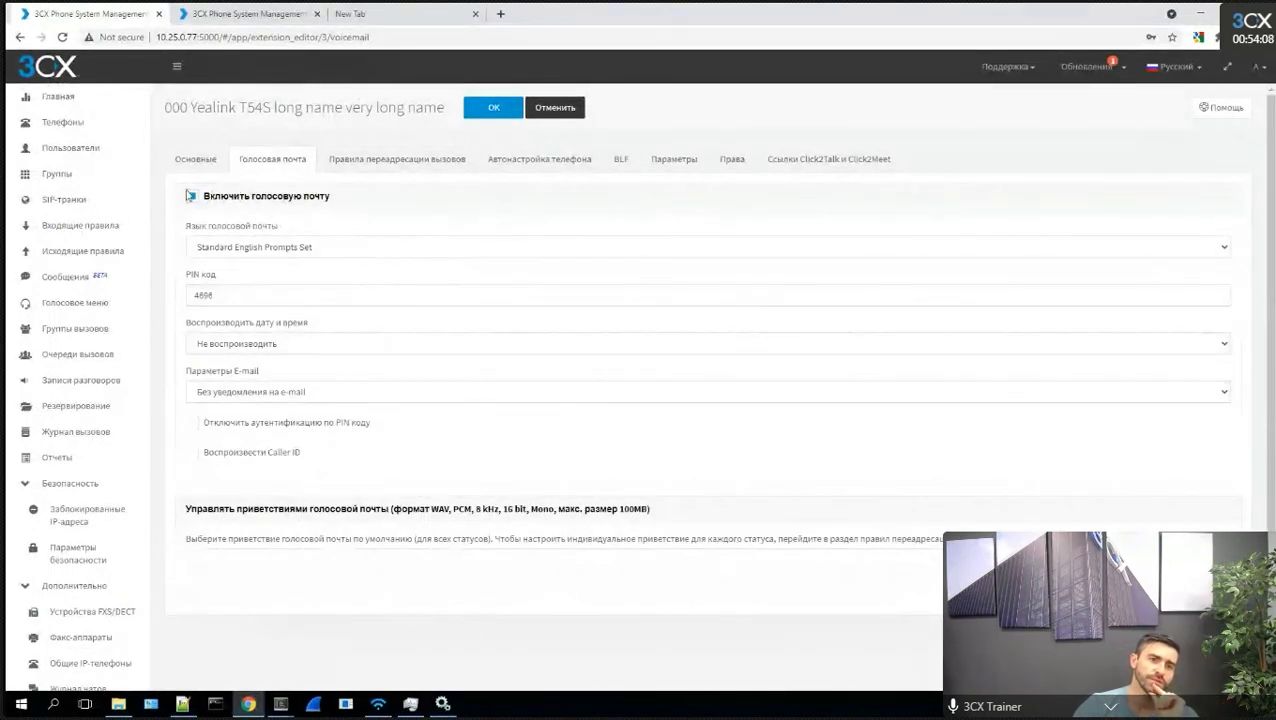
Review the extension's voicemail PIN and its general settings.
left_click_drag(214, 297, 165, 306)
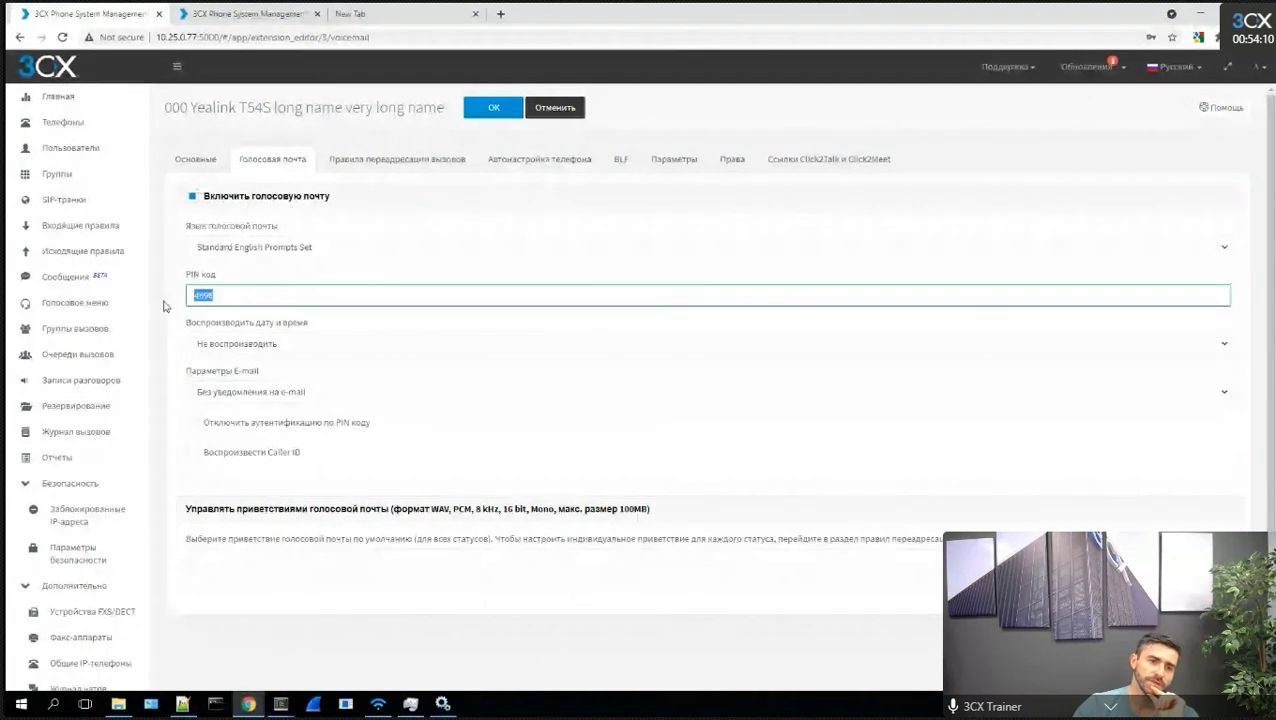
left_click(195, 159)
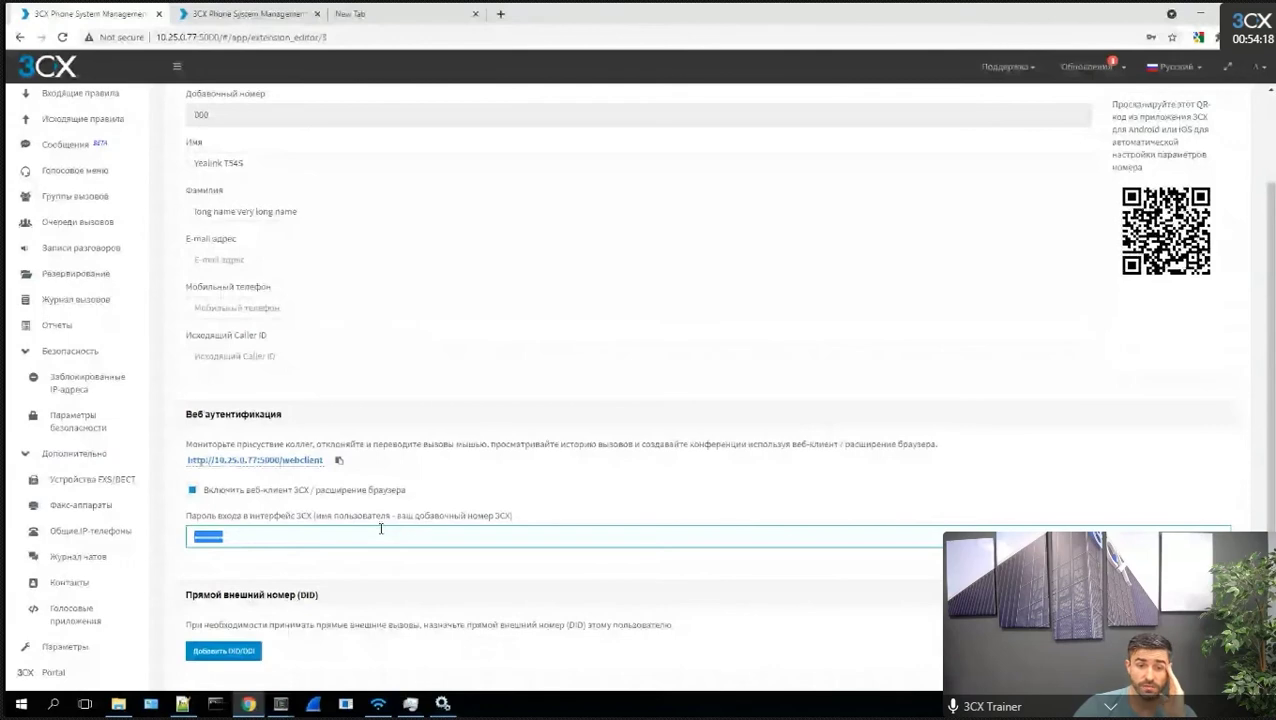
scroll(380, 530, "up", 3)
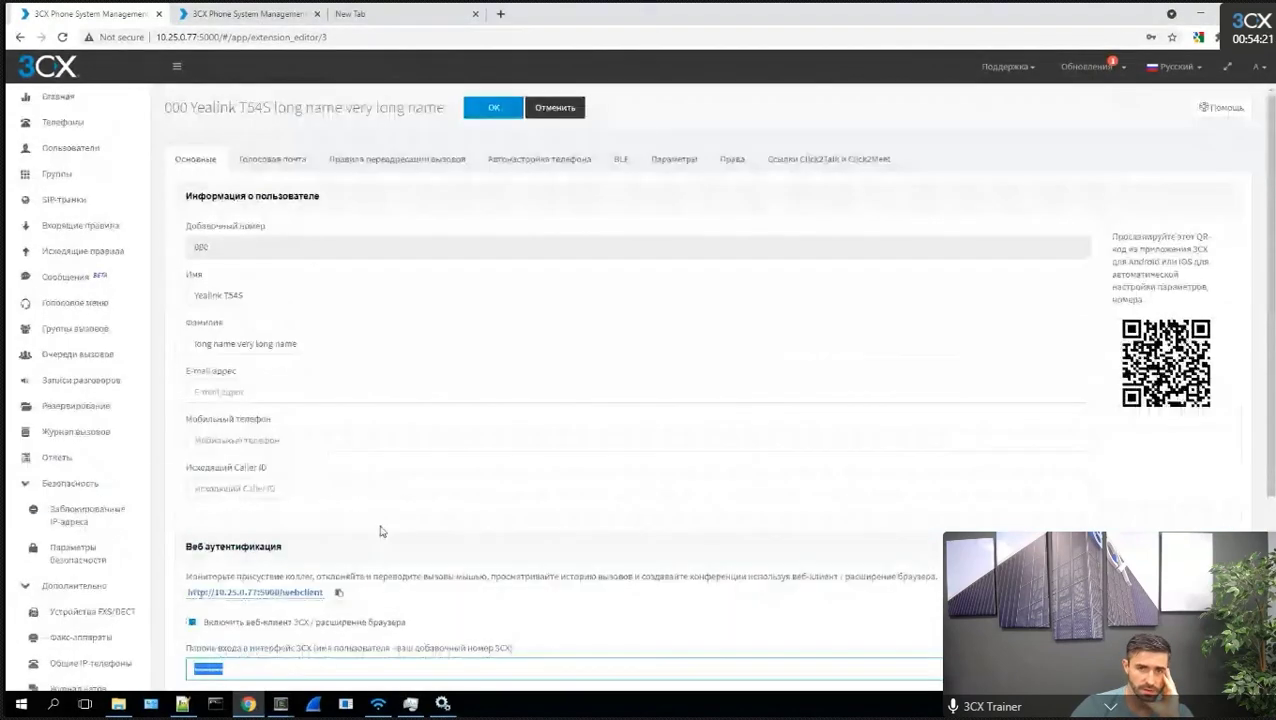
Review the provisioning ID and authentication password under Phone Provisioning.
left_click(556, 160)
left_click_drag(184, 347, 295, 348)
double_click(193, 411)
double_click(250, 461)
scroll(421, 501, "down", 4)
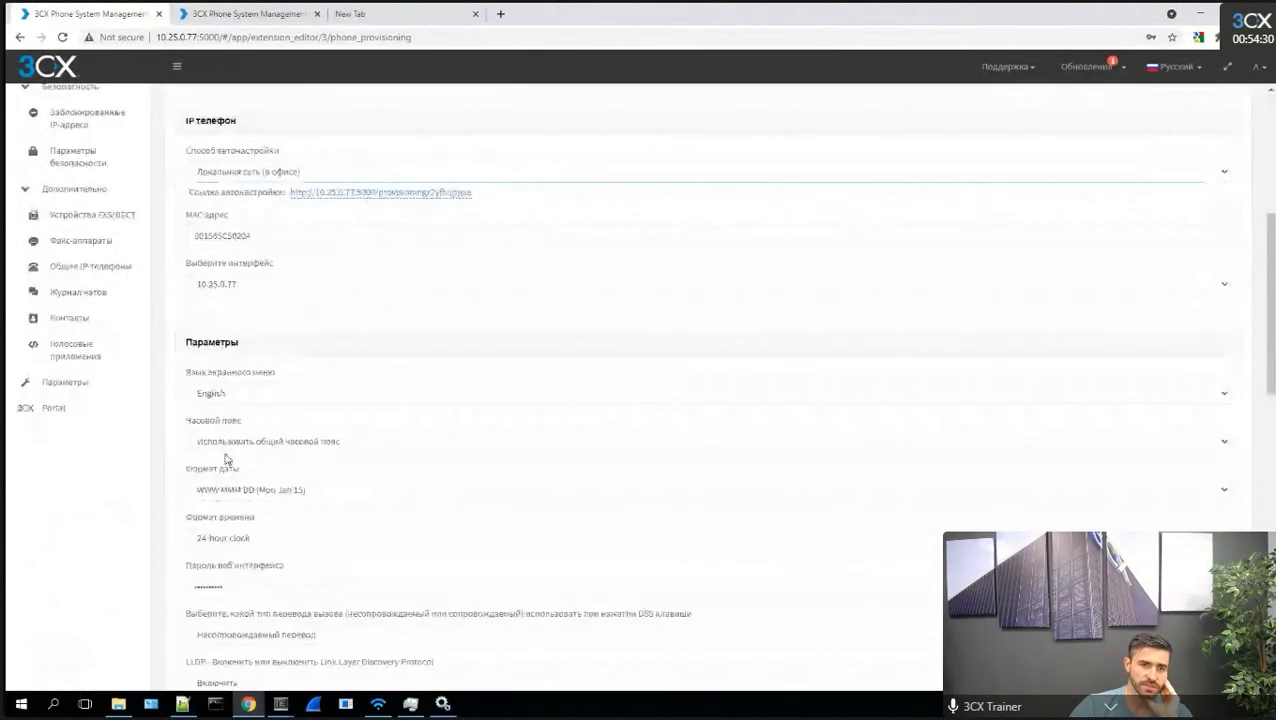
Reveal the phone's web-interface password in the IP телефон section.
left_click_drag(197, 122, 227, 122)
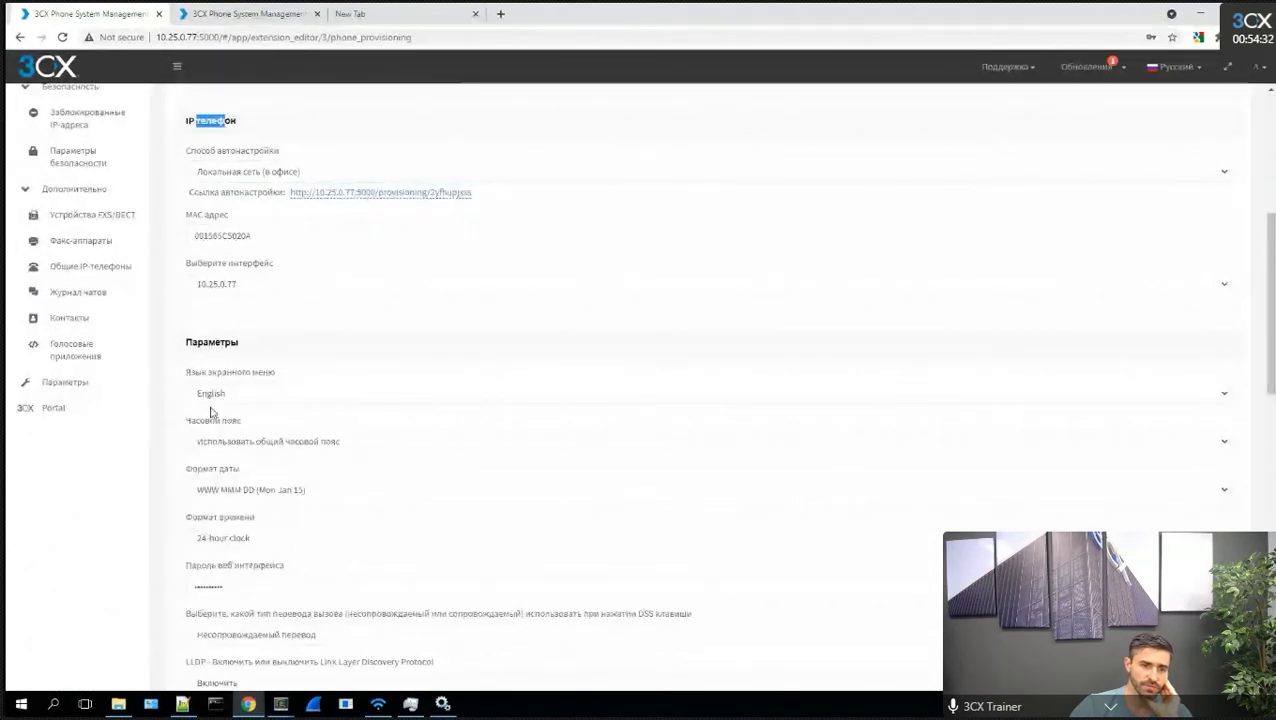
scroll(200, 478, "down", 1)
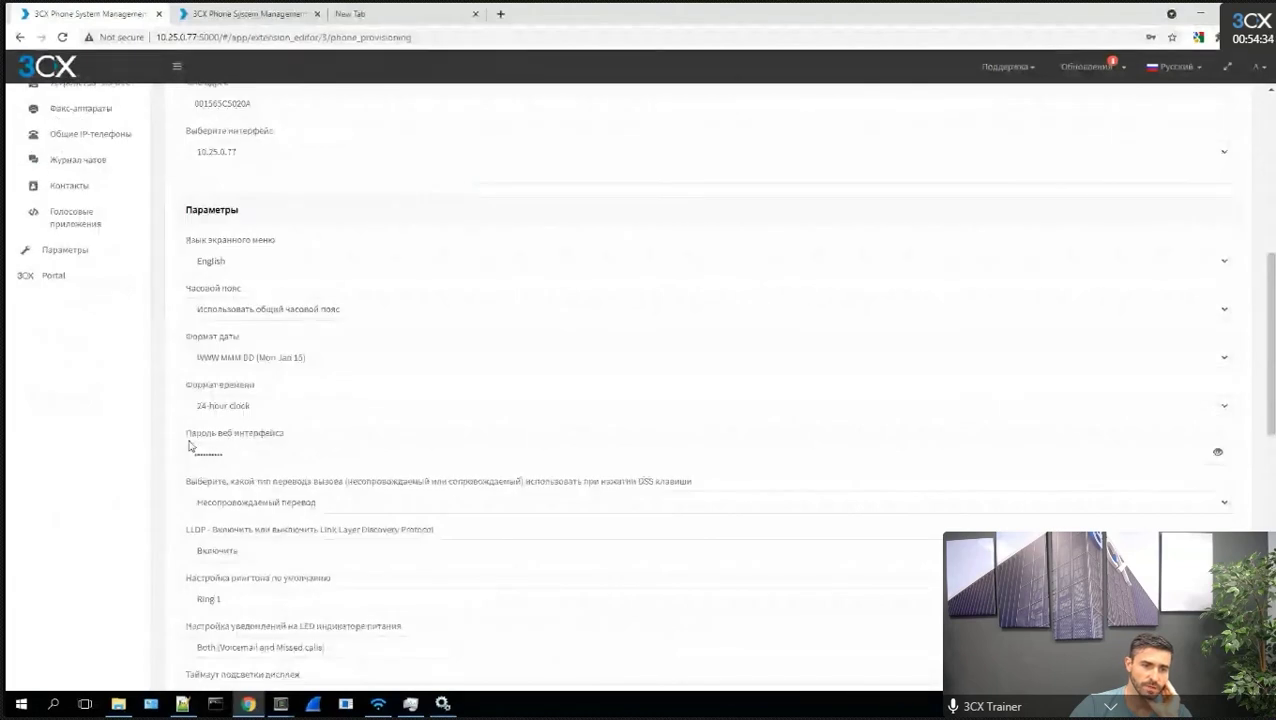
left_click_drag(186, 434, 313, 438)
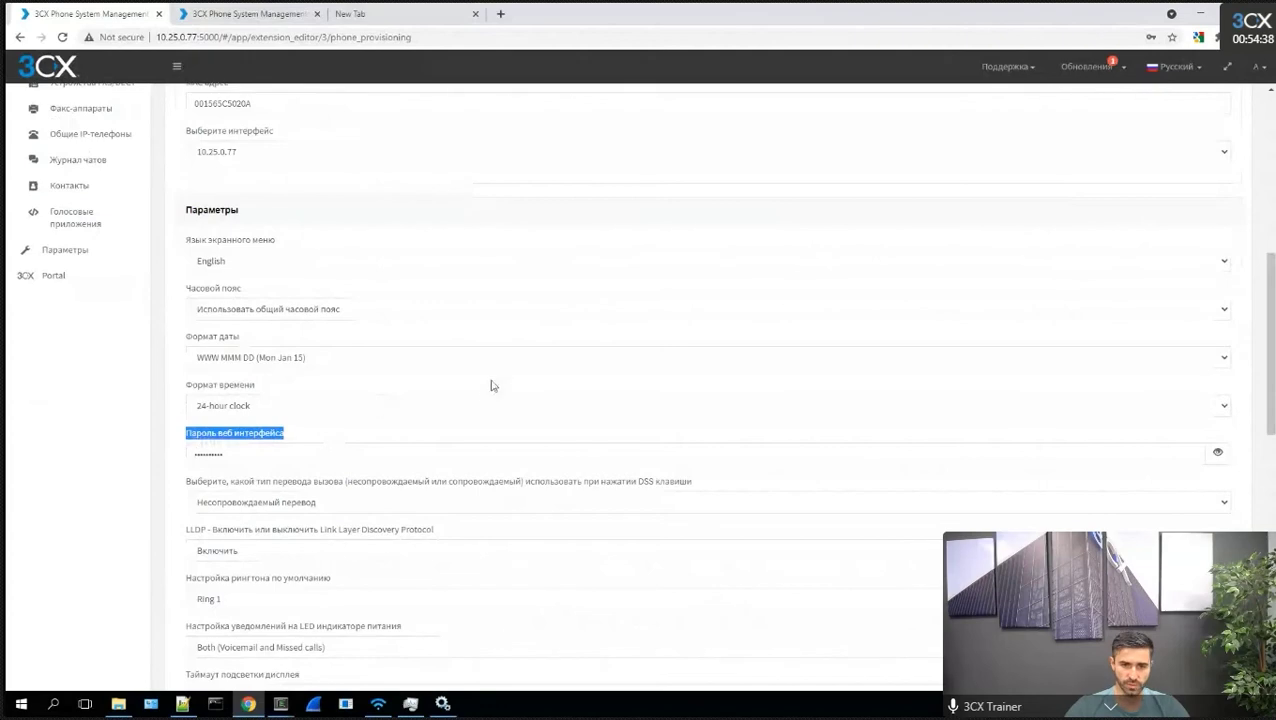
left_click(1217, 452)
left_click_drag(193, 454, 256, 455)
scroll(701, 479, "up", 5)
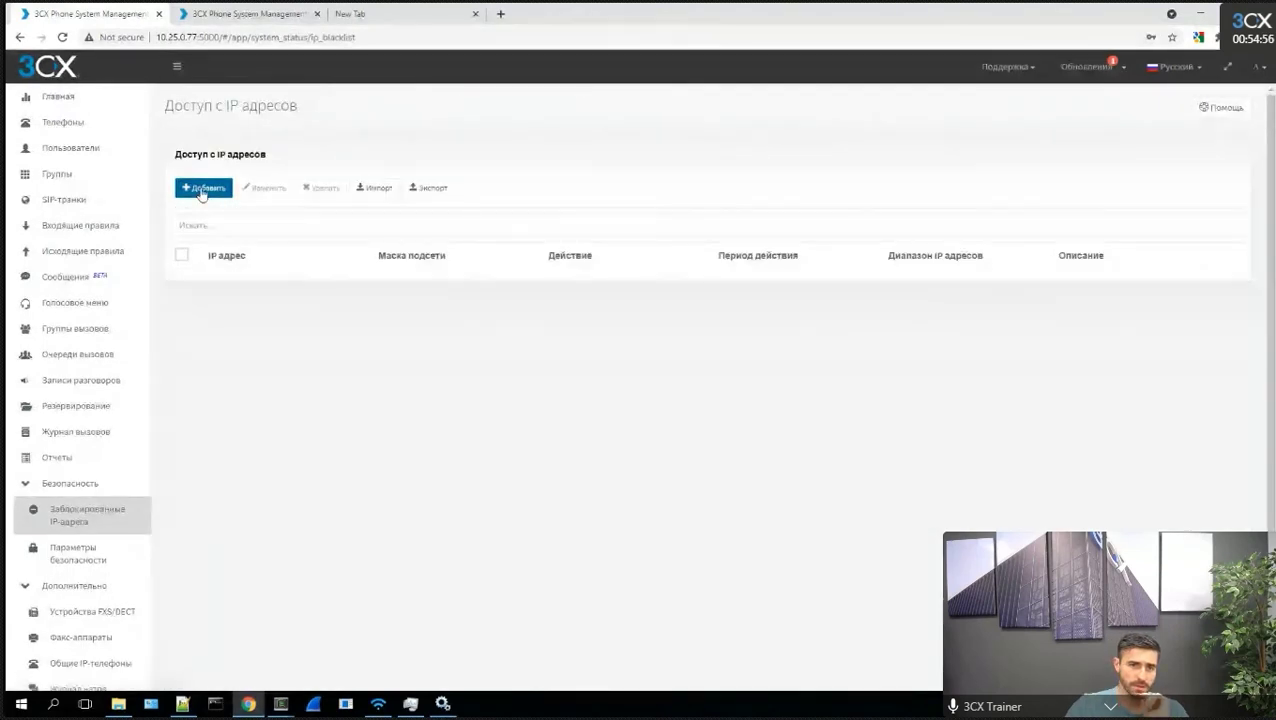
Add a new IP access entry with action Разрешить, leaving its expiry date unchanged.
left_click_drag(176, 155, 268, 157)
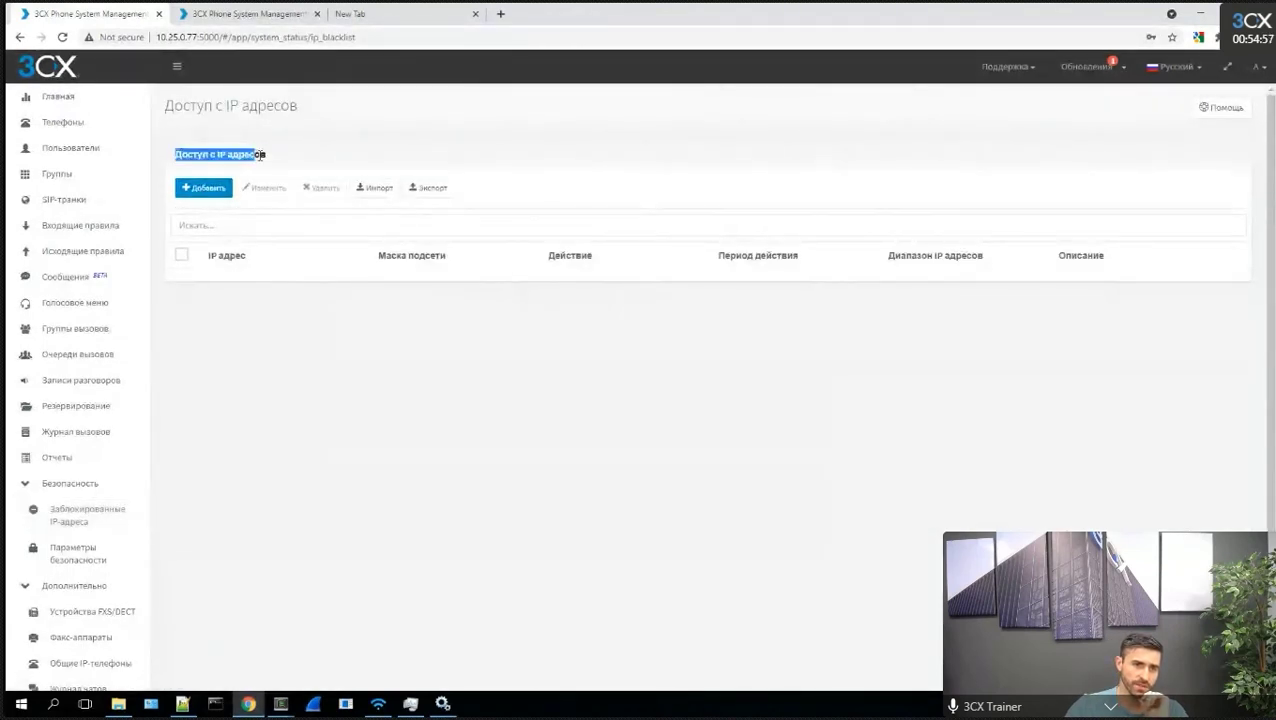
left_click(199, 199)
left_click(379, 250)
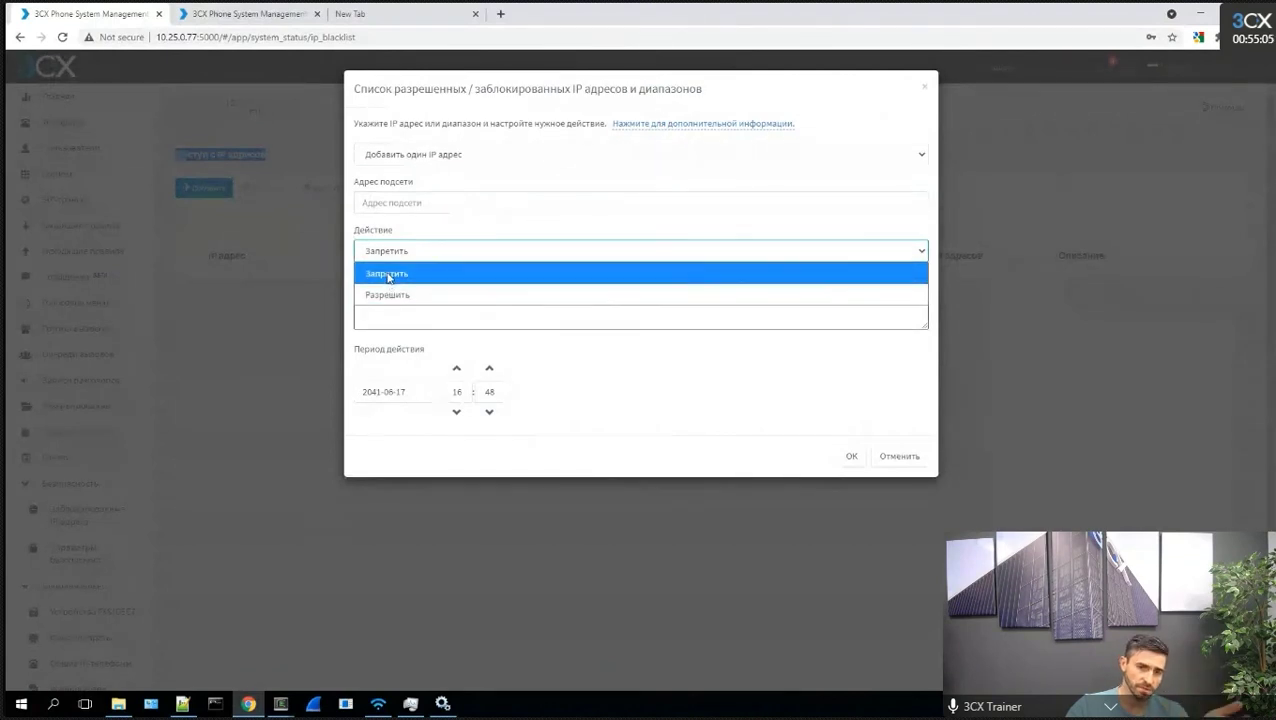
left_click(398, 295)
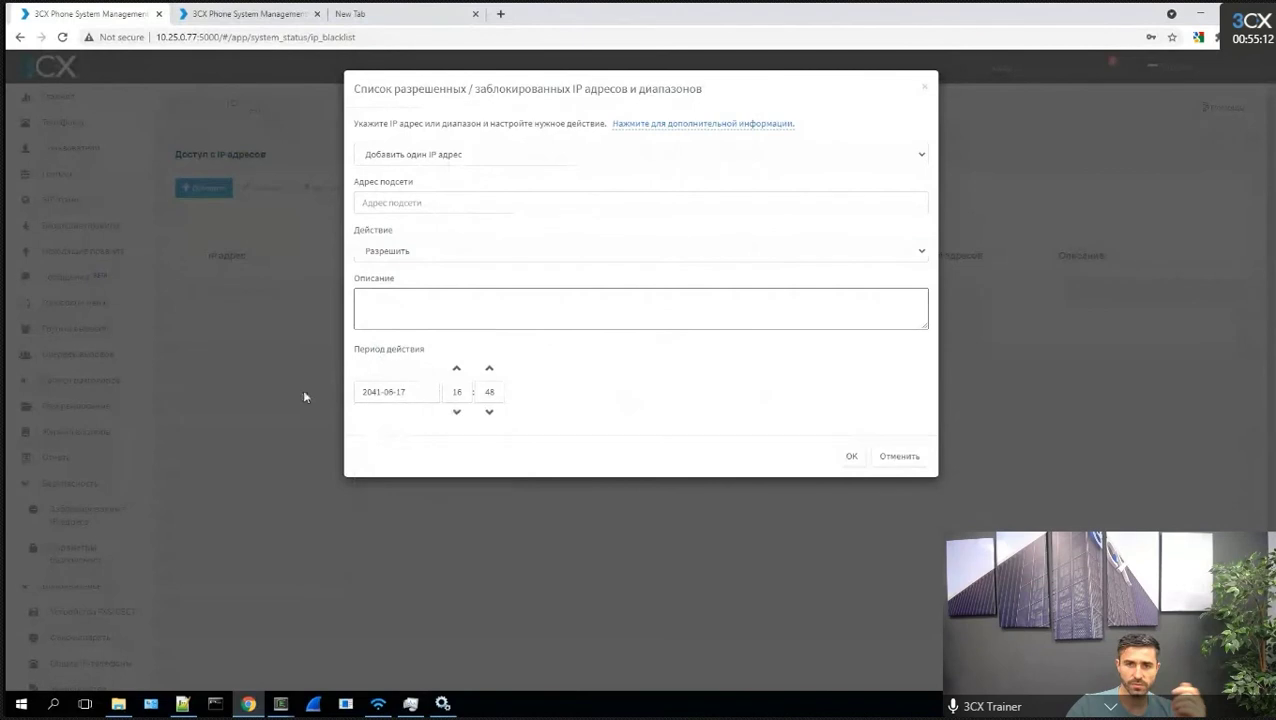
left_click(416, 391)
left_click(402, 392)
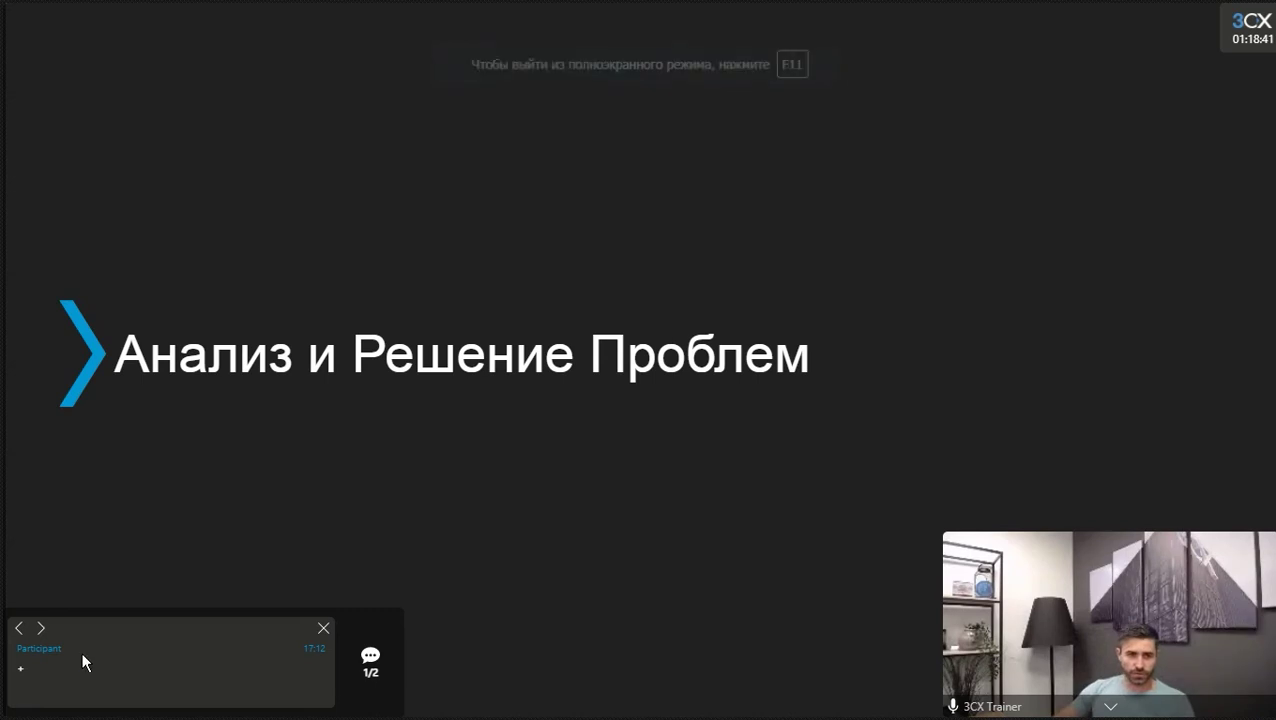
Advance from the title slide to the Самопомощь при неполадках slide.
left_click(323, 628)
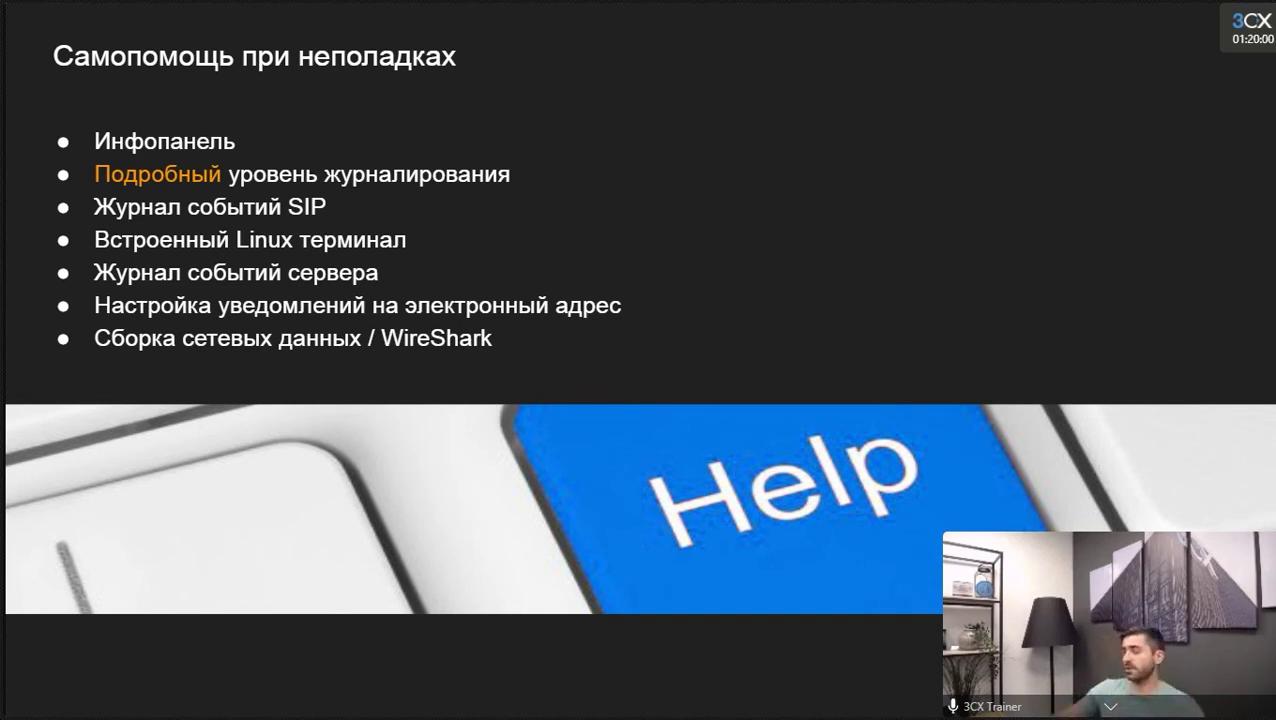
Advance to the Инфопанель slide and dismiss the chat notification.
key("Right")
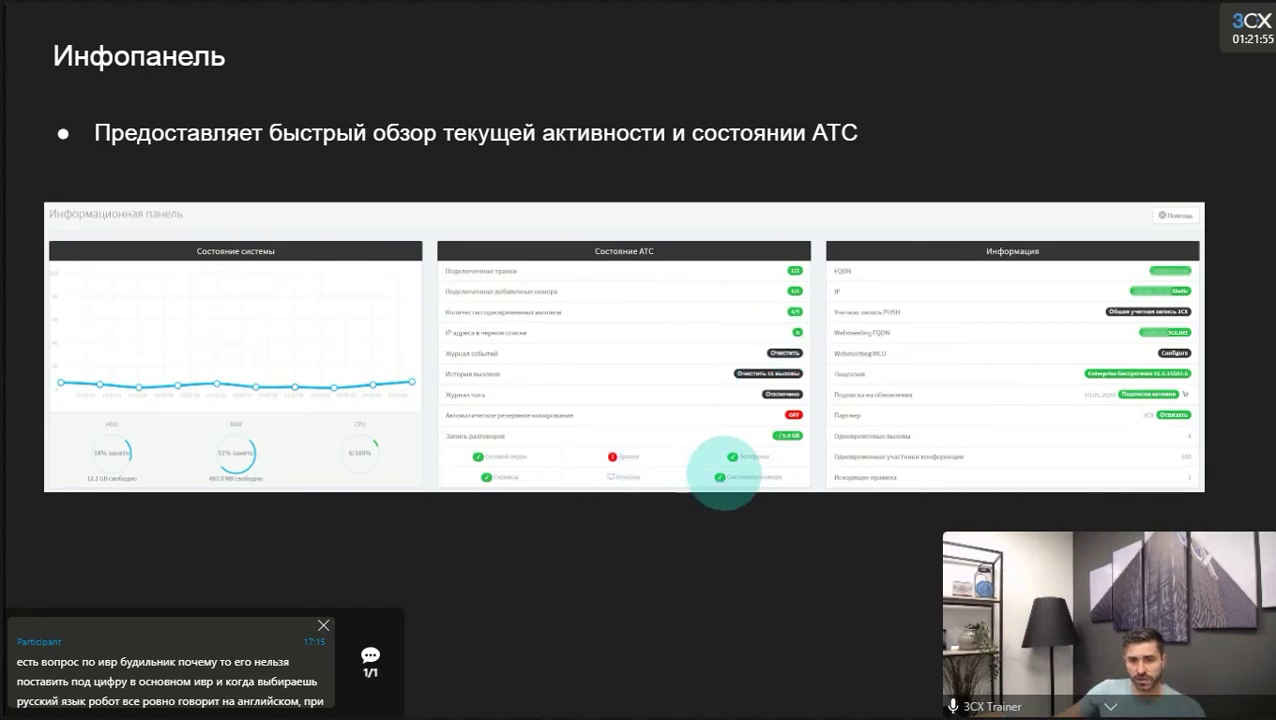
left_click(322, 630)
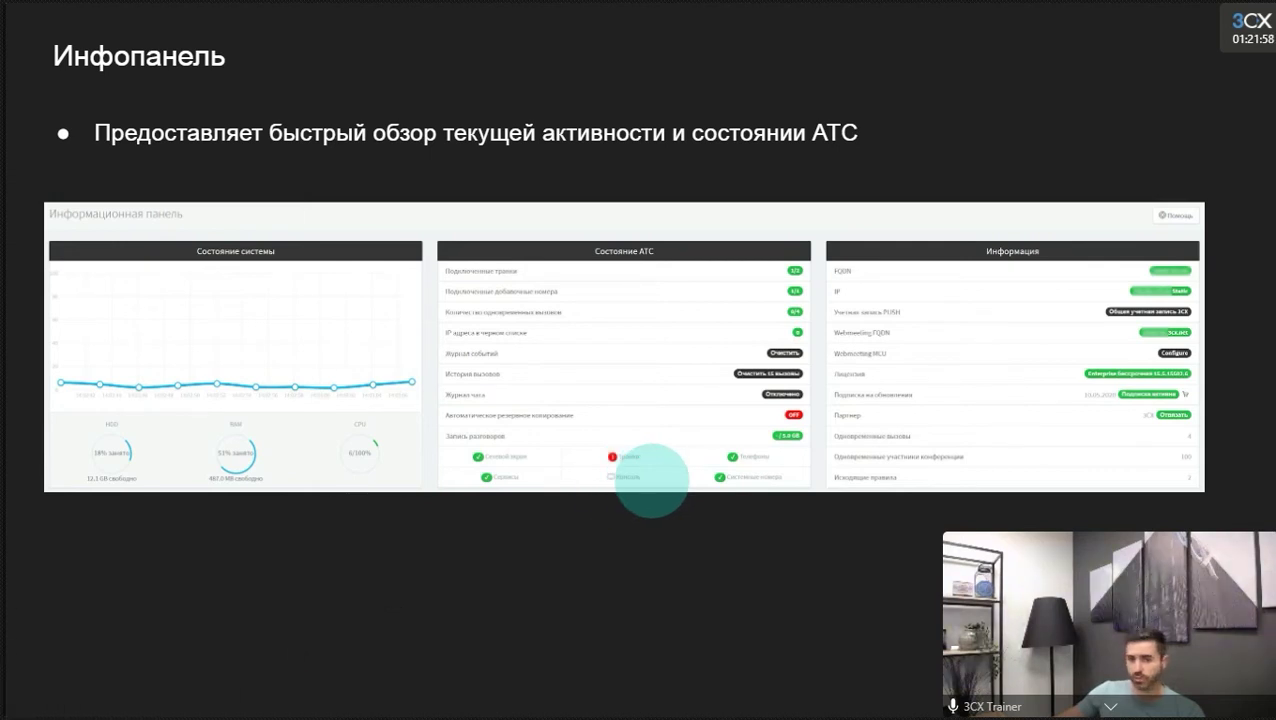
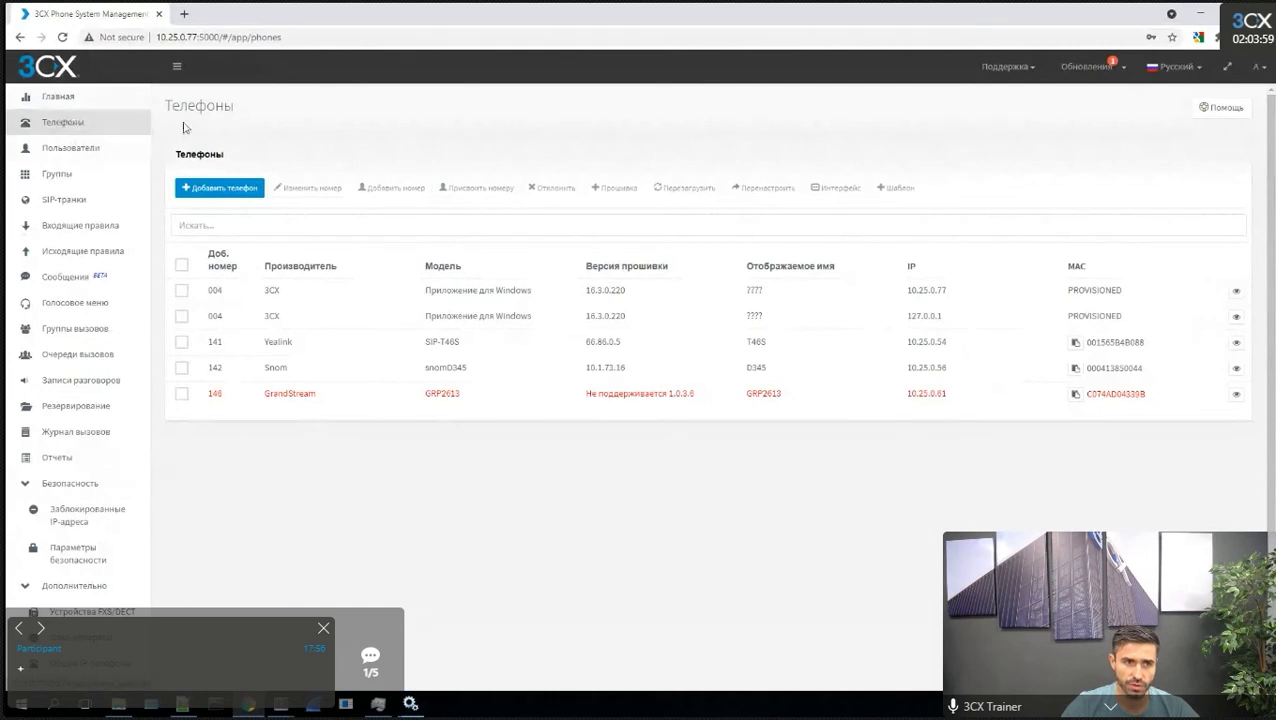
Open the SIP events log from the 3CX dashboard and bring Wireshark to the front.
left_click(55, 100)
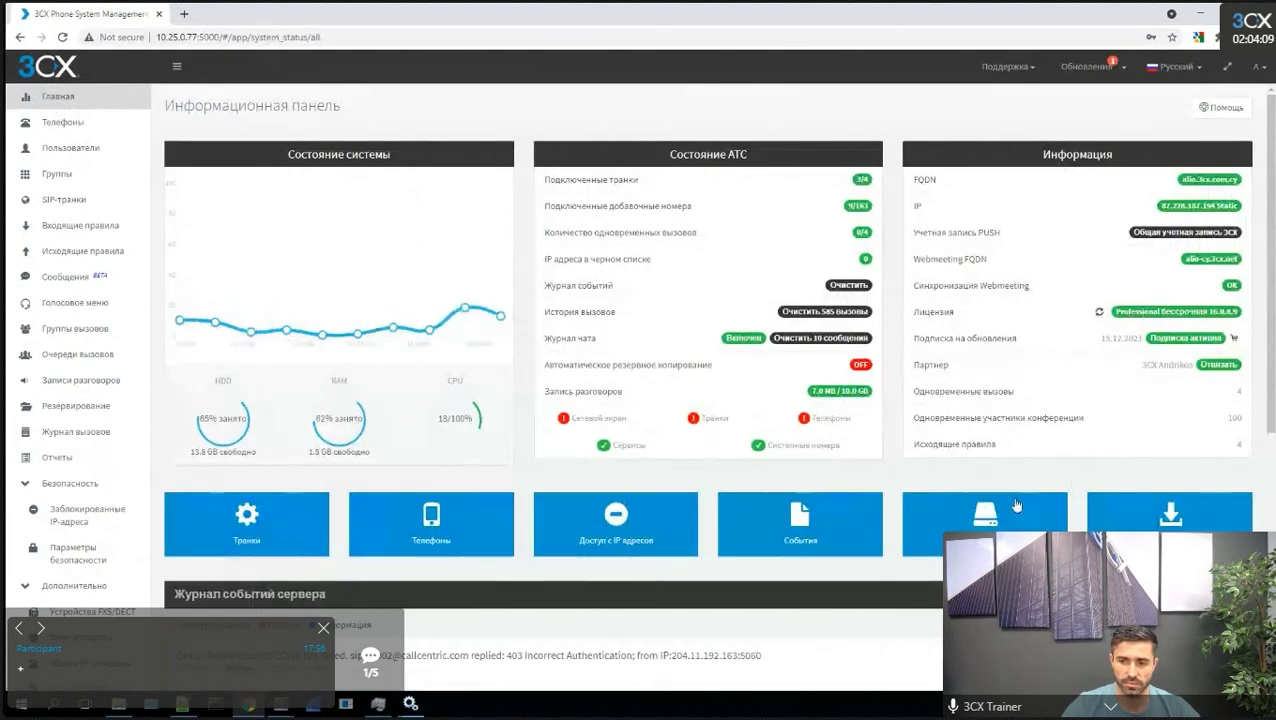
left_click(991, 519)
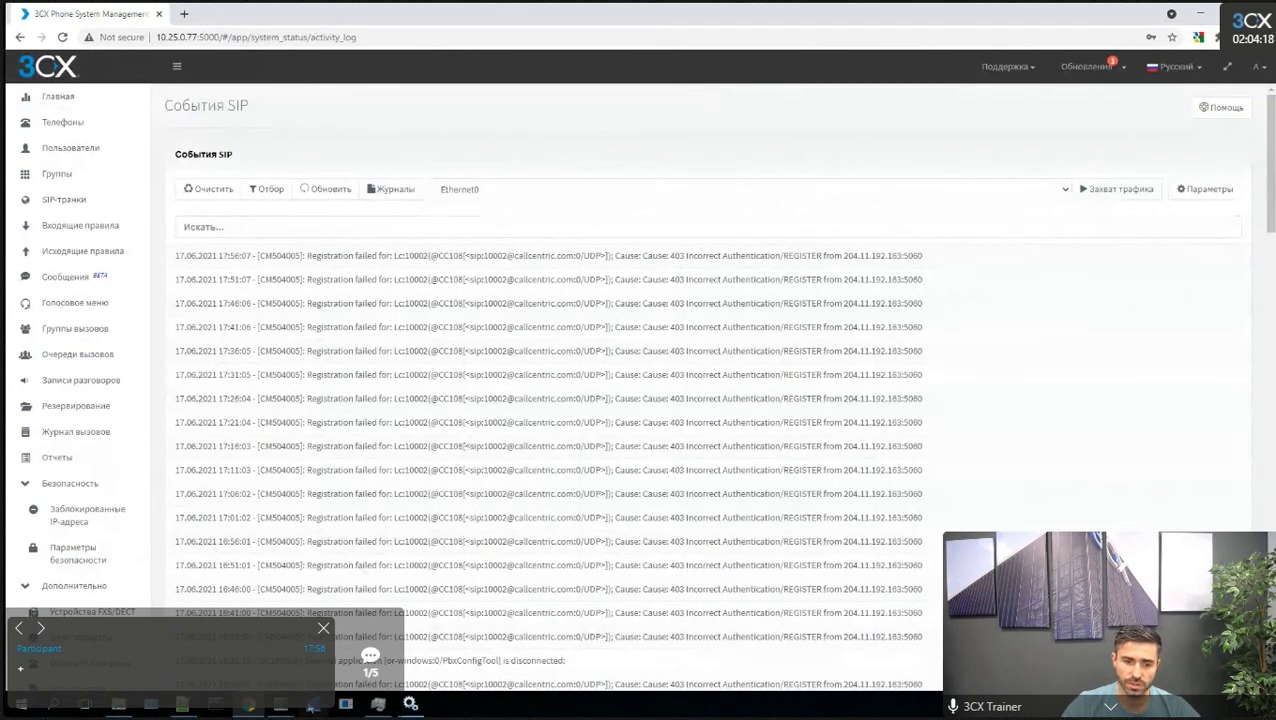
left_click(313, 706)
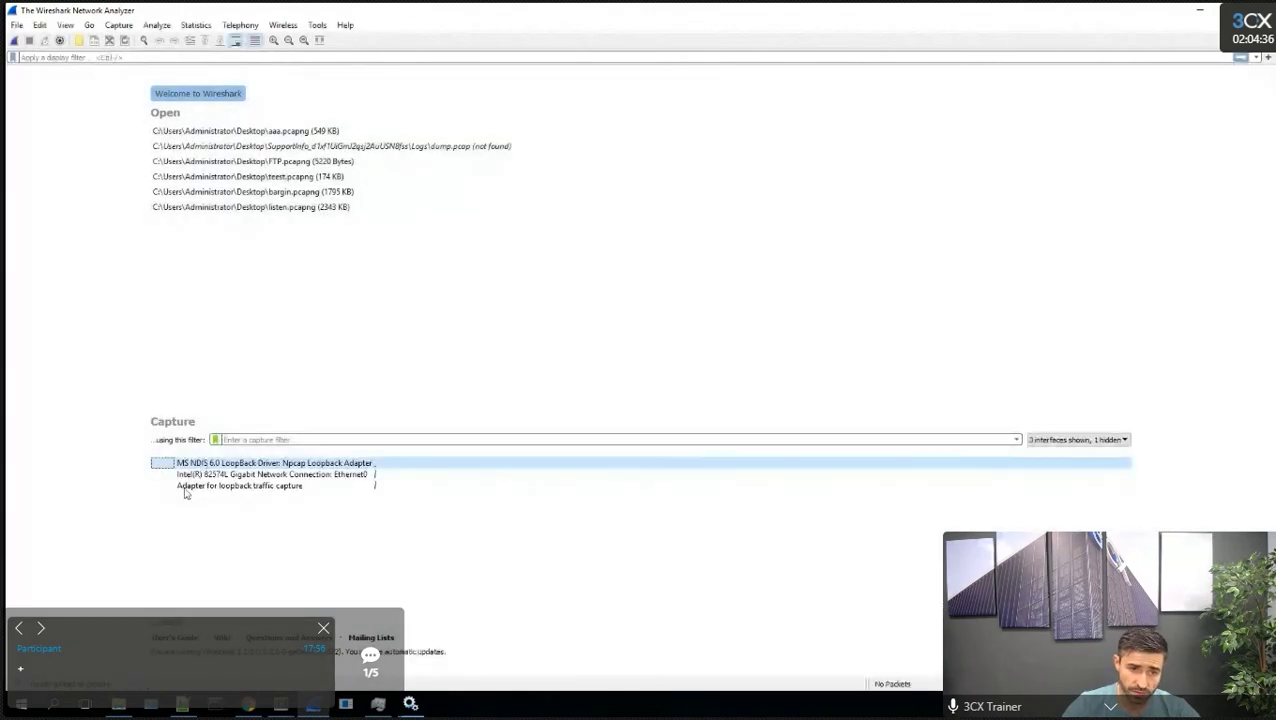
Dismiss the update prompt, select the Intel 82574L and loopback interfaces, then minimize Wireshark.
left_click(551, 464)
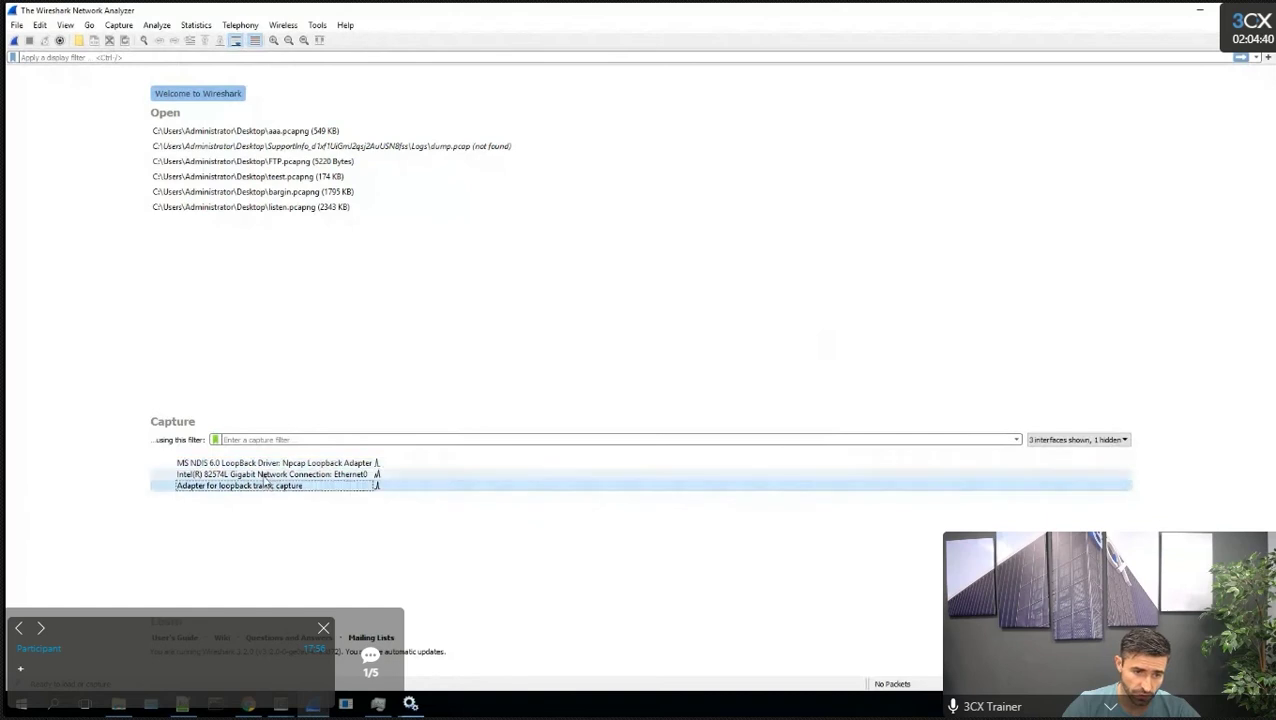
left_click(262, 476)
left_click(229, 488)
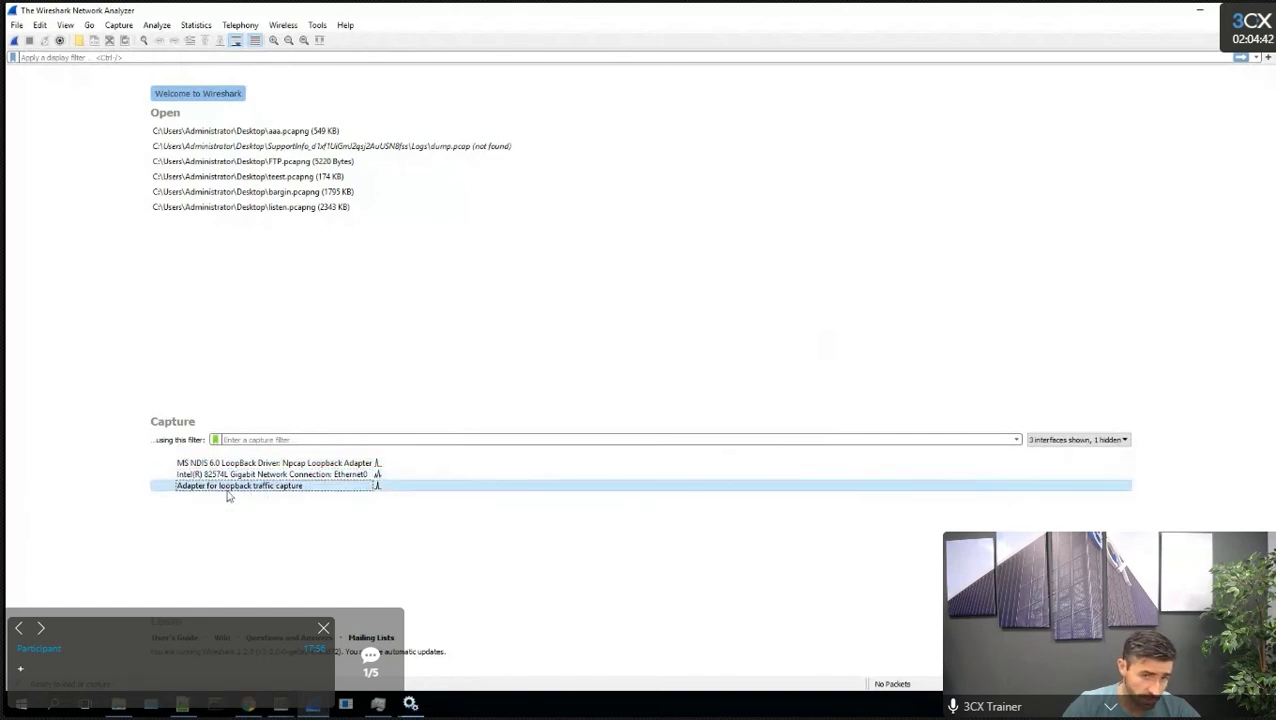
left_click(1199, 12)
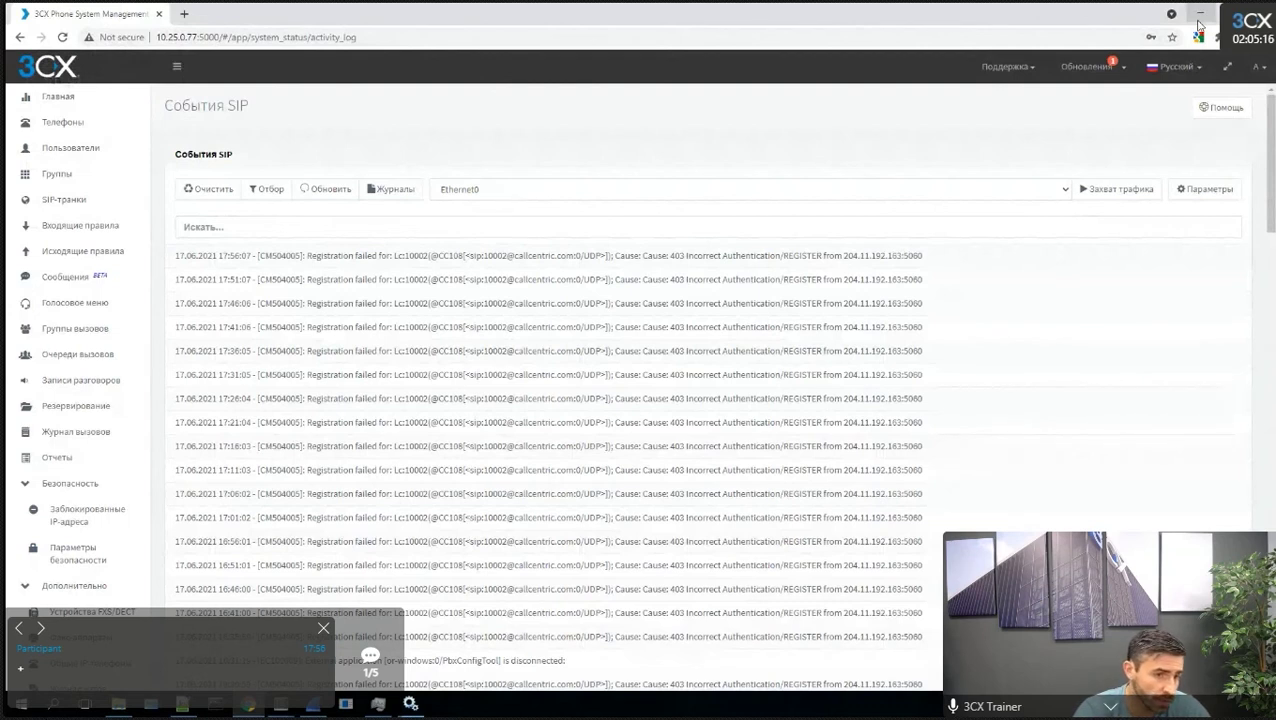
Change the SIP events capture interface from Ethernet0 to Все интерфейсы.
left_click(1199, 20)
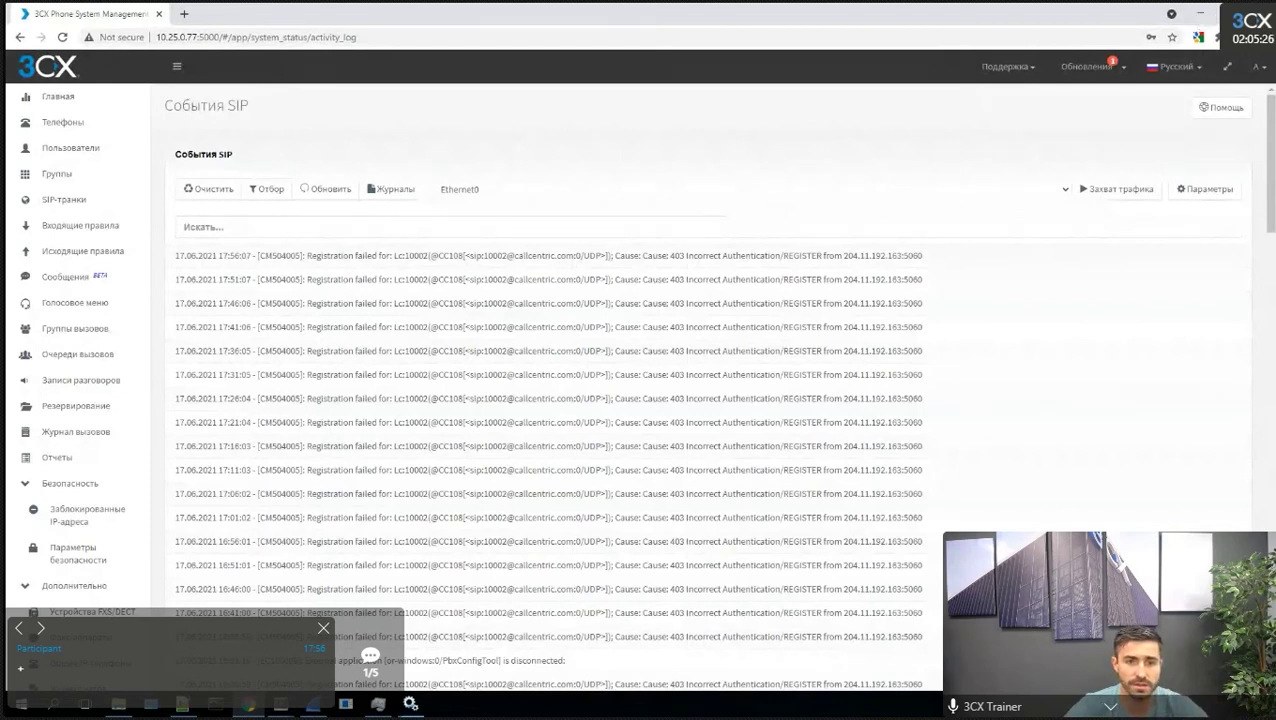
left_click(570, 194)
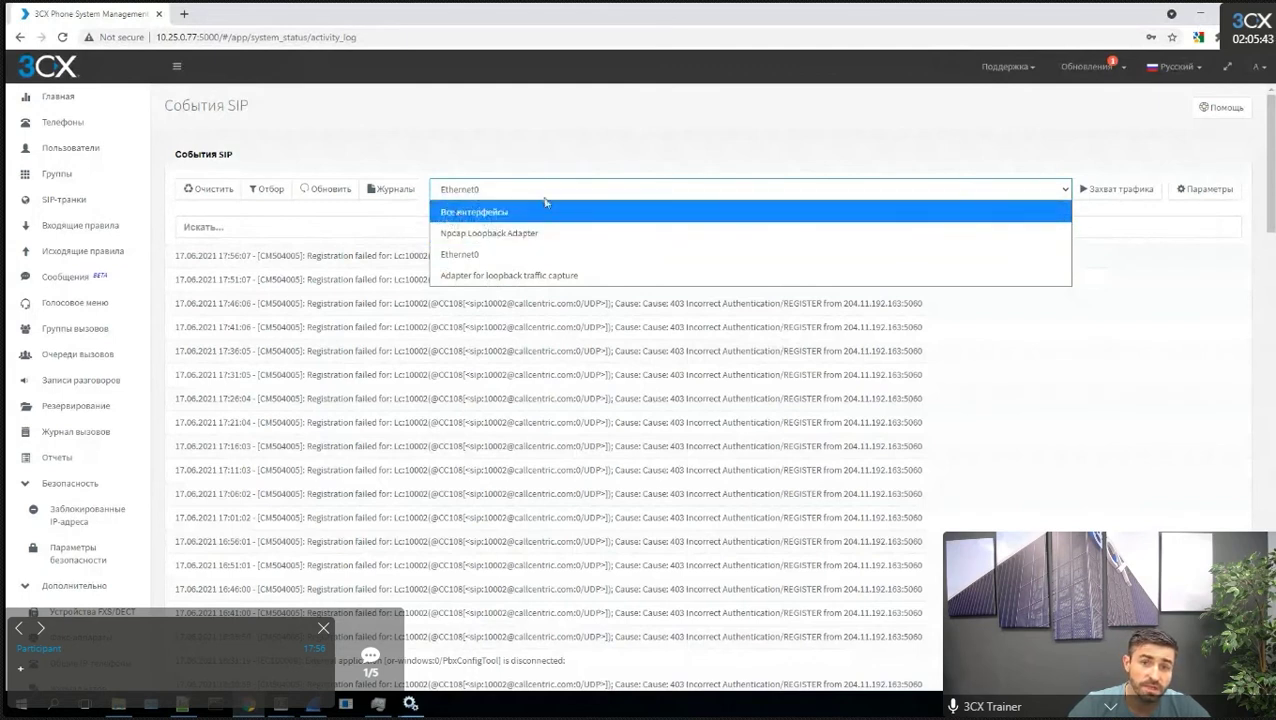
left_click(506, 215)
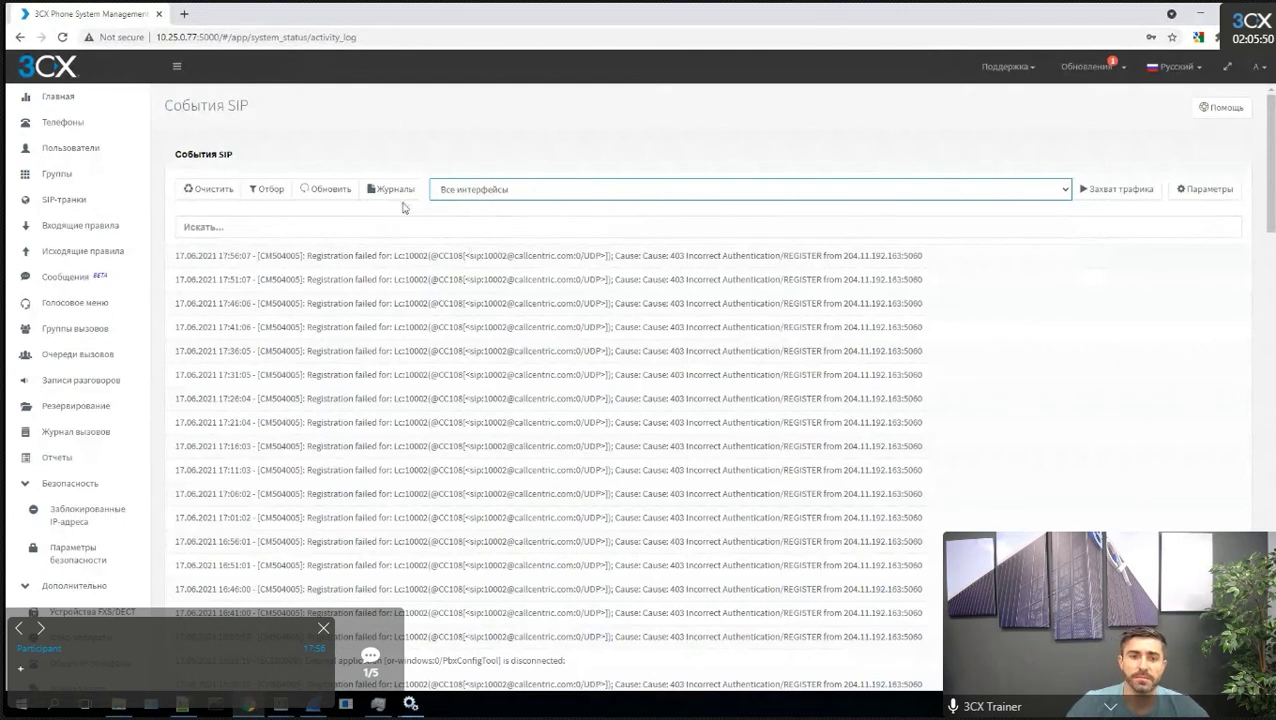
Set the 3CX logging level to Подробный (verbose) and bring the Cygwin Logs terminal forward.
left_click(1205, 197)
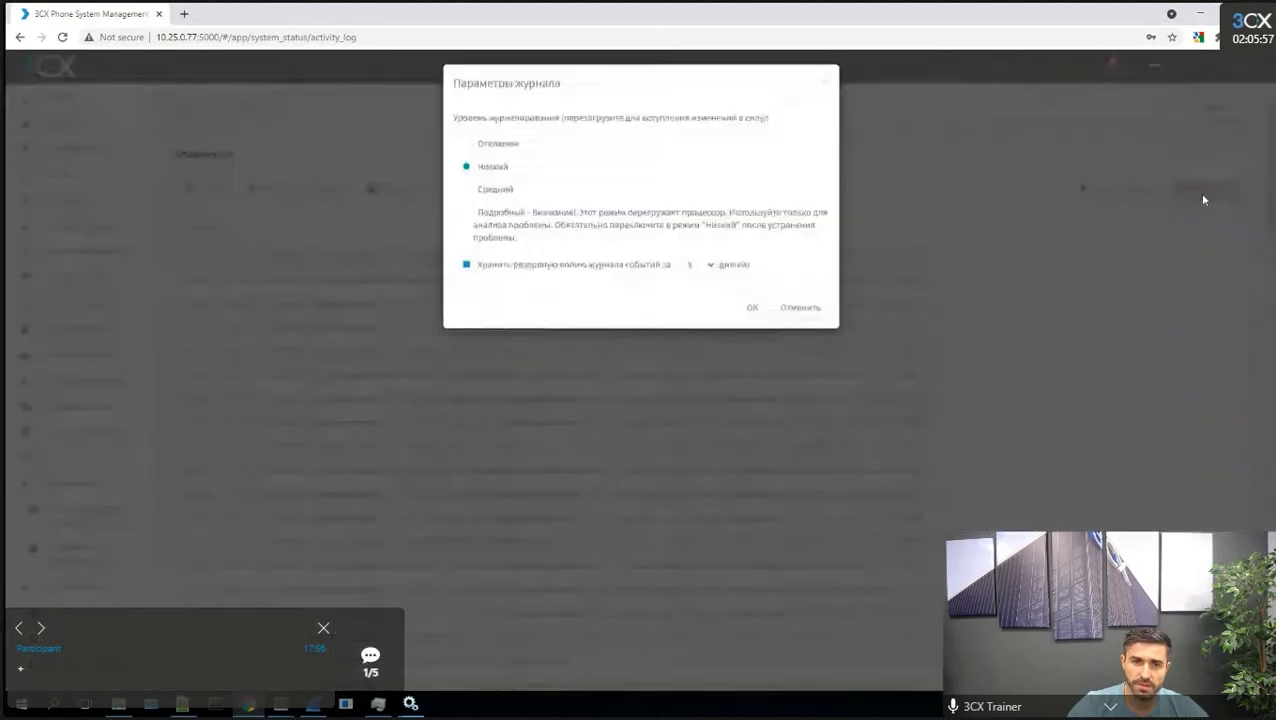
left_click(480, 198)
left_click(477, 232)
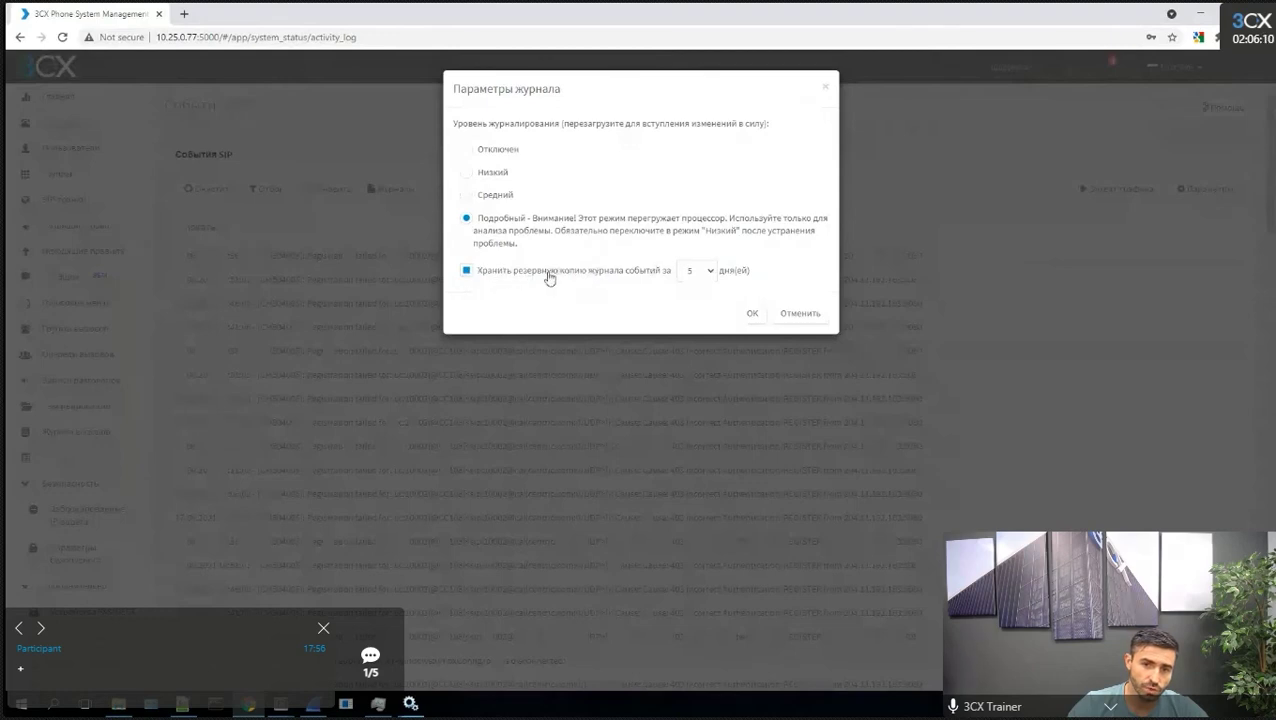
left_click(755, 315)
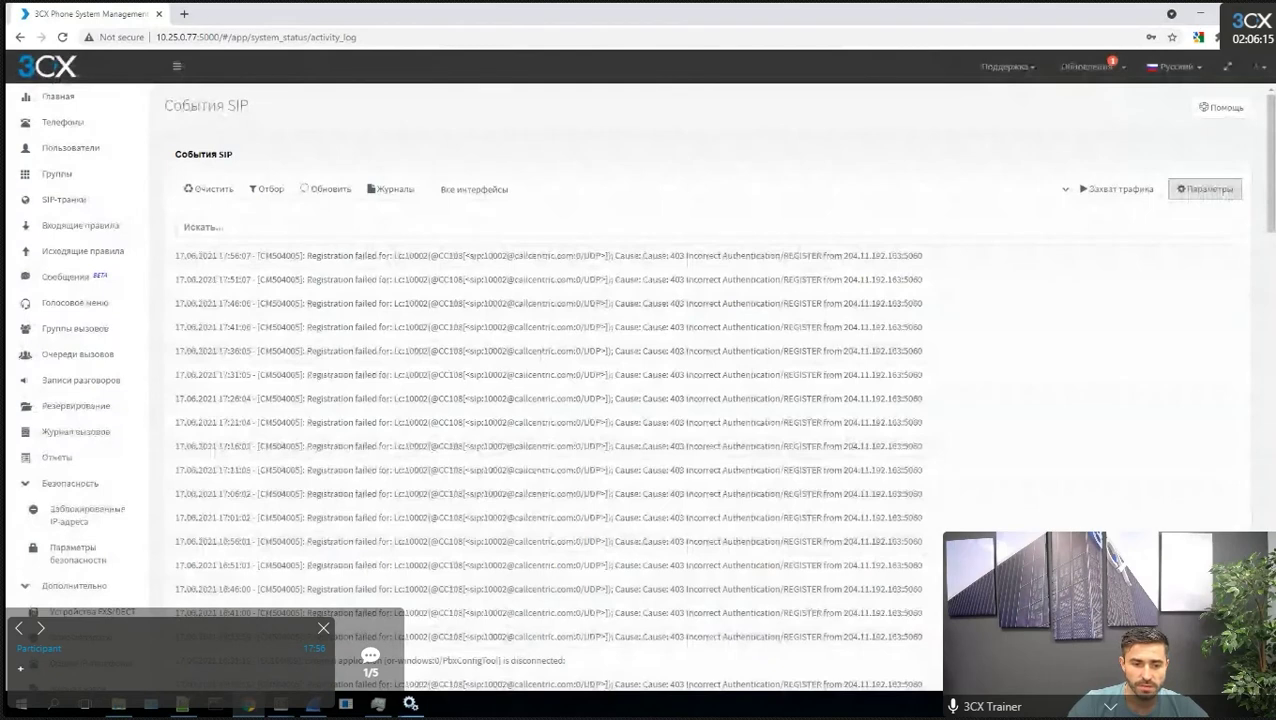
left_click(281, 704)
left_click(240, 645)
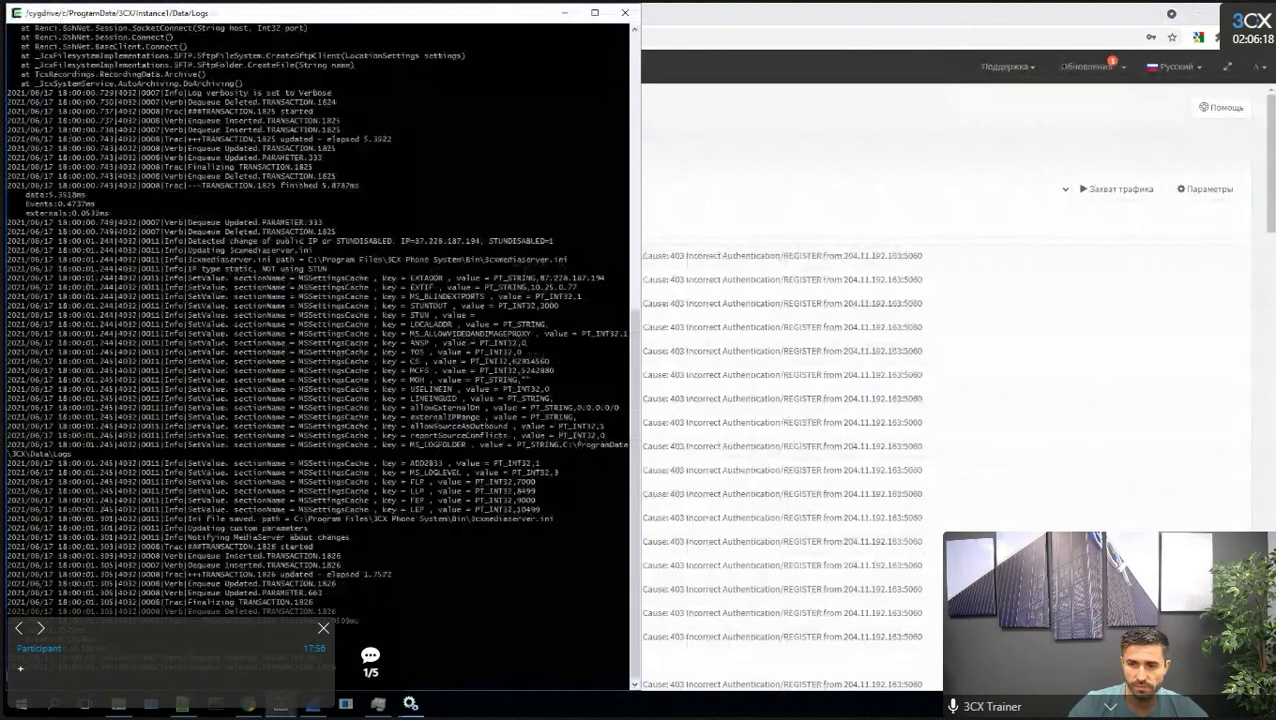
Bring up both Cygwin log terminals and scroll through the right-hand log tail.
key("alt+Tab")
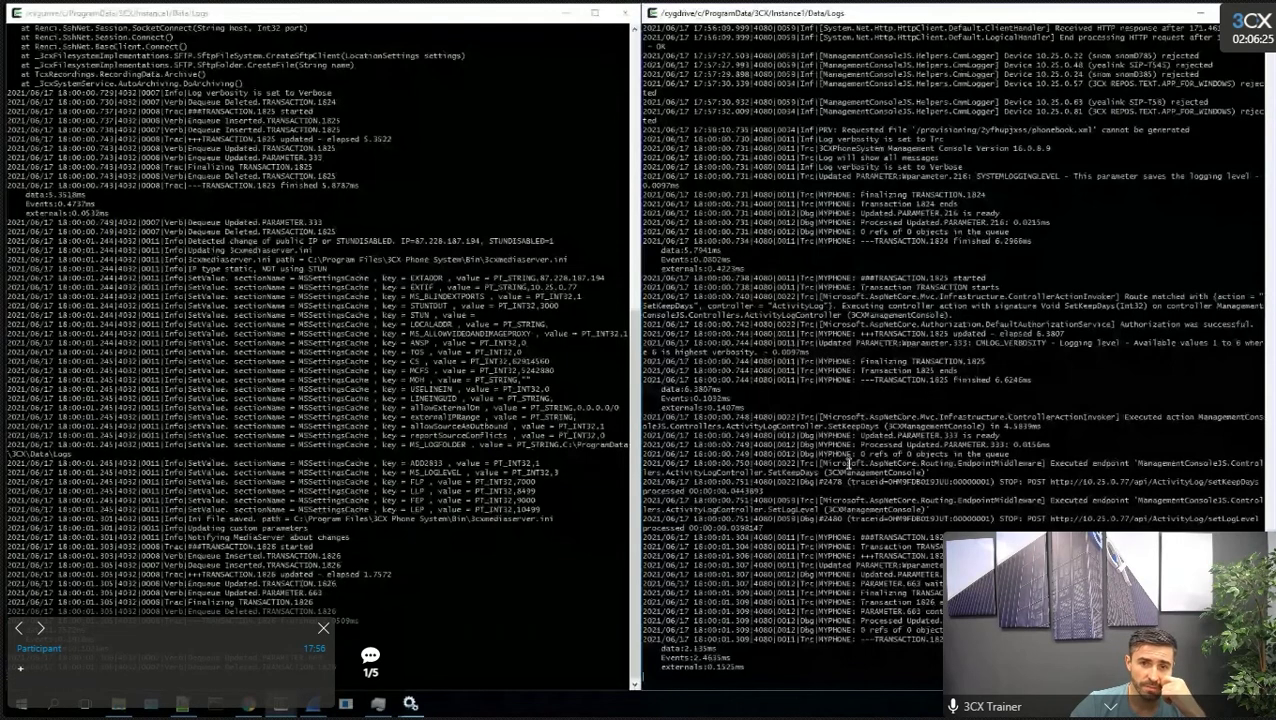
left_click(308, 160)
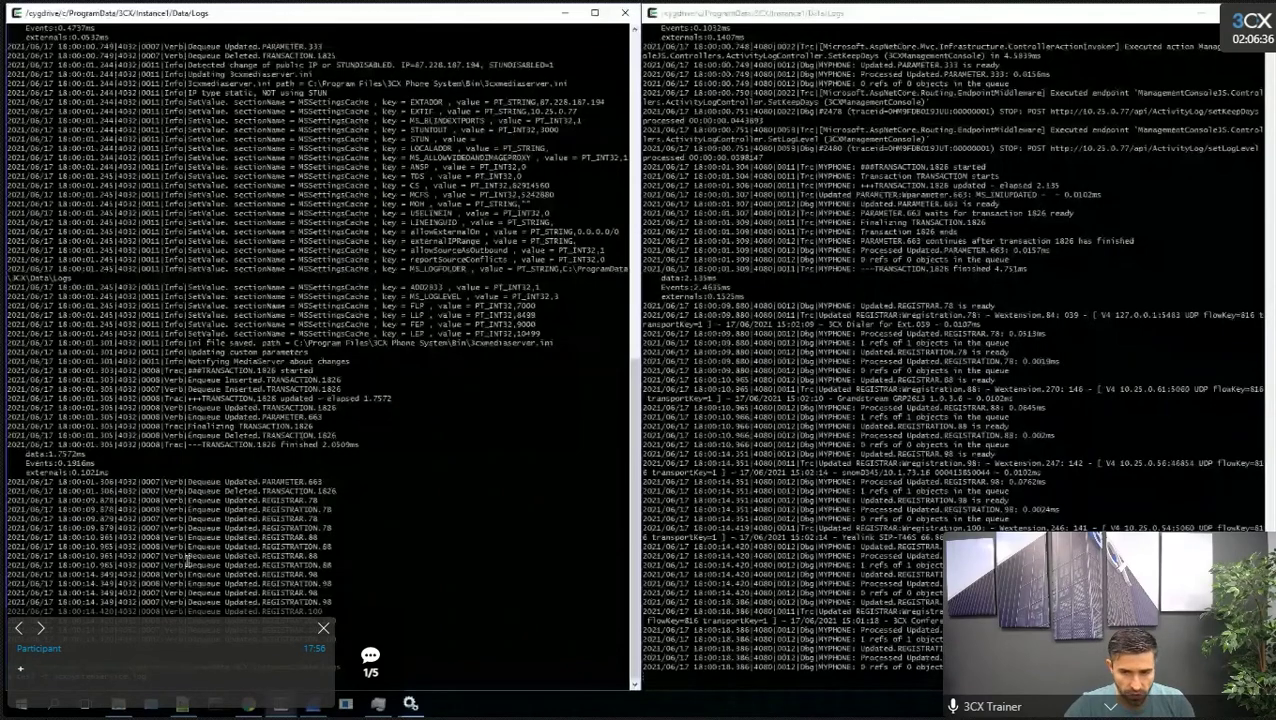
left_click(937, 504)
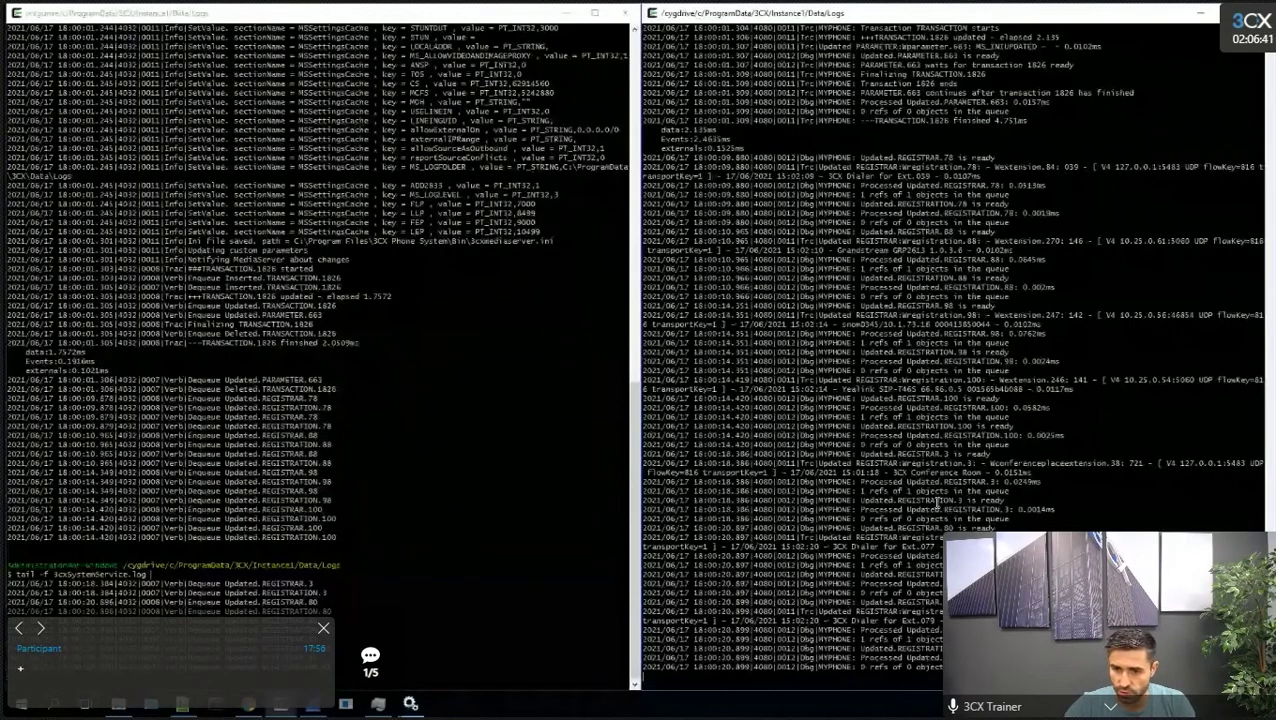
scroll(692, 566, "down", 5)
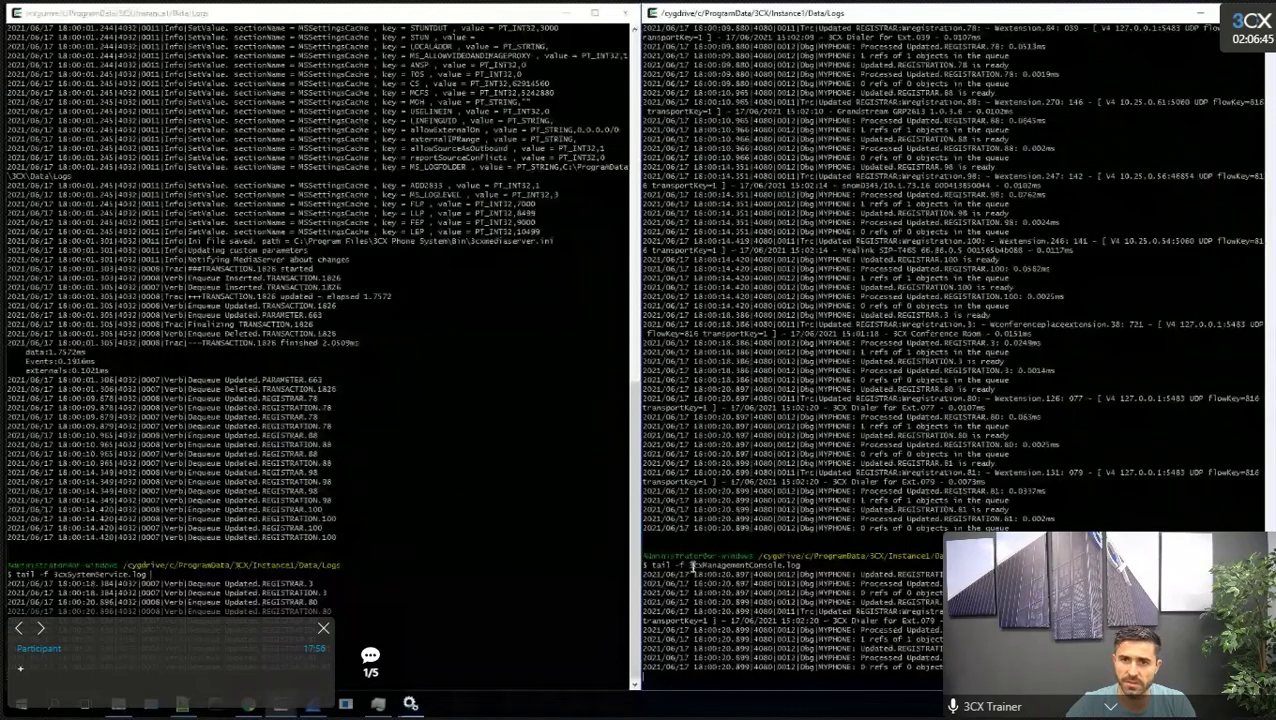
Select the tail commands for 3cxManagementConsole.log and 3cxSystemService.log, then return to the 3CX console.
triple_click(692, 566)
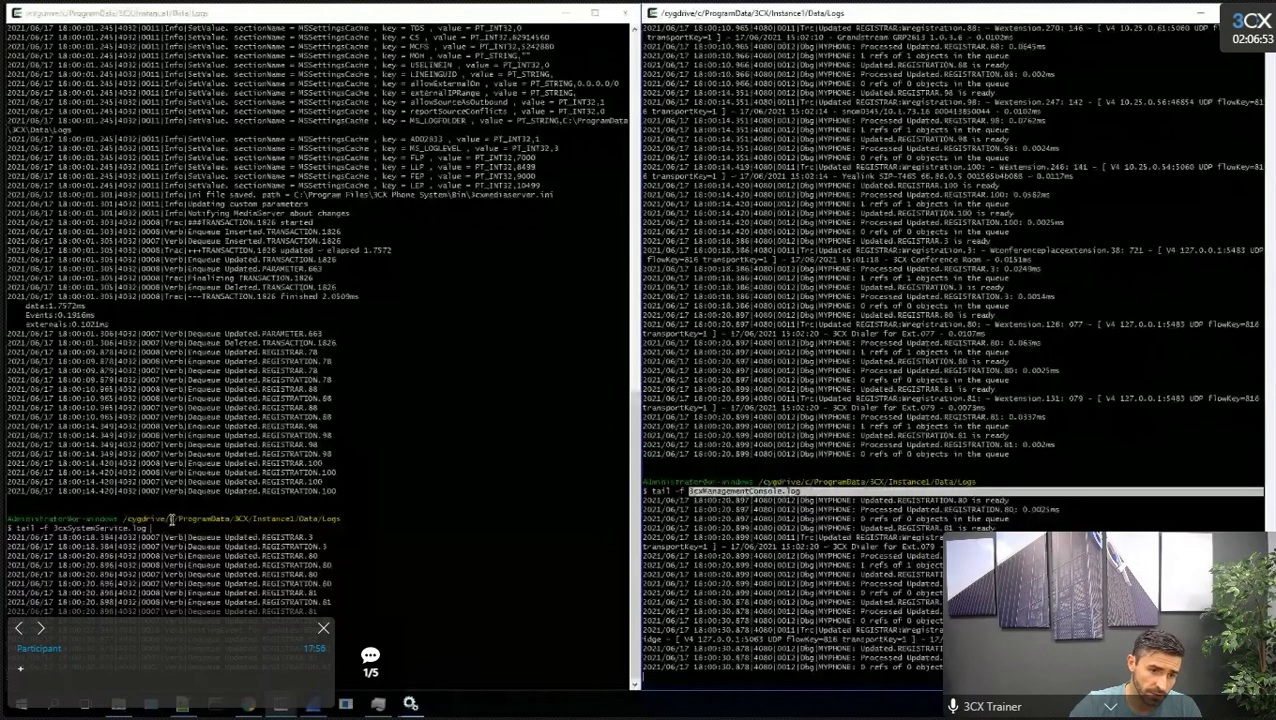
left_click(142, 482)
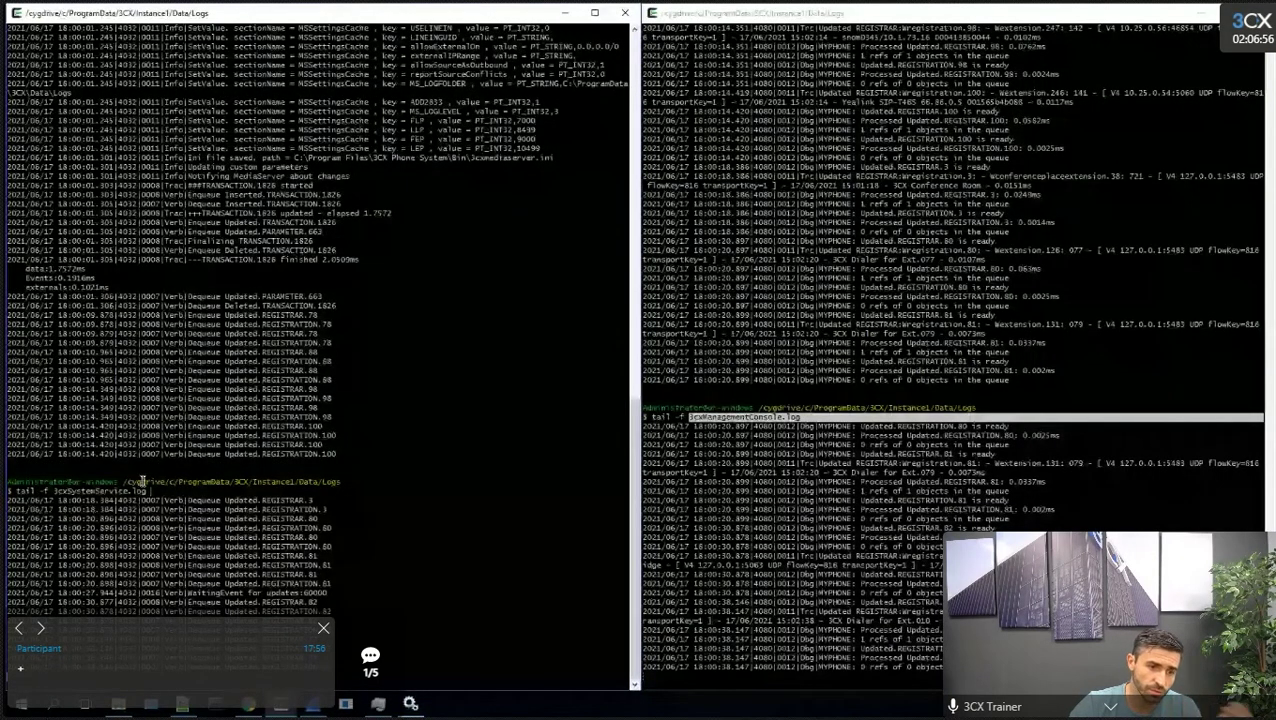
triple_click(150, 491)
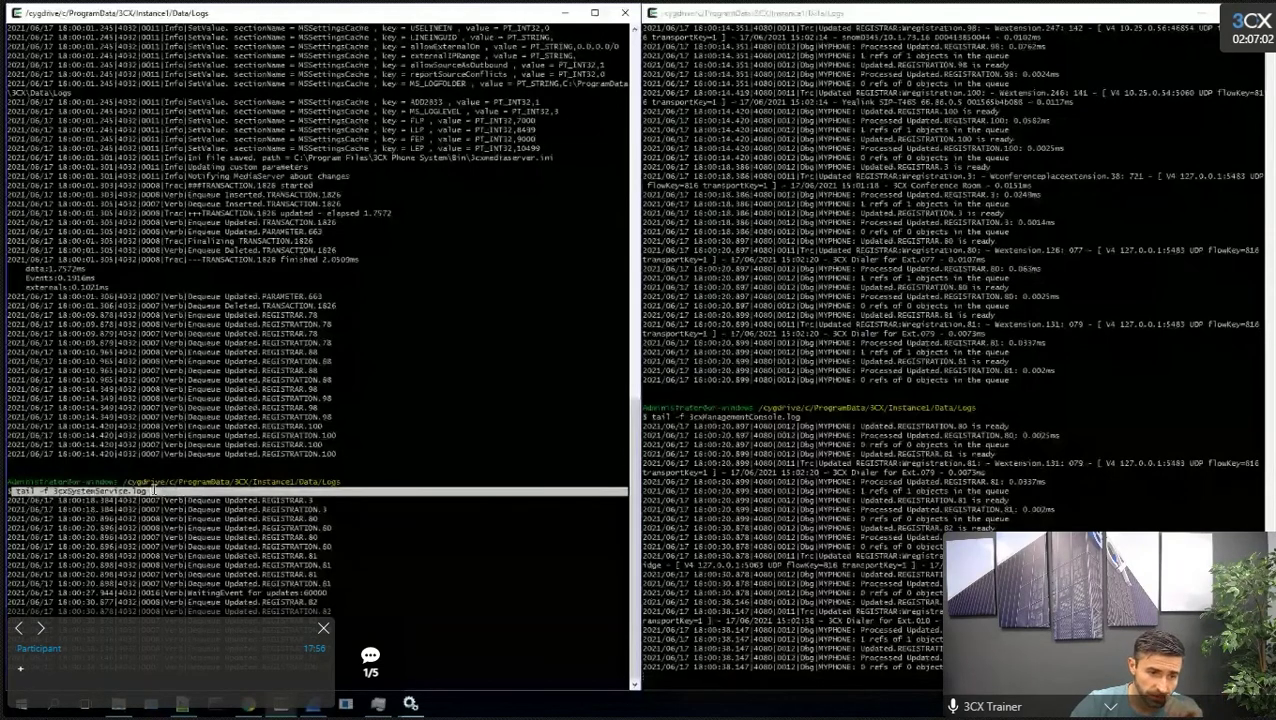
left_click_drag(123, 482, 153, 481)
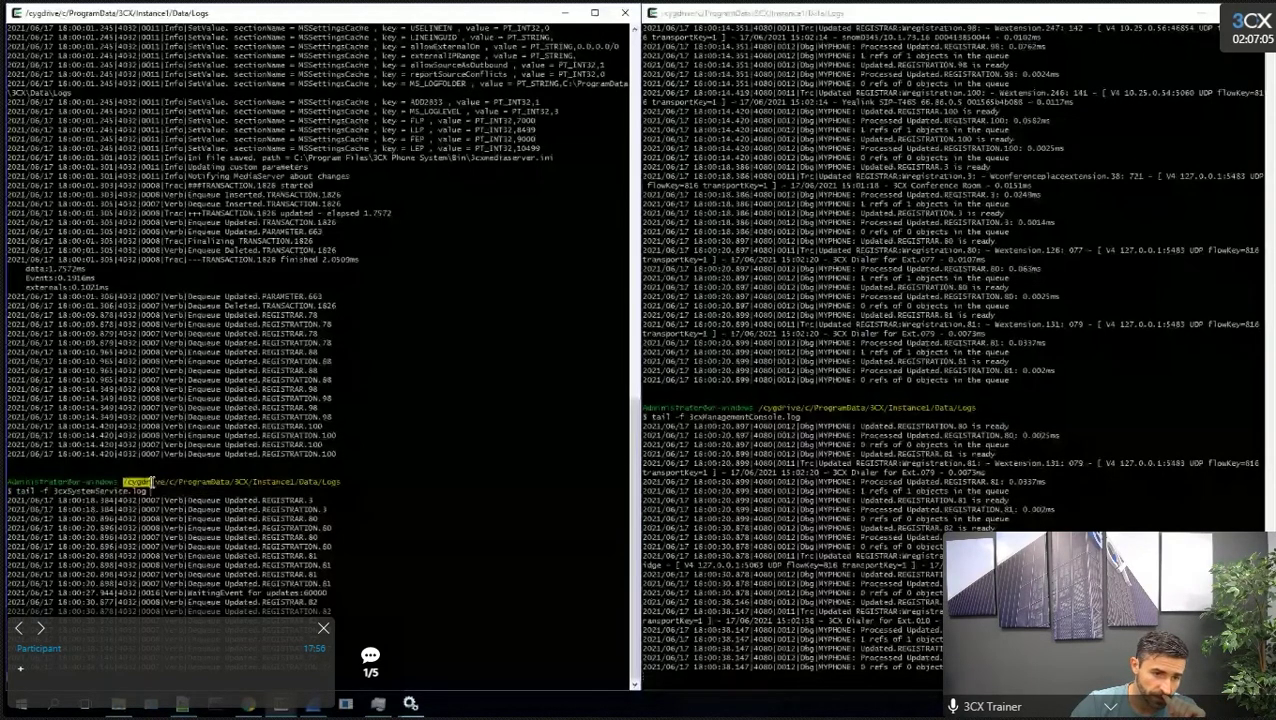
left_click(153, 482)
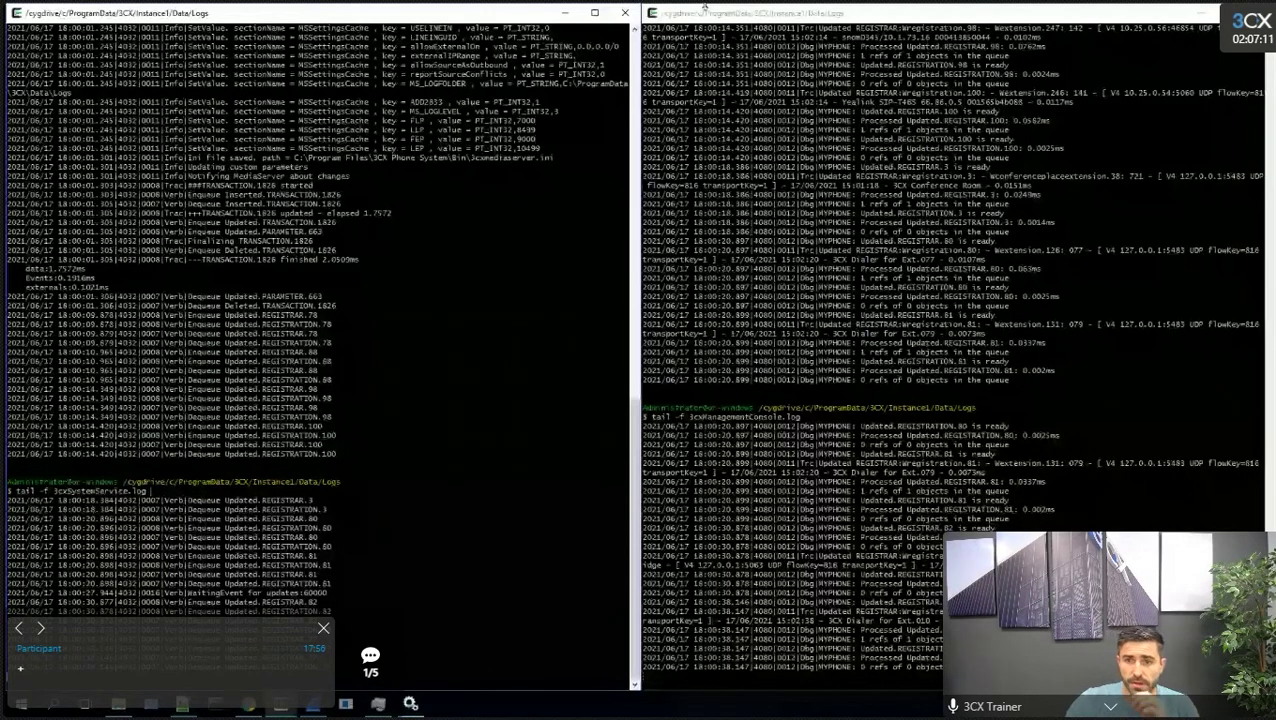
key("alt+Tab")
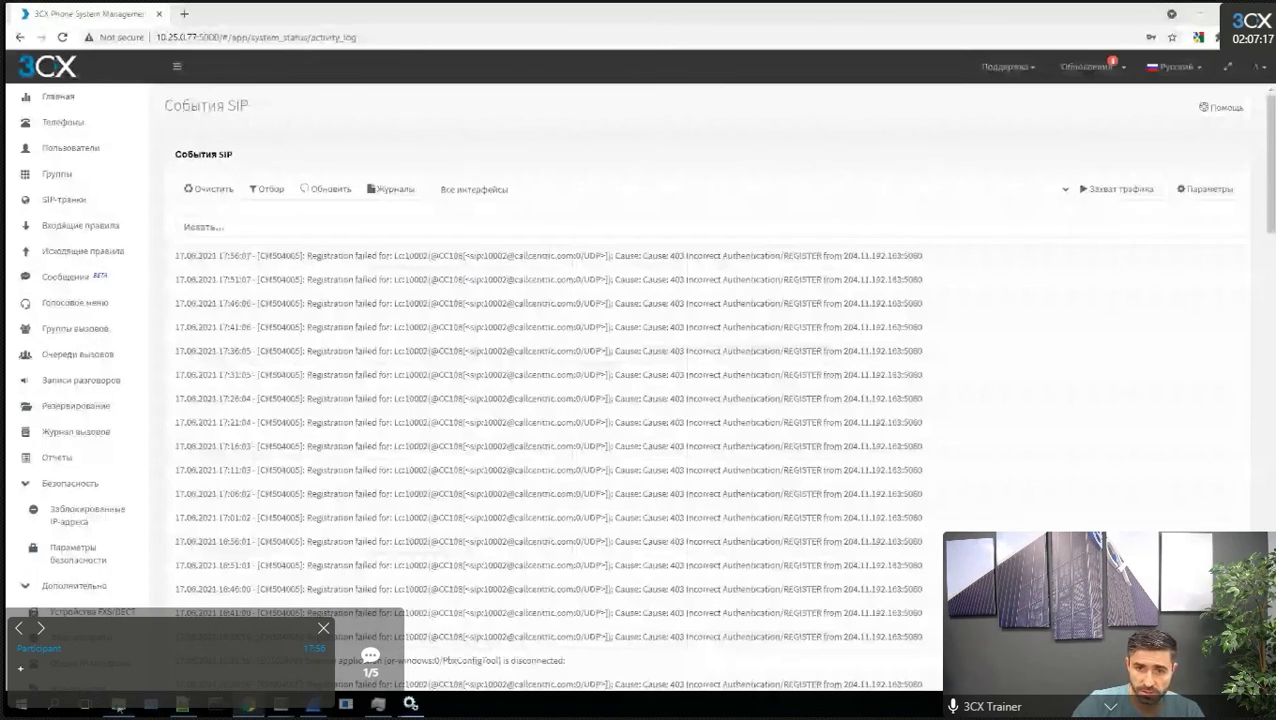
Open C:\ProgramData\3CX\Instance1\Data\Logs in File Explorer, then show the 3CX Services page.
key("alt+Tab")
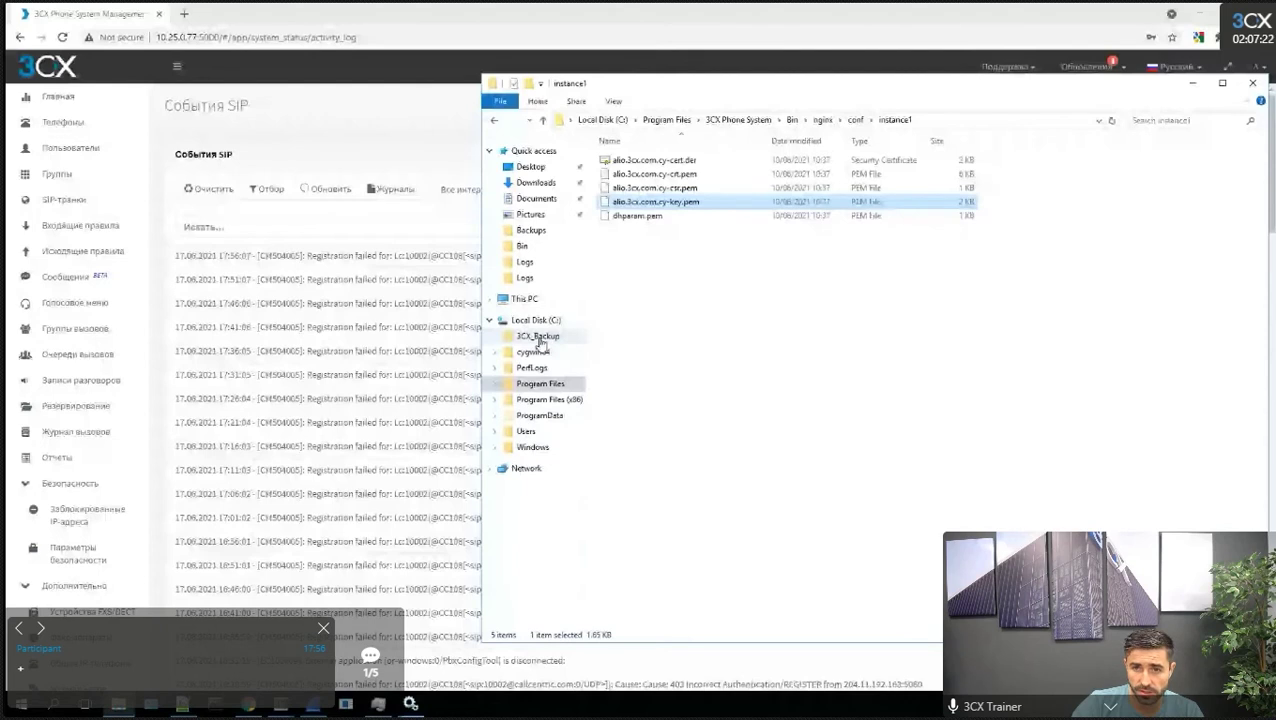
left_click(540, 415)
left_click(619, 120)
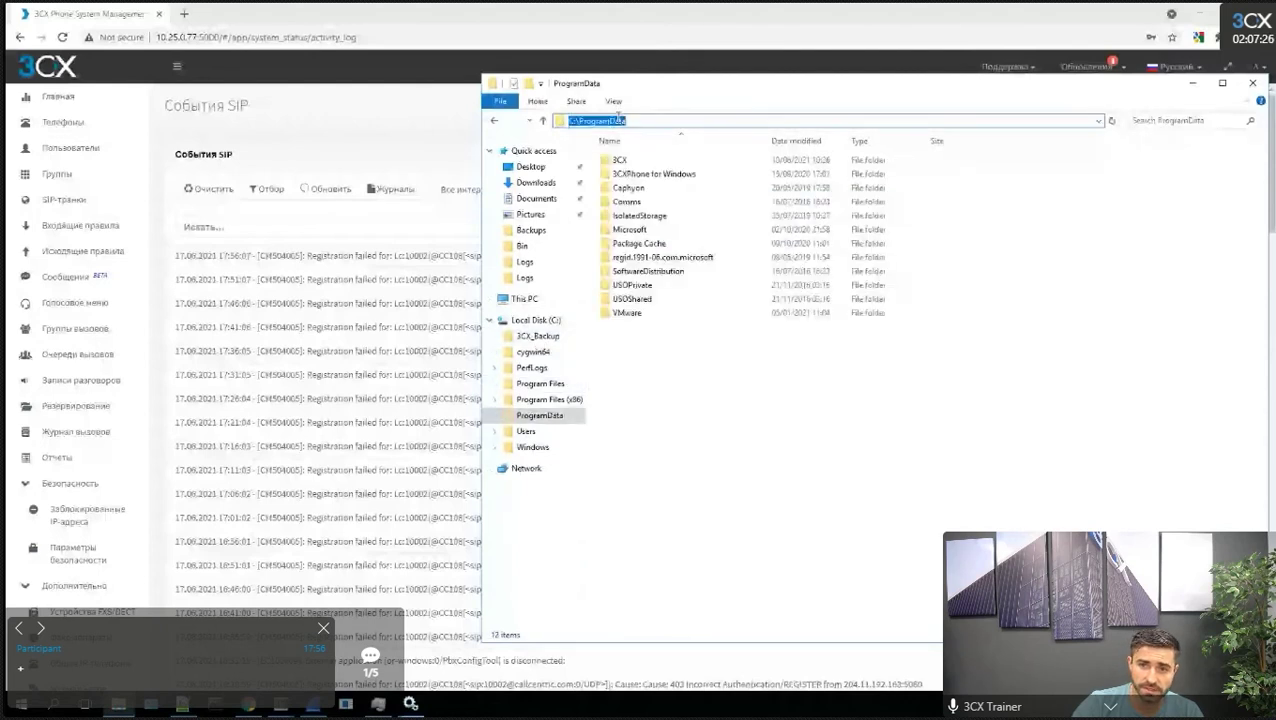
double_click(687, 158)
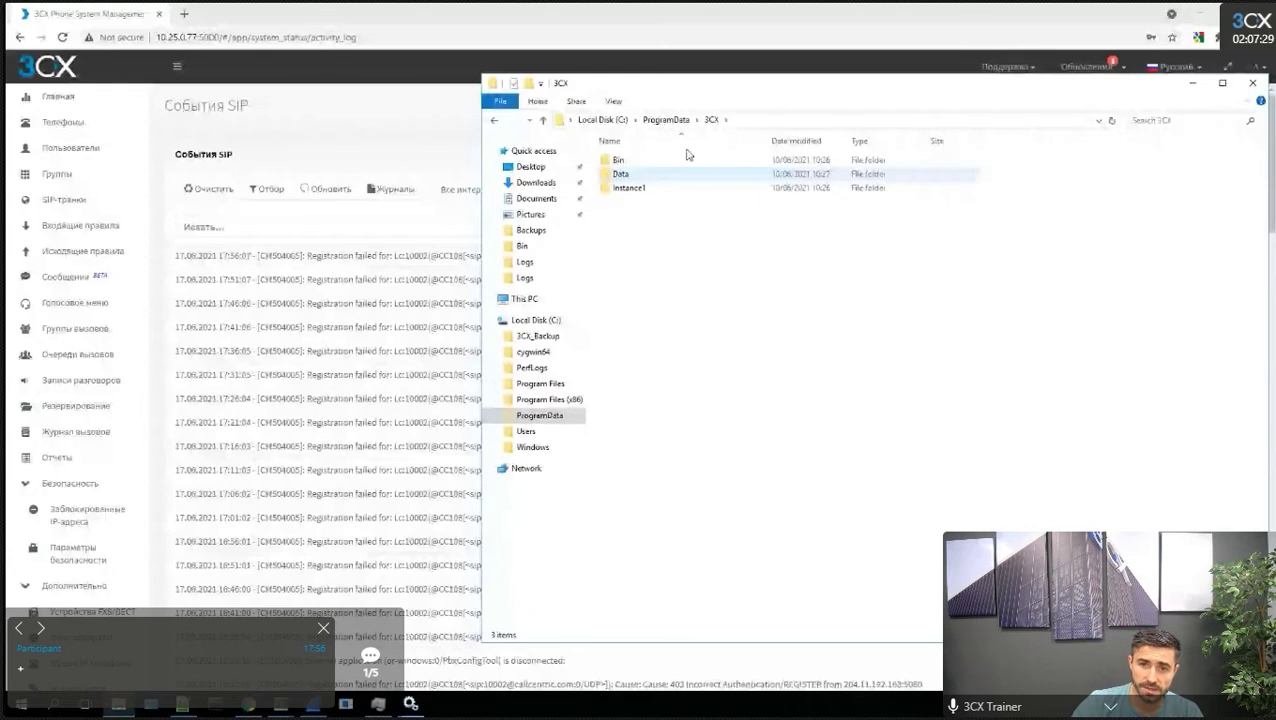
double_click(630, 187)
double_click(651, 184)
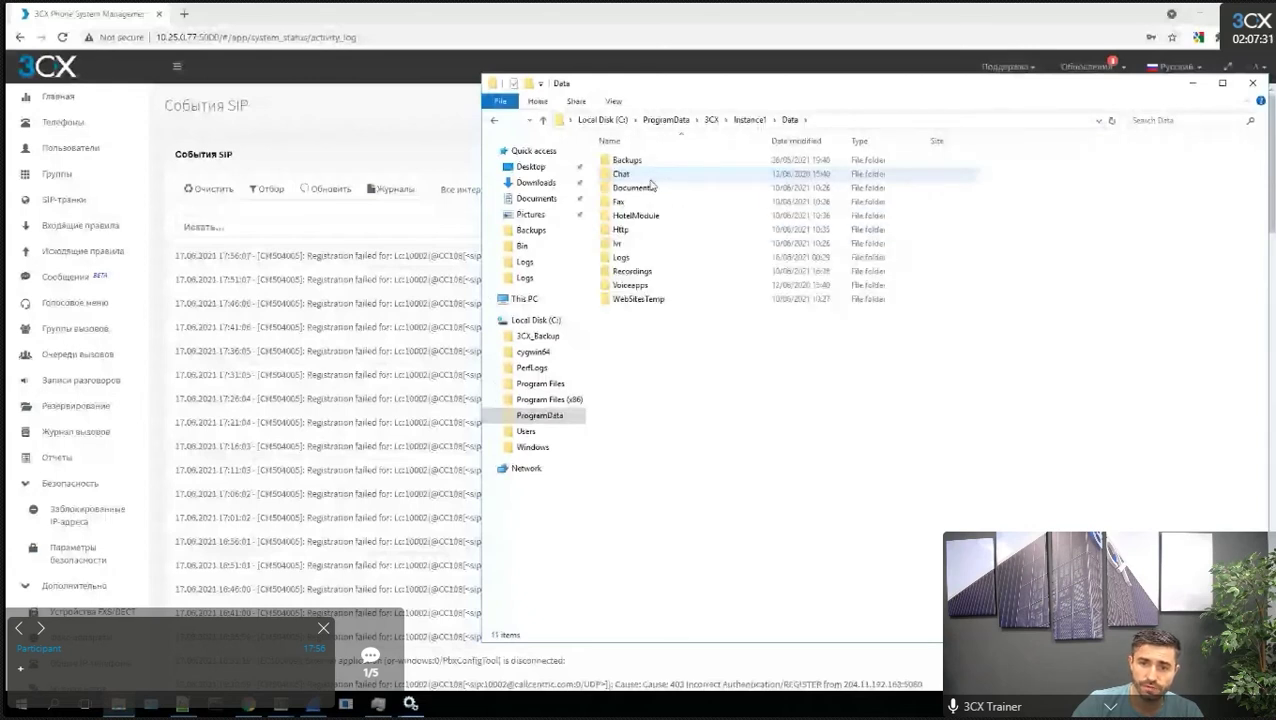
double_click(621, 257)
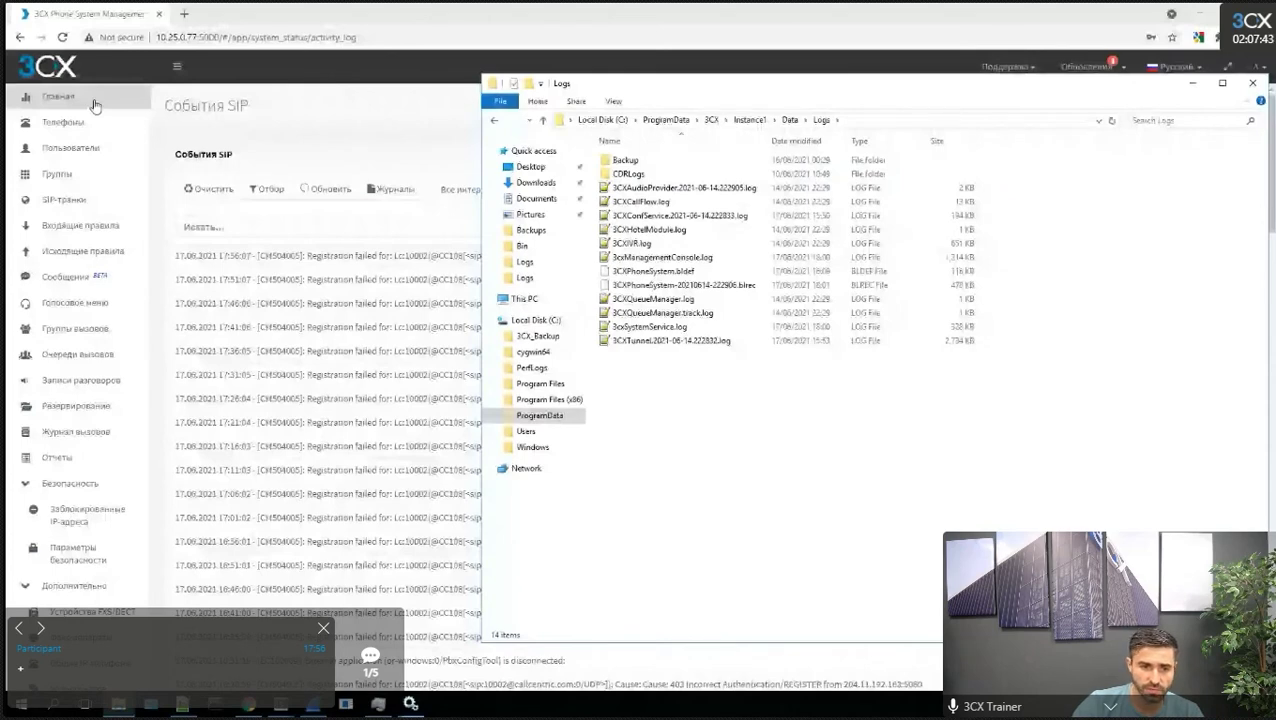
left_click(248, 576)
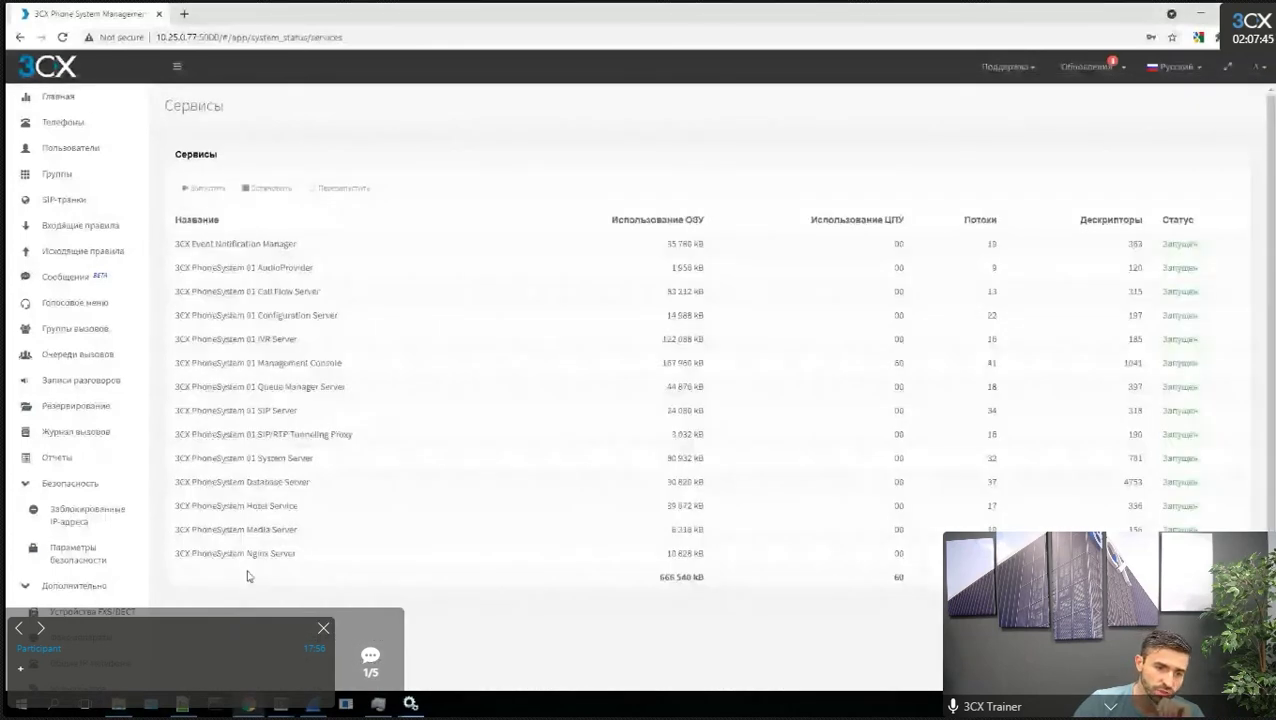
Select the Nginx, Media, Hotel and SIP Server service rows and move the Logs folder window beside them.
left_click_drag(236, 553, 307, 555)
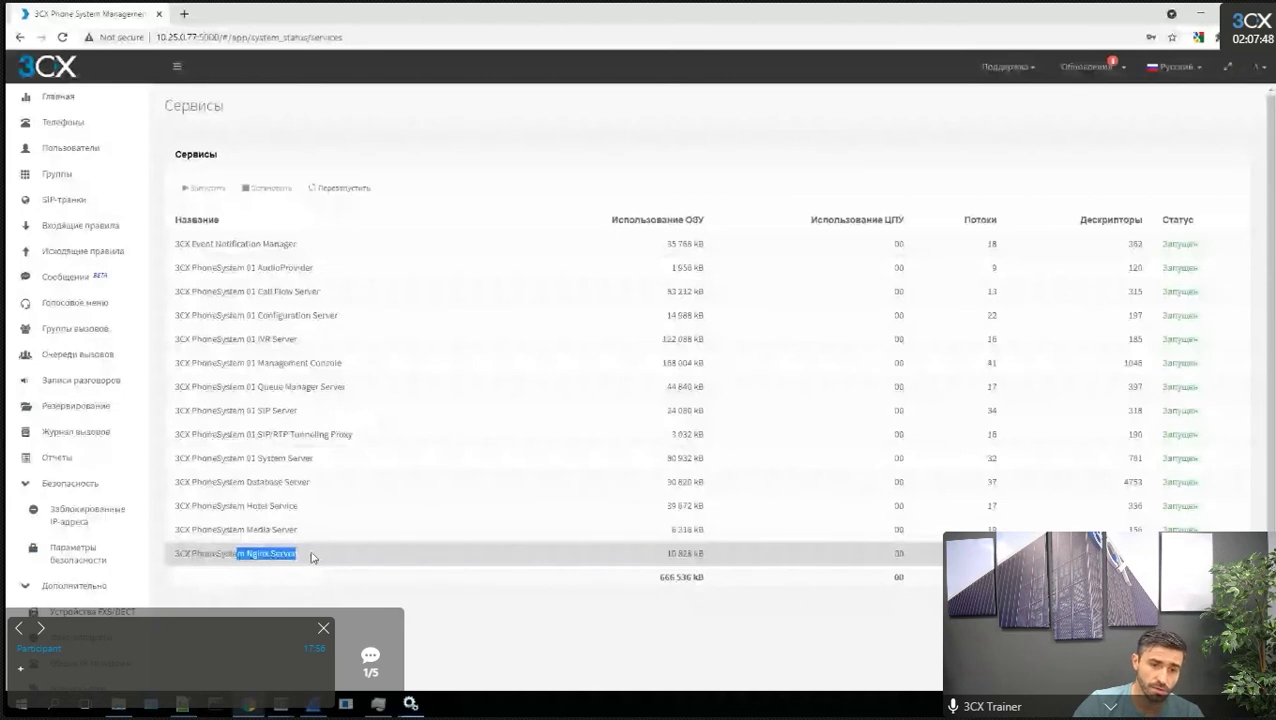
left_click_drag(319, 558, 313, 514)
left_click_drag(250, 410, 315, 416)
left_click(215, 704)
left_click_drag(708, 88, 799, 191)
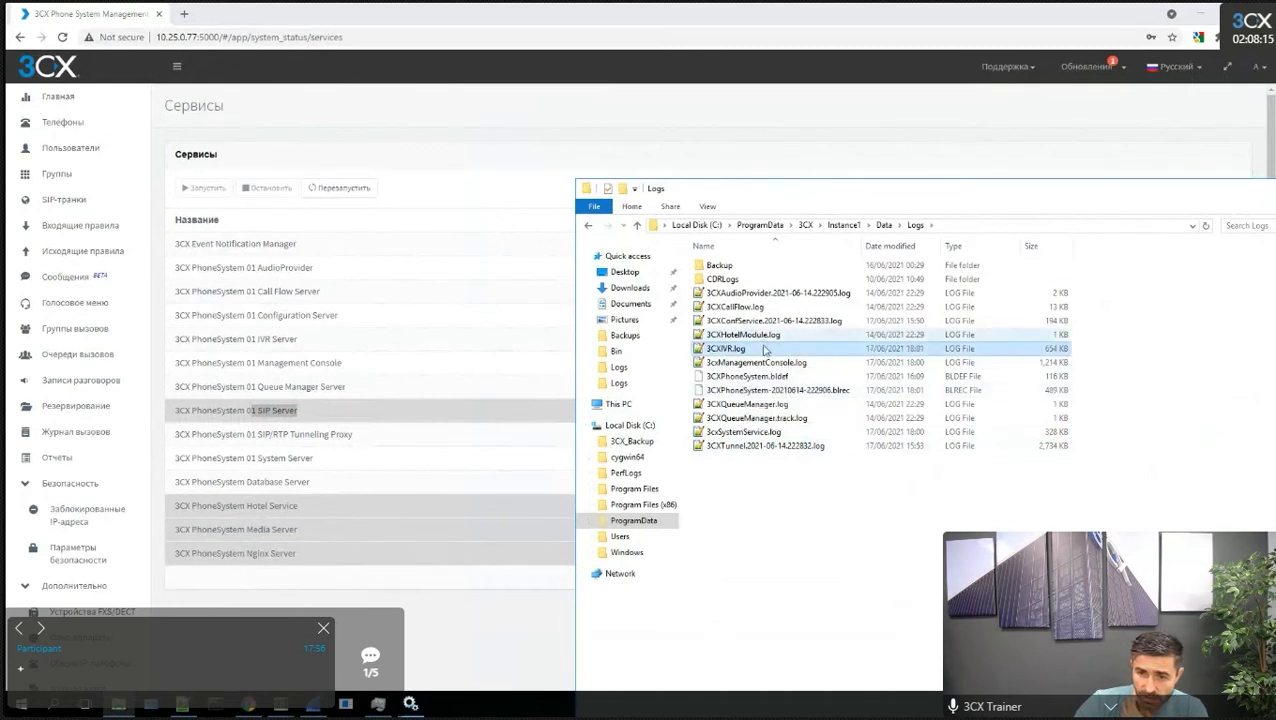
Compare the 3cxSystemService.log and 3cxManagementConsole.log files against the 01 System Server service entry.
left_click(747, 434)
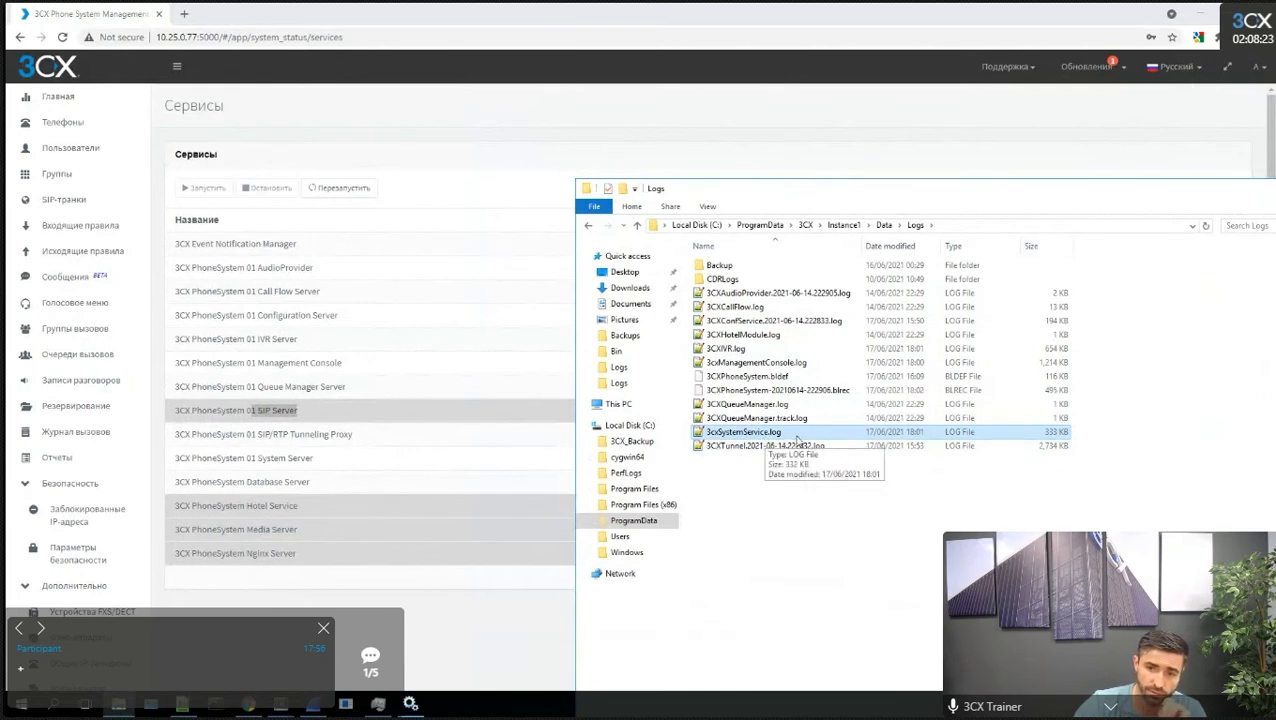
left_click(259, 459)
left_click_drag(236, 459, 312, 460)
key("alt+Tab")
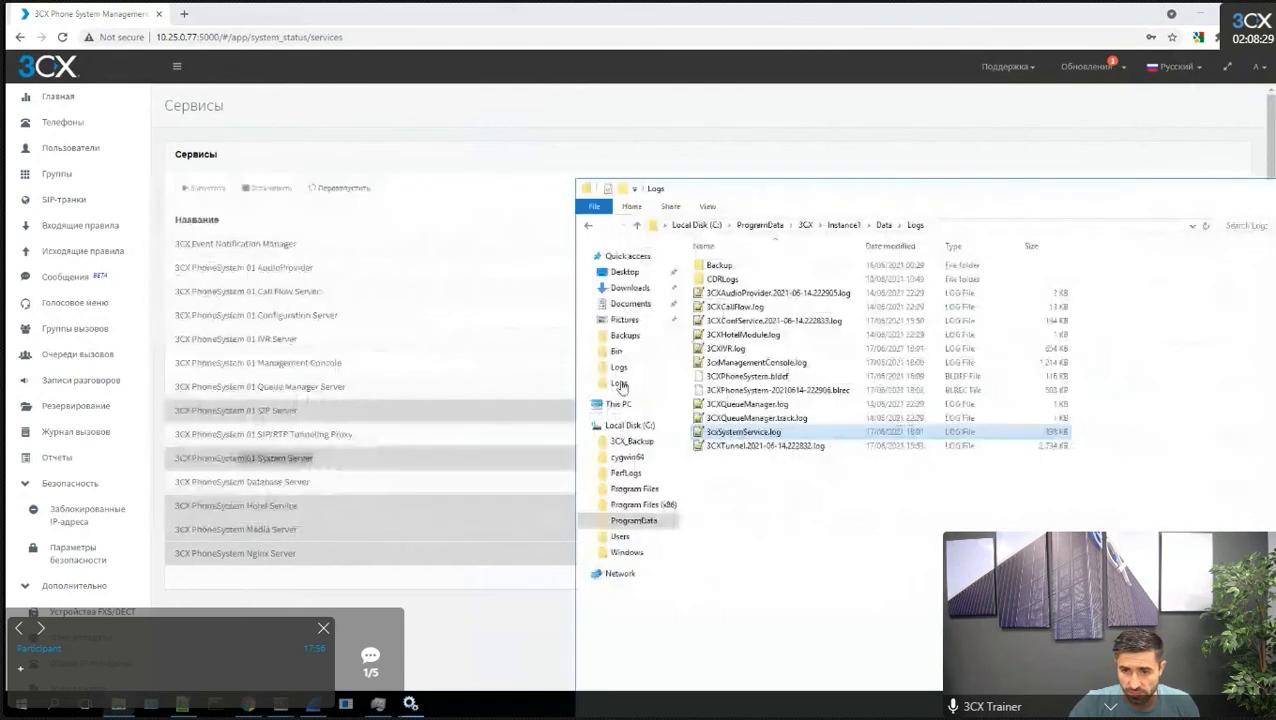
left_click(760, 363)
left_click(757, 363)
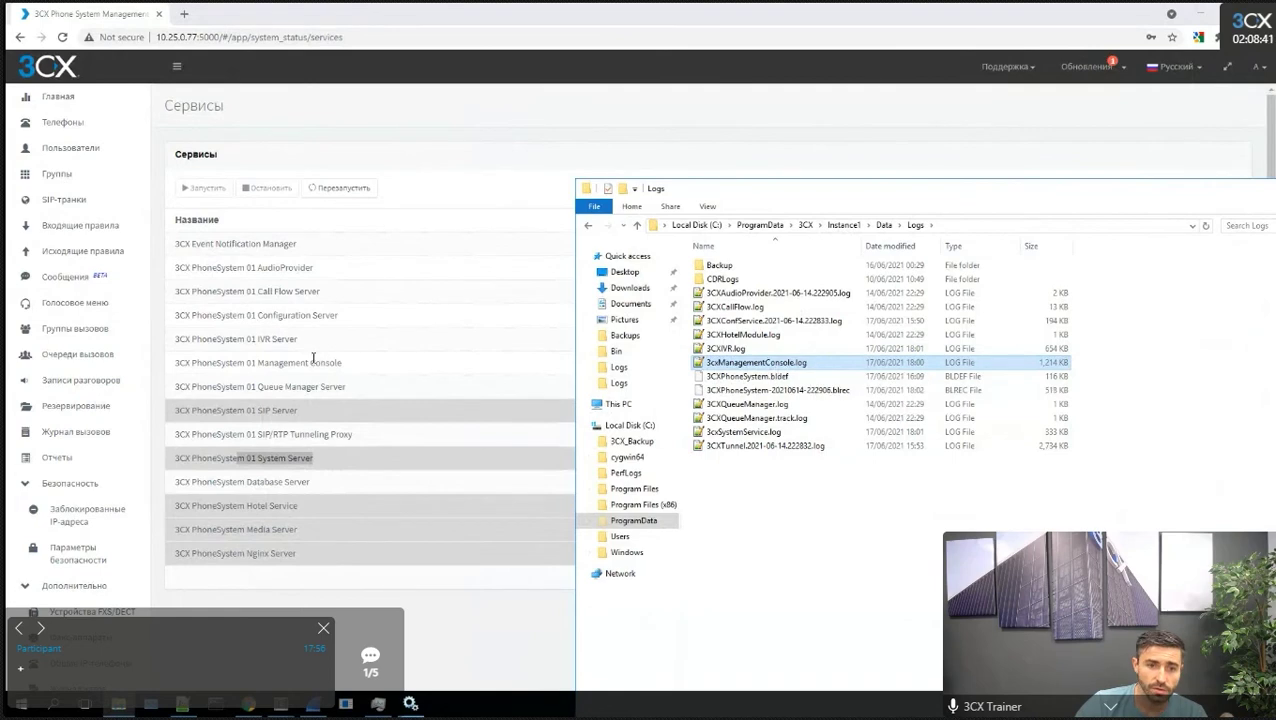
left_click(320, 363)
key("alt+Tab")
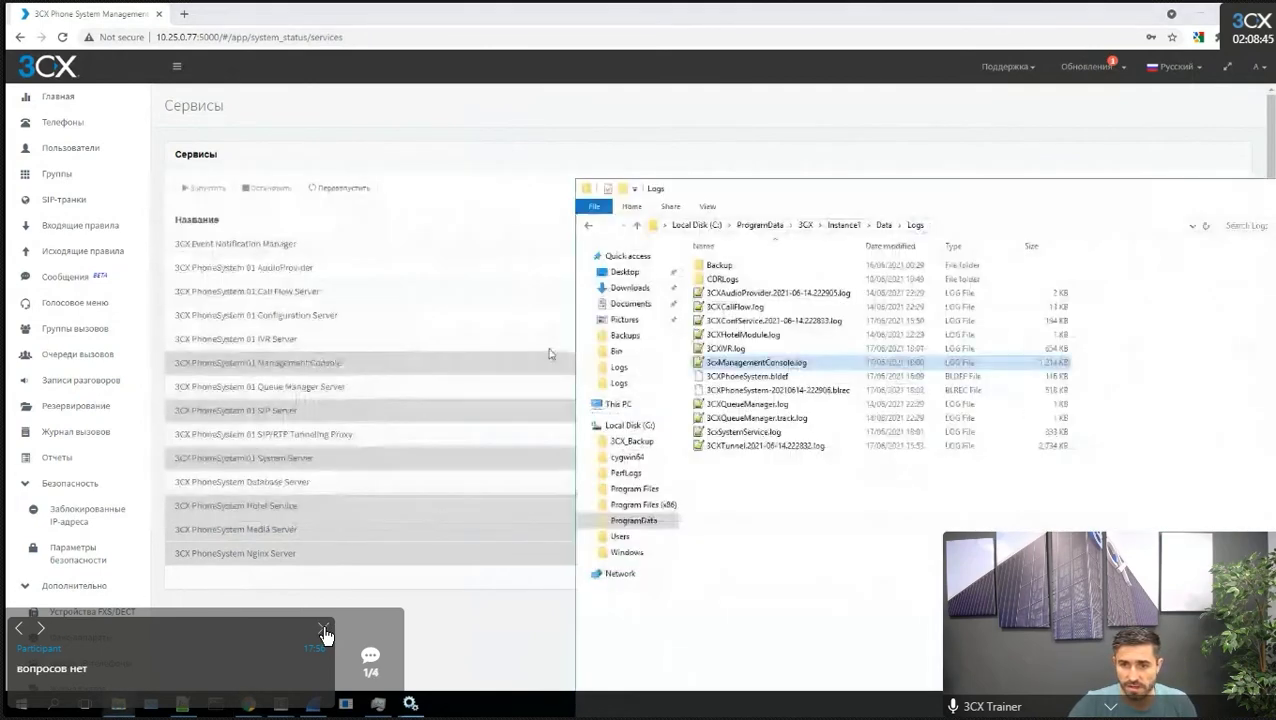
Inspect the QueueManager, HotelModule, ConfService and Tunnel log files, then show the full services table.
left_click(755, 431)
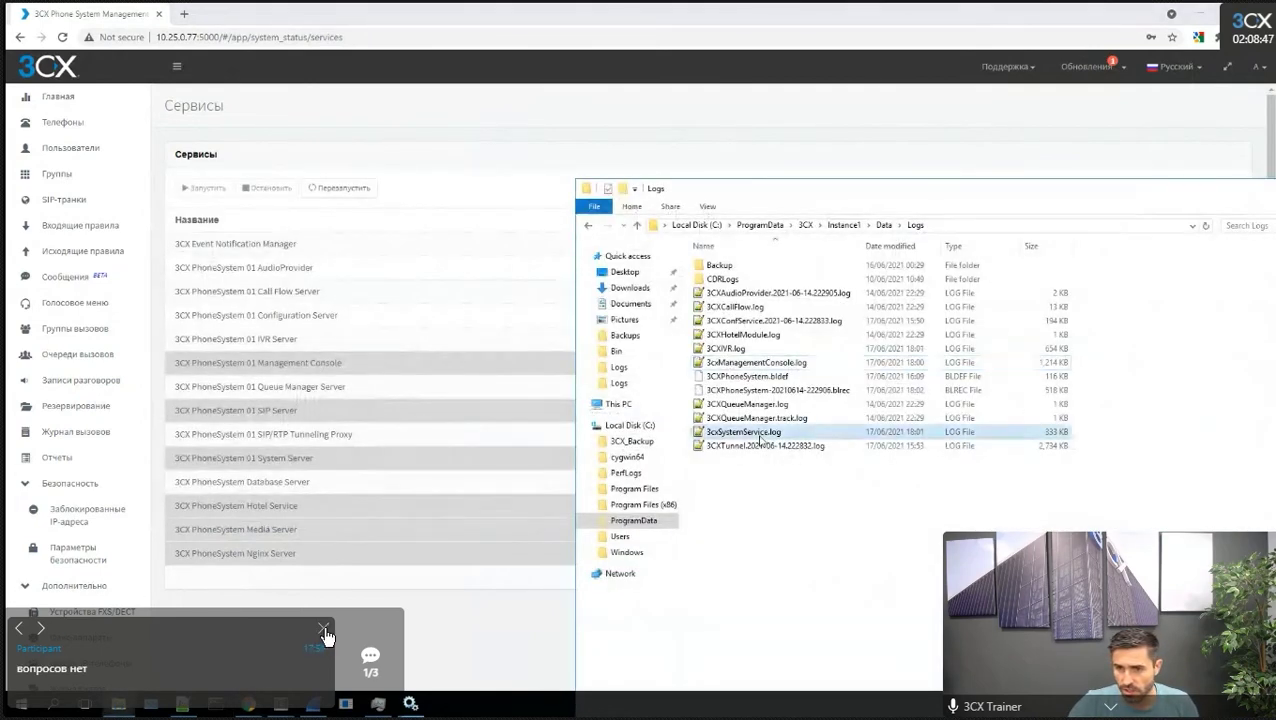
left_click(758, 405)
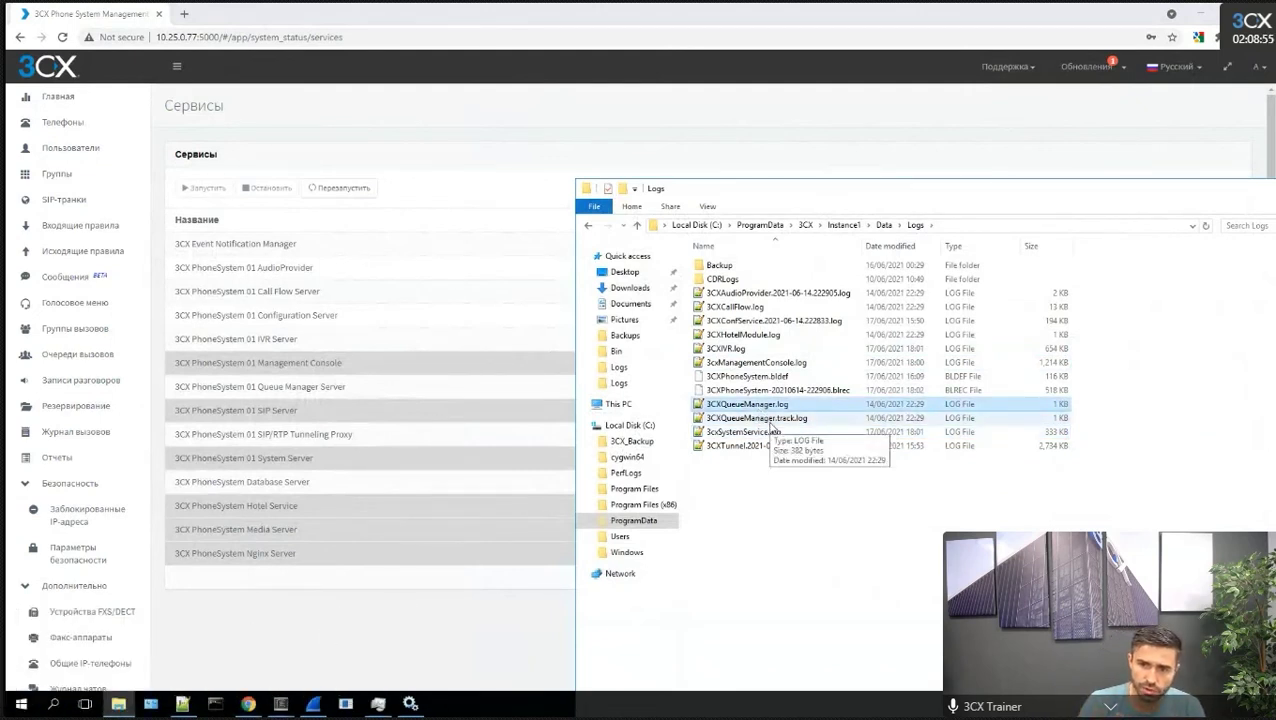
left_click(762, 418)
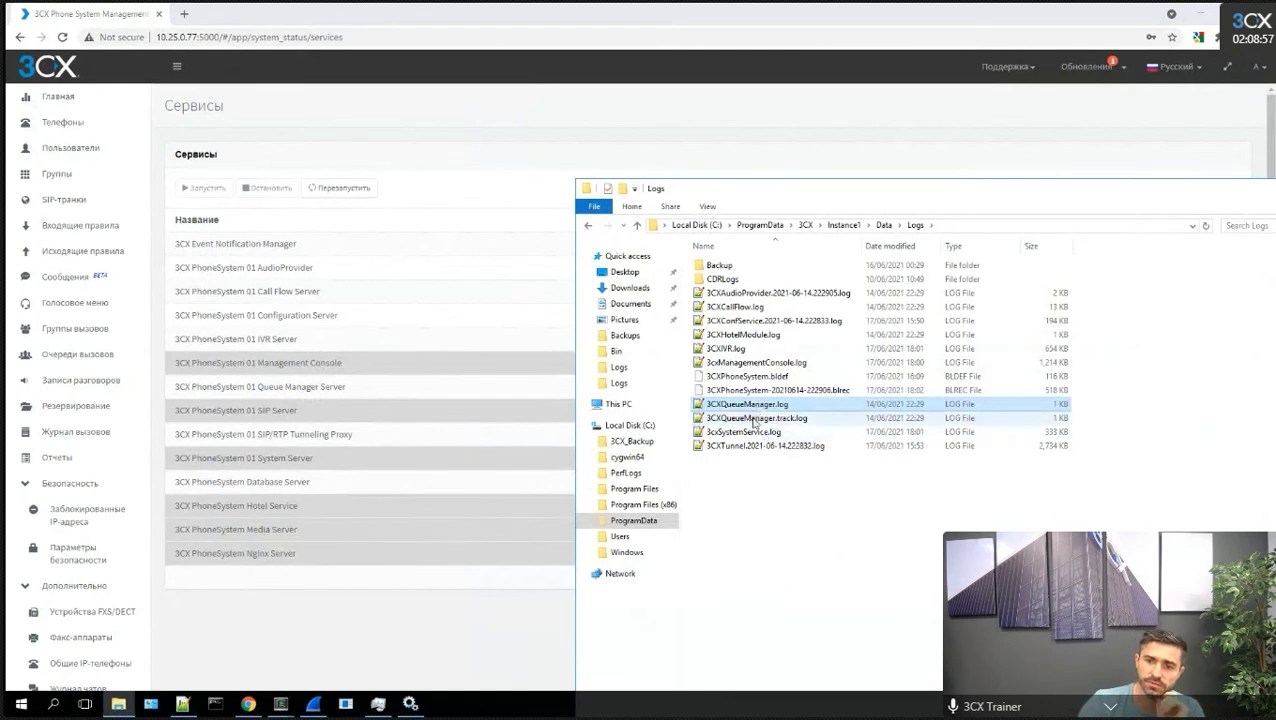
left_click(756, 405)
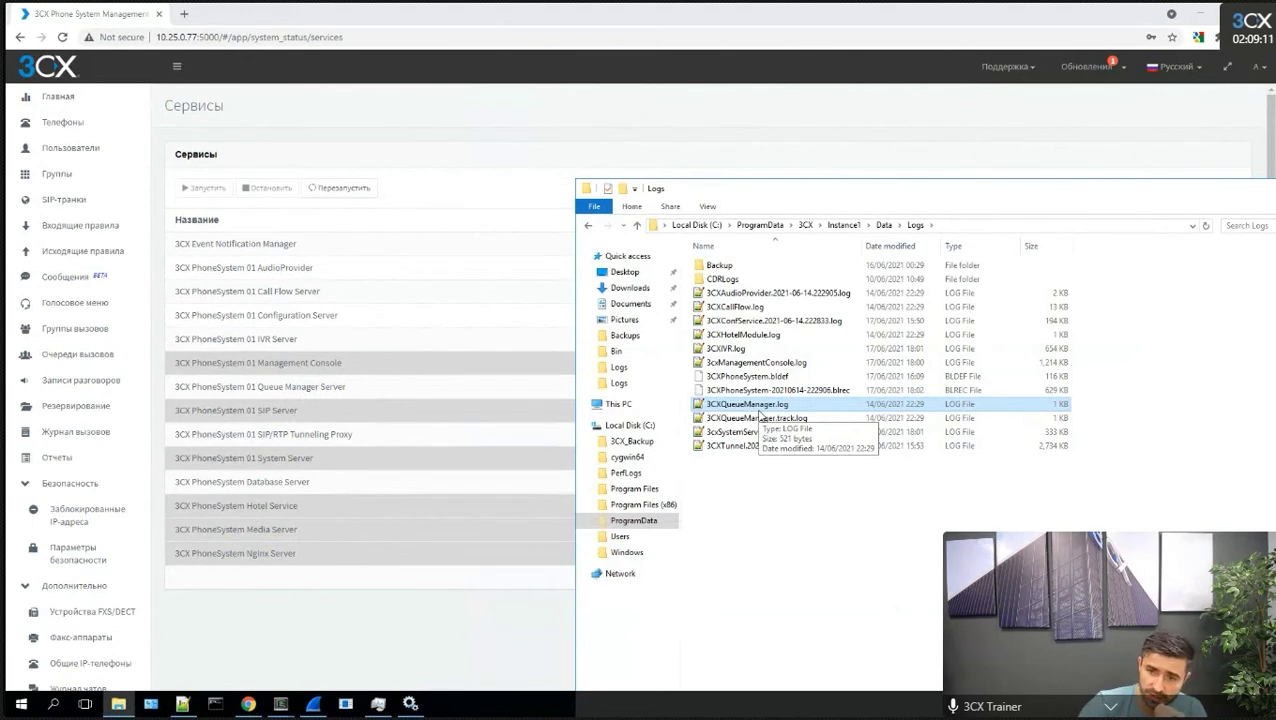
left_click(748, 337)
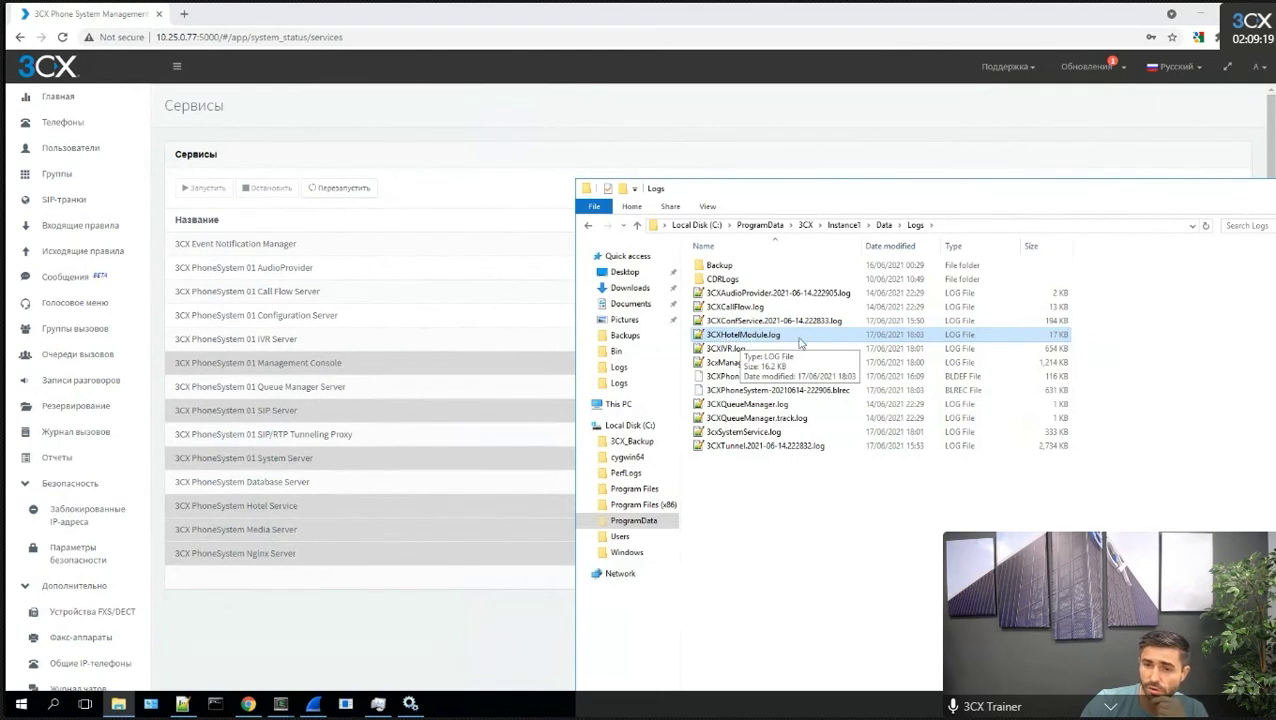
left_click(775, 322)
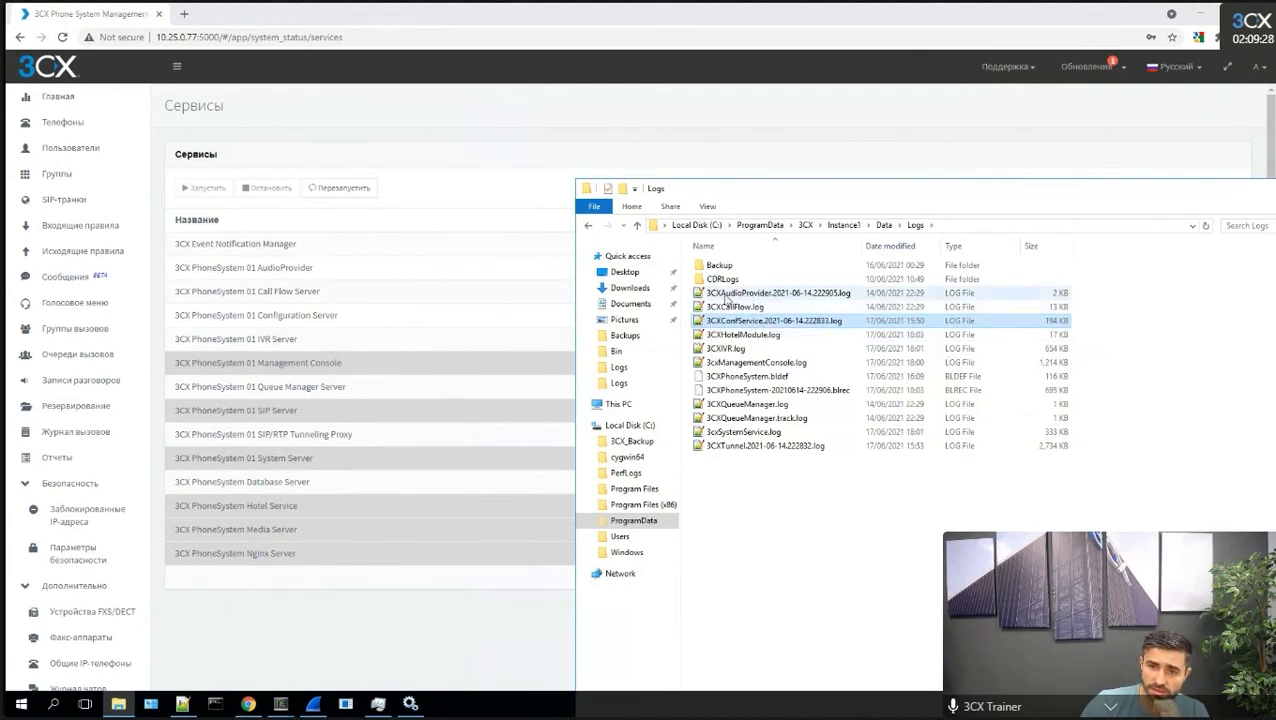
left_click(748, 446)
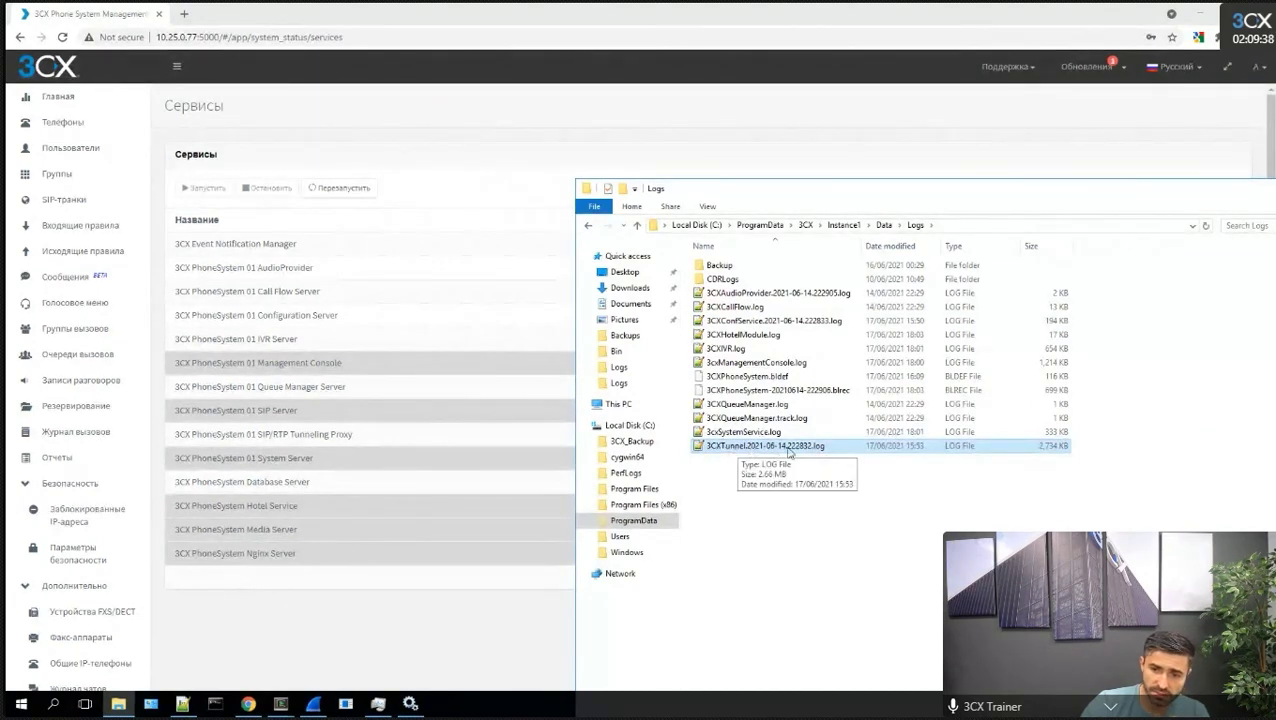
left_click(345, 135)
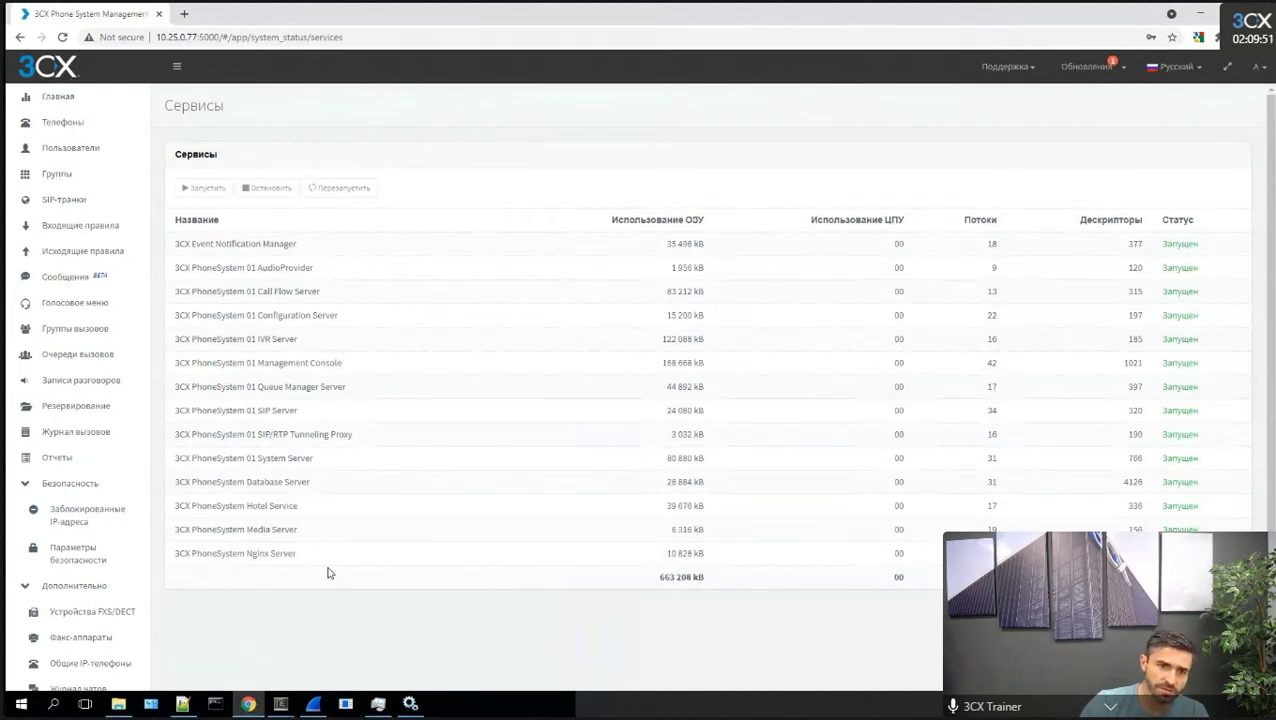
Select the SIP/RTP Tunneling Proxy service and restart it with Перезапустить.
left_click(300, 412)
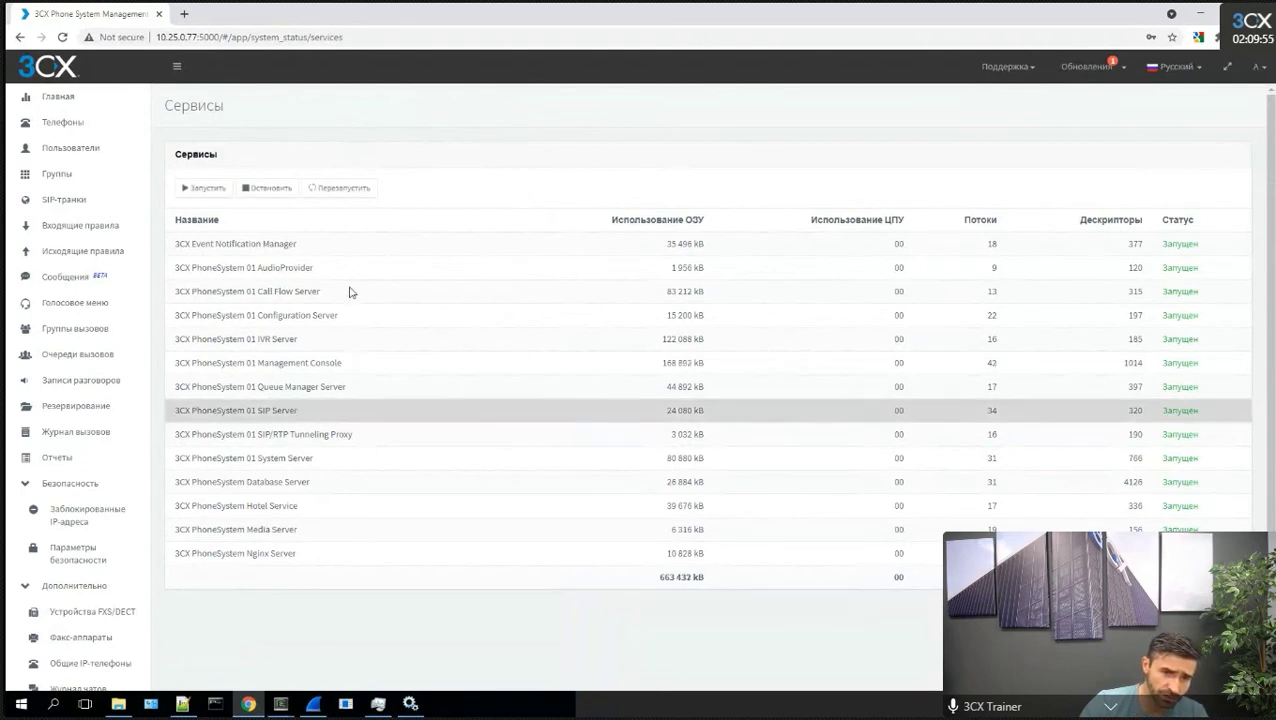
left_click(287, 430)
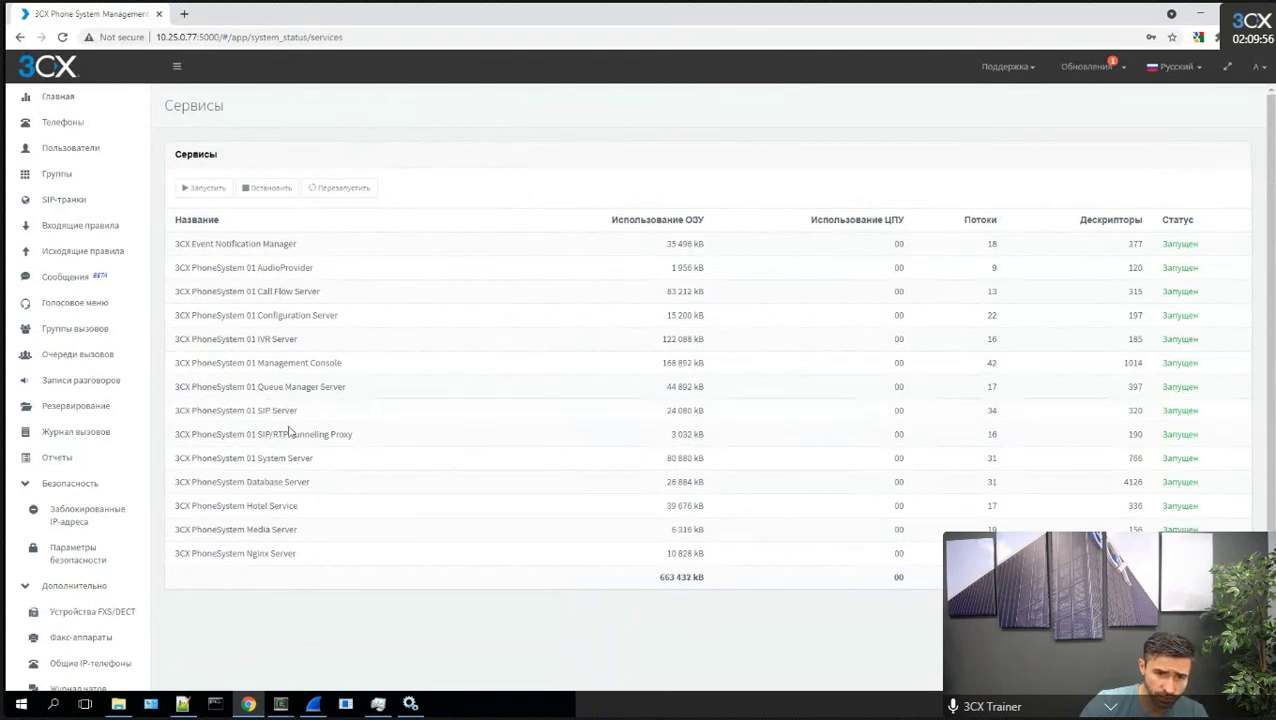
left_click(339, 188)
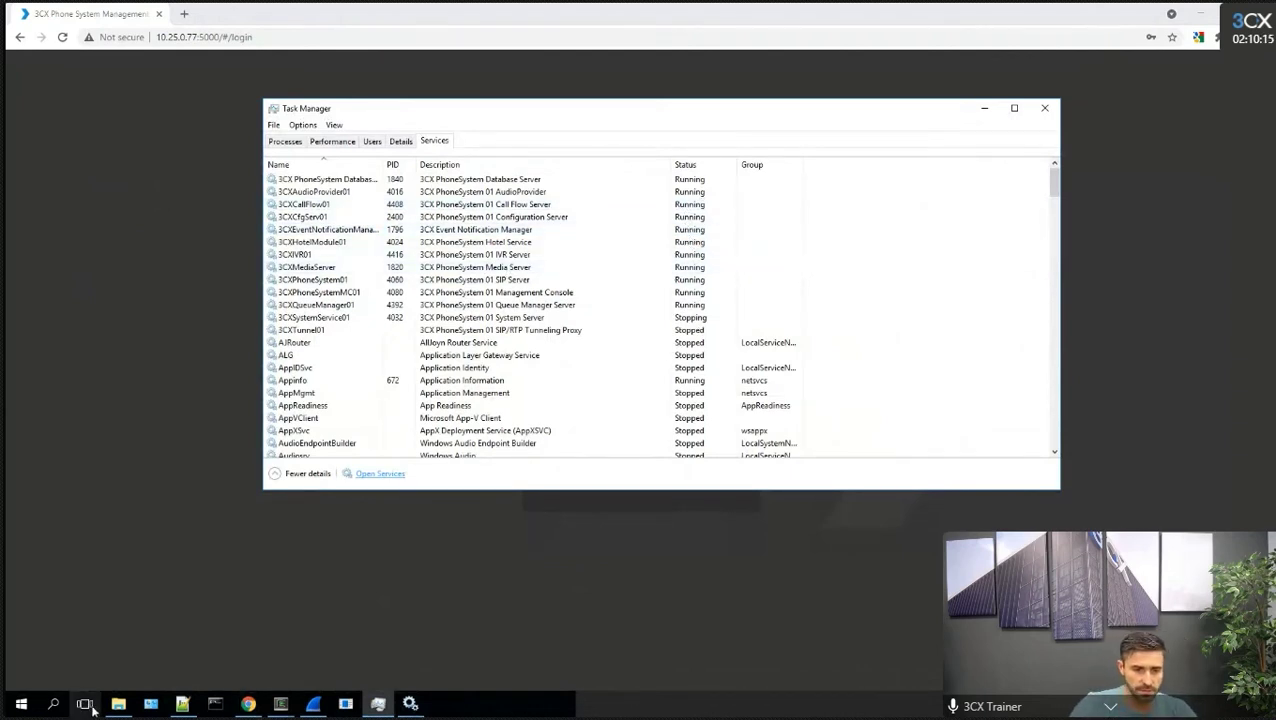
Refresh the Logs folder and open Backup\20210614 to inspect the backed-up 3CXAudioProvider log.
left_click(118, 704)
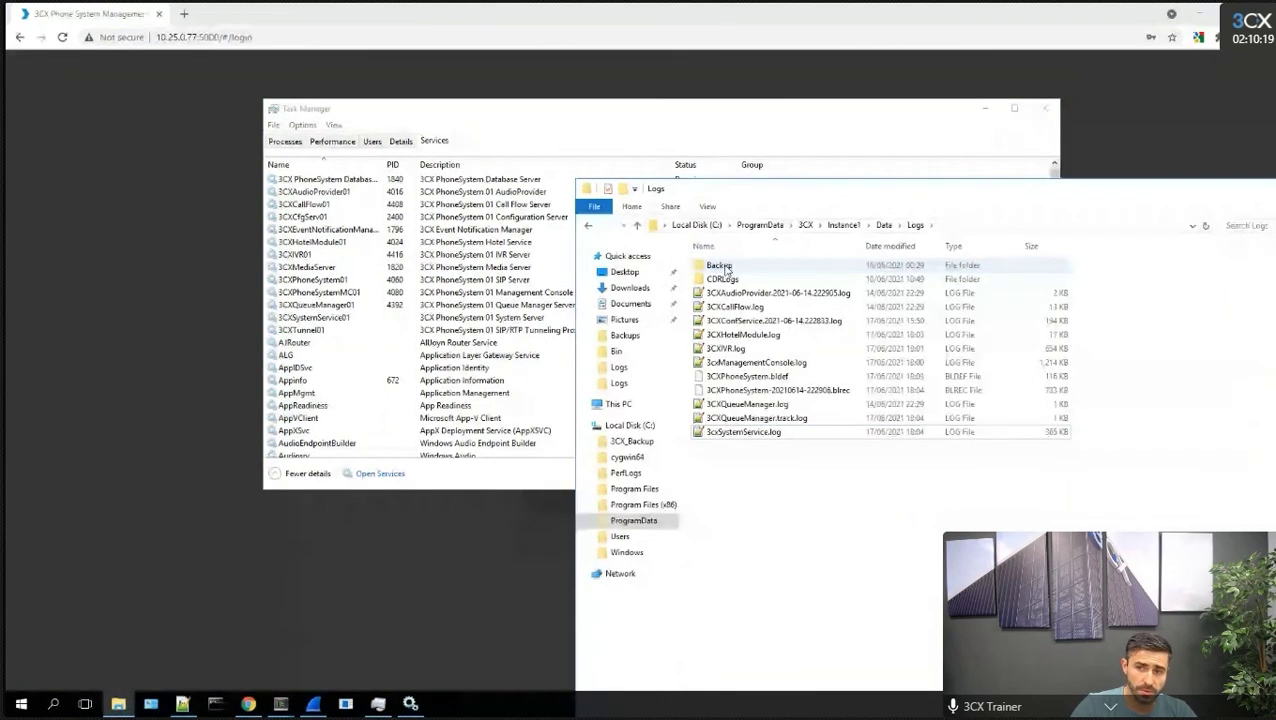
left_click(915, 224)
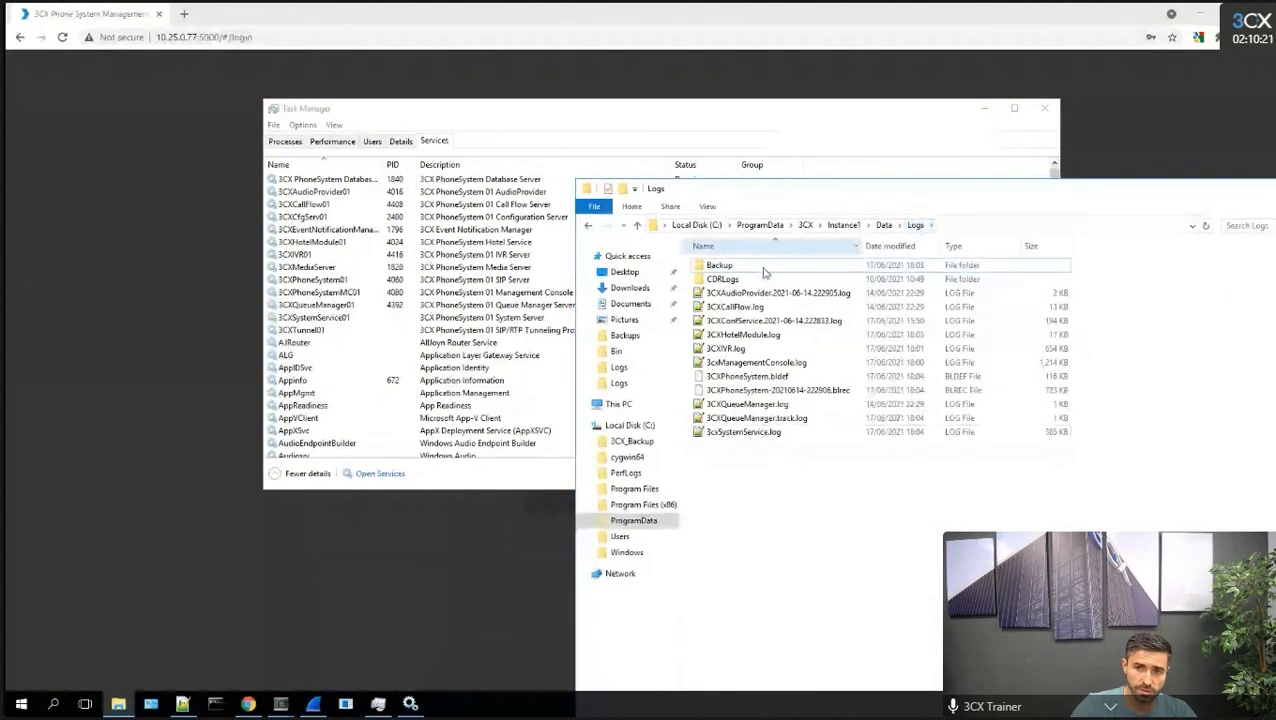
double_click(722, 268)
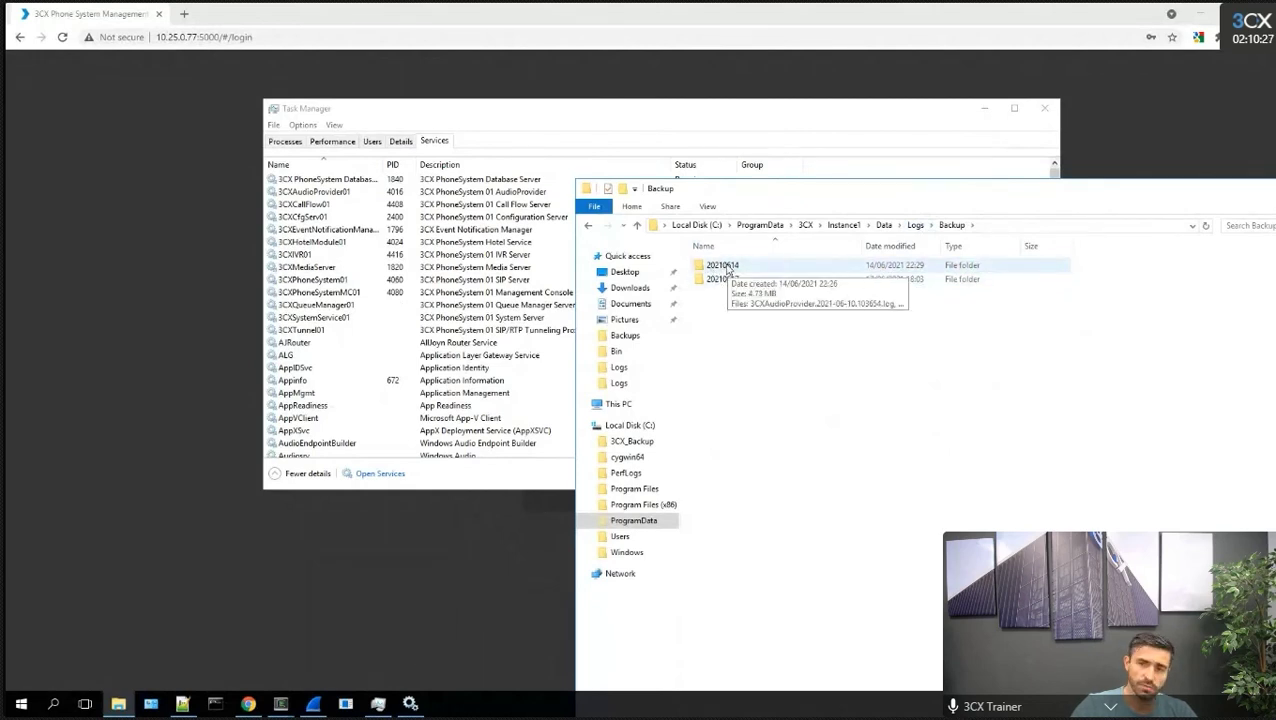
double_click(722, 267)
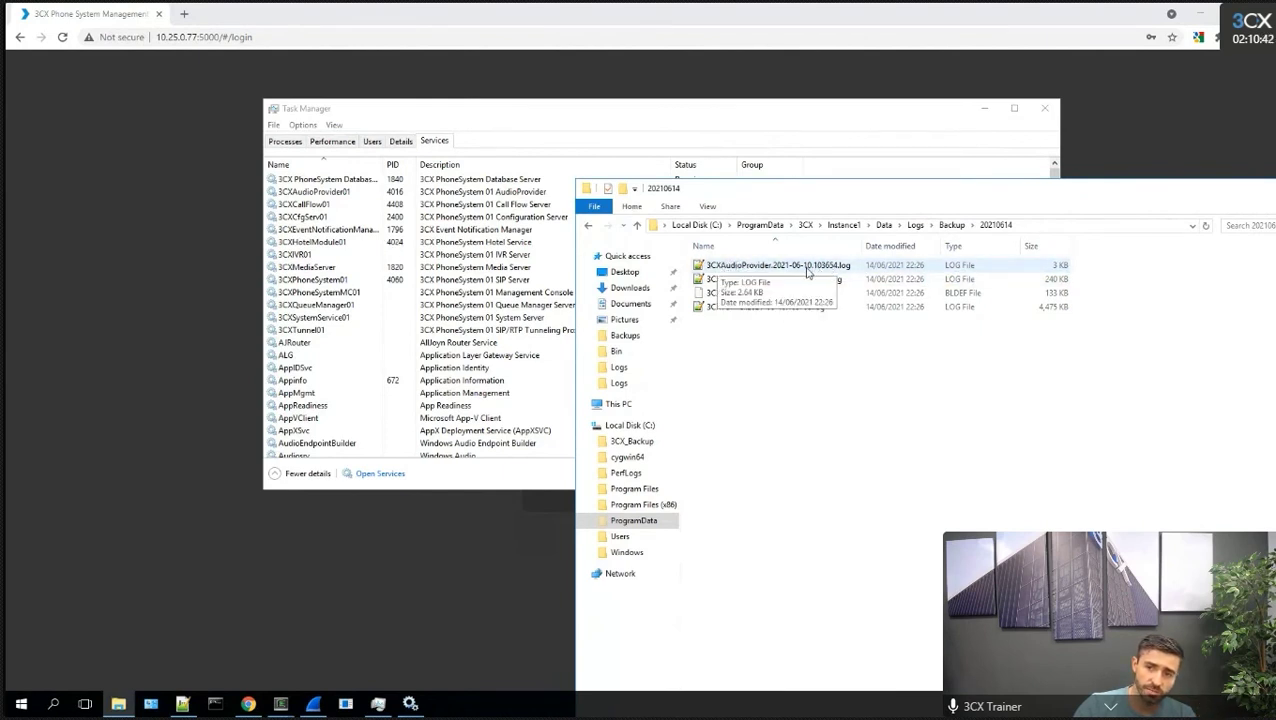
left_click(790, 267)
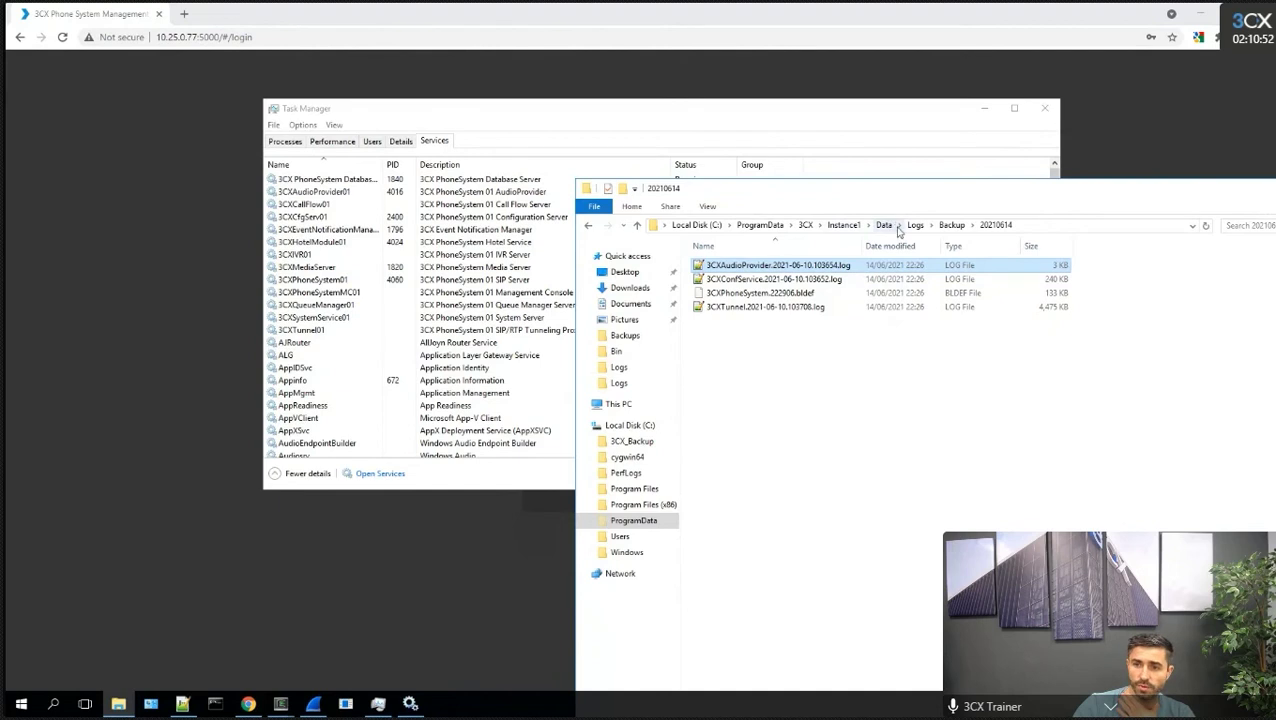
Open 3CX\Data\Logs, check PbxConfigTool, 3CXMediaServer and PbxWebConfigTool.1 logs, then return to ProgramData.
left_click(845, 226)
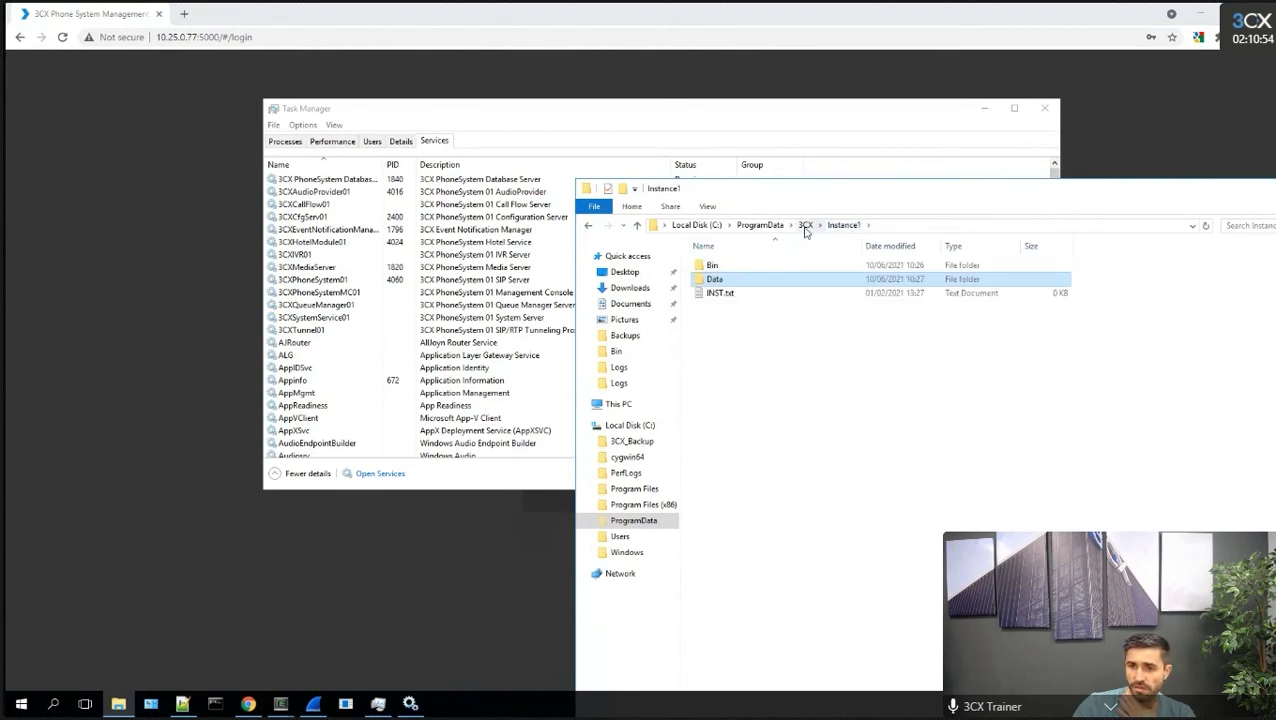
left_click(806, 226)
double_click(716, 280)
double_click(724, 292)
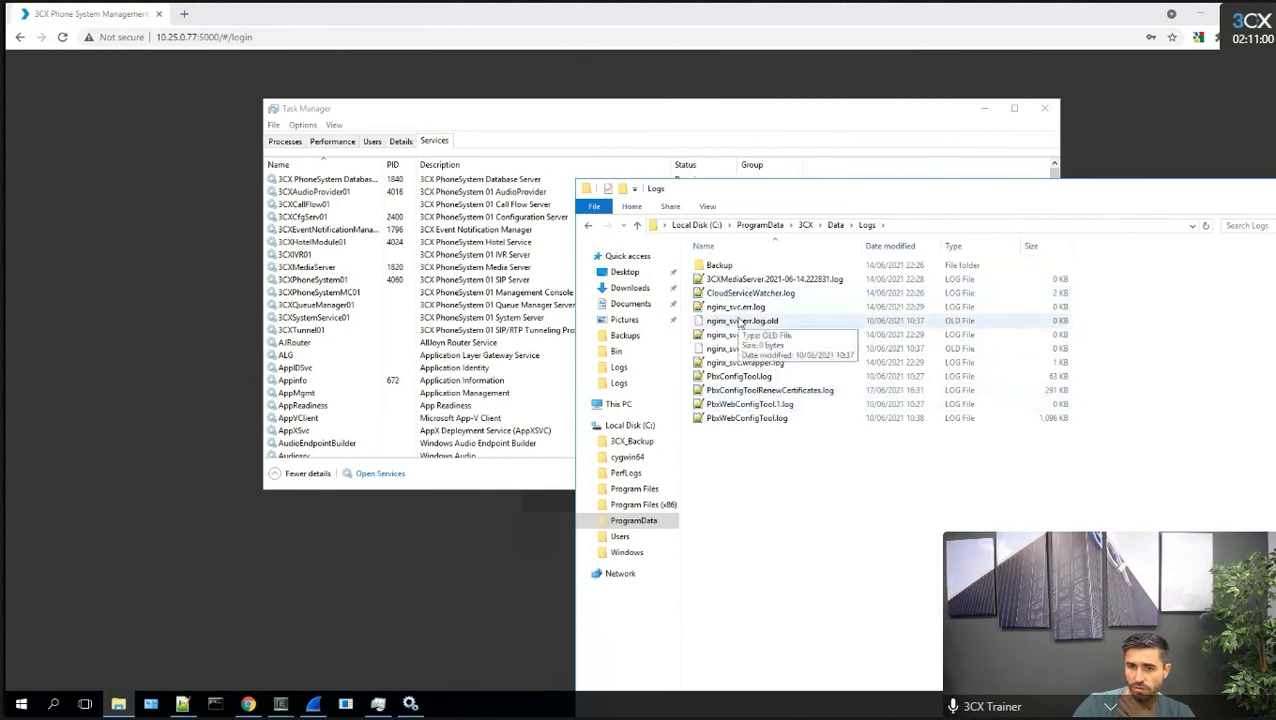
left_click(757, 376)
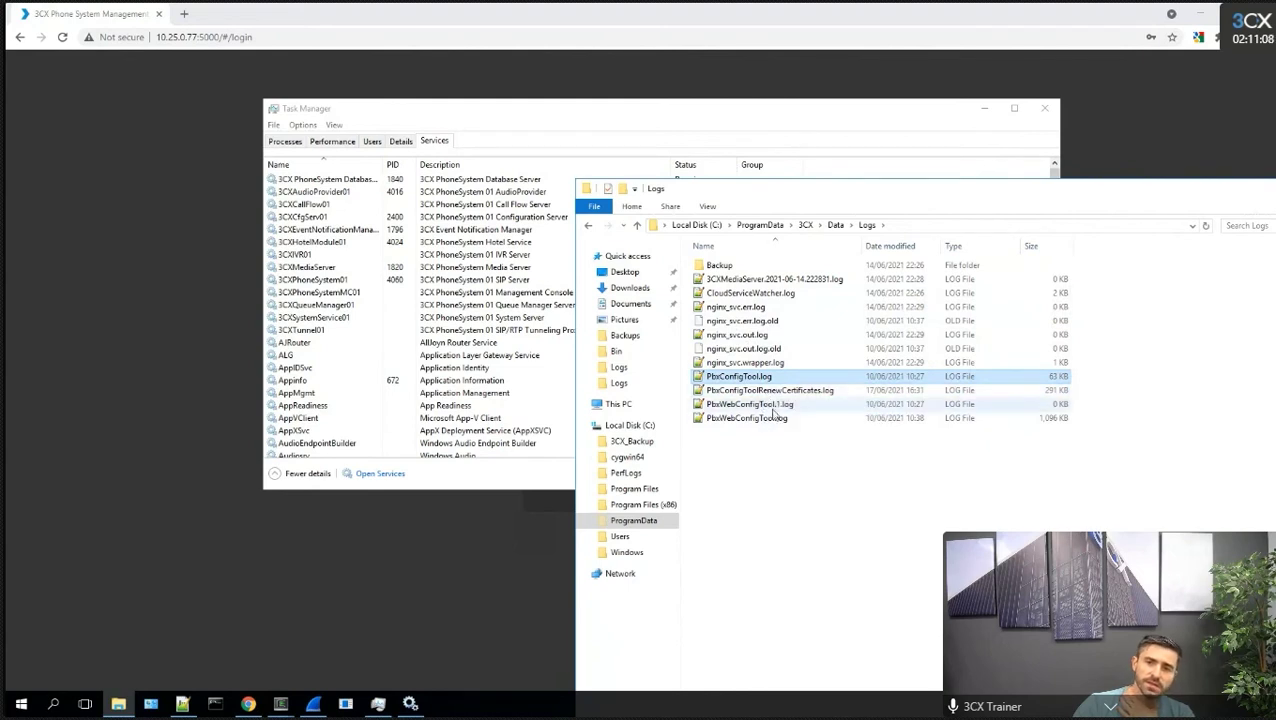
left_click(740, 281)
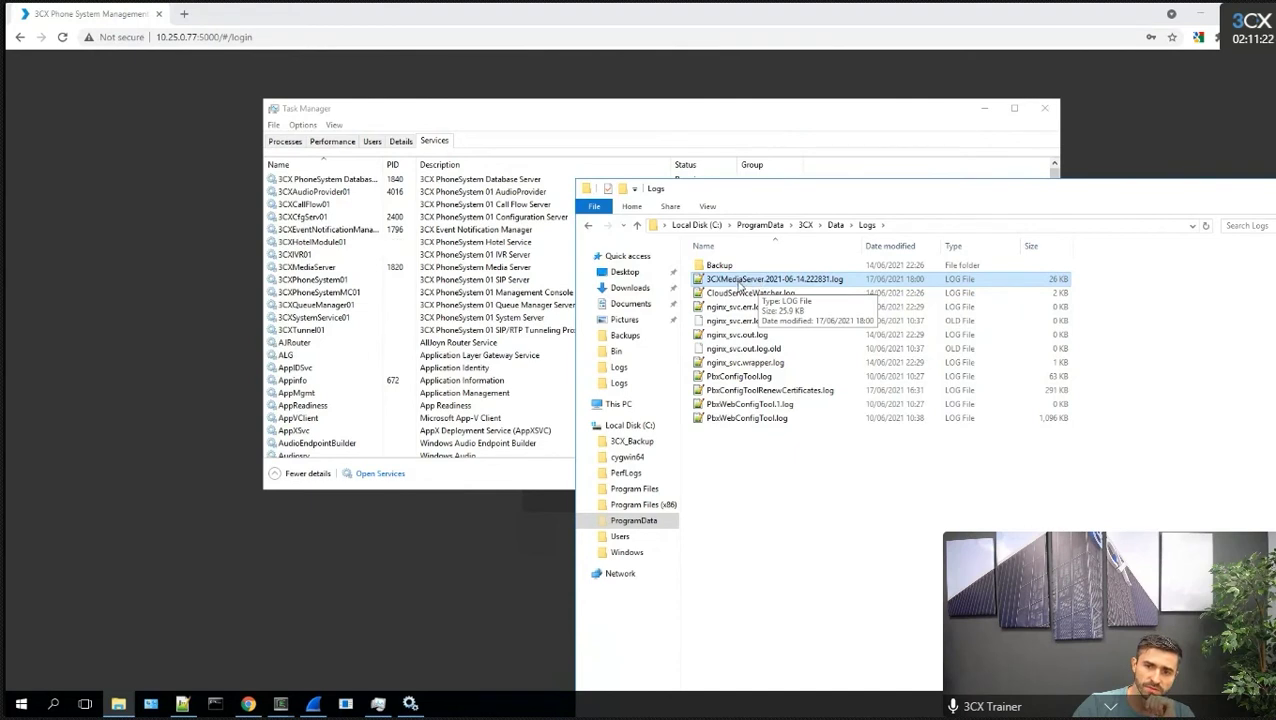
left_click(745, 404)
left_click(749, 418)
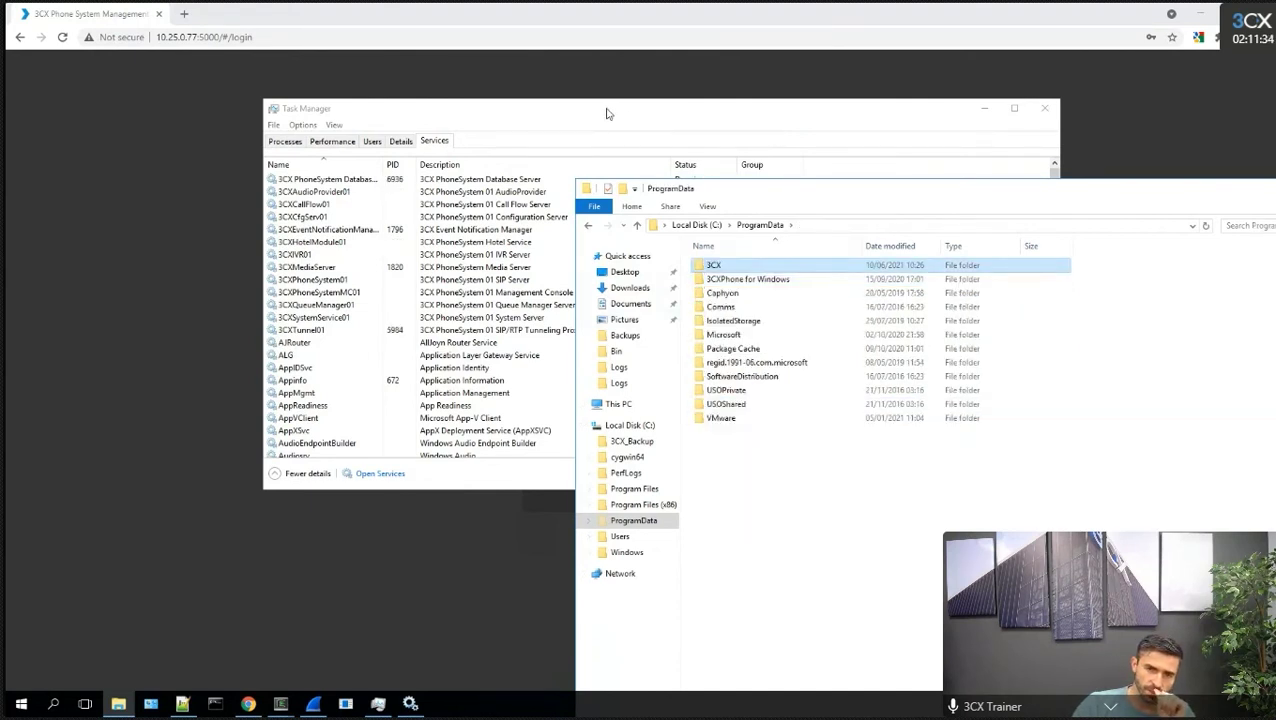
Check the restarted 3CX services in Task Manager, then bring the Cygwin log tails forward.
left_click(603, 103)
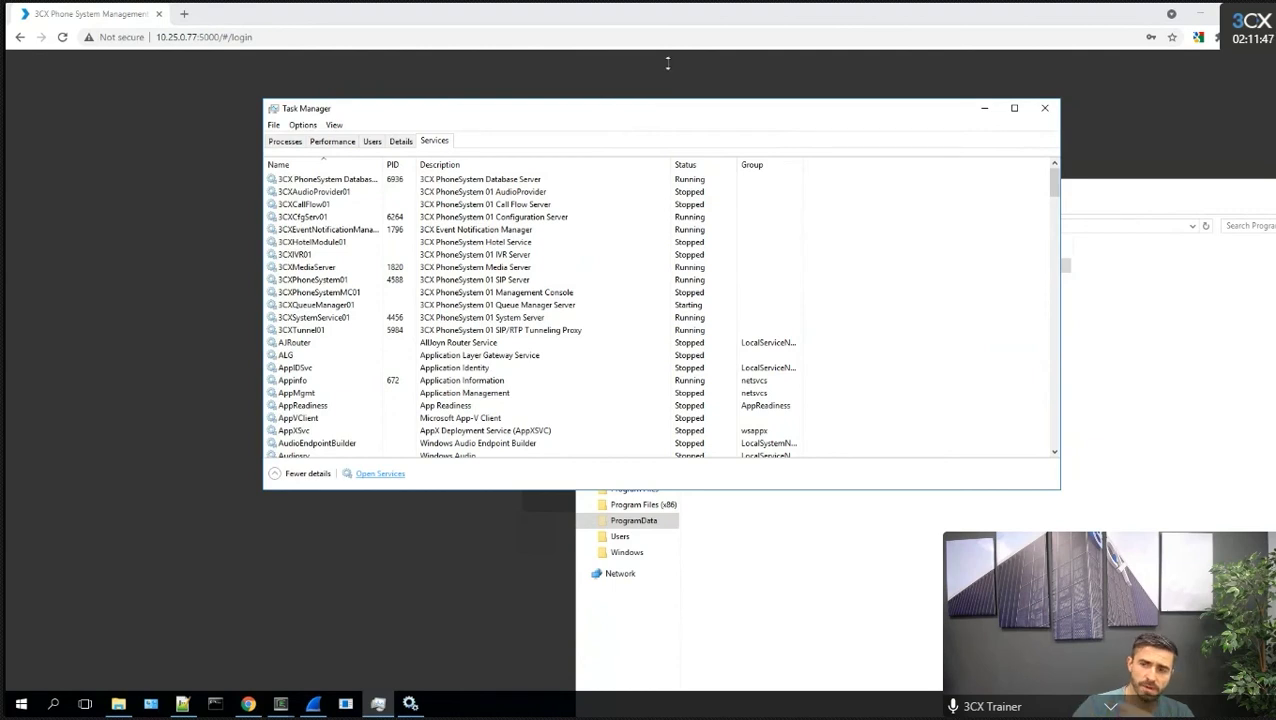
key("alt+Tab")
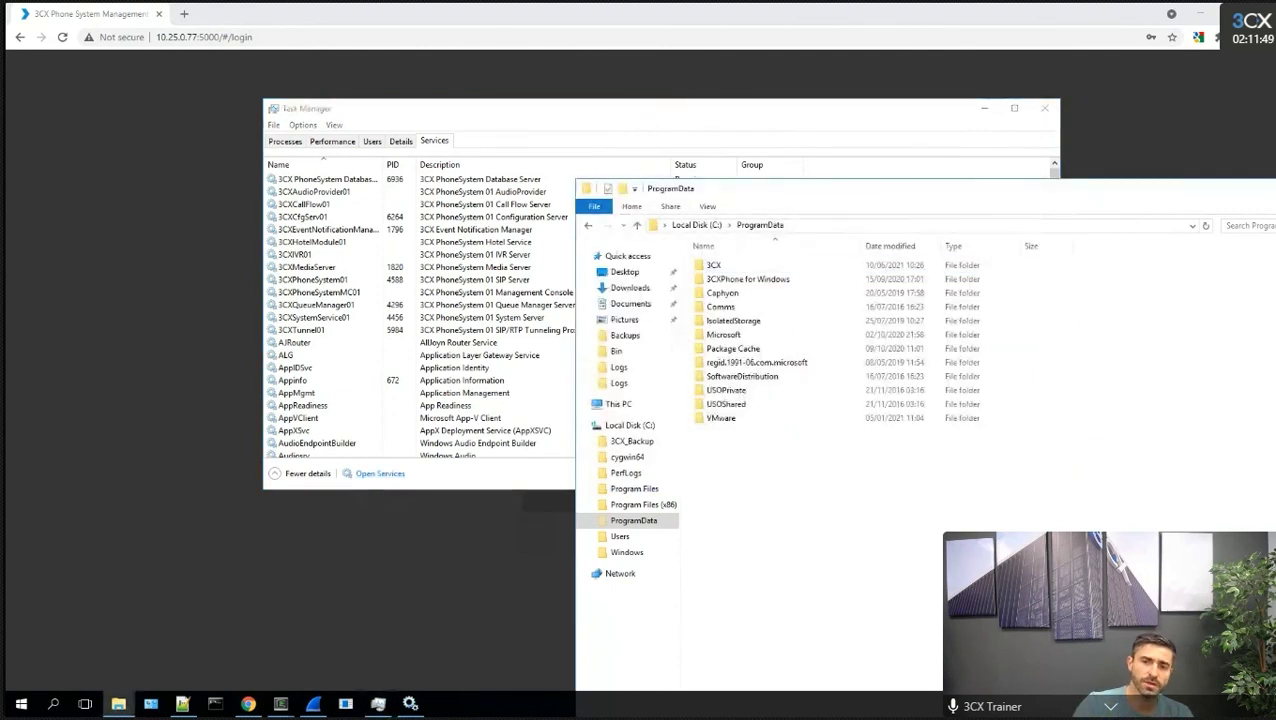
mouse_move(281, 704)
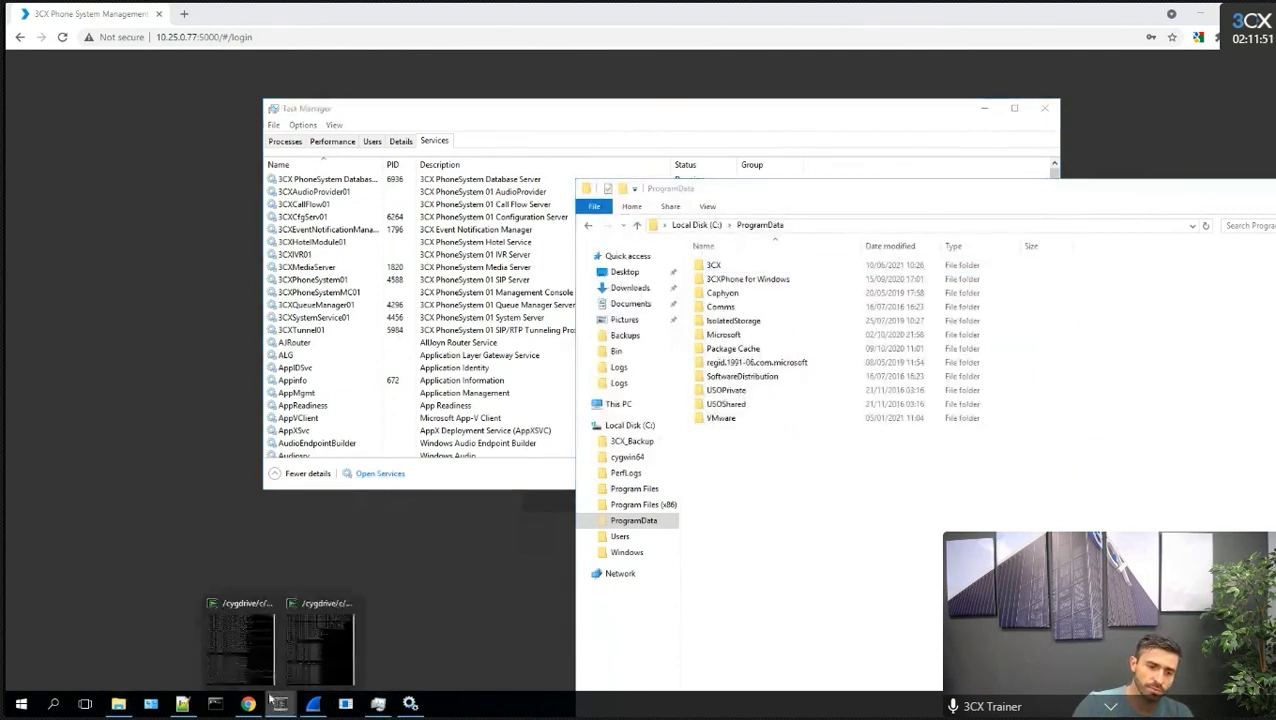
left_click(234, 634)
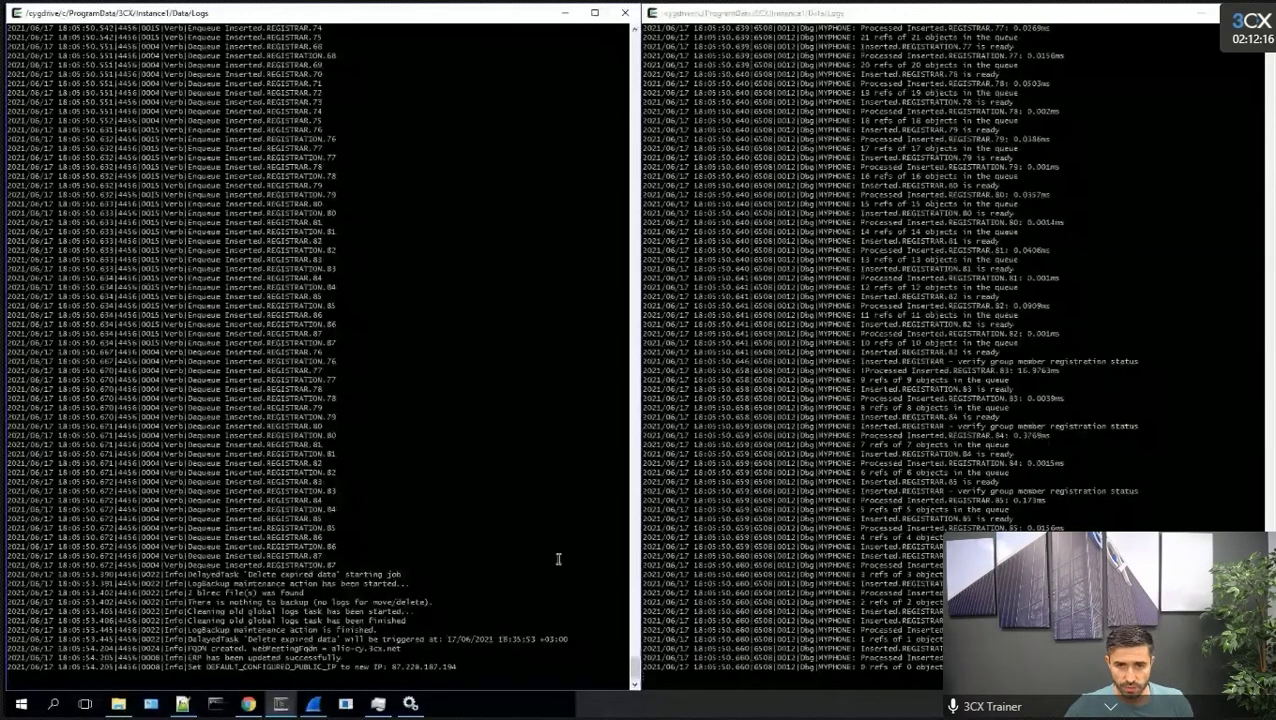
Refresh the Windows Services list with F5, then minimise it to reveal the 3CX login page.
key("alt+Tab")
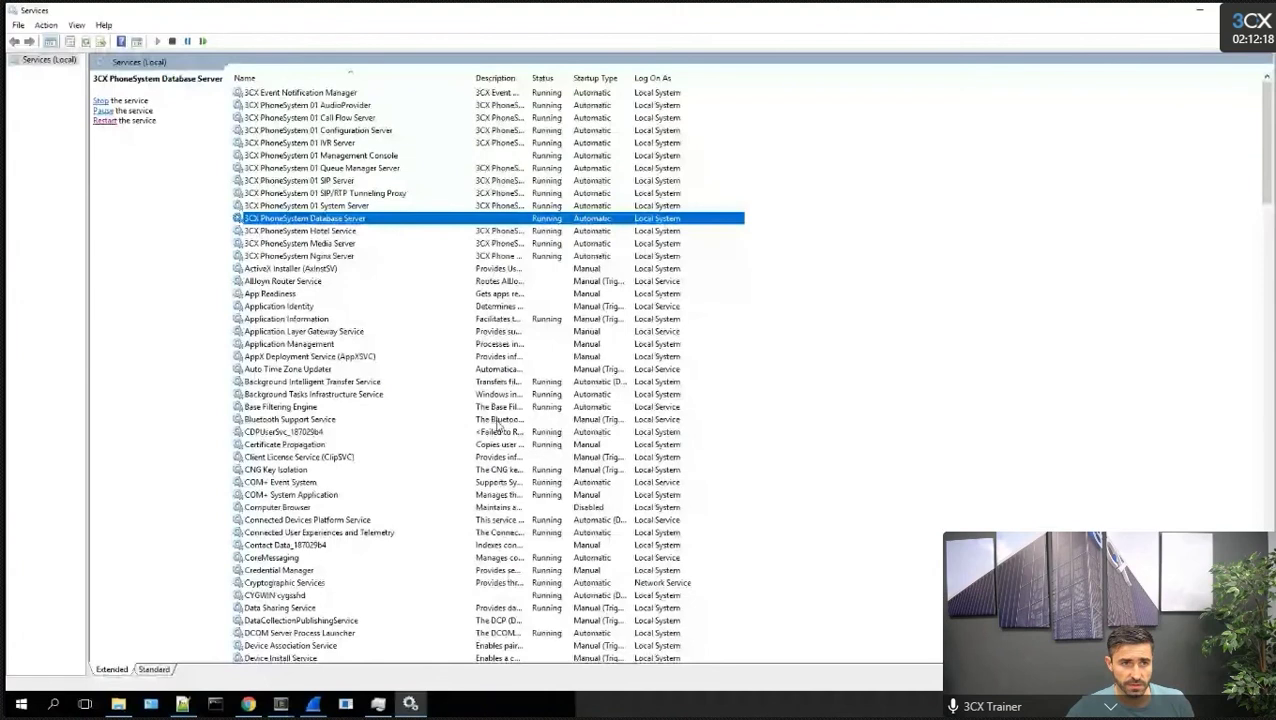
key("F5")
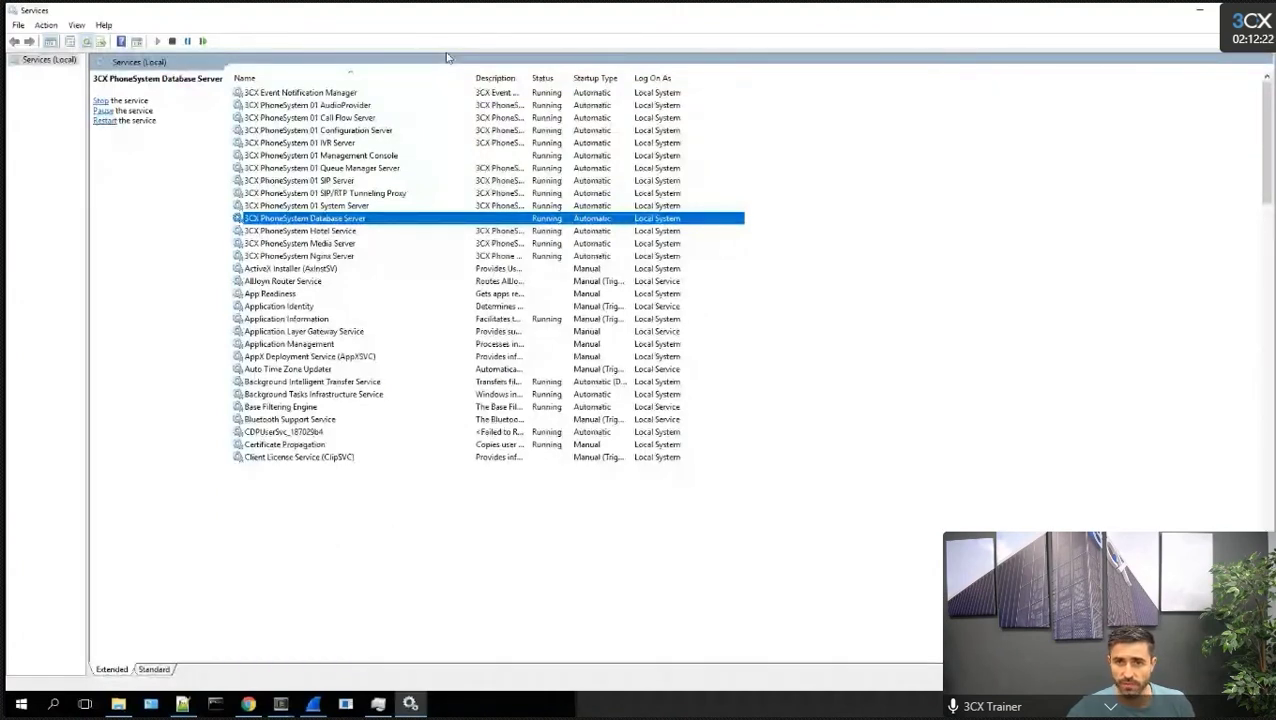
left_click(1200, 14)
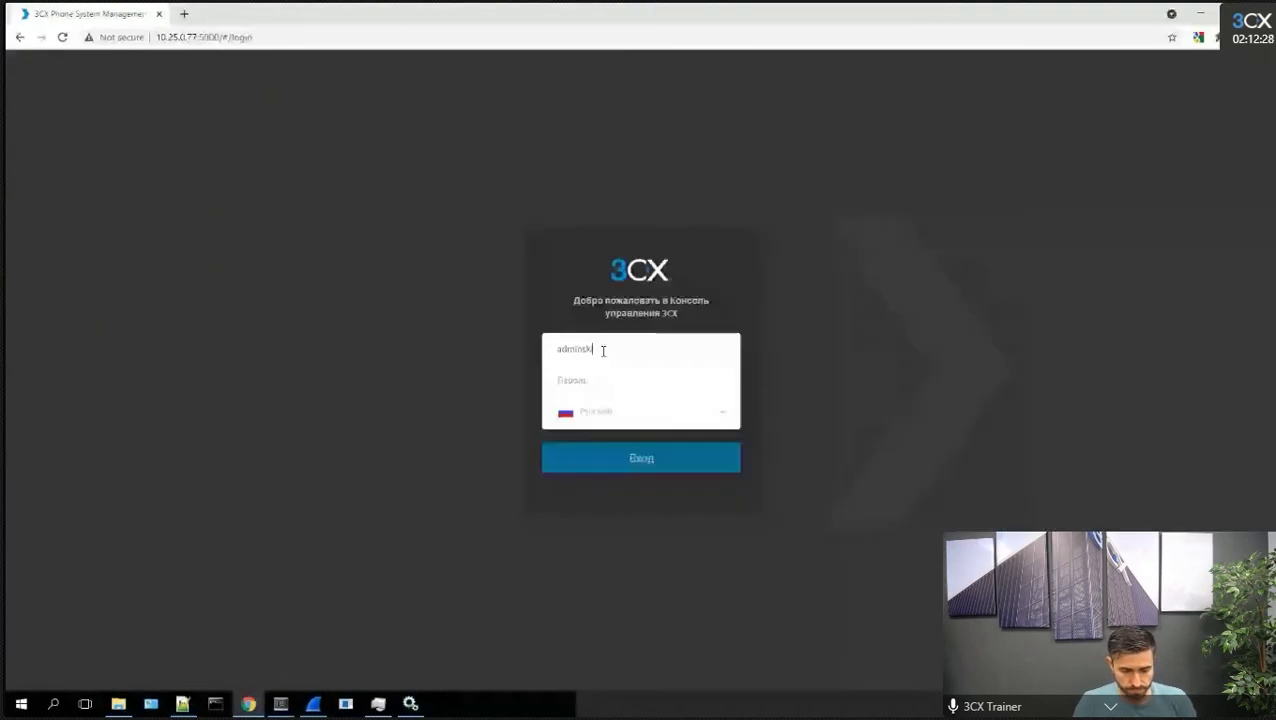
Sign in to the 3CX Management Console with the admin password.
key("Tab")
key("Return")
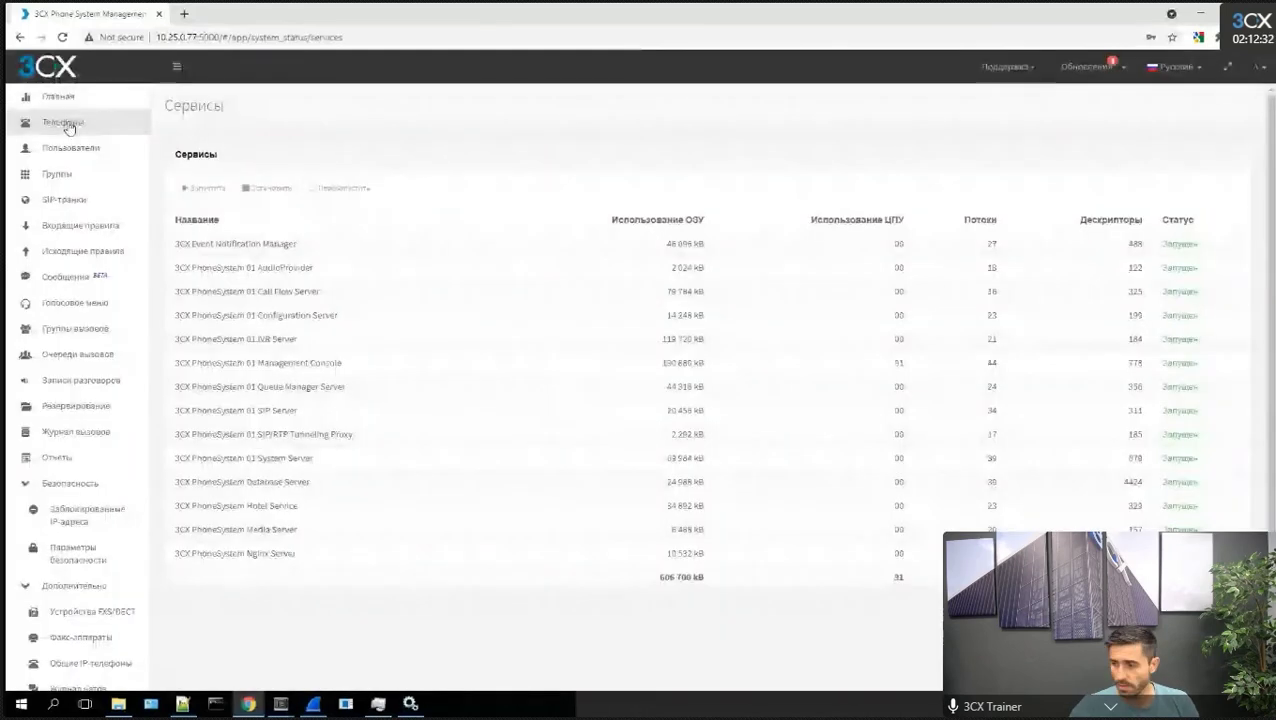
Reprovision the phones at extensions 141 and 142 from the Телефоны list, then return to Главная.
left_click(80, 125)
left_click(62, 37)
left_click(181, 316)
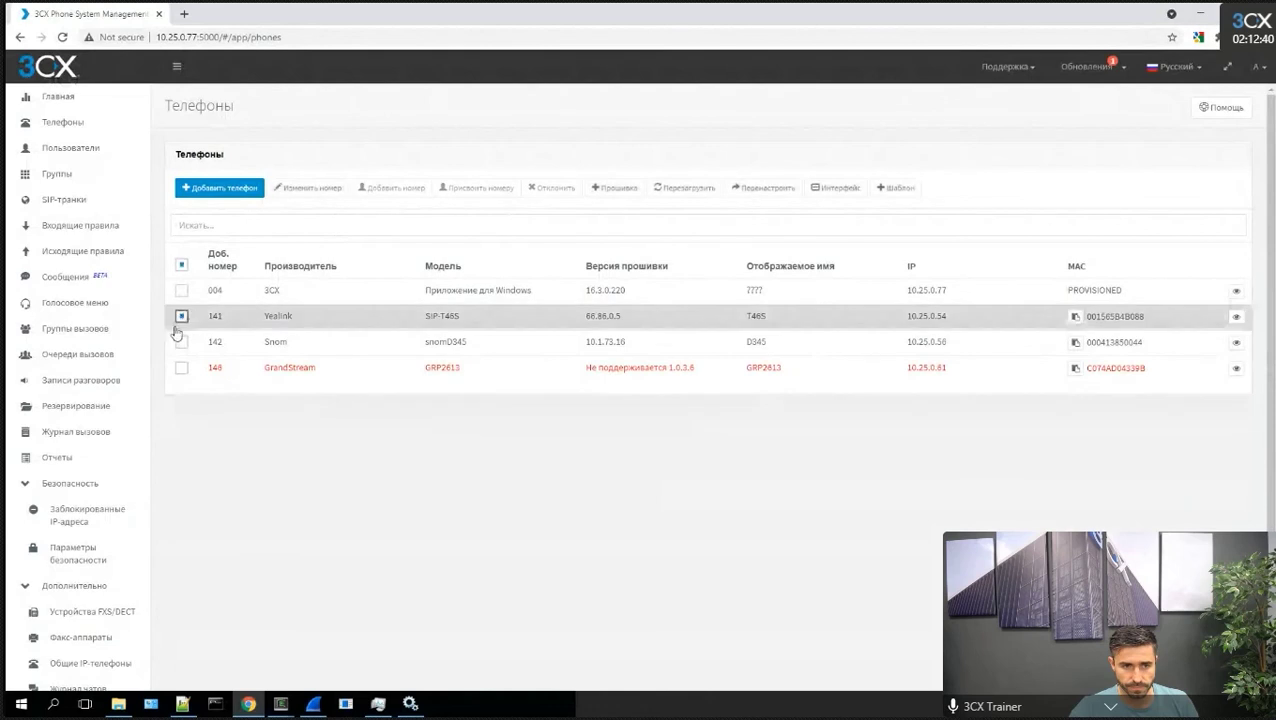
left_click(181, 341)
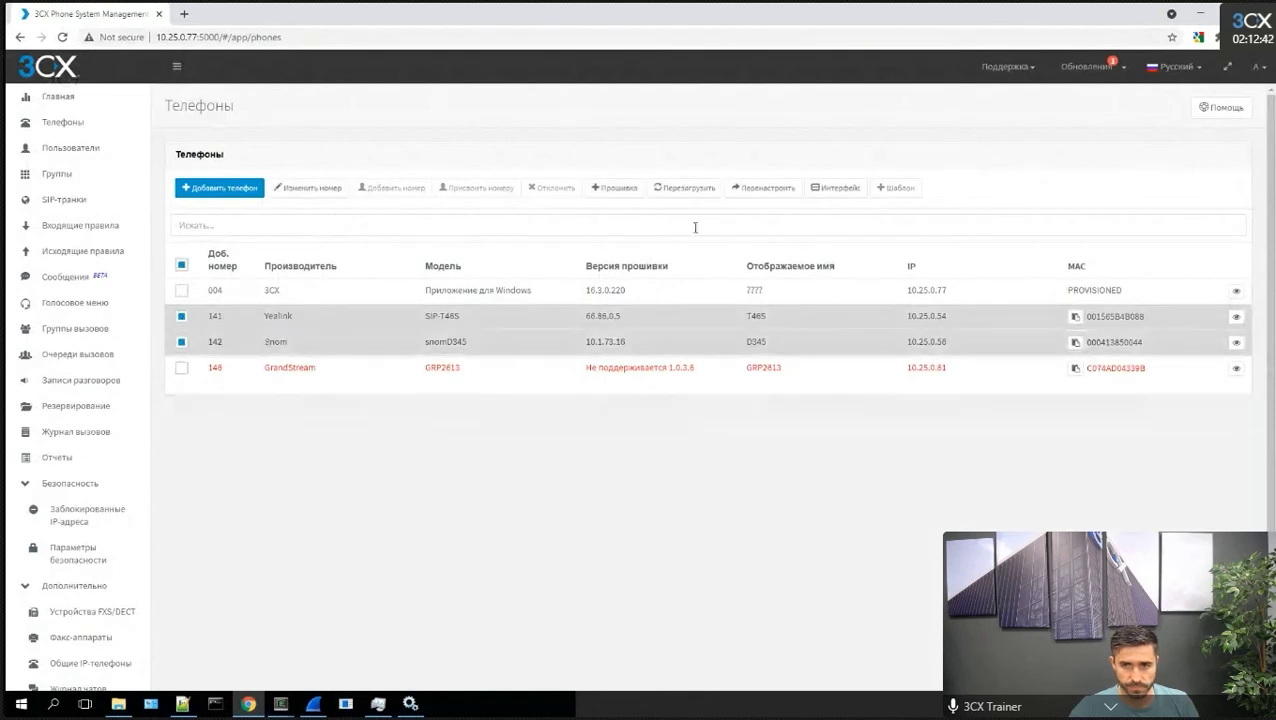
left_click(757, 188)
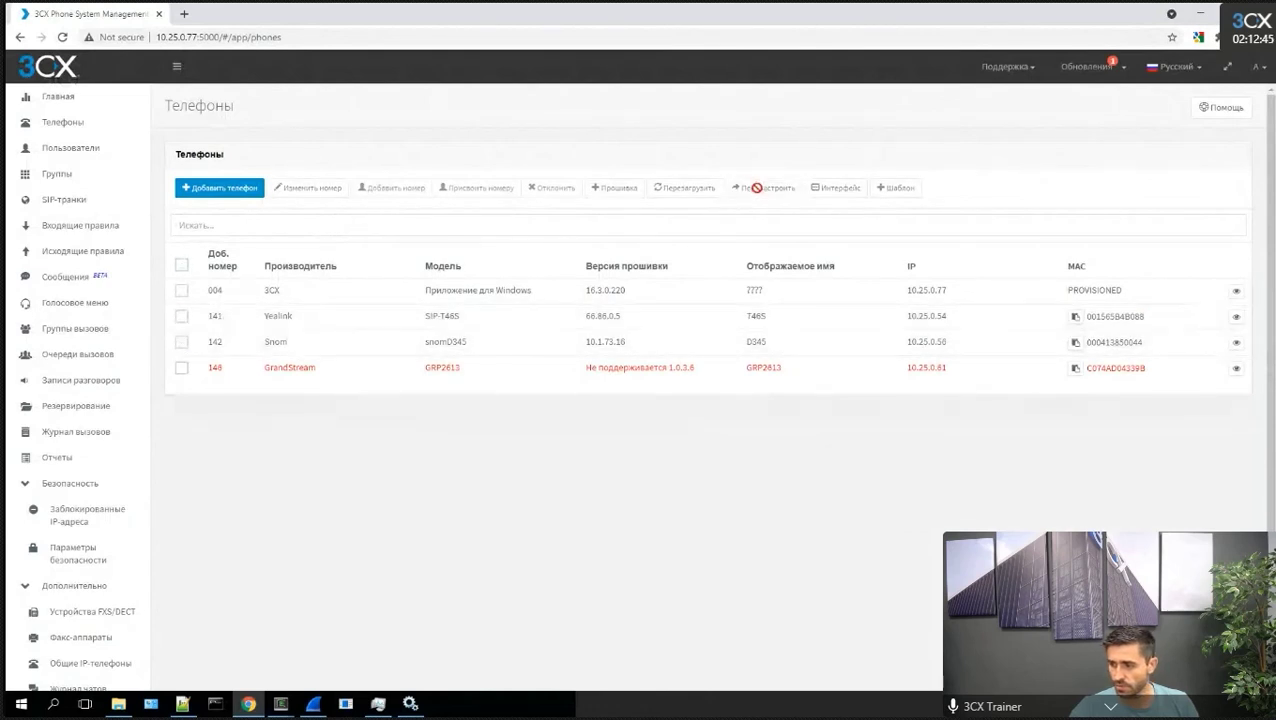
left_click(57, 96)
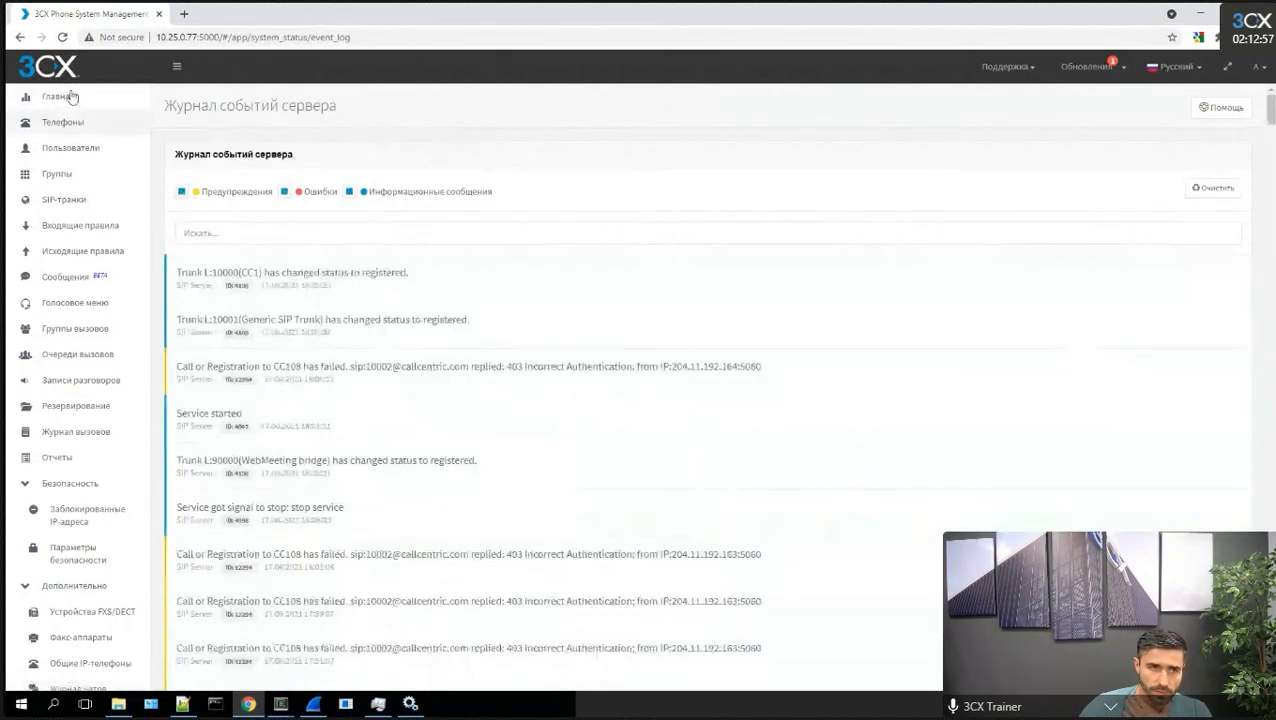
Open the SIP events page and its Журналы list of log files.
left_click(21, 37)
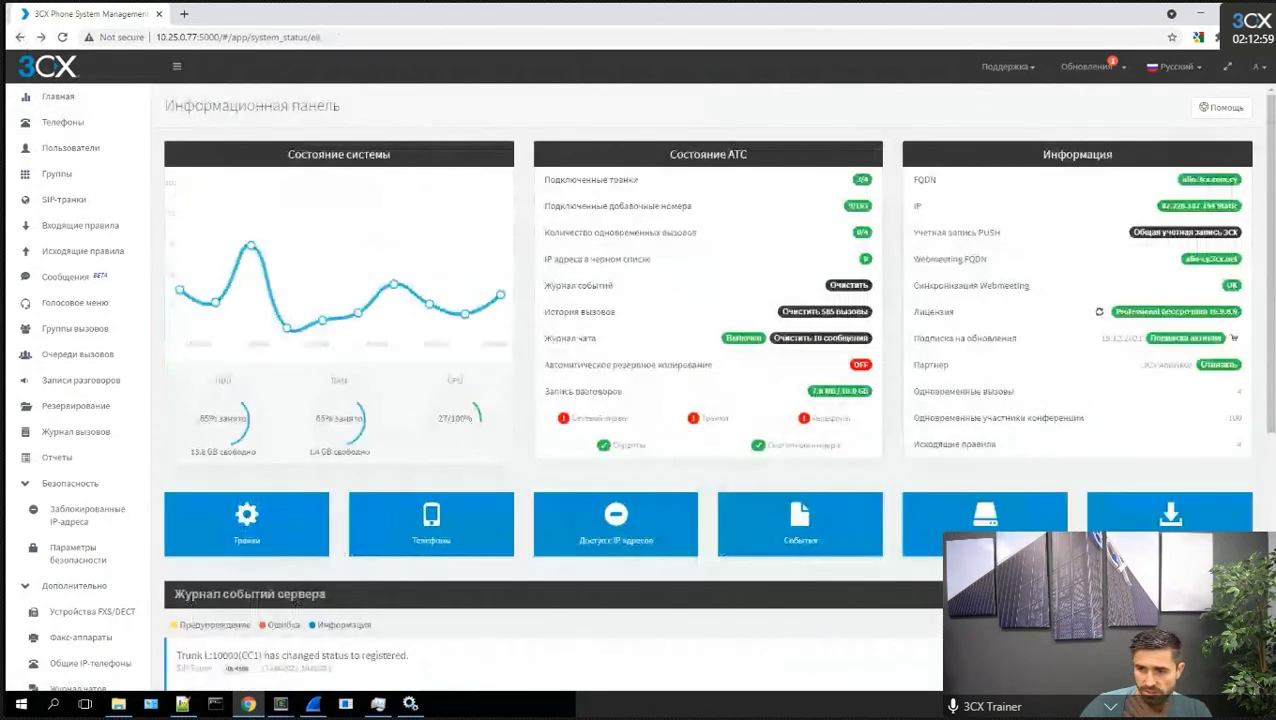
left_click(1057, 526)
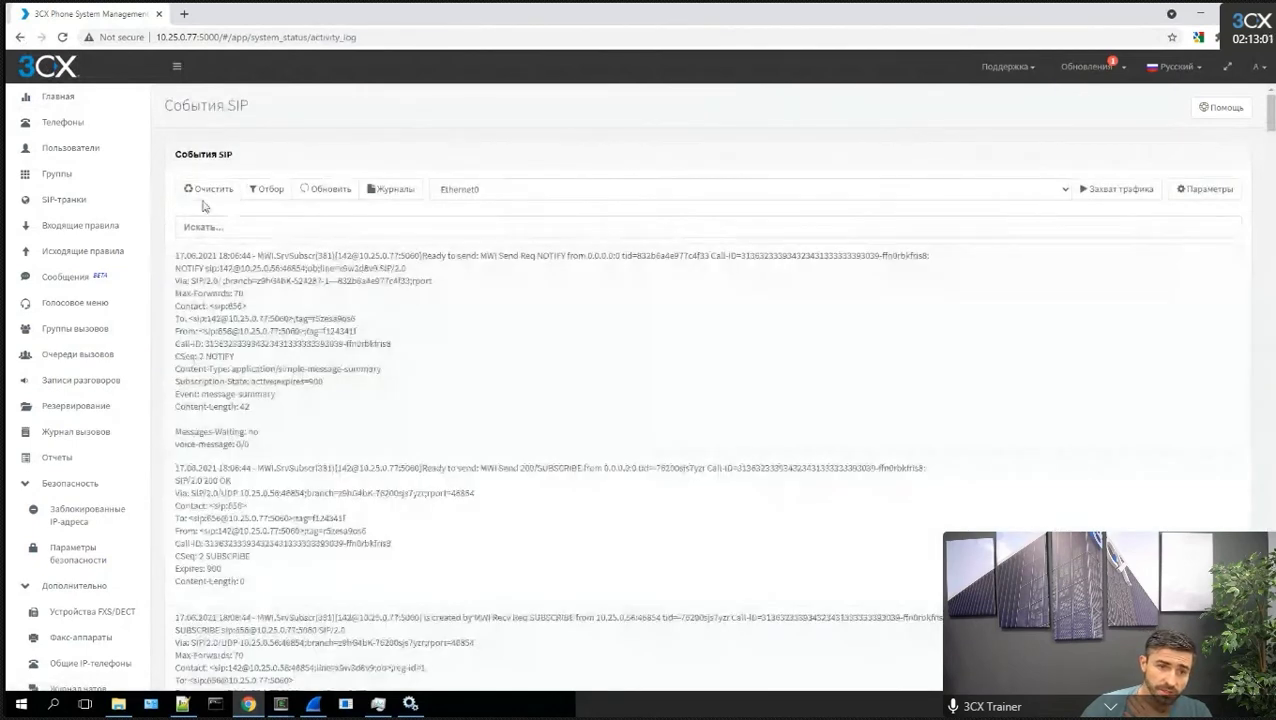
left_click(393, 189)
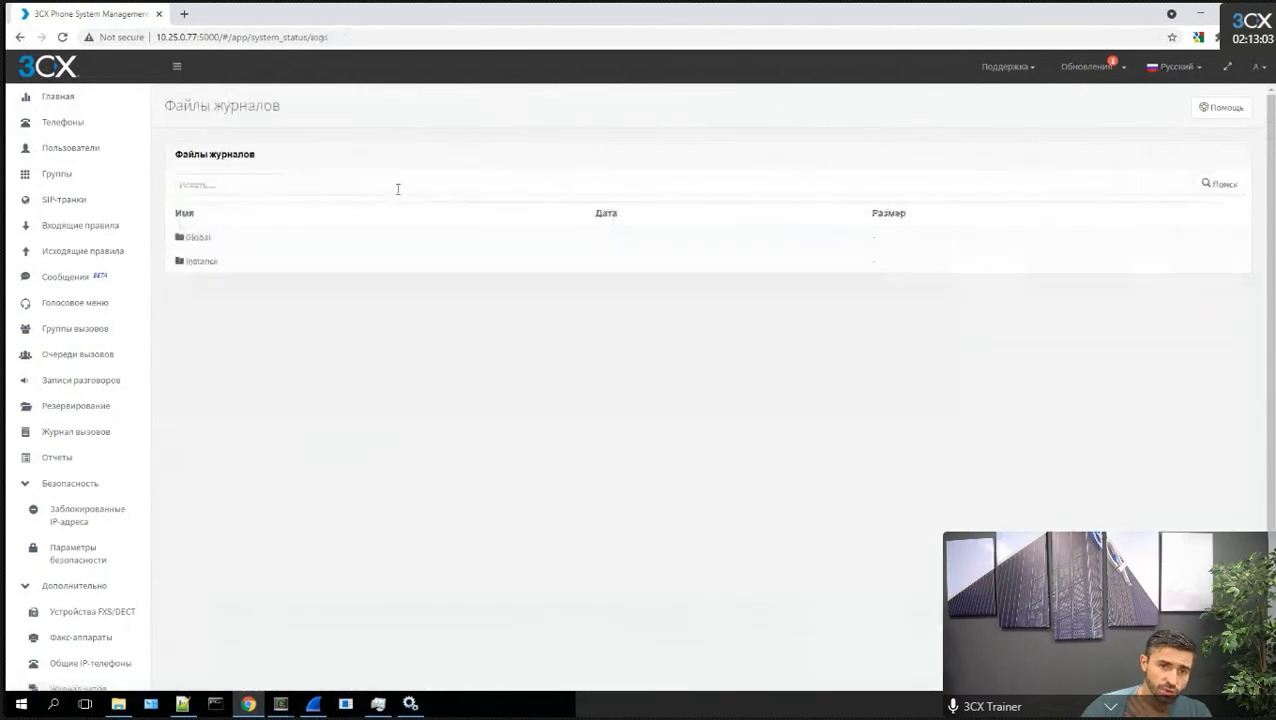
Browse the Instance folder's 3CXAudioProvider log and the Global folder, then return to SIP events.
double_click(195, 262)
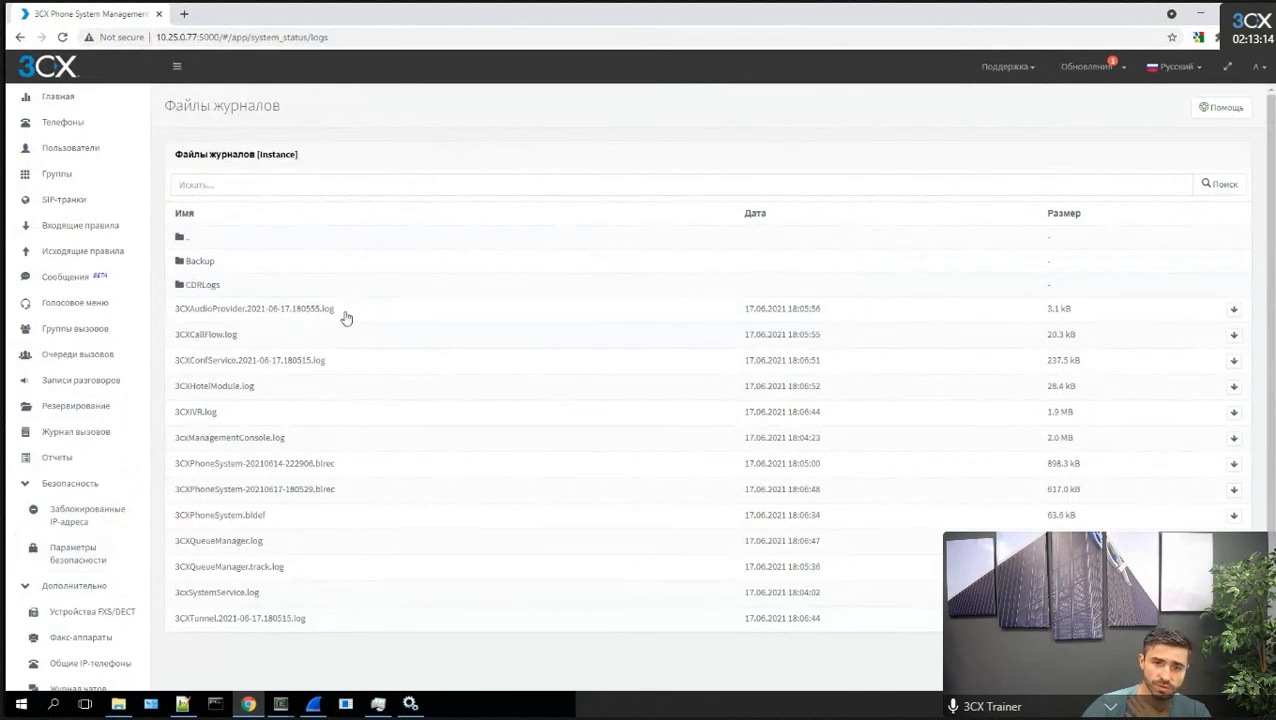
left_click(1031, 316)
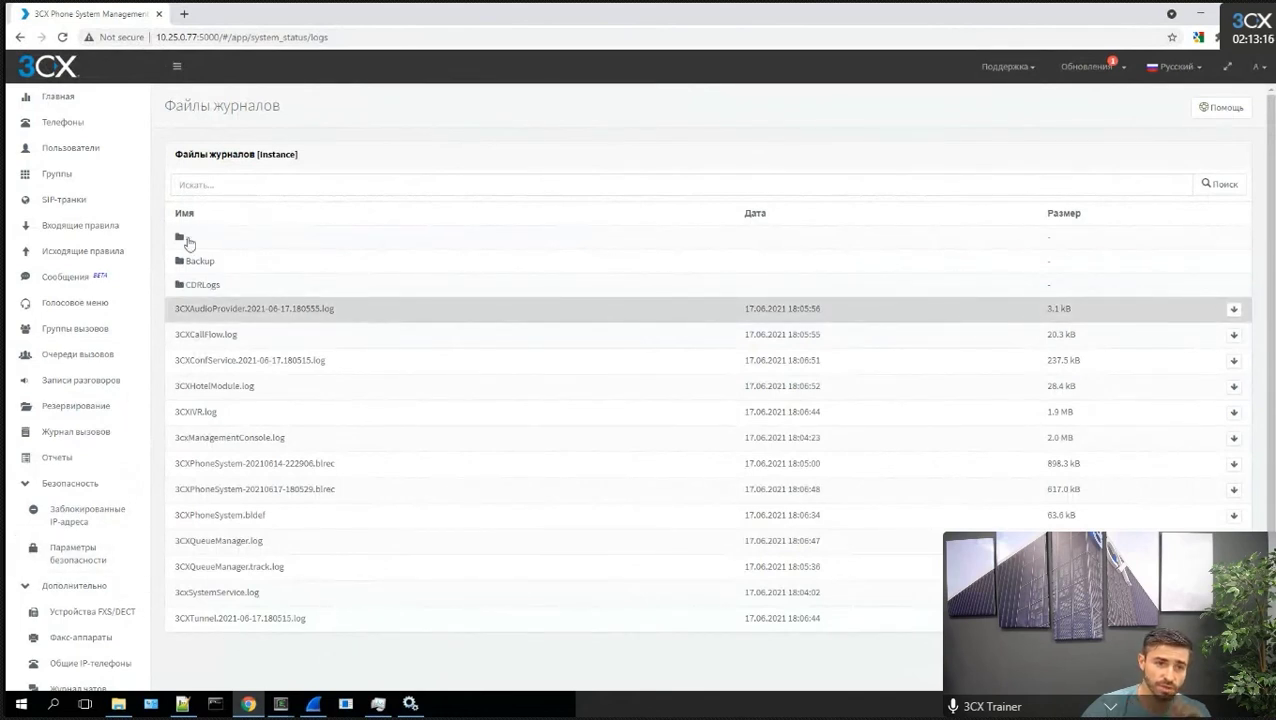
left_click(189, 240)
left_click(197, 262)
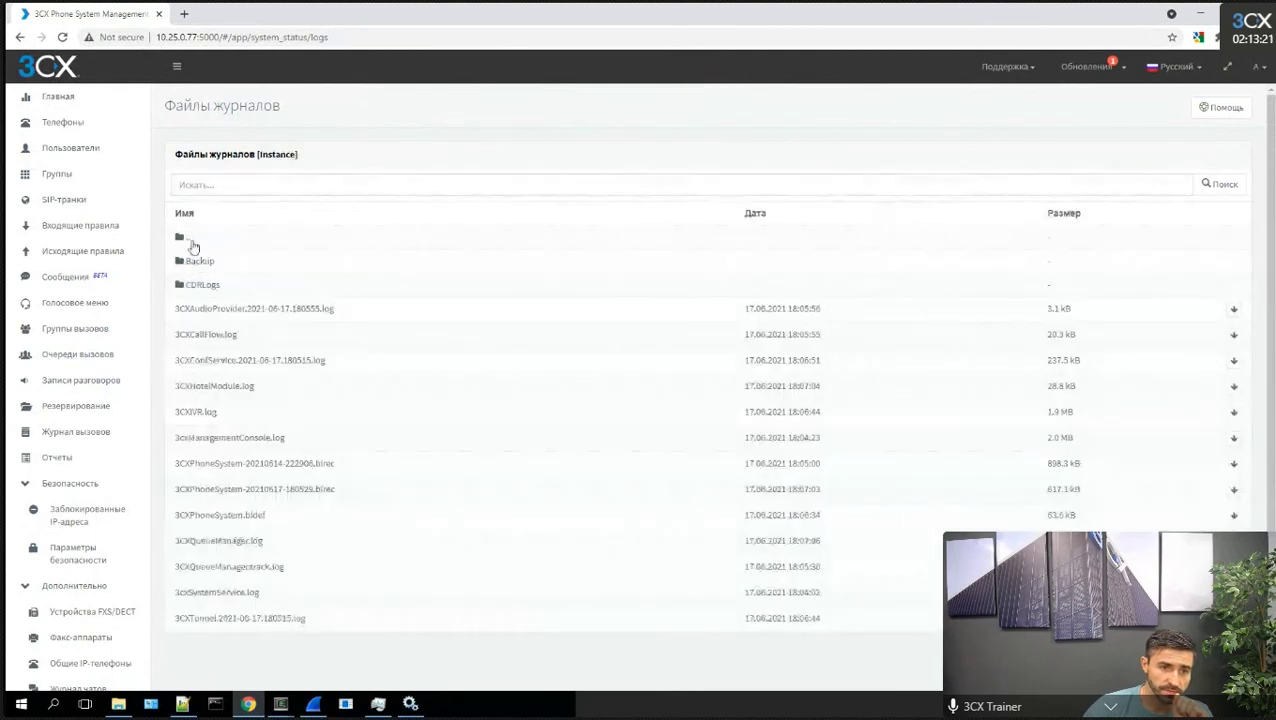
left_click(192, 240)
left_click(200, 262)
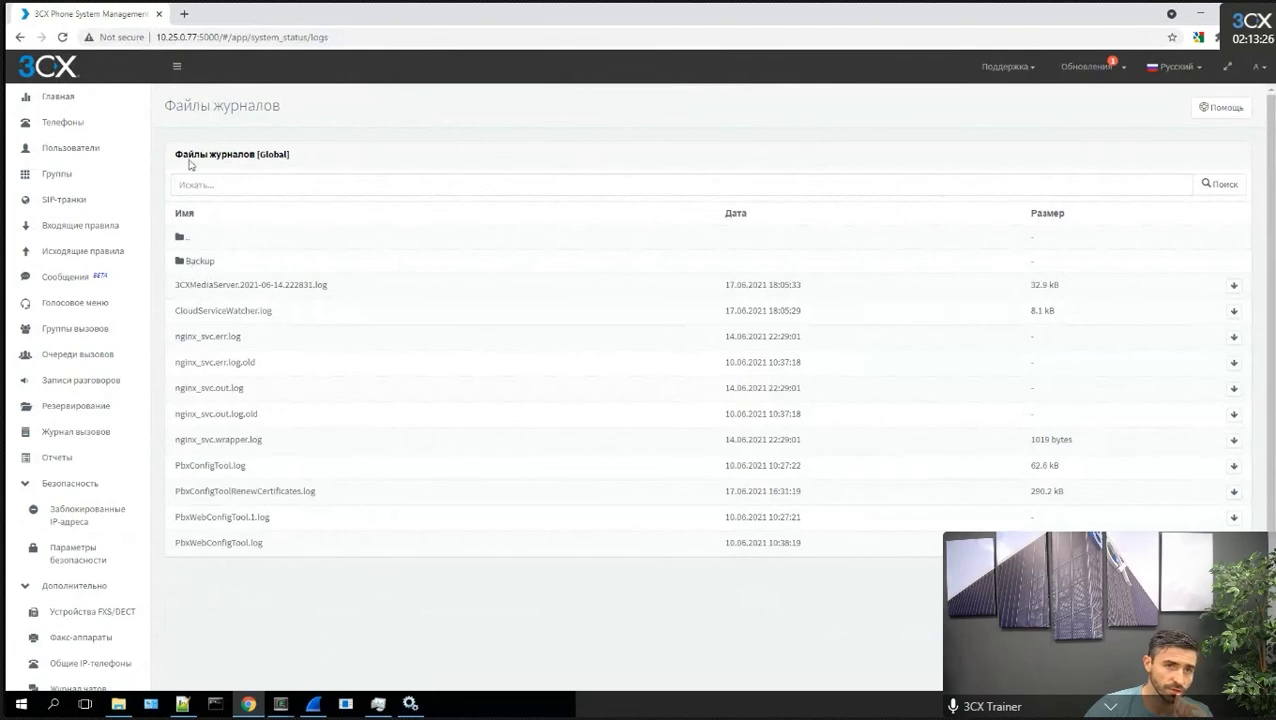
key("alt+Left")
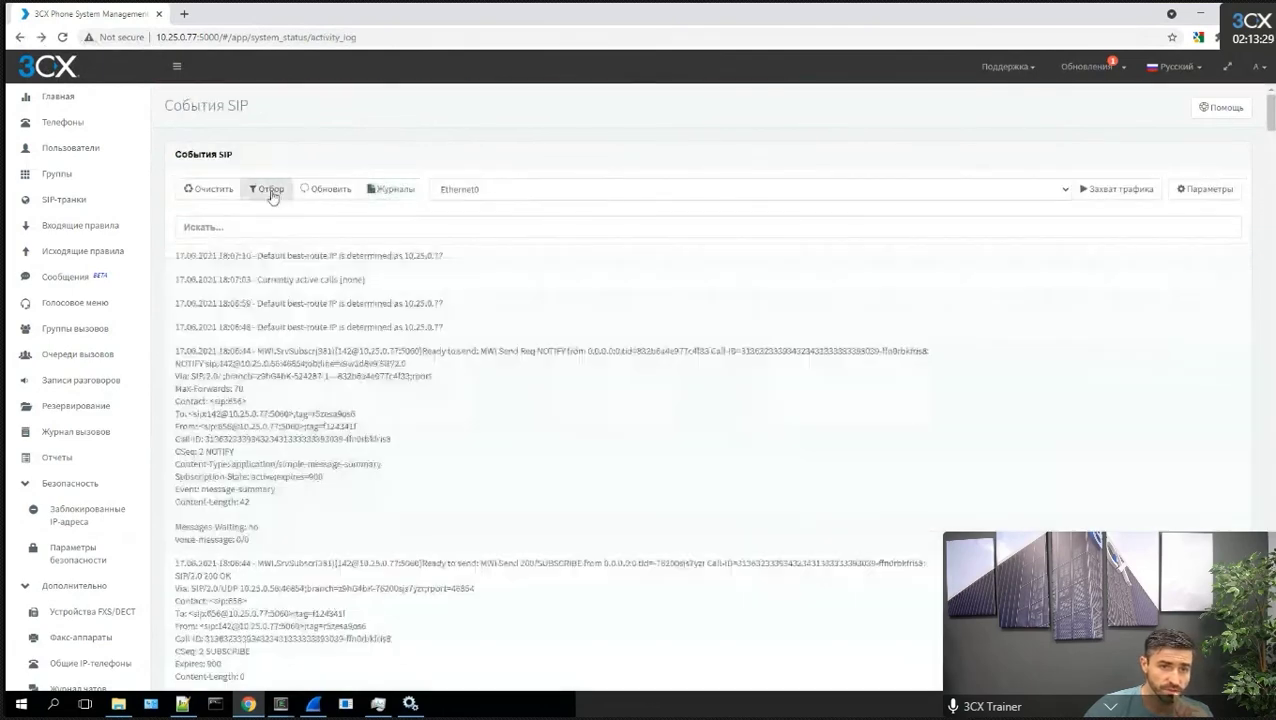
Inspect the Отбор filter's extension and call choices, then cancel it unchanged.
left_click(268, 197)
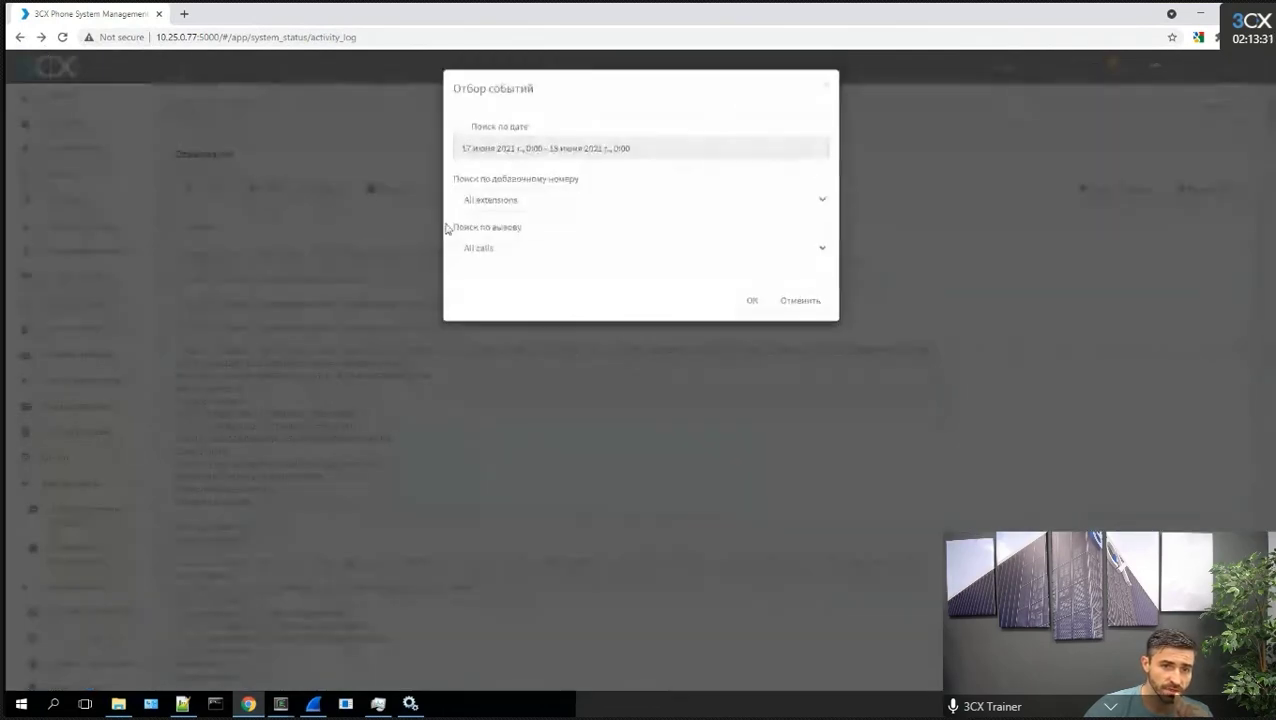
left_click(492, 205)
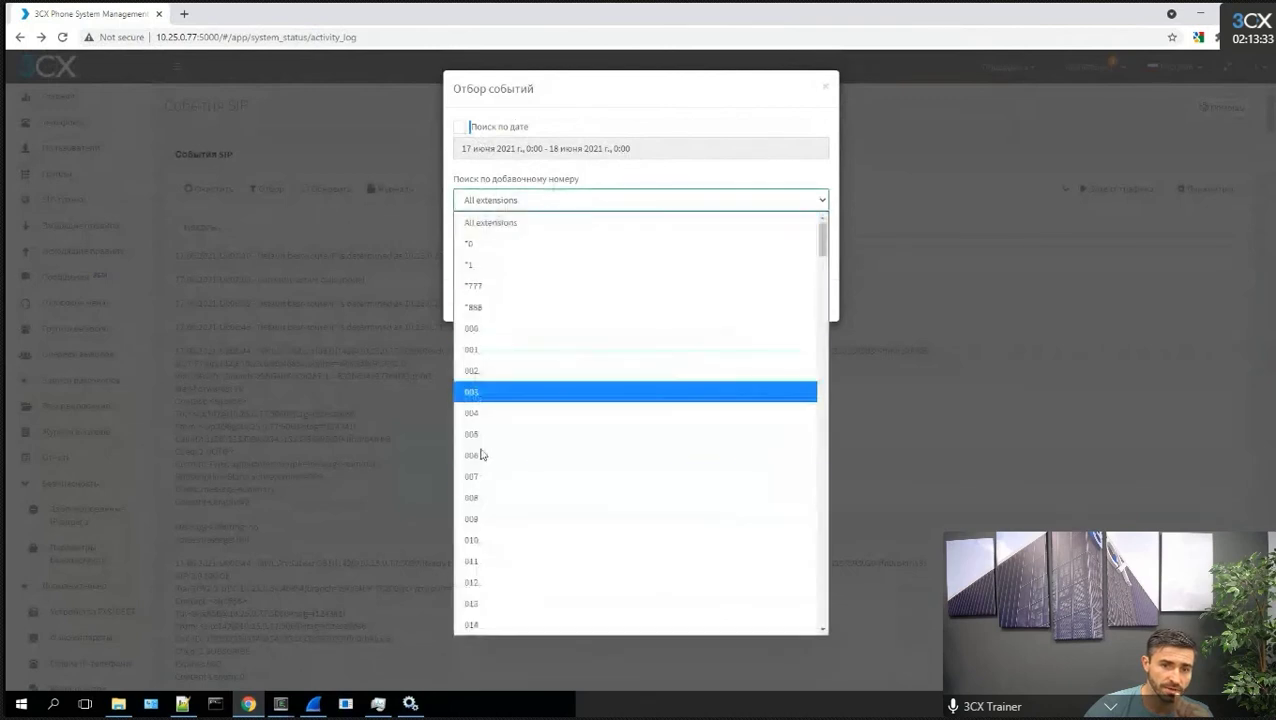
left_click(506, 225)
left_click(490, 248)
left_click(500, 251)
left_click(495, 252)
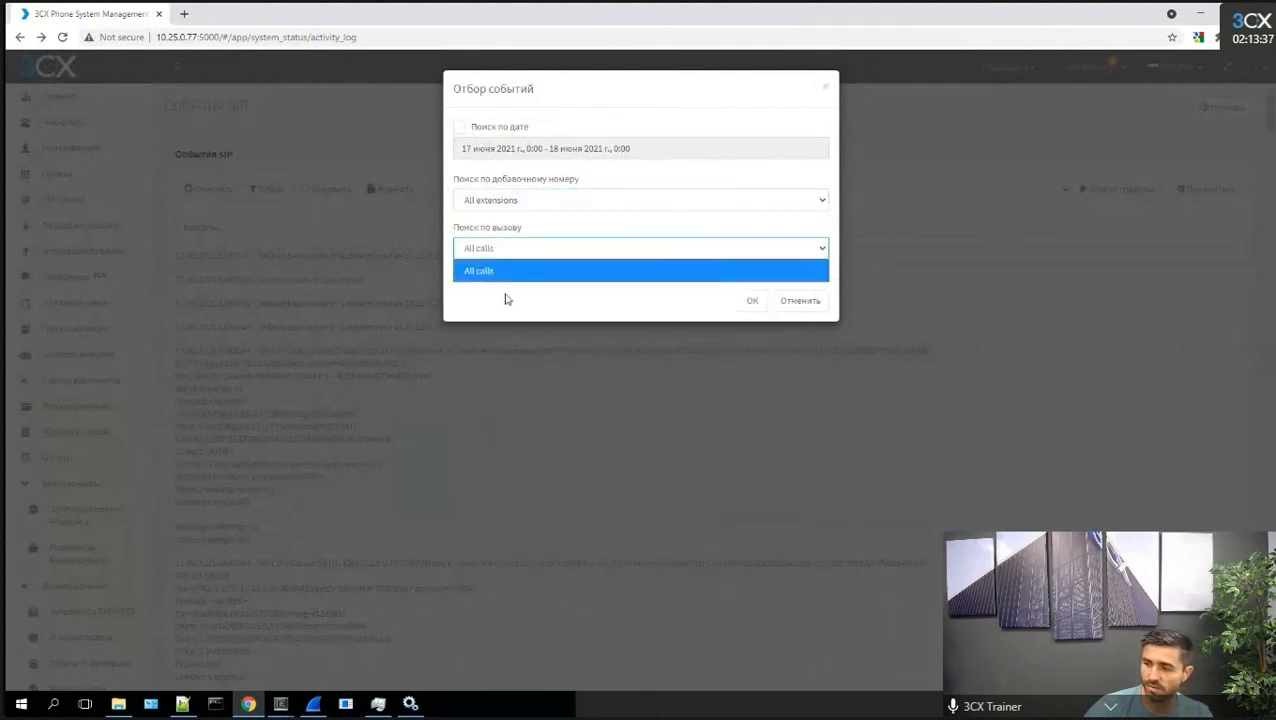
left_click(575, 280)
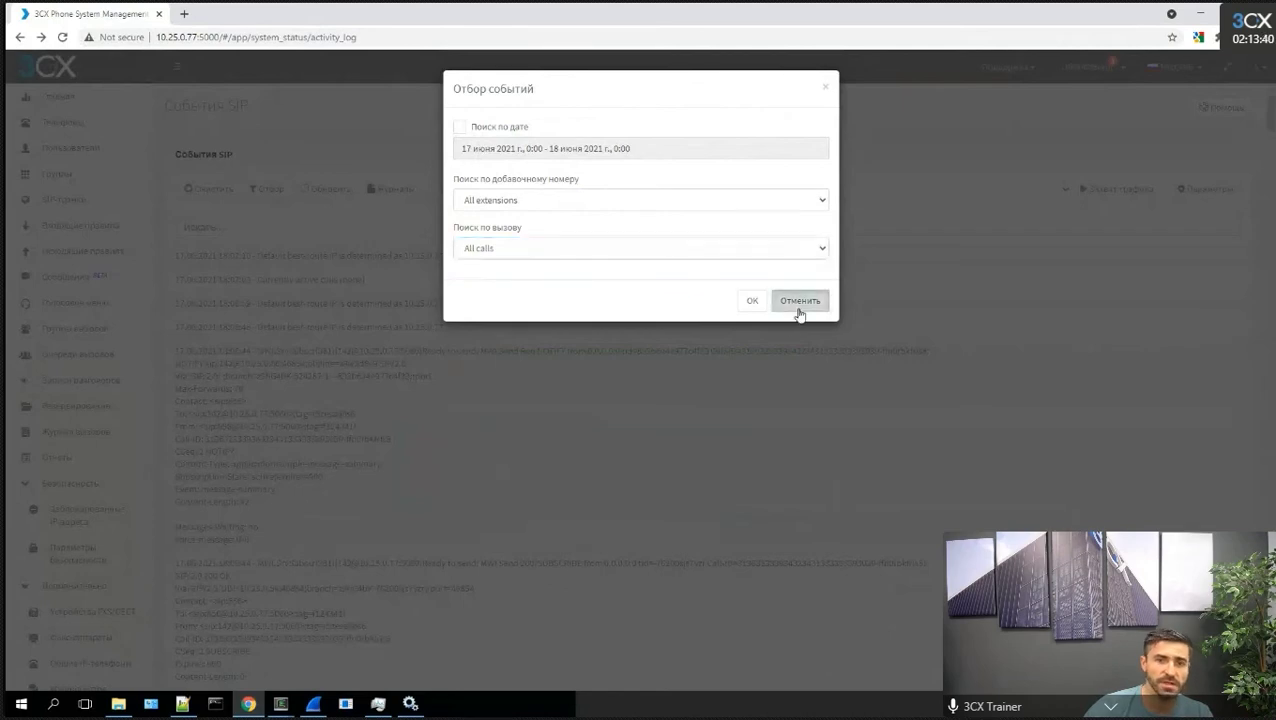
left_click(797, 304)
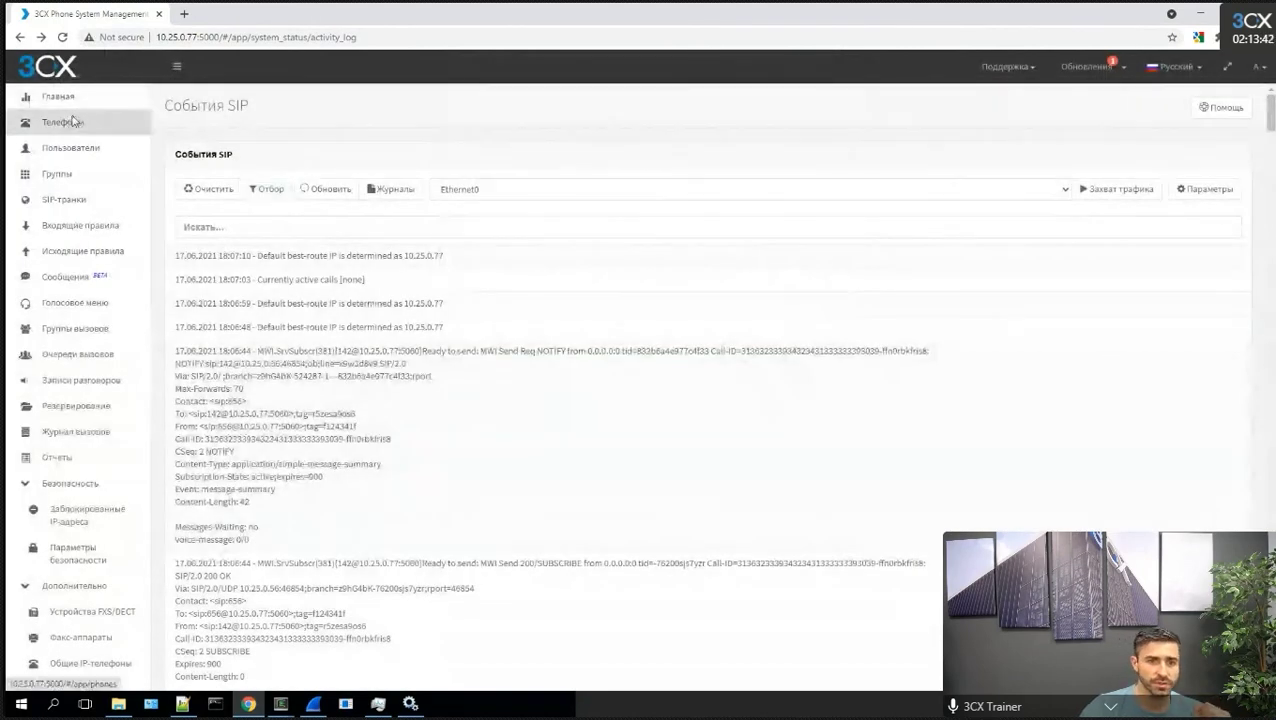
Switch the SIP events capture interface from Ethernet0 to Все интерфейсы.
left_click(72, 123)
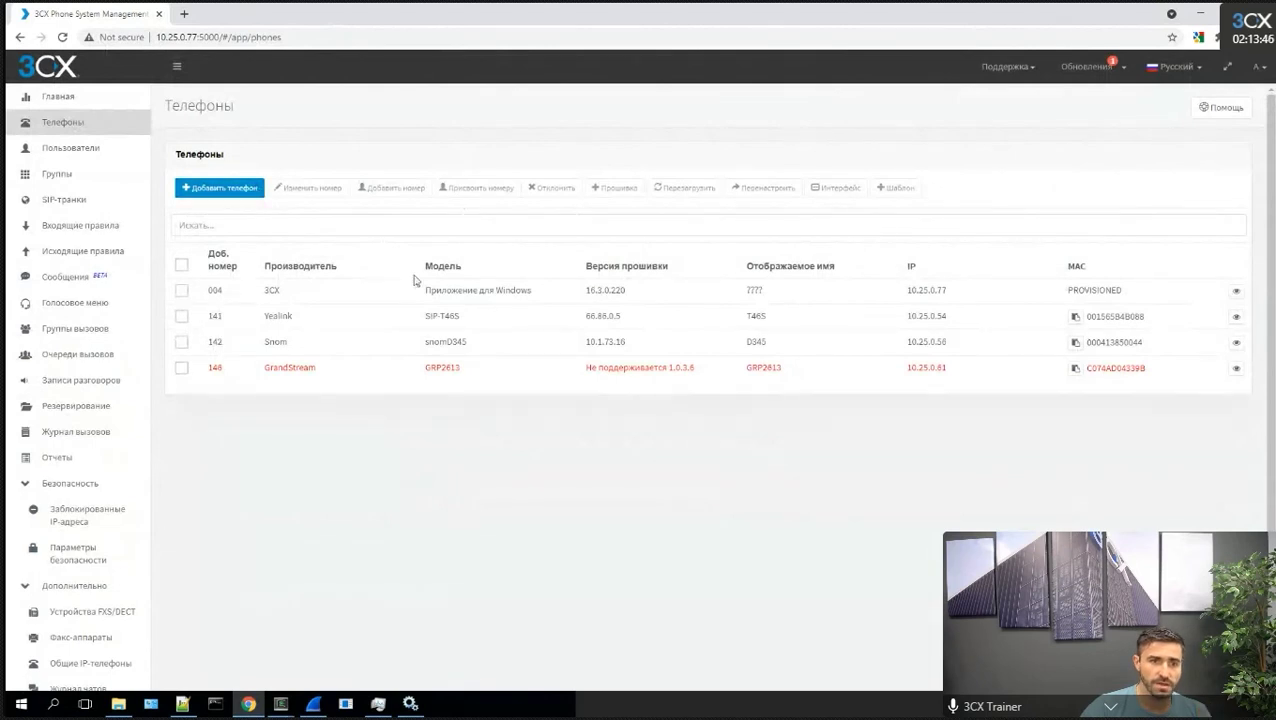
left_click(95, 100)
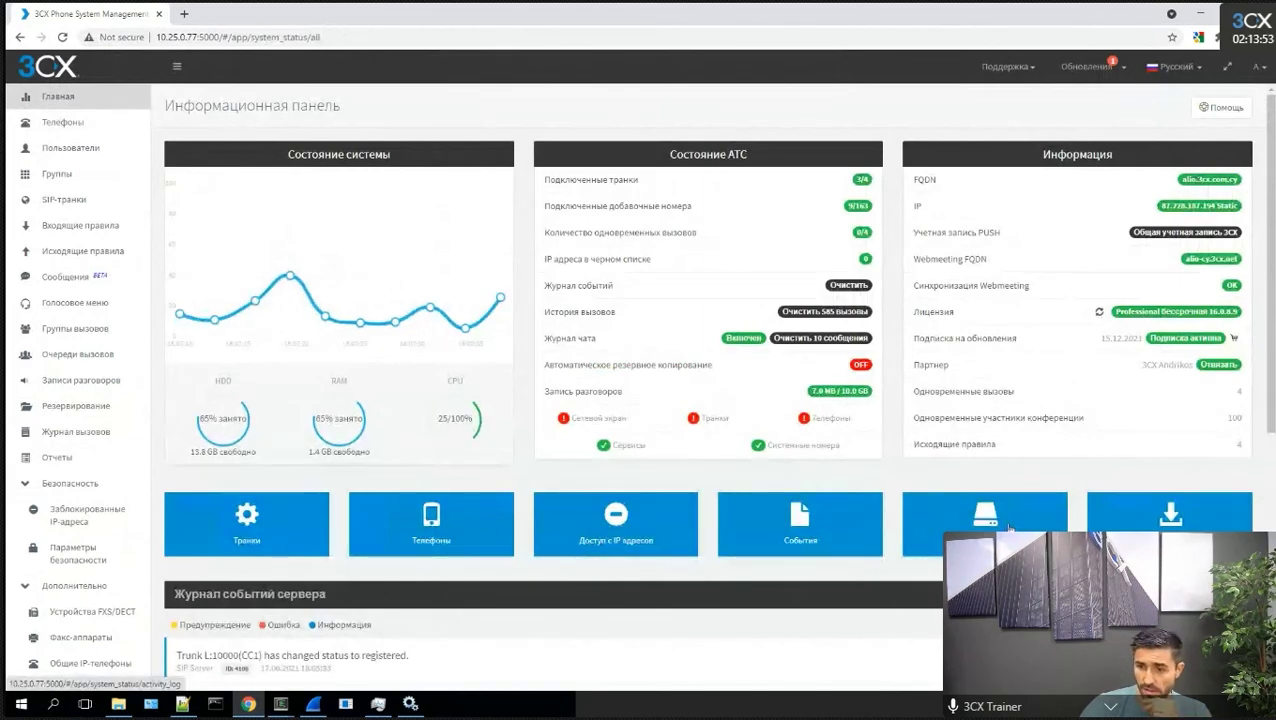
left_click(988, 524)
left_click(962, 190)
left_click(494, 214)
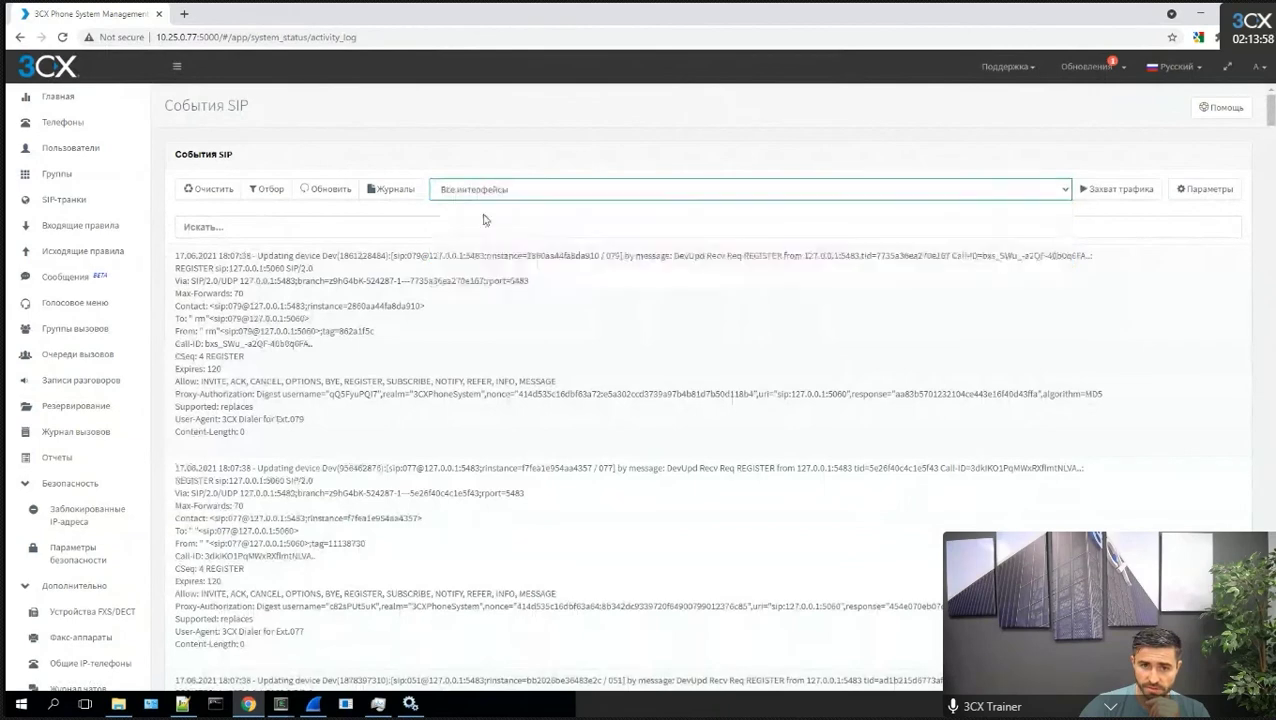
Start a Захват трафика capture, let it run briefly, then stop it with Остановить.
left_click(1107, 190)
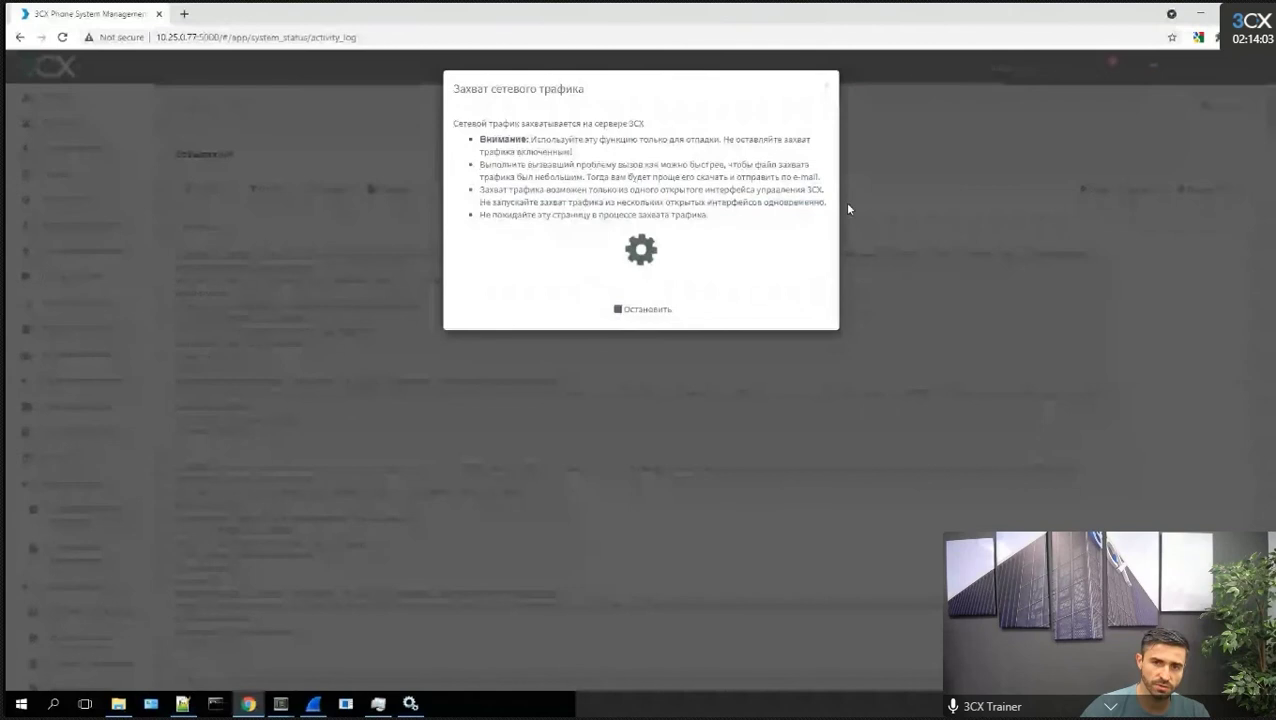
left_click(312, 704)
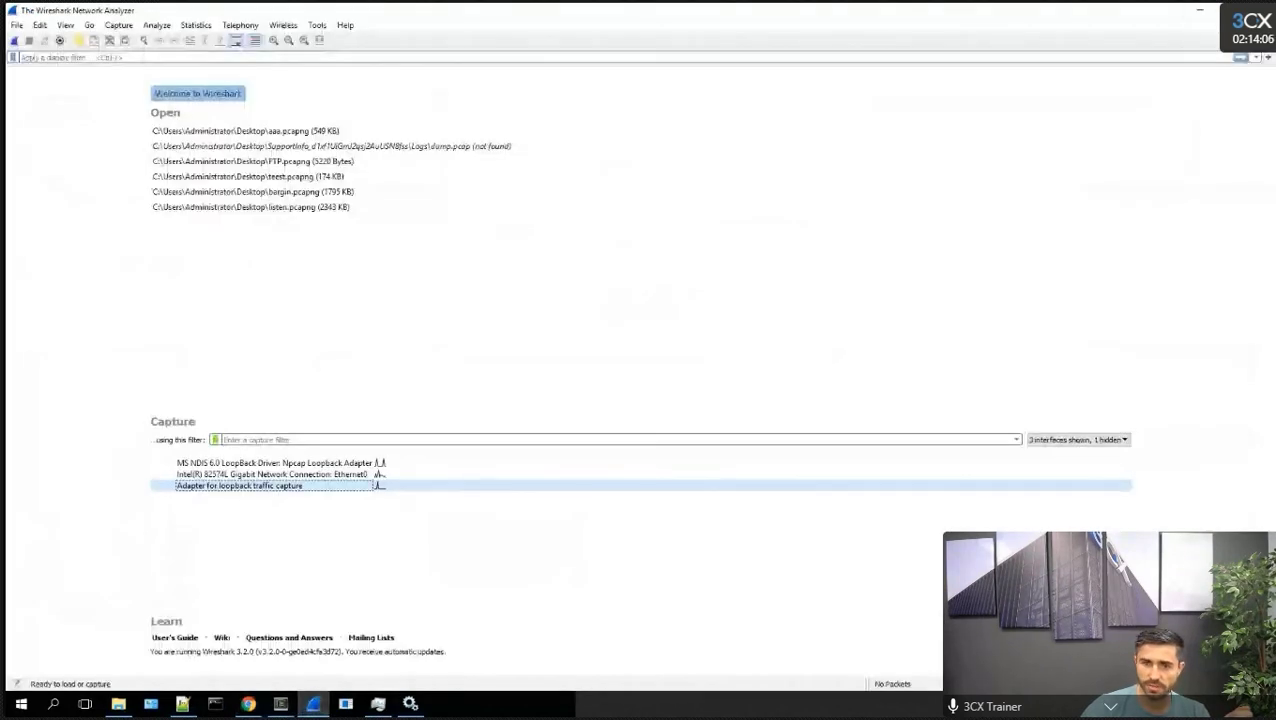
left_click(312, 704)
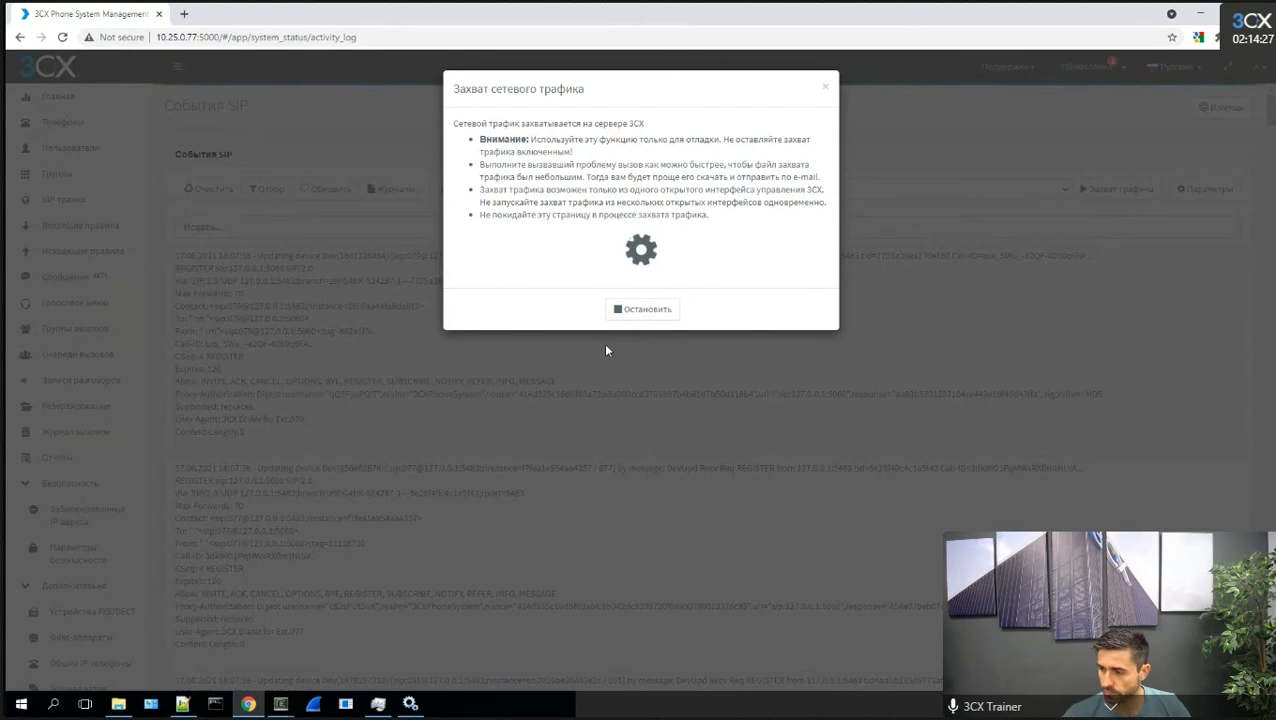
left_click(659, 312)
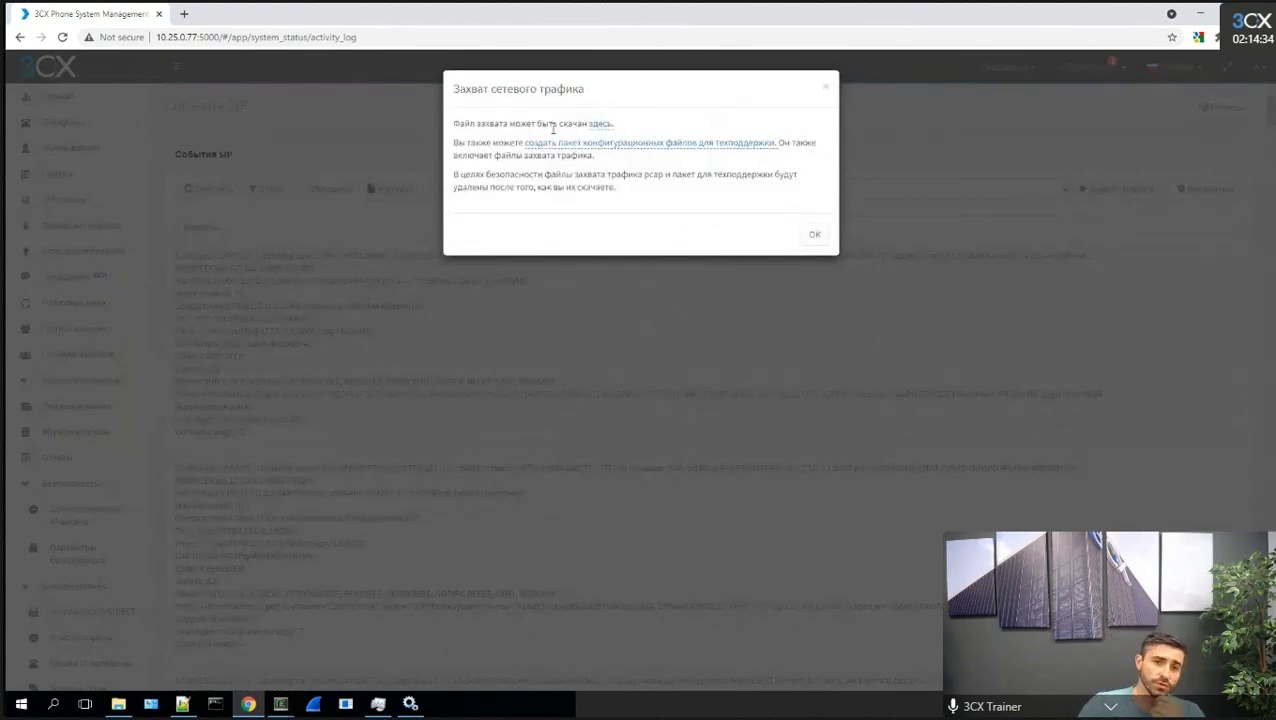
Launch support package creation from the Capture Traffic dialog link and dismiss the started notice.
left_click_drag(458, 124, 614, 127)
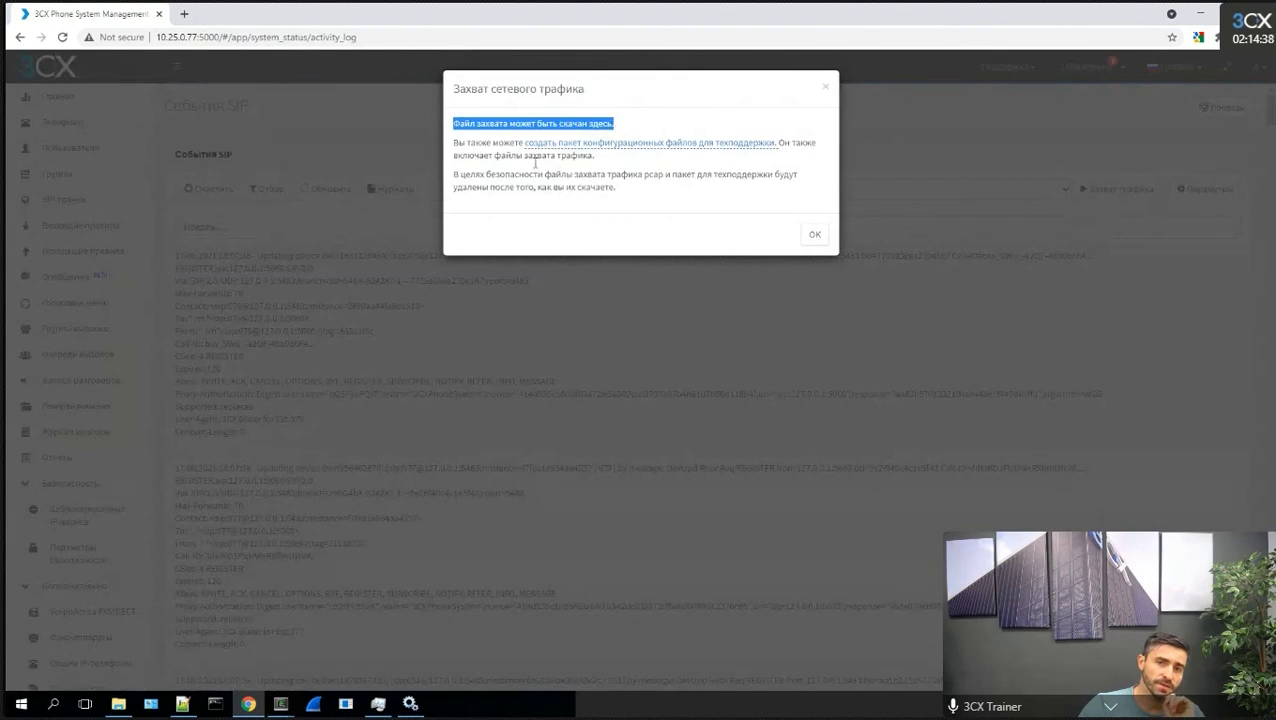
triple_click(462, 144)
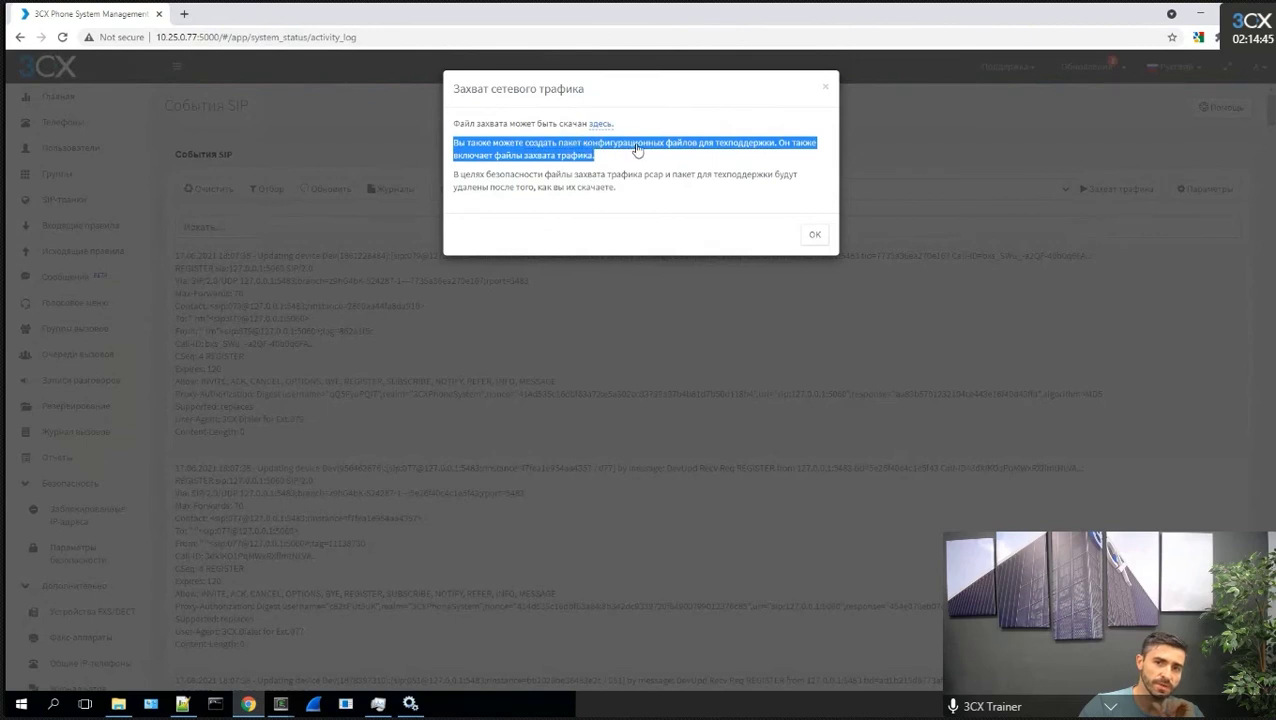
left_click(666, 149)
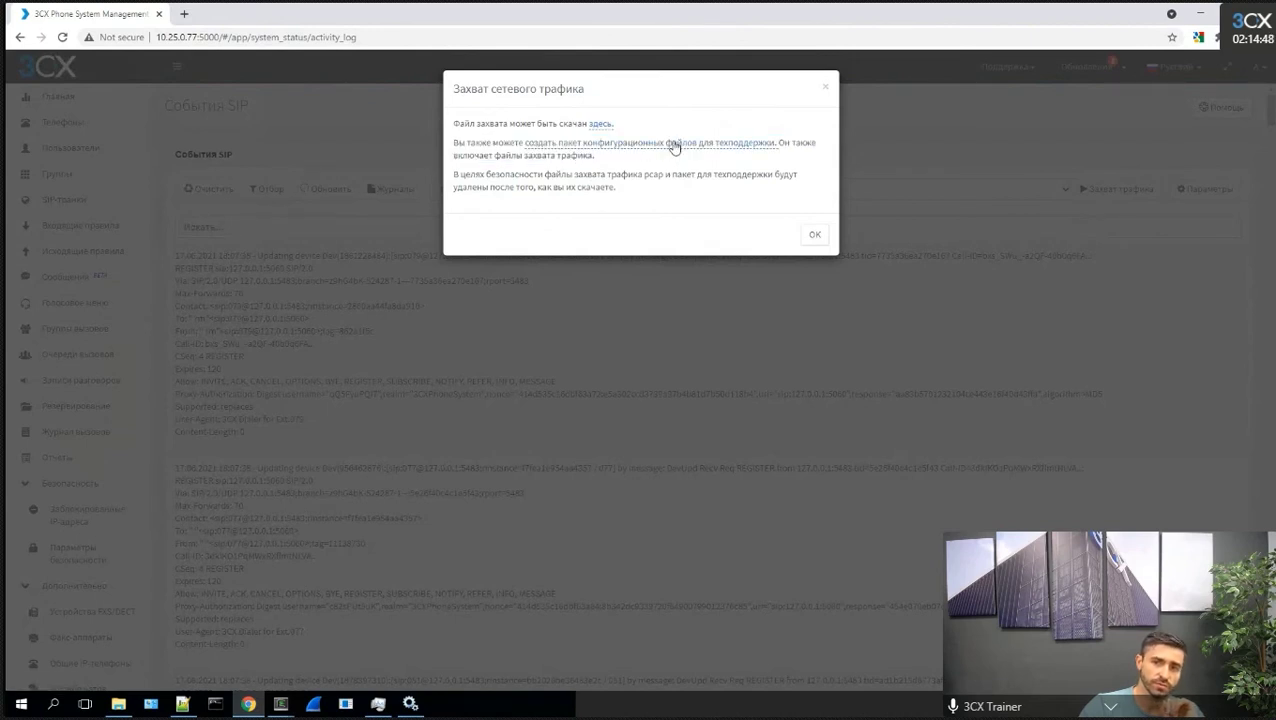
left_click_drag(668, 146, 763, 171)
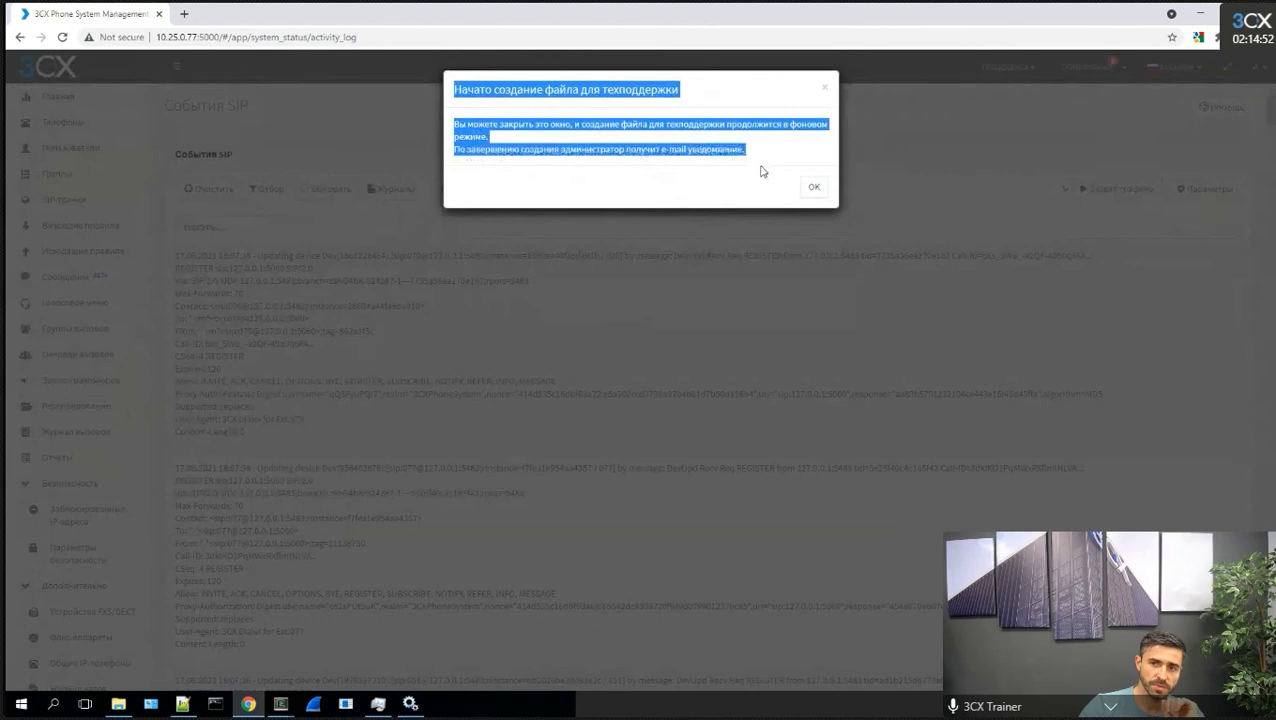
left_click(812, 188)
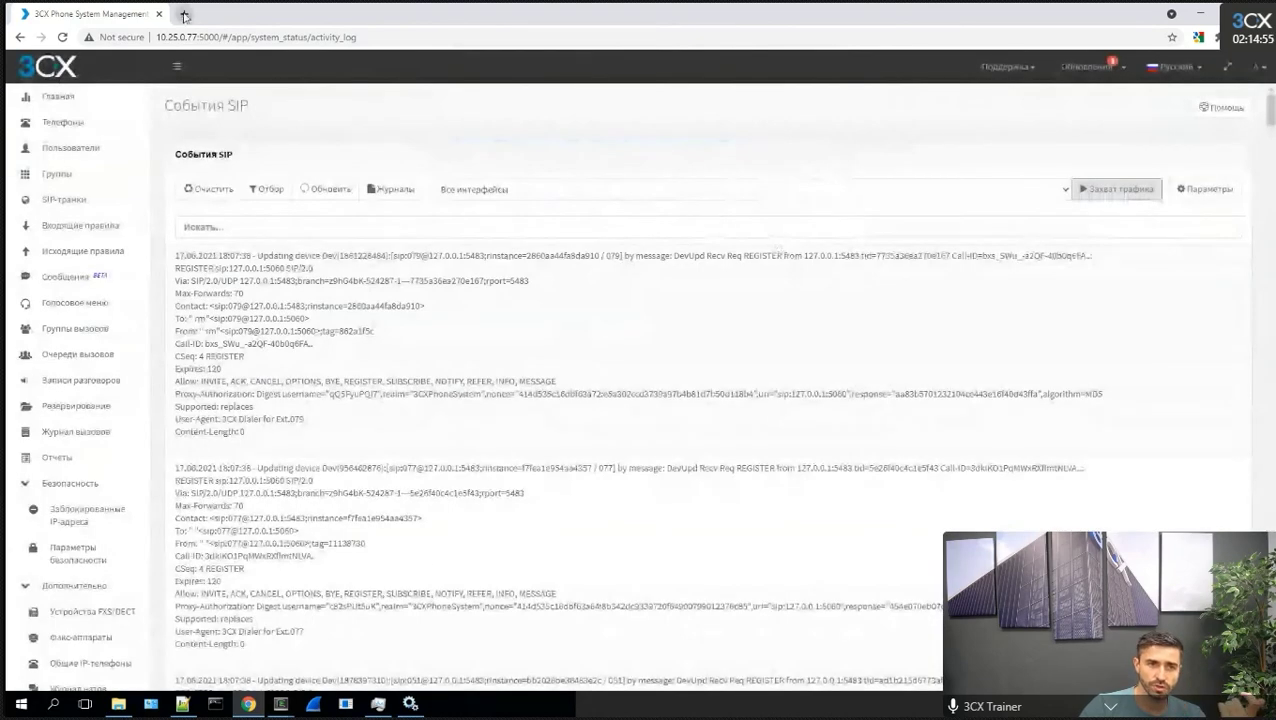
left_click(184, 14)
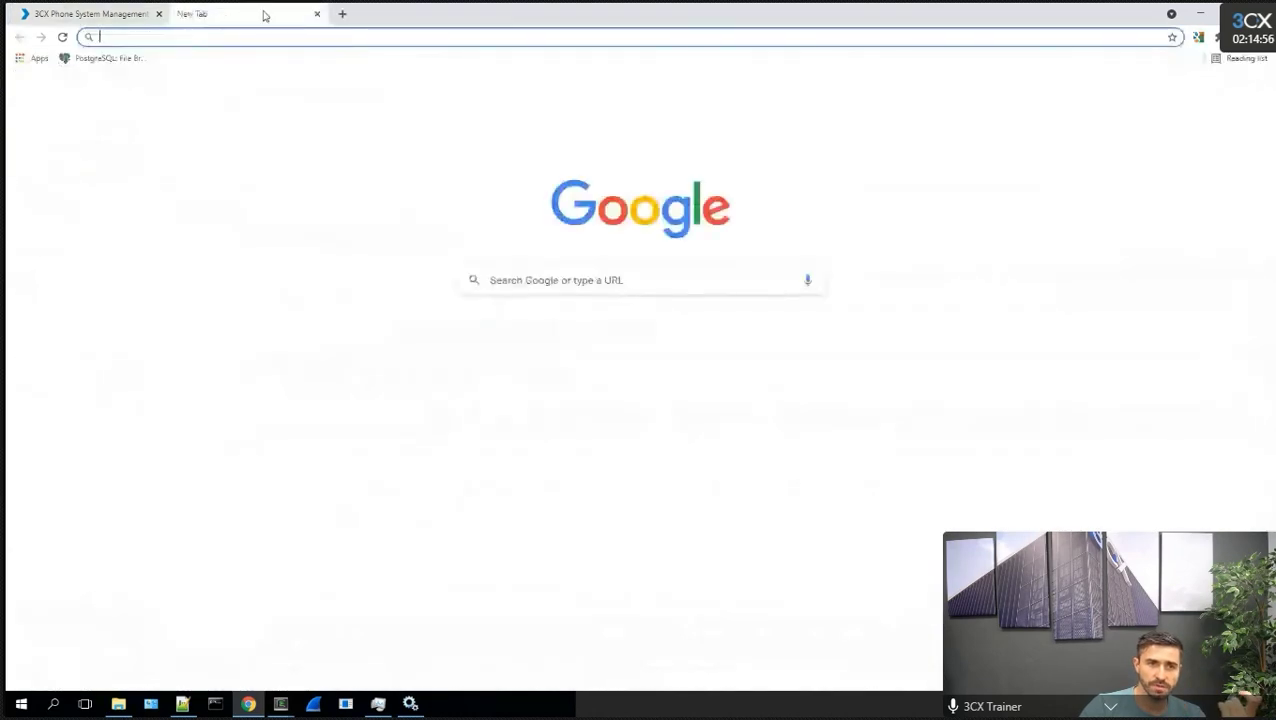
Open the '3CX Notification: SupportInfo Successful' email in Gmail with its package download link.
left_click(314, 14)
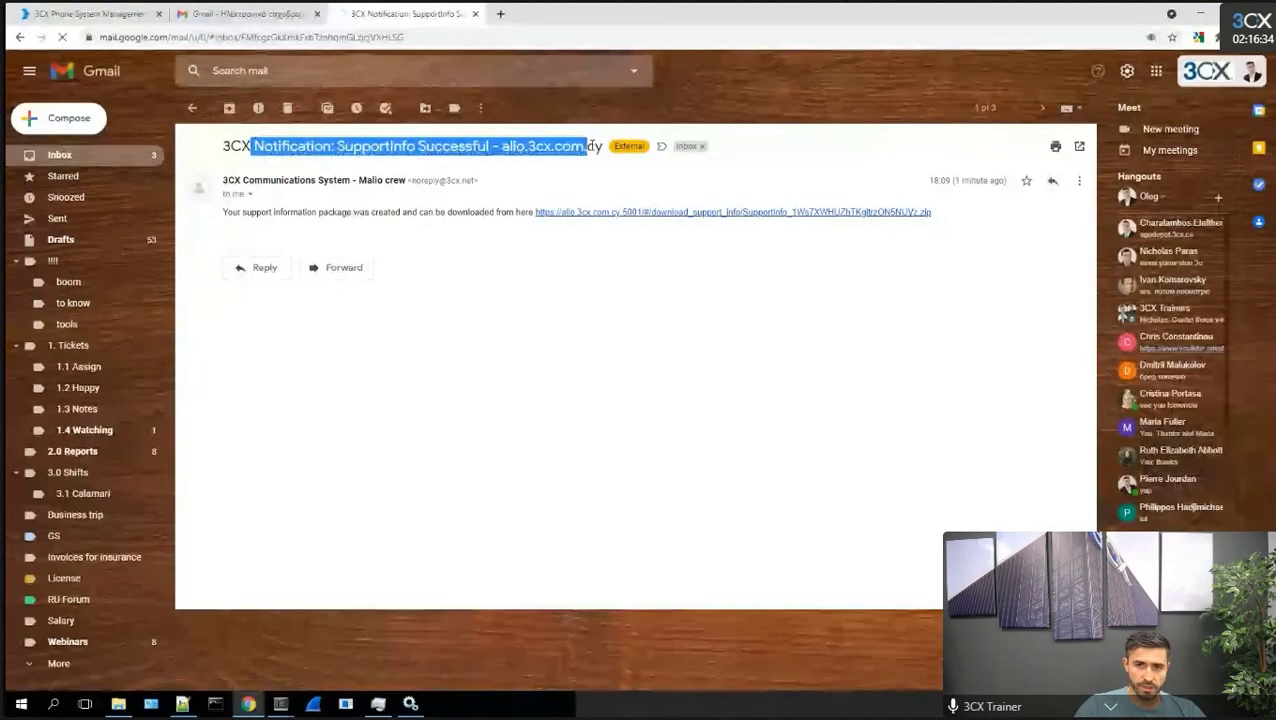
left_click_drag(584, 146, 600, 146)
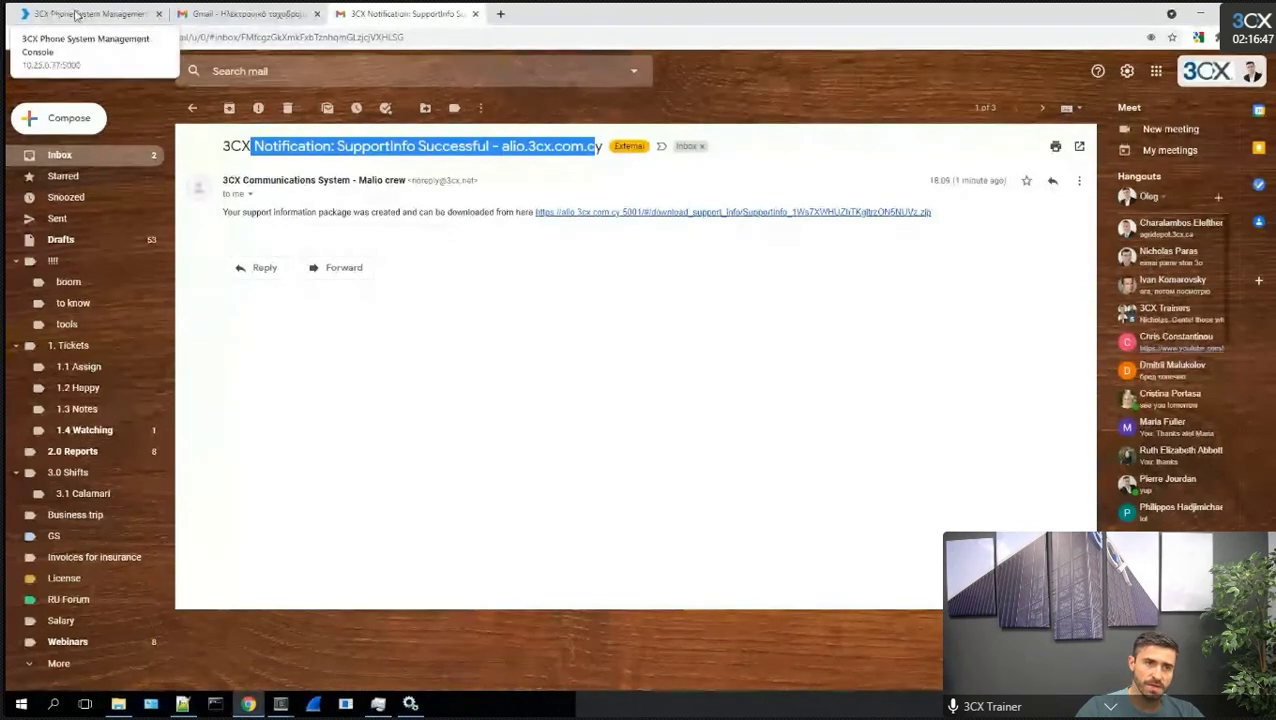
left_click(76, 14)
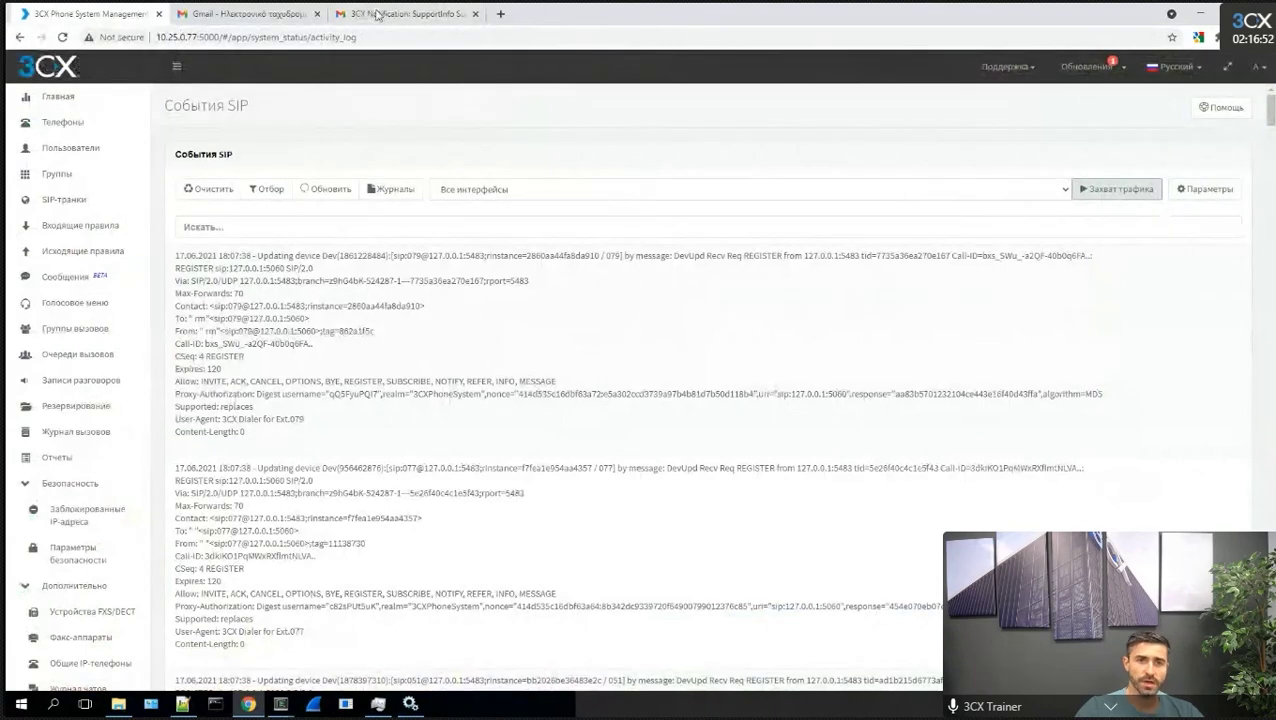
left_click(426, 24)
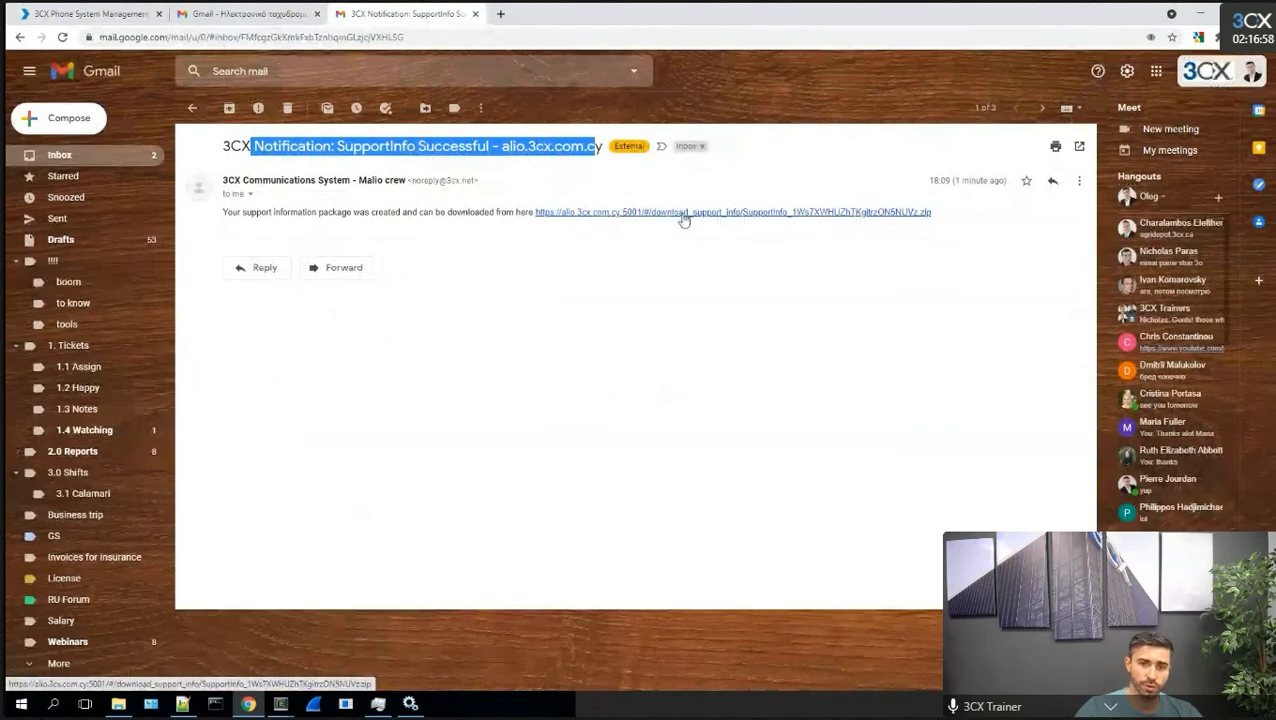
Navigate File Explorer through ProgramData\3CX\Instance1\Data into the WebSitesTemp folder.
left_click(118, 704)
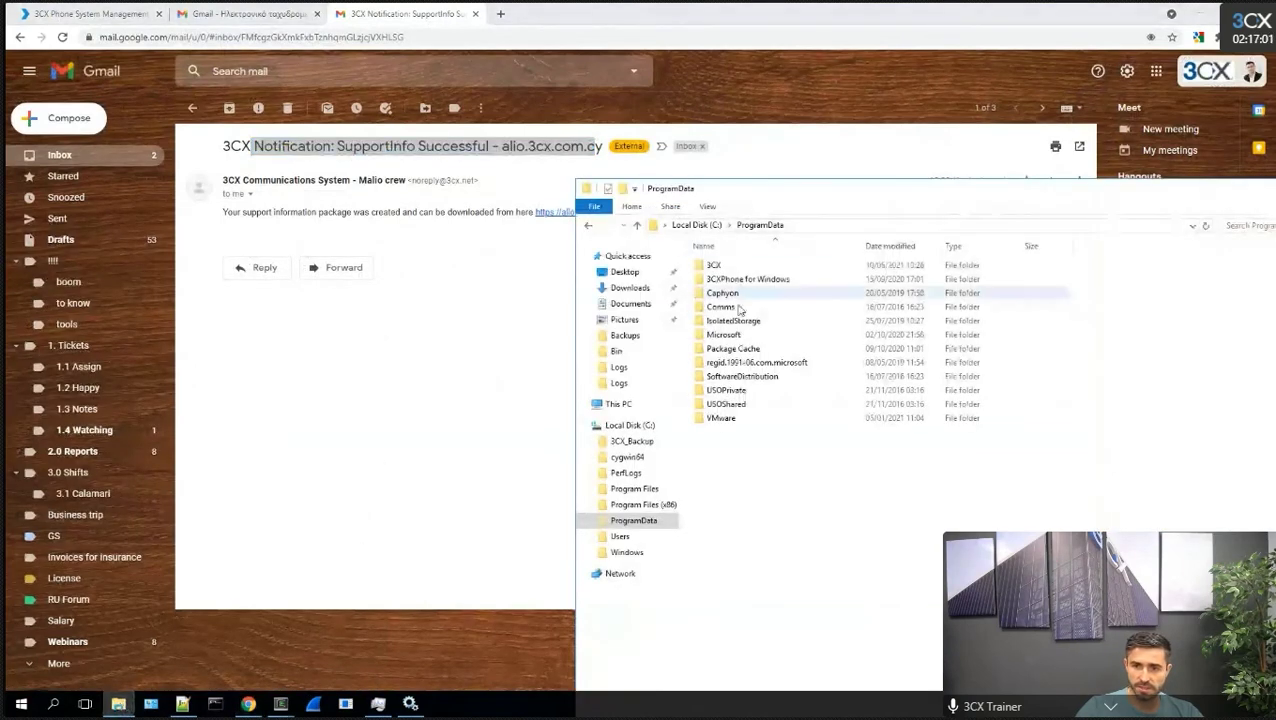
left_click_drag(812, 193, 592, 281)
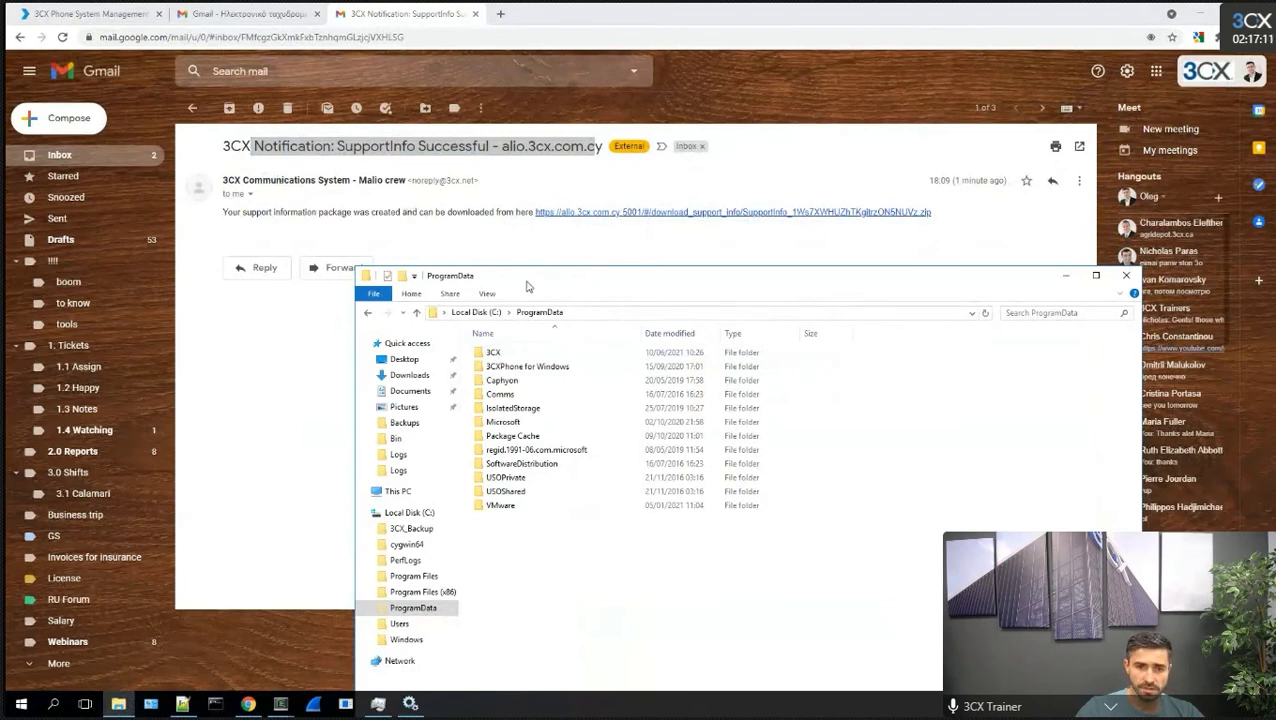
left_click_drag(528, 287, 459, 262)
double_click(424, 328)
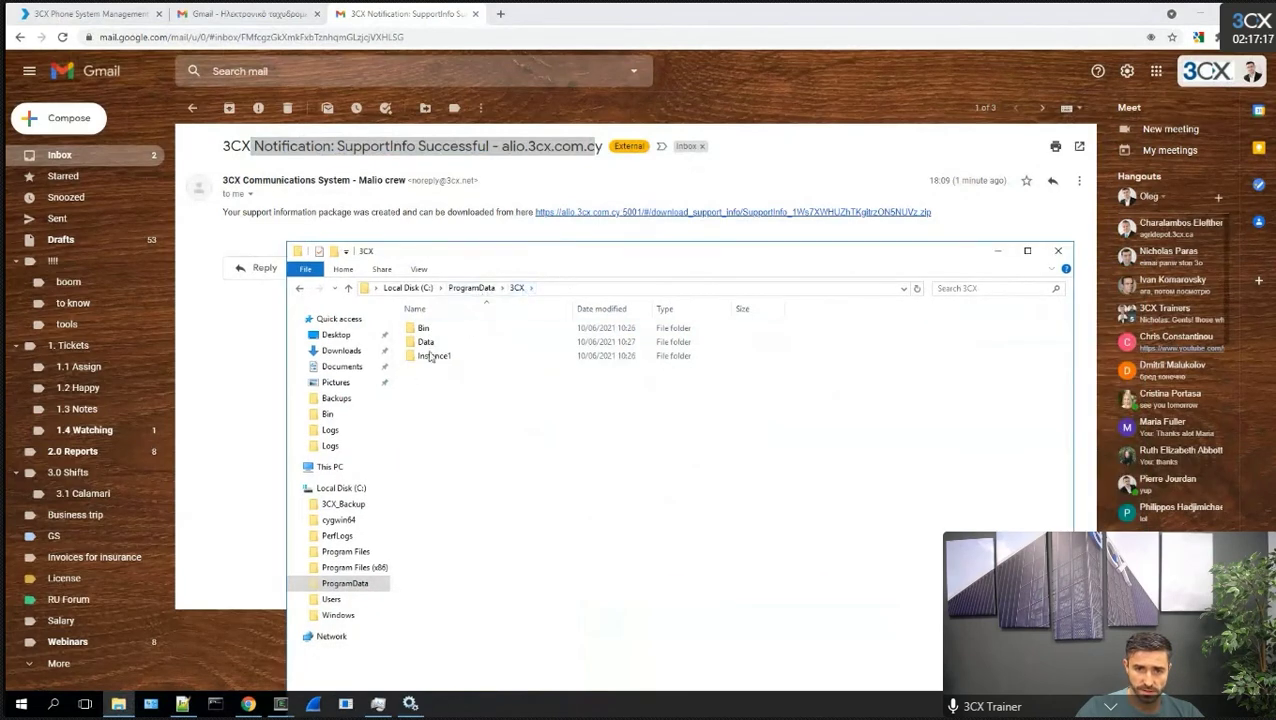
double_click(431, 356)
double_click(433, 342)
left_click(440, 468)
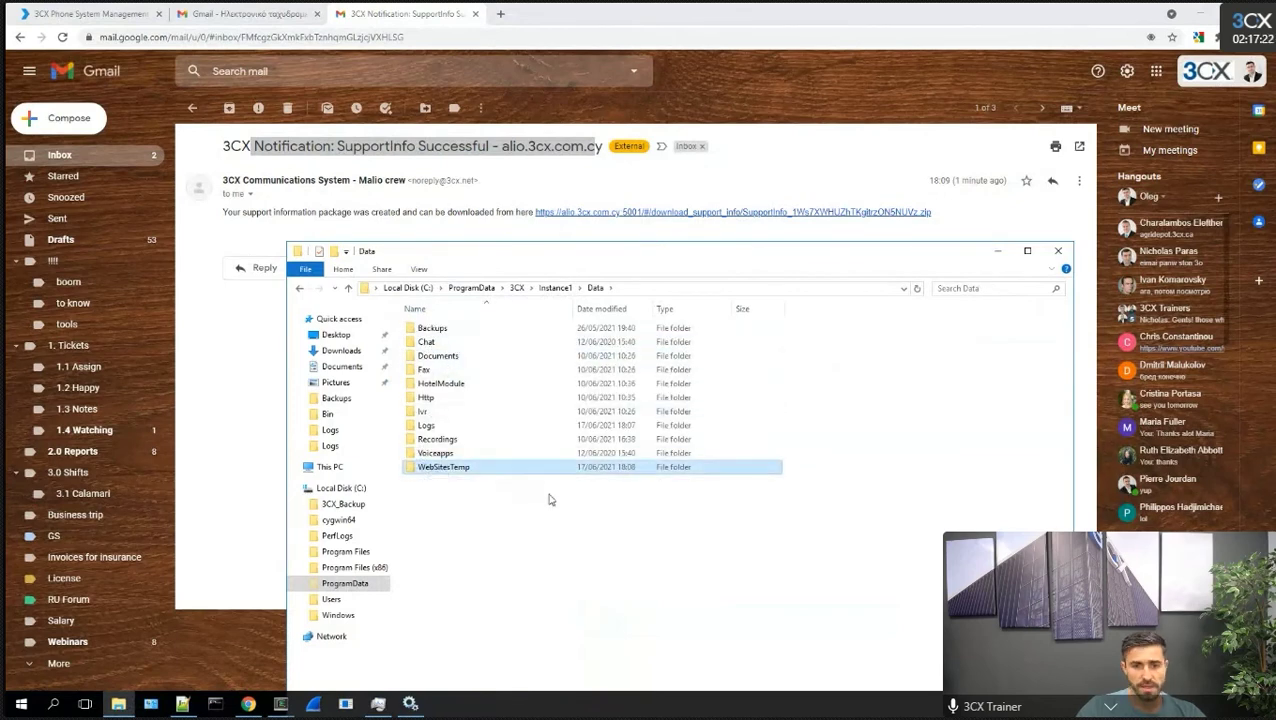
double_click(464, 470)
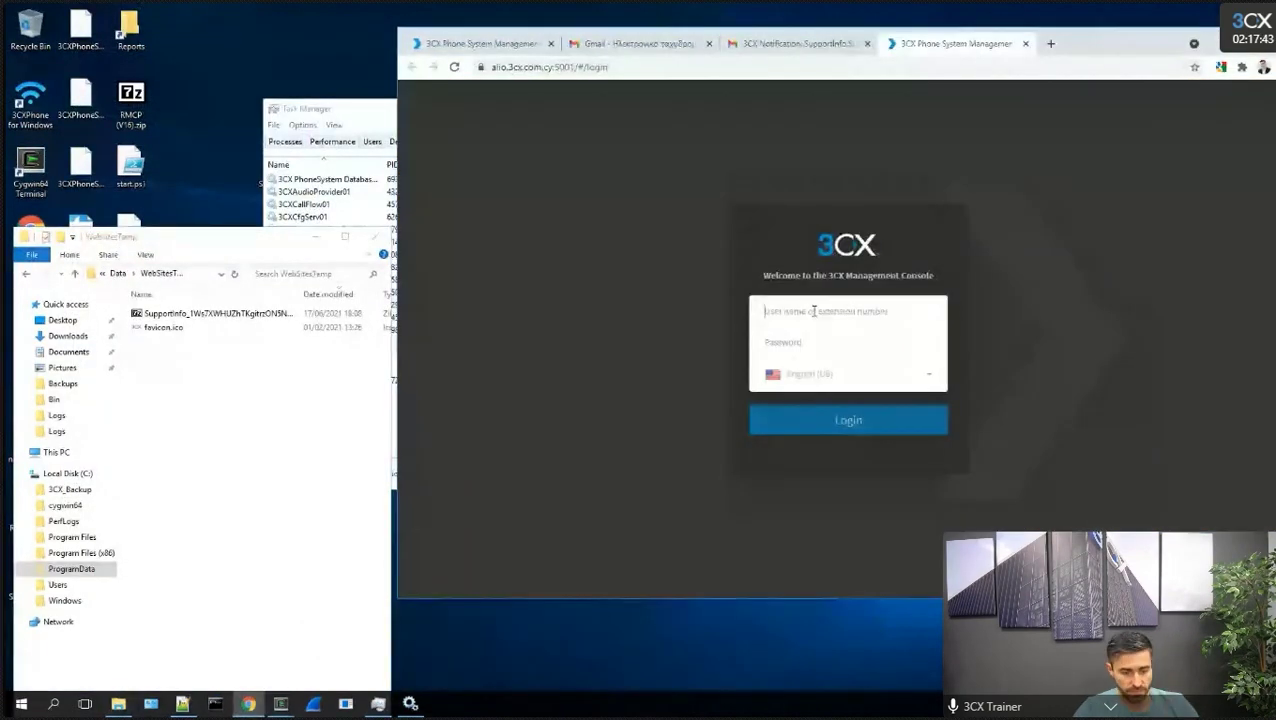
Log in to the 3CX console with the admin username and password.
type("adminski")
key("Tab")
type("**")
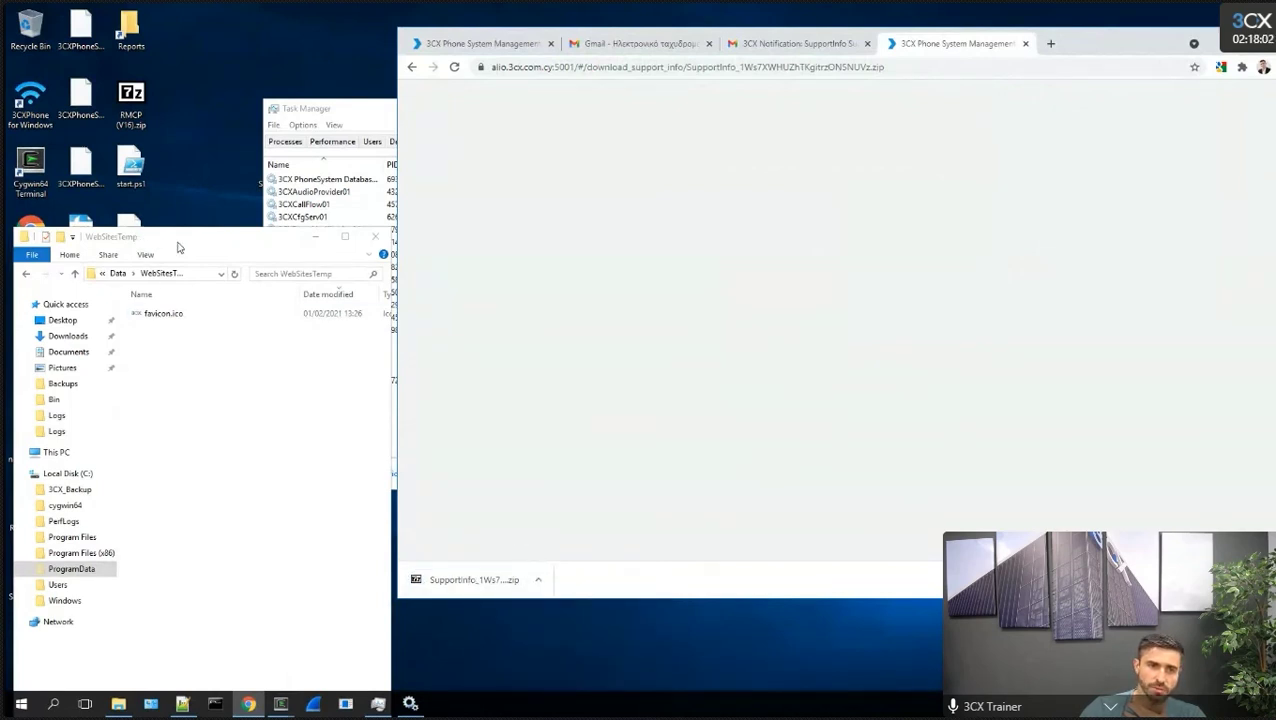
Download the SupportInfo zip and move it from Downloads onto the desktop.
left_click_drag(195, 247, 691, 158)
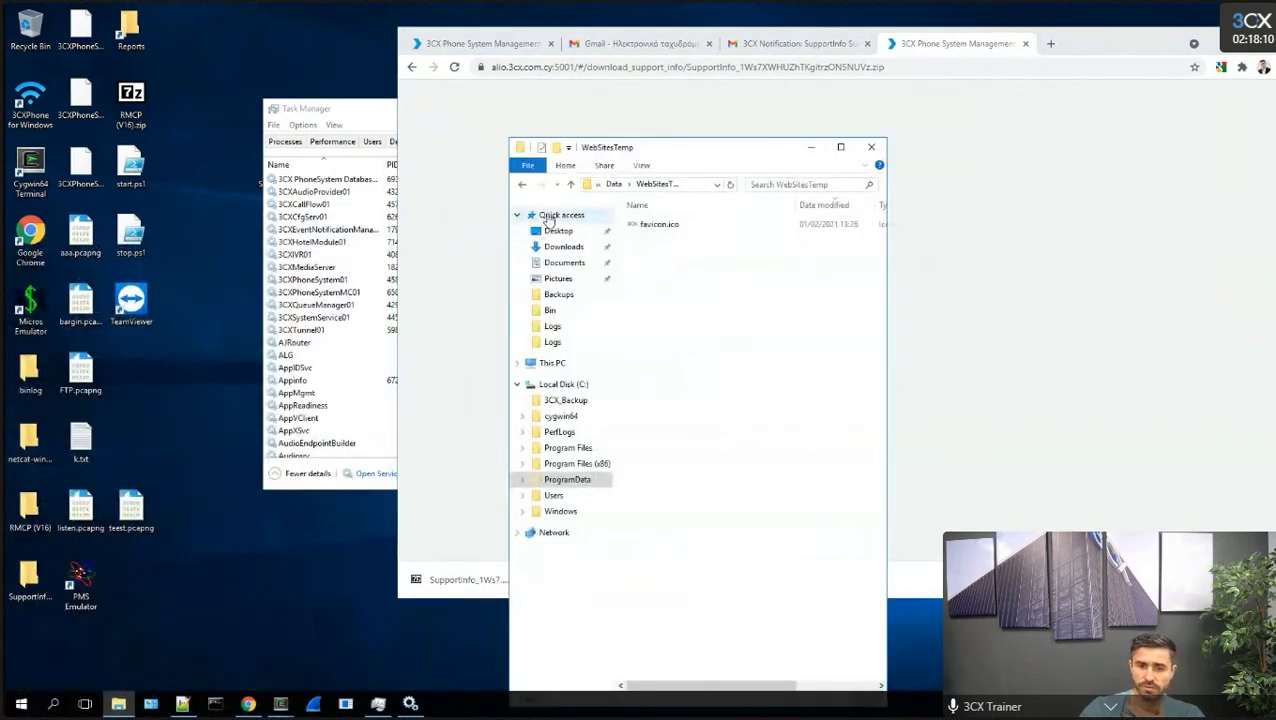
left_click(478, 580)
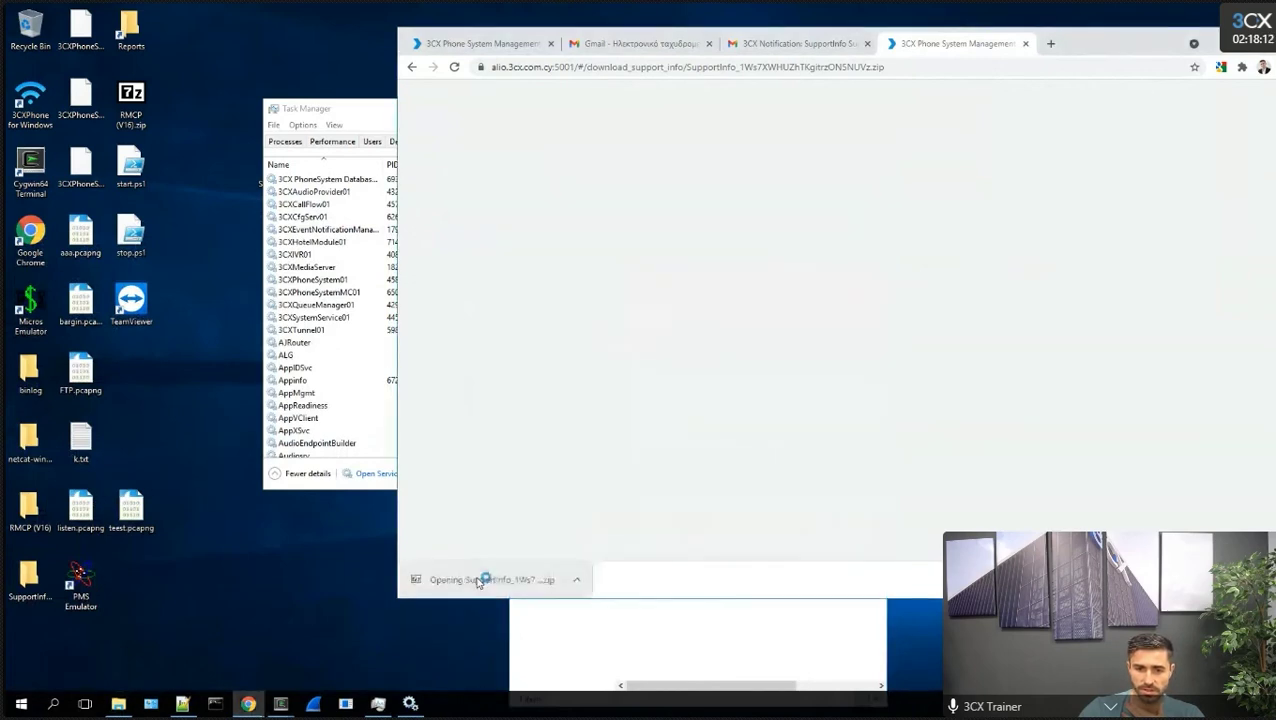
left_click(960, 12)
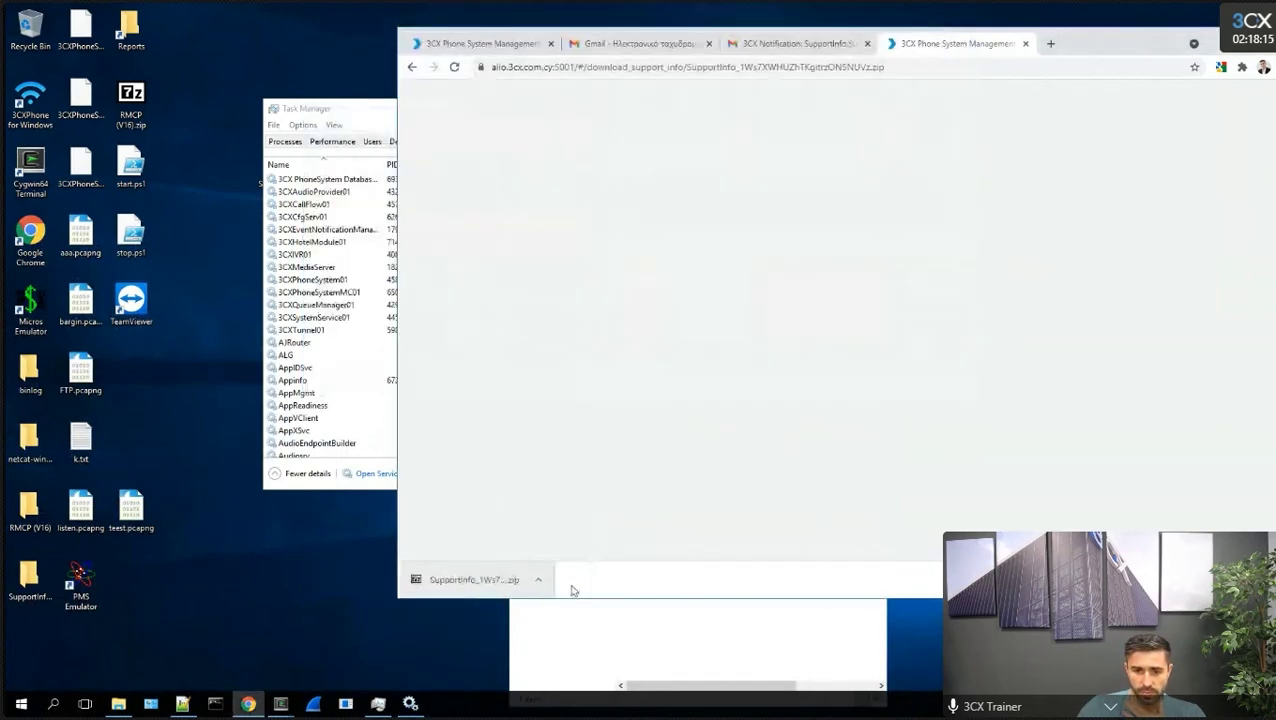
left_click(538, 580)
left_click(590, 530)
left_click_drag(672, 369, 213, 416)
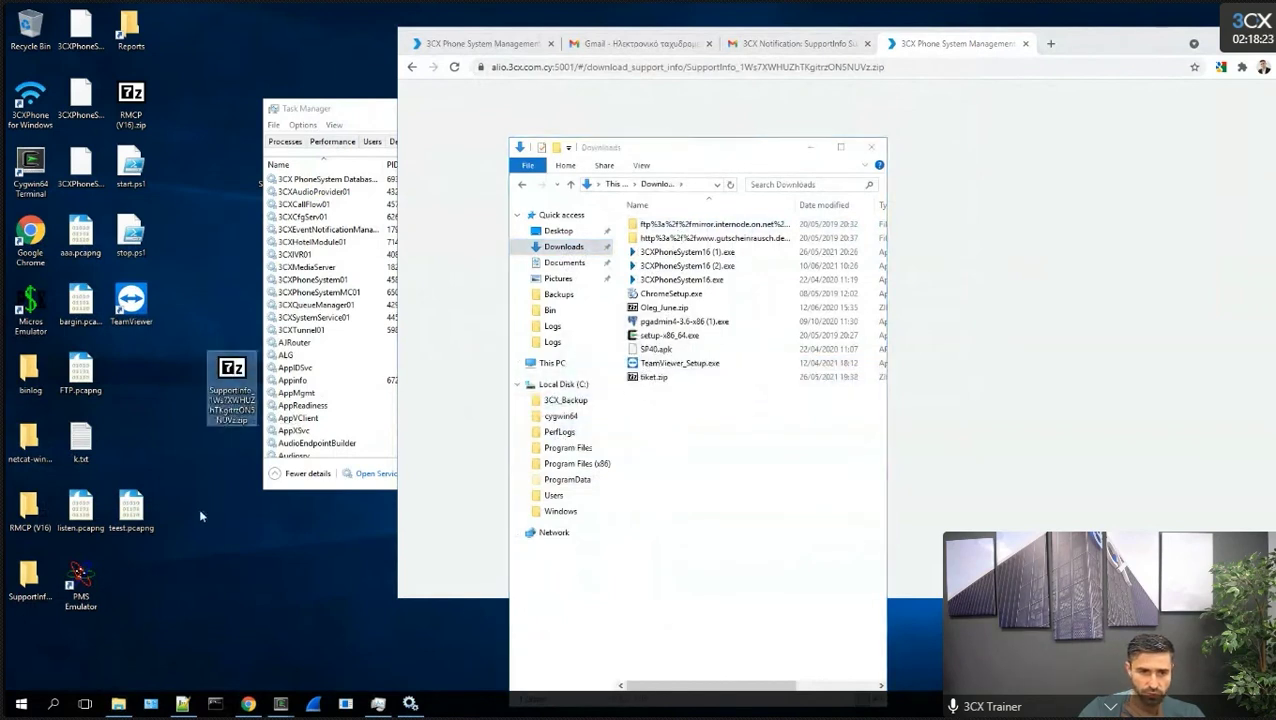
Browse the SupportInfo zip in 7-Zip and locate dump.pcap in its Logs folder.
double_click(231, 390)
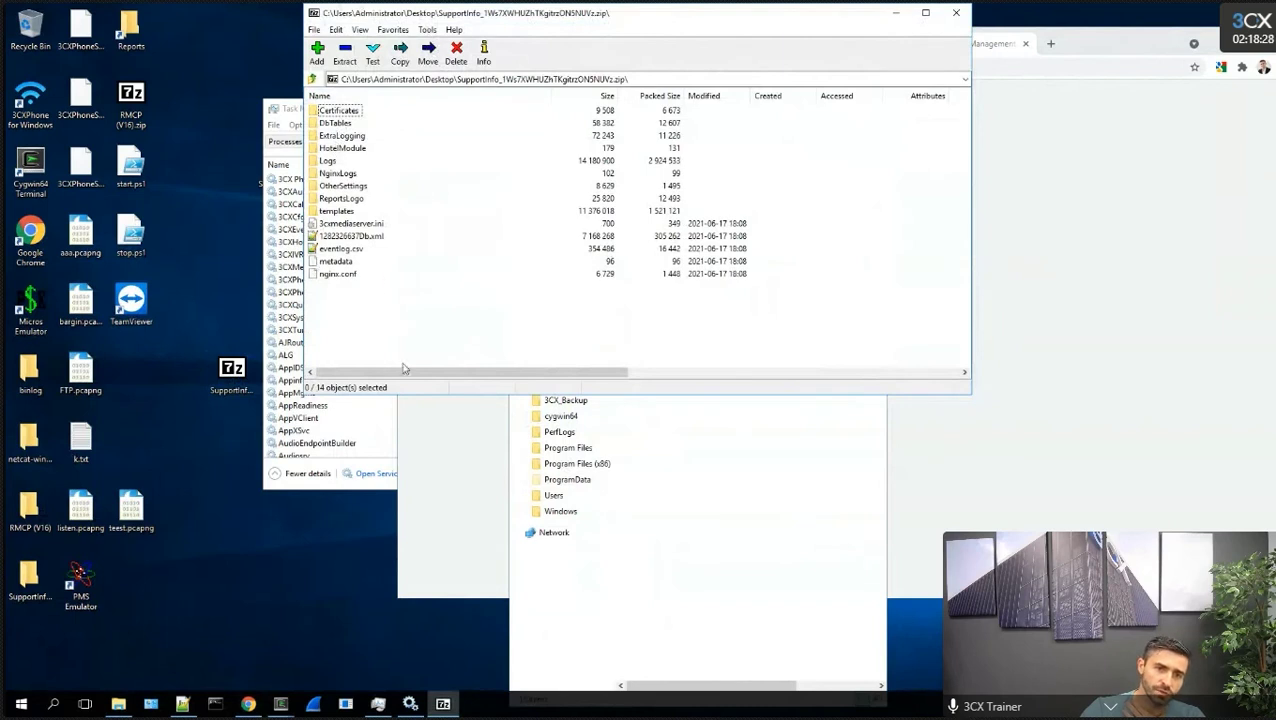
double_click(327, 162)
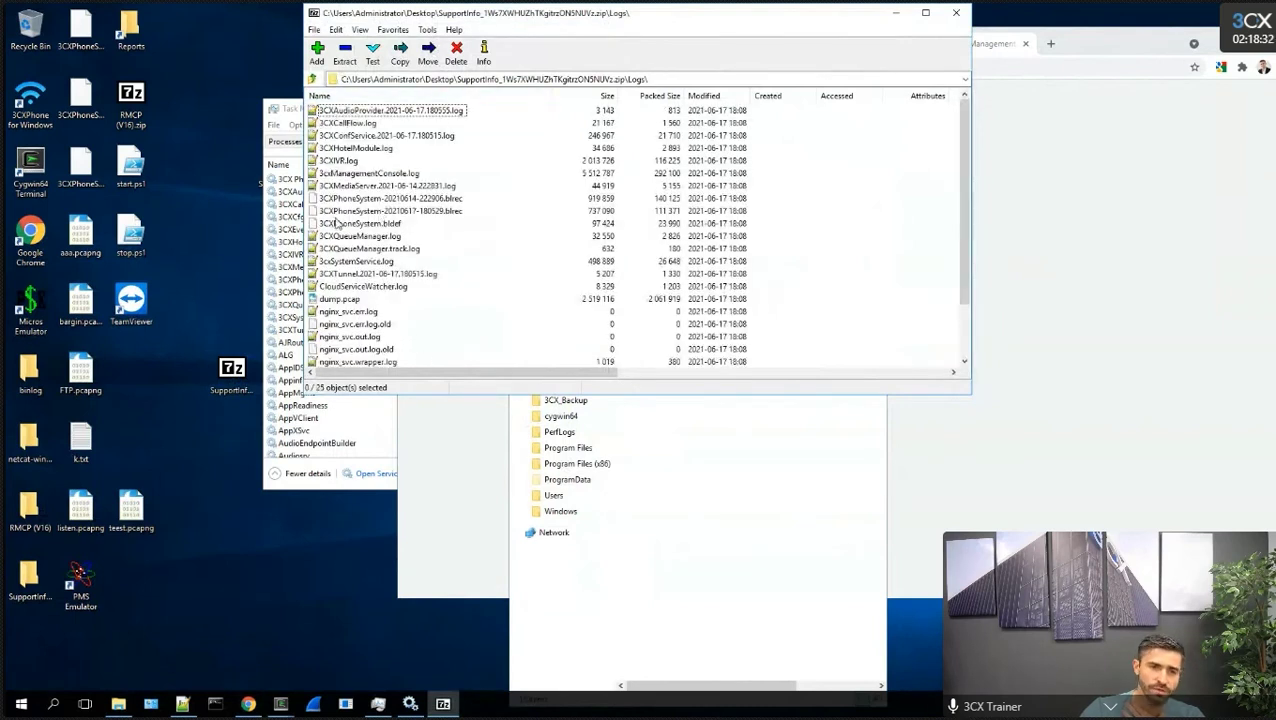
left_click(340, 300)
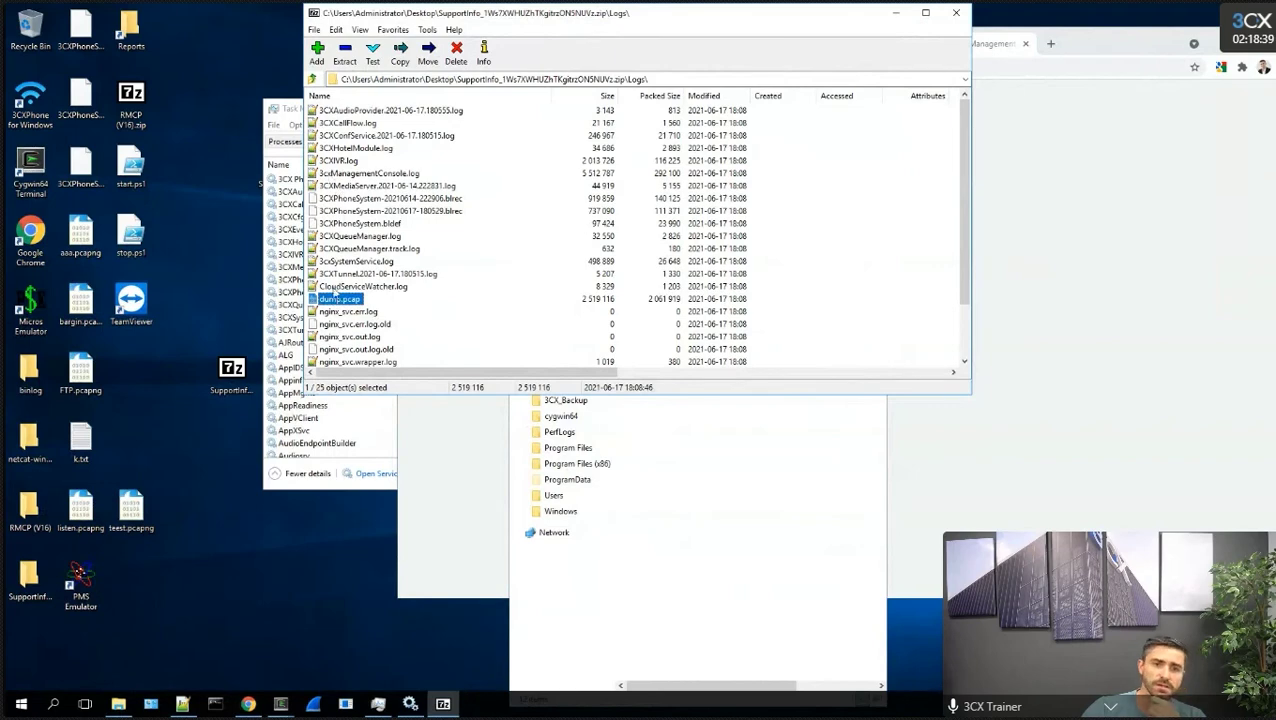
double_click(333, 299)
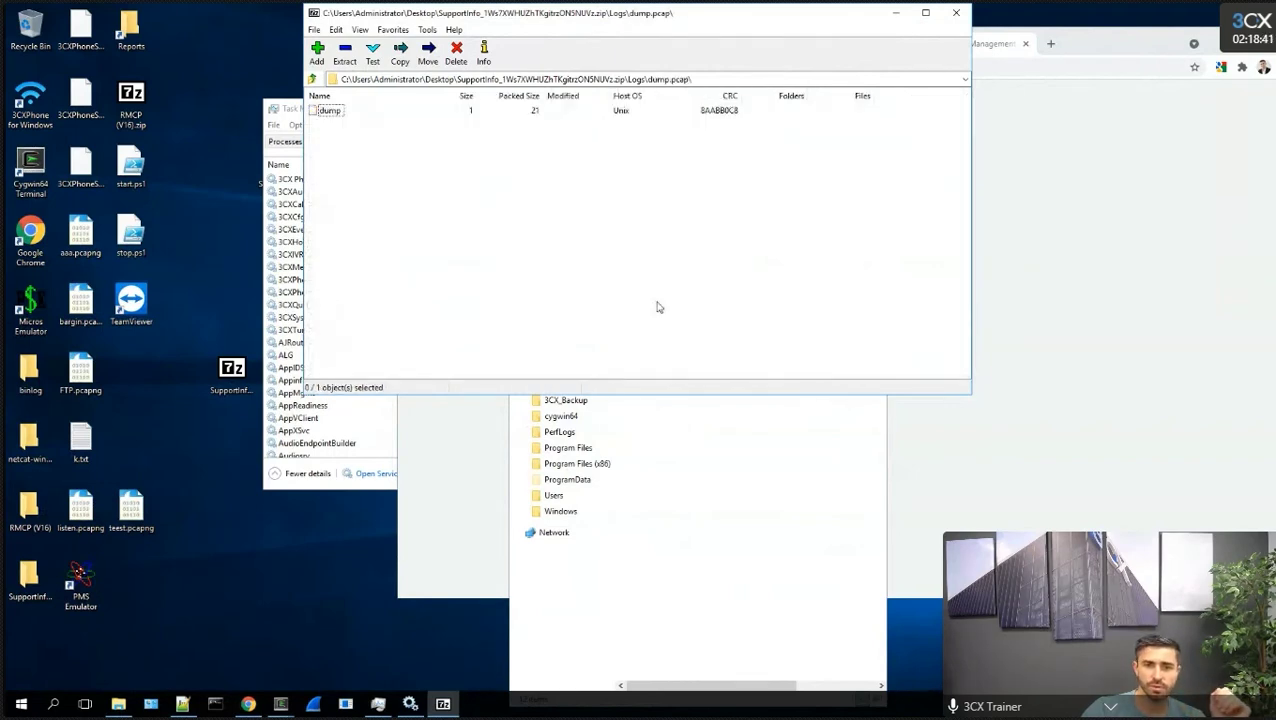
key("BackSpace")
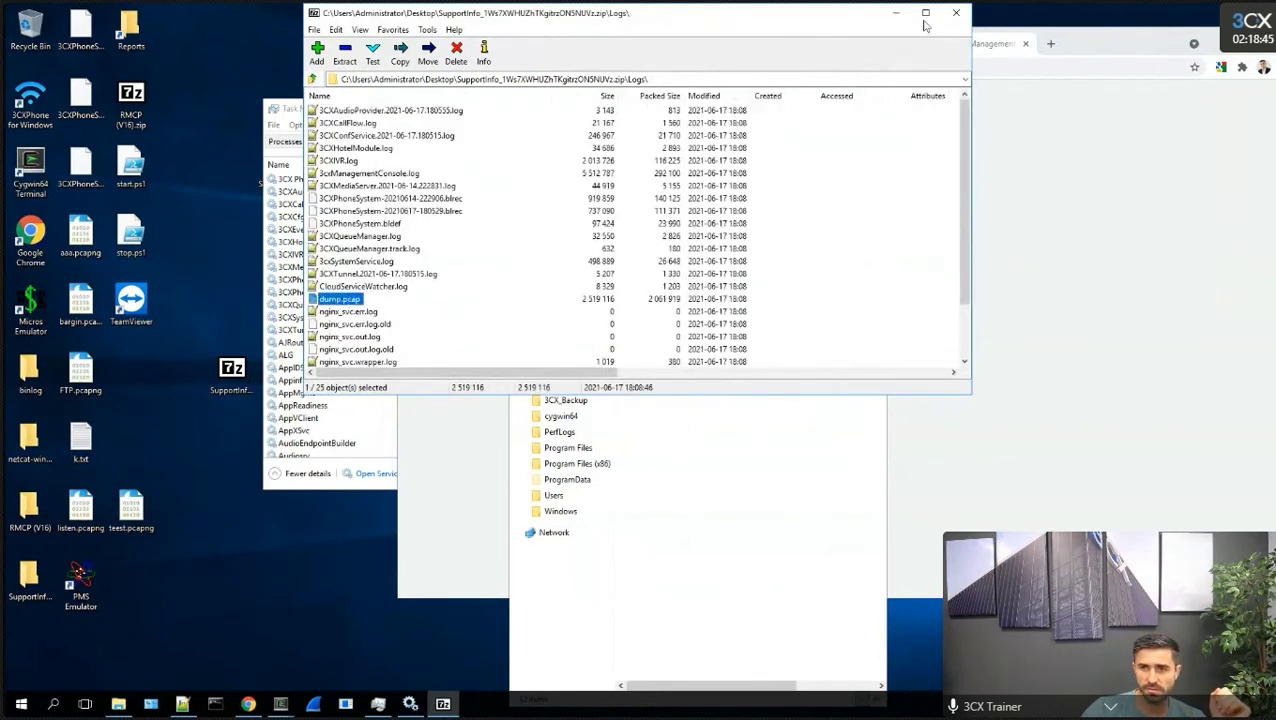
left_click(956, 12)
Extract the zip to a SupportInfo desktop folder and open Logs\dump.pcap in Wireshark.
right_click(240, 370)
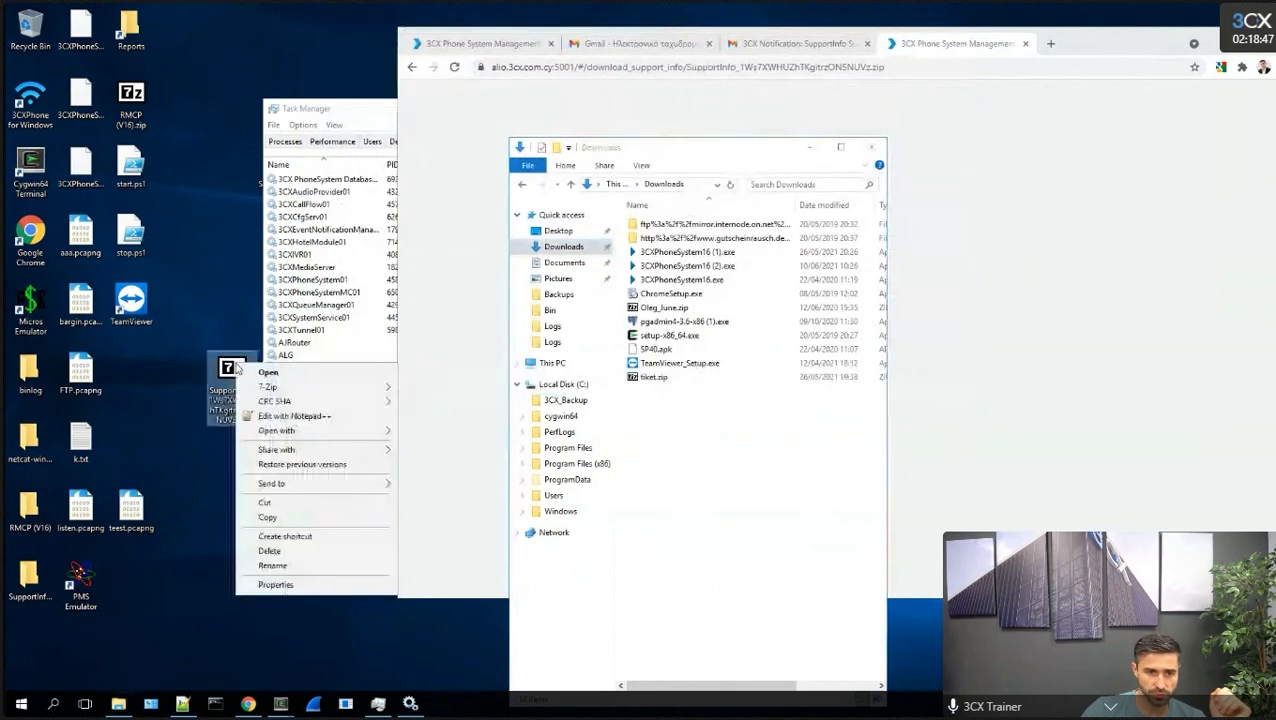
left_click(150, 500)
double_click(176, 372)
left_click(668, 146)
double_click(668, 146)
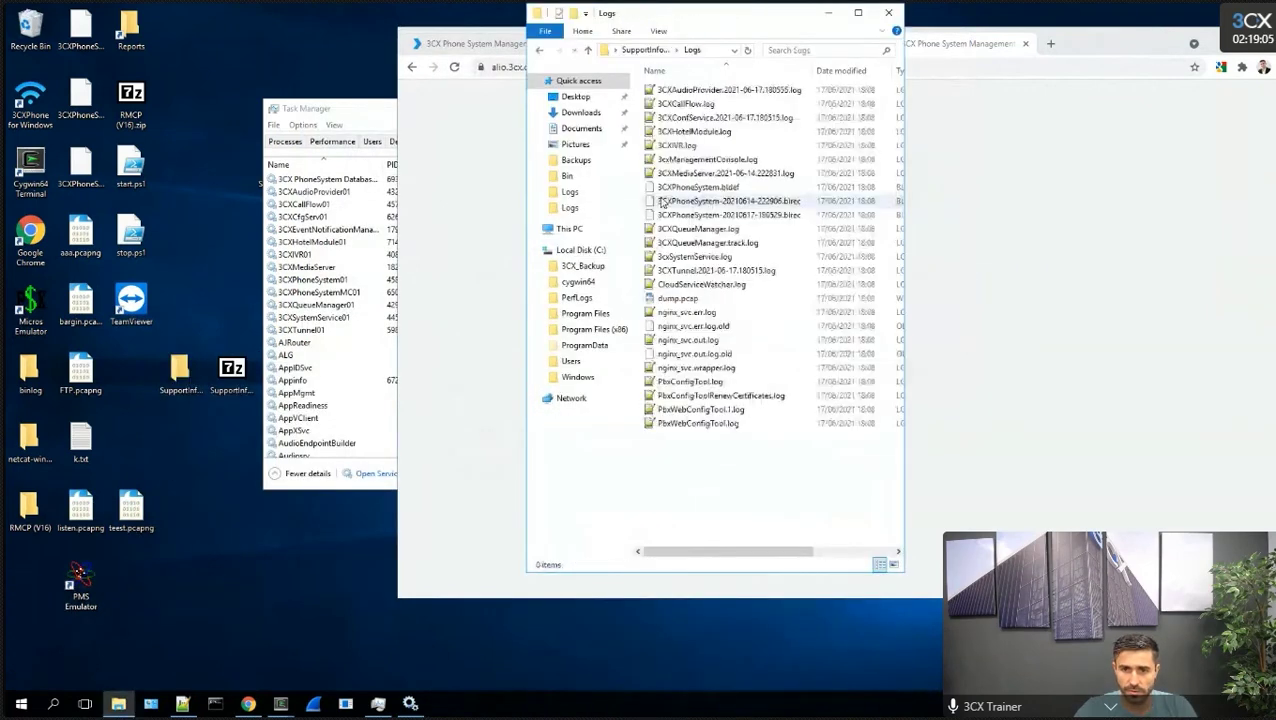
left_click(690, 299)
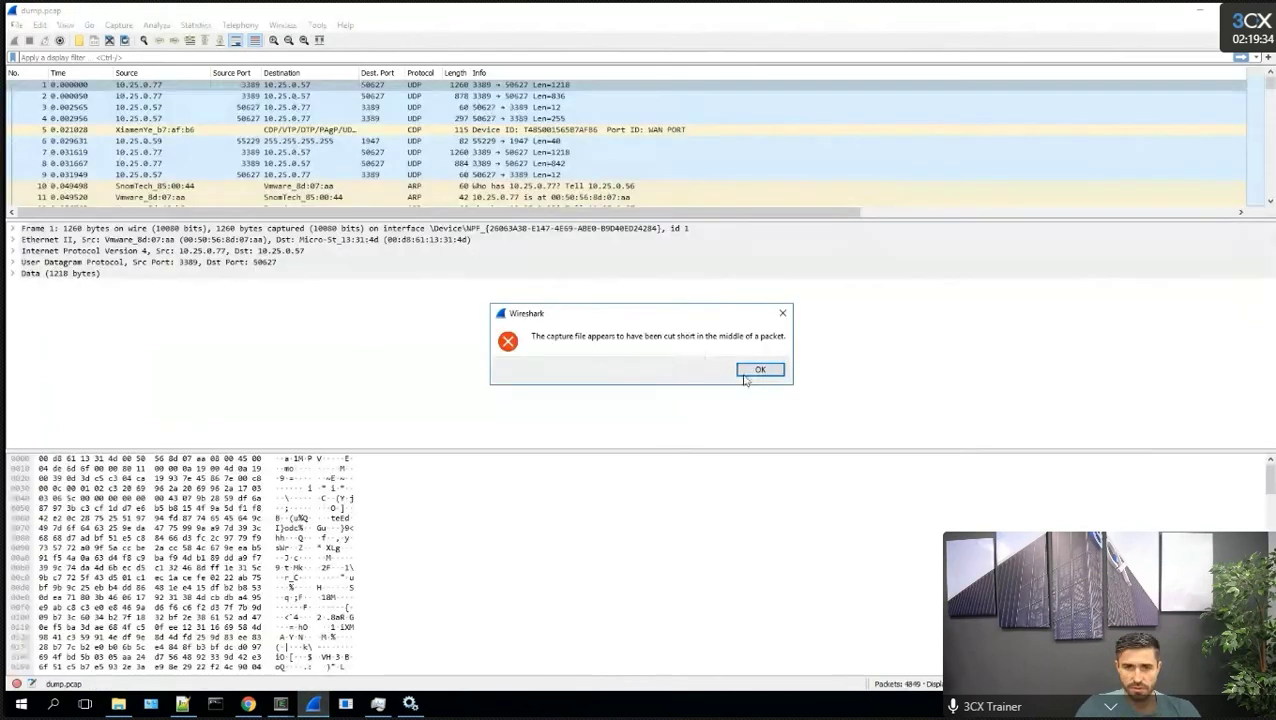
Dismiss the cut-short capture warning and enlarge the packet list over the bytes pane.
left_click(745, 371)
left_click_drag(495, 218, 495, 265)
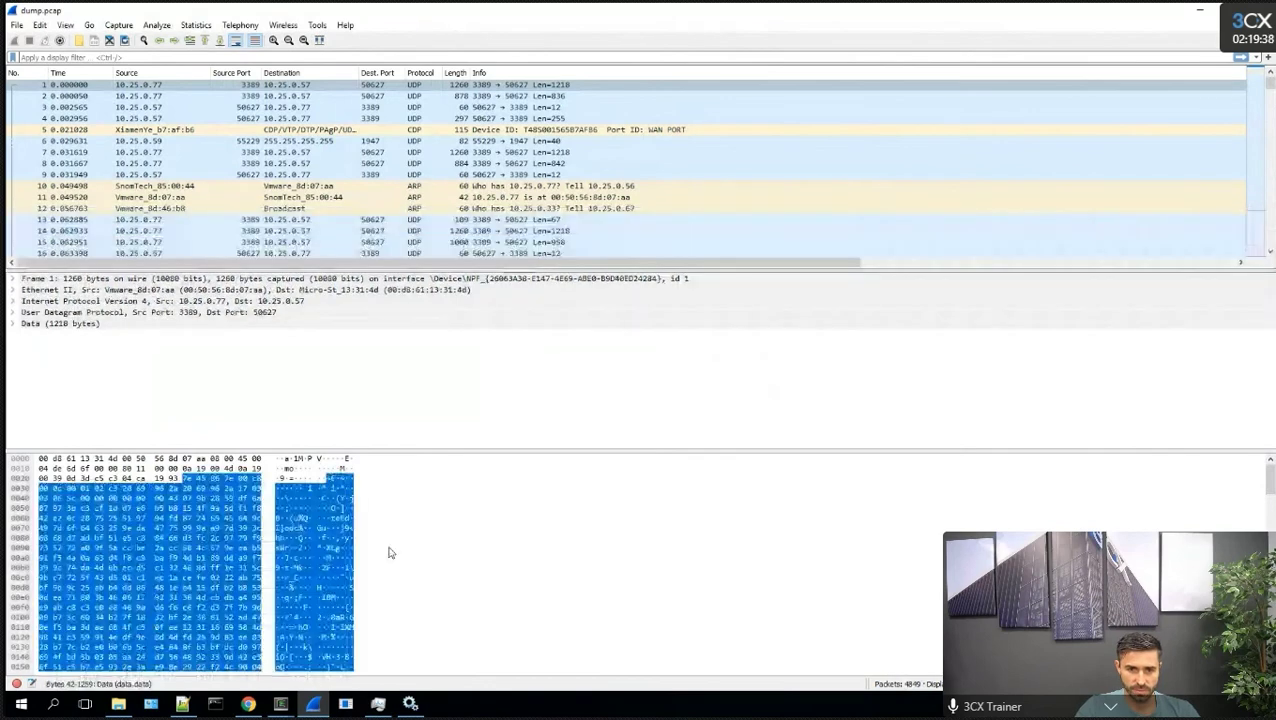
left_click_drag(390, 452, 401, 553)
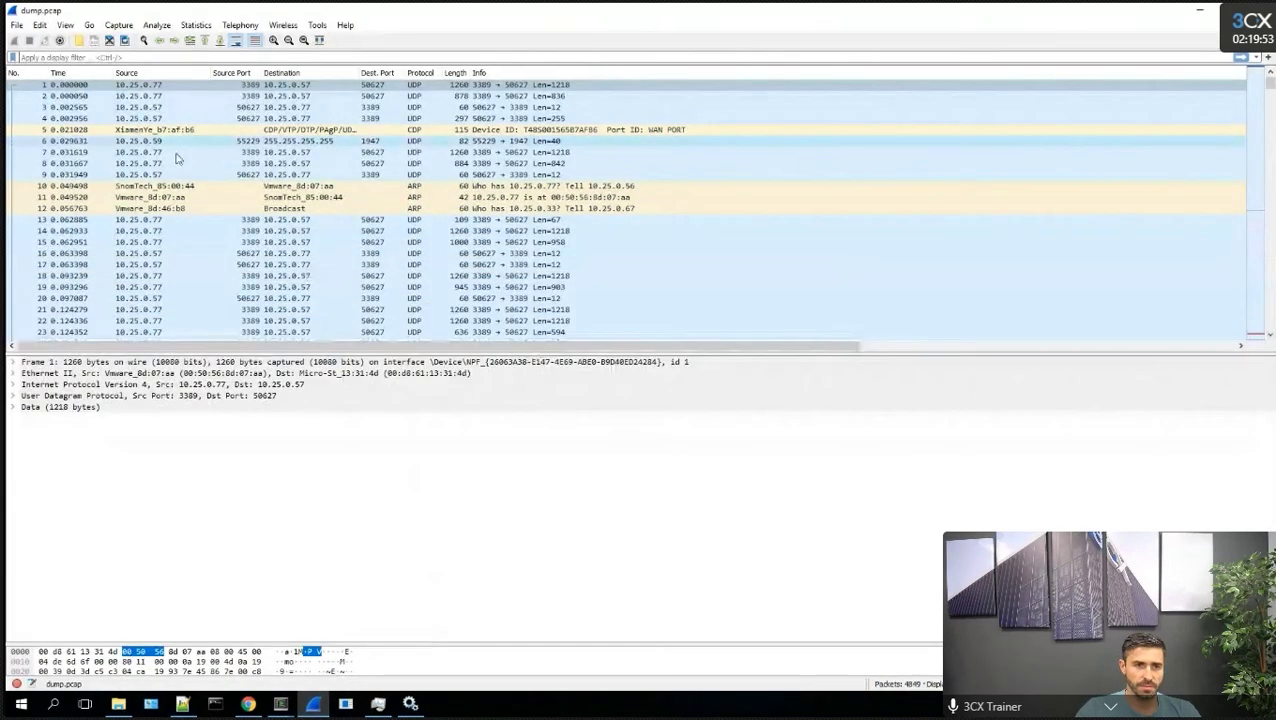
scroll(209, 197, "down", 12)
scroll(205, 205, "down", 20)
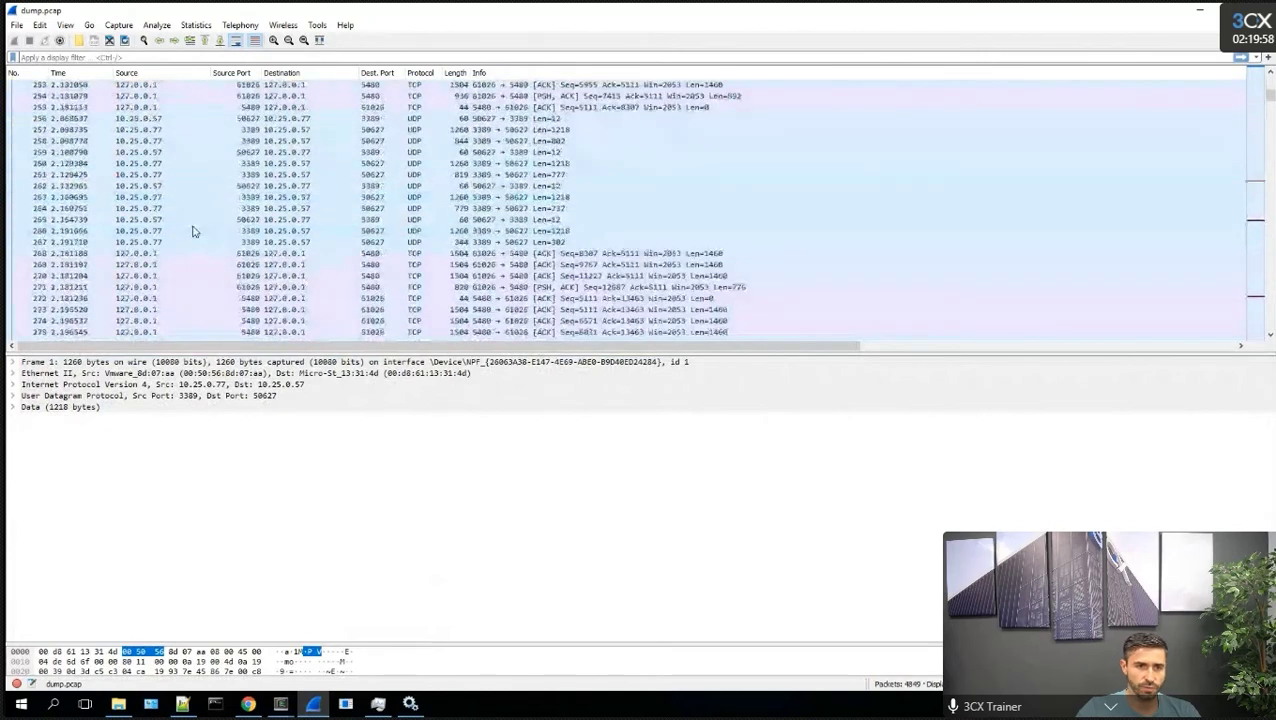
scroll(137, 170, "up", 6)
Inspect packets 241 and 250, then bring up the Telephony menu.
left_click(137, 152)
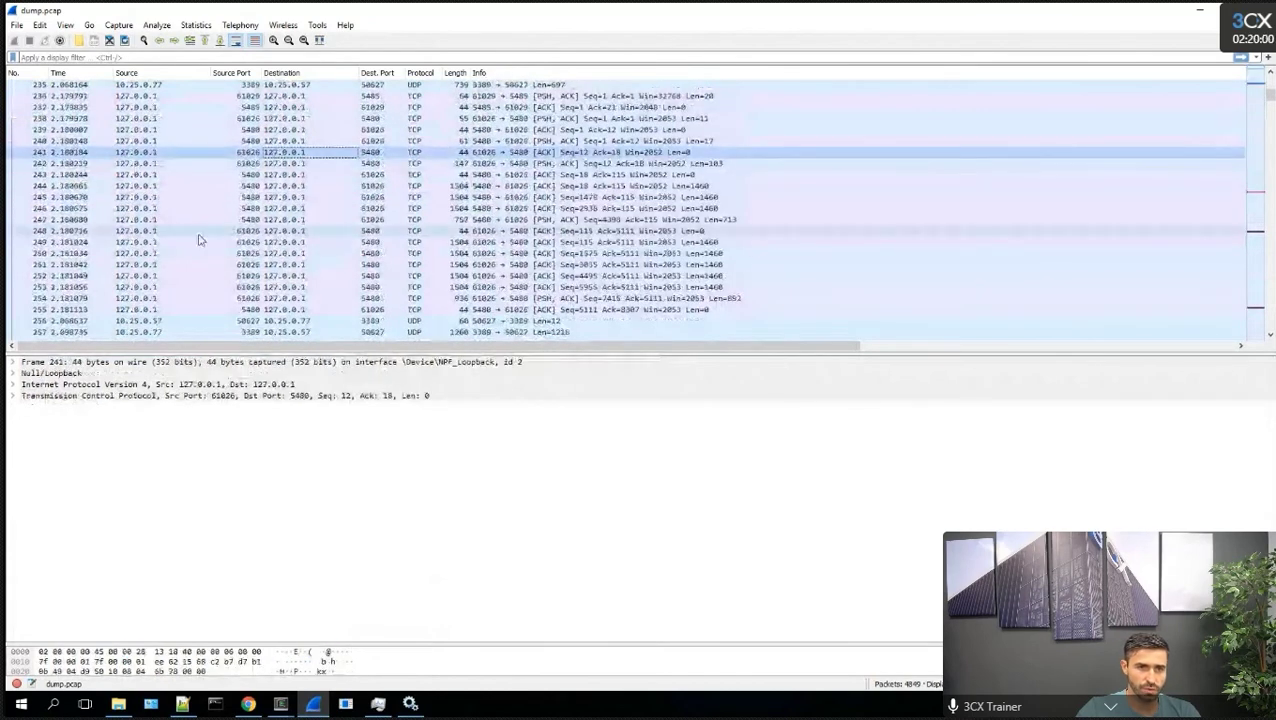
left_click(230, 253)
scroll(310, 263, "down", 3)
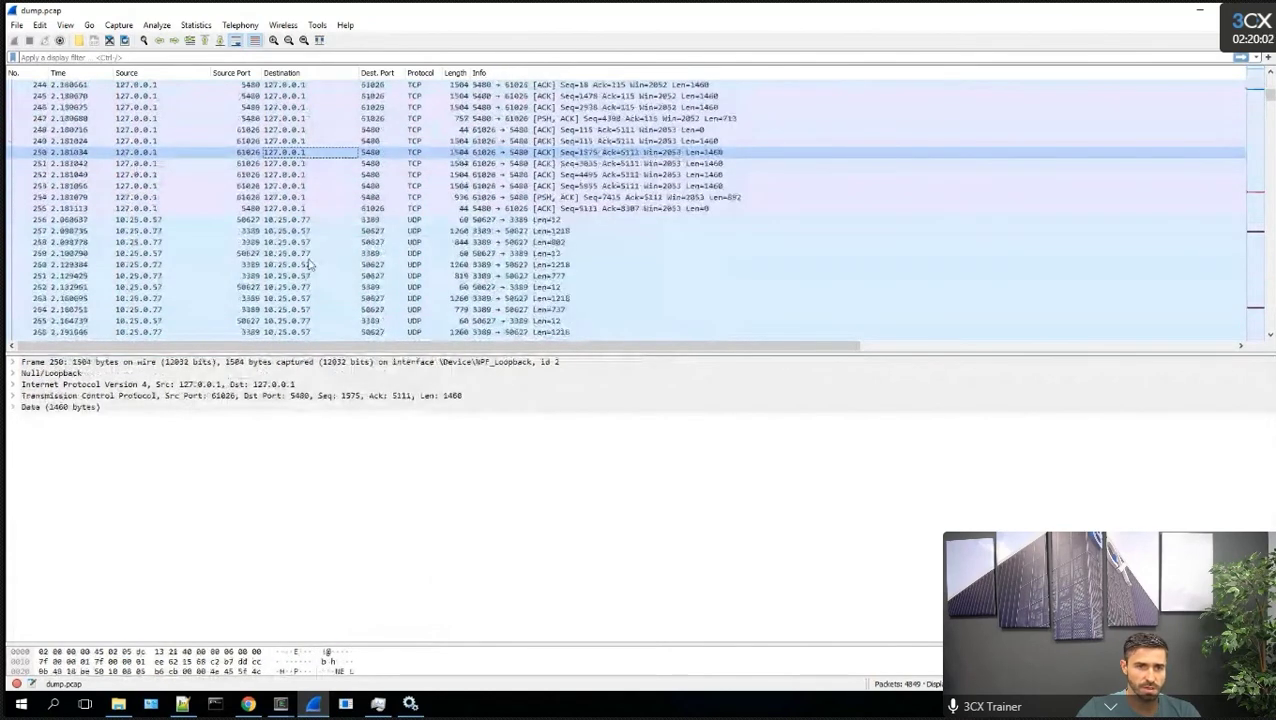
scroll(310, 263, "up", 10)
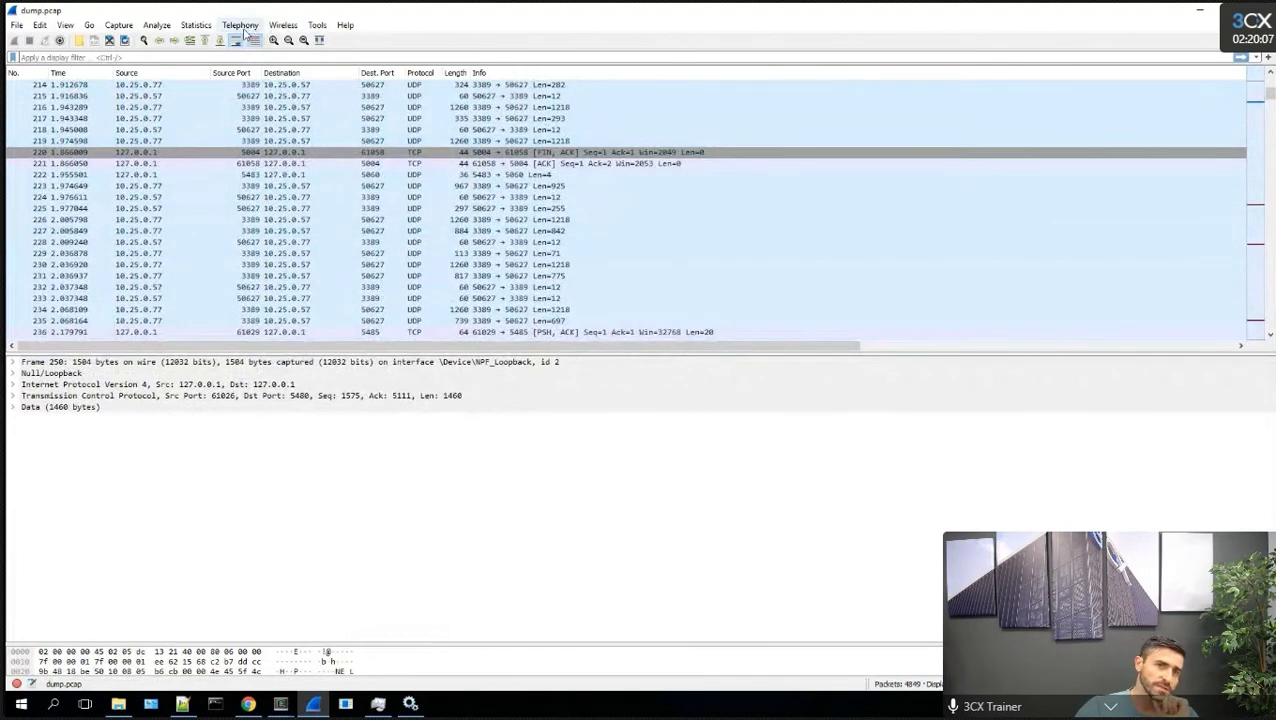
left_click(242, 31)
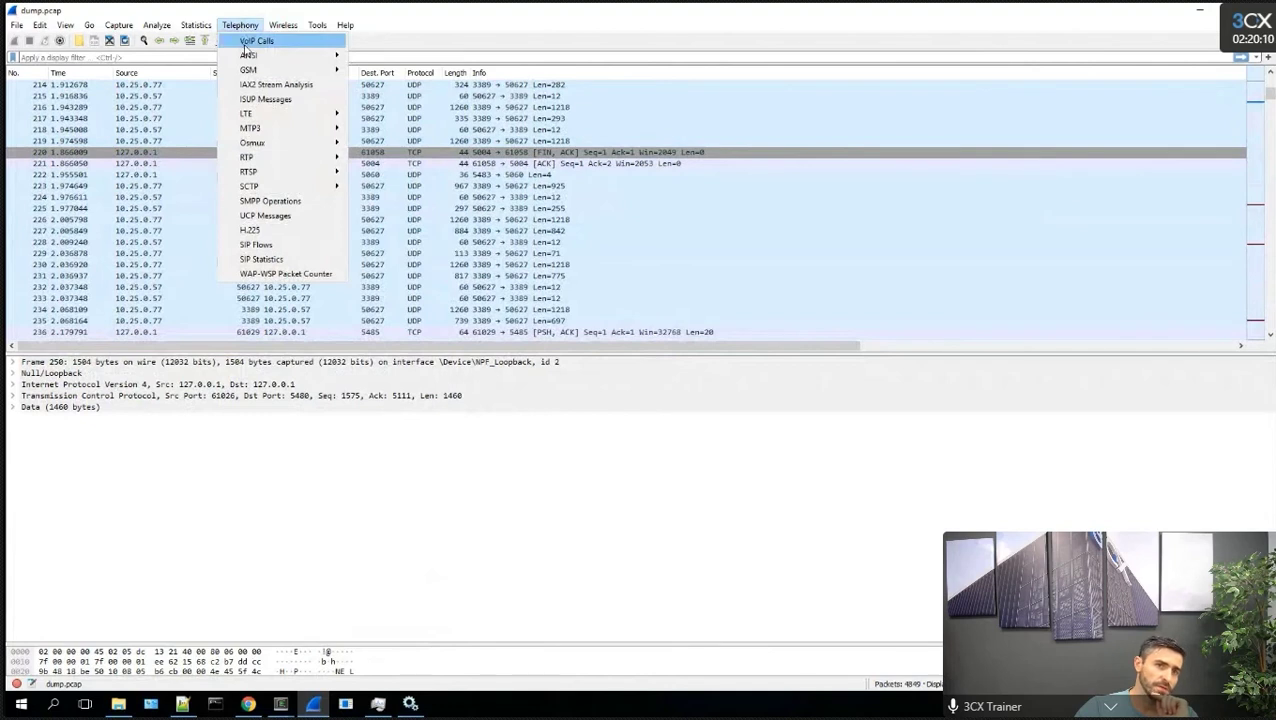
List the capture's VoIP Calls and select both recorded calls for the flow sequence.
left_click(245, 45)
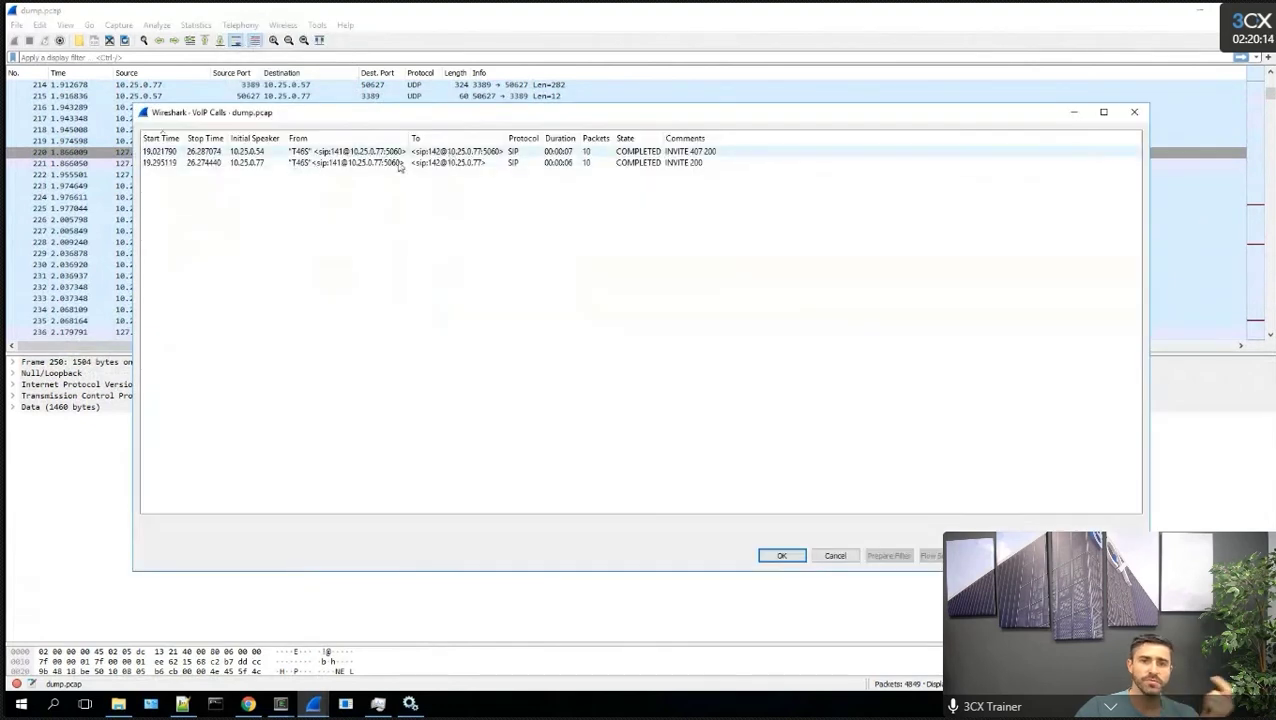
left_click(354, 165)
left_click(352, 153)
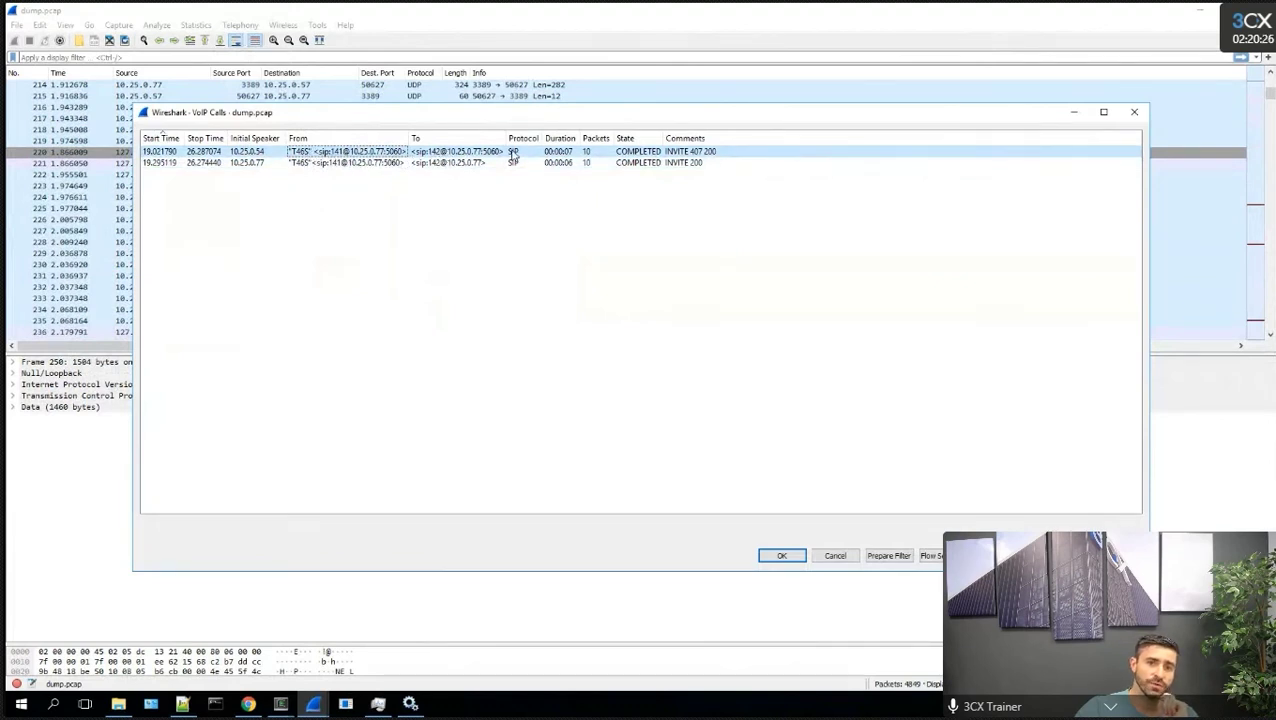
left_click(349, 165, "shift")
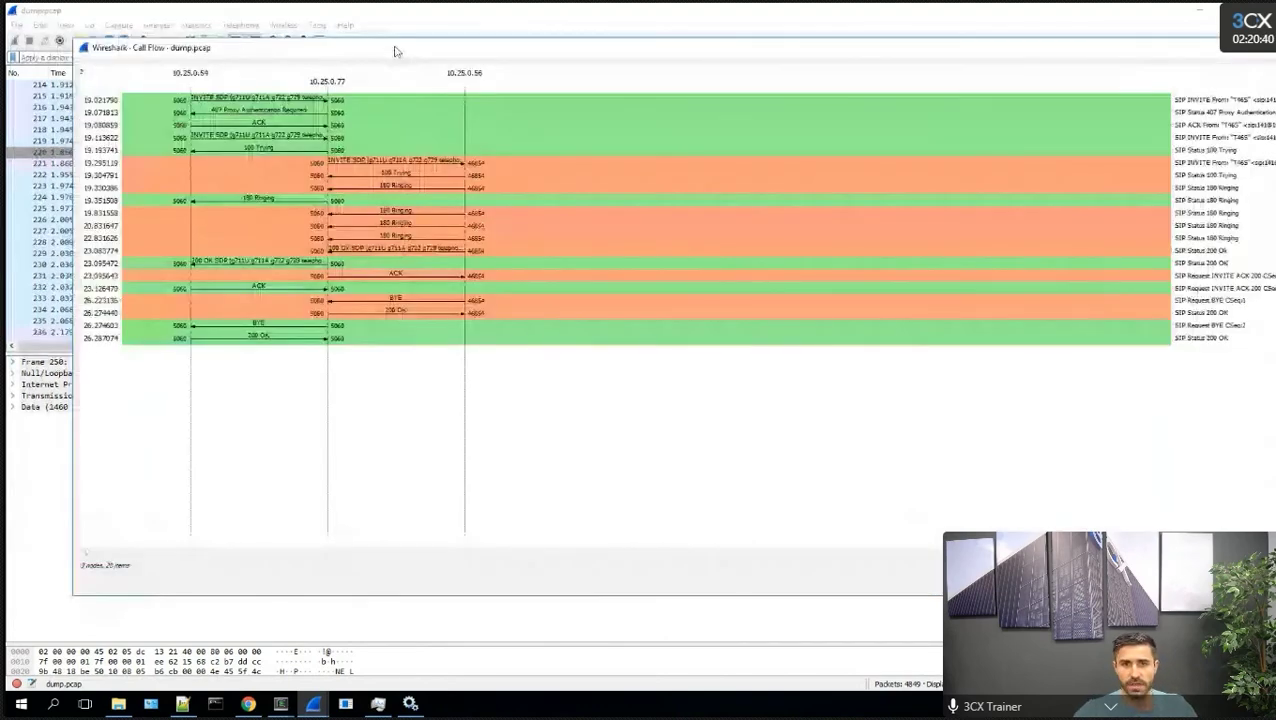
Snap Call Flow to the right half and the capture window to the left, selecting the first INVITE.
key("super+Right")
left_click(395, 52)
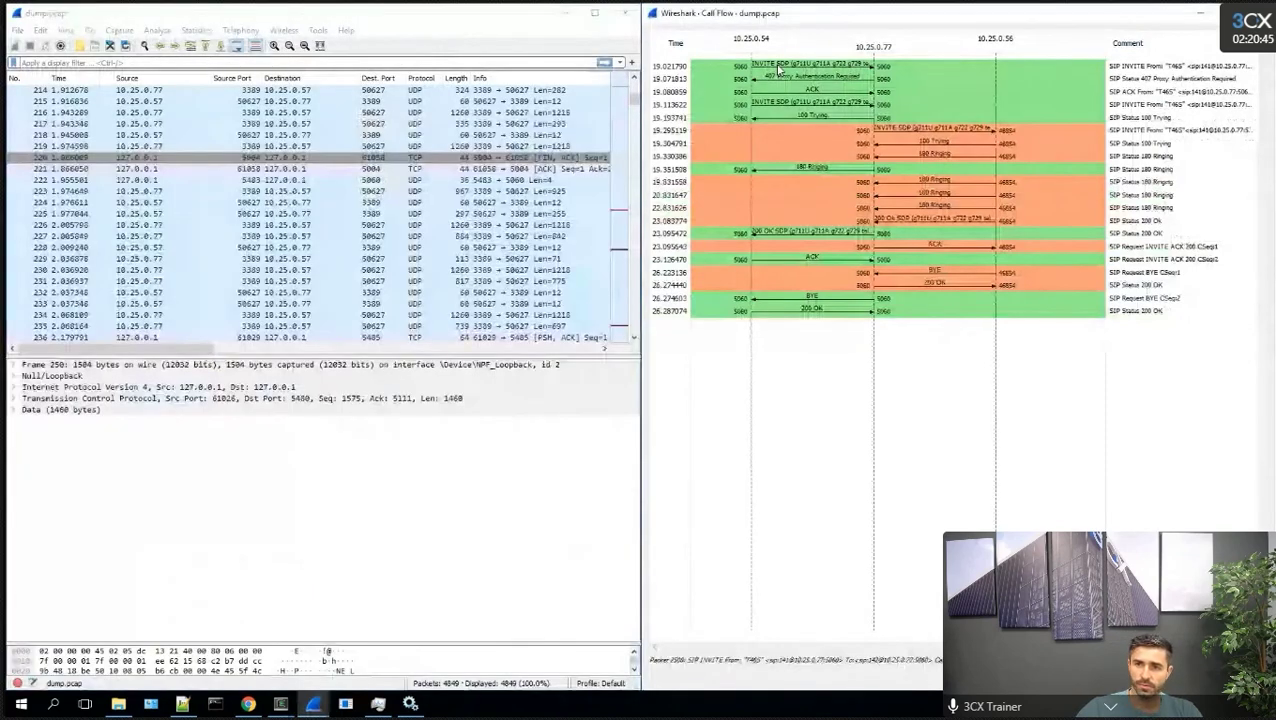
left_click(779, 67)
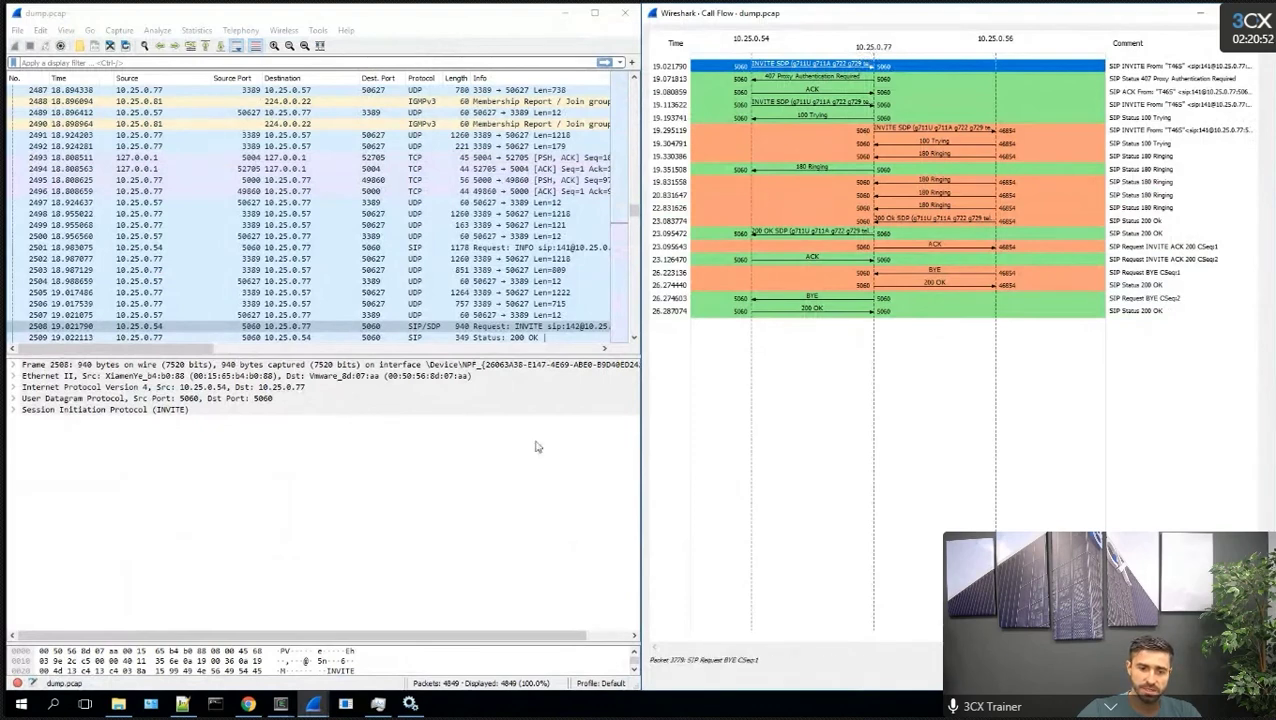
Glance at the 3CX SIP events page, then enlarge Wireshark's packet details pane.
left_click(249, 704)
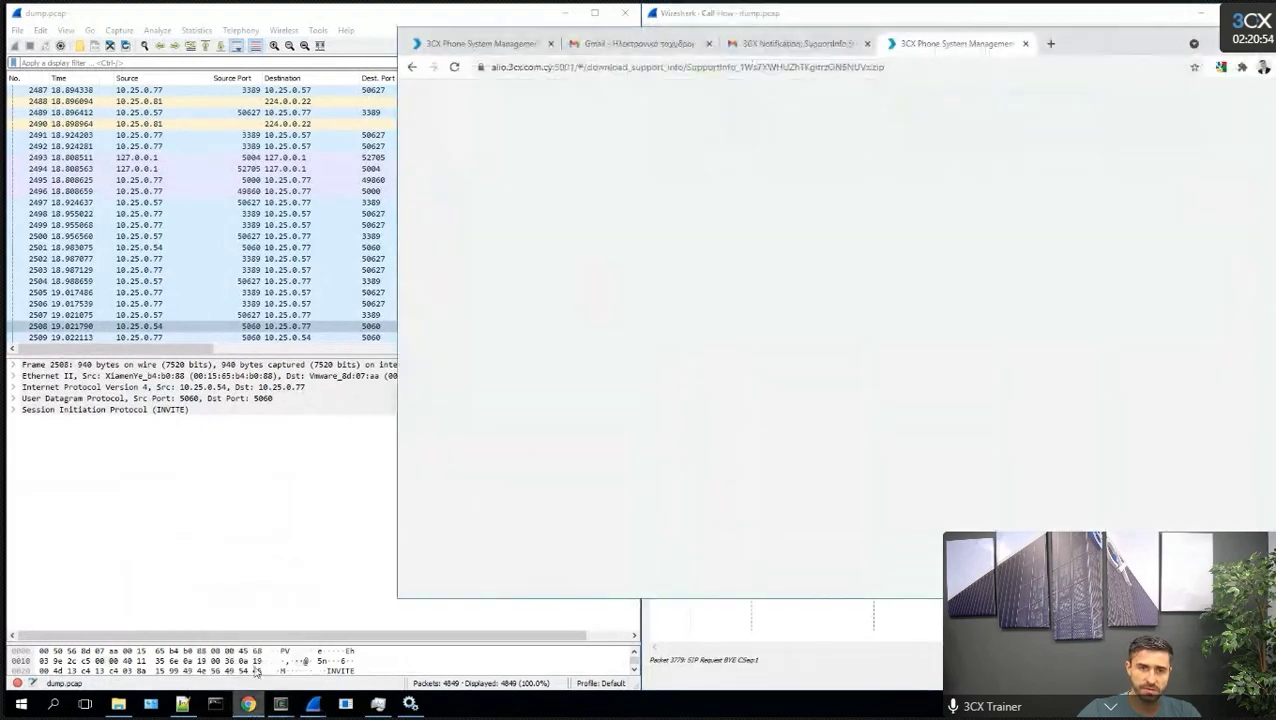
left_click(488, 45)
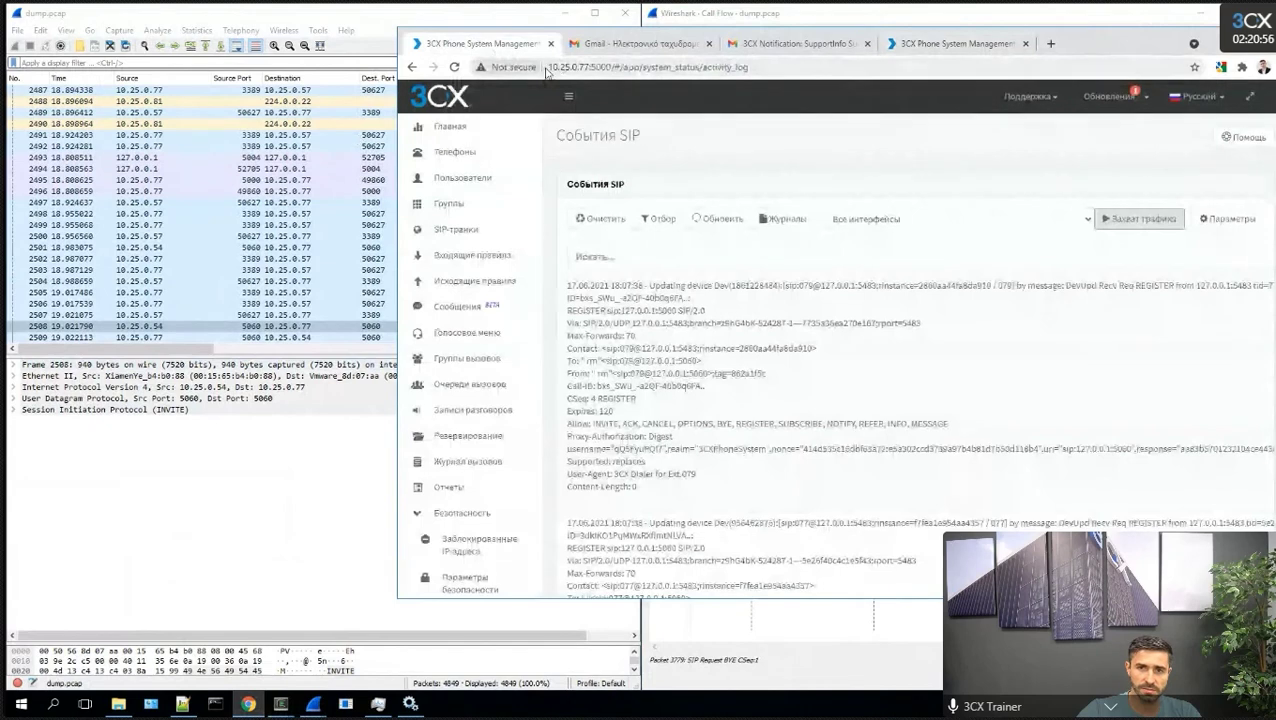
left_click(200, 352)
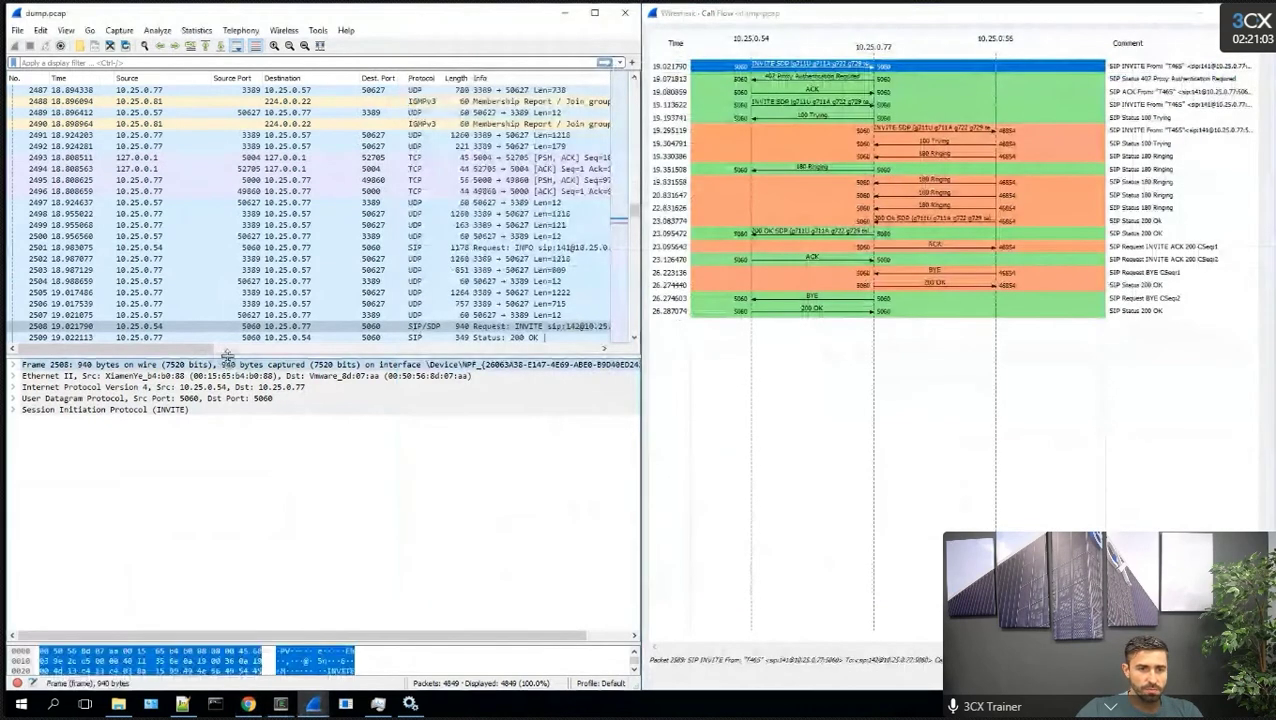
left_click_drag(228, 352, 252, 303)
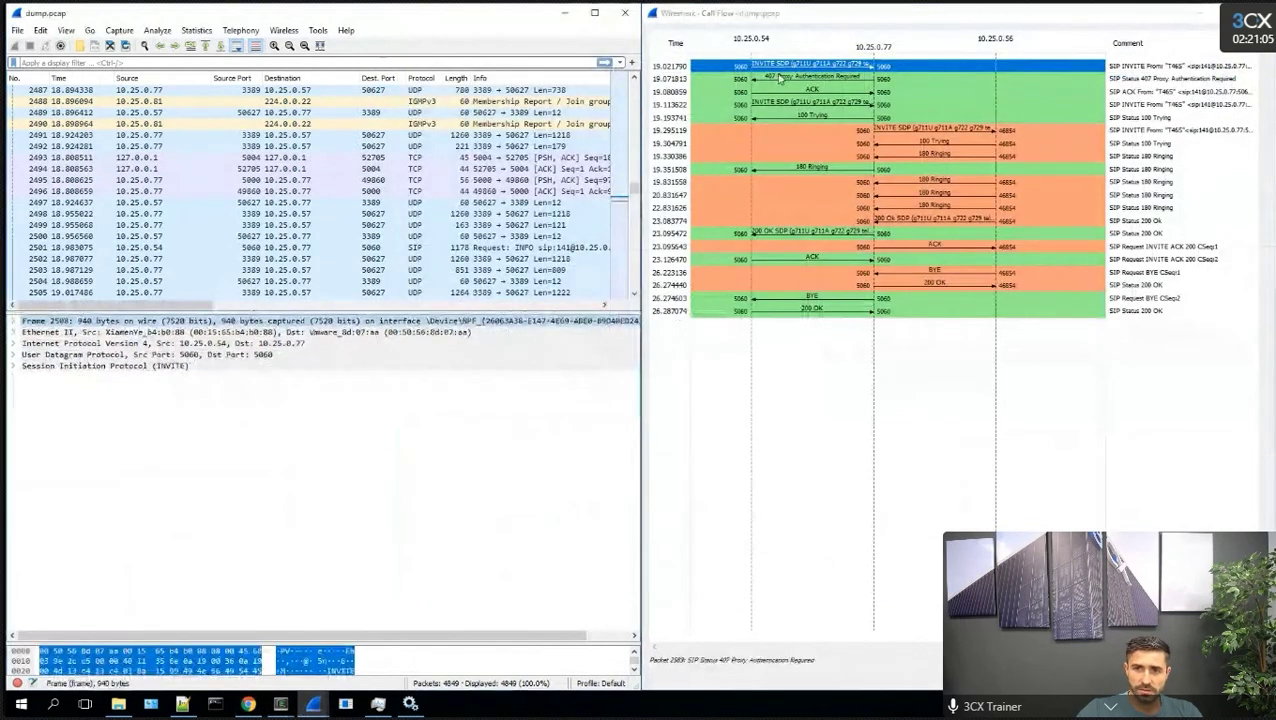
Select the first INVITE in Call Flow and expand its SIP header, message body and SDP.
left_click(792, 77)
left_click(792, 66)
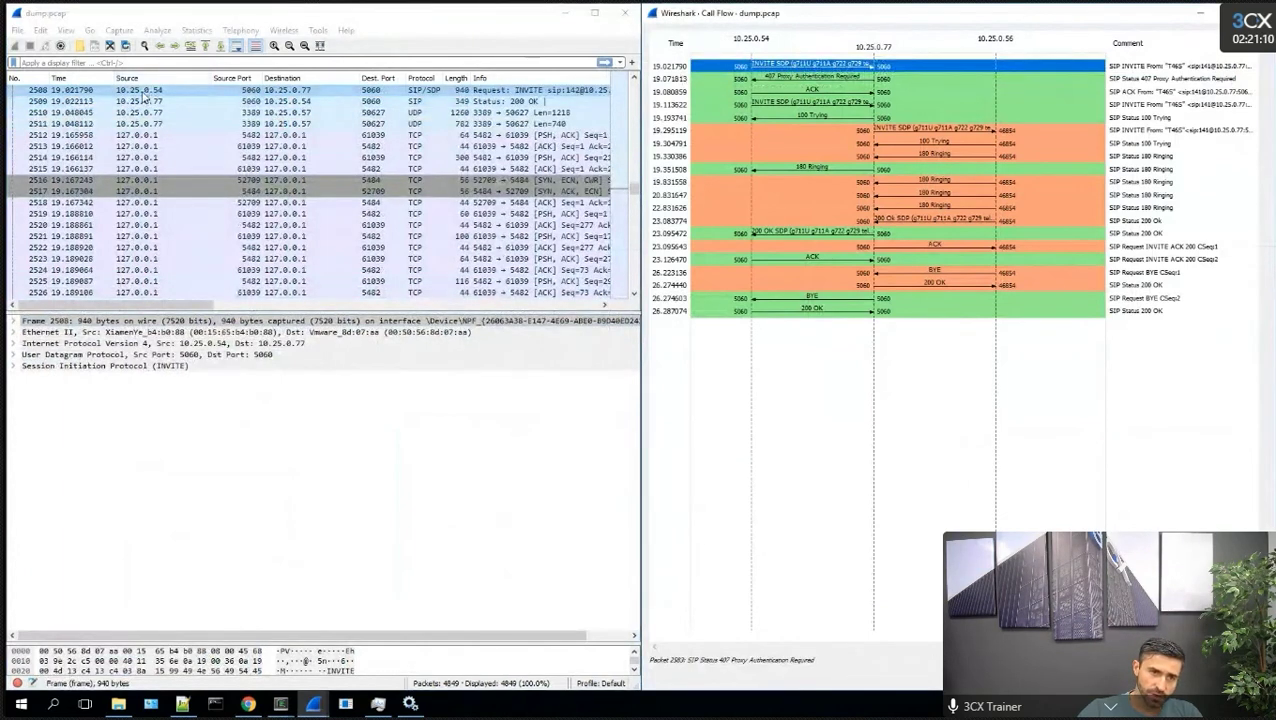
double_click(60, 366)
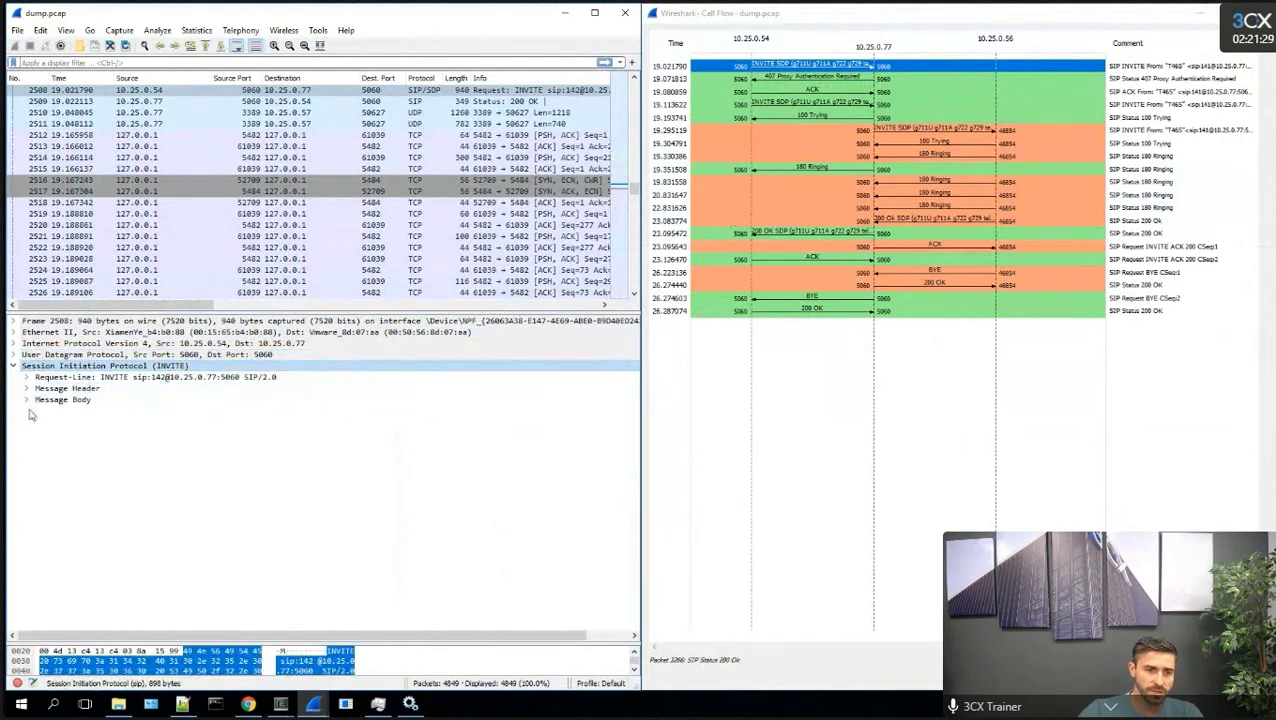
double_click(77, 391)
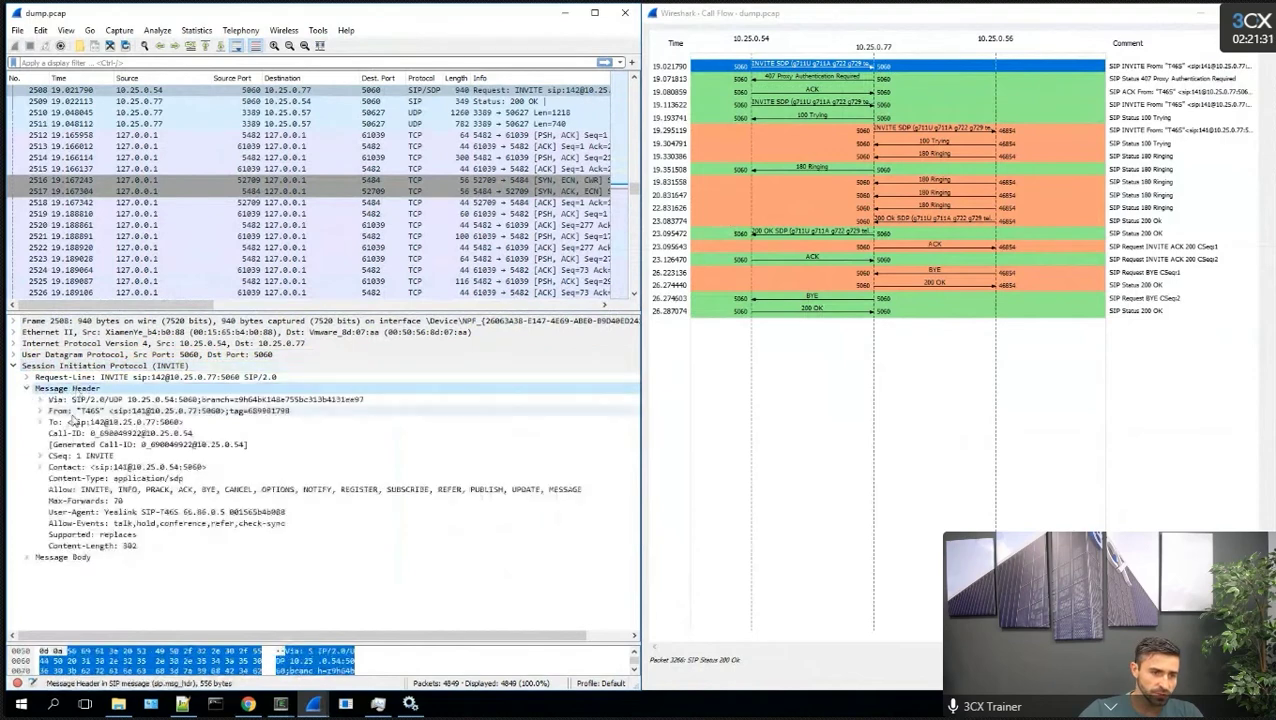
double_click(66, 557)
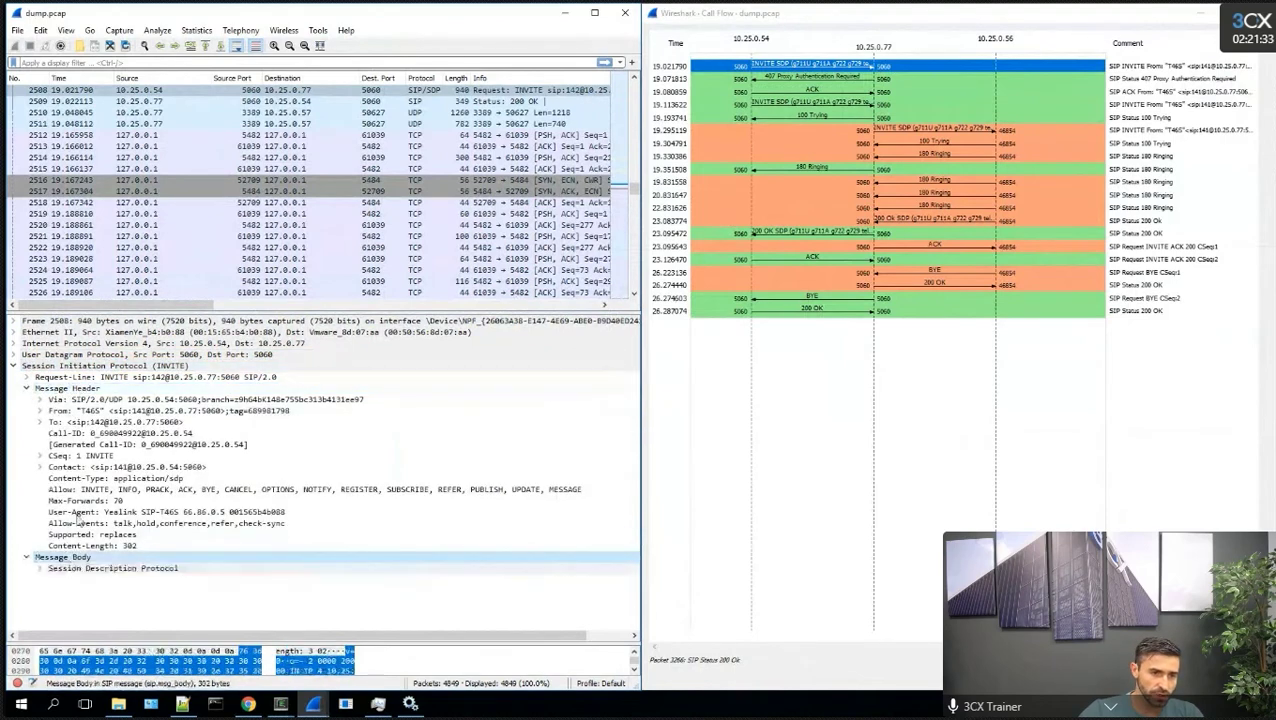
left_click(50, 390)
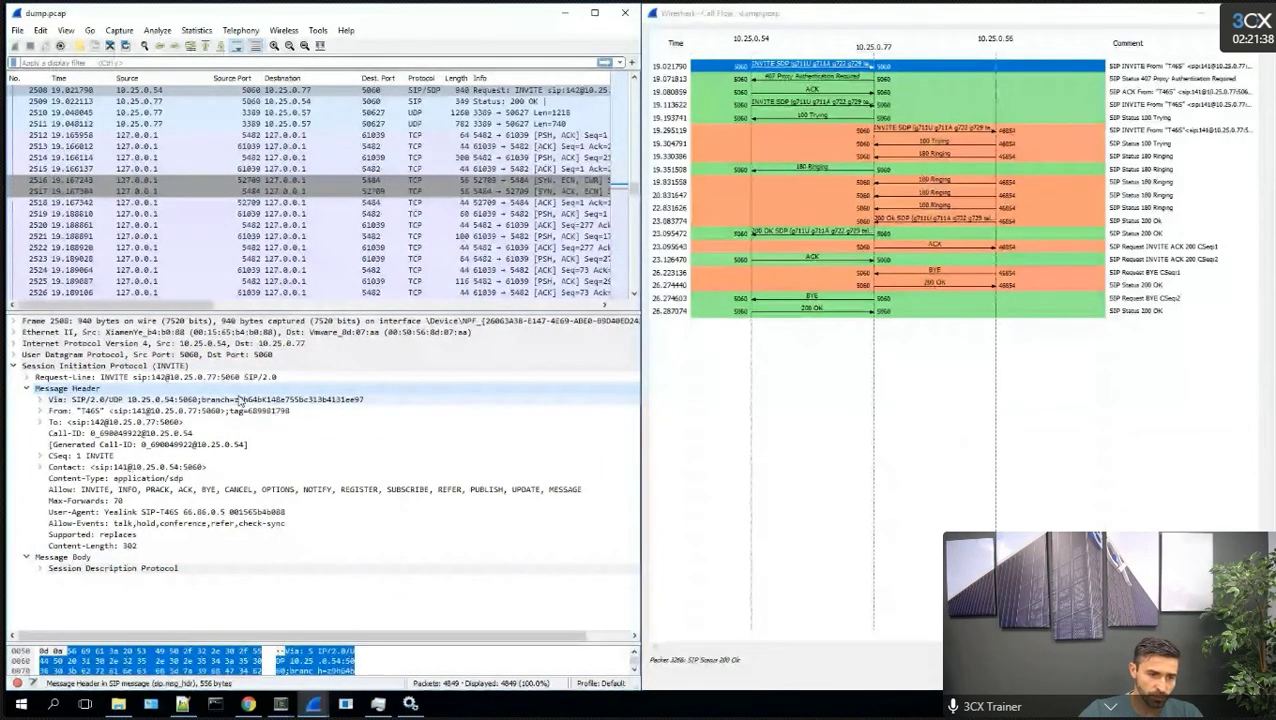
double_click(88, 570)
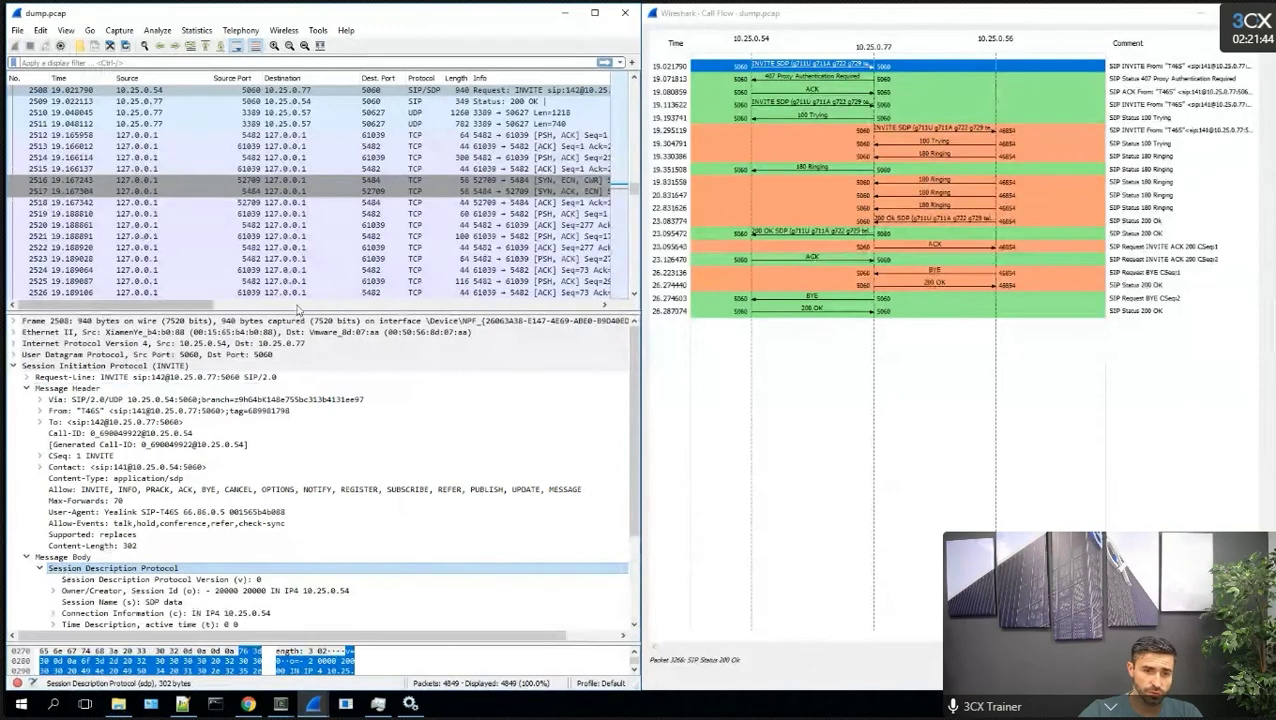
Enlarge the details pane, compare the INVITE's From and To headers, then return to 3CX.
left_click_drag(297, 312, 333, 171)
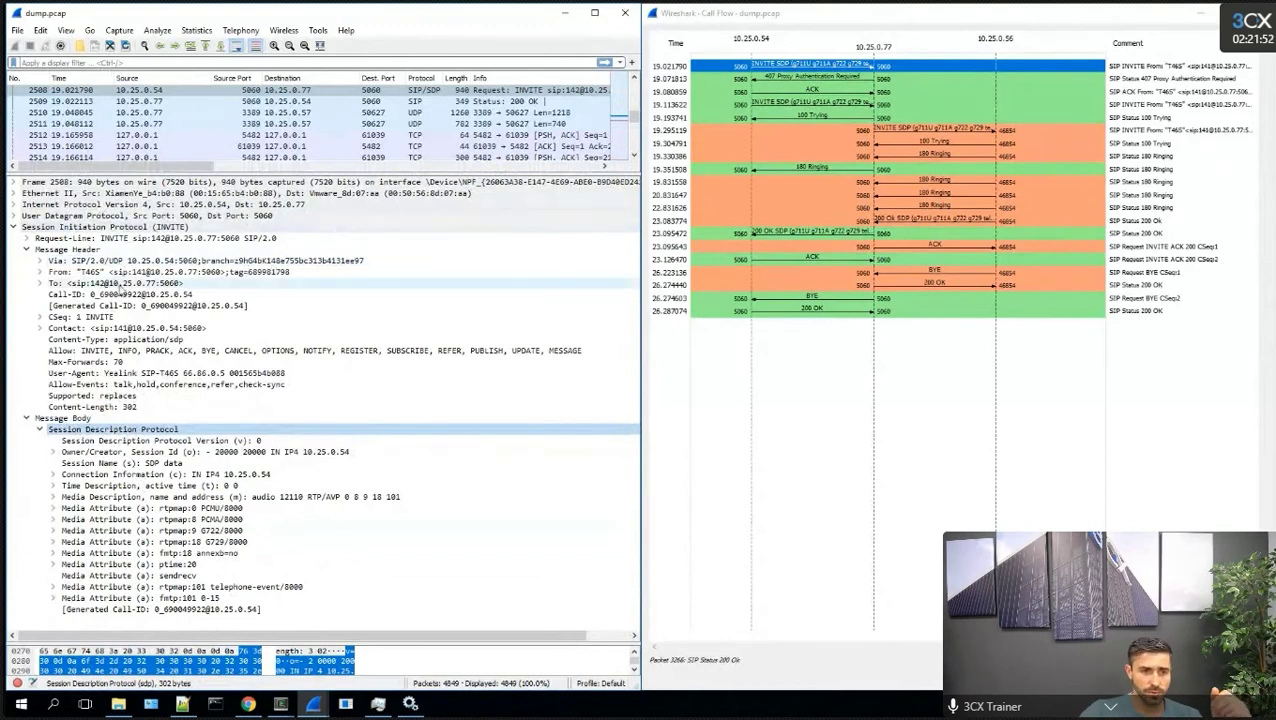
left_click(115, 273)
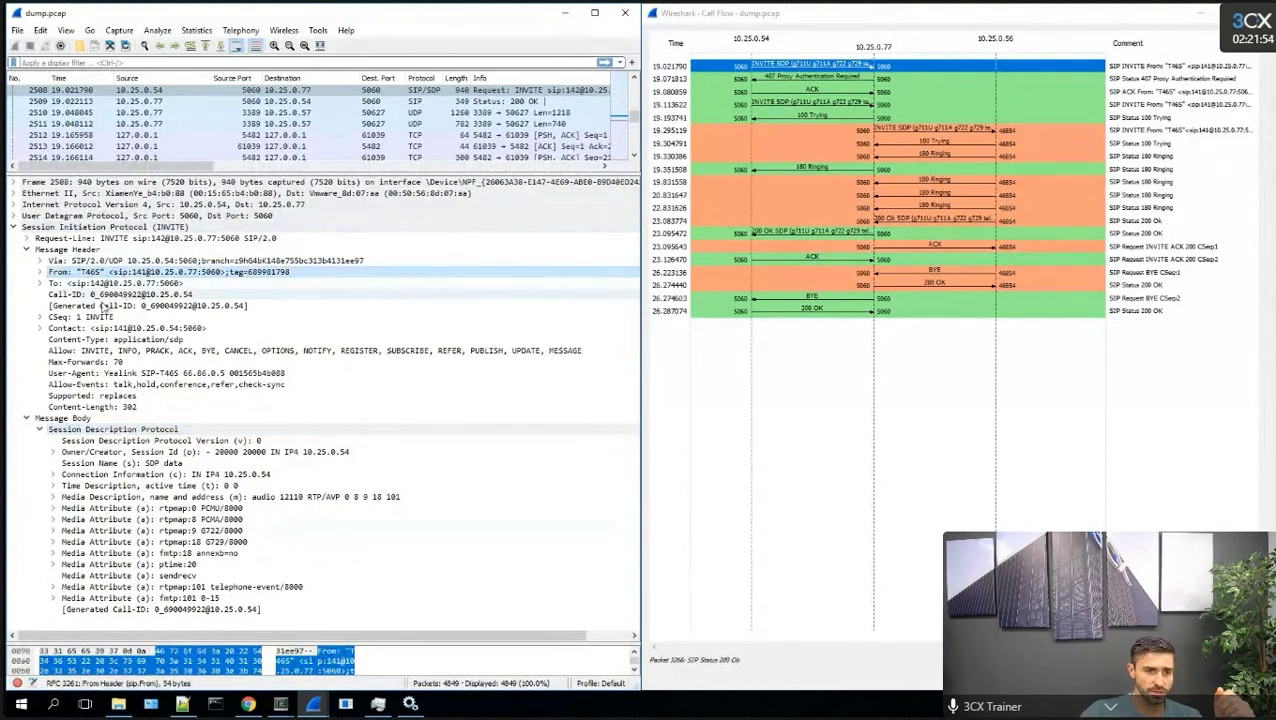
left_click(73, 285)
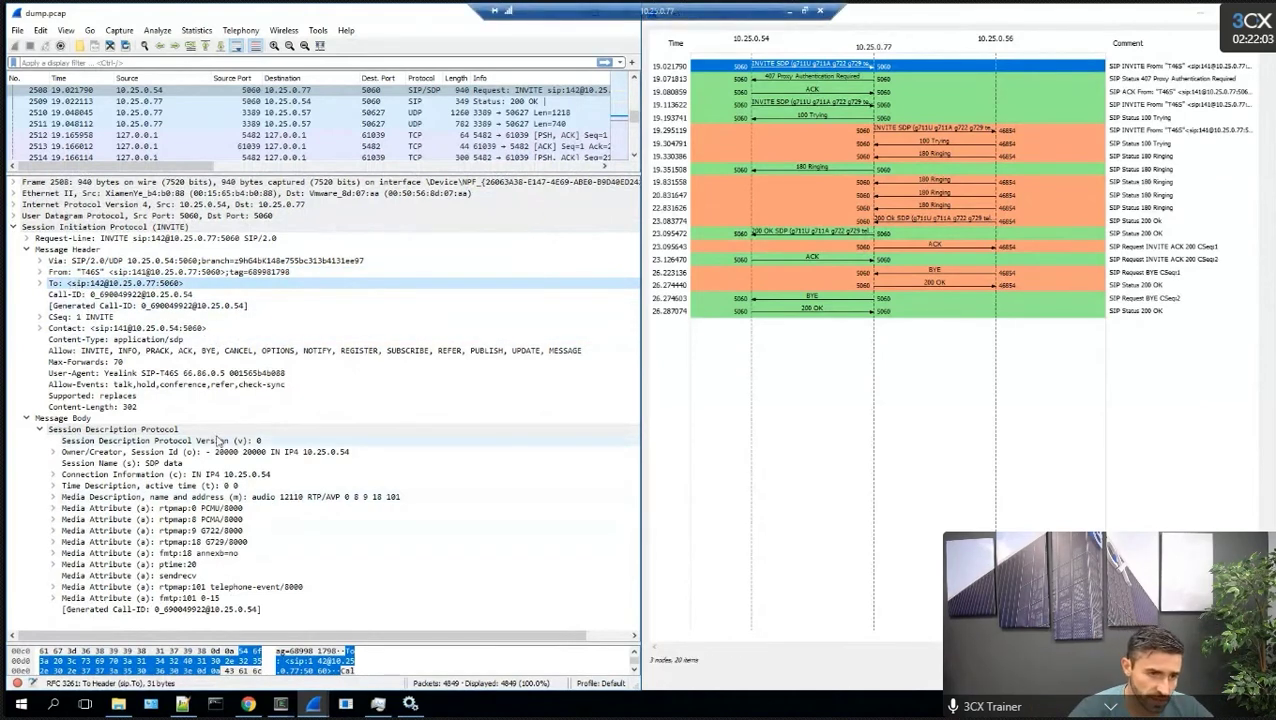
left_click(92, 274)
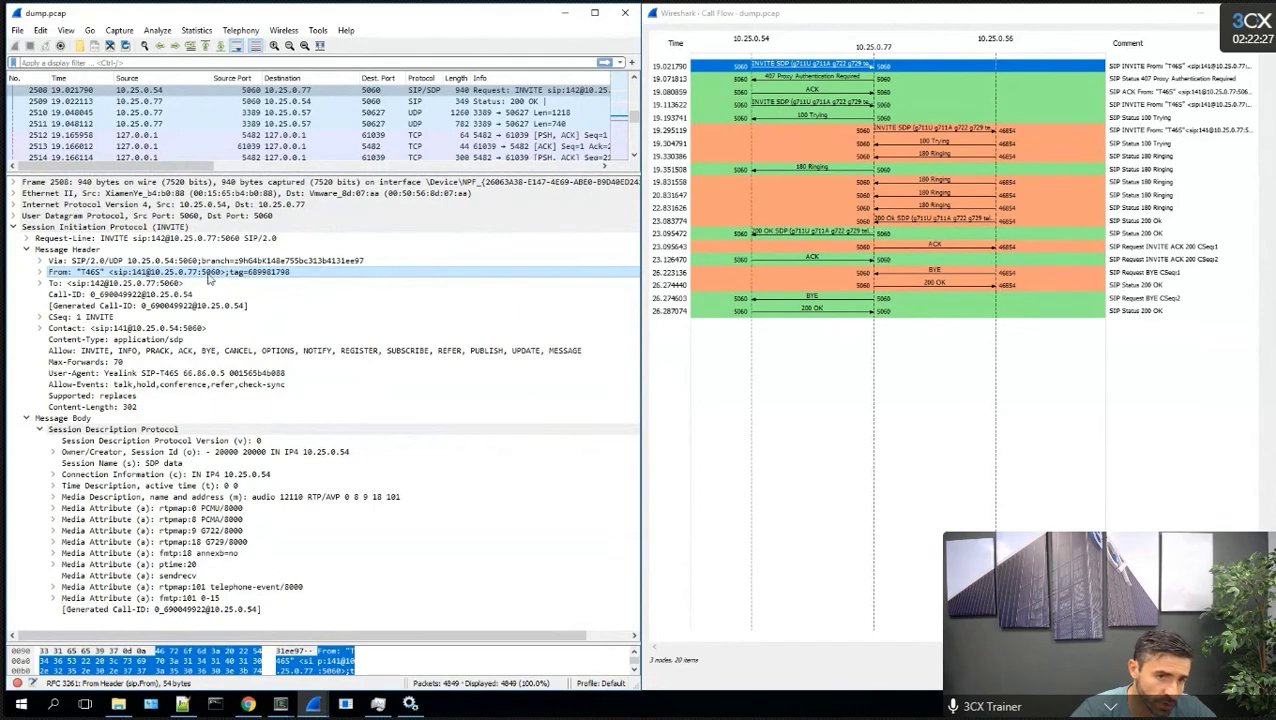
left_click(247, 704)
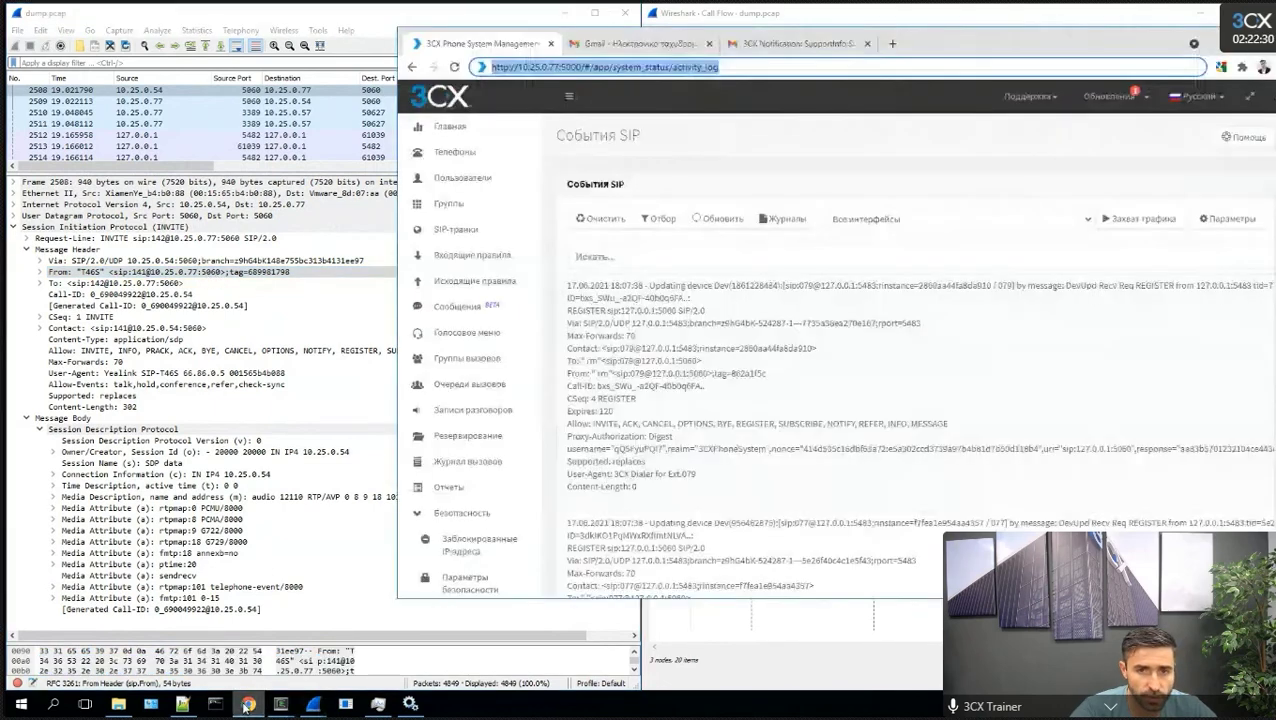
In trunk CC1's outbound parameters, highlight the From Display Name and User Part rows, then return to Wireshark.
left_click(485, 231)
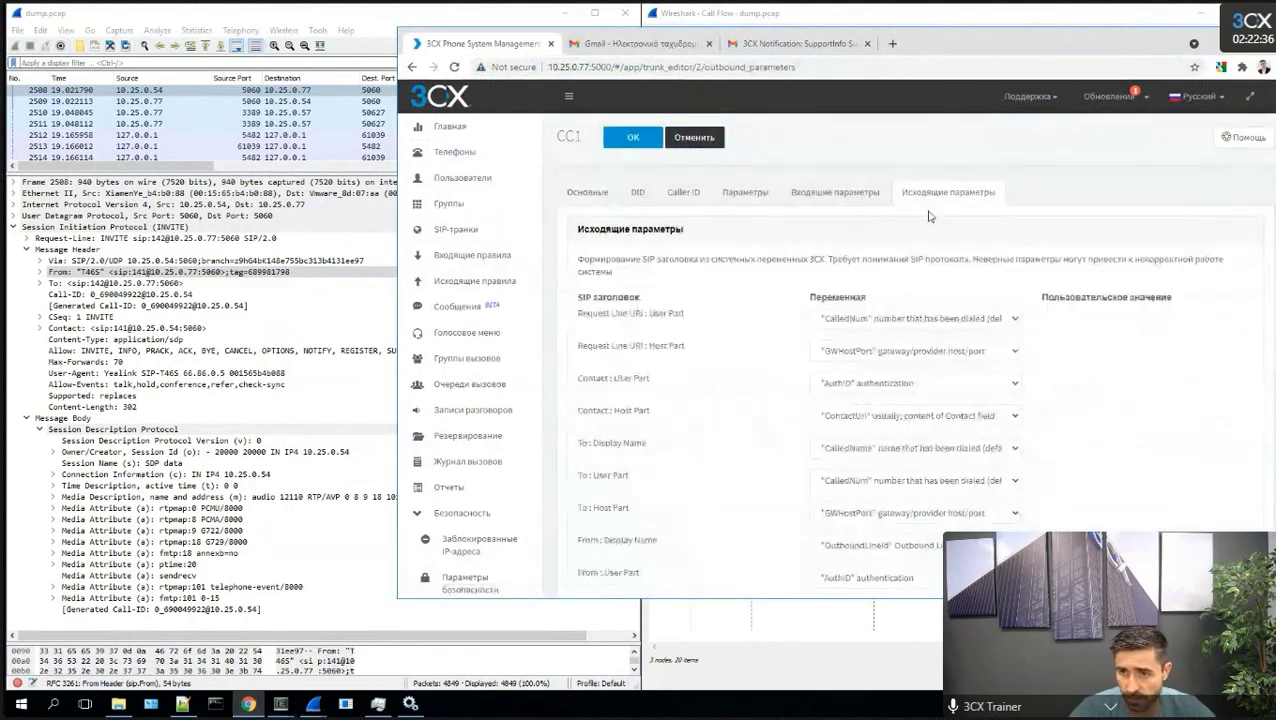
left_click_drag(591, 303, 640, 300)
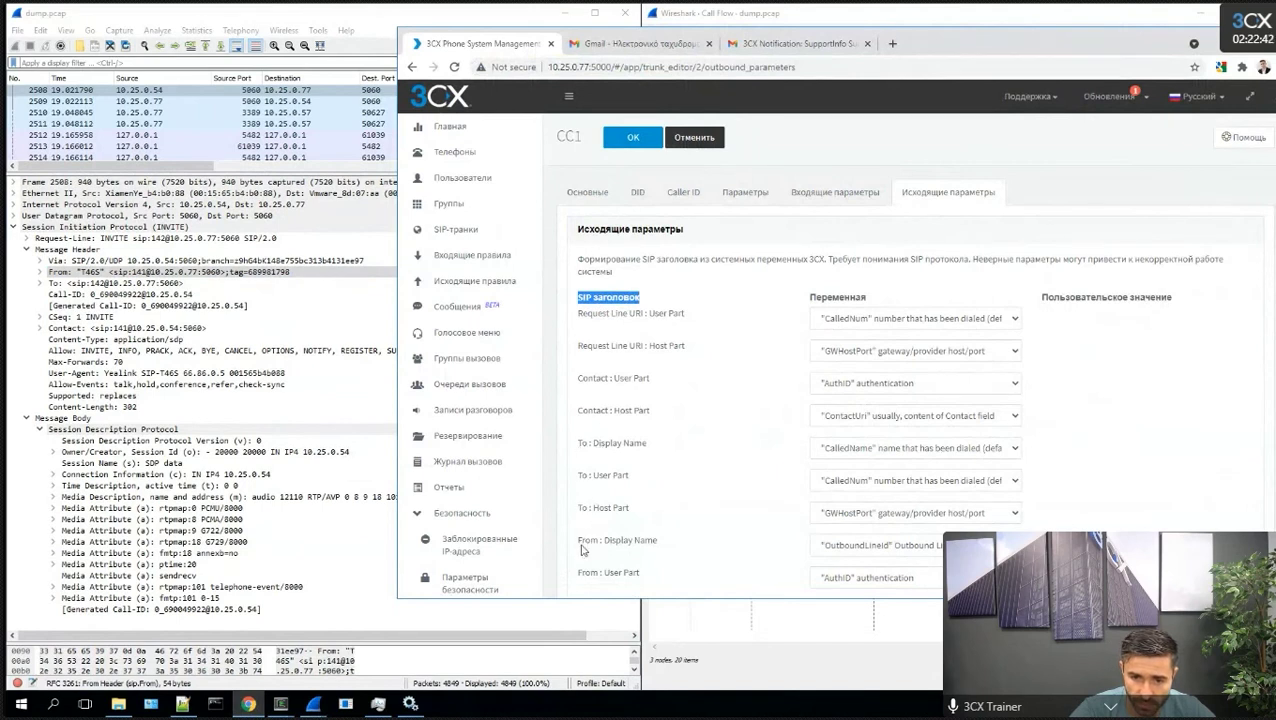
left_click_drag(578, 540, 657, 541)
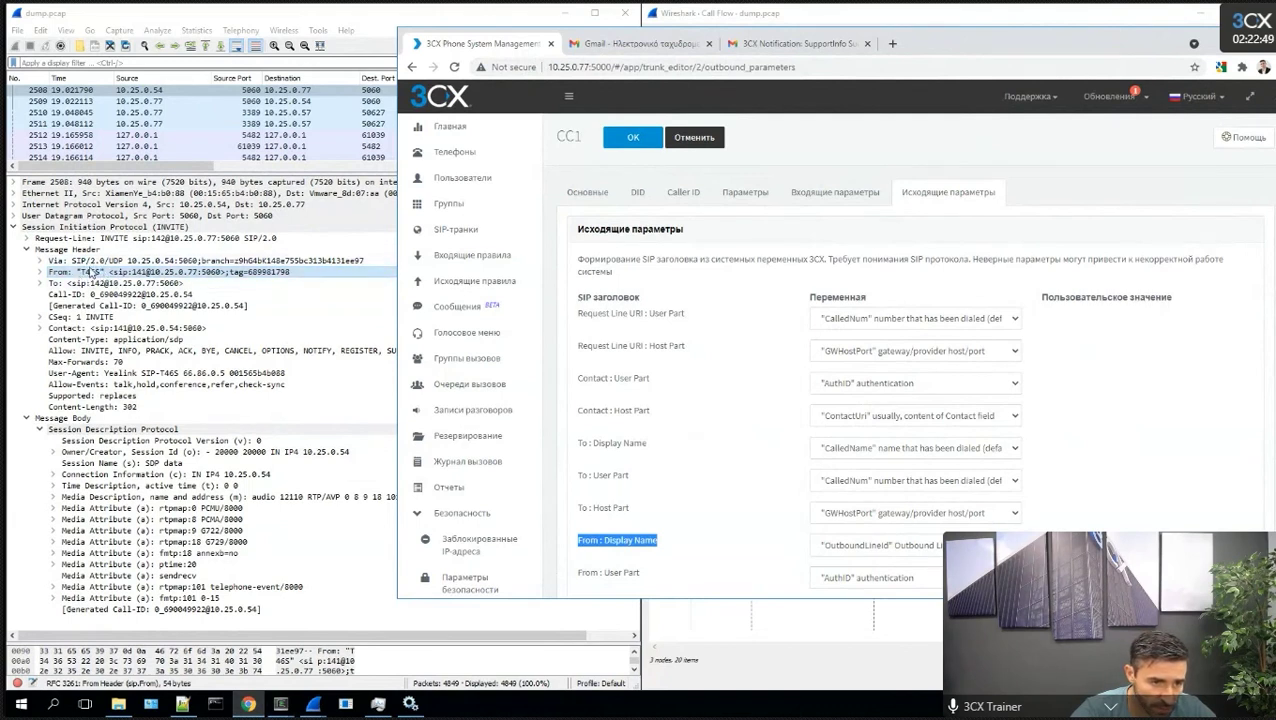
left_click_drag(577, 573, 639, 573)
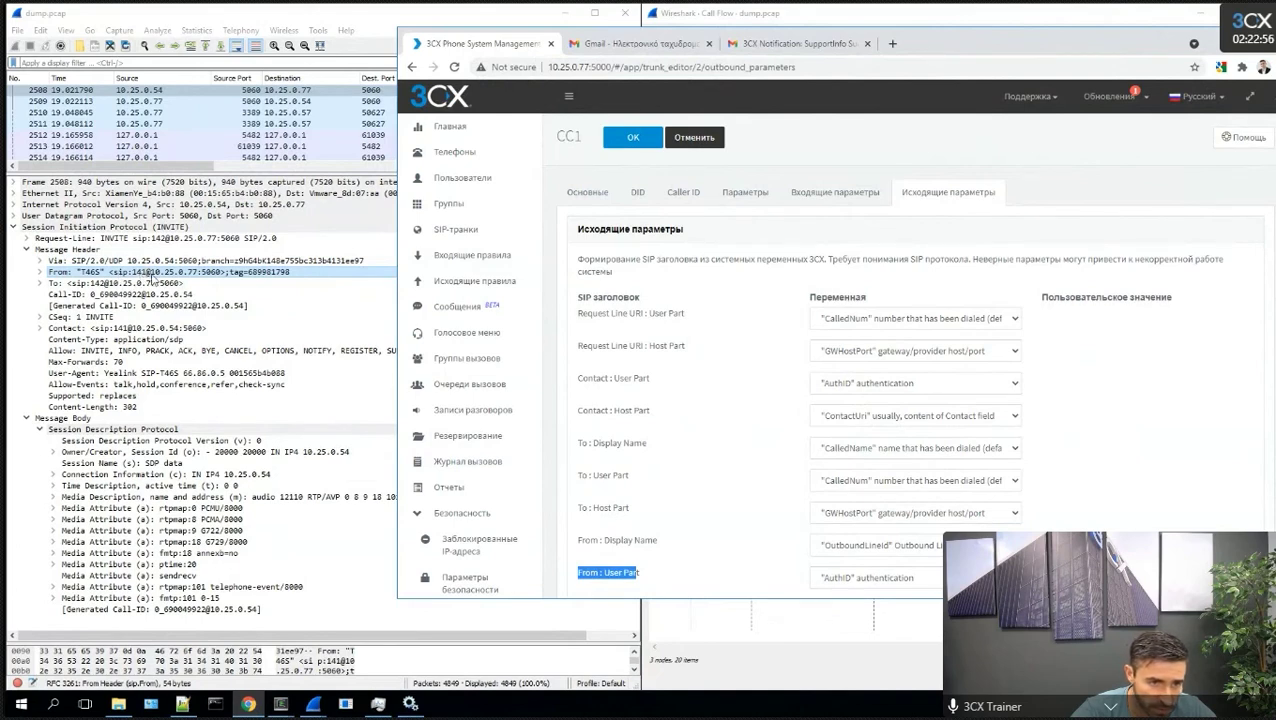
scroll(627, 542, "down", 1)
left_click_drag(580, 540, 642, 541)
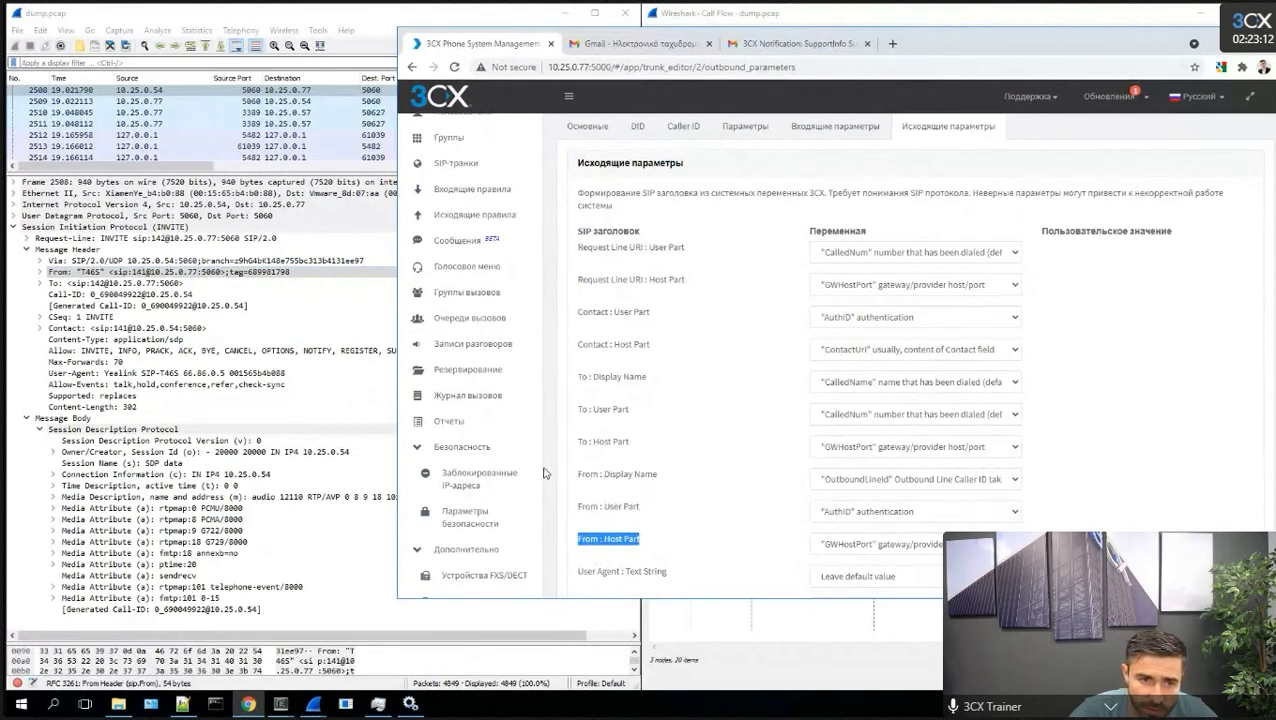
left_click(299, 18)
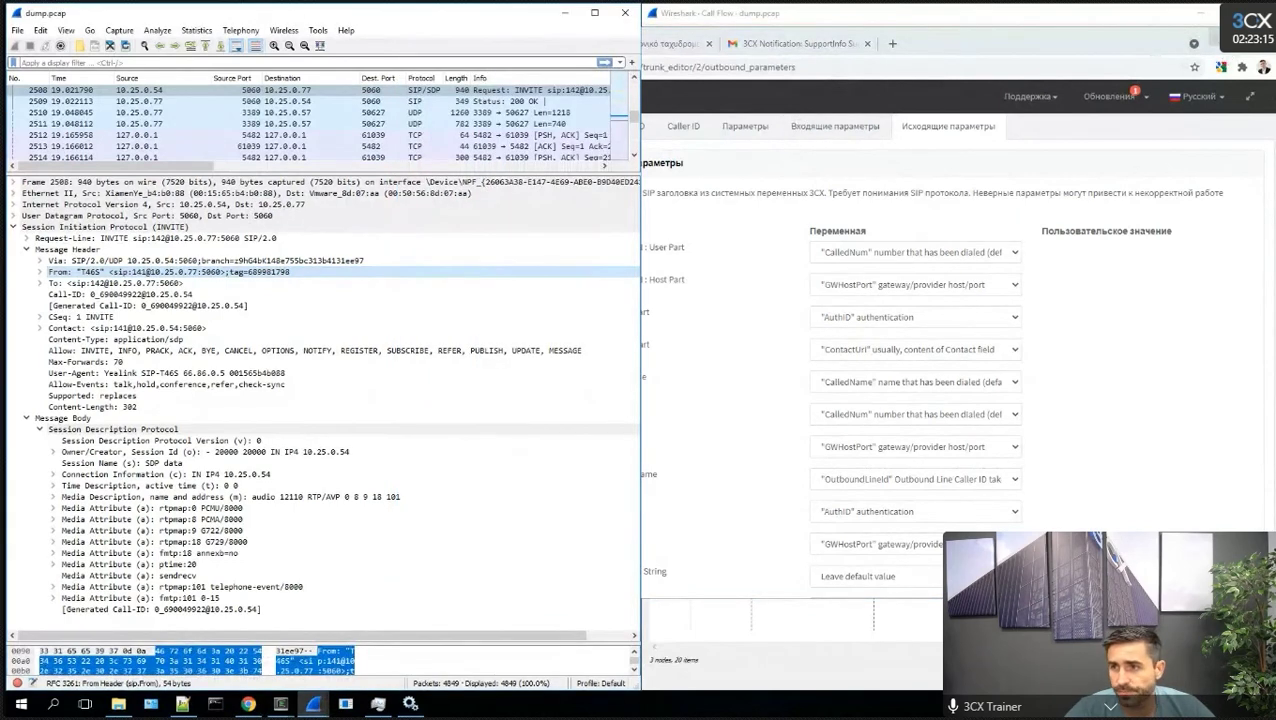
Inspect the INVITE's From, Contact and User-Agent headers and the sender's Ethernet MAC address.
left_click(107, 283)
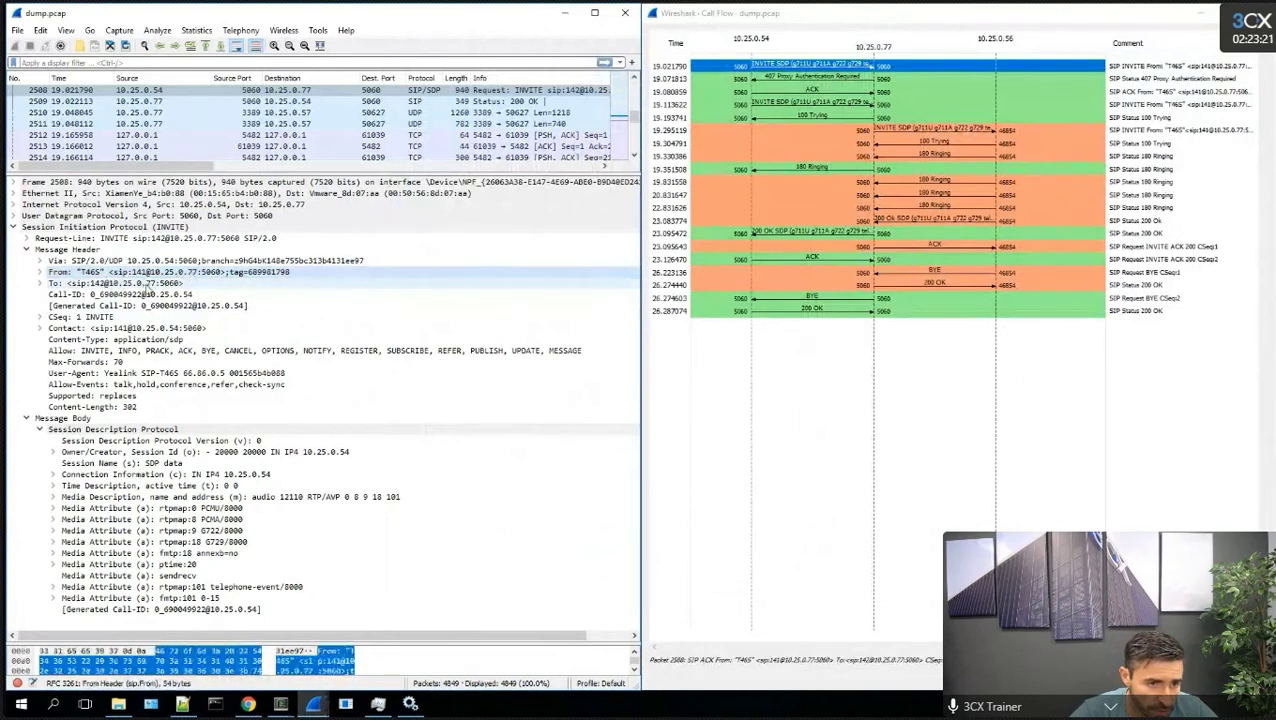
left_click(176, 272)
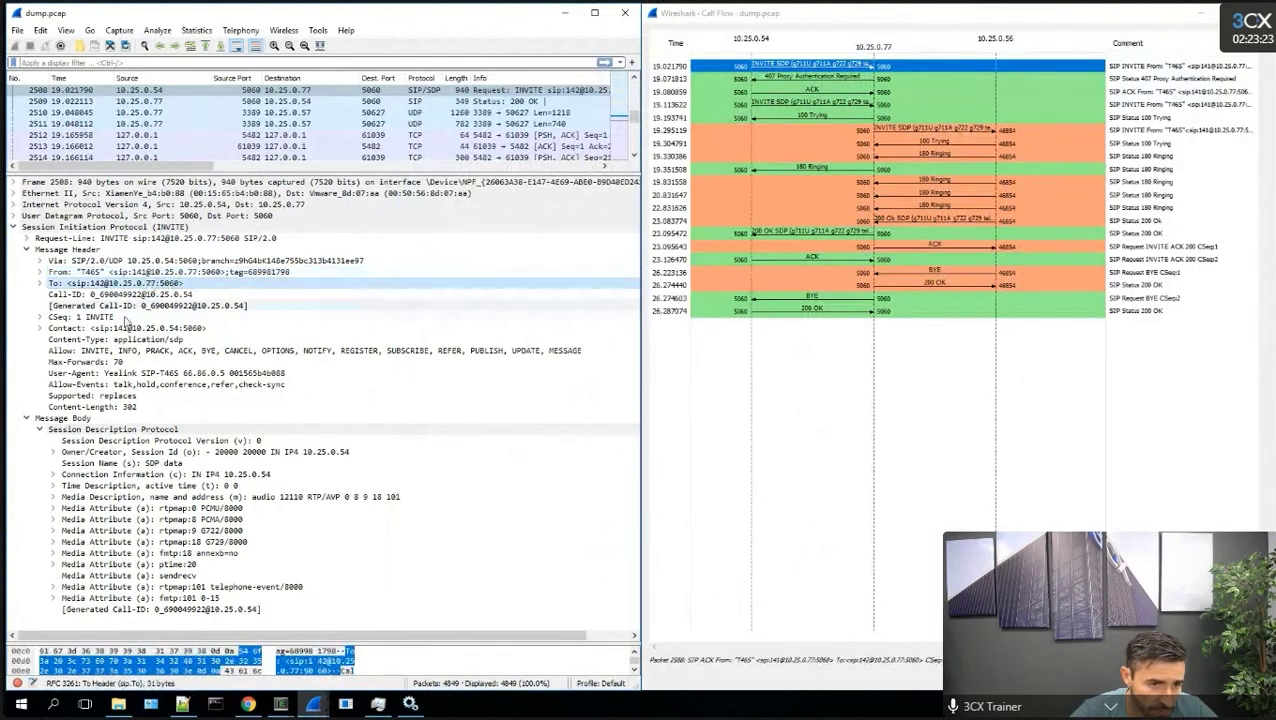
left_click(70, 330)
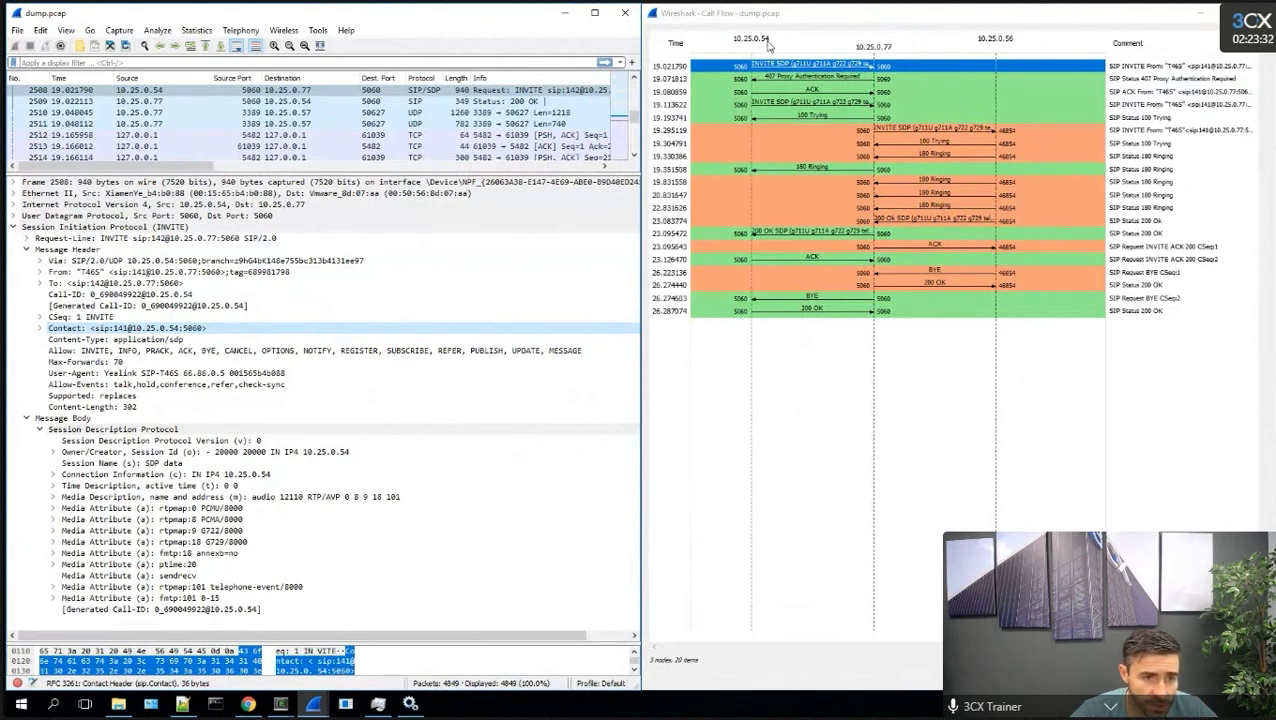
left_click(89, 374)
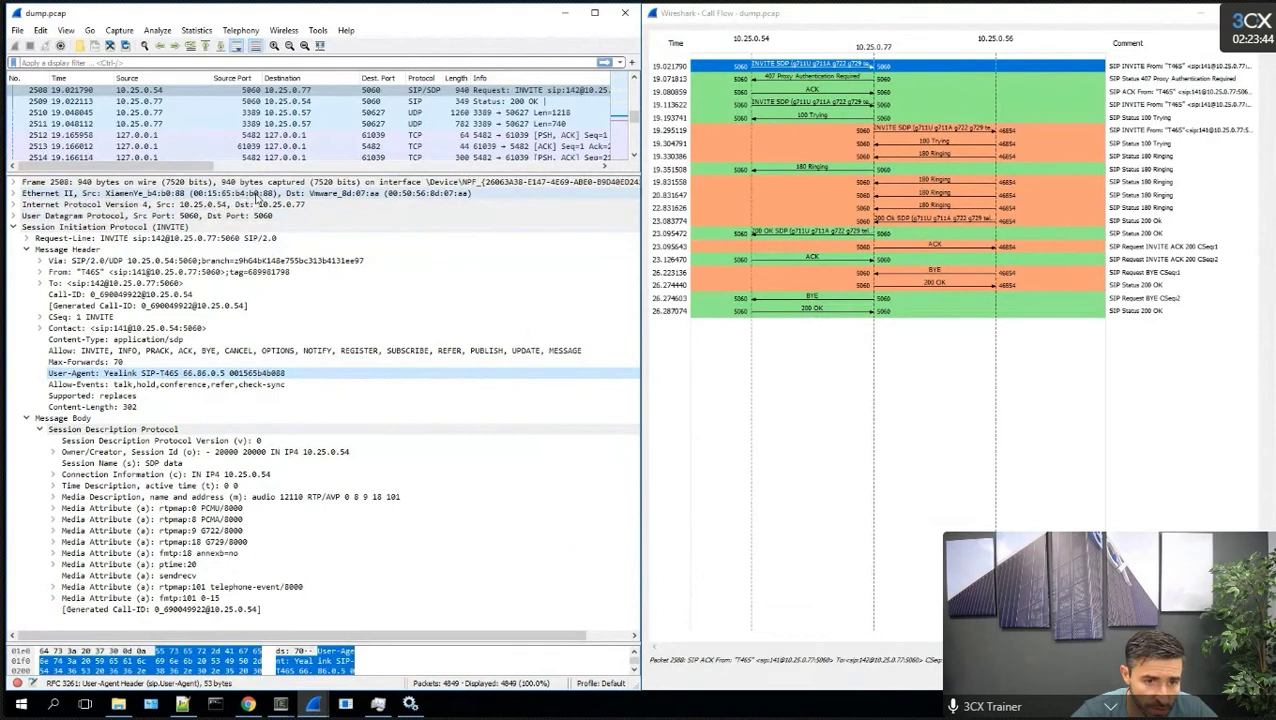
double_click(259, 197)
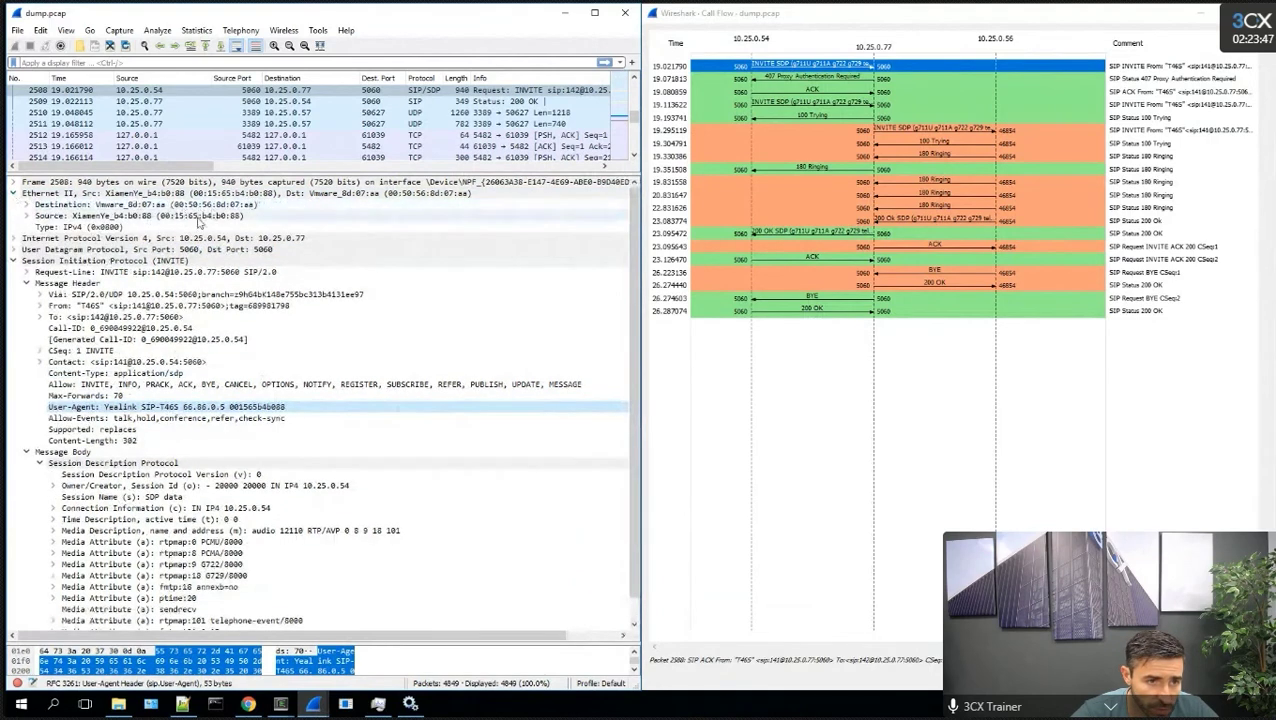
left_click(196, 217)
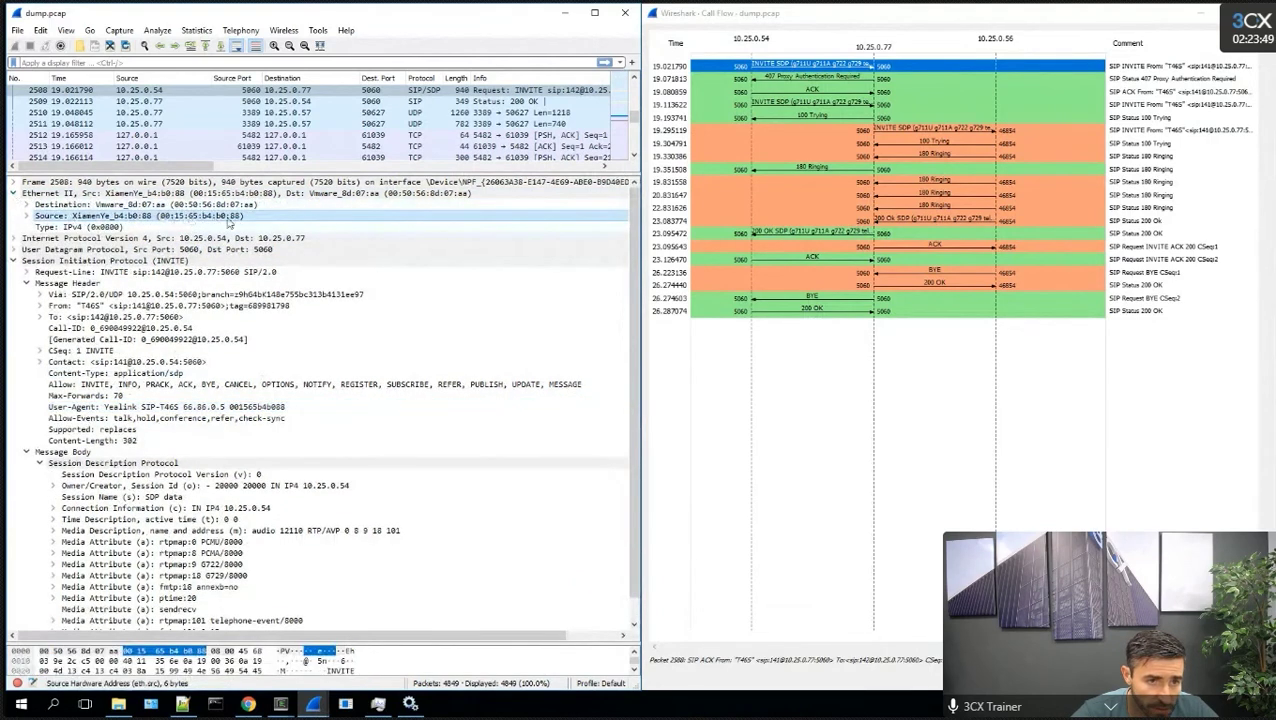
left_click(262, 408)
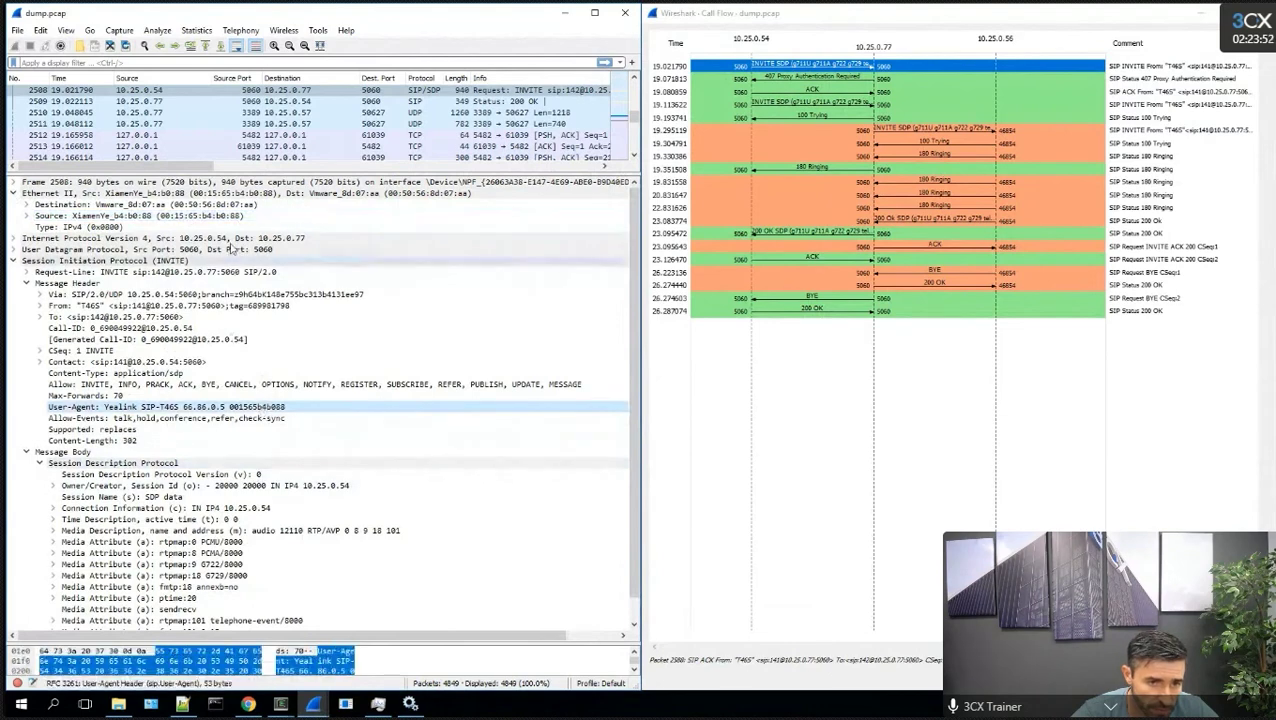
left_click(14, 193)
Review the Allow methods and SDP owner, connection and media lines, then return to 3CX.
left_click(75, 350)
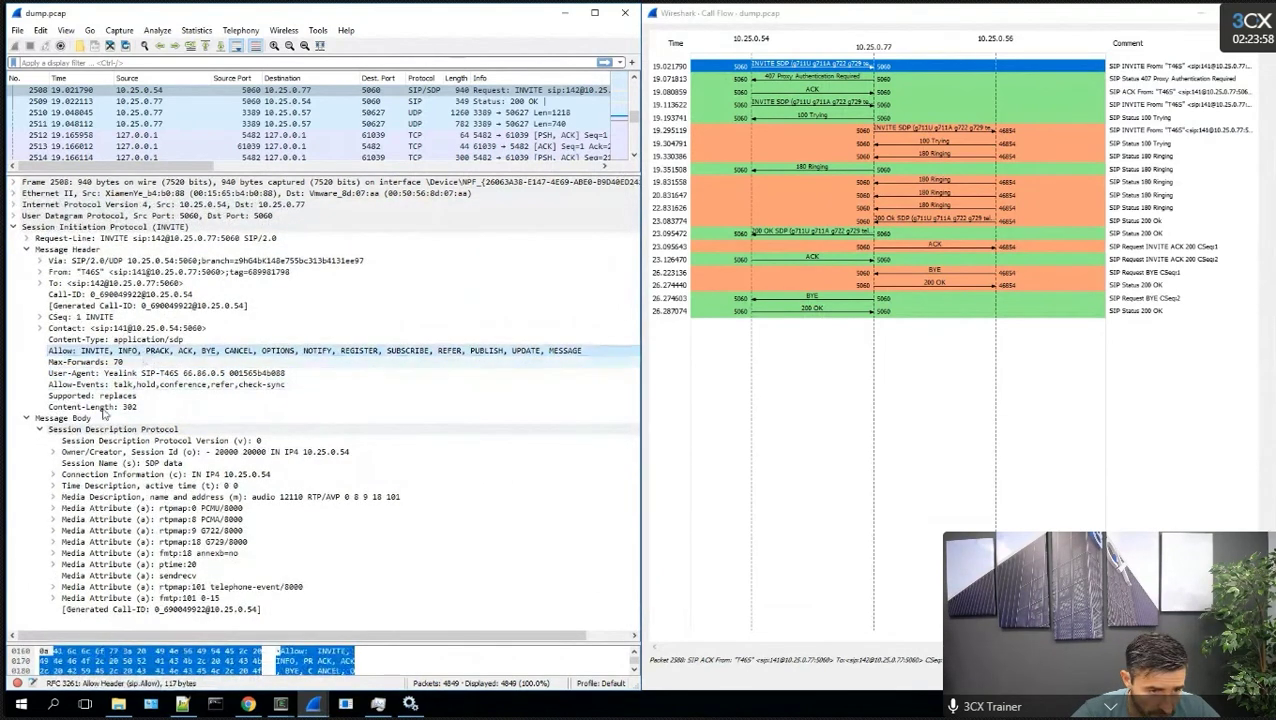
left_click(258, 452)
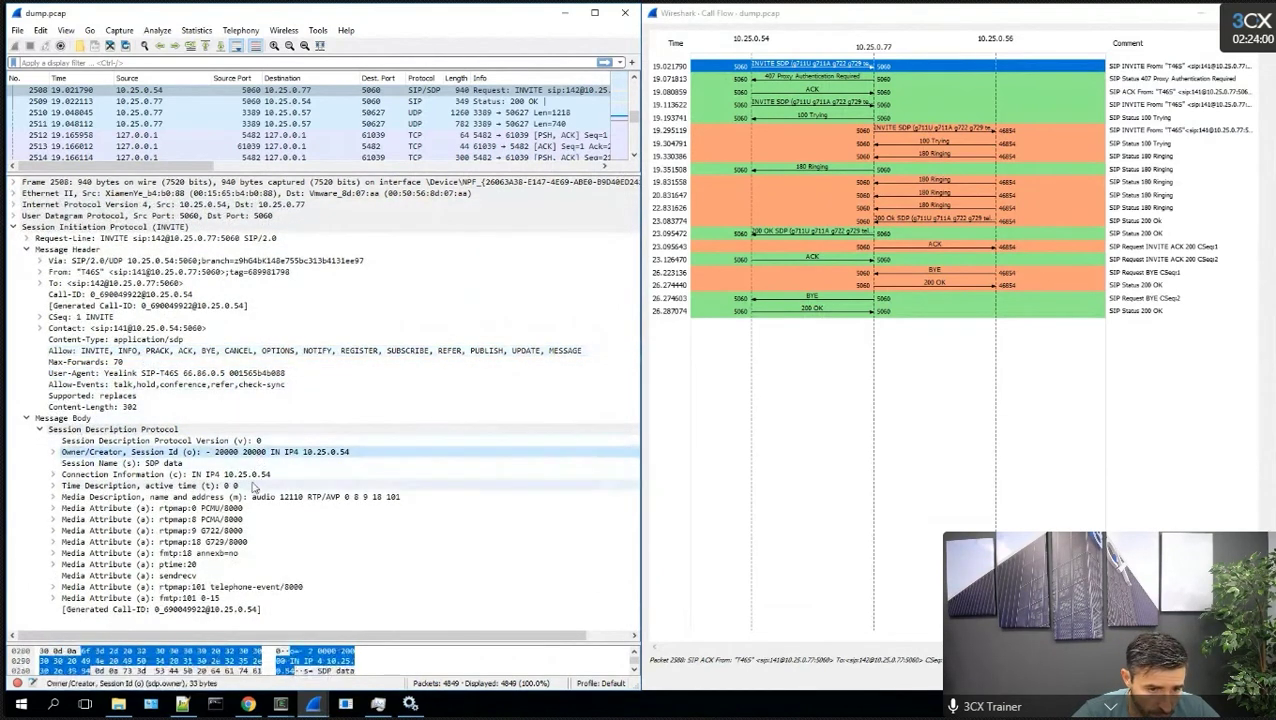
left_click(275, 474)
left_click(290, 498)
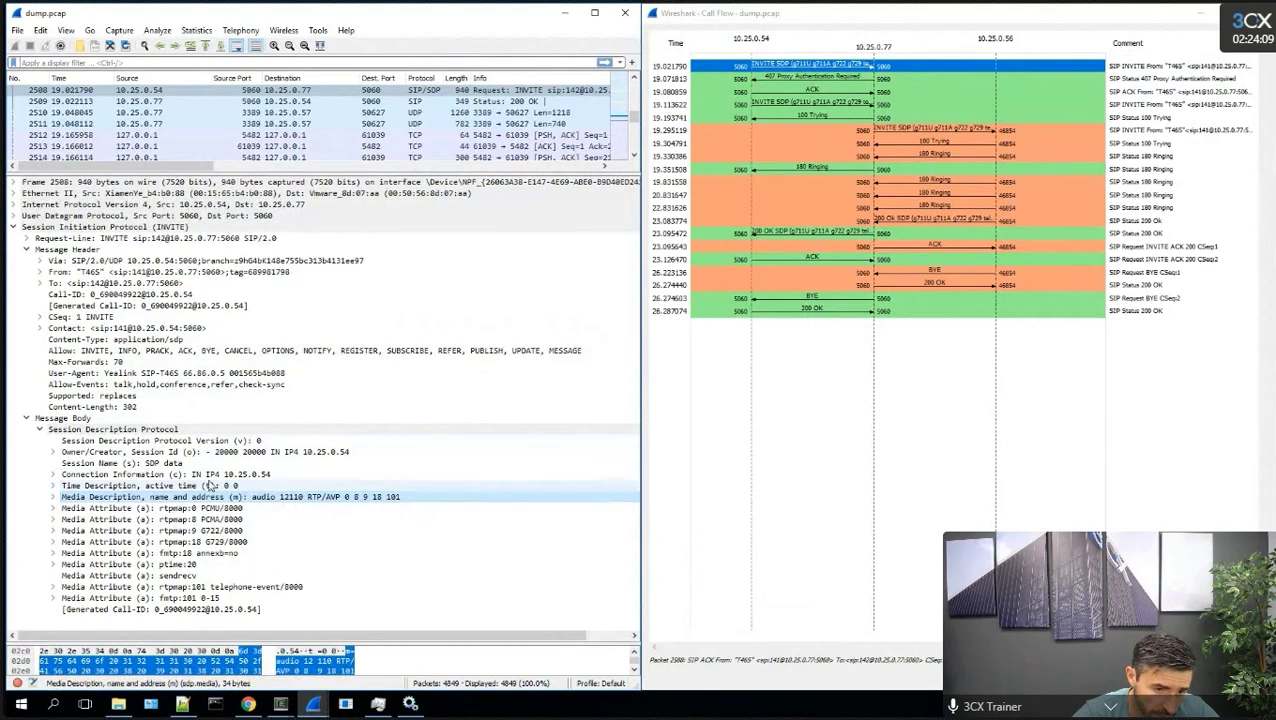
key("Up")
key("Up")
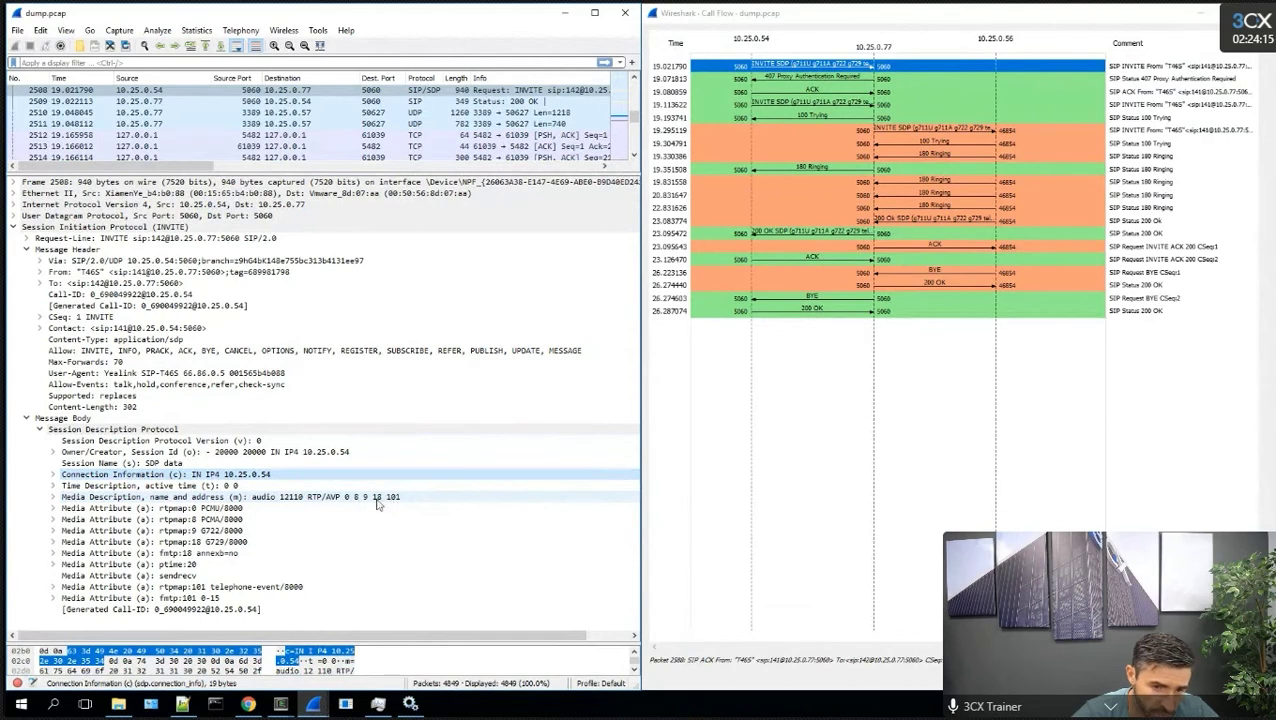
left_click(248, 704)
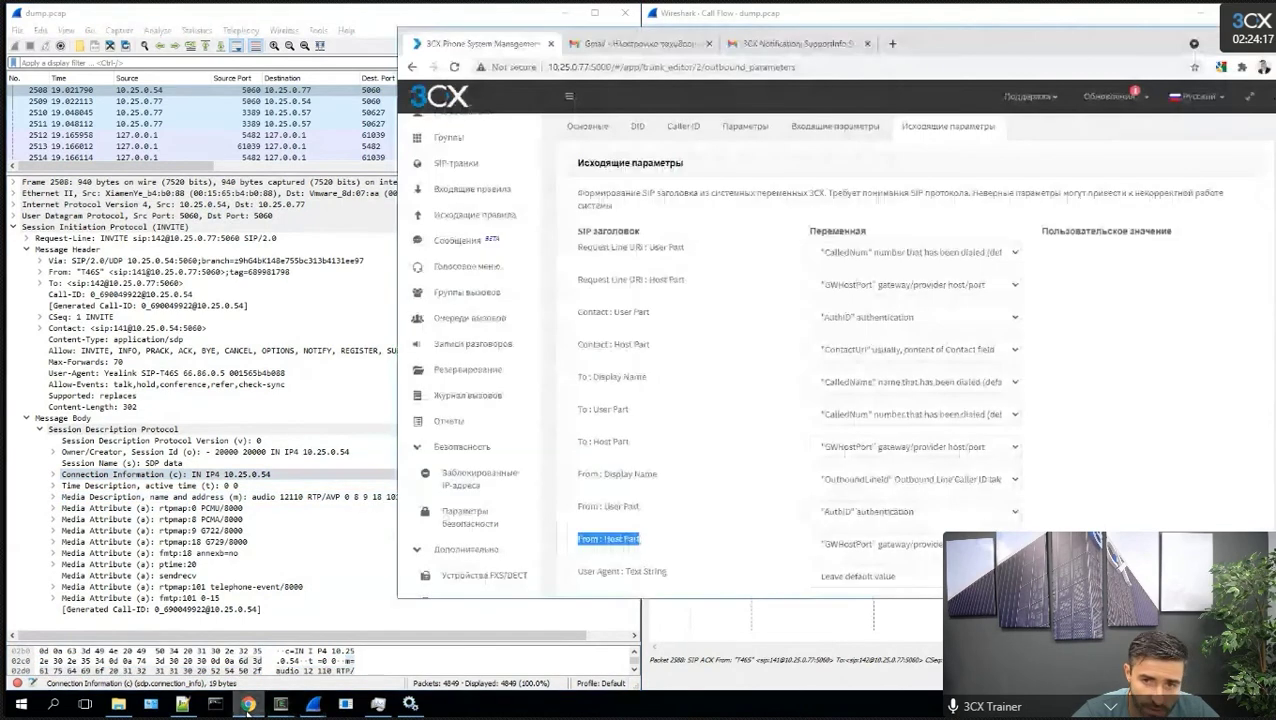
Open extension 141 T46S from Users and scroll through its Phone Provisioning settings.
scroll(474, 192, "up", 1)
left_click(462, 178)
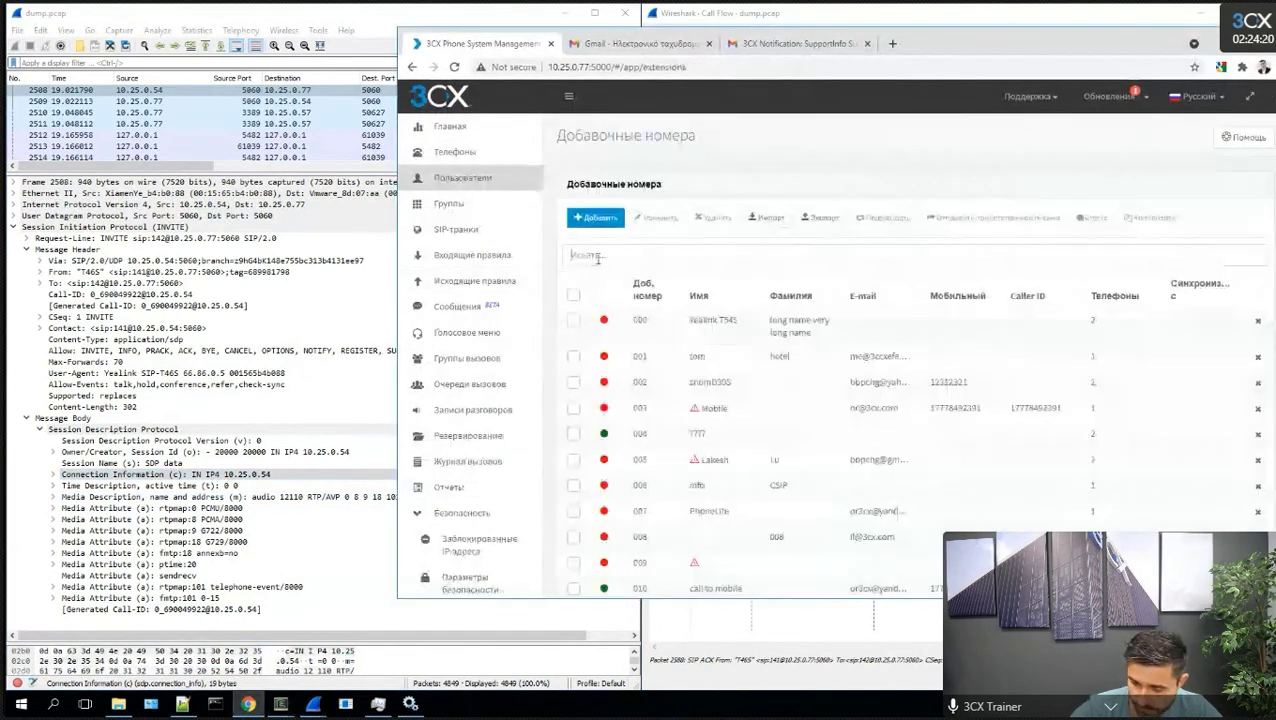
double_click(650, 320)
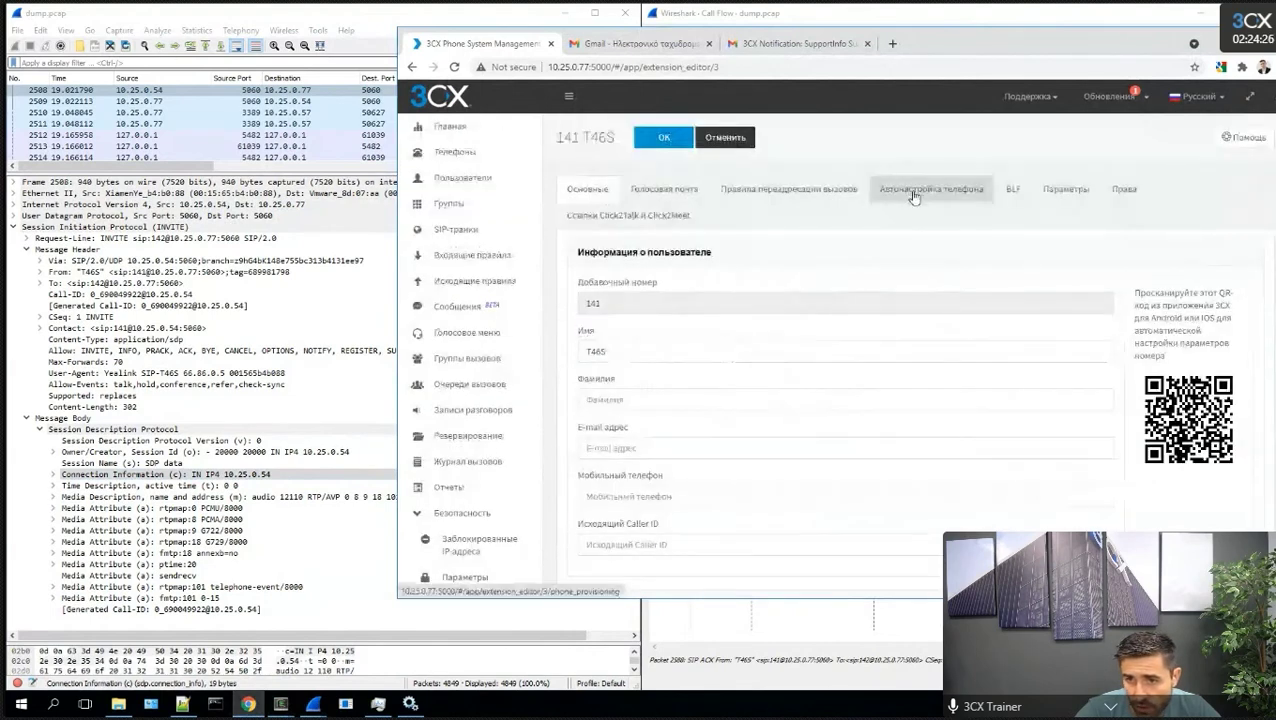
left_click(913, 195)
scroll(683, 450, "down", 10)
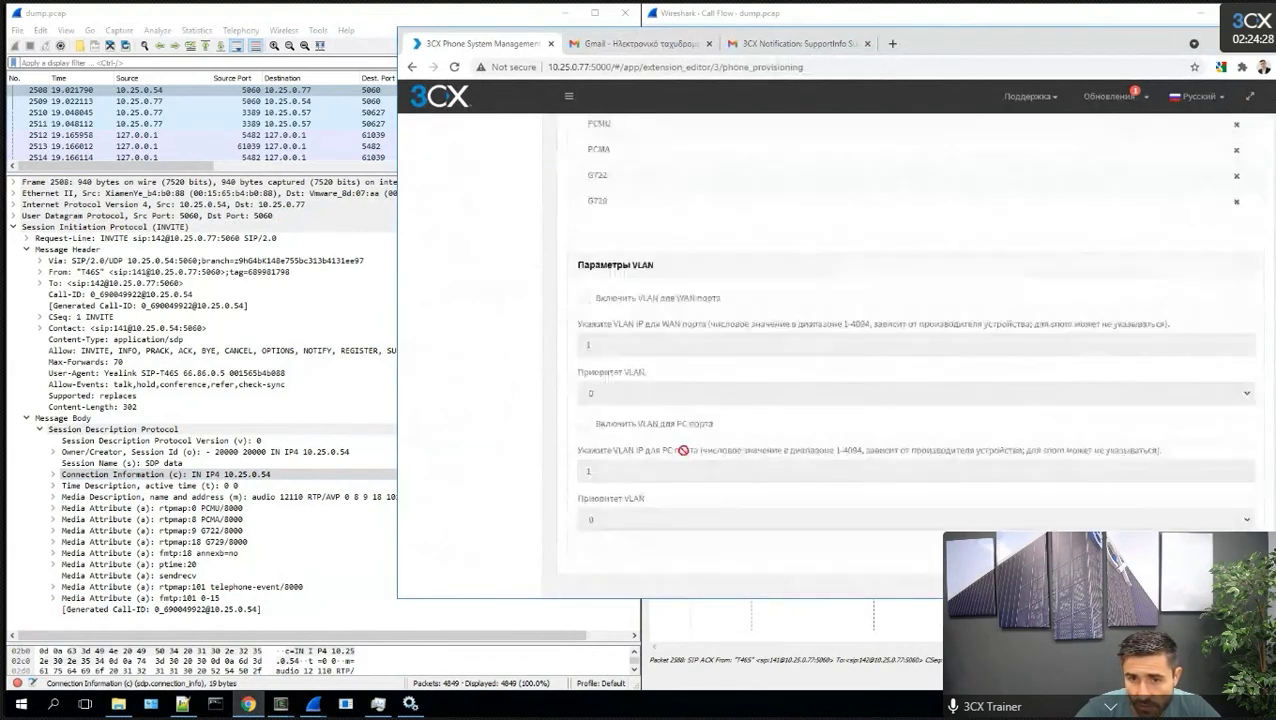
scroll(683, 450, "up", 2)
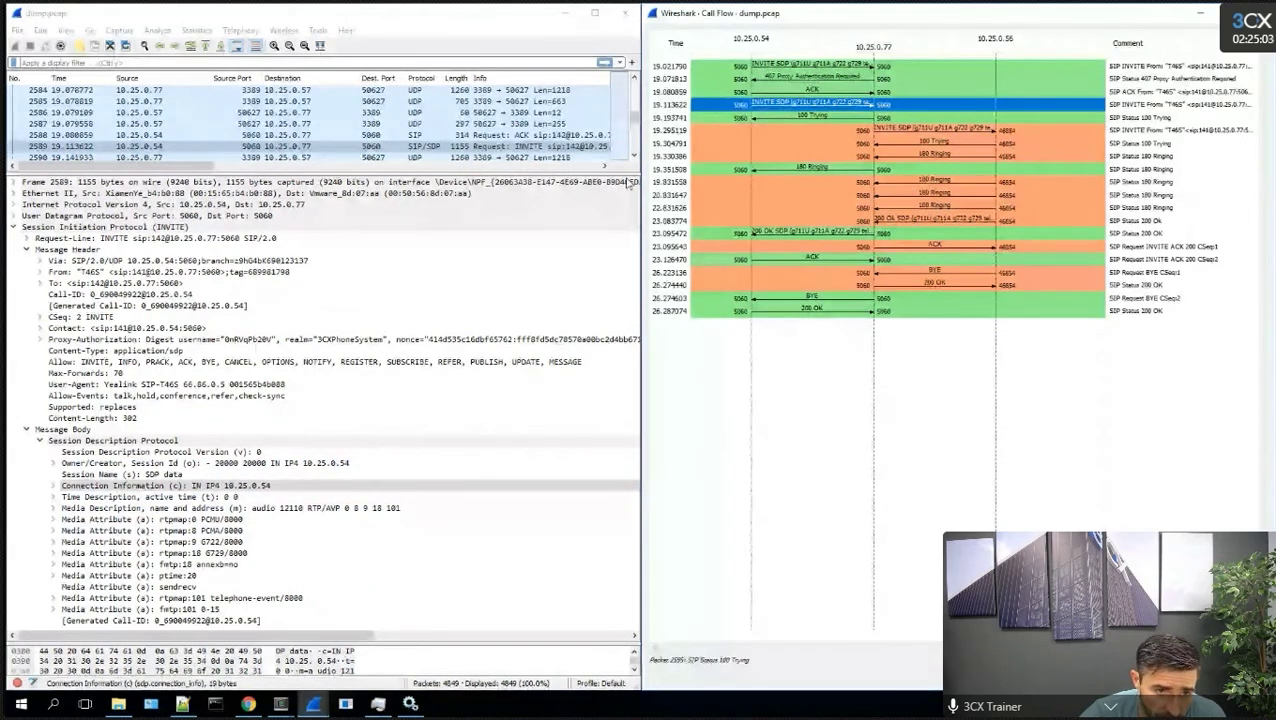
Compare the INVITE's Proxy-Authorization username with extension 141's authentication ID in 3CX.
left_click(223, 341)
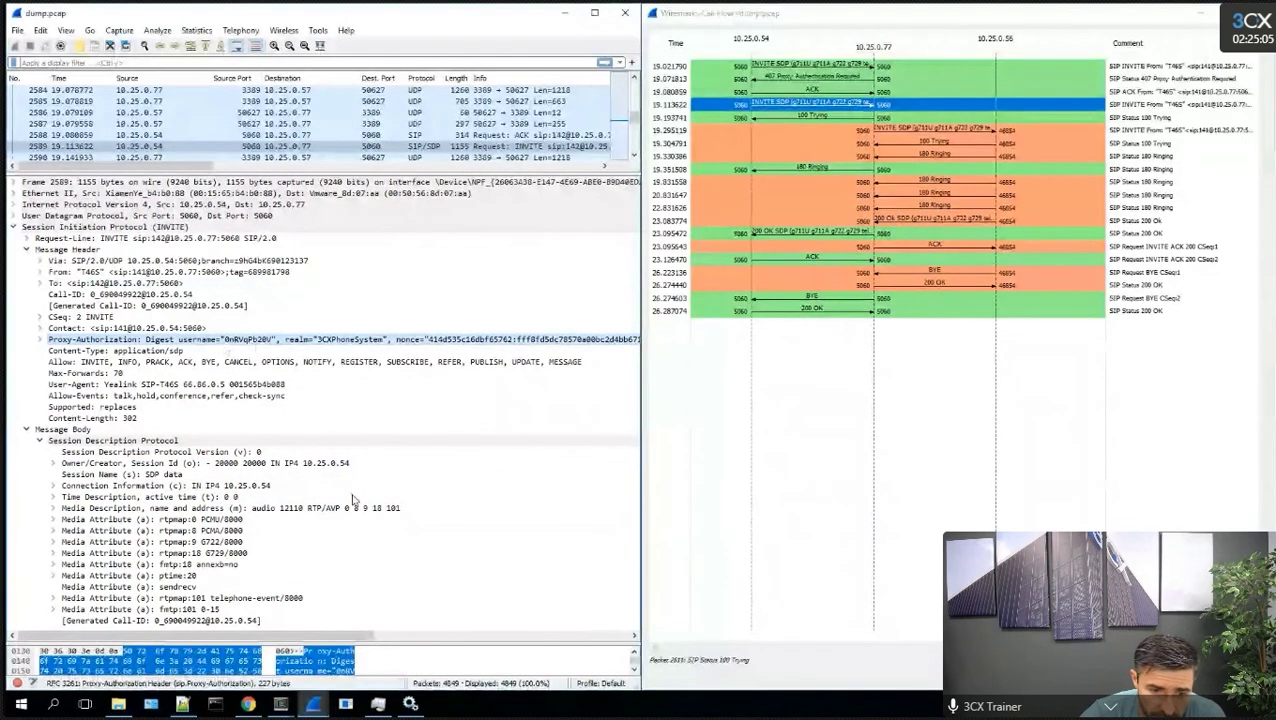
mouse_move(317, 708)
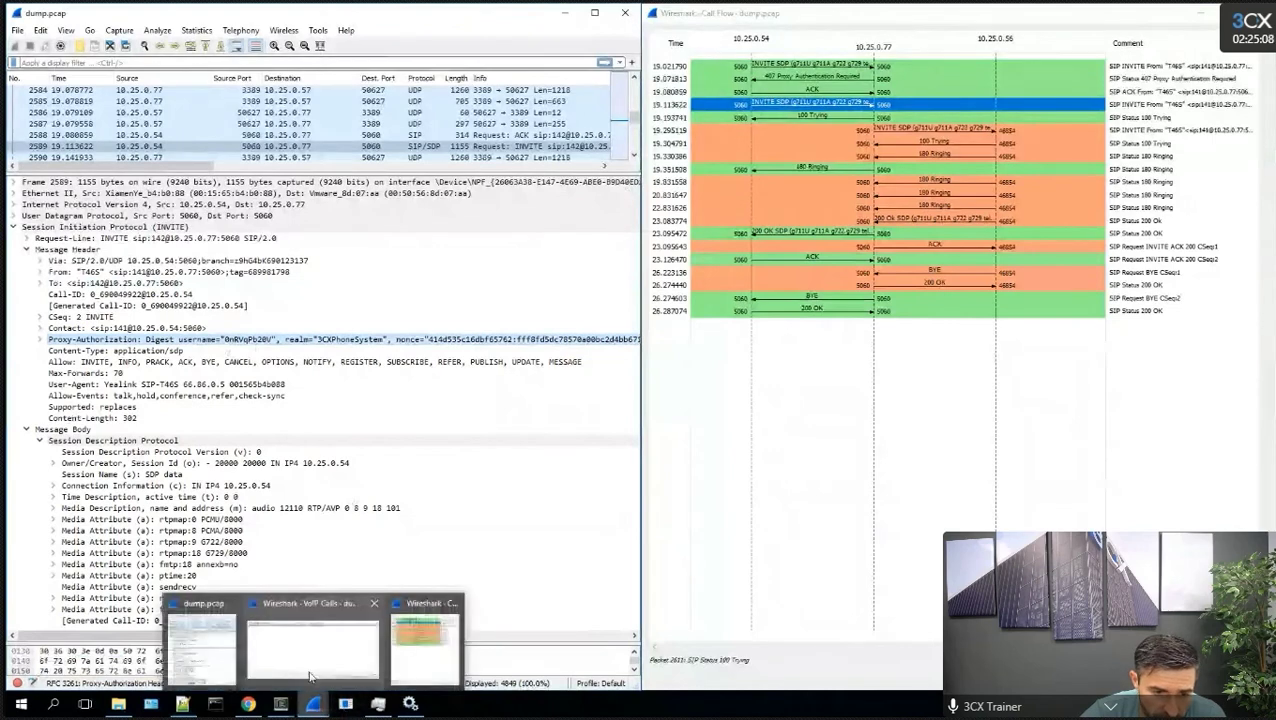
left_click(248, 704)
left_click_drag(980, 55, 1110, 88)
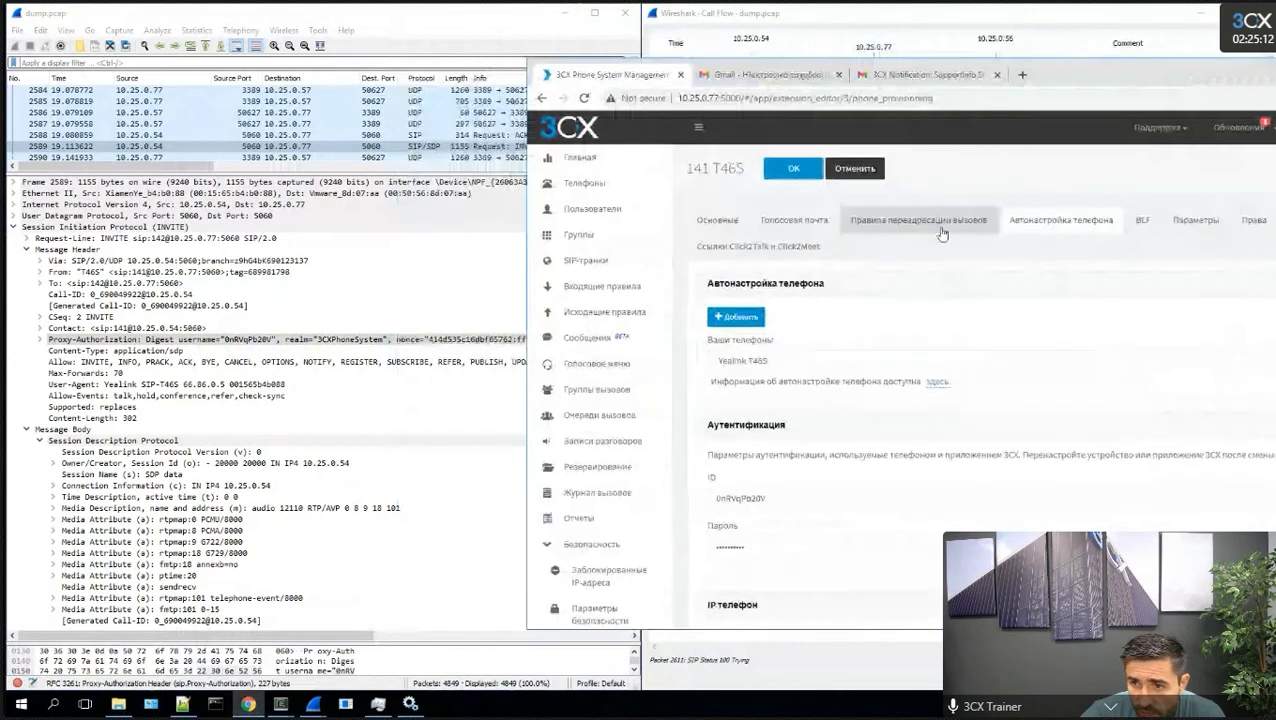
scroll(800, 450, "down", 1)
double_click(740, 432)
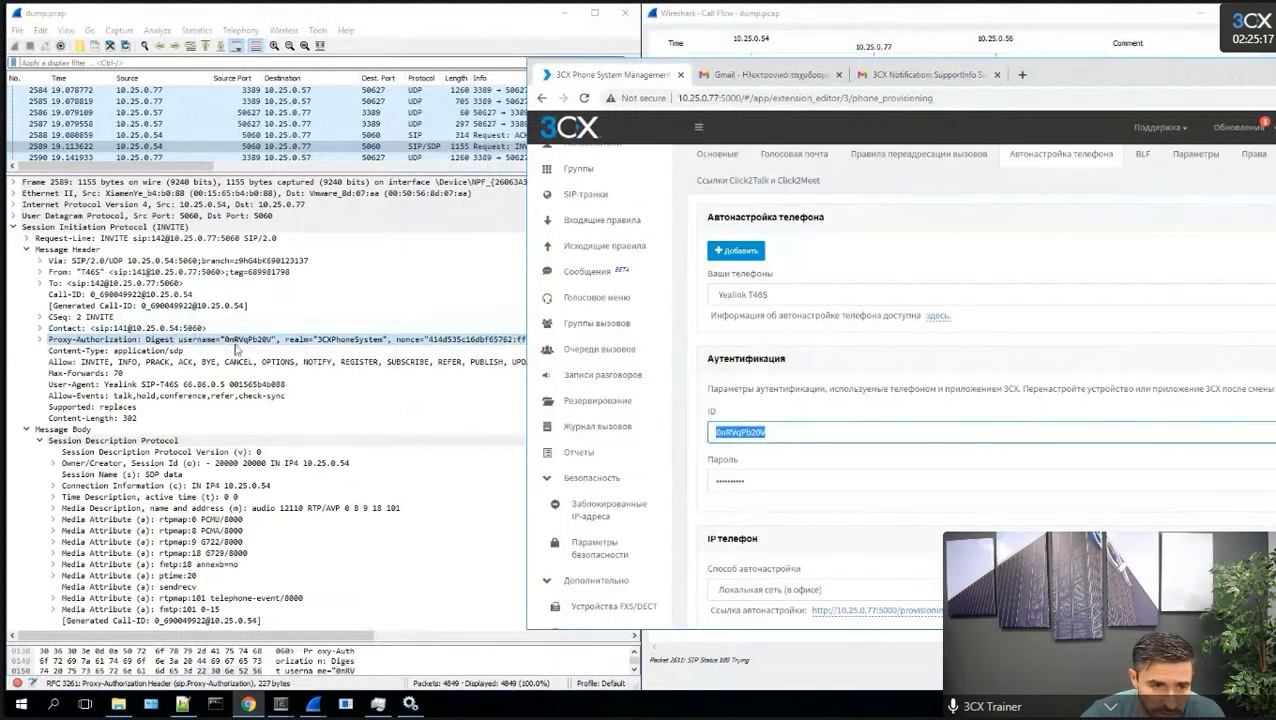
Back in Wireshark's Call Flow, select the authenticated INVITE, packet 2589.
left_click(238, 347)
left_click(850, 123)
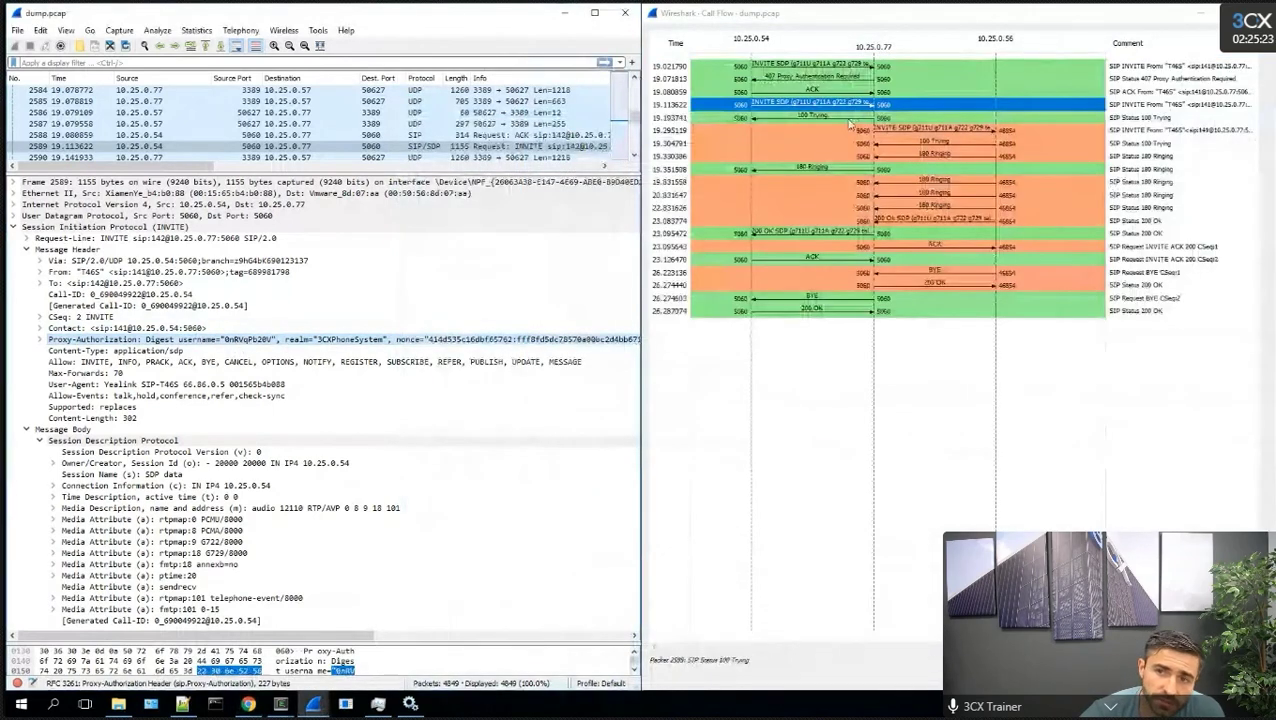
left_click(900, 131)
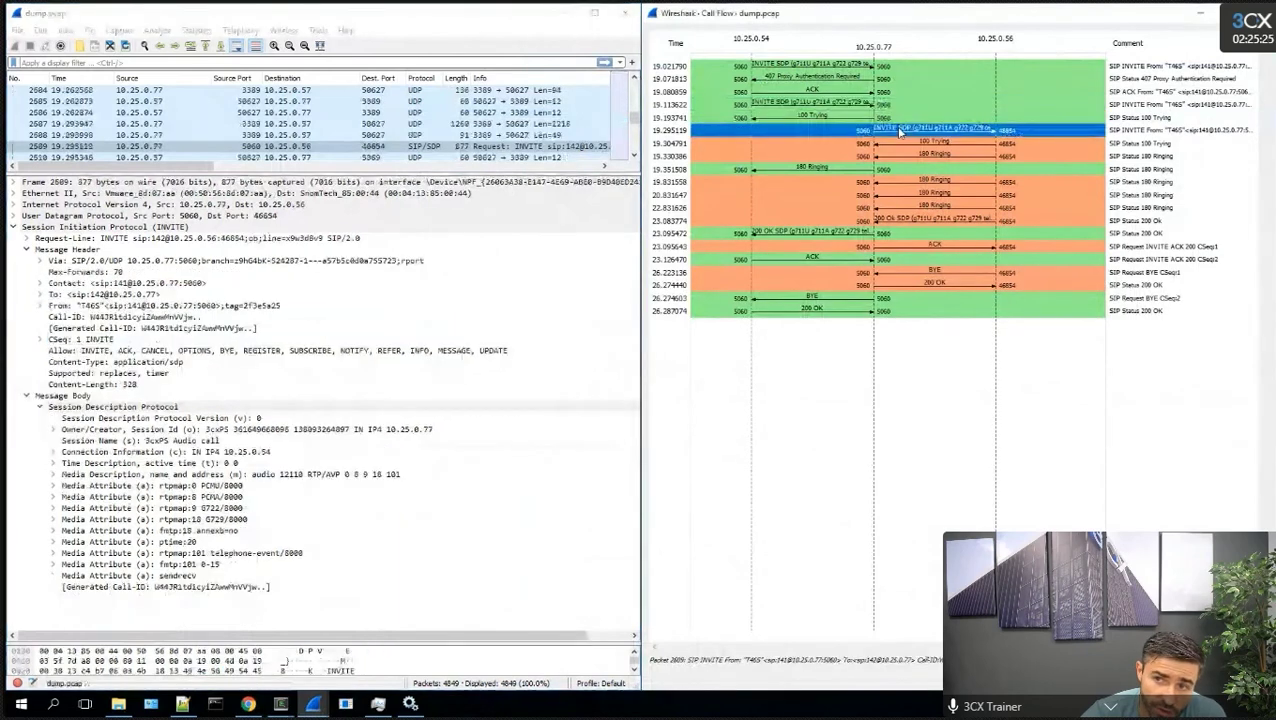
Select 100 Trying and the INVITE to 10.25.0.56, inspecting its To, From and SDP c=/m= lines.
left_click(848, 118)
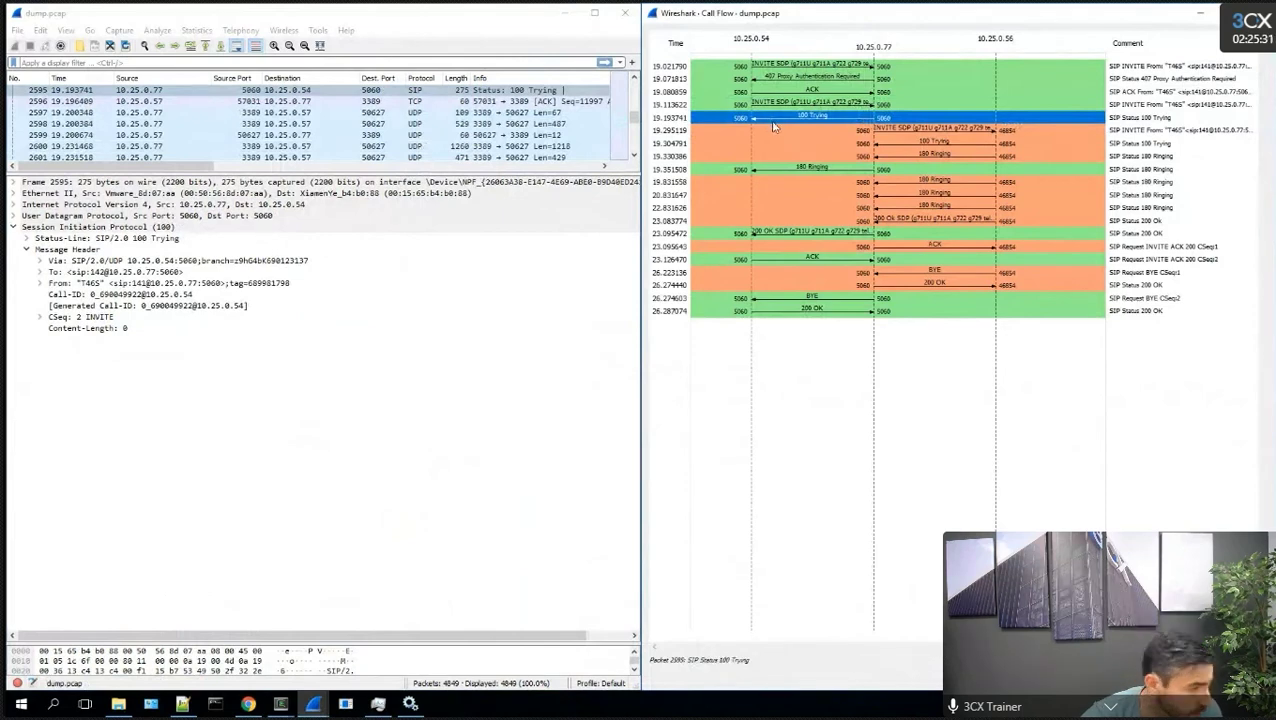
left_click(929, 131)
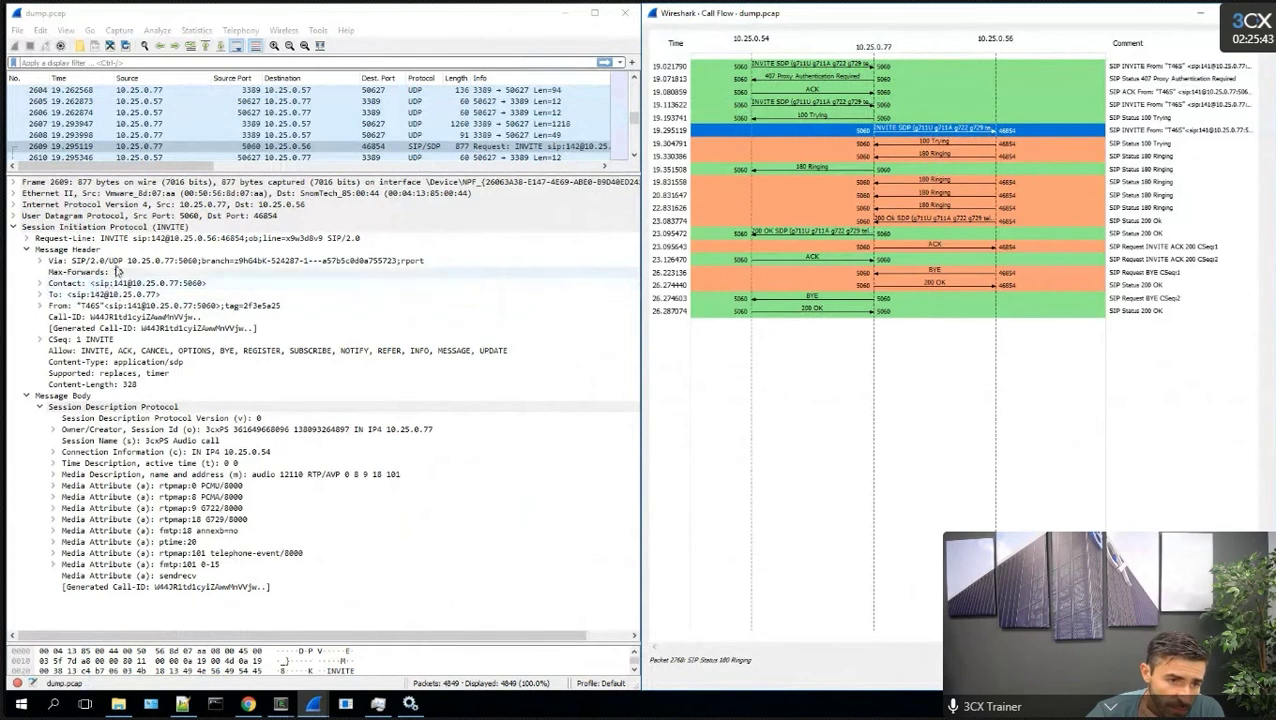
left_click(90, 294)
left_click(137, 306)
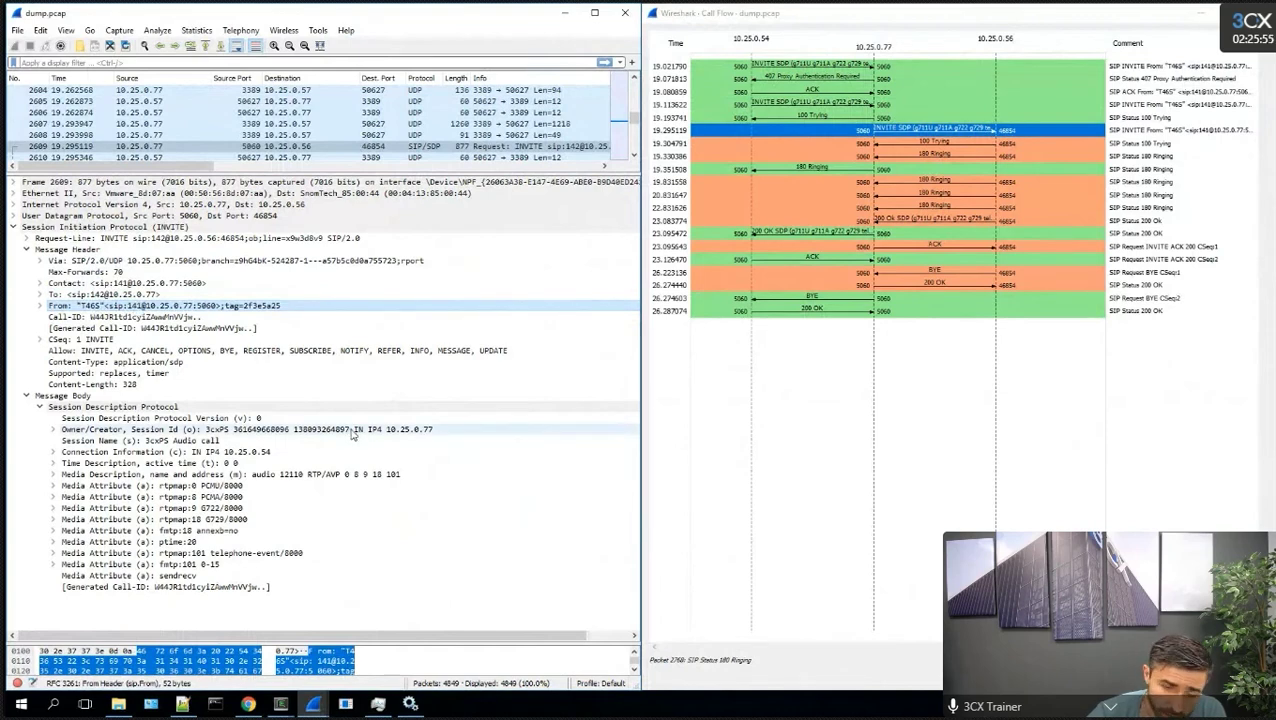
left_click(294, 477)
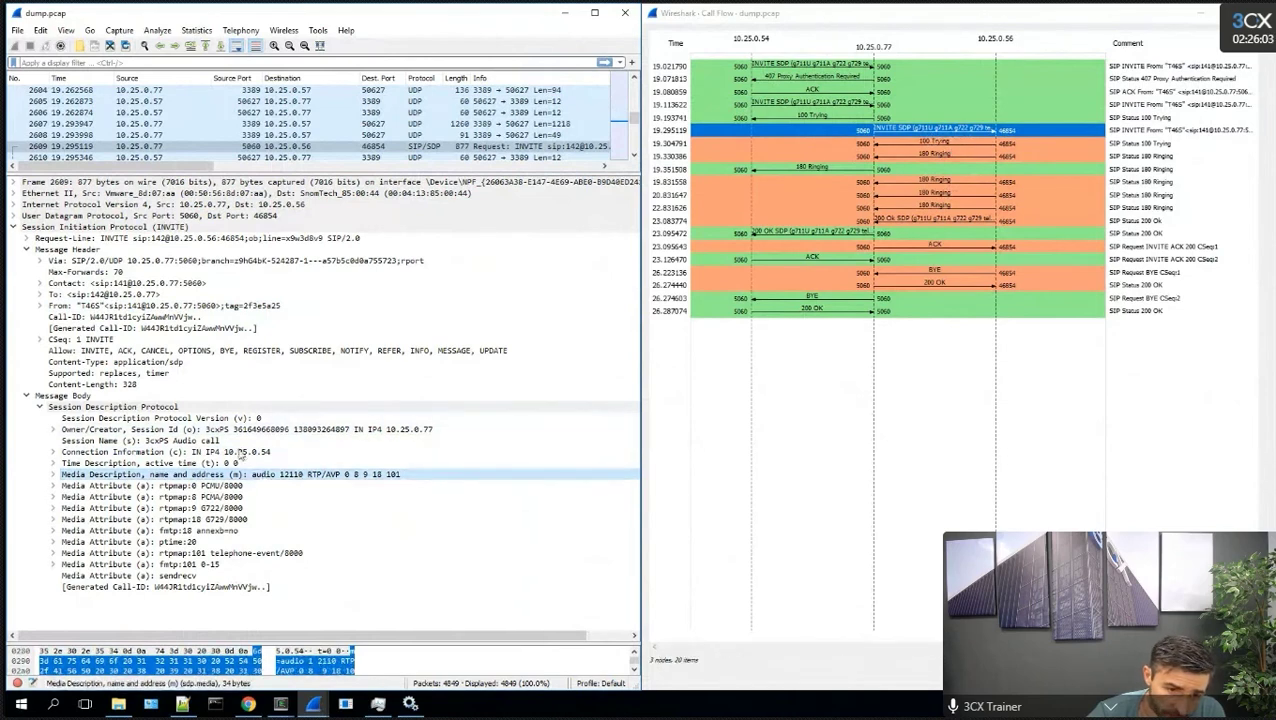
left_click(232, 453)
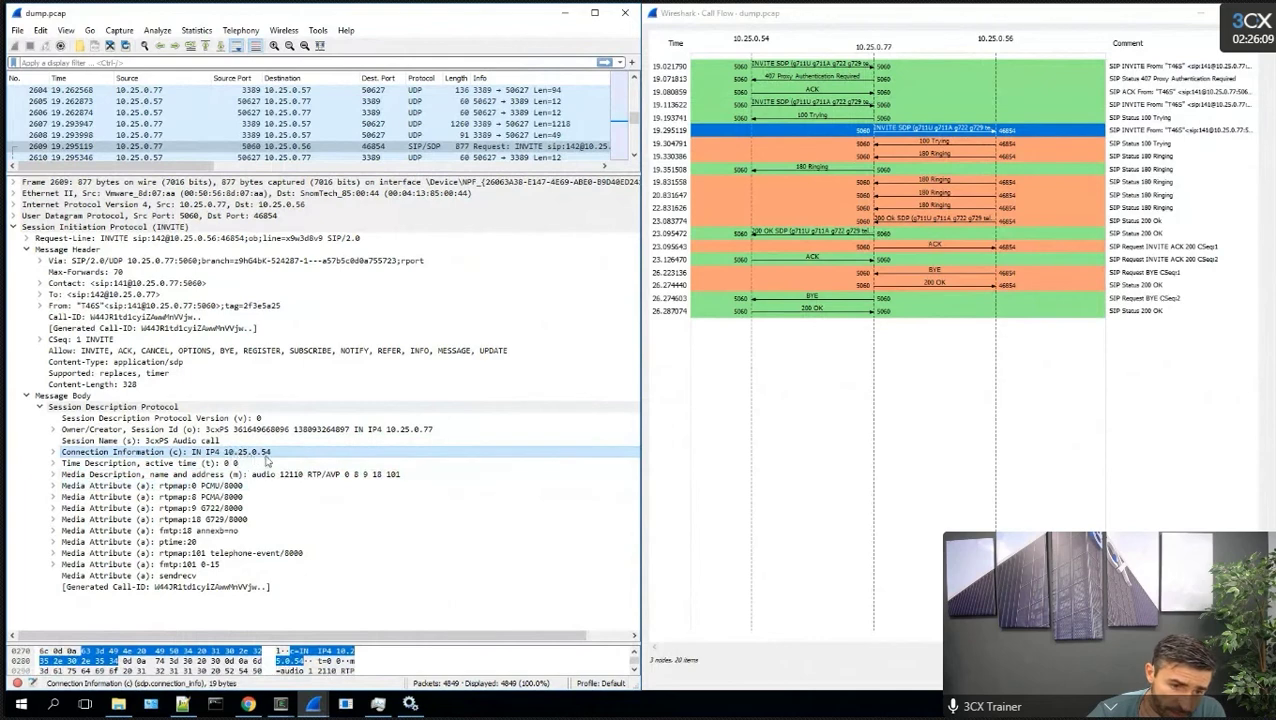
left_click(286, 476)
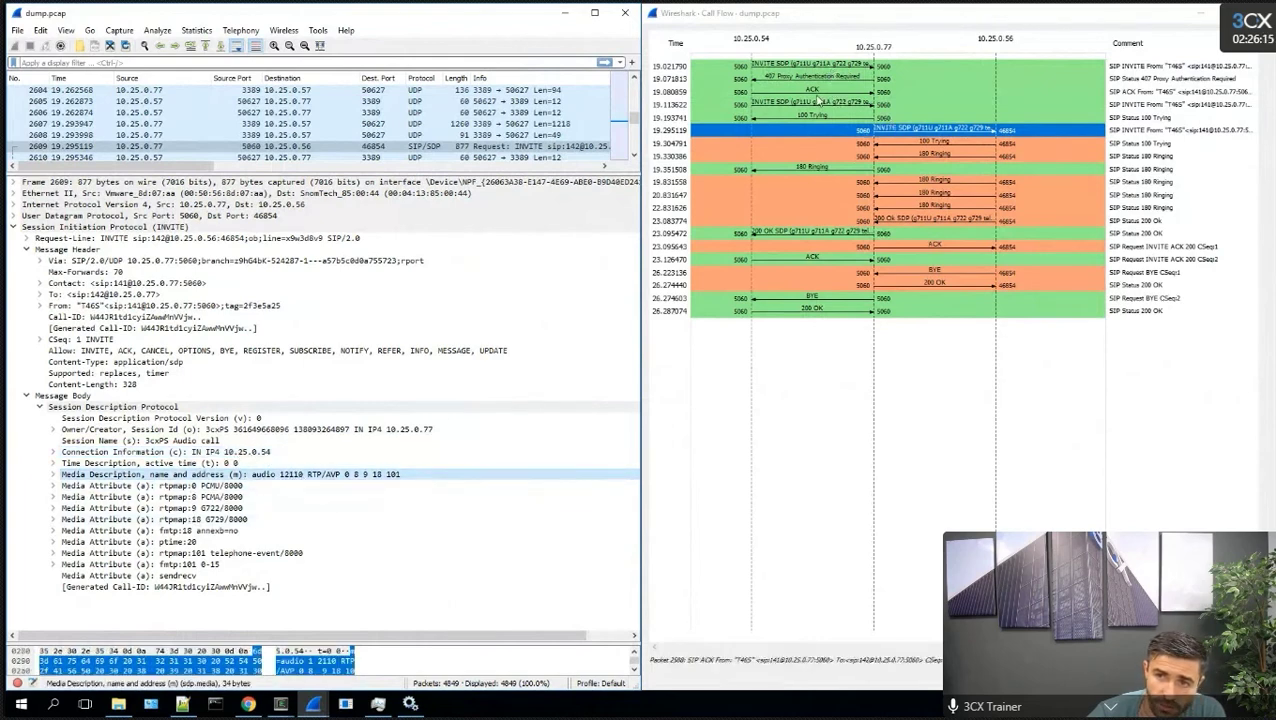
Toggle between INVITE packets 2589 and 2609 to compare them, then return to 3CX.
left_click(810, 104)
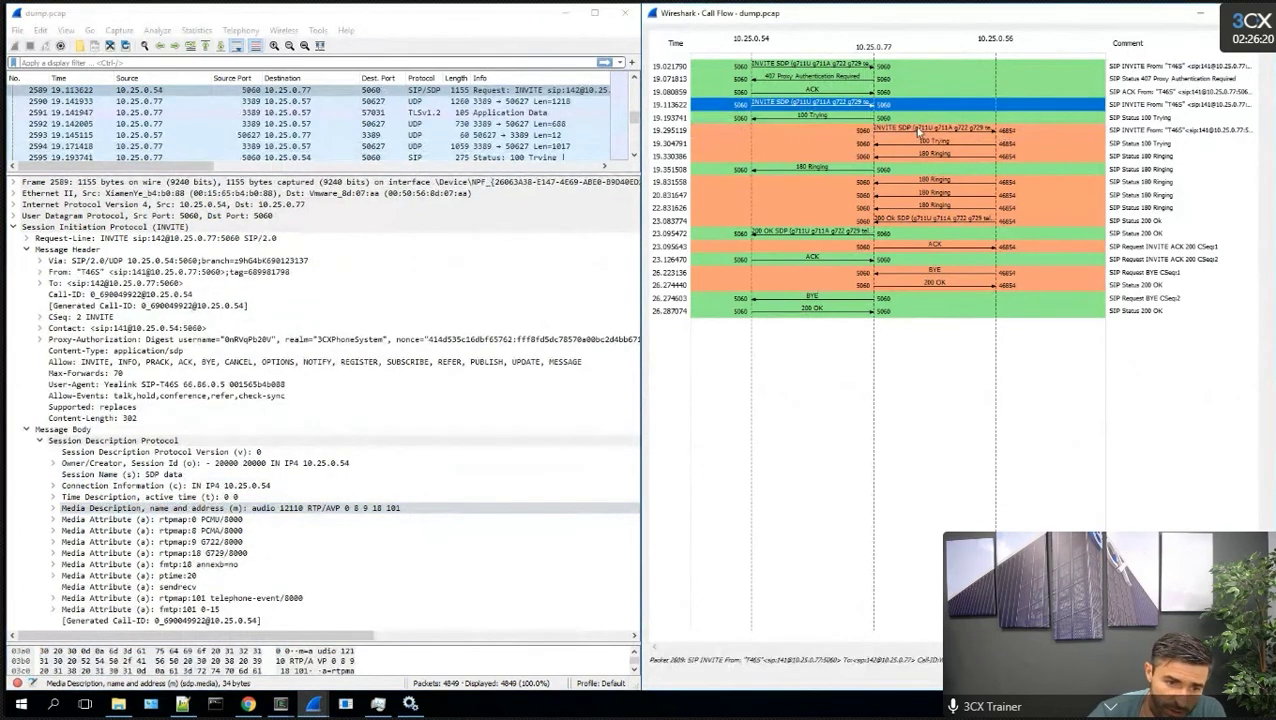
left_click(914, 128)
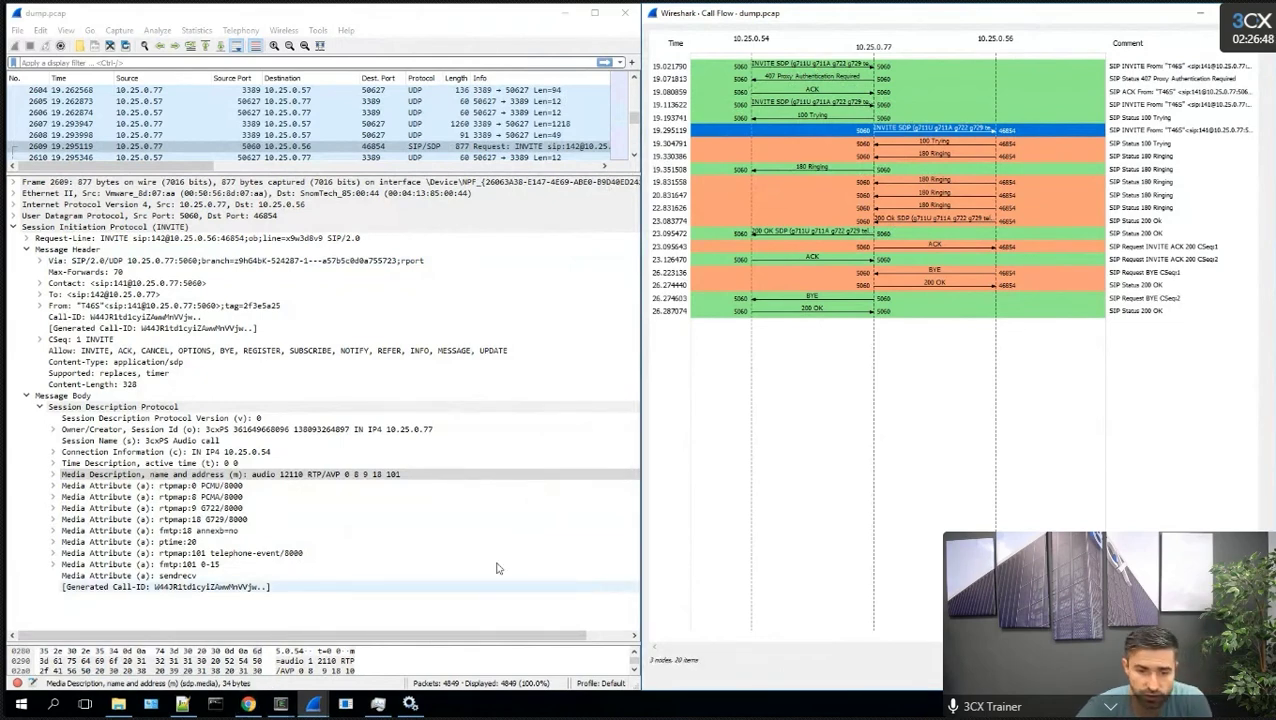
left_click(249, 705)
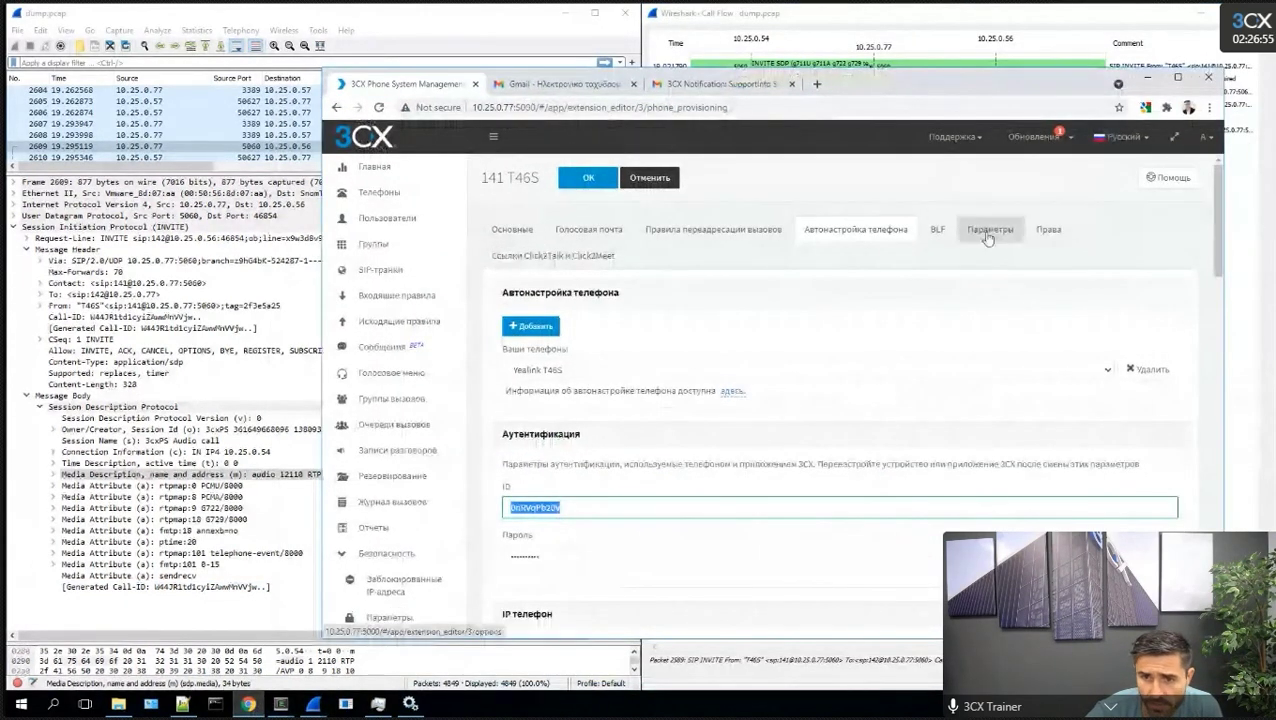
On extension 141's Параметры tab, highlight 'Проксировать аудиопоток через АТС', then minimize Chrome.
left_click(987, 230)
scroll(700, 400, "down", 5)
left_click_drag(520, 467, 591, 470)
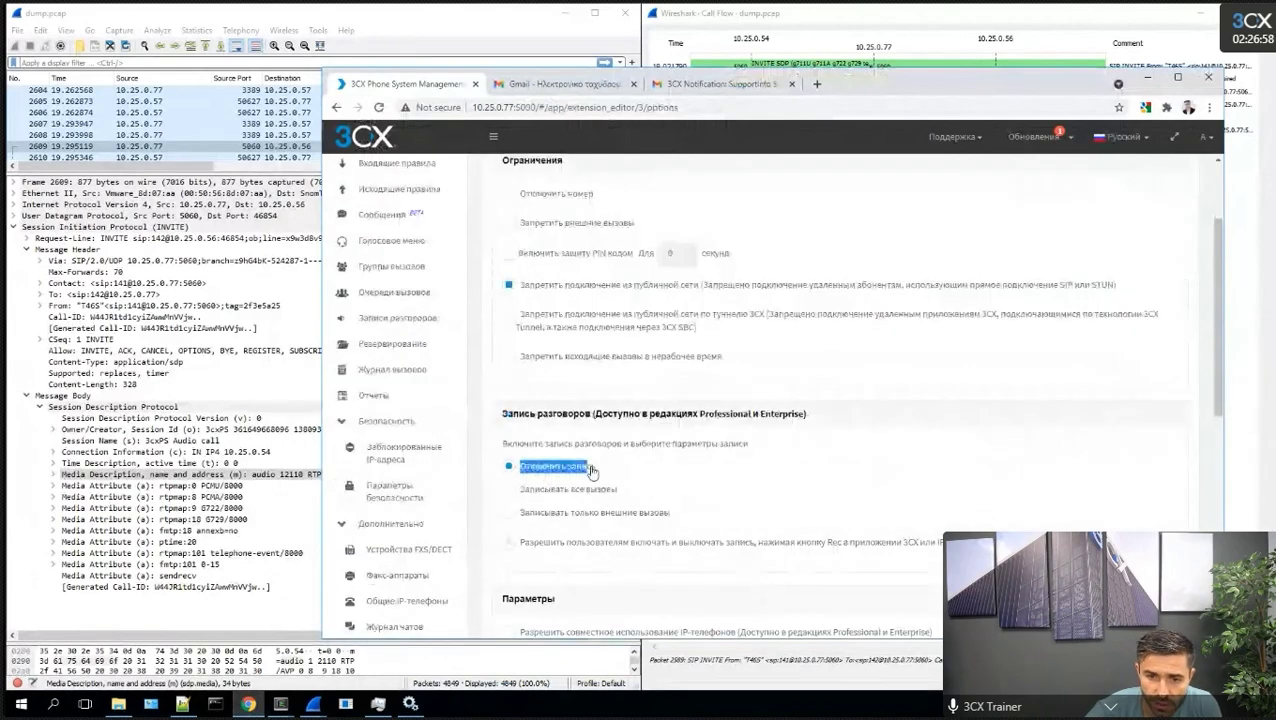
left_click_drag(1218, 298, 1218, 484)
left_click_drag(520, 448, 682, 453)
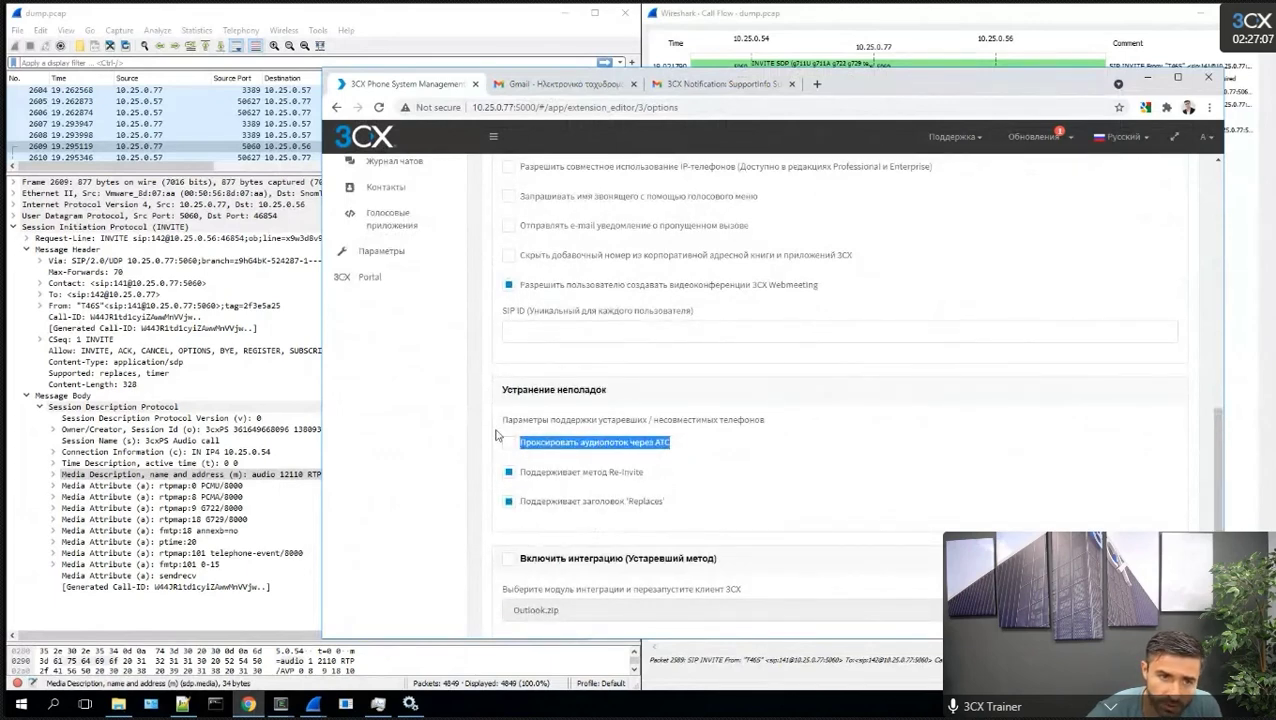
left_click(1147, 77)
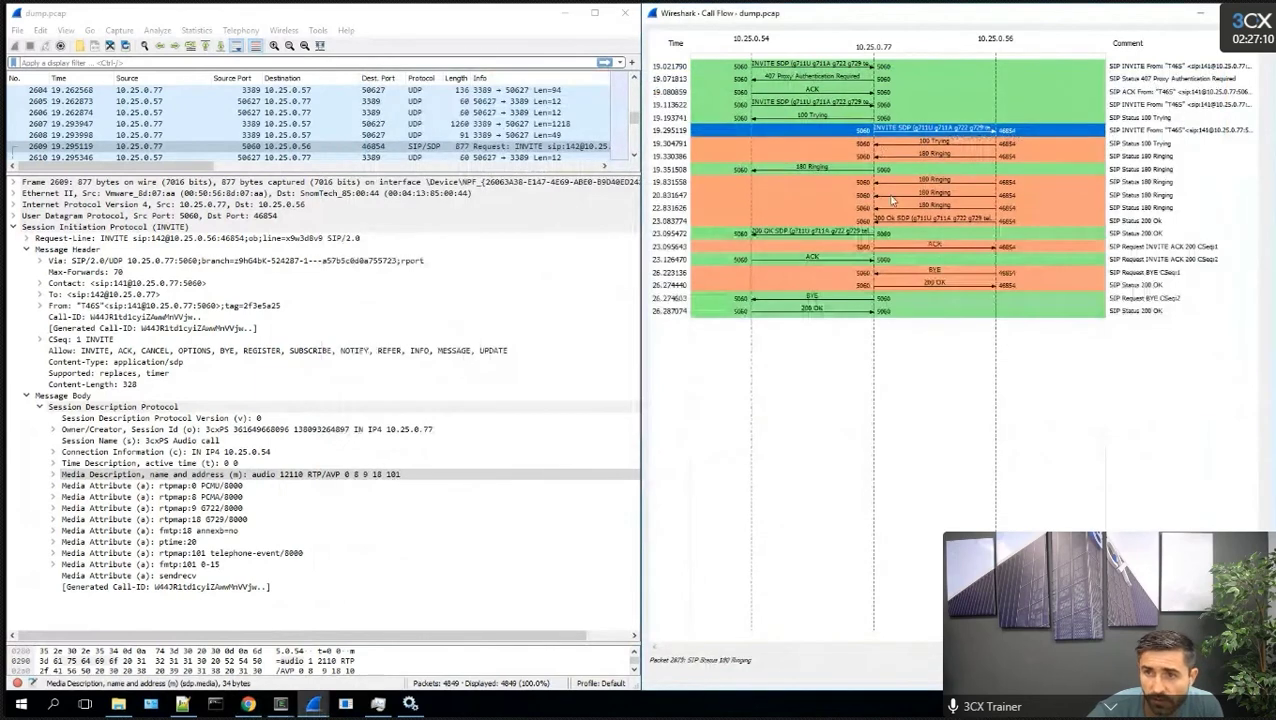
Review the 100 Trying and 180 Ringing User-Agent and Contact headers, ending on packet 3266's 200 OK.
left_click(936, 145)
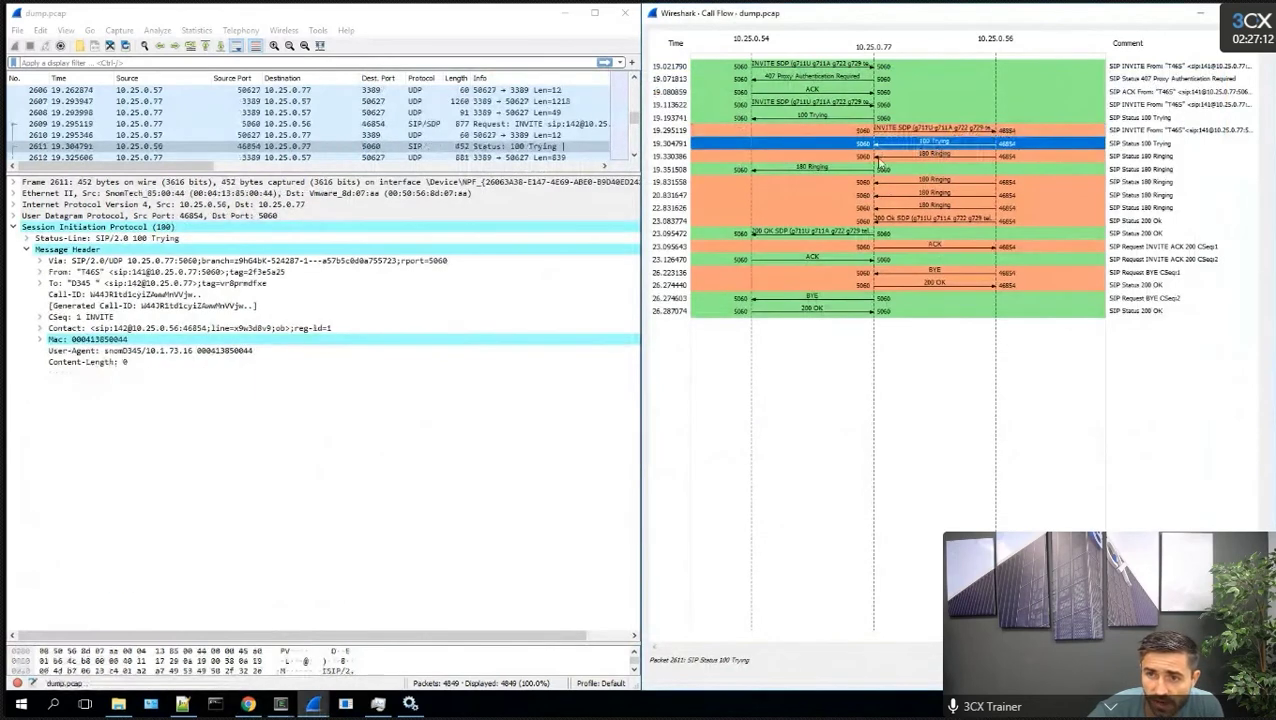
left_click(970, 158)
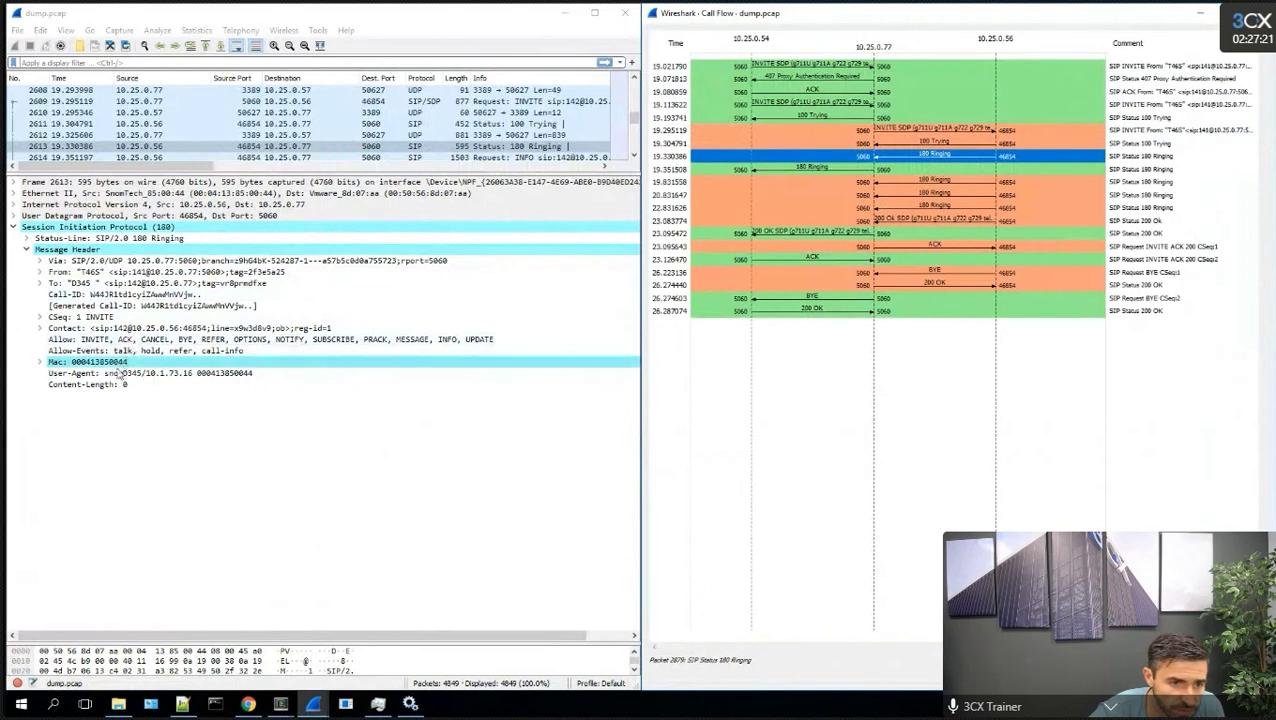
left_click(117, 375)
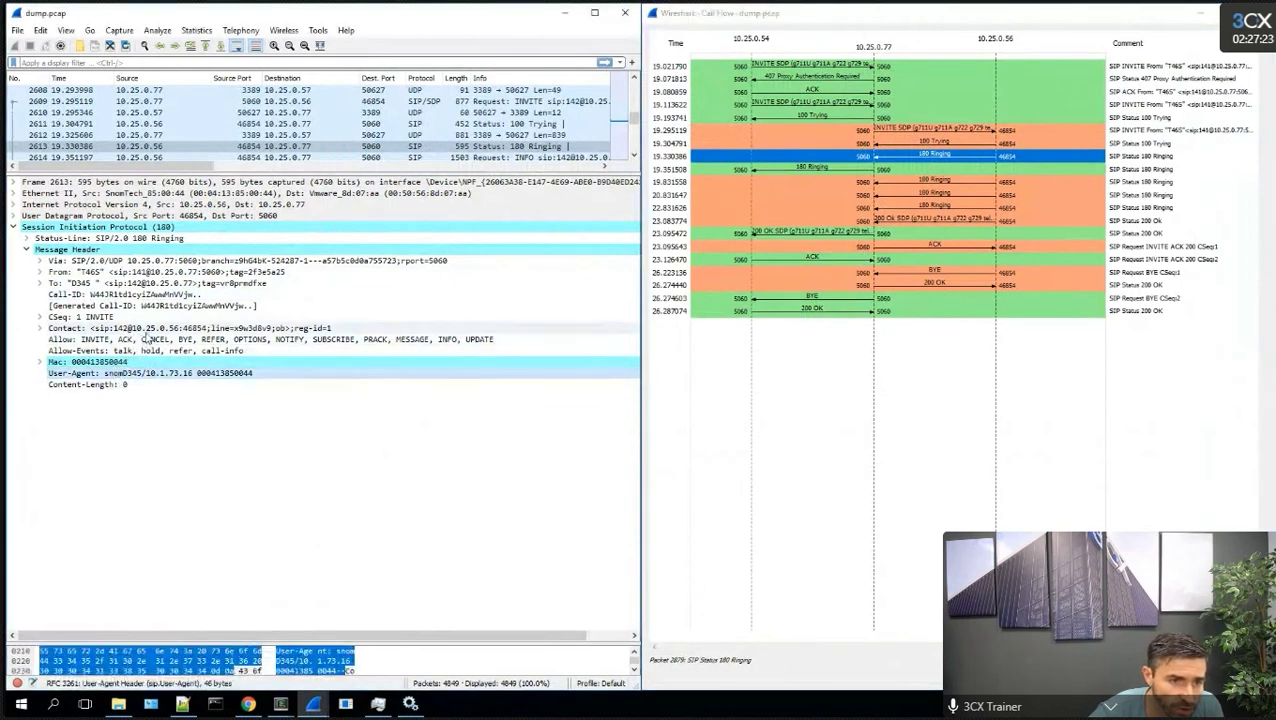
left_click(148, 329)
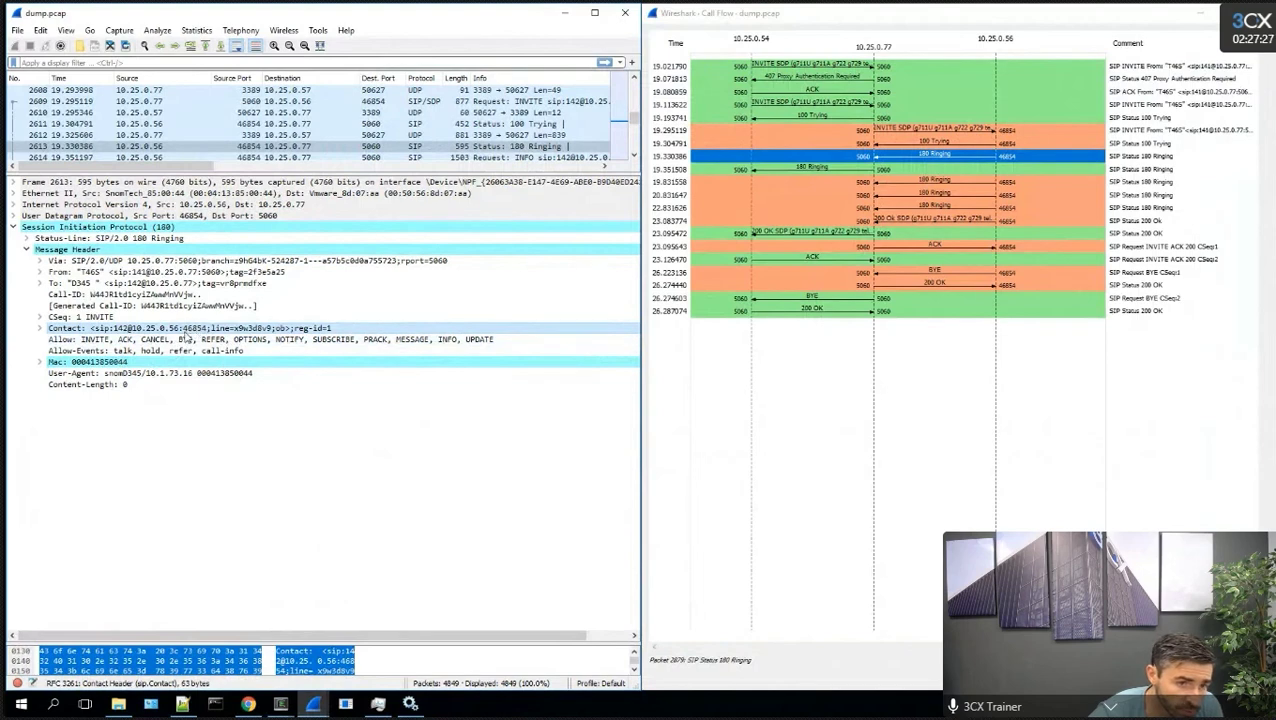
left_click(700, 104)
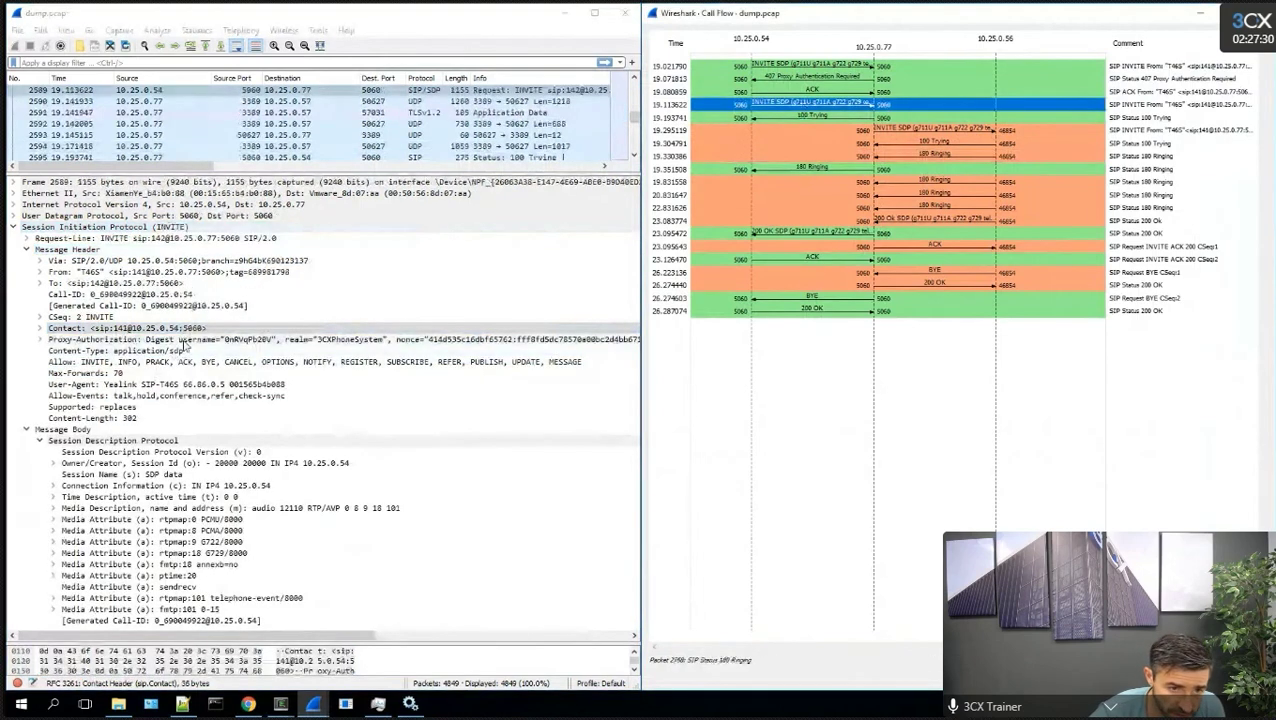
key("Down")
key("Down")
key("Down")
key("Down")
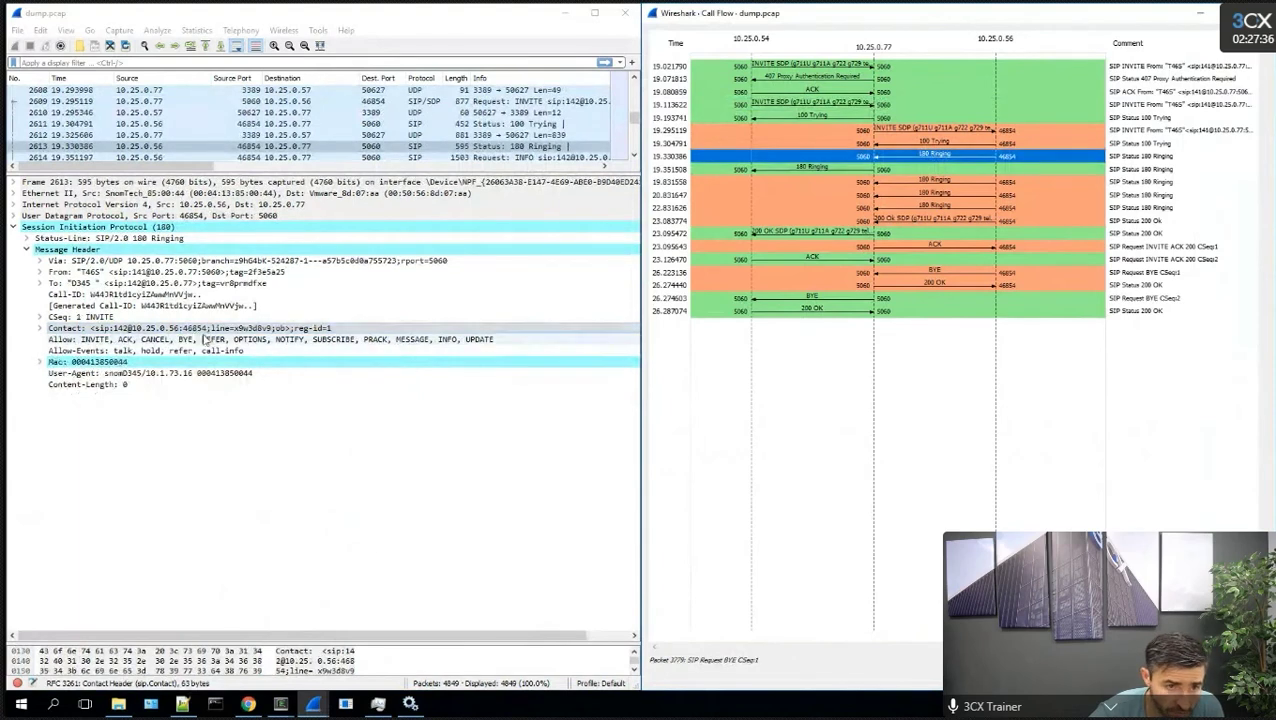
left_click(940, 229)
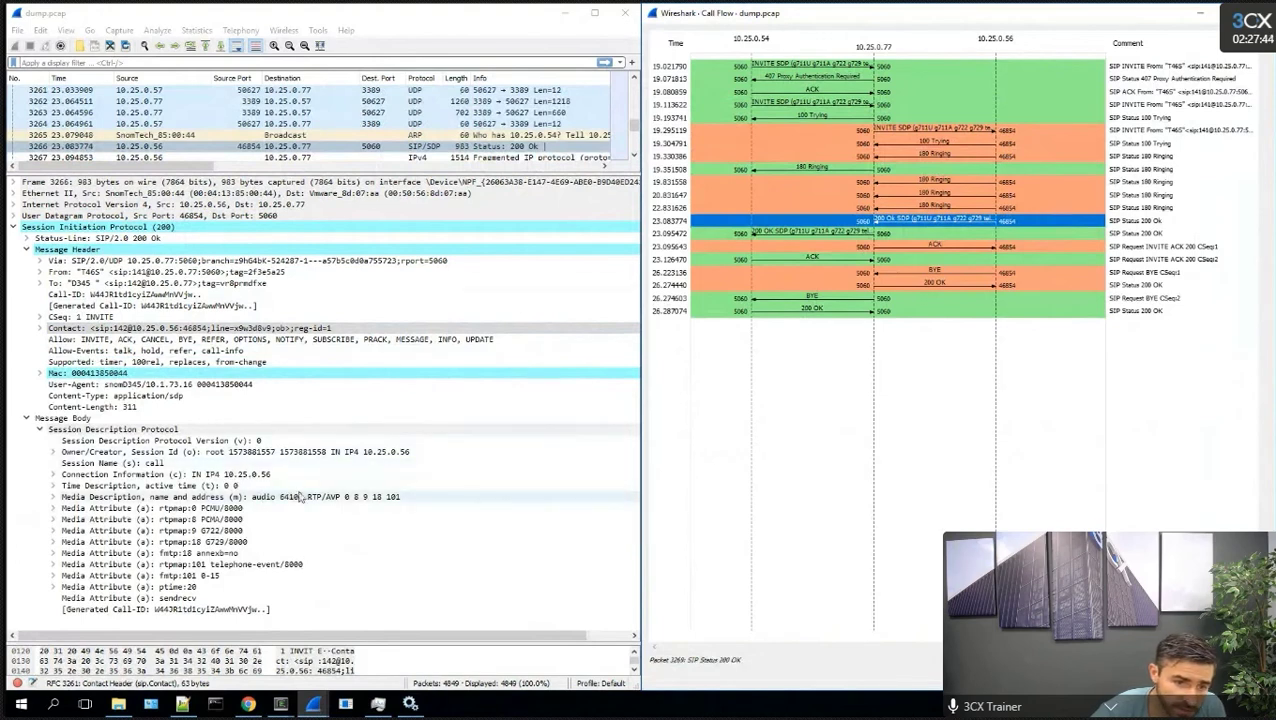
Check the SDP connection address and audio port 64100 in 200 OK packets 3266 and 3269.
left_click(235, 476)
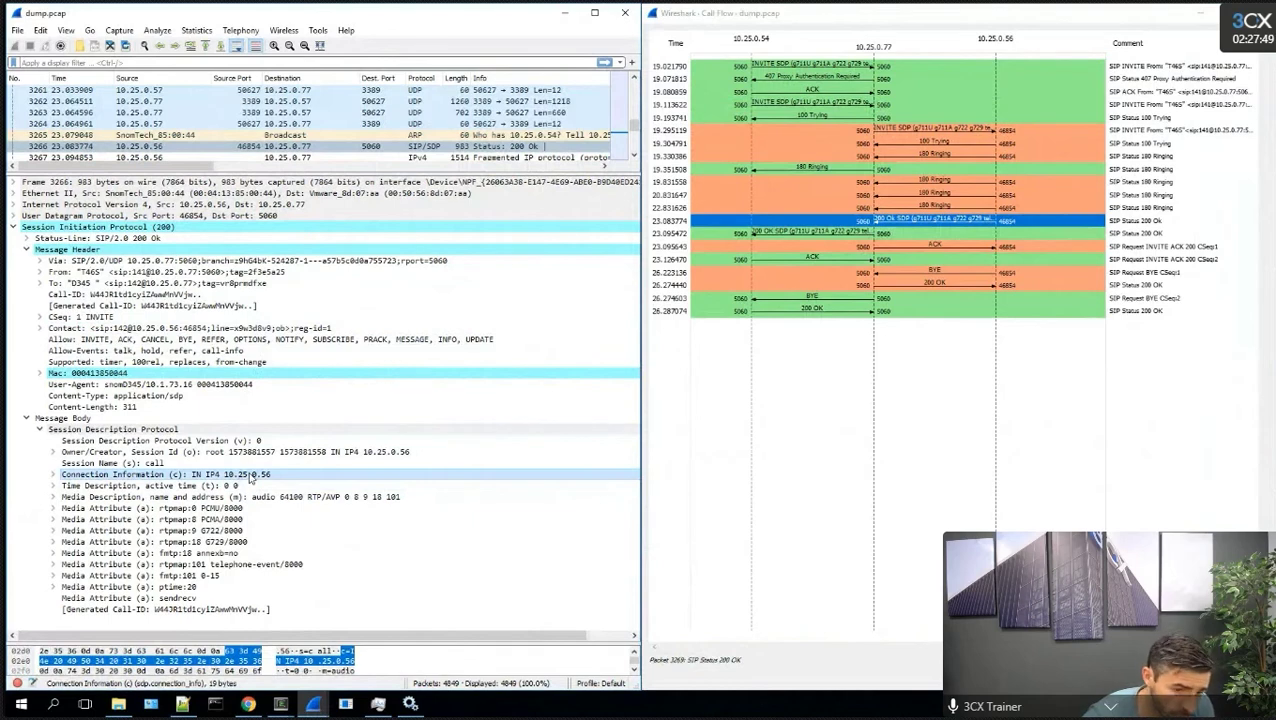
left_click(282, 497)
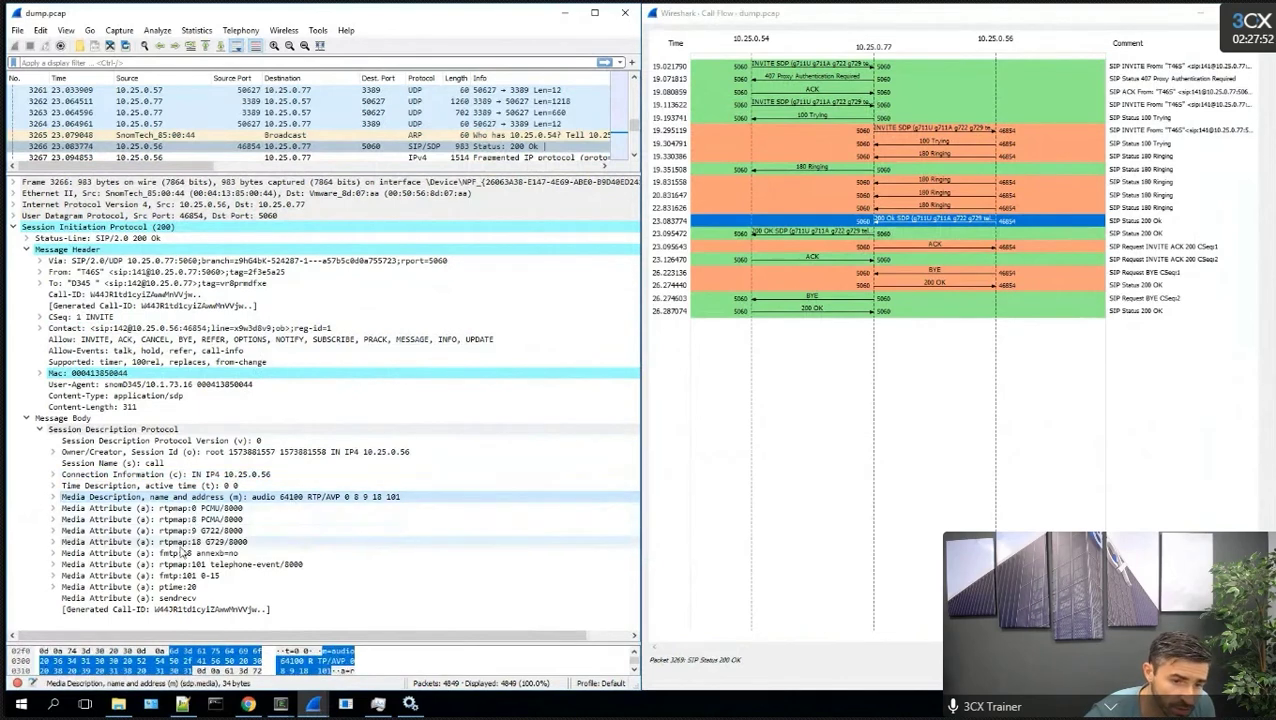
left_click(855, 222)
left_click(860, 236)
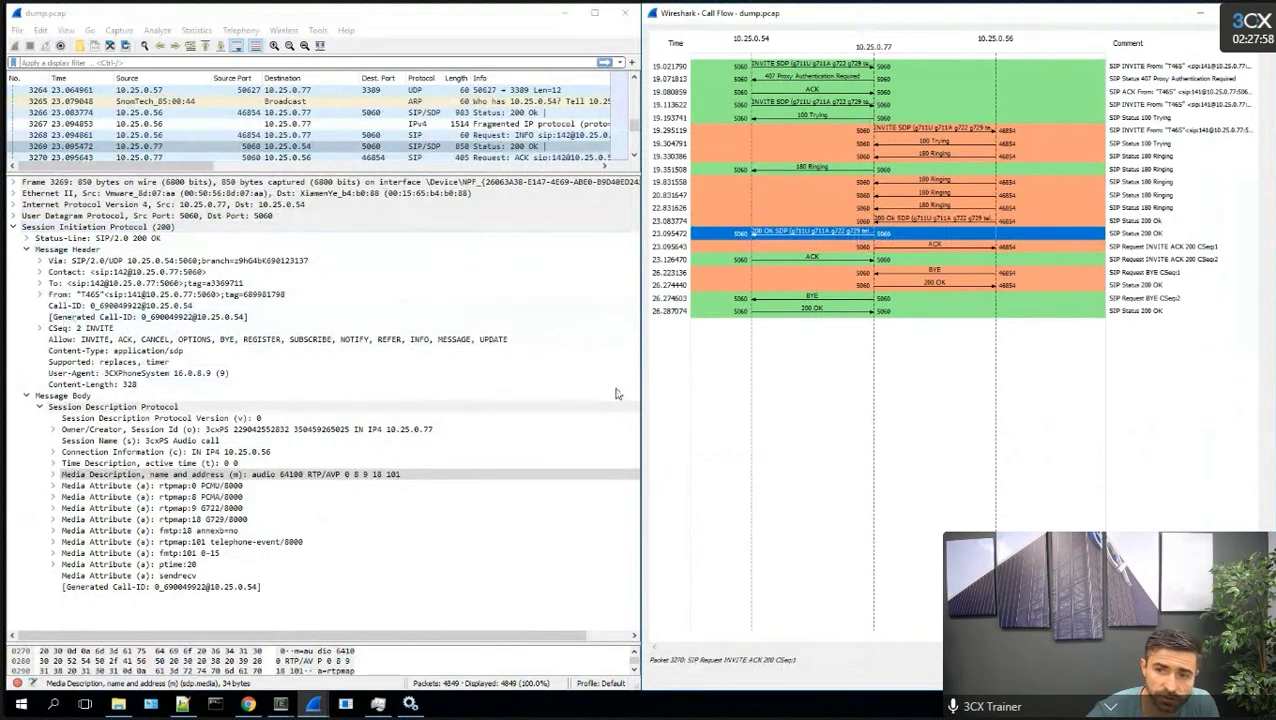
left_click(78, 374)
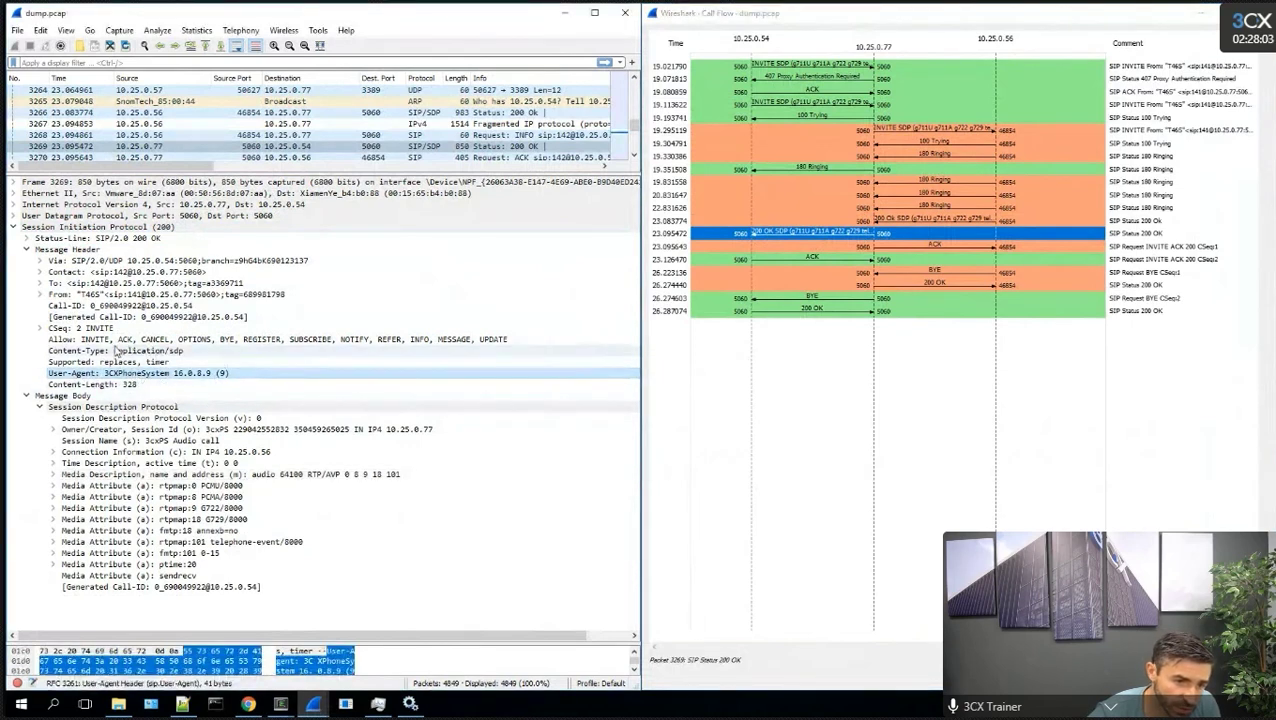
left_click(238, 454)
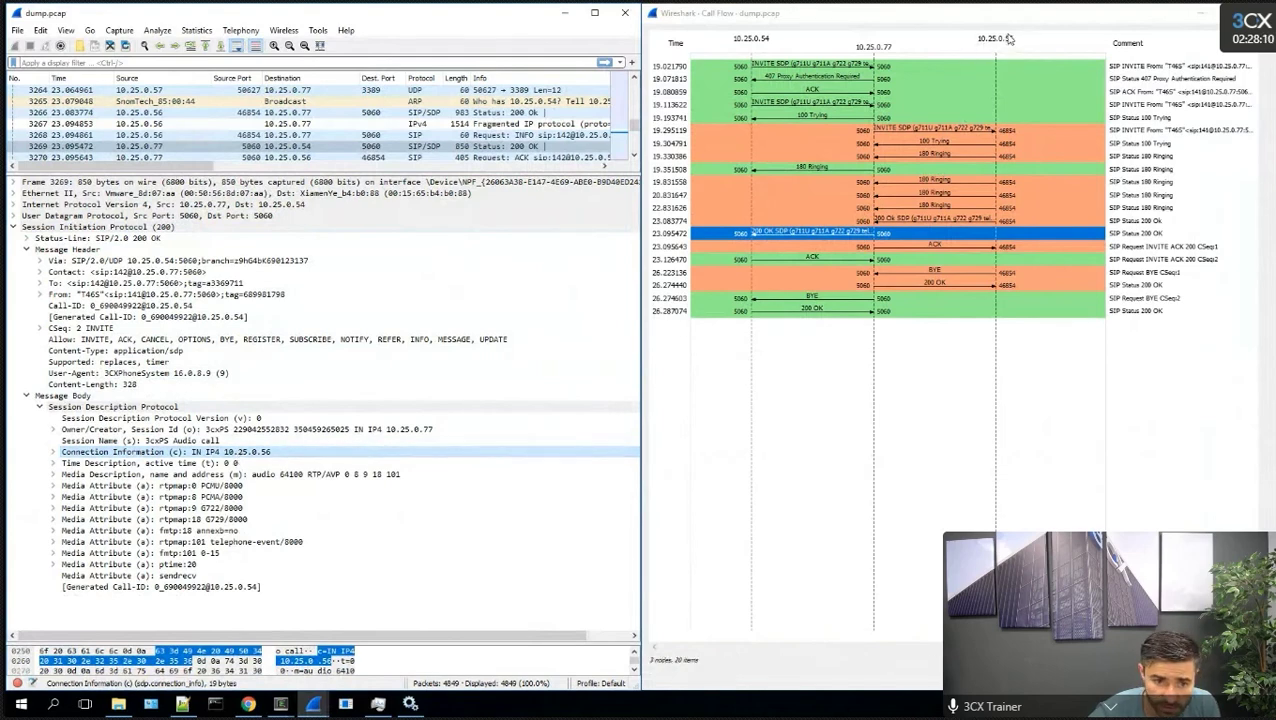
key("Down")
key("Down")
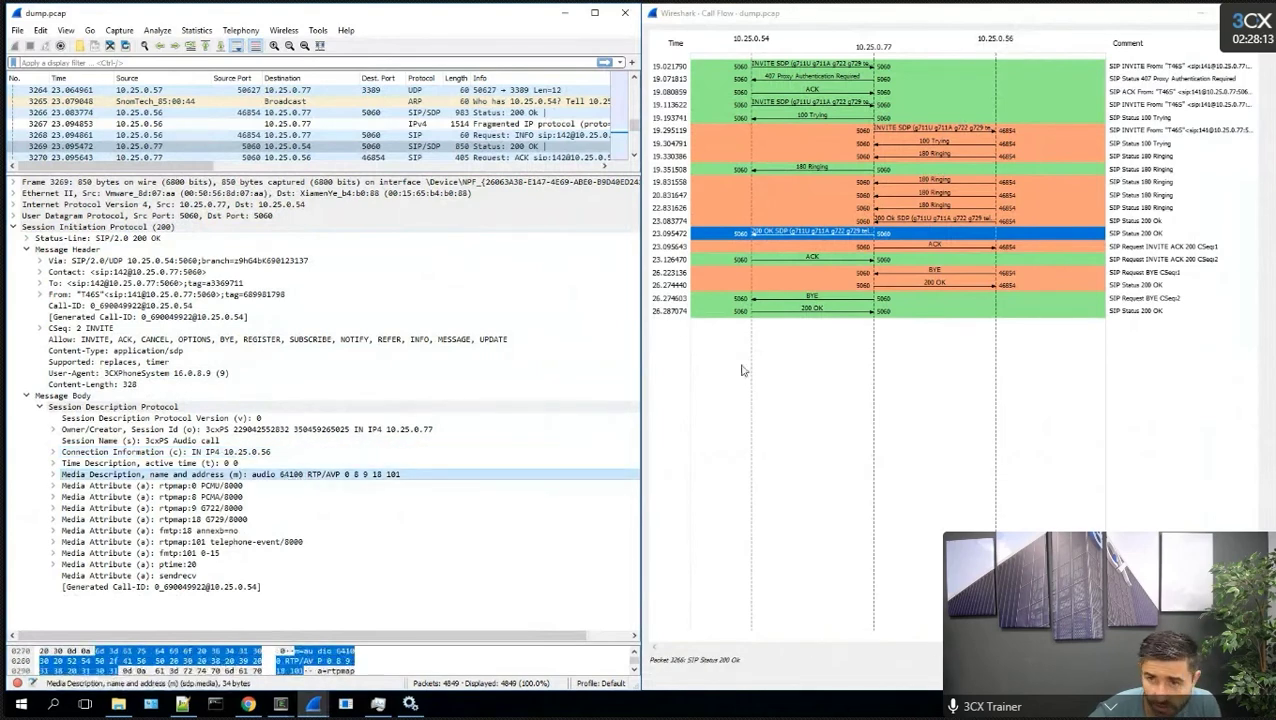
Compare the two 200 OKs again, ending on packet 3269 with a taller packet list.
left_click(966, 221)
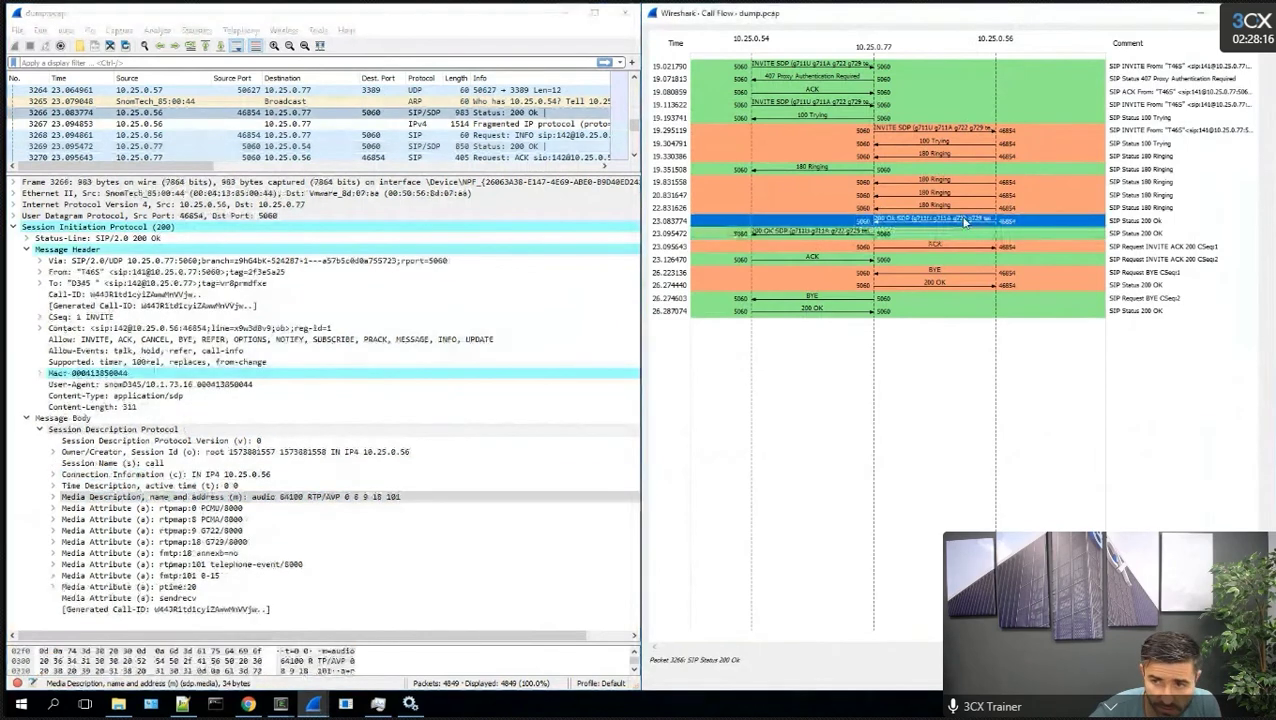
left_click(810, 234)
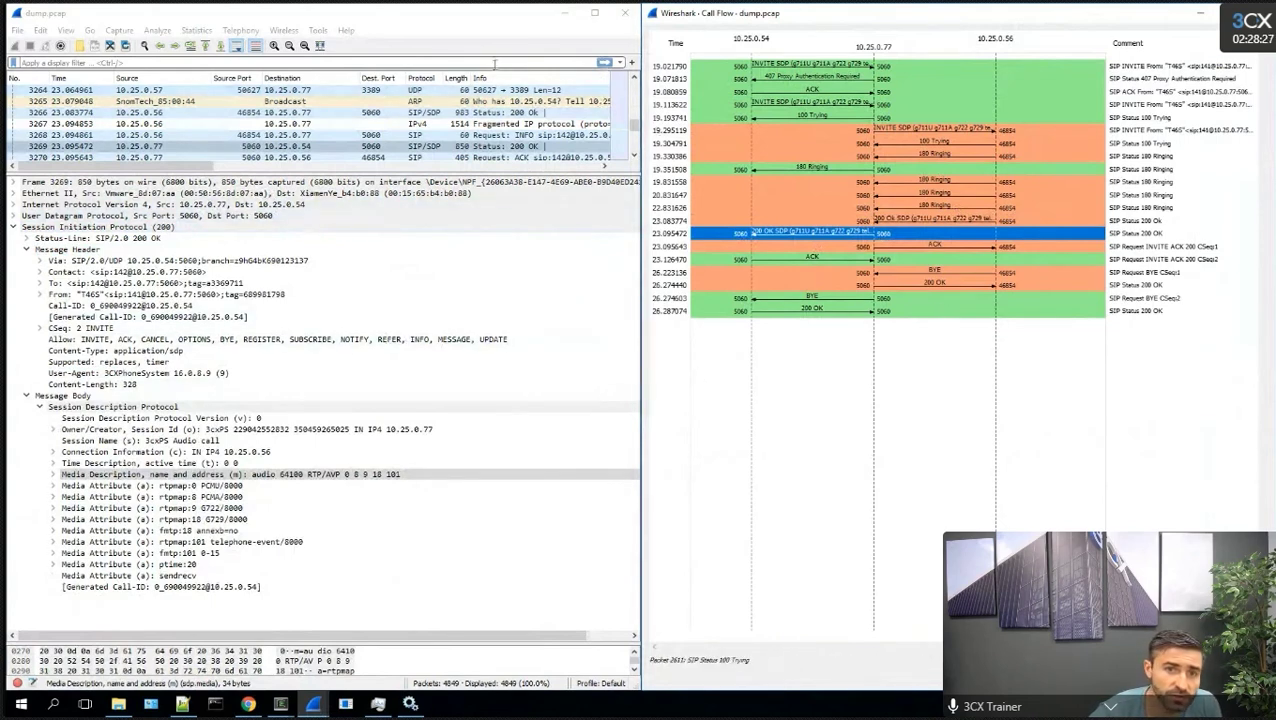
left_click_drag(360, 170, 366, 251)
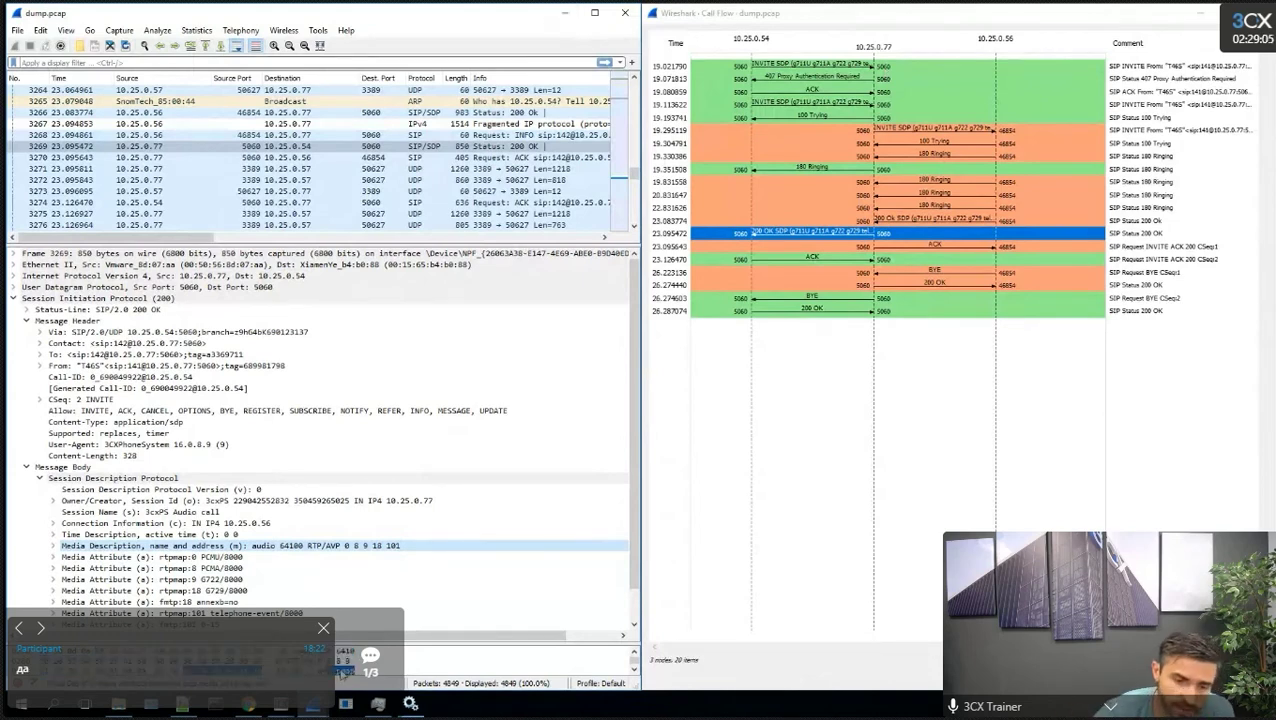
Return to the 3CX console and start a traffic capture on Все интерфейсы.
left_click(250, 705)
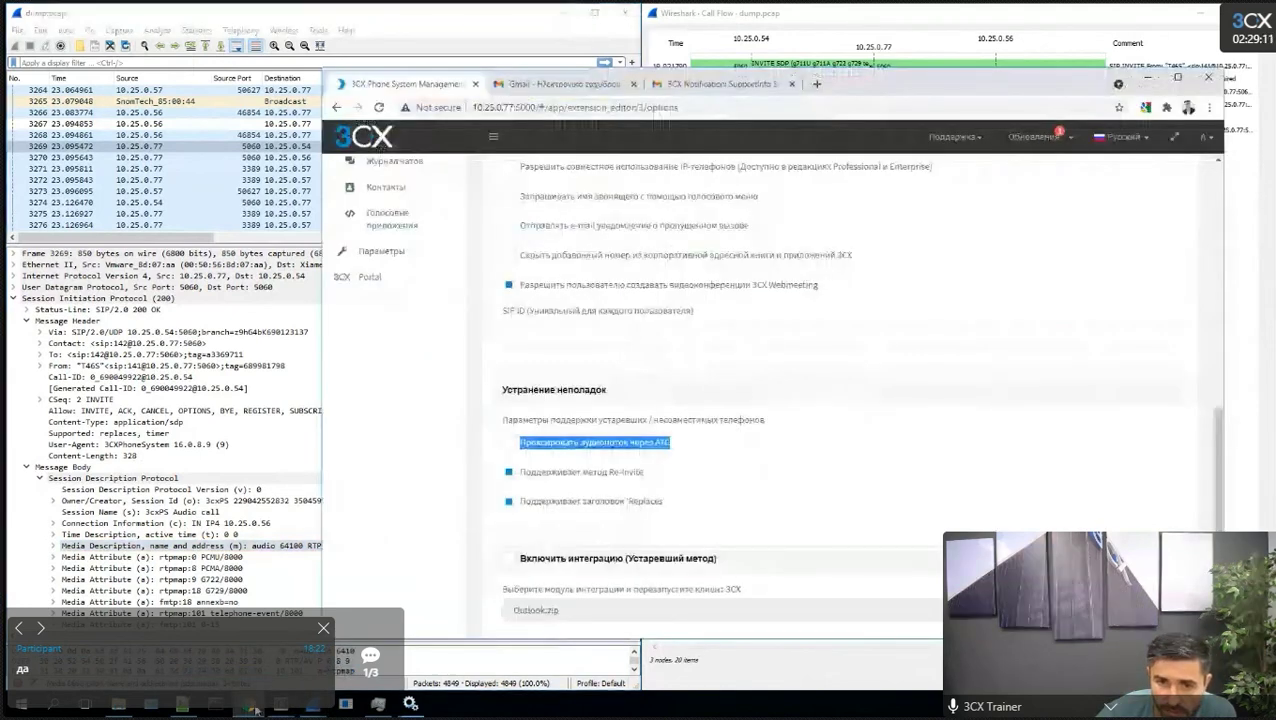
scroll(616, 326, "up", 3)
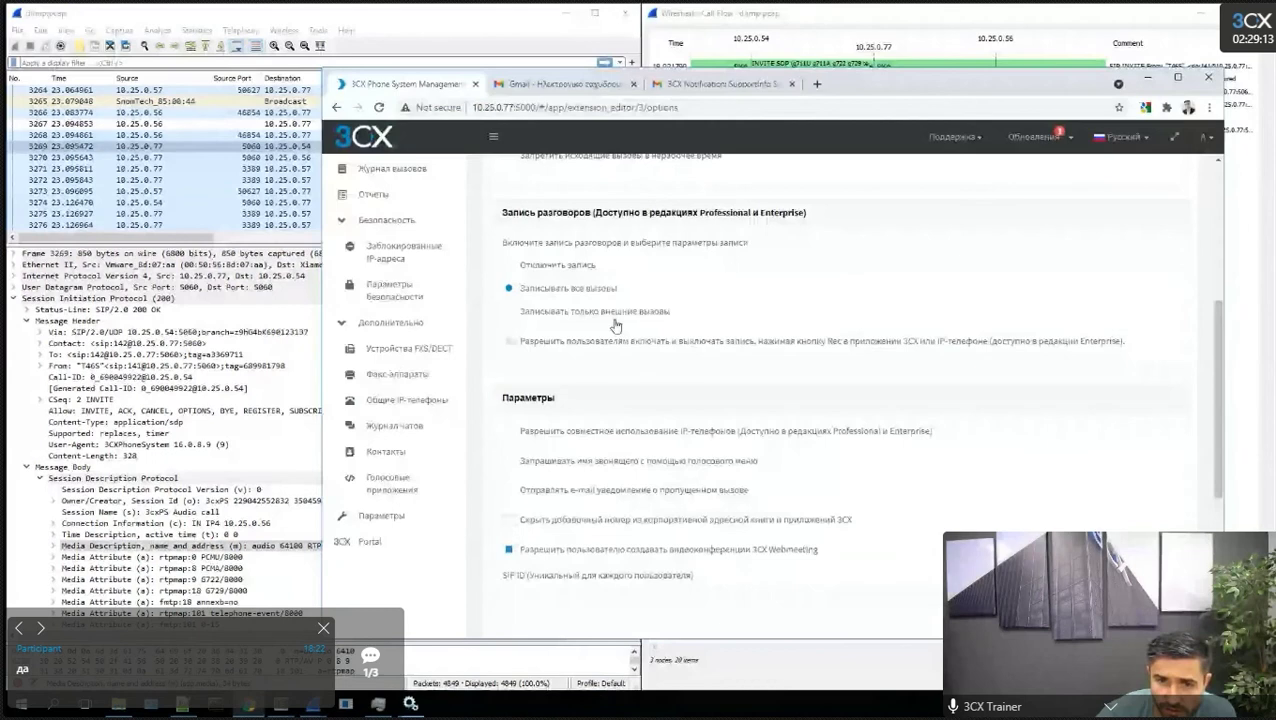
key("alt+Left")
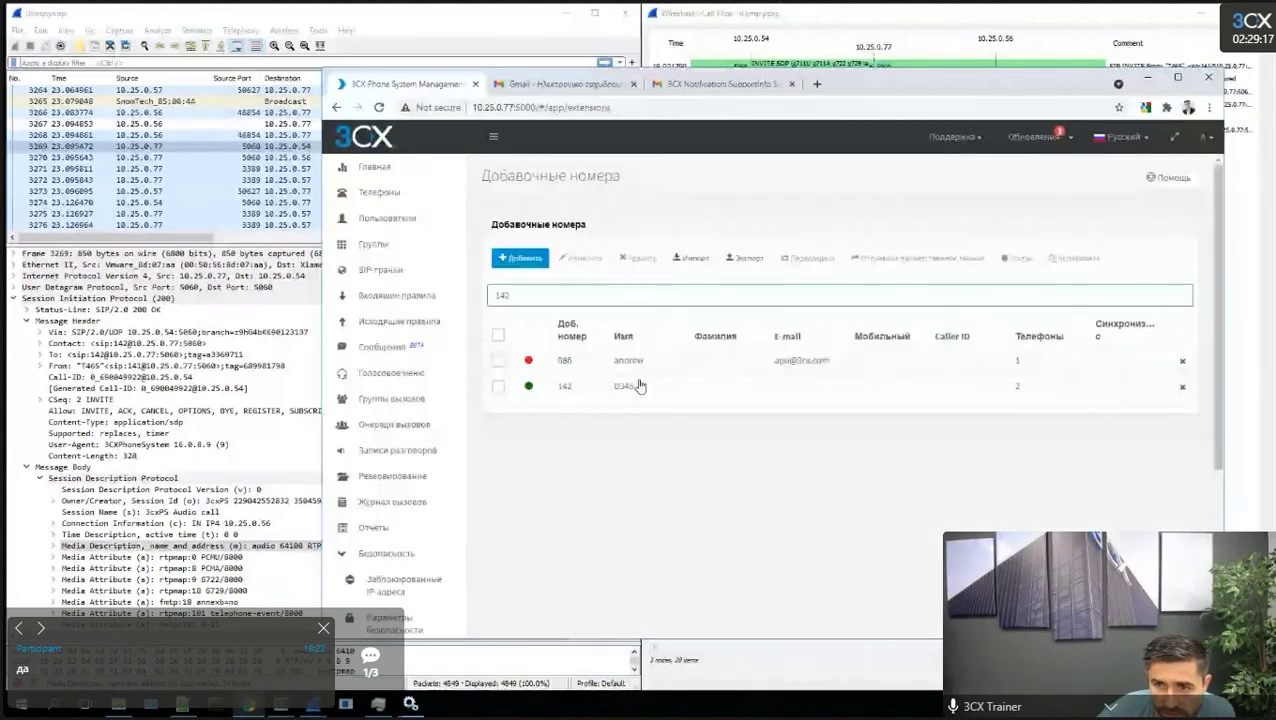
left_click(640, 386)
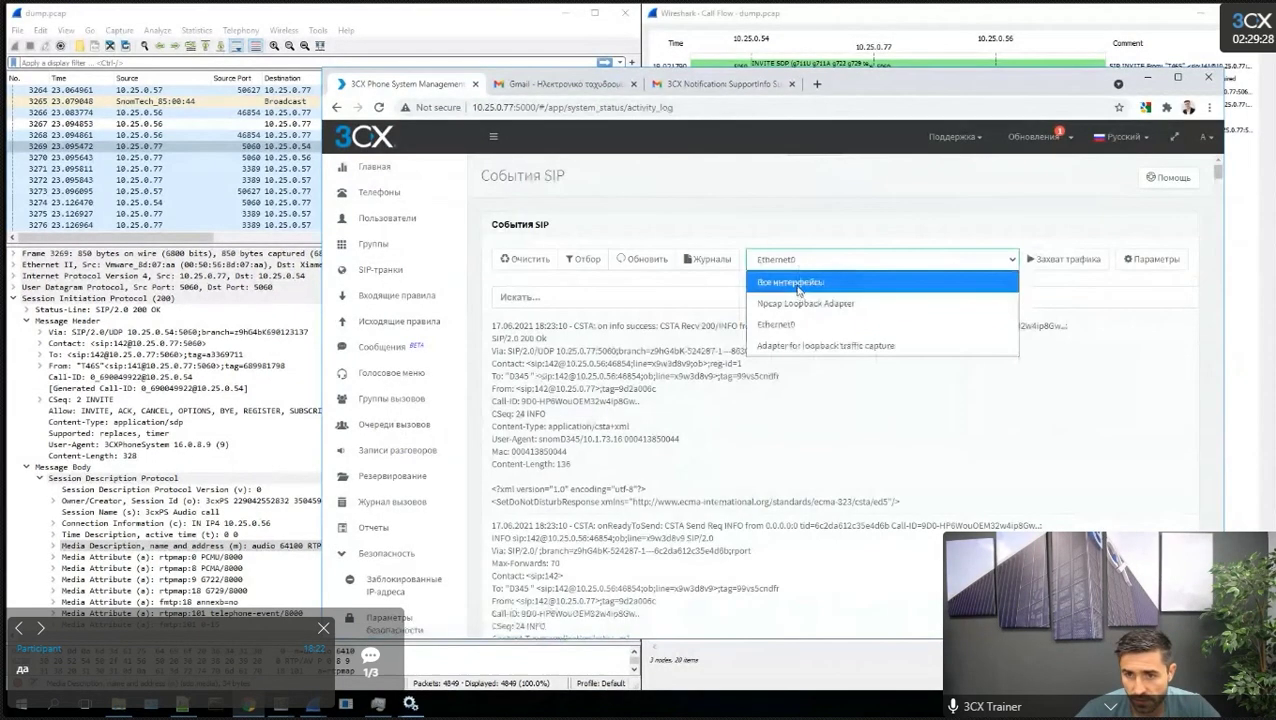
left_click(803, 285)
left_click(1068, 259)
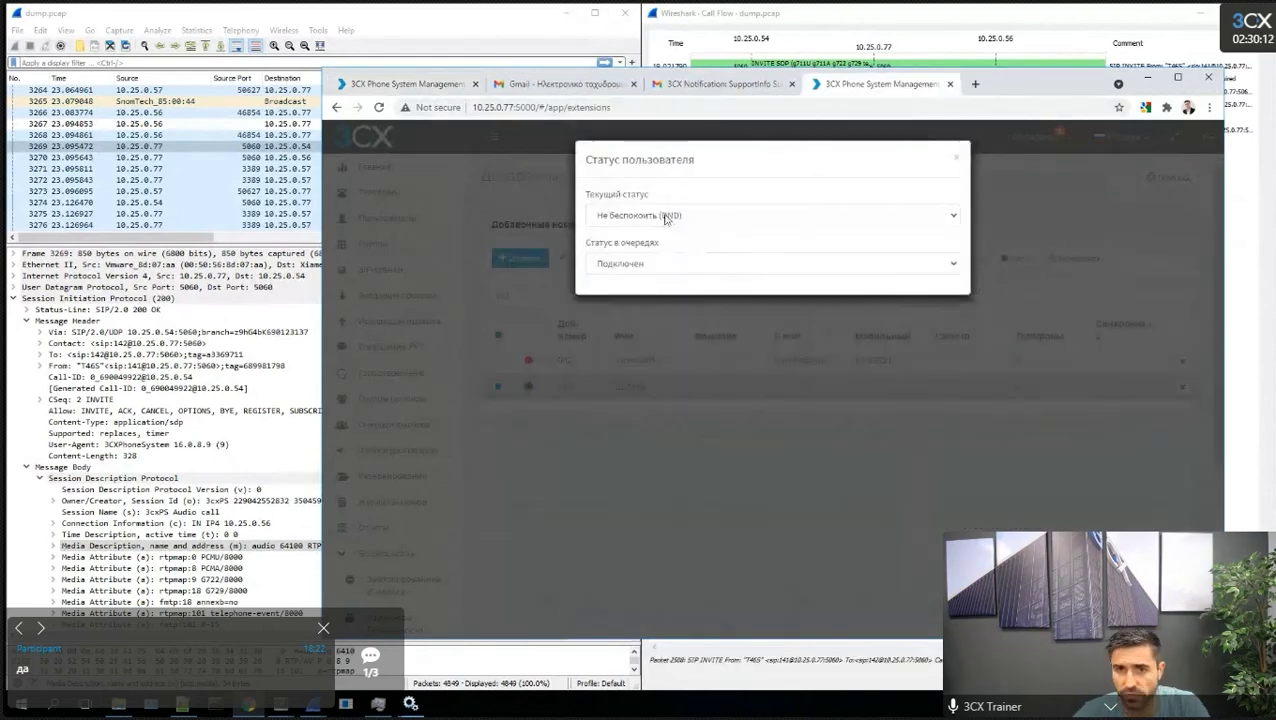
Set the user's status to available and close the status settings.
left_click(665, 215)
left_click(633, 246)
key("Up")
left_click(955, 159)
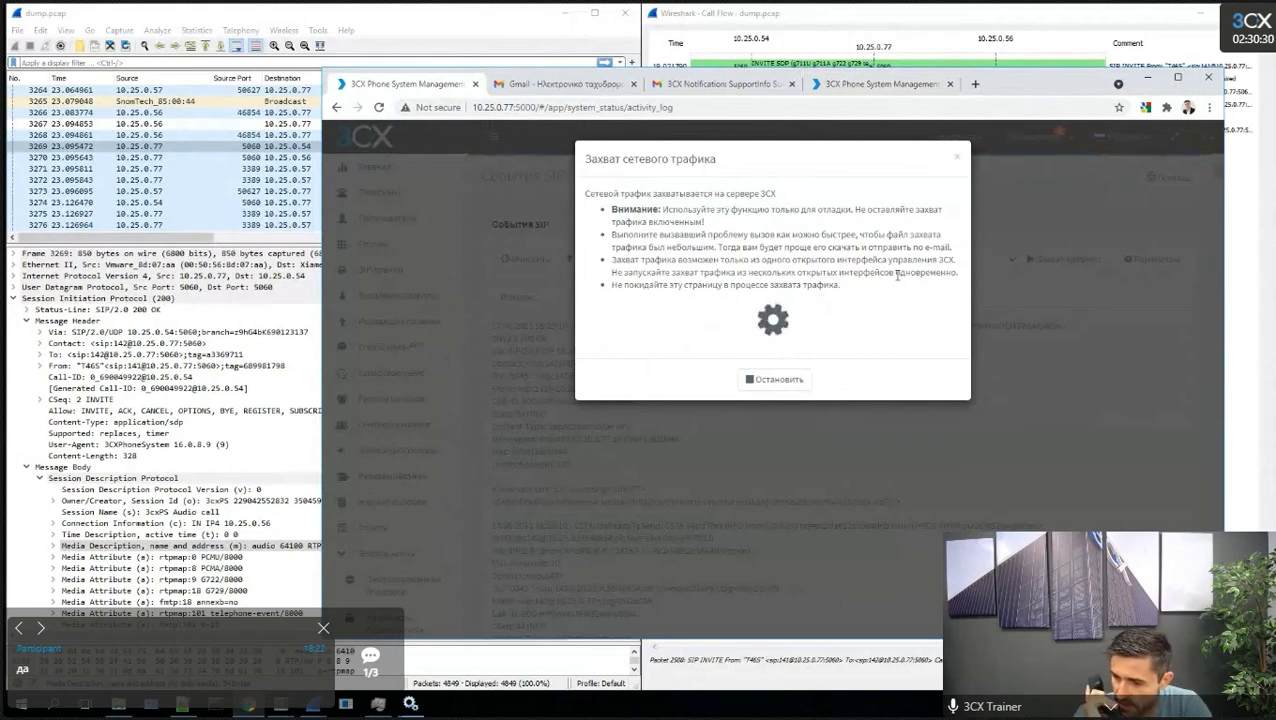
Stop the capture, download dump.pcap, and create a technical support file.
left_click(788, 386)
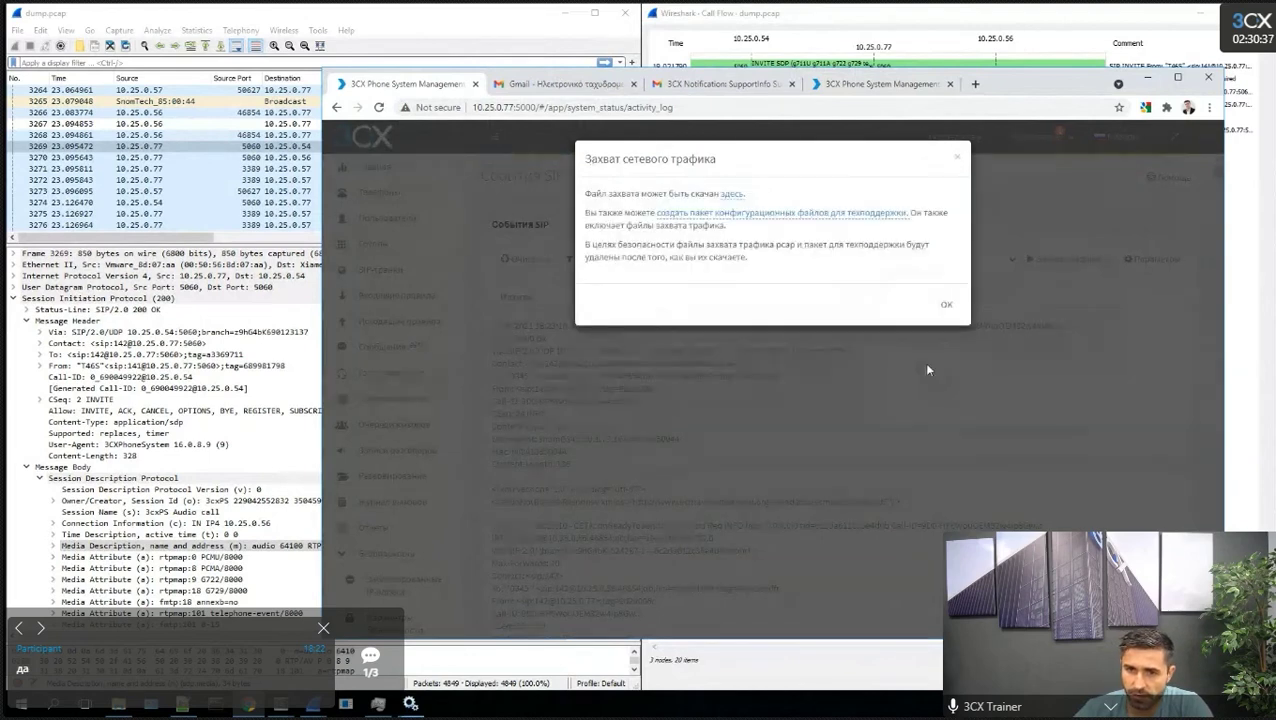
left_click(730, 194)
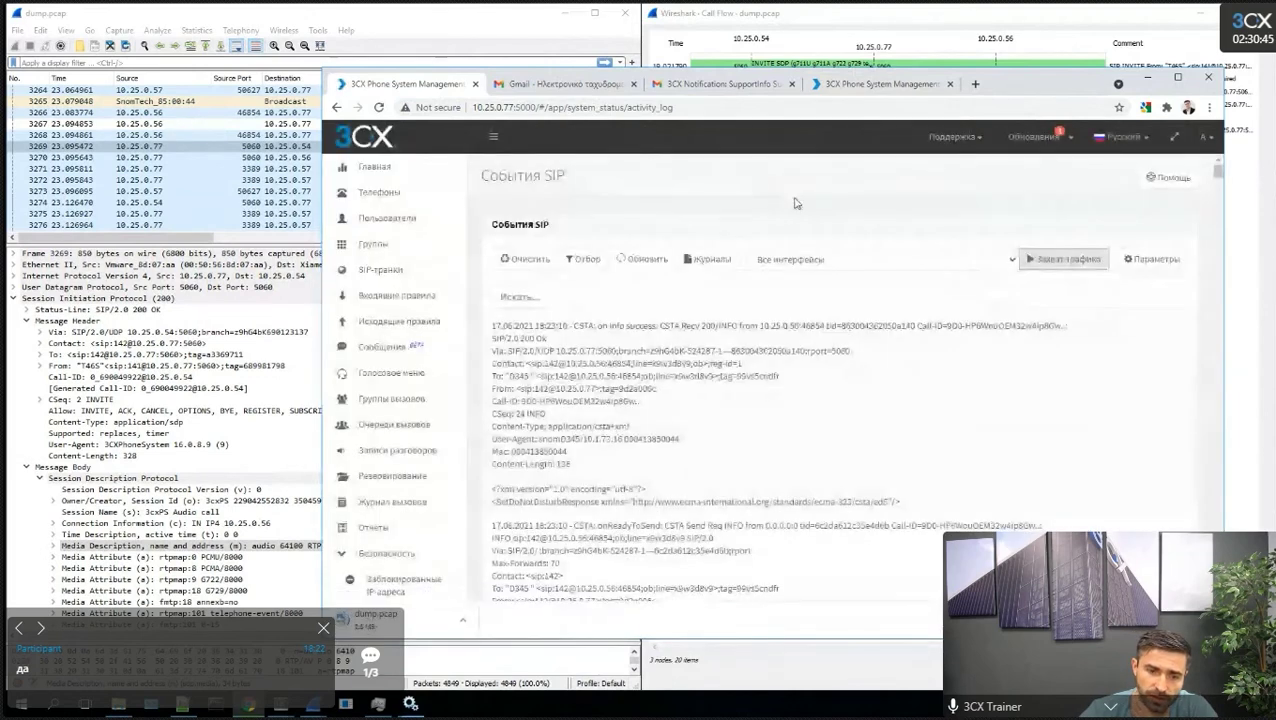
left_click(984, 144)
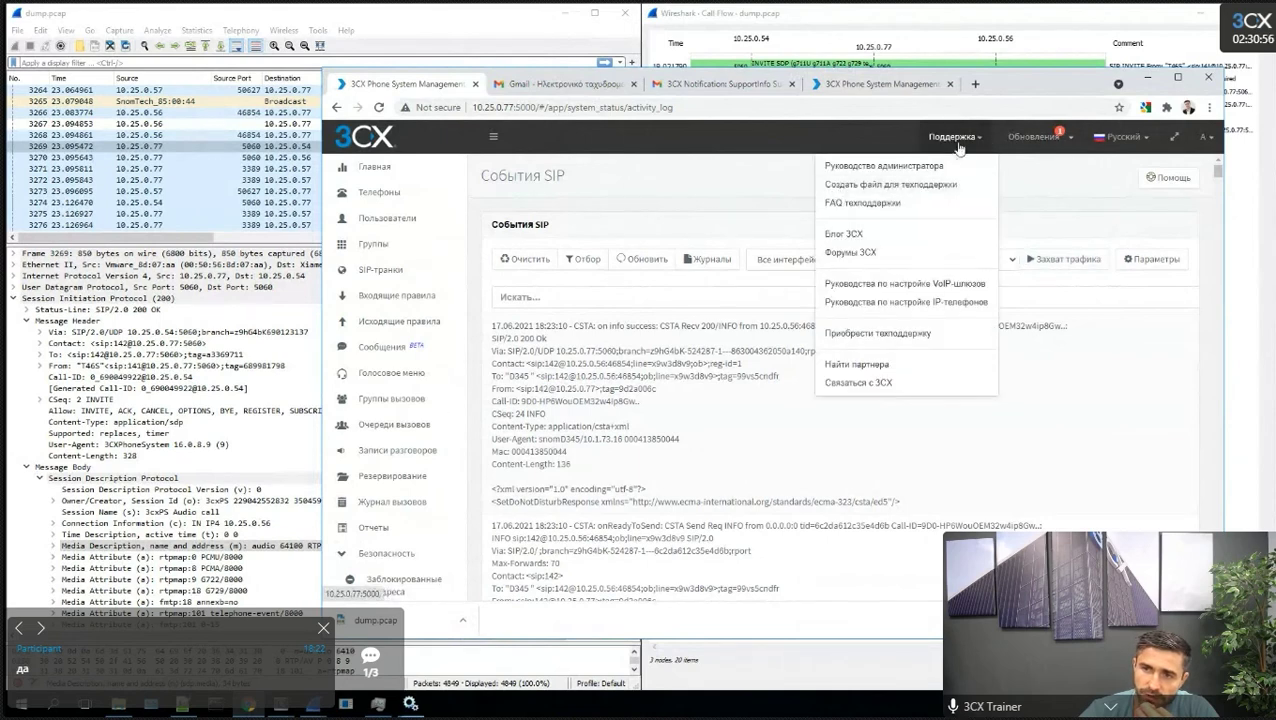
left_click(875, 186)
left_click(945, 262)
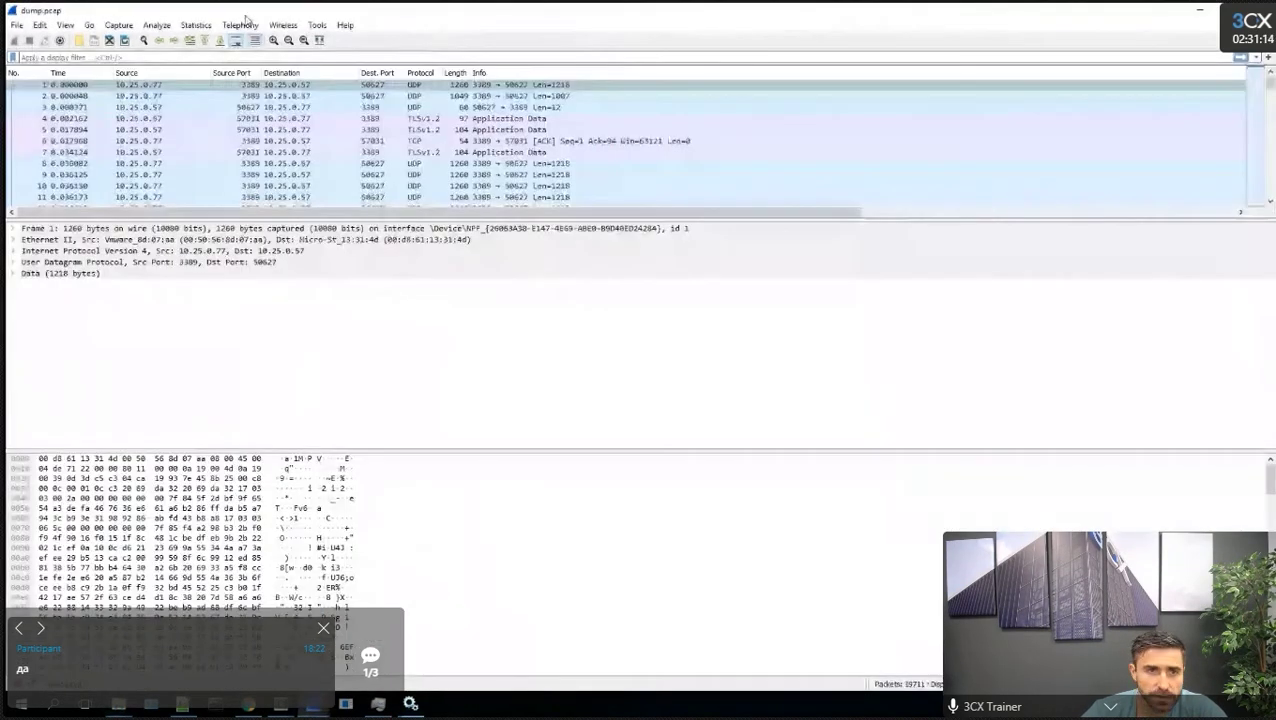
Select VoIP calls 3–4 with Time of Day shown and open their flow sequence.
left_click(240, 25)
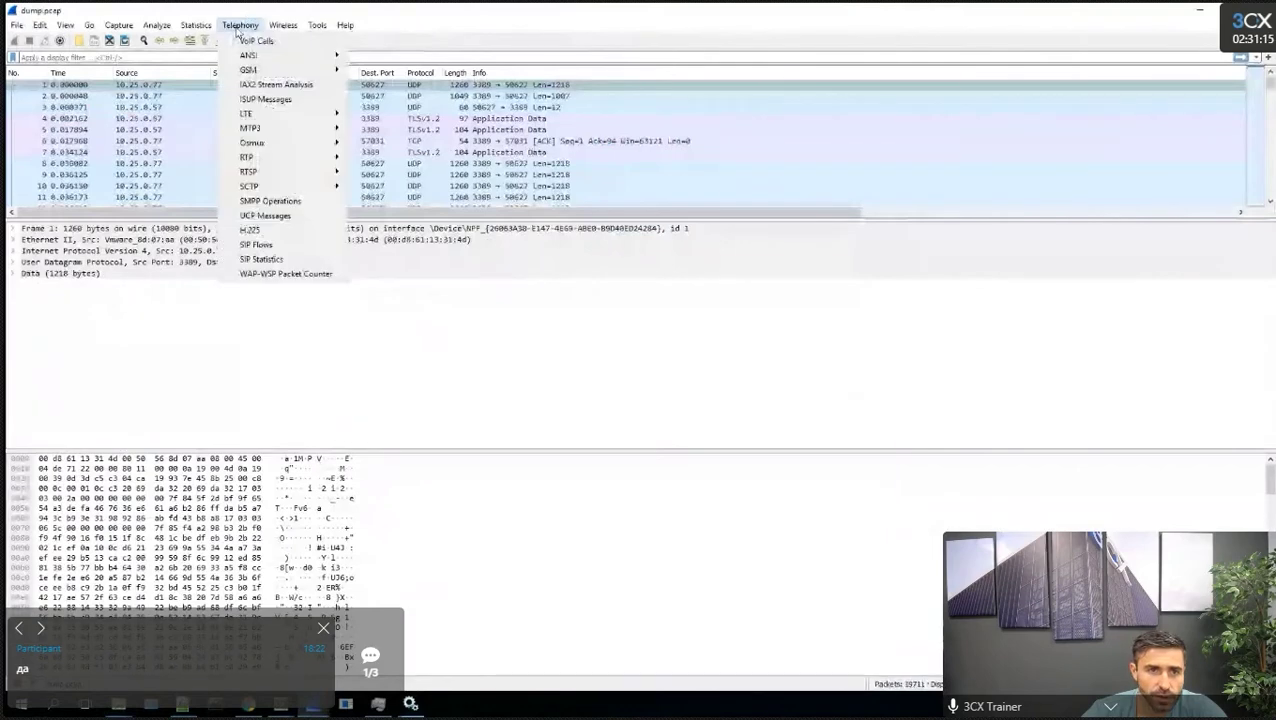
left_click(262, 41)
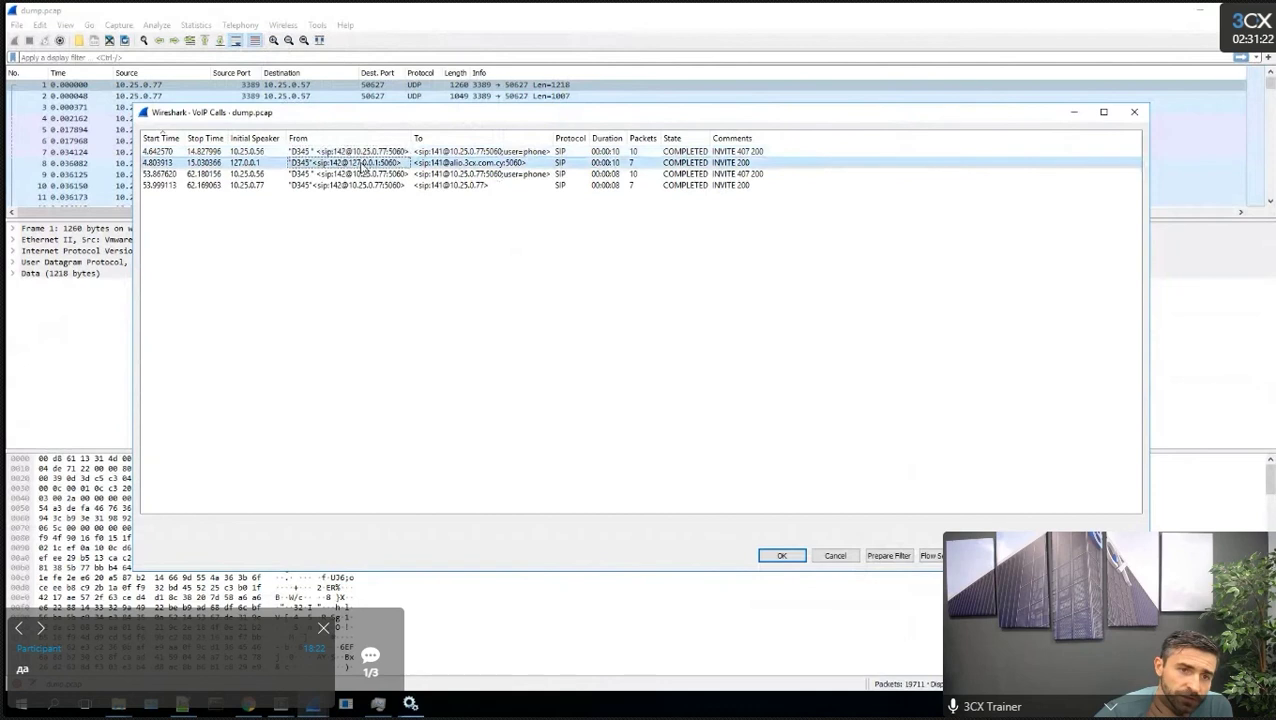
left_click(368, 174)
left_click(356, 185)
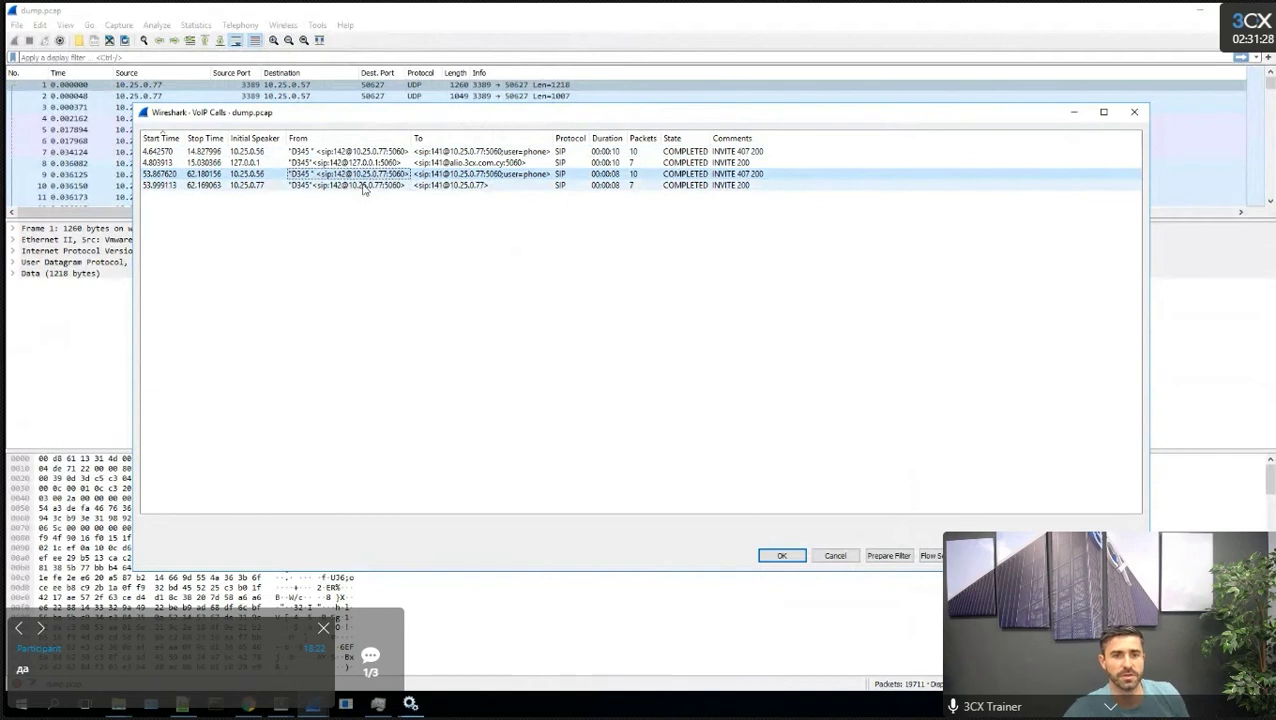
left_click(356, 174, "ctrl")
left_click(260, 528)
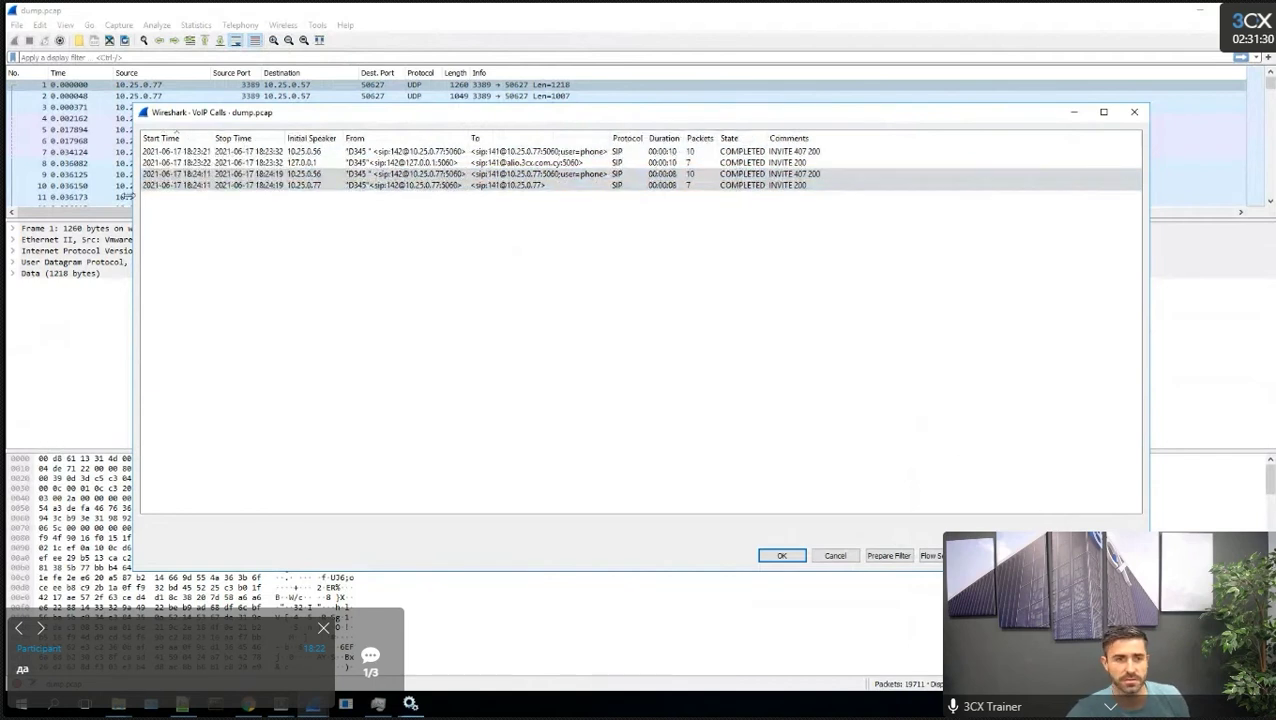
left_click(310, 163)
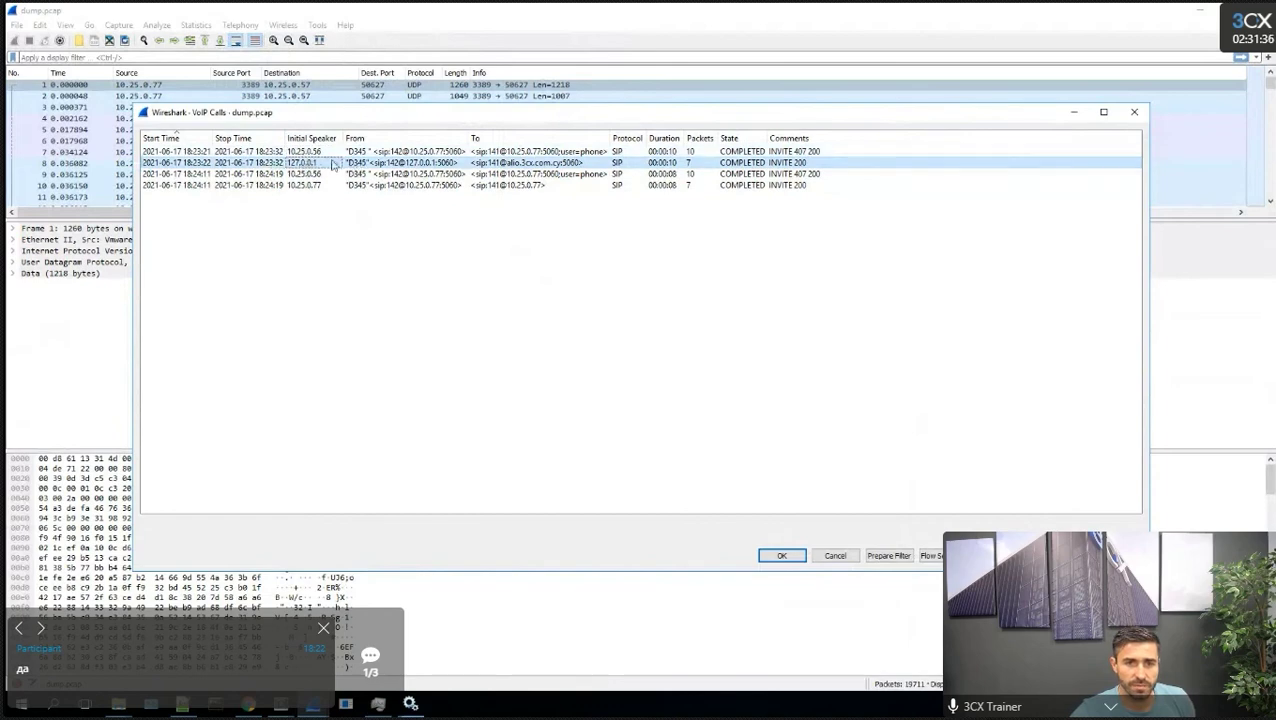
key("ctrl+a")
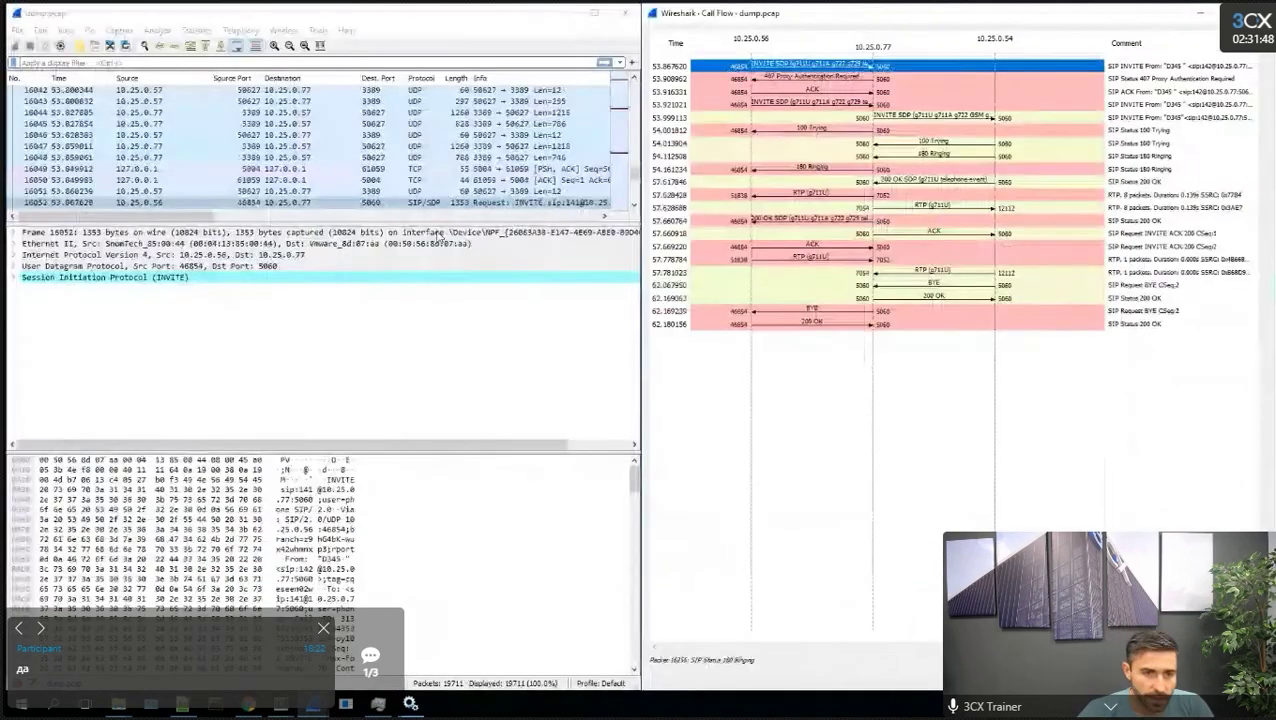
Expand the 53.921021 INVITE's SIP header and SDP connection and media lines.
left_click(800, 104)
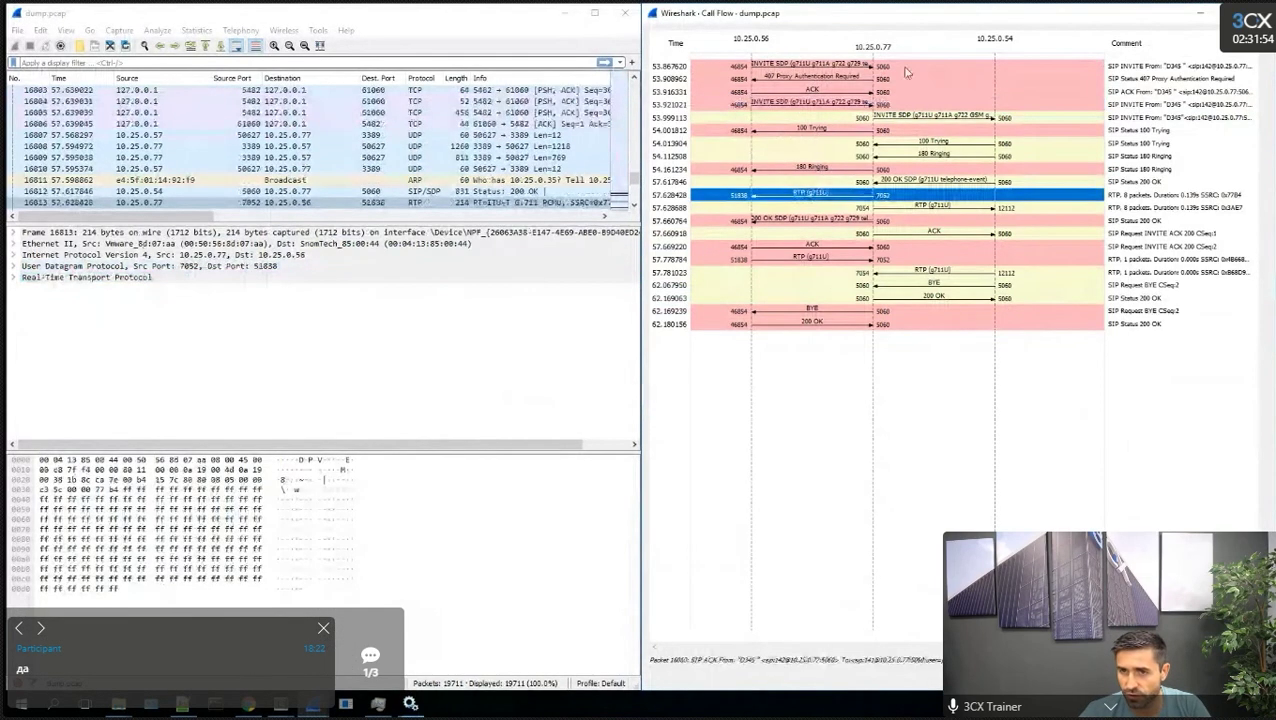
left_click(877, 98)
double_click(100, 277)
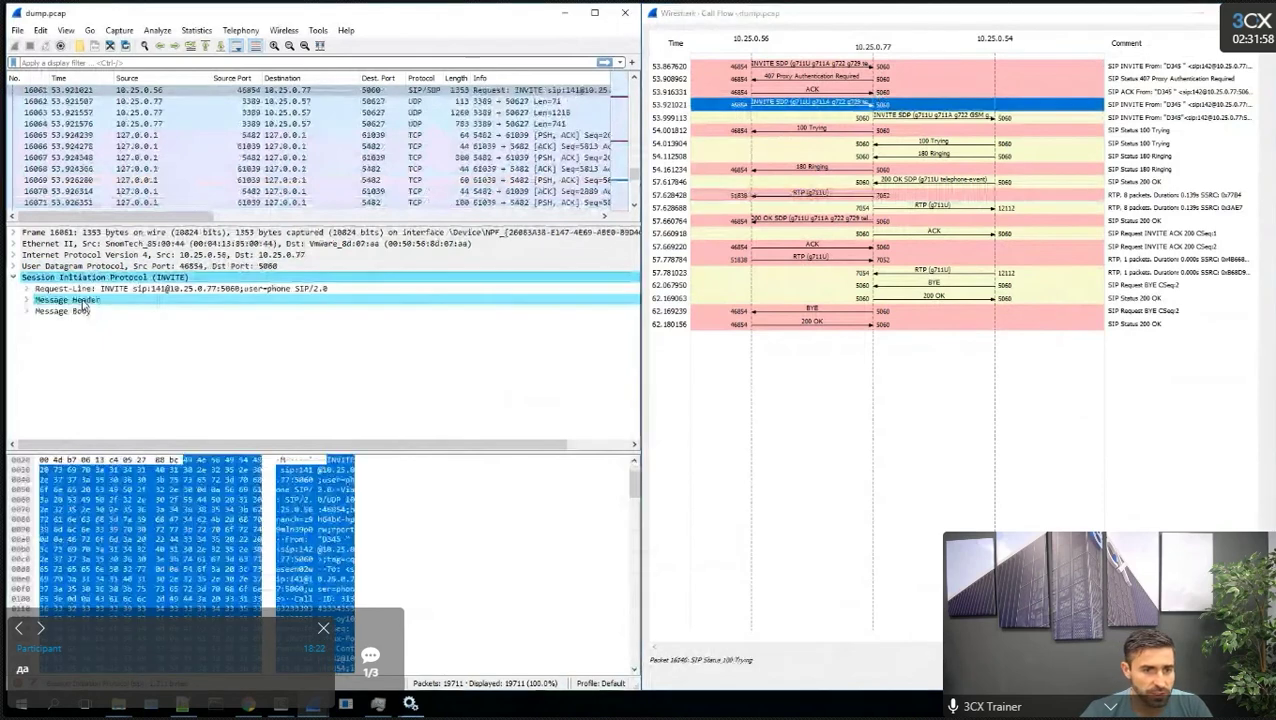
double_click(66, 299)
left_click_drag(300, 452, 300, 562)
left_click_drag(300, 218, 300, 158)
double_click(68, 476)
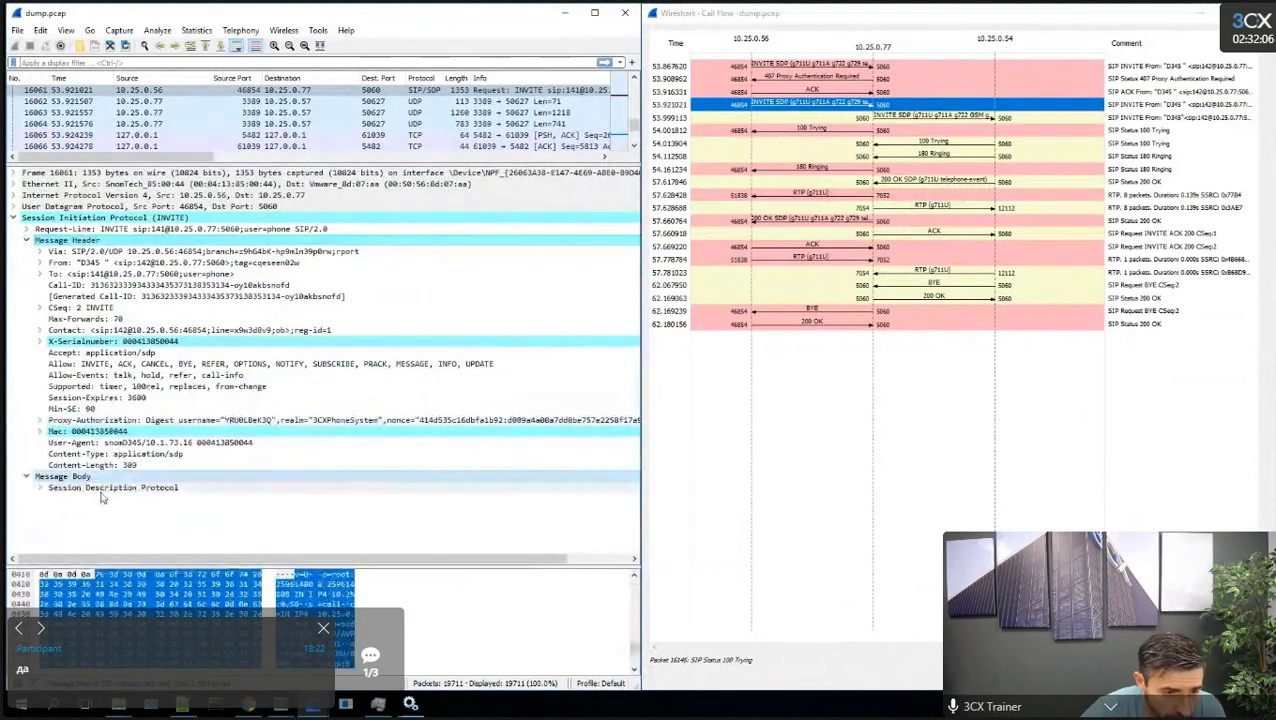
double_click(113, 487)
left_click_drag(283, 566, 285, 615)
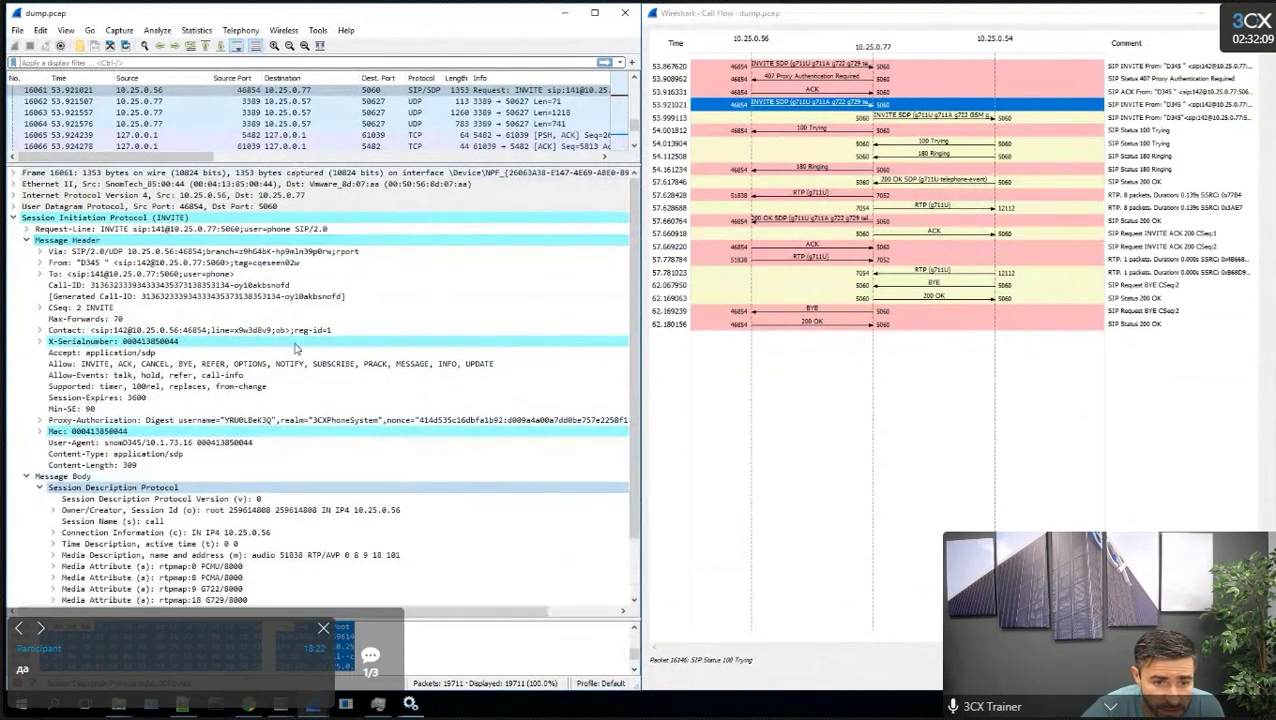
left_click_drag(310, 161, 318, 133)
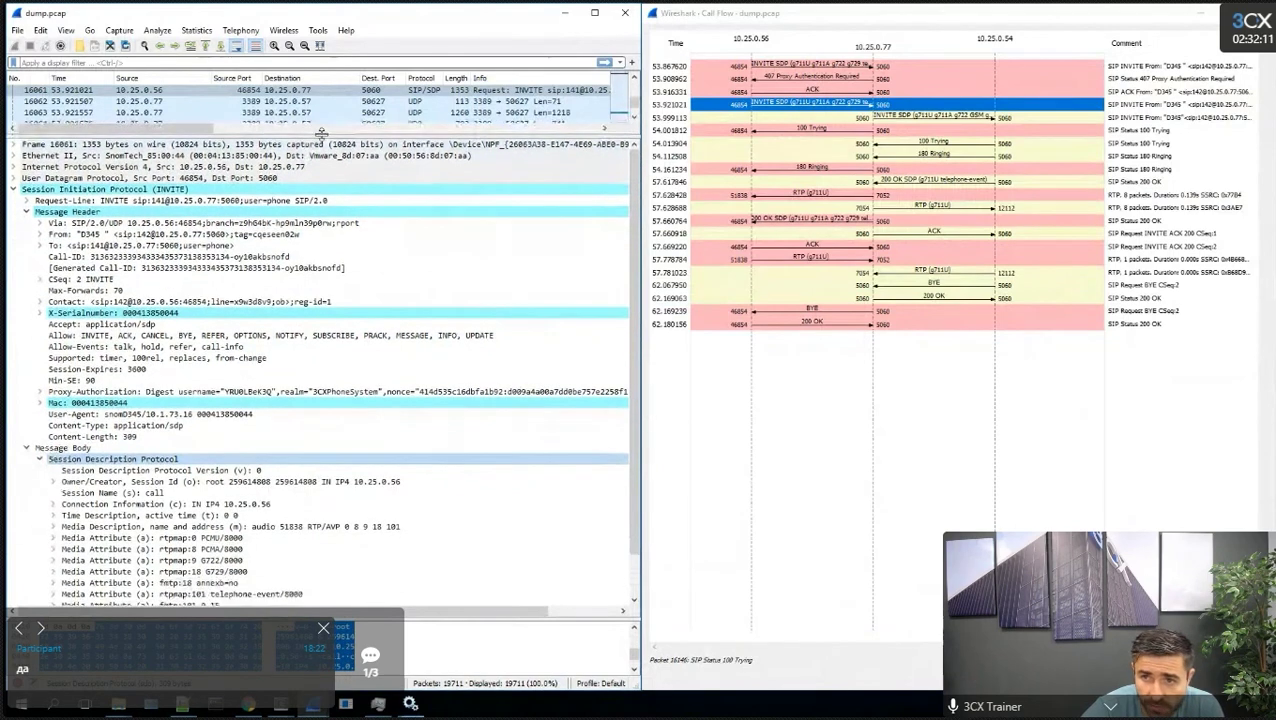
left_click(286, 506)
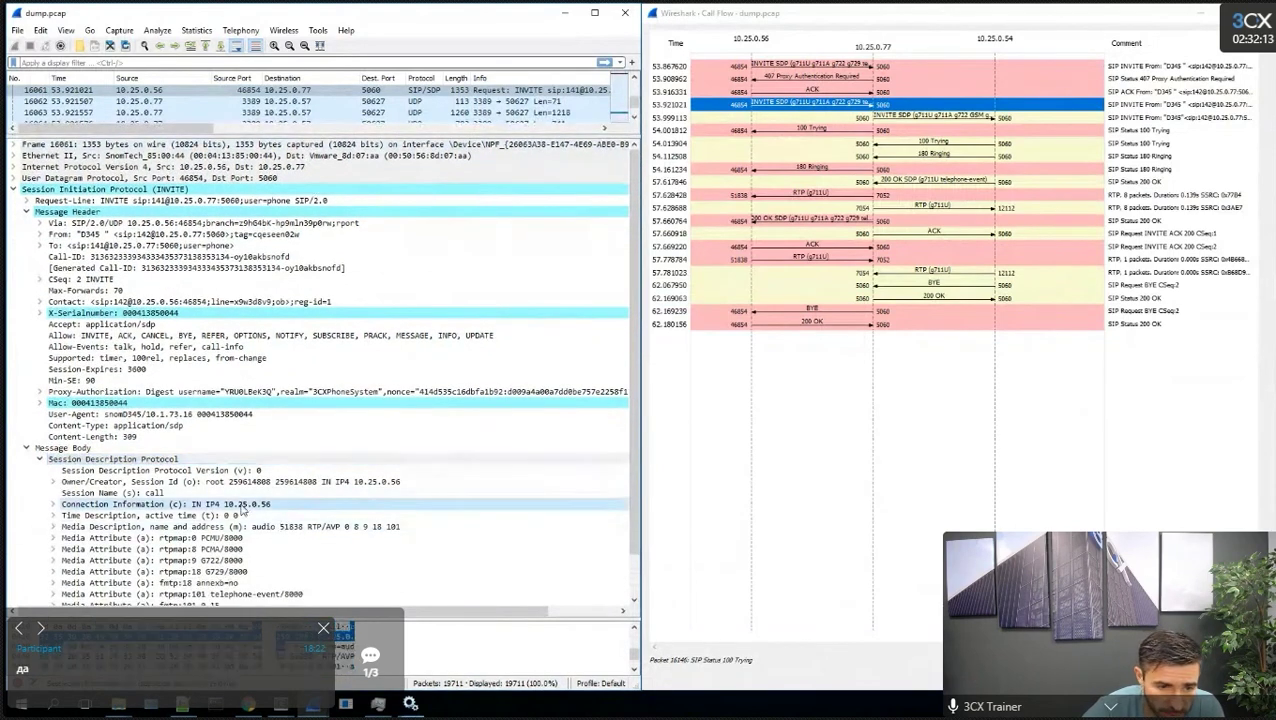
left_click(291, 528)
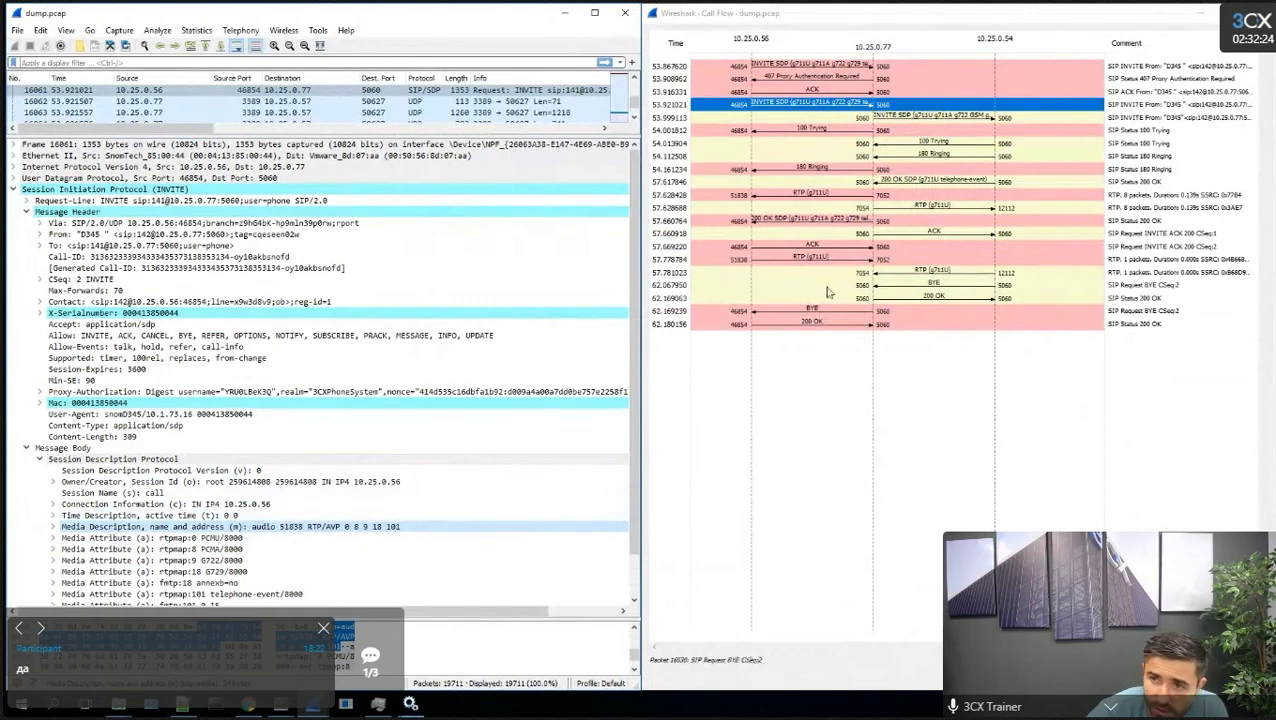
Check SDP media ports 7054, 12112 and 7052 in the 53.999113 INVITE and both 200 OKs.
left_click(902, 118)
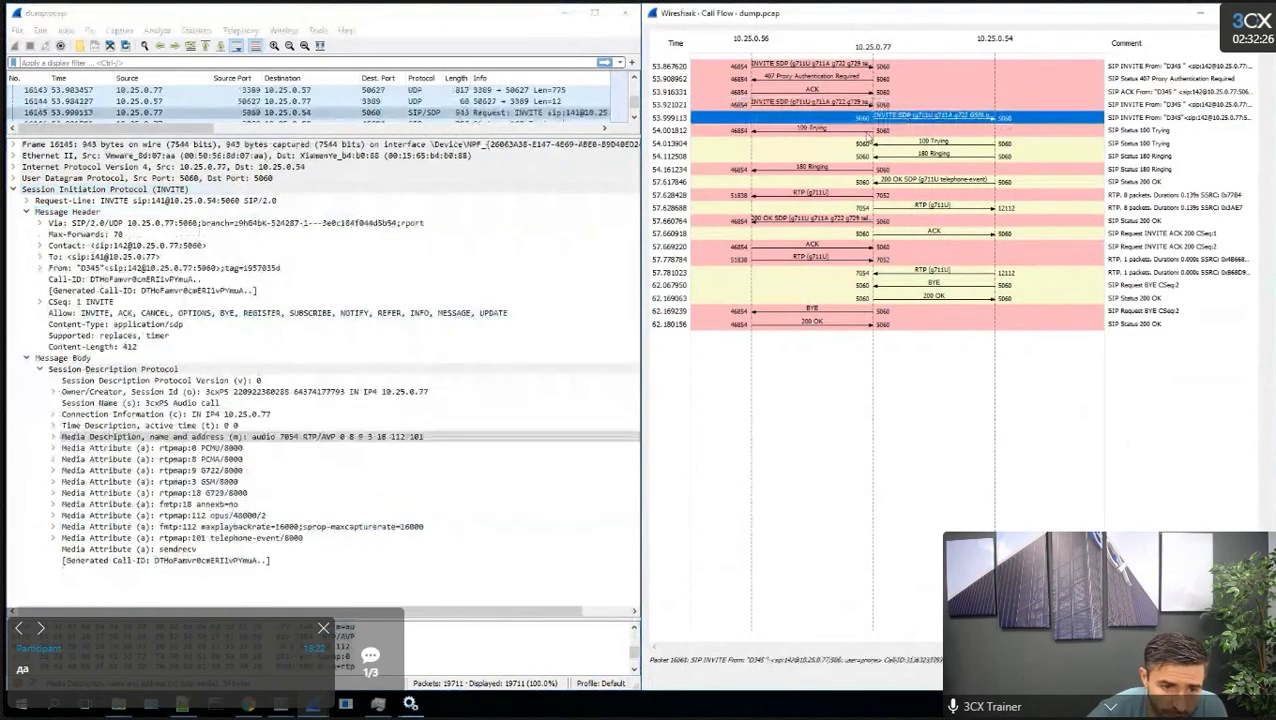
left_click(300, 415)
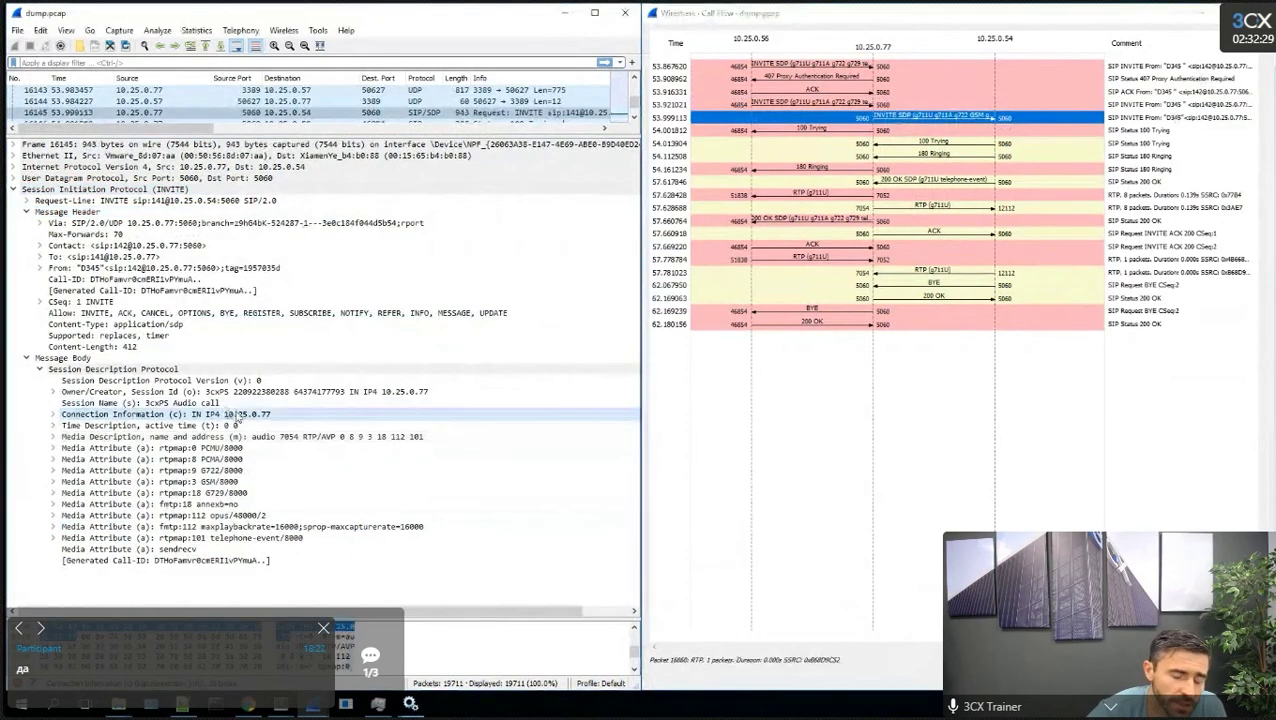
left_click(295, 440)
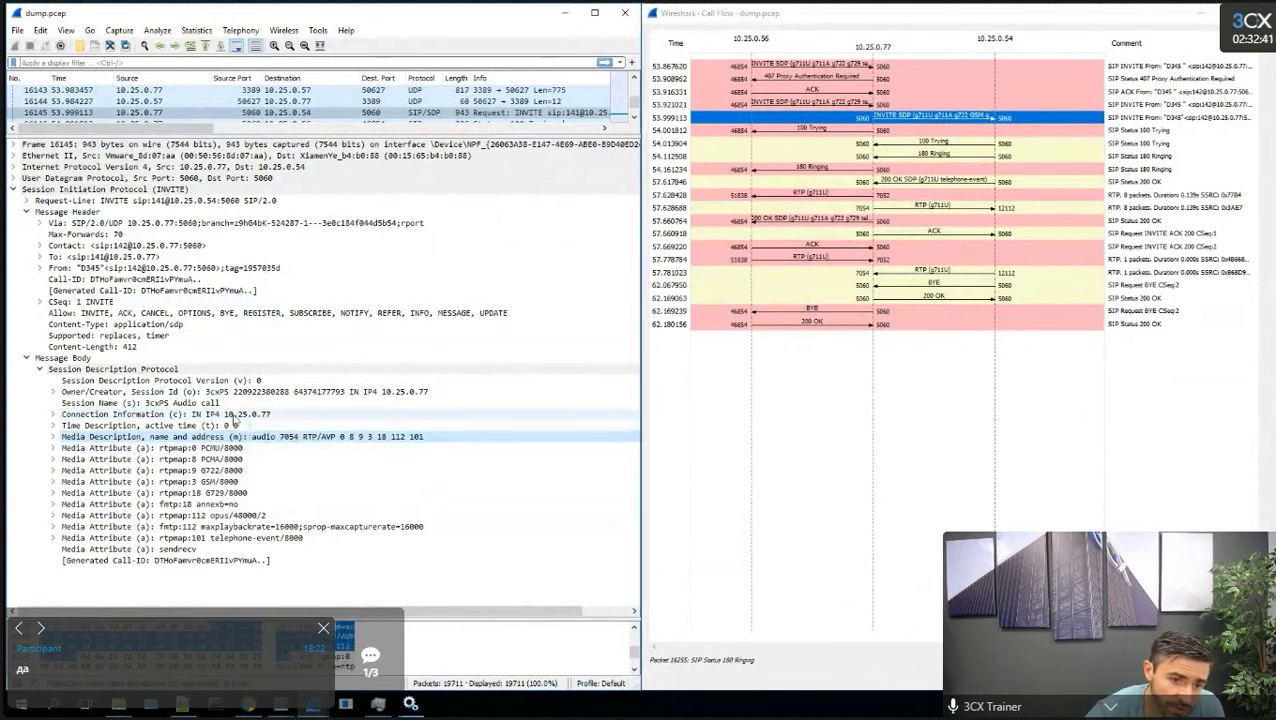
left_click(918, 182)
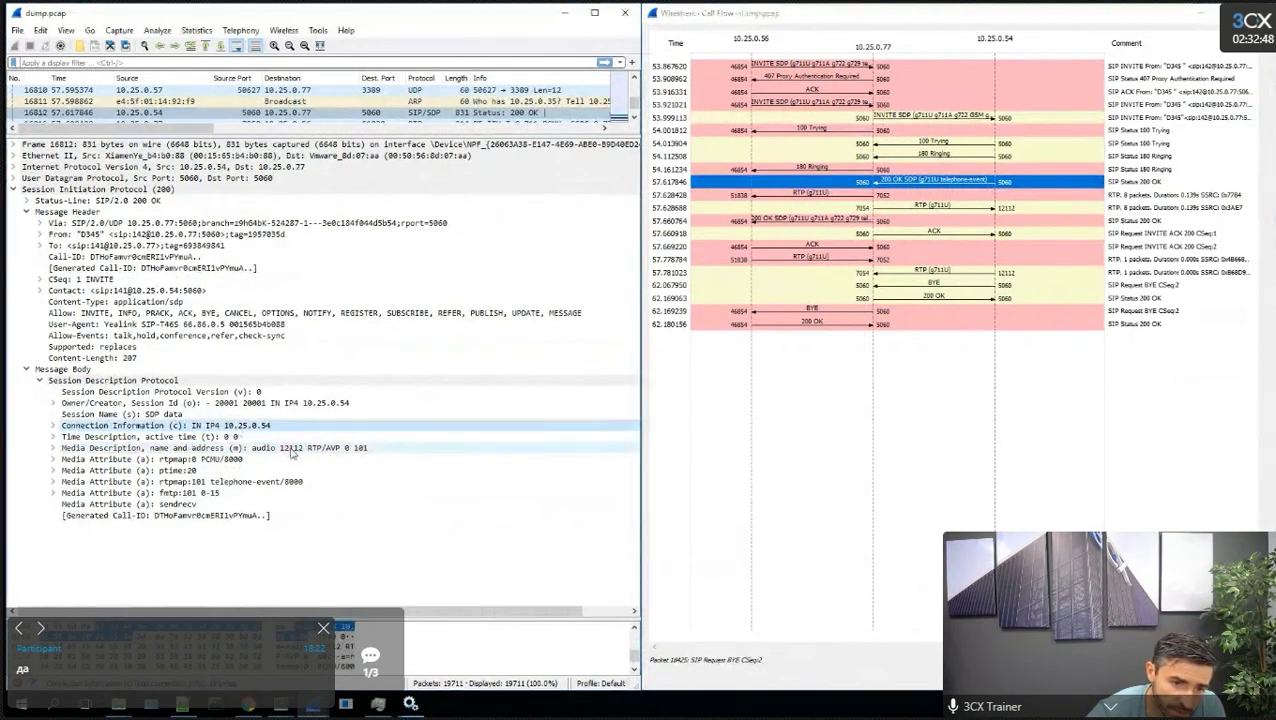
left_click(291, 449)
left_click(840, 219)
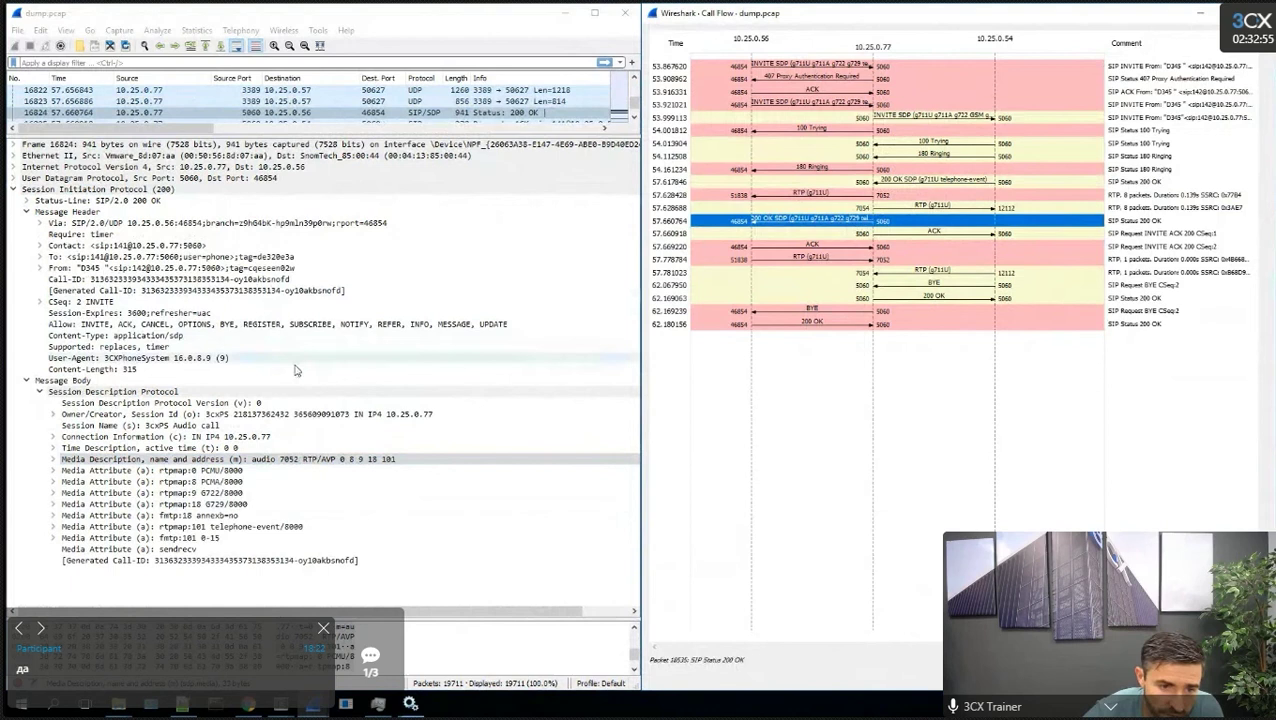
left_click(285, 437)
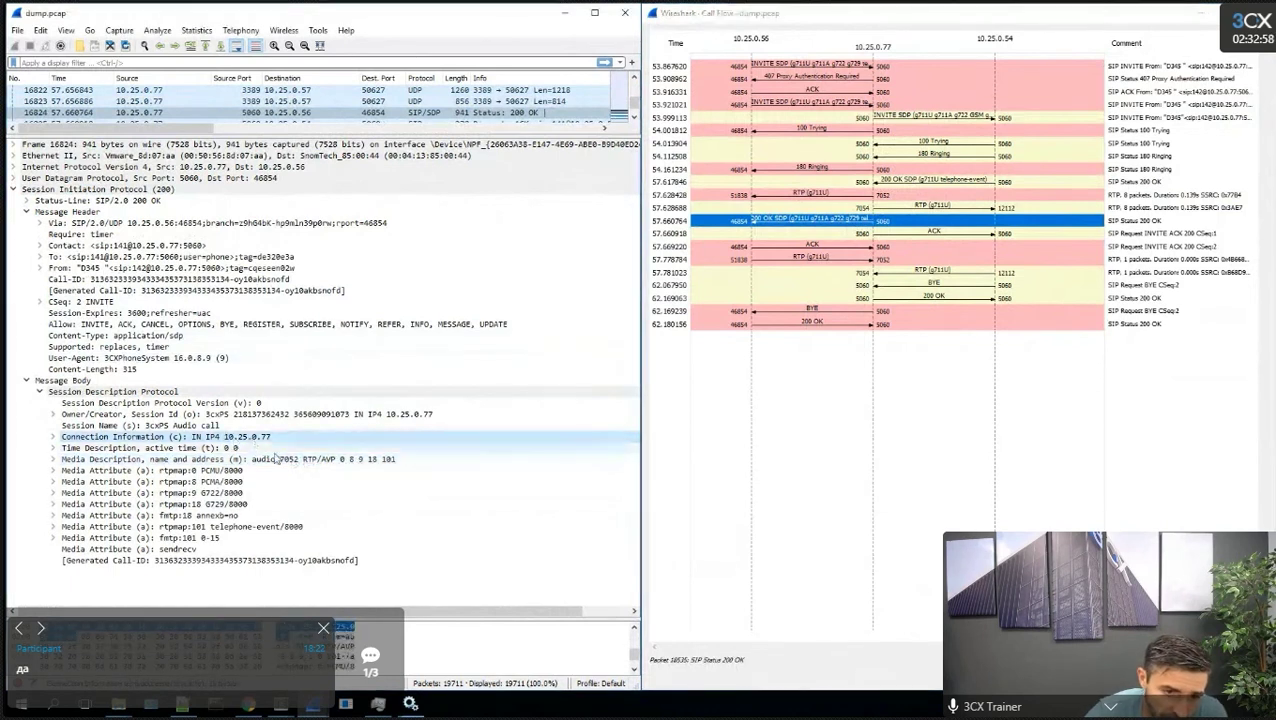
left_click(286, 460)
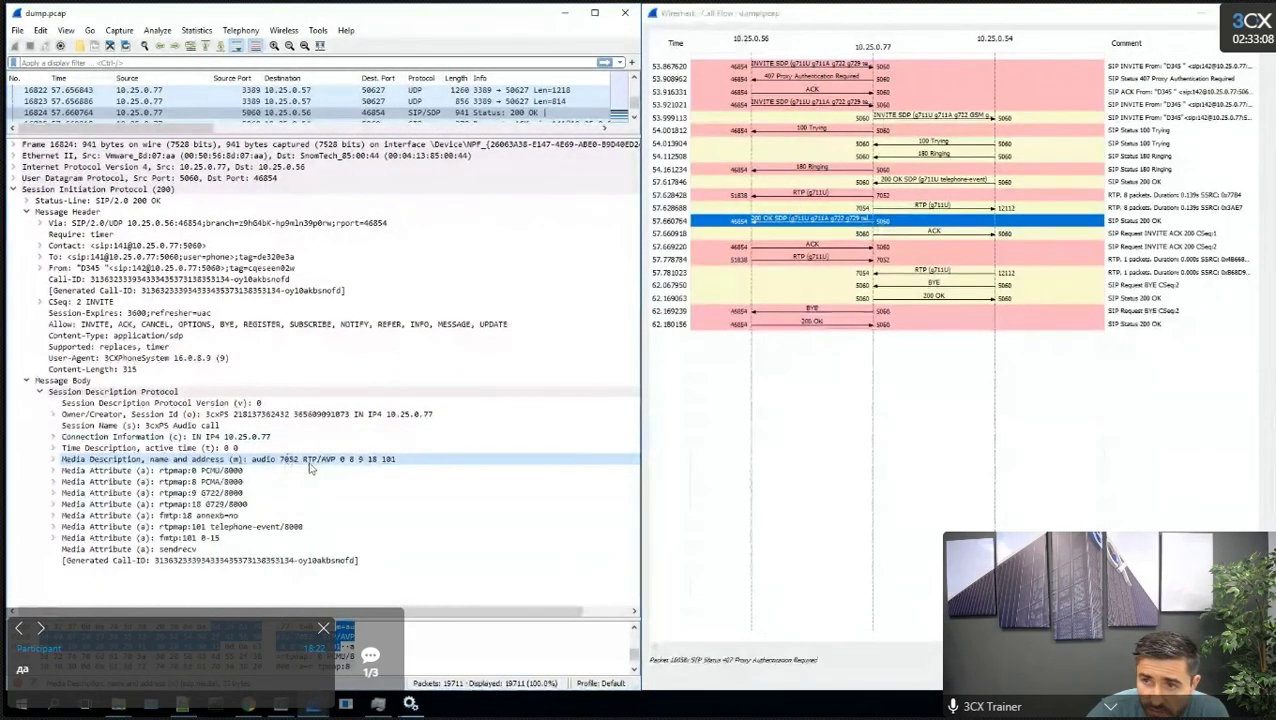
Compare the 53.999113 INVITE's media line, then return to the 53.921021 INVITE.
left_click(929, 119)
left_click(305, 440)
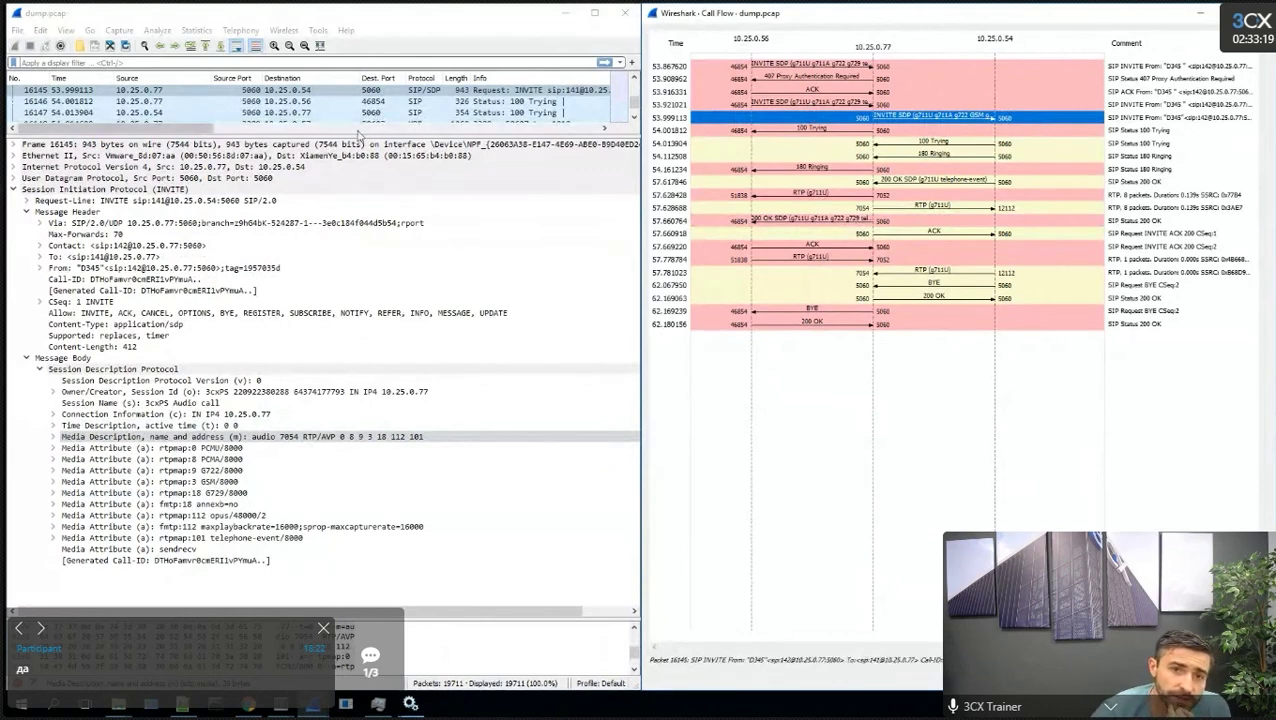
left_click_drag(356, 134, 356, 160)
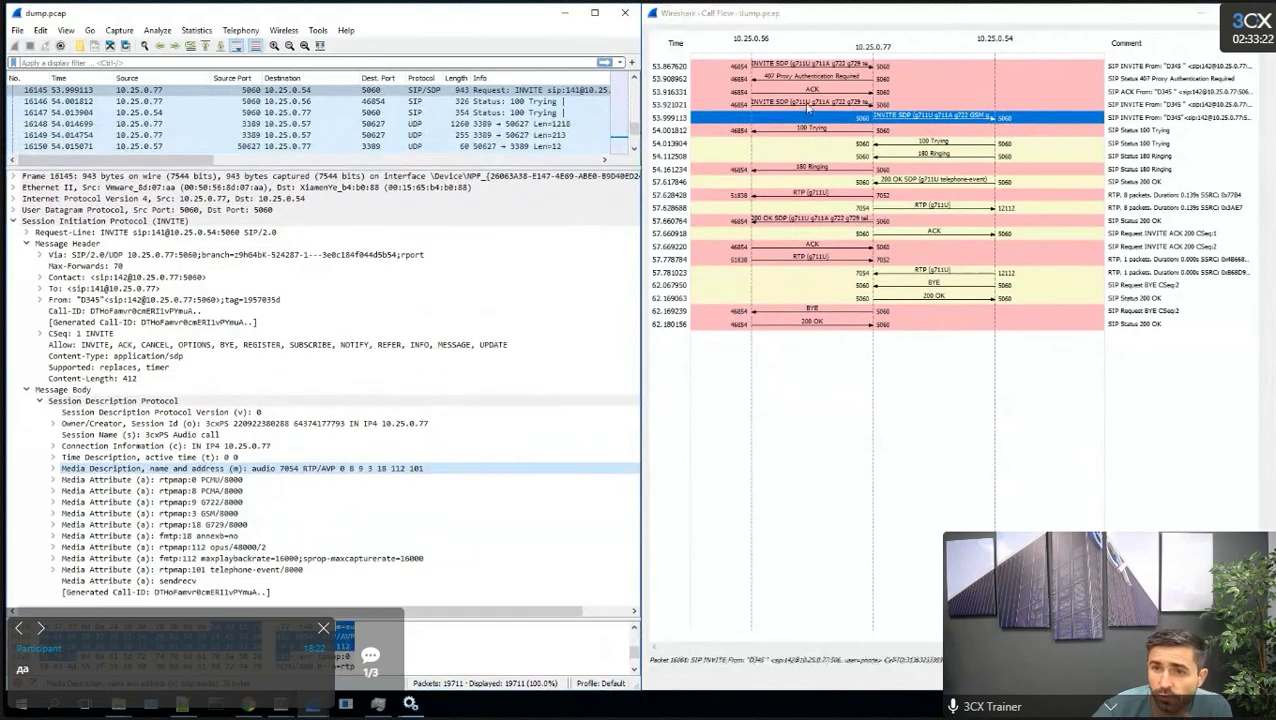
left_click(805, 106)
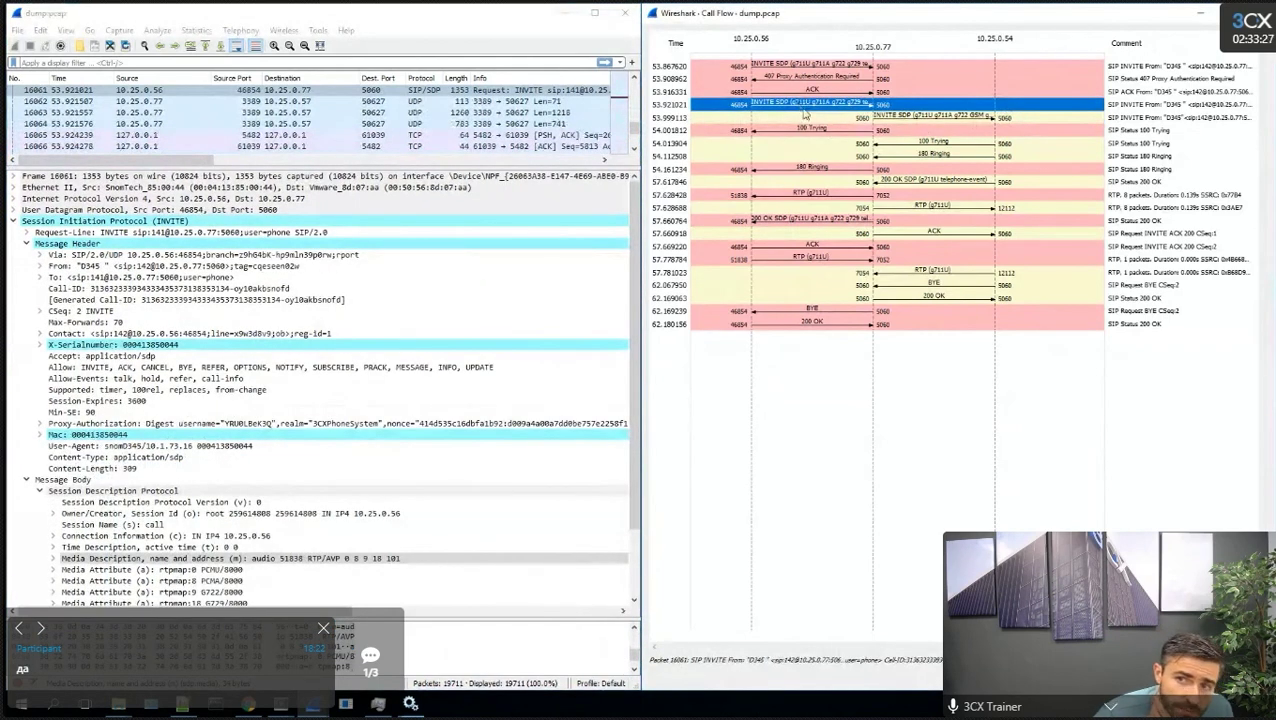
Filter on the INVITE's Call-ID and inspect the 407 Proxy Authentication Required response.
left_click(107, 290)
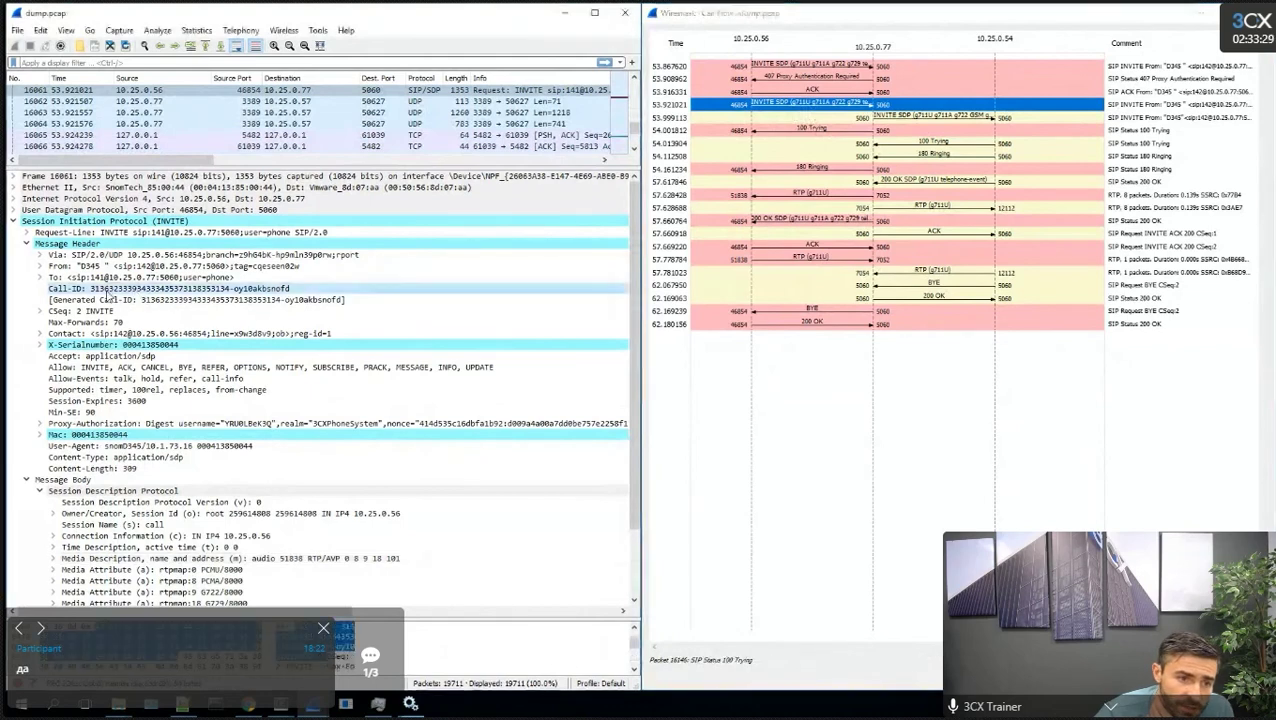
right_click(118, 289)
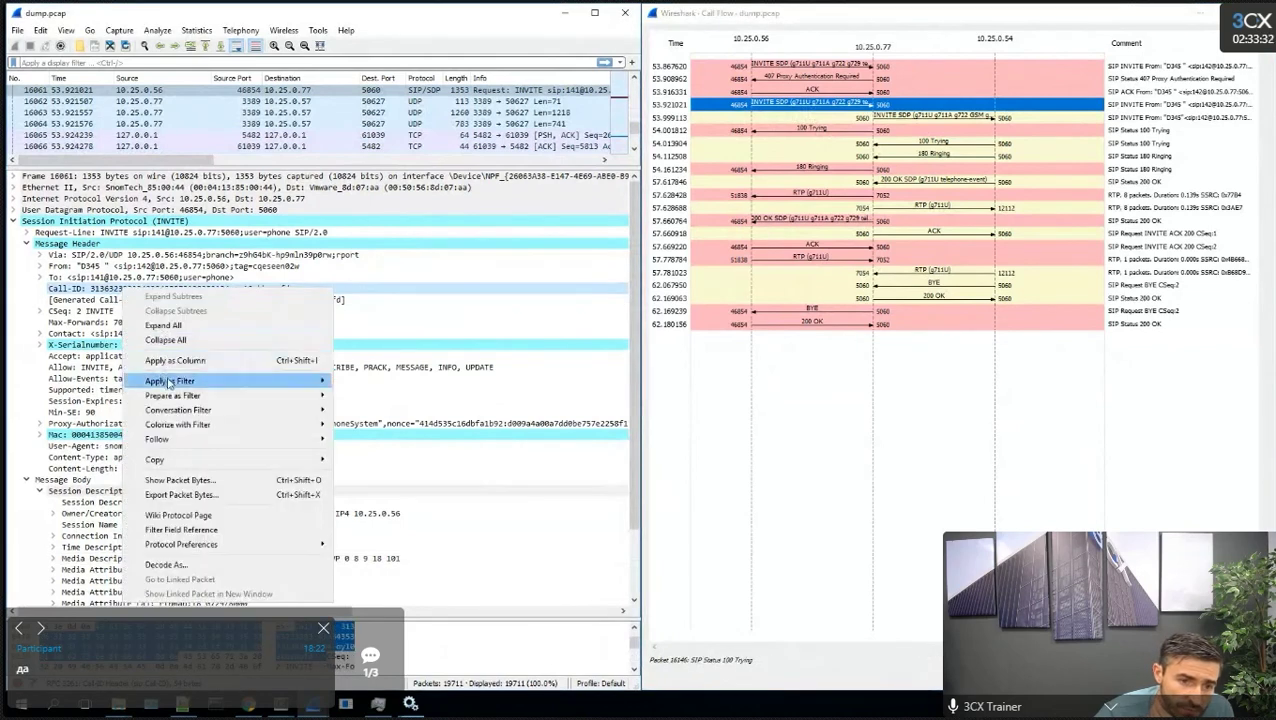
mouse_move(170, 382)
left_click(398, 401)
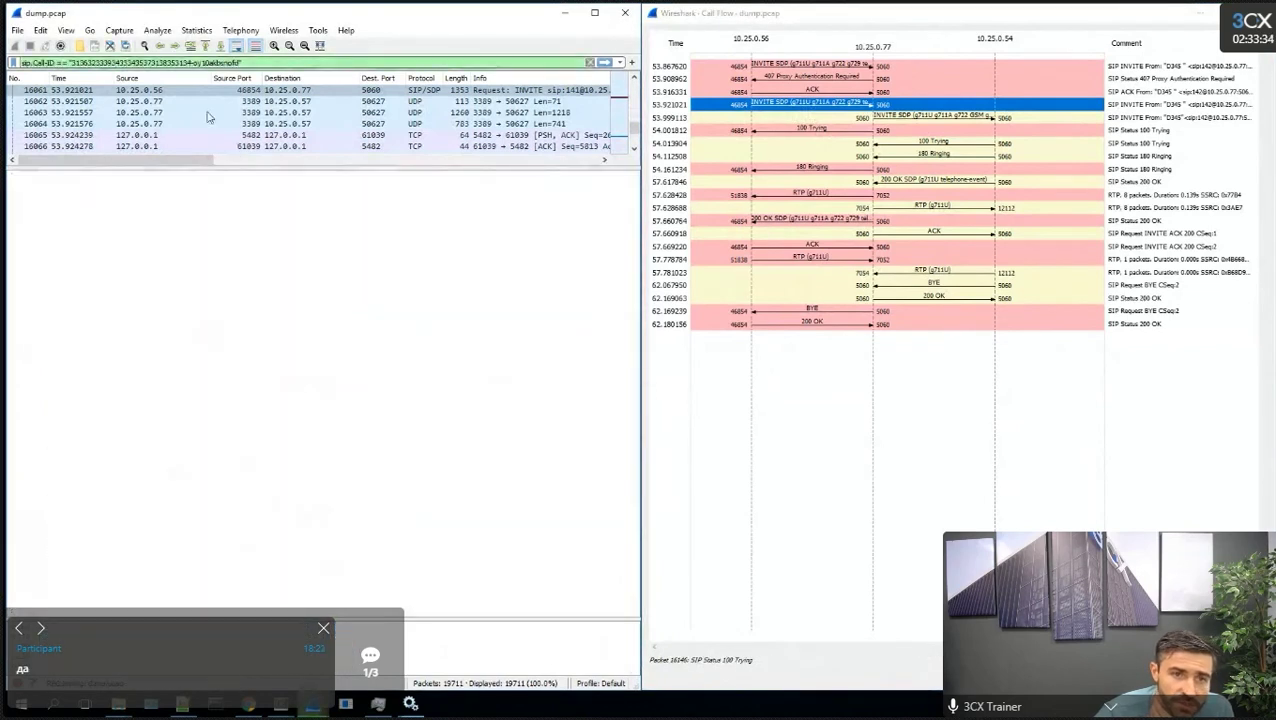
left_click_drag(221, 158, 214, 308)
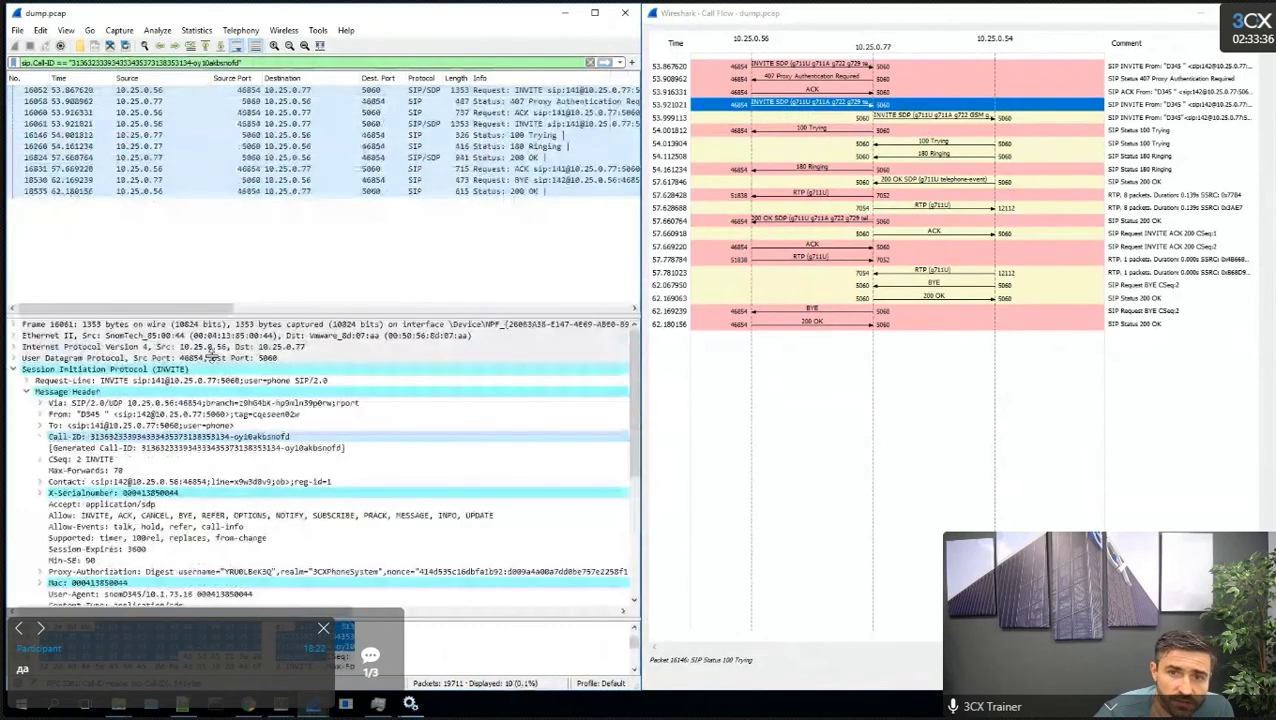
left_click_drag(213, 352, 214, 346)
left_click(268, 102)
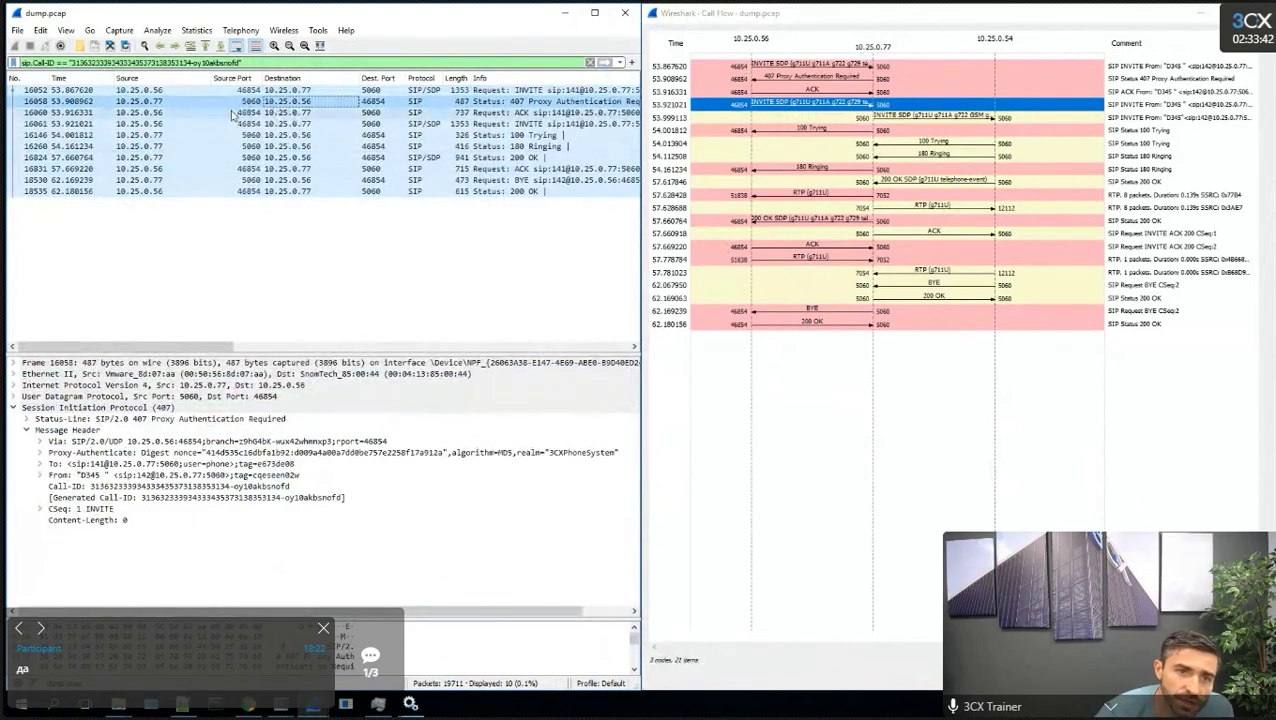
left_click(235, 123)
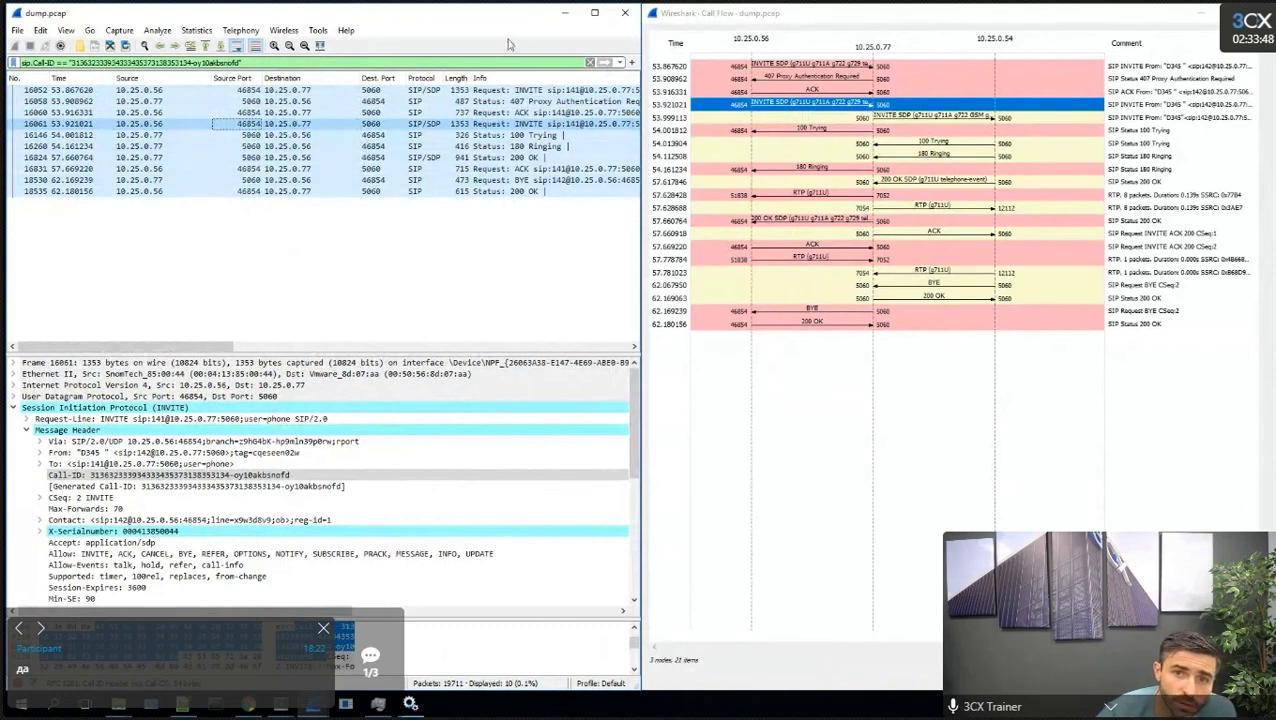
Replace the Call-ID filter with the Generated Call-ID filter, leaving 459 packets displayed.
left_click(589, 62)
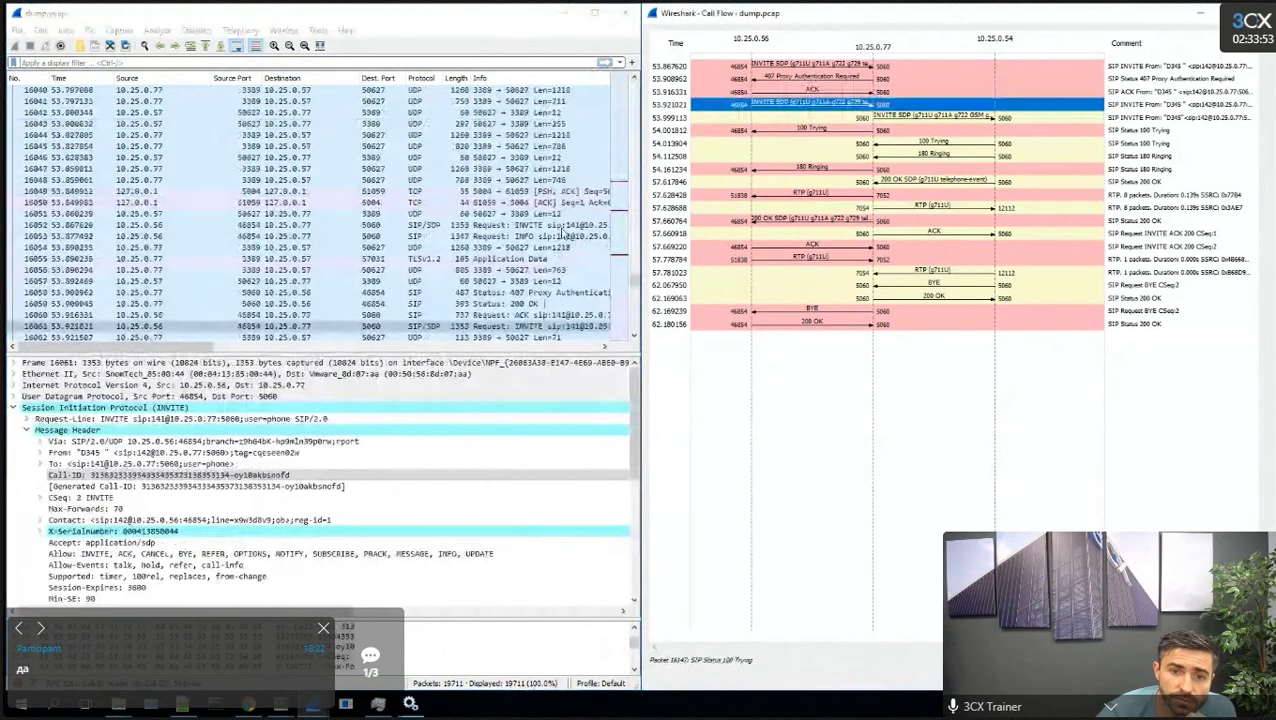
left_click_drag(421, 348, 421, 172)
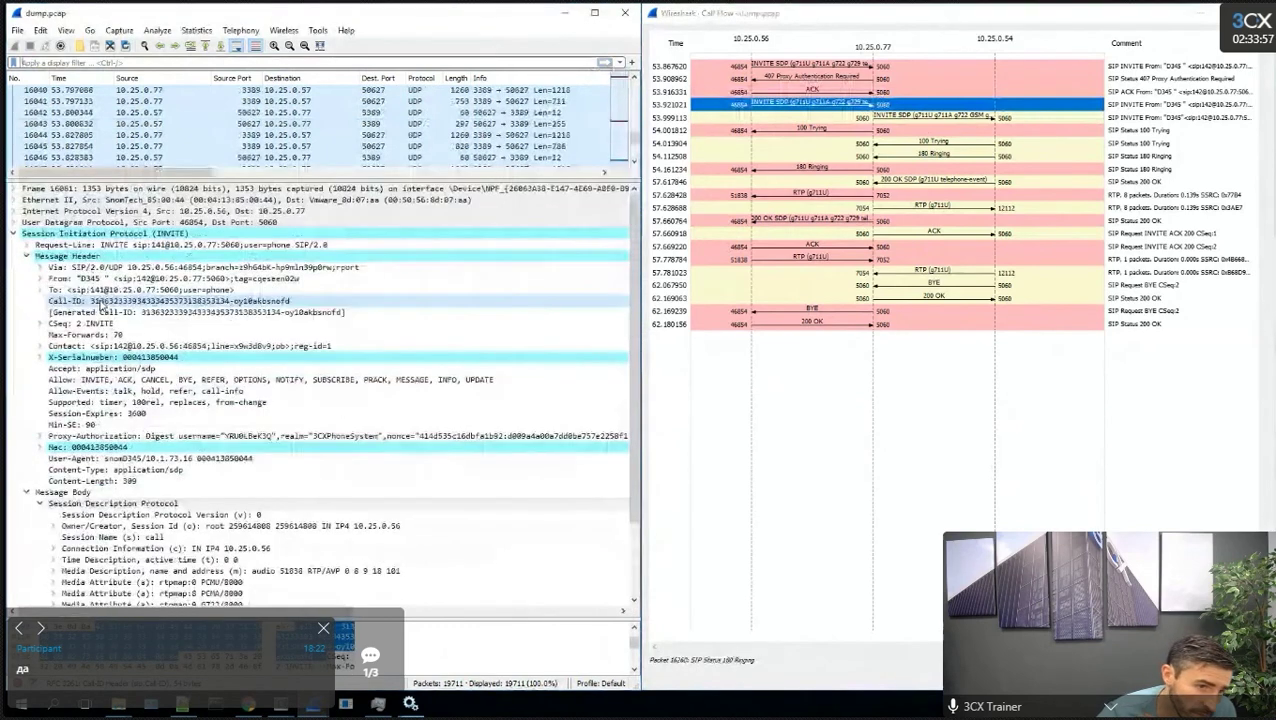
left_click(115, 313)
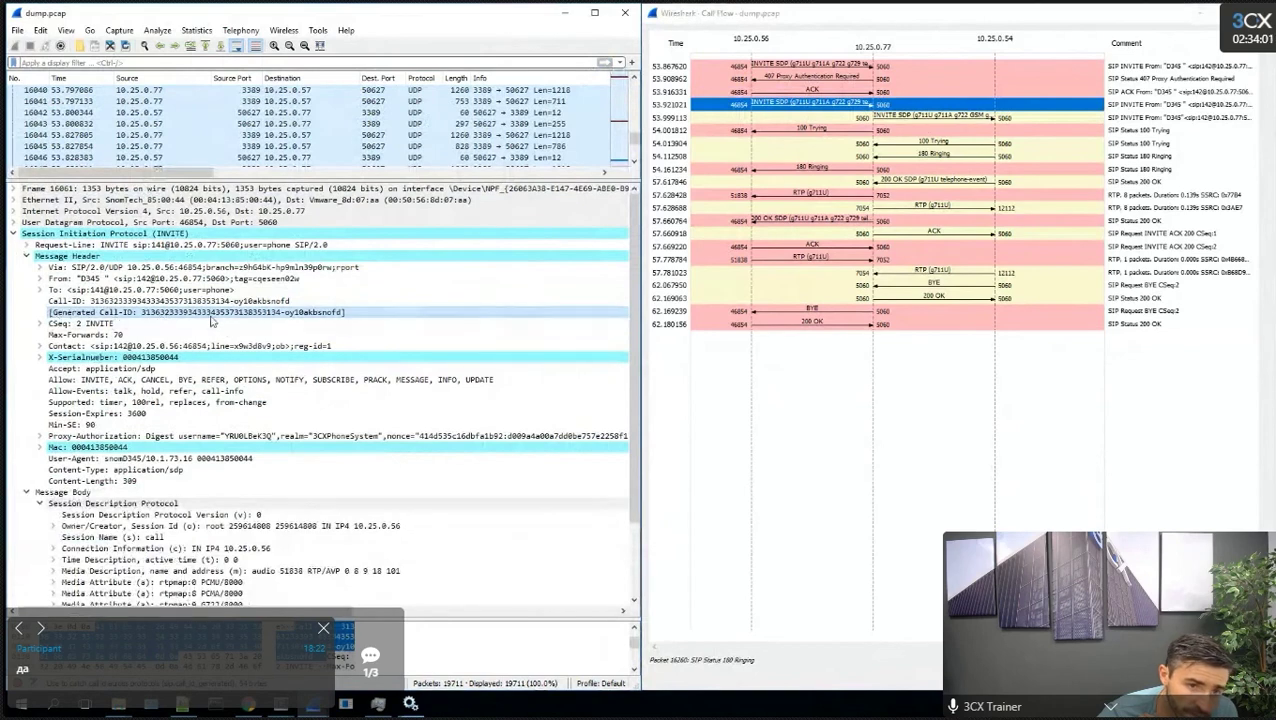
right_click(230, 318)
left_click(432, 408)
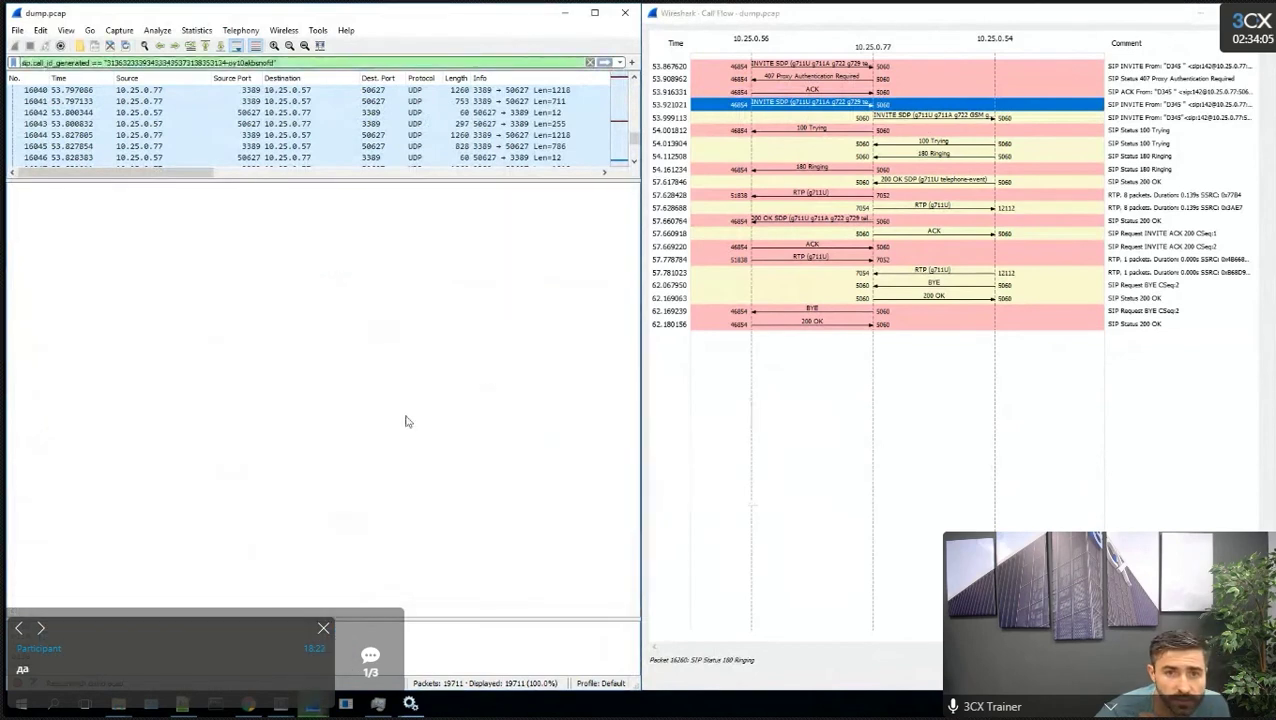
left_click_drag(345, 177, 362, 368)
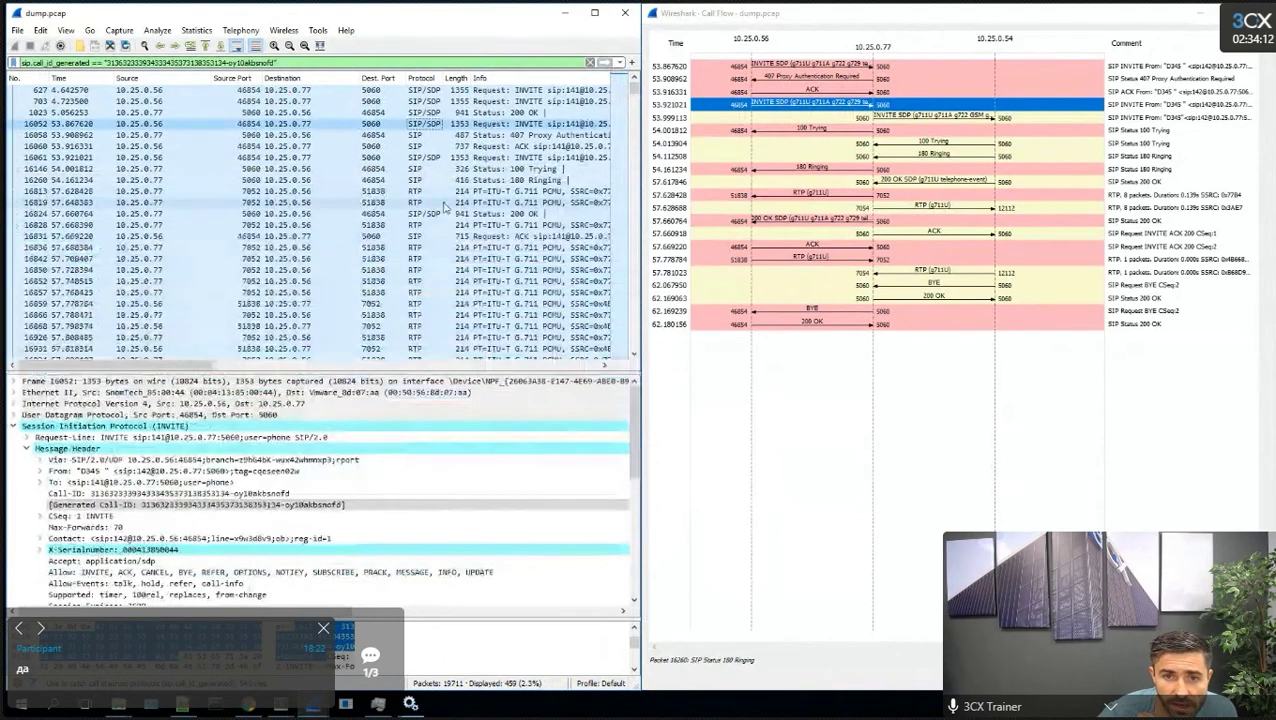
Inspect RTP packet 16852 among the call's filtered packets.
left_click(381, 191)
left_click(477, 283)
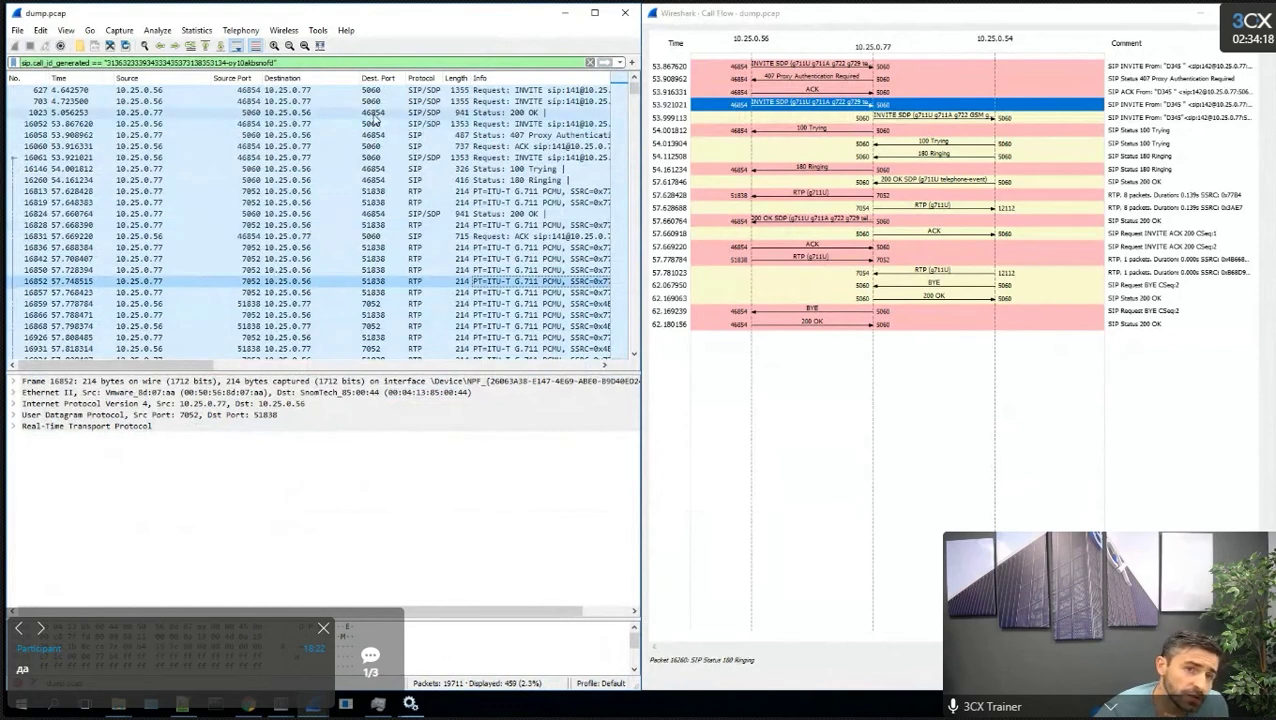
scroll(632, 93, "down", 2)
mouse_move(632, 93)
left_mouse_down()
mouse_move(630, 350)
mouse_move(630, 90)
left_mouse_up()
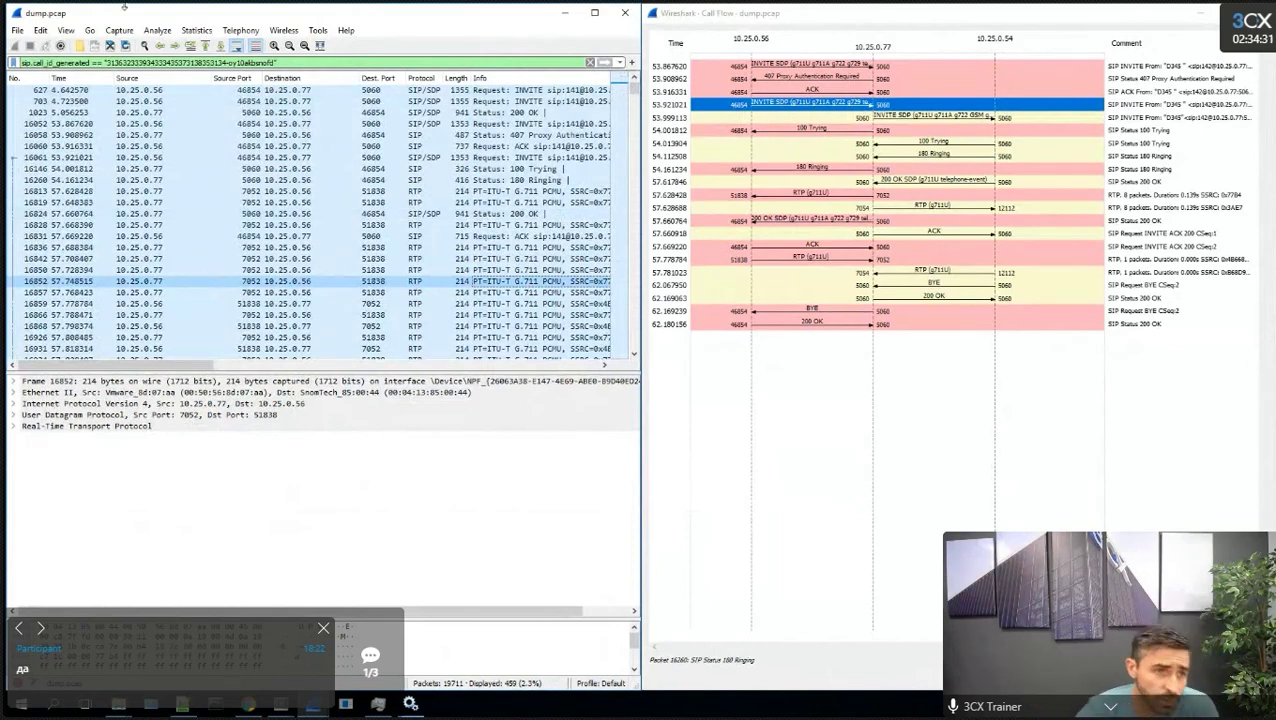
Cancel an Export Specified Packets attempt and reselect INVITE 16061, whose SDP offers audio port 51838.
left_click(17, 30)
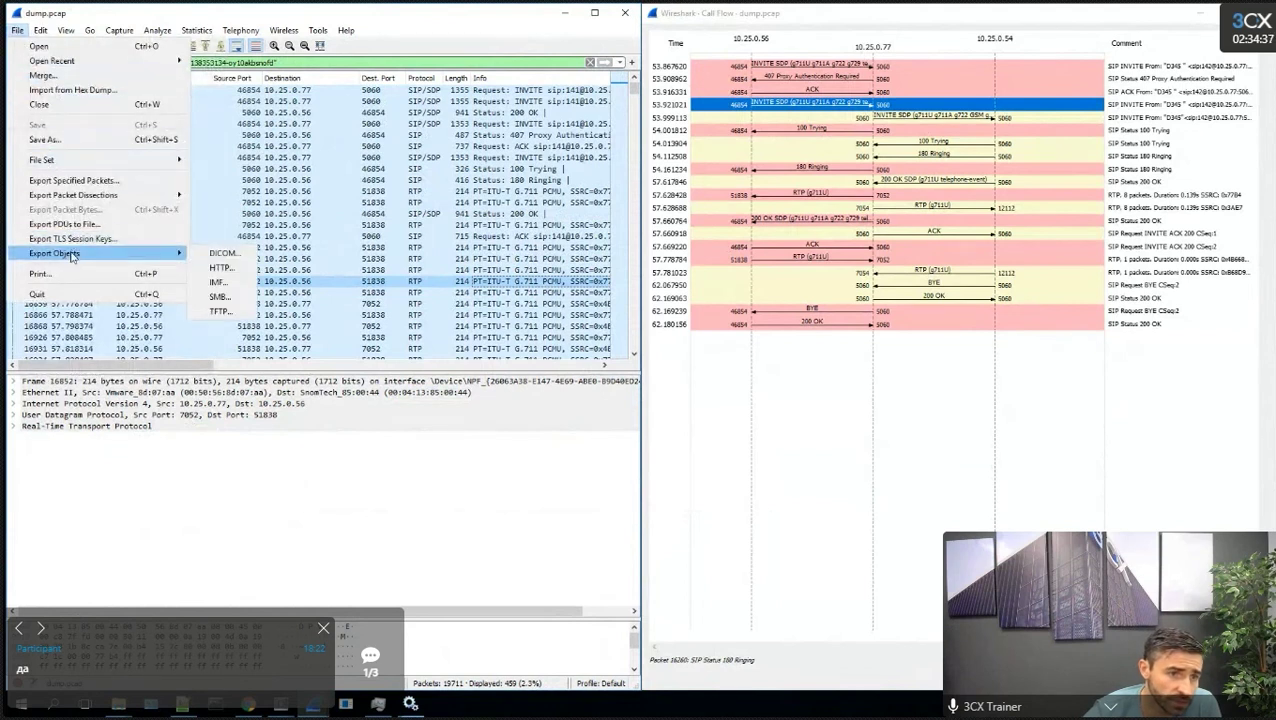
left_click(95, 186)
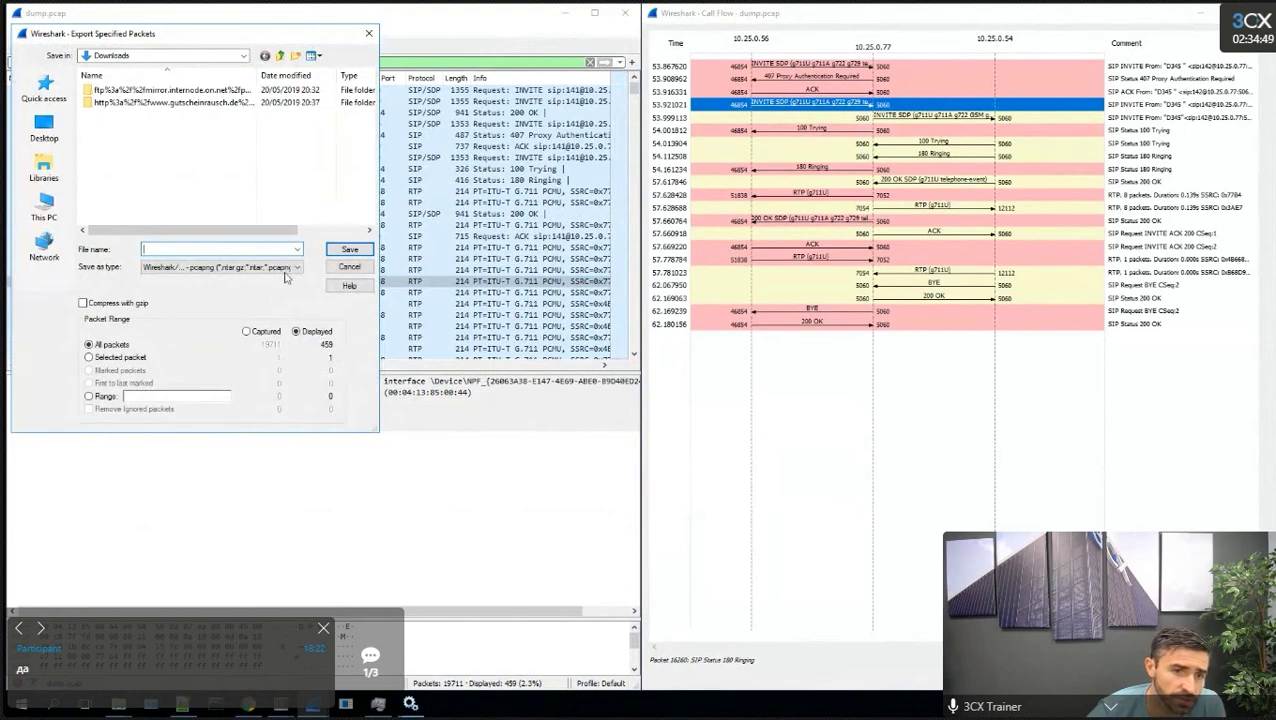
left_click(349, 268)
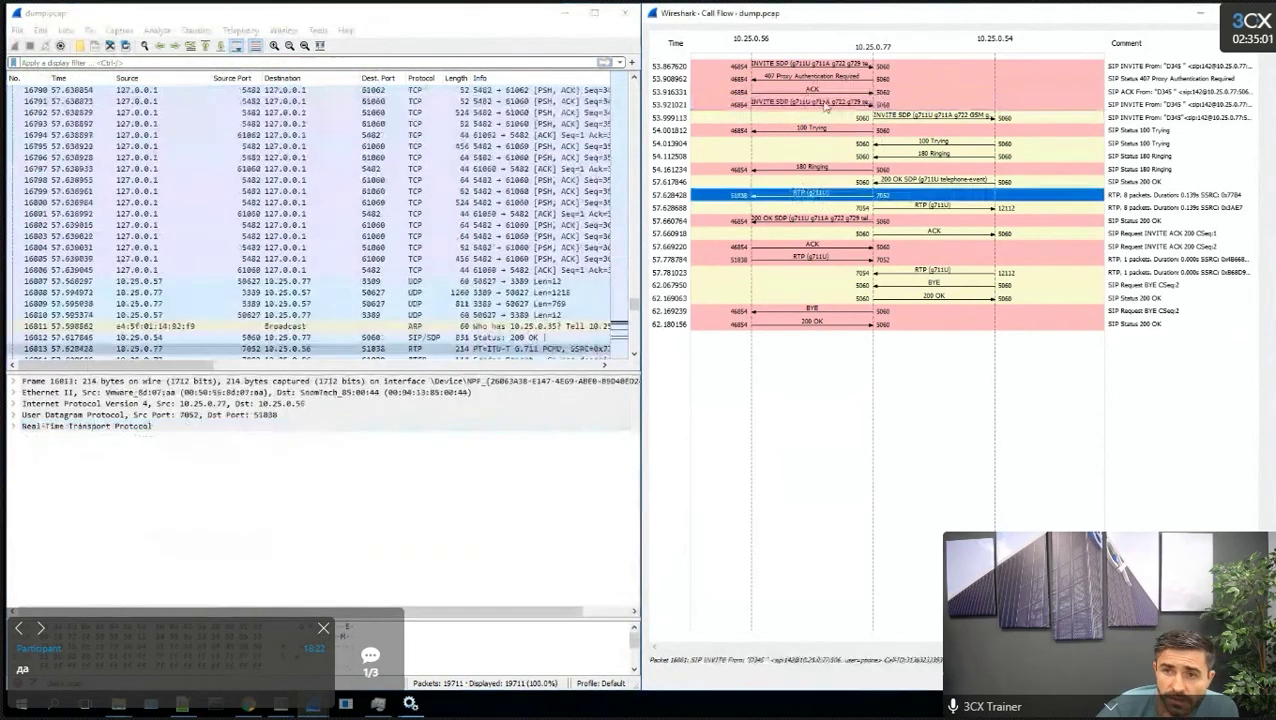
left_click(717, 104)
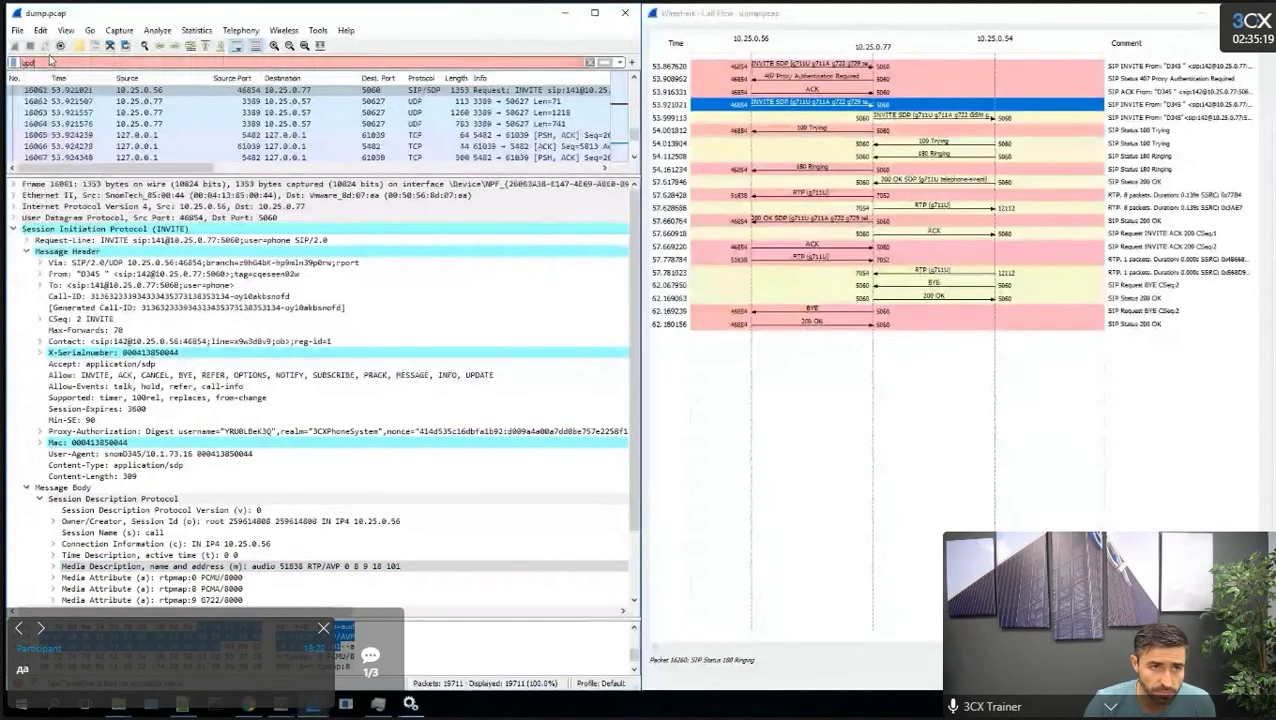
Apply the udp.port==51838 filter and browse the 447 resulting G.711 PCMU RTP packets.
type(".port=")
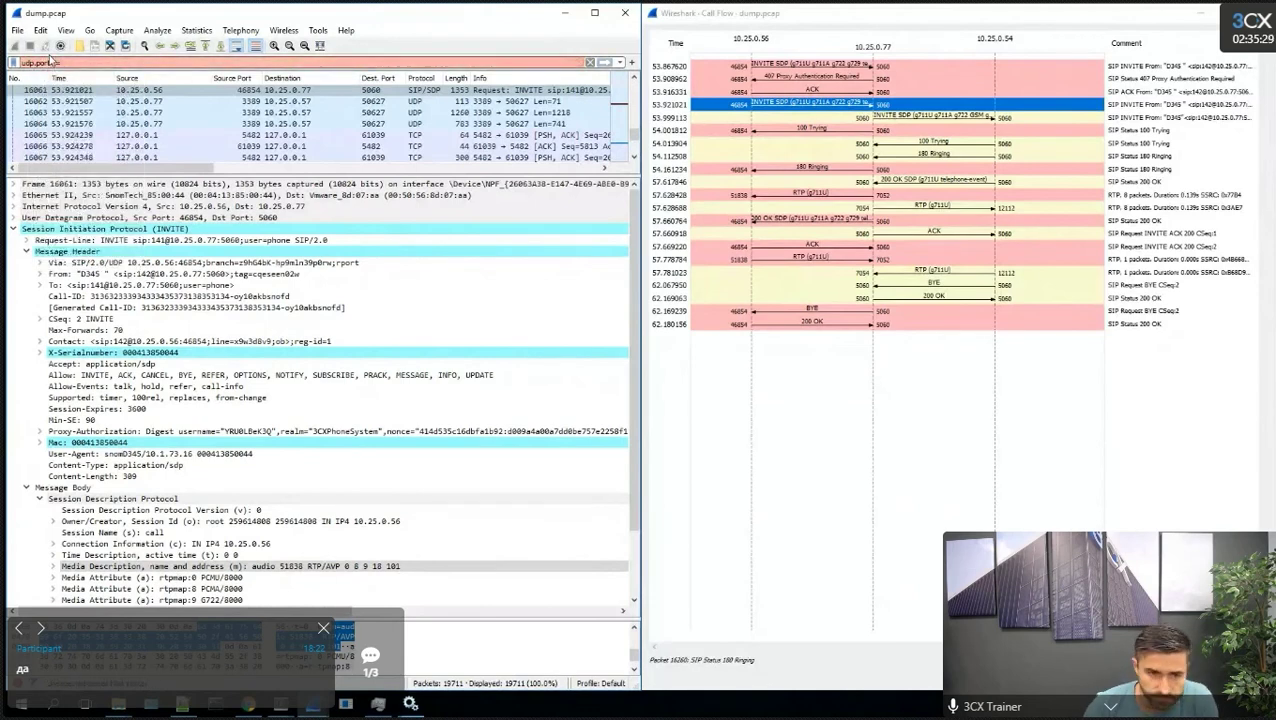
type("=51838")
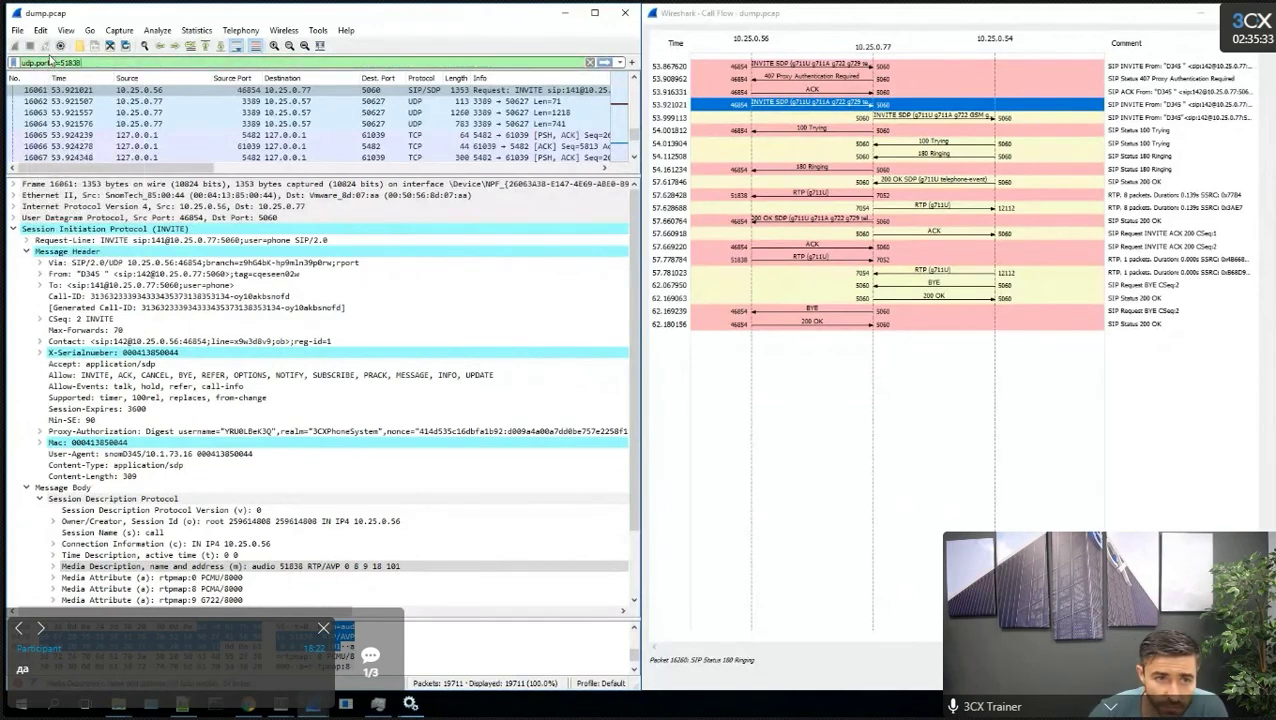
key("Return")
left_click_drag(265, 172, 266, 232)
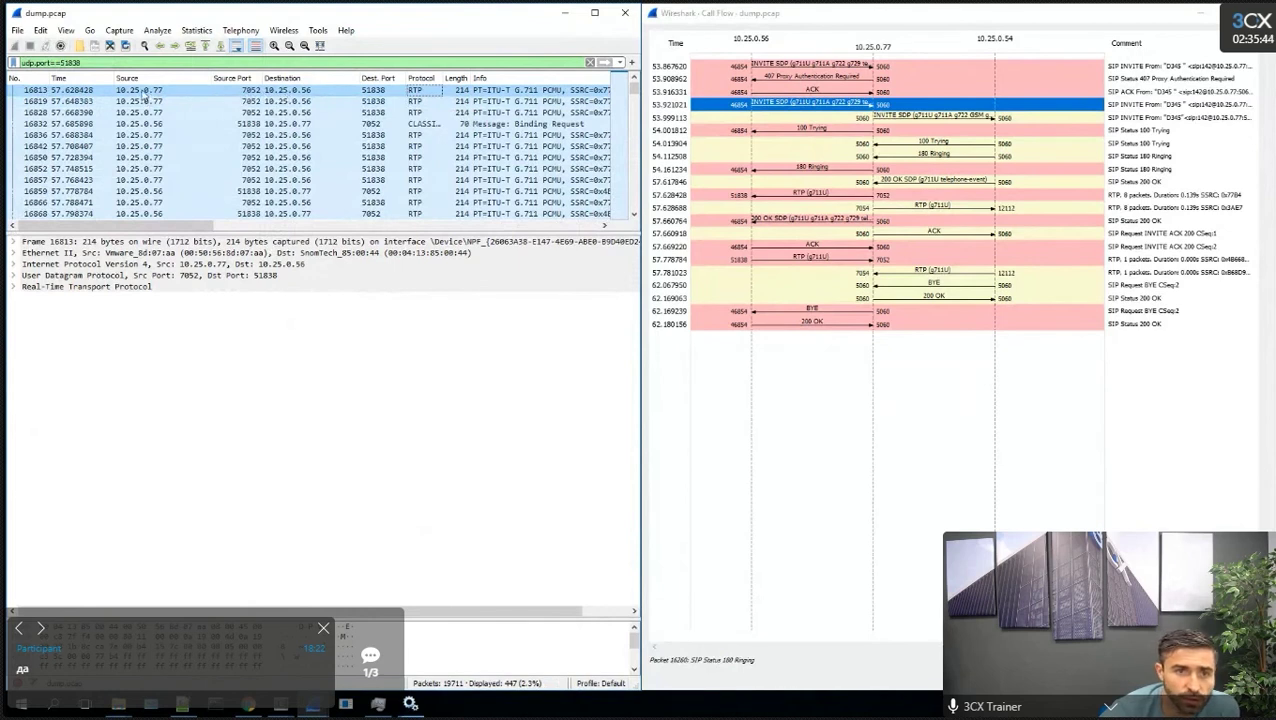
scroll(232, 133, "down", 1)
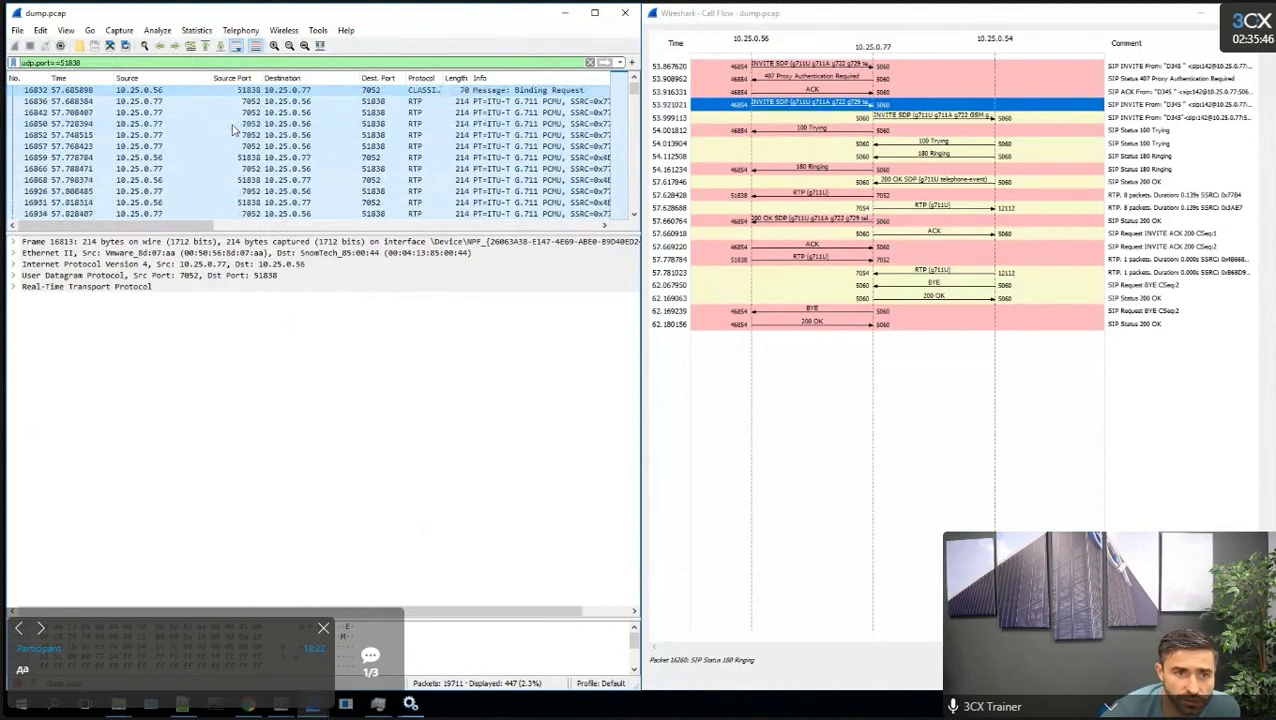
scroll(240, 136, "down", 4)
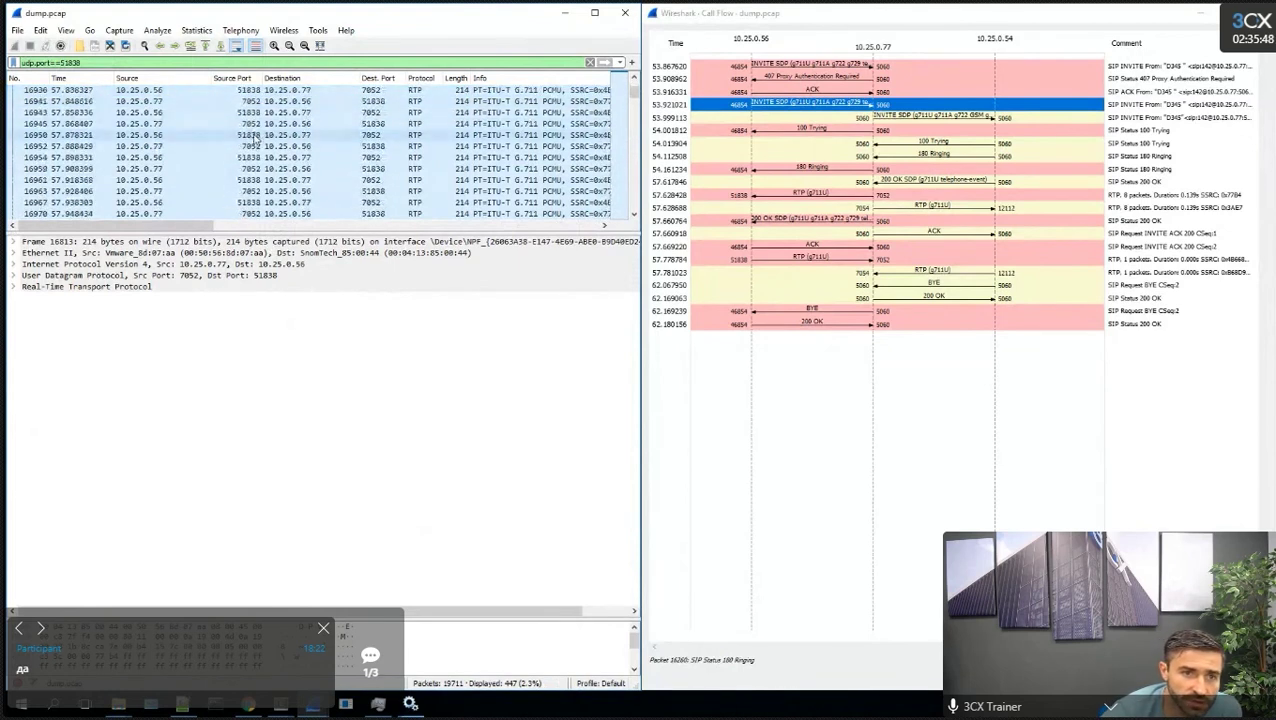
scroll(255, 140, "down", 2)
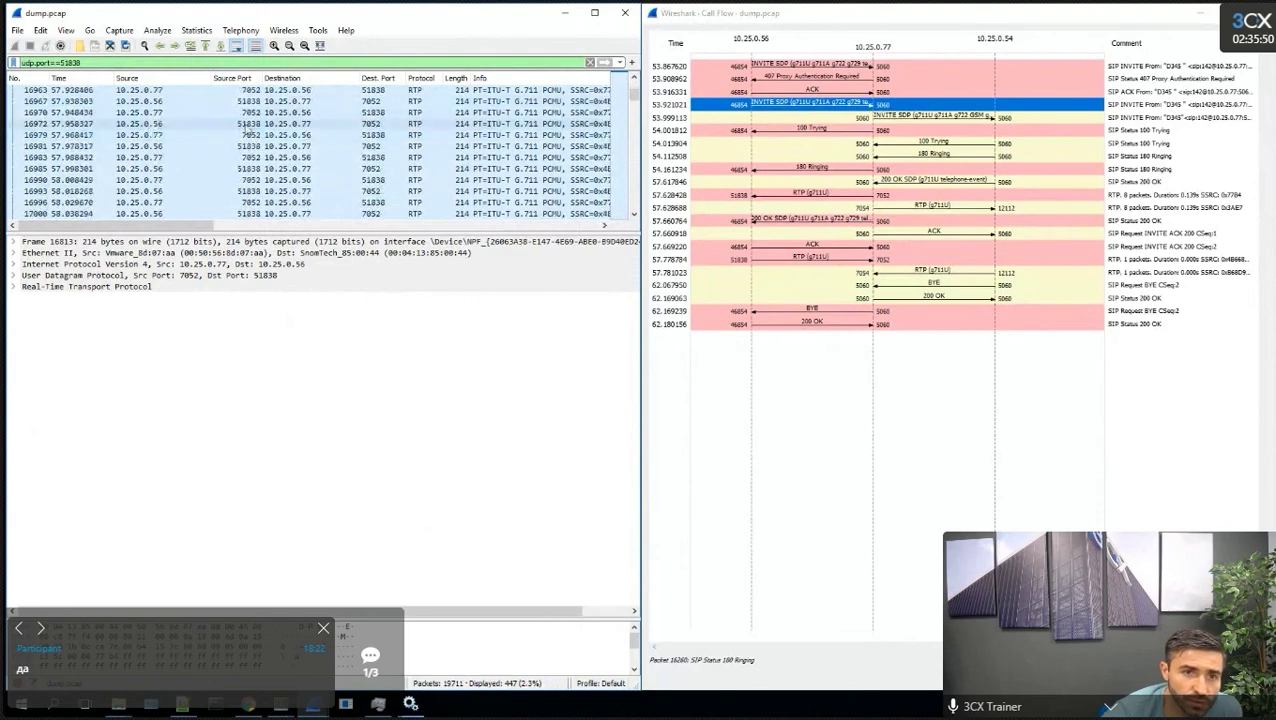
left_click_drag(304, 229, 304, 340)
left_click_drag(635, 97, 637, 137)
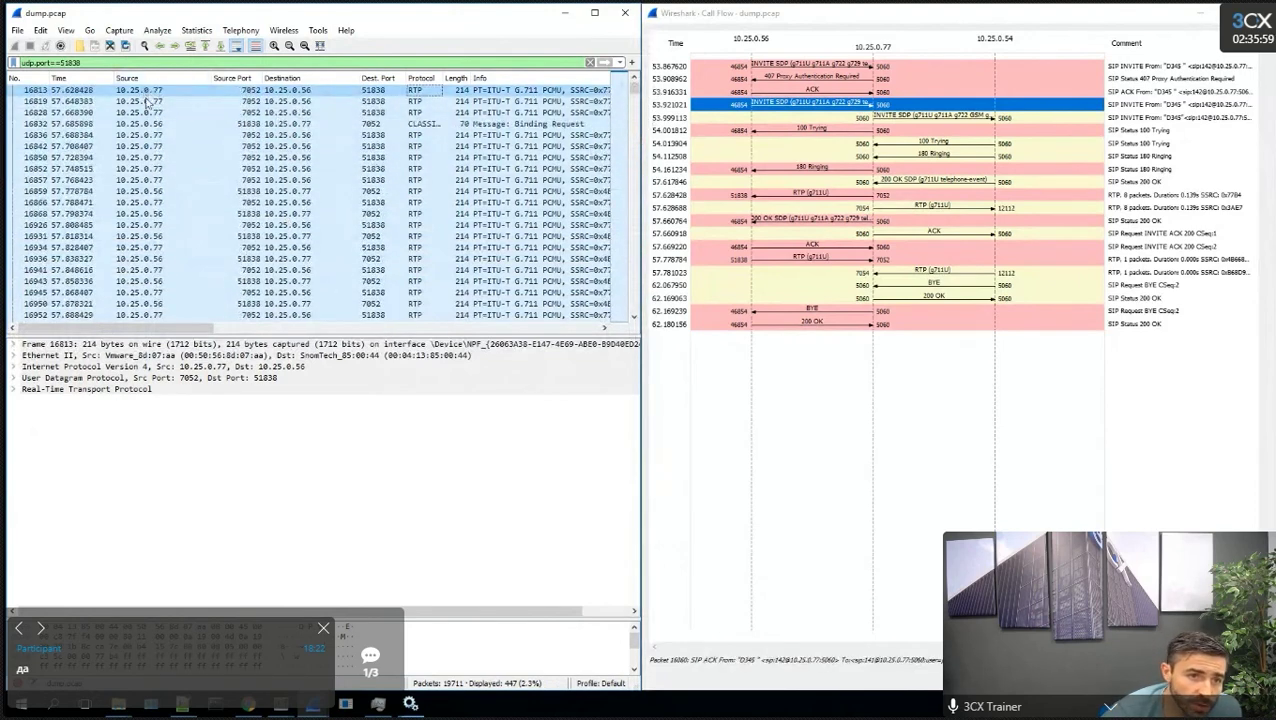
left_click(241, 30)
mouse_move(258, 167)
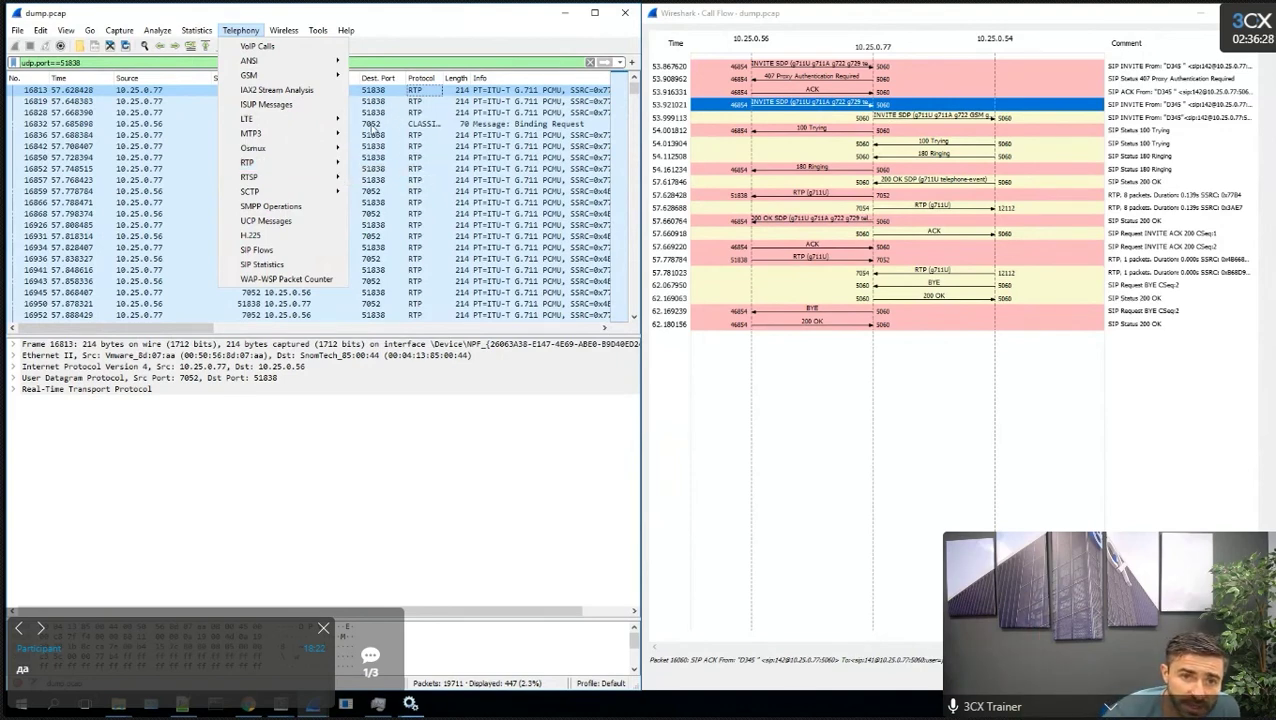
Run RTP Stream Analysis from frame 16813: 225 and 221 packets, none lost.
left_click(370, 129)
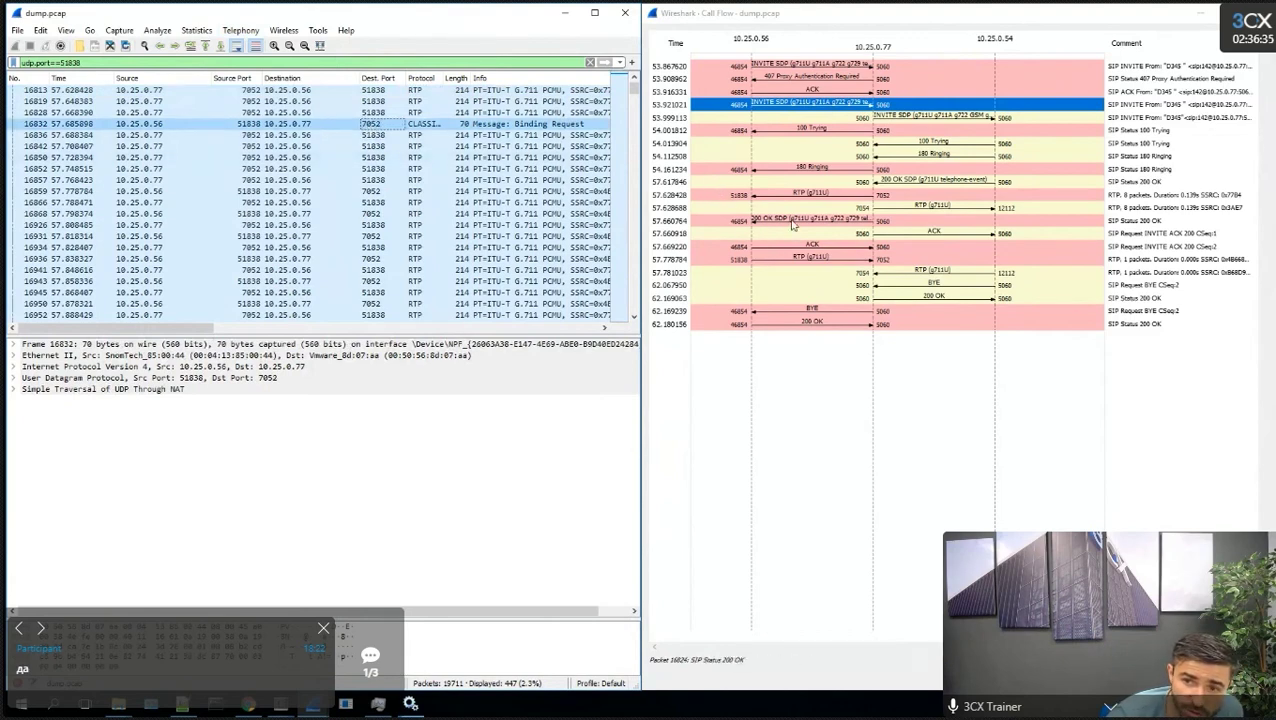
scroll(350, 197, "down", 6)
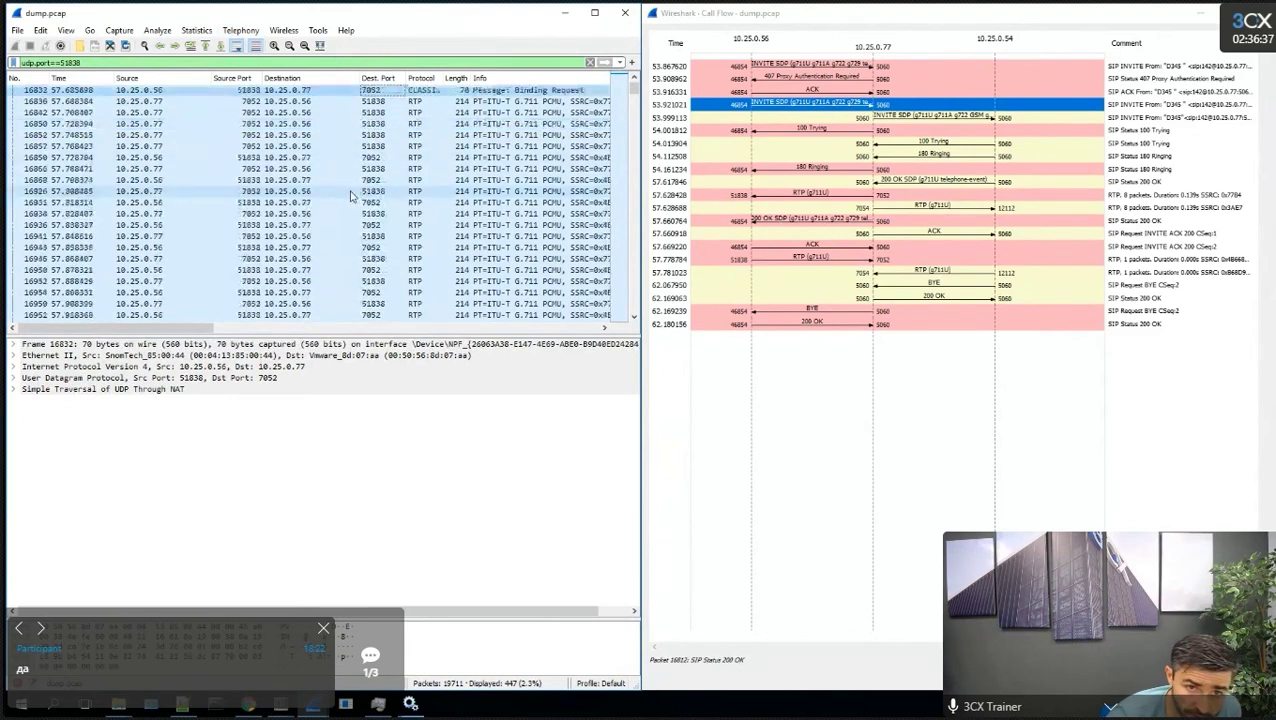
scroll(350, 197, "down", 3)
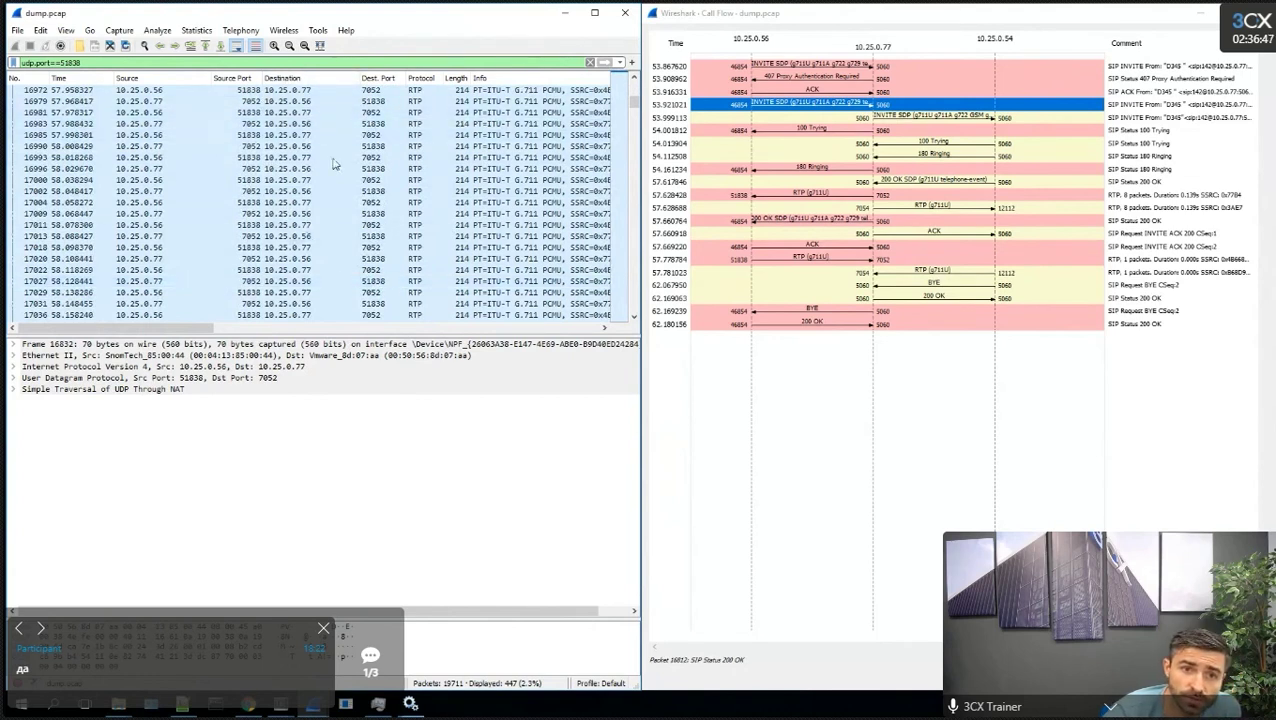
scroll(310, 160, "up", 7)
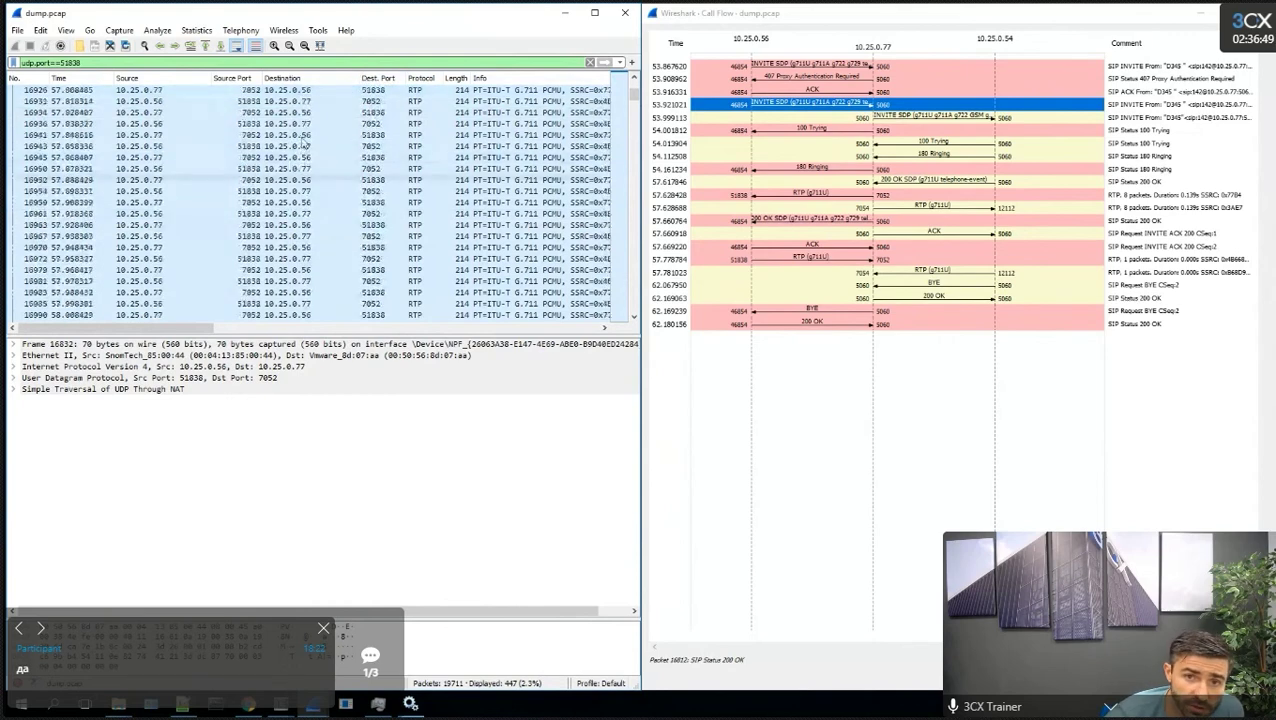
left_click(285, 90)
left_click(240, 30)
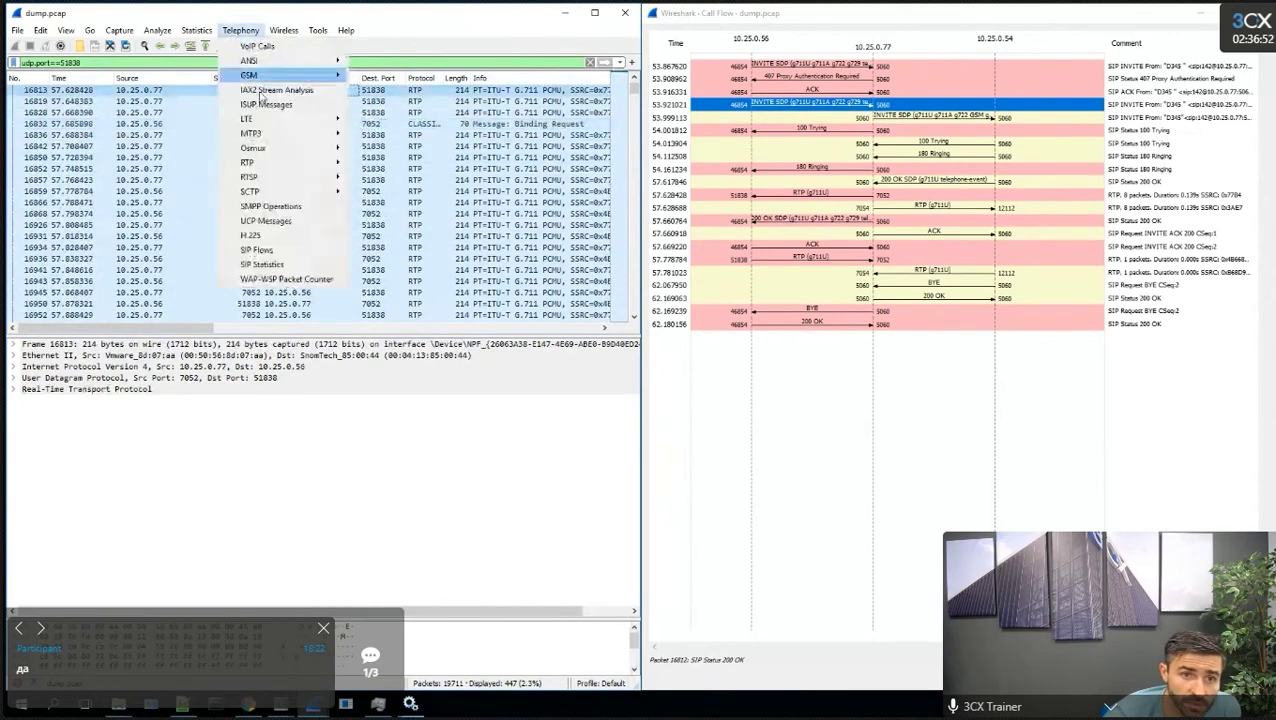
left_click(398, 177)
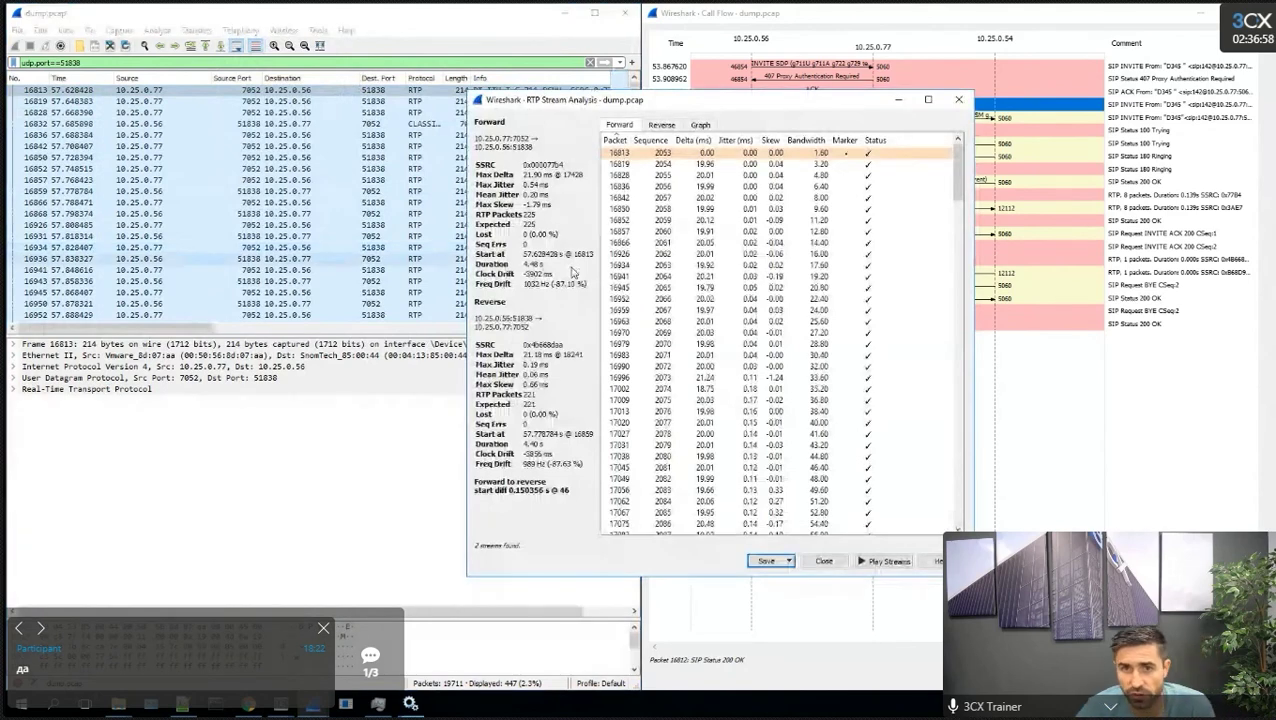
left_click_drag(605, 99, 474, 98)
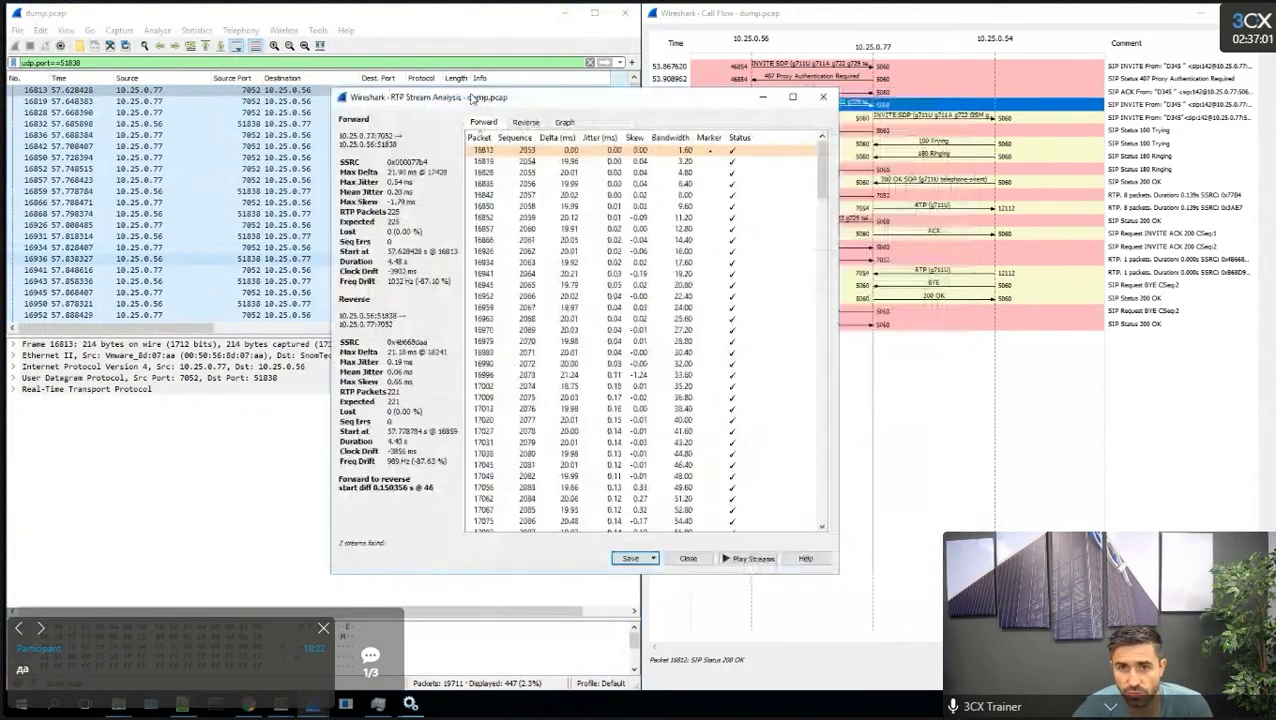
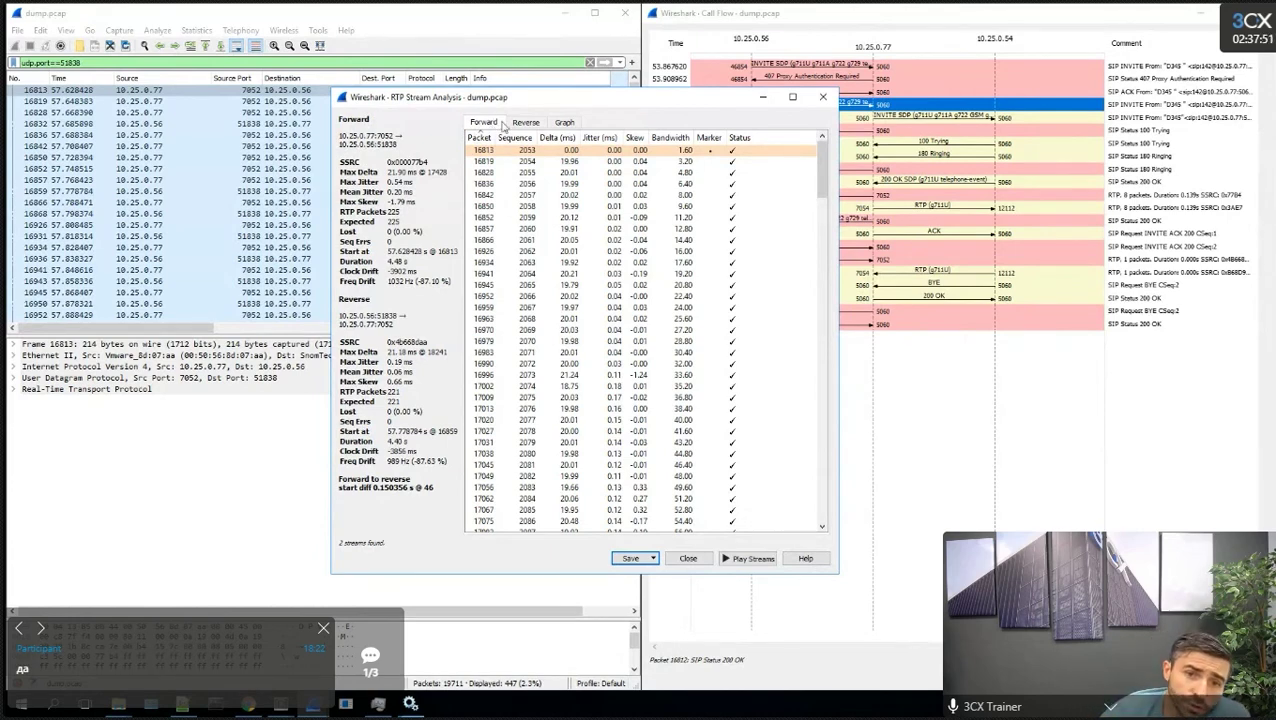
Export the unsynchronized forward stream audio as an .au file in Downloads under a new name.
left_click(653, 559)
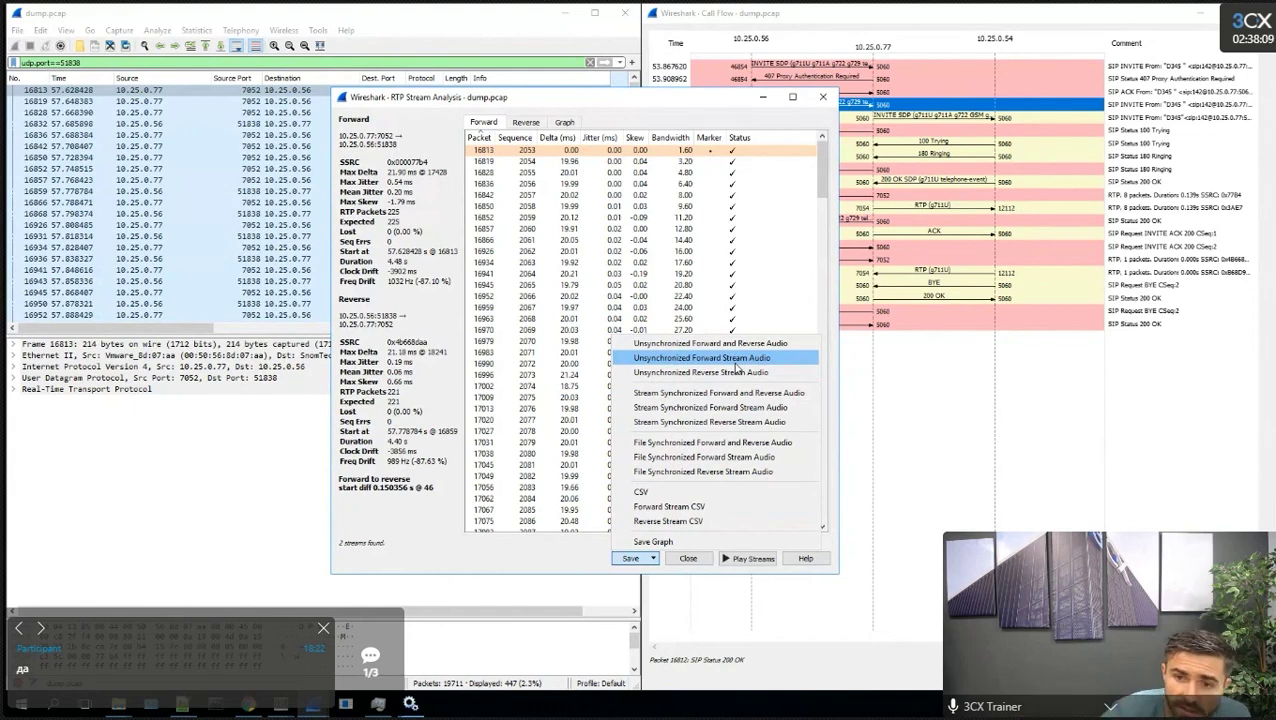
left_click(683, 362)
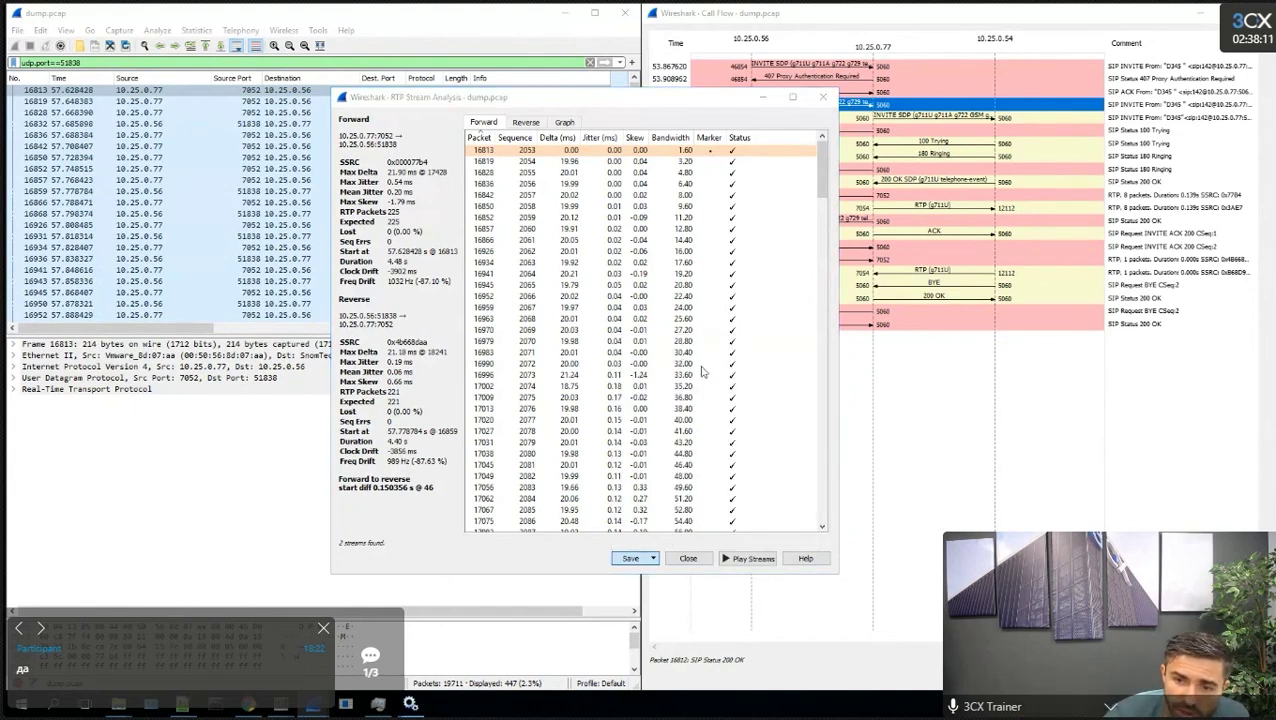
left_click(433, 397)
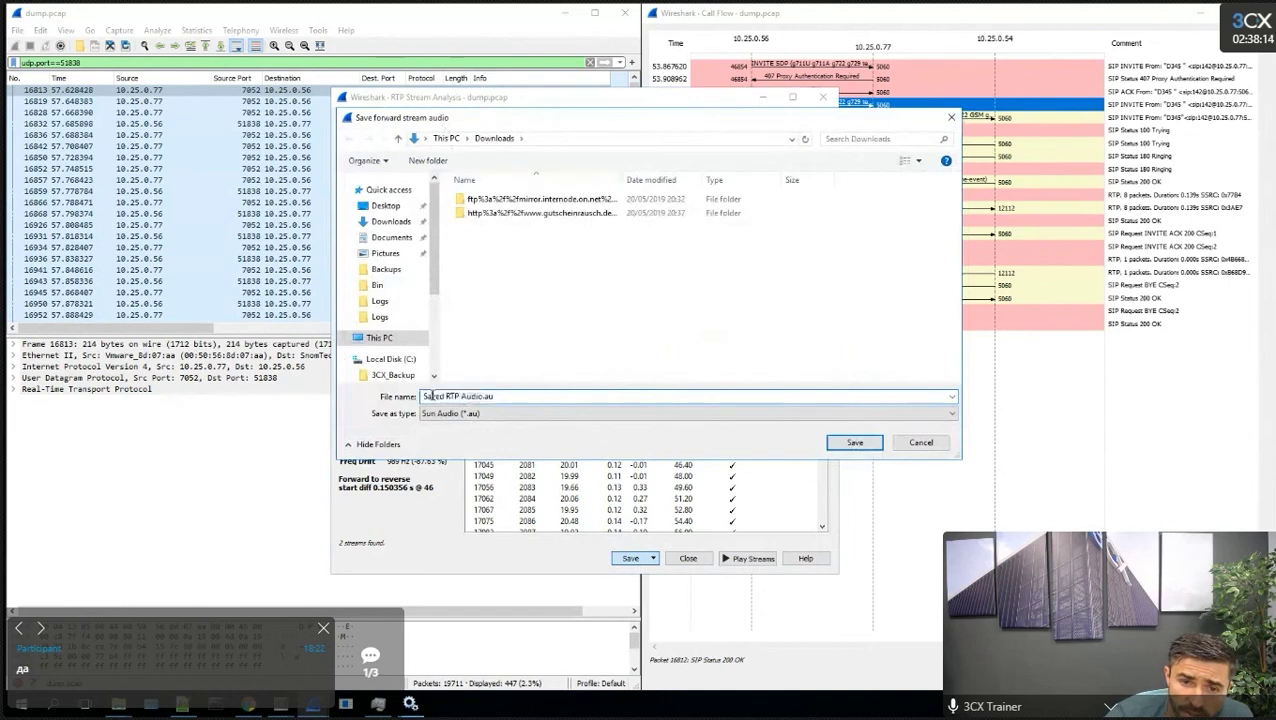
key("shift+Home")
key("BackSpace")
type("s")
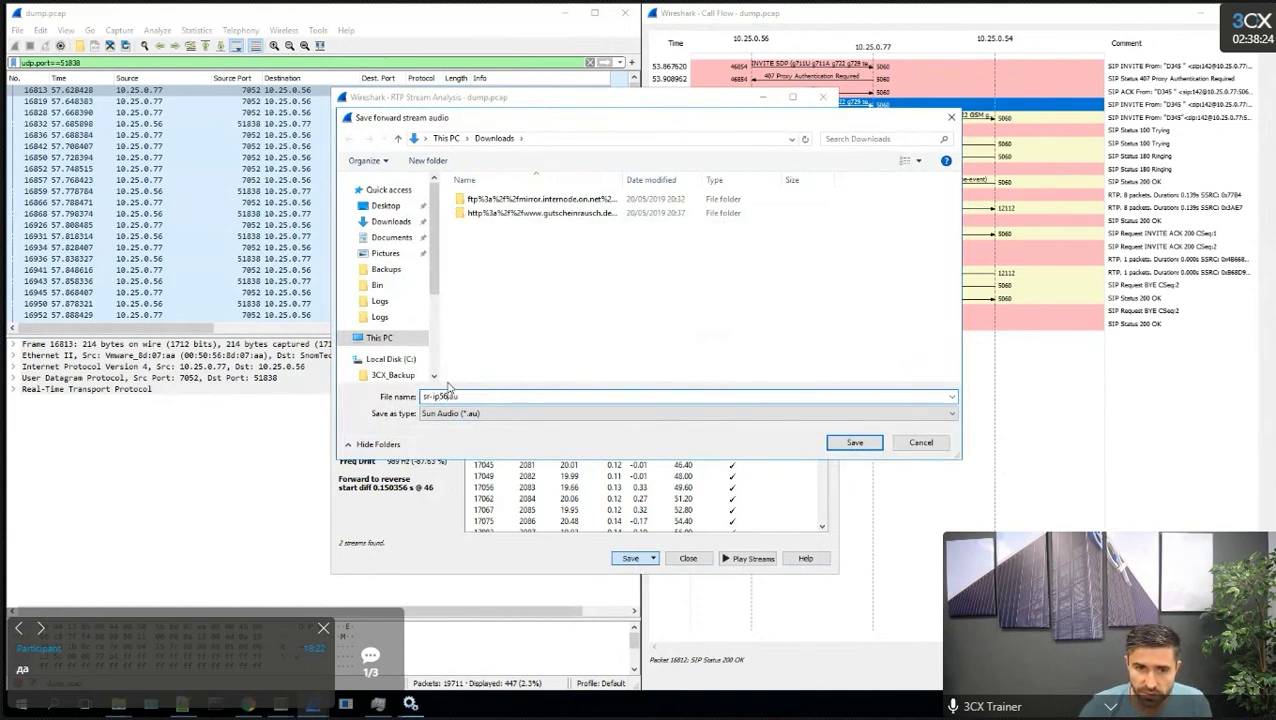
key("Return")
Export the unsynchronized reverse stream audio as an .au file in Downloads.
left_click(630, 558)
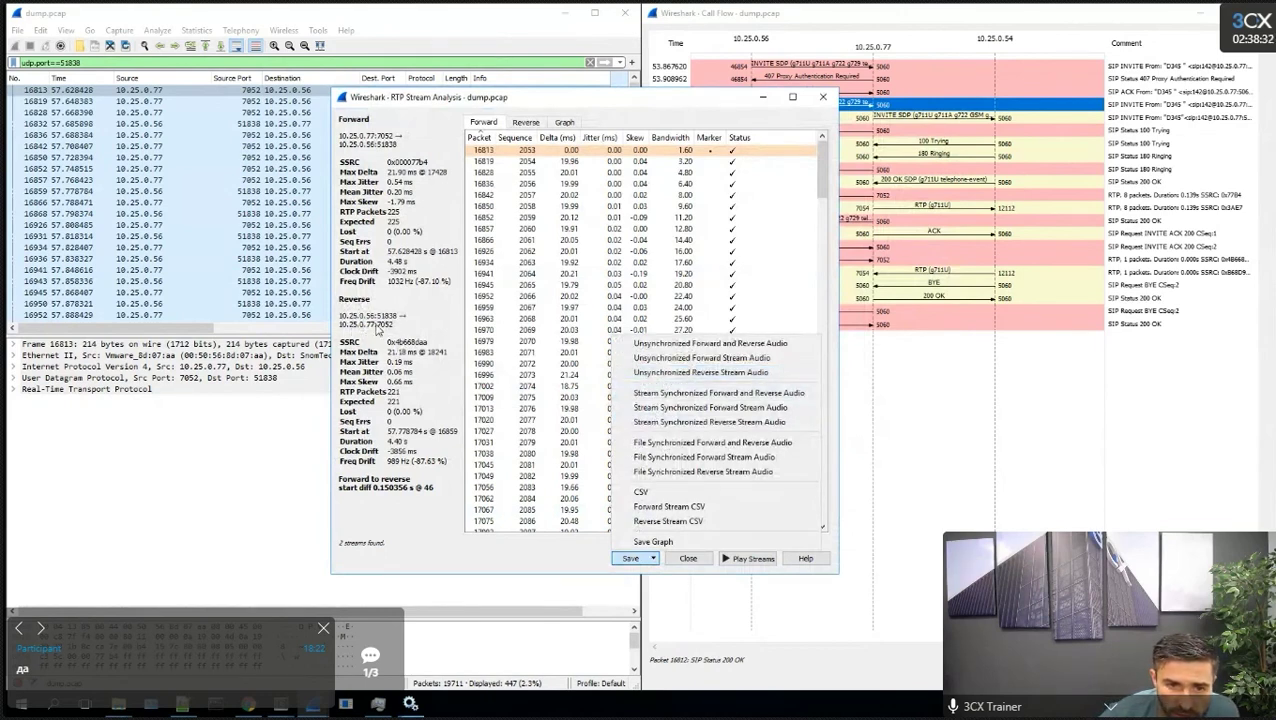
left_click(697, 372)
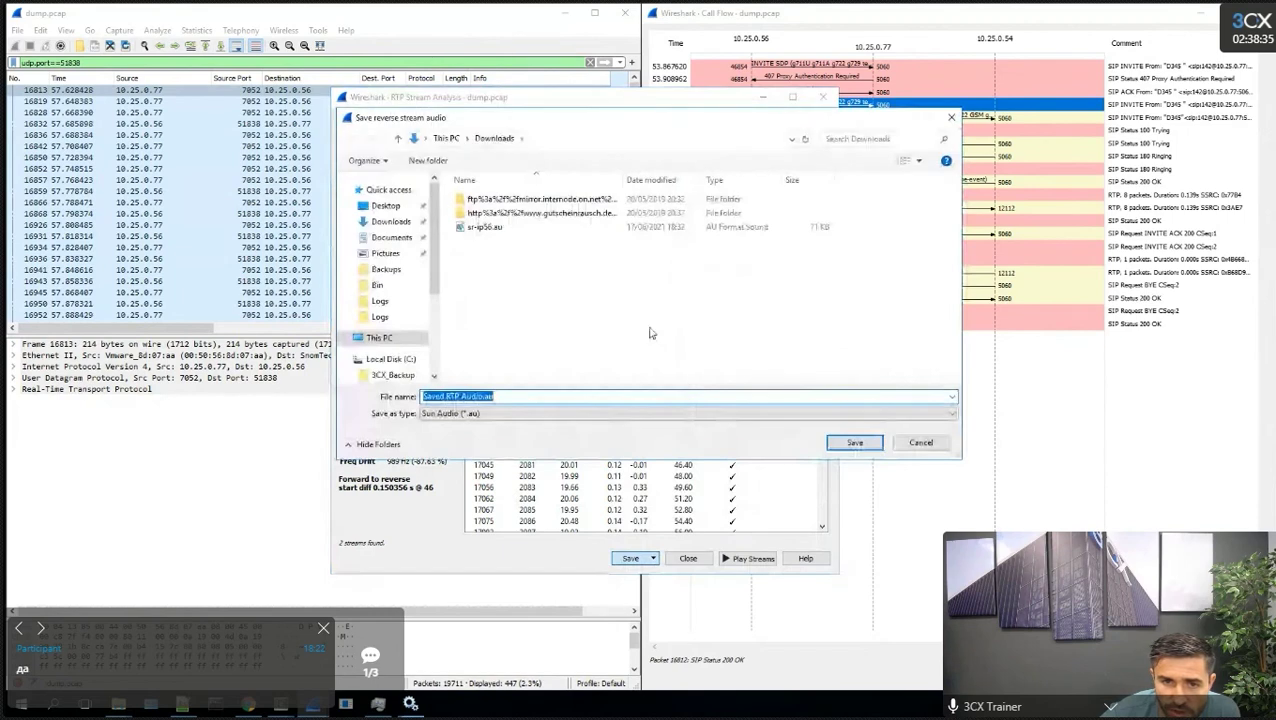
left_click(860, 443)
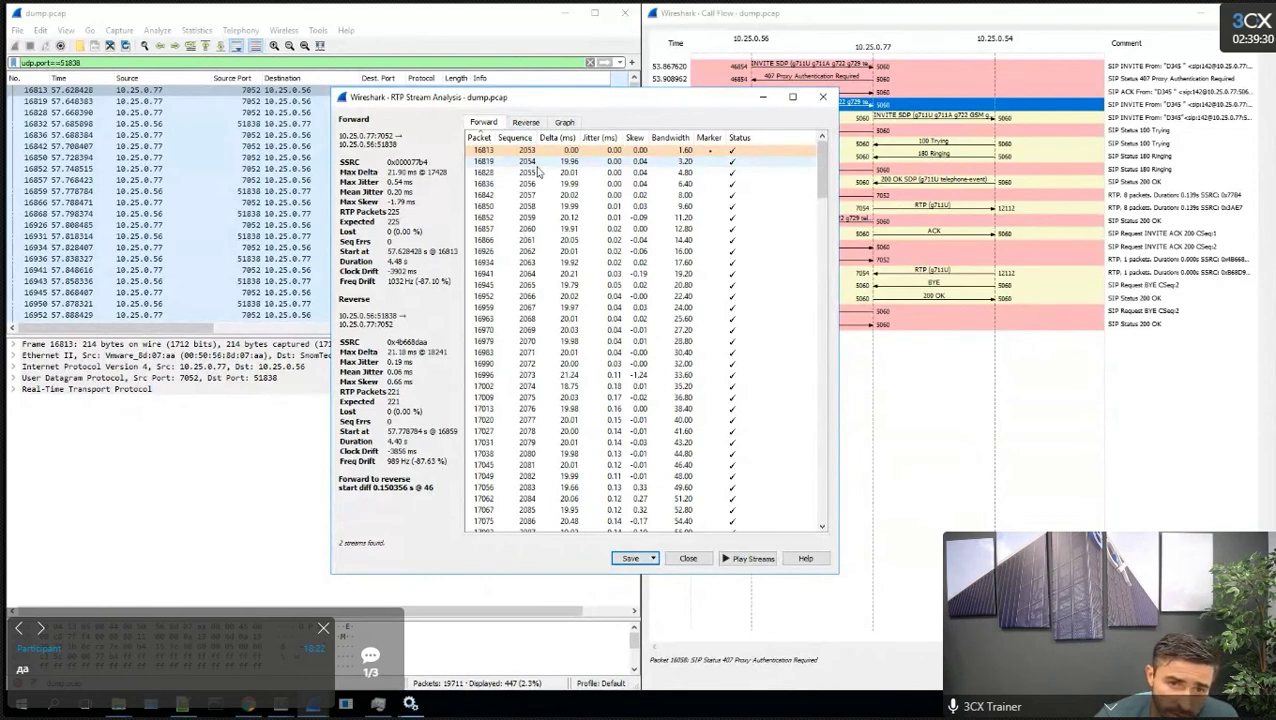
Scroll the Forward table's delta and jitter figures, including packet 17067.
left_click(526, 163)
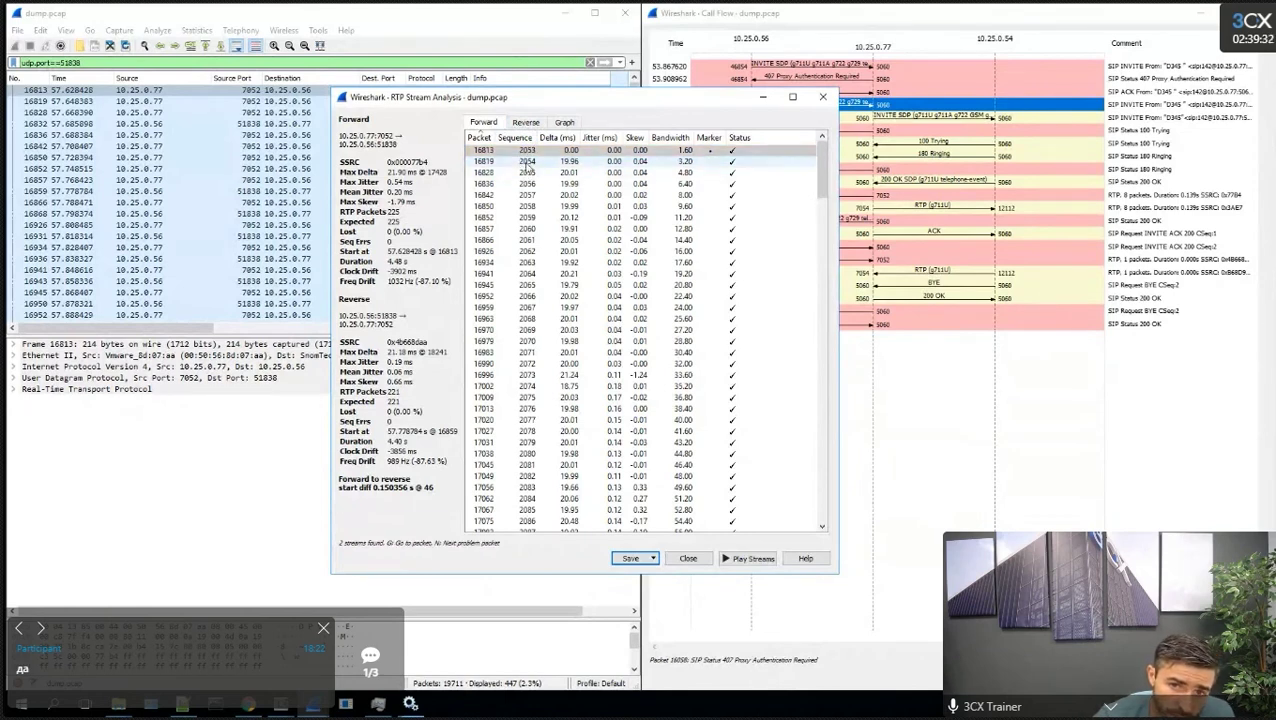
left_click_drag(822, 165, 822, 190)
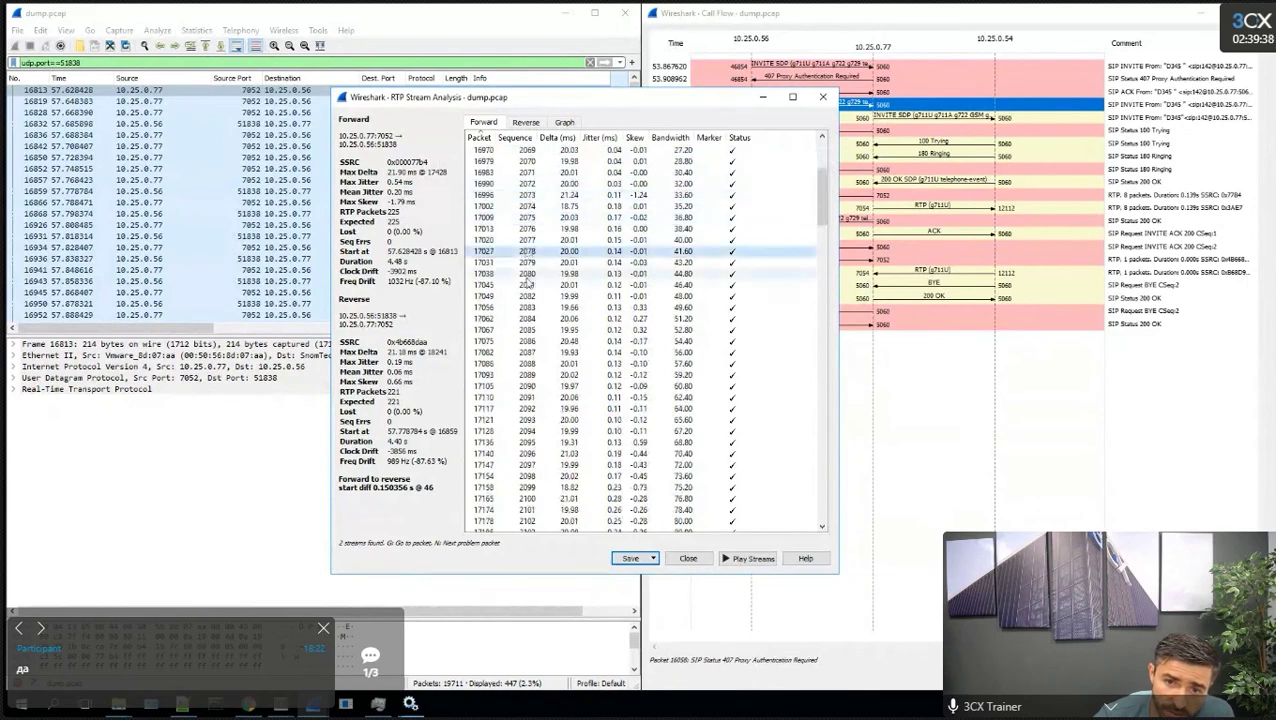
left_click(530, 330)
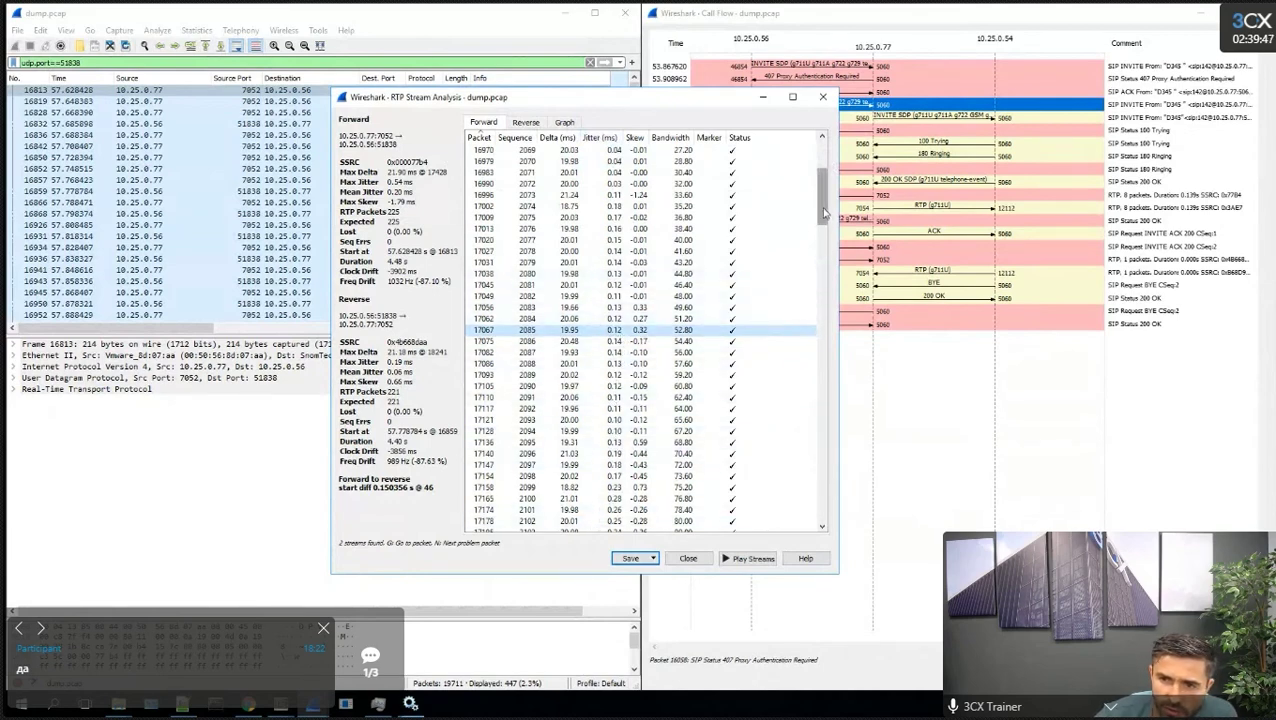
scroll(822, 218, "down", 2)
left_click_drag(822, 218, 822, 246)
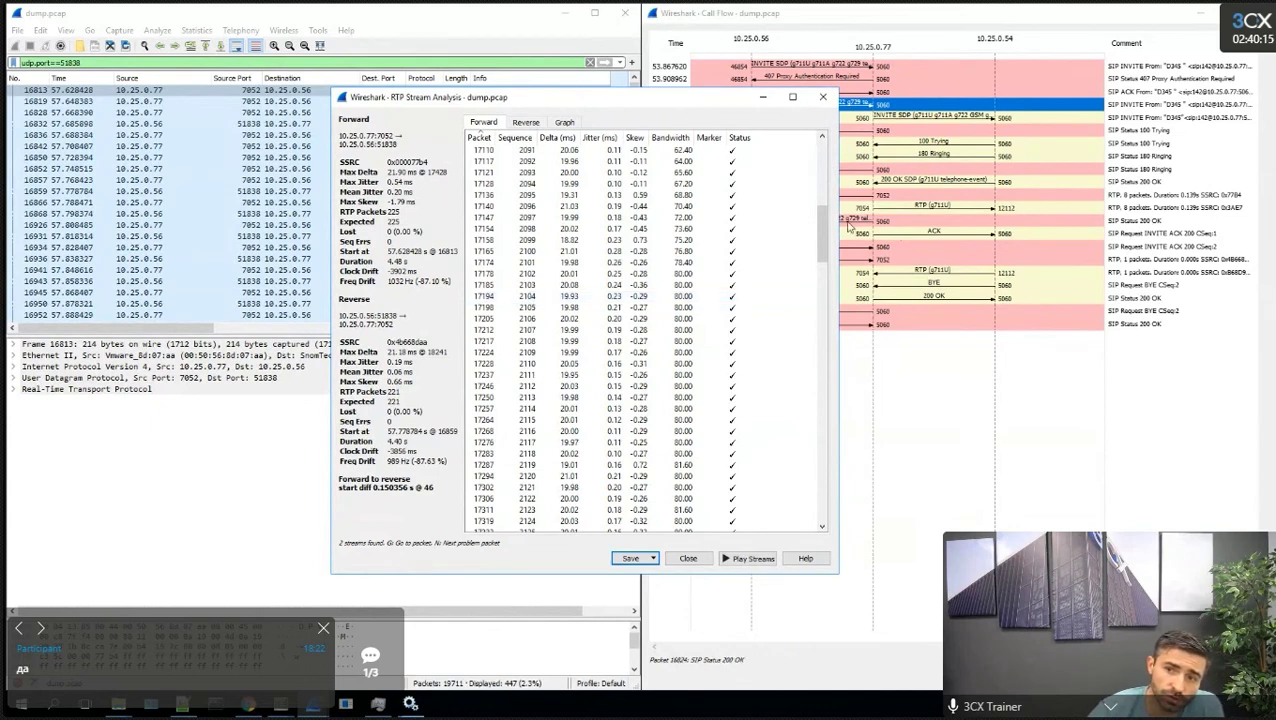
left_click_drag(822, 220, 518, 160)
Switch to the Reverse tab and scroll its packets, sequence 0 through 220.
left_click(524, 125)
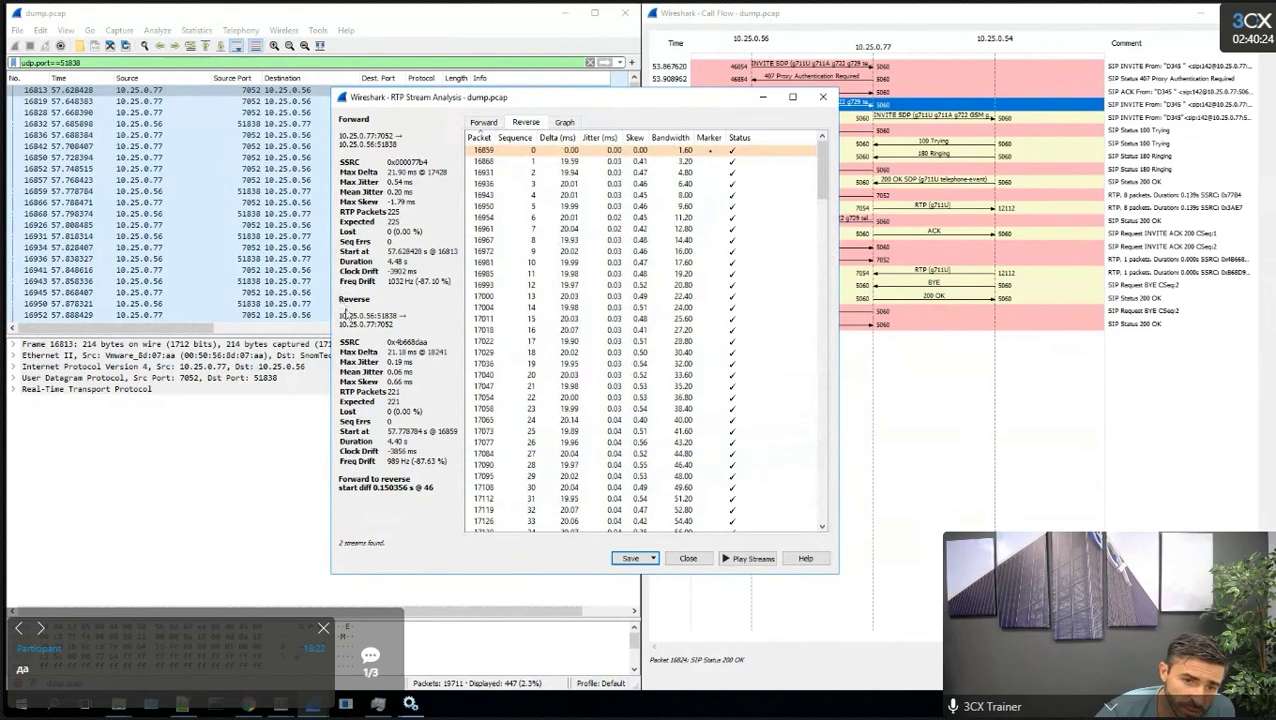
scroll(560, 160, "down", 1)
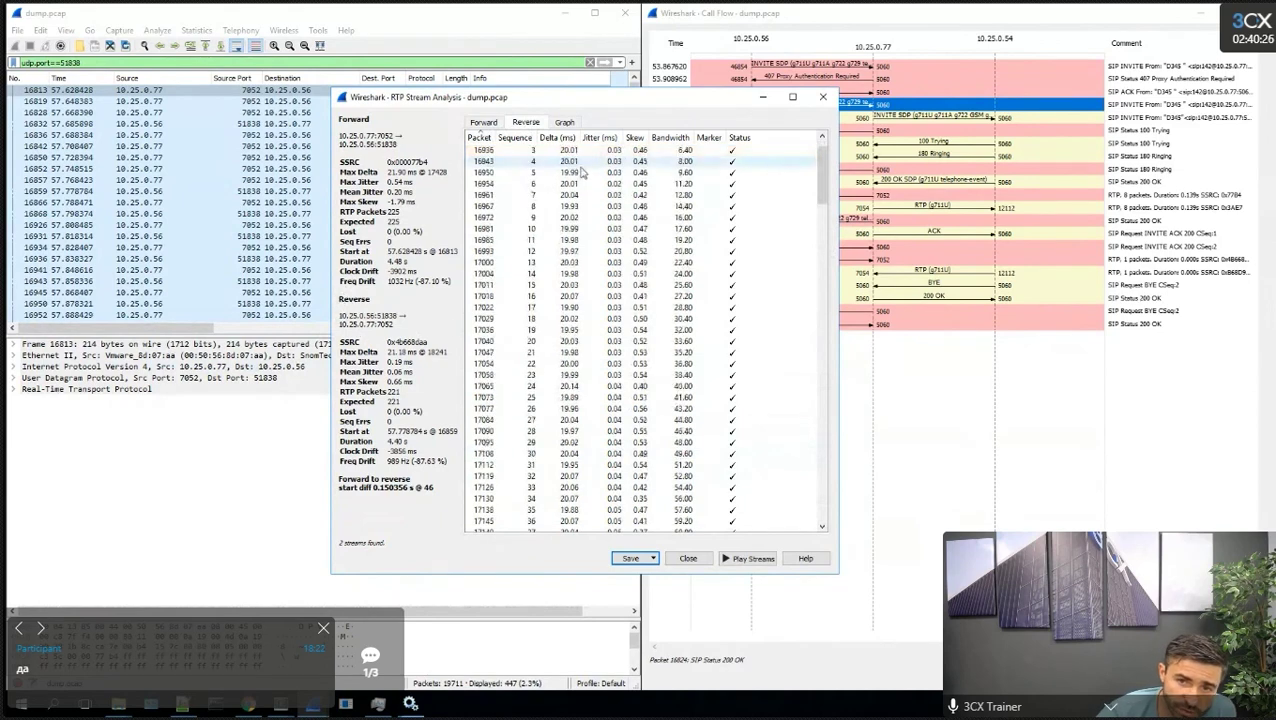
scroll(533, 160, "up", 1)
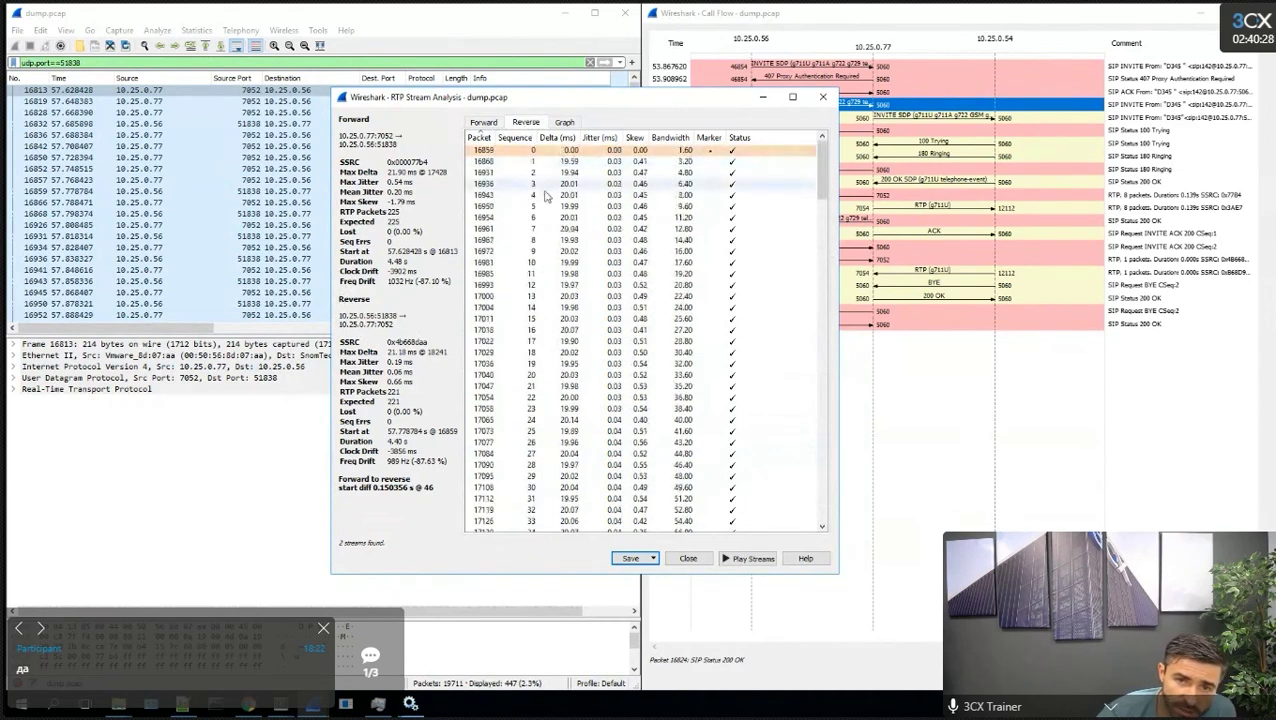
scroll(519, 380, "down", 20)
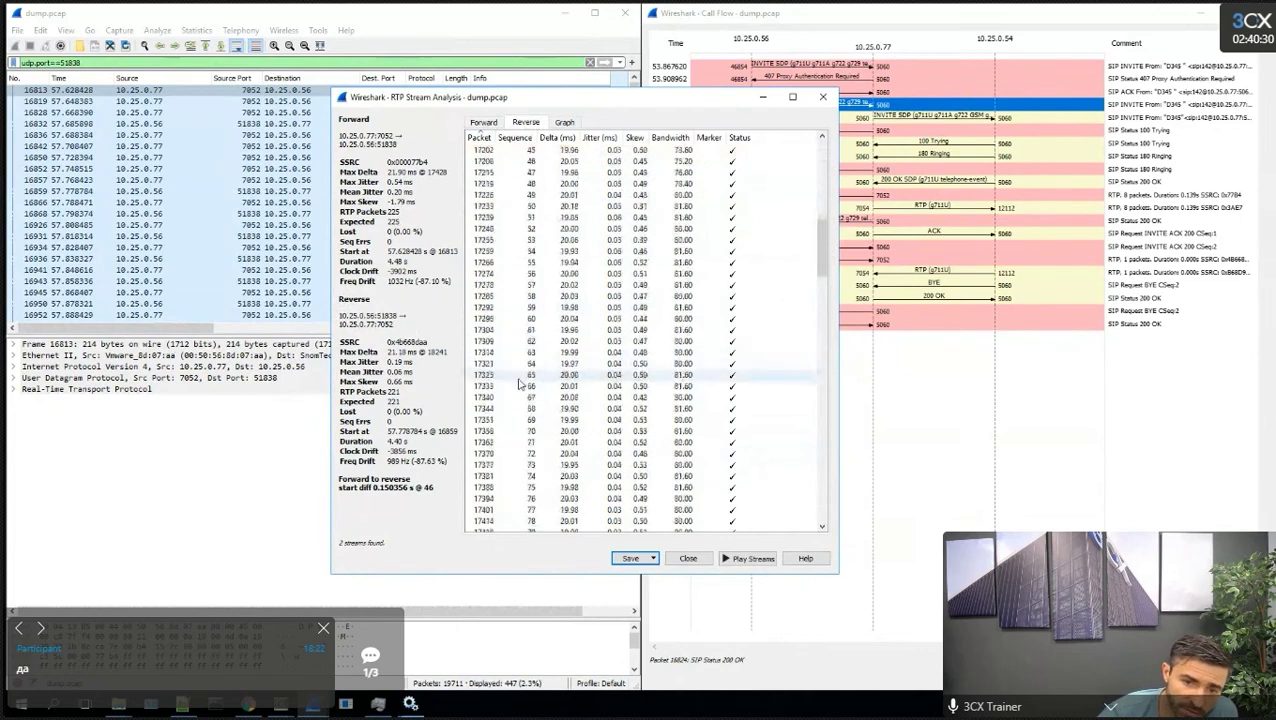
scroll(519, 383, "down", 20)
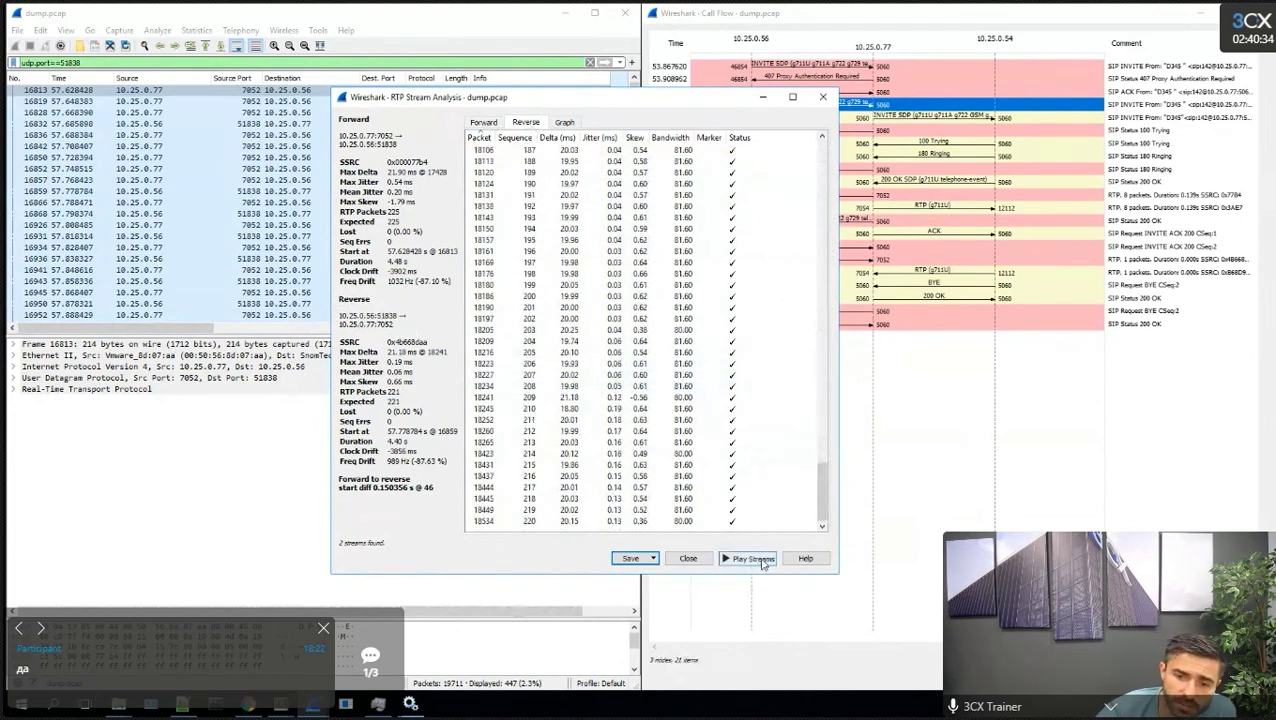
Play both 10.25.0.77 ↔ 10.25.0.56 streams in RTP Player, then close the player.
left_click(483, 121)
left_click(600, 453)
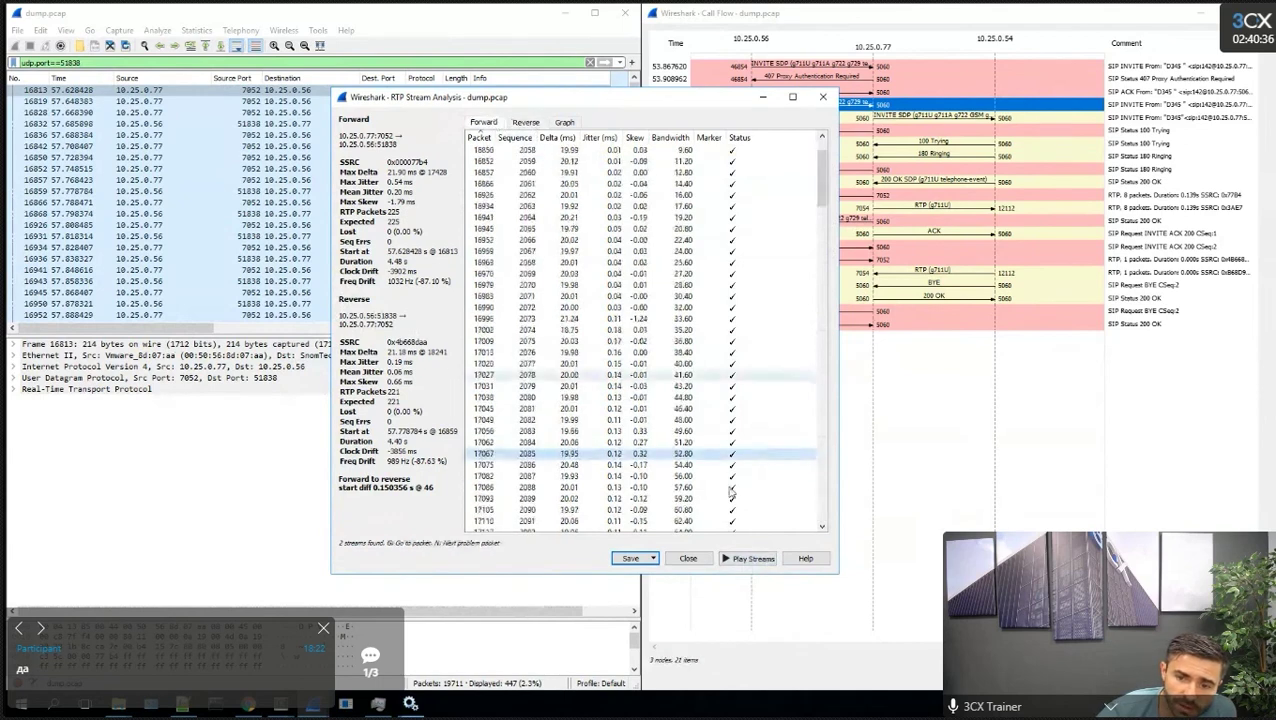
left_click(749, 558)
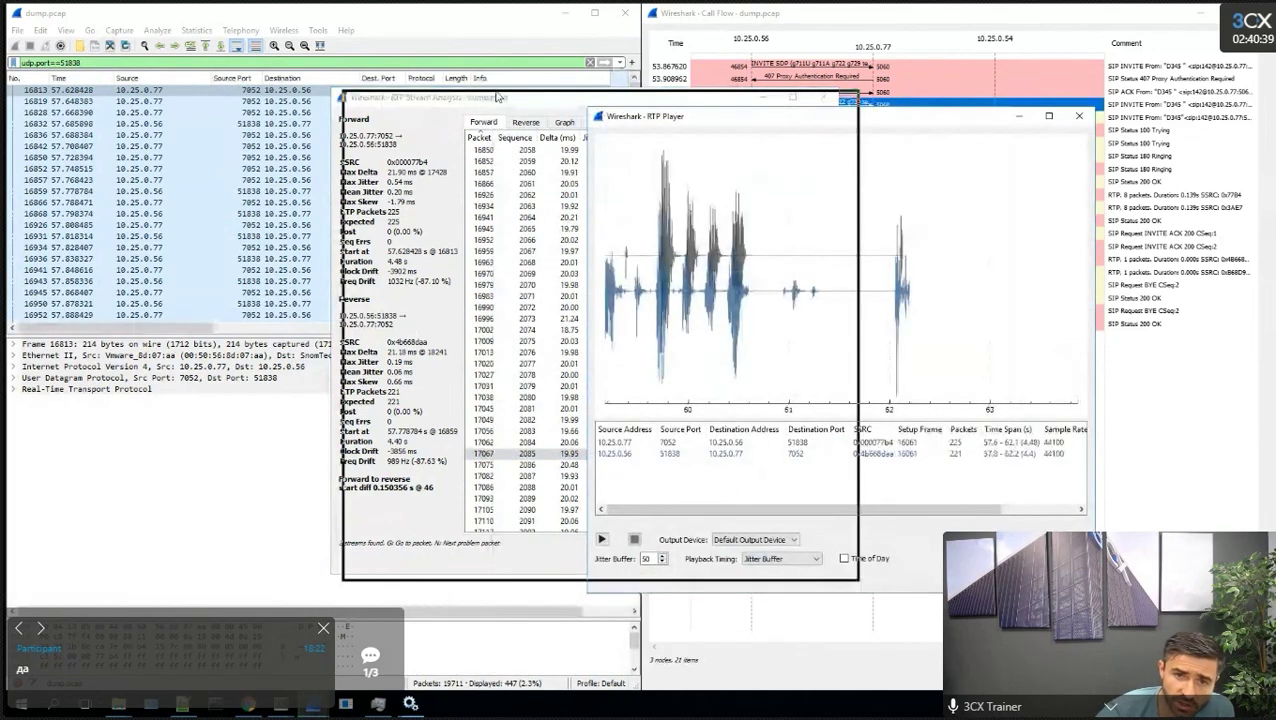
left_click(366, 423)
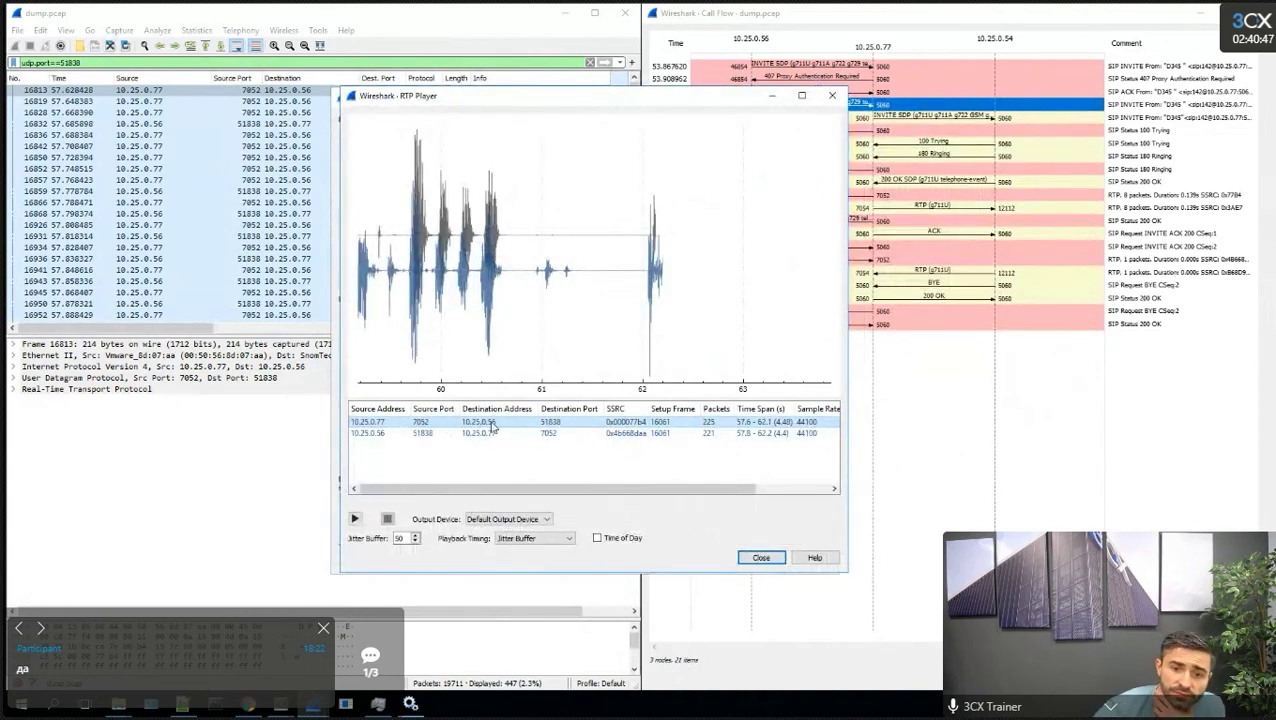
left_click(436, 434)
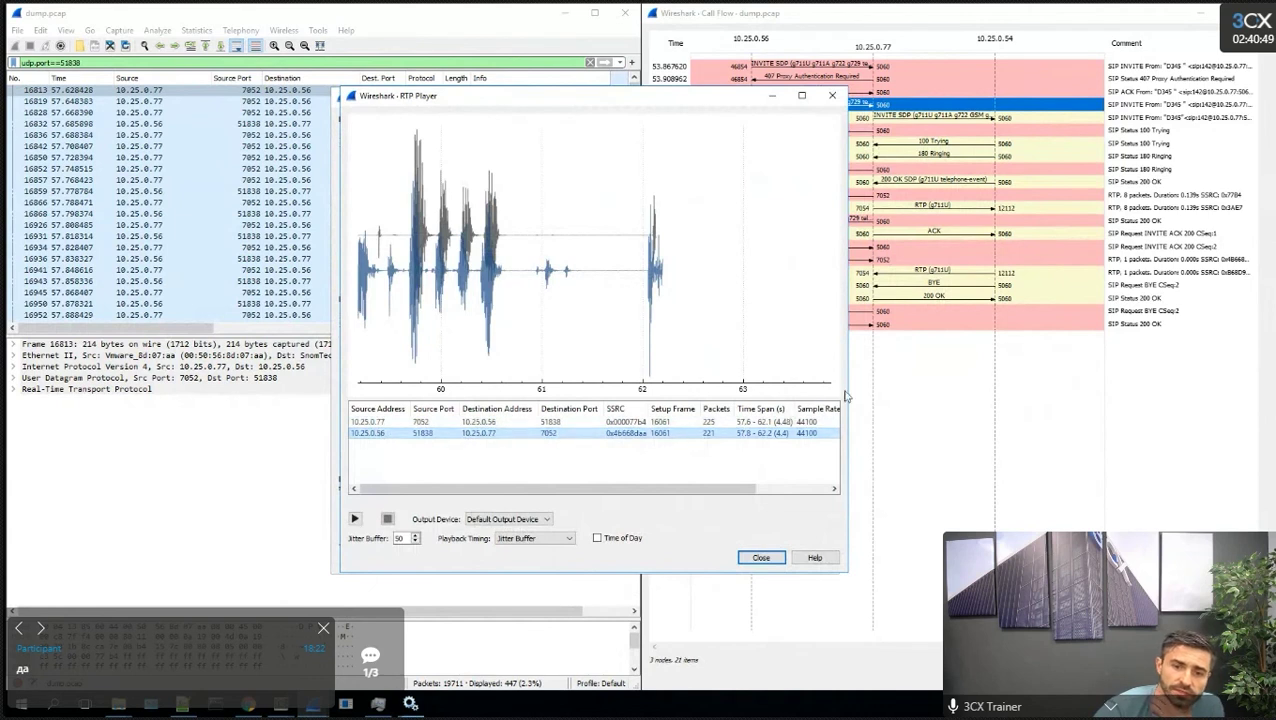
left_click(355, 521)
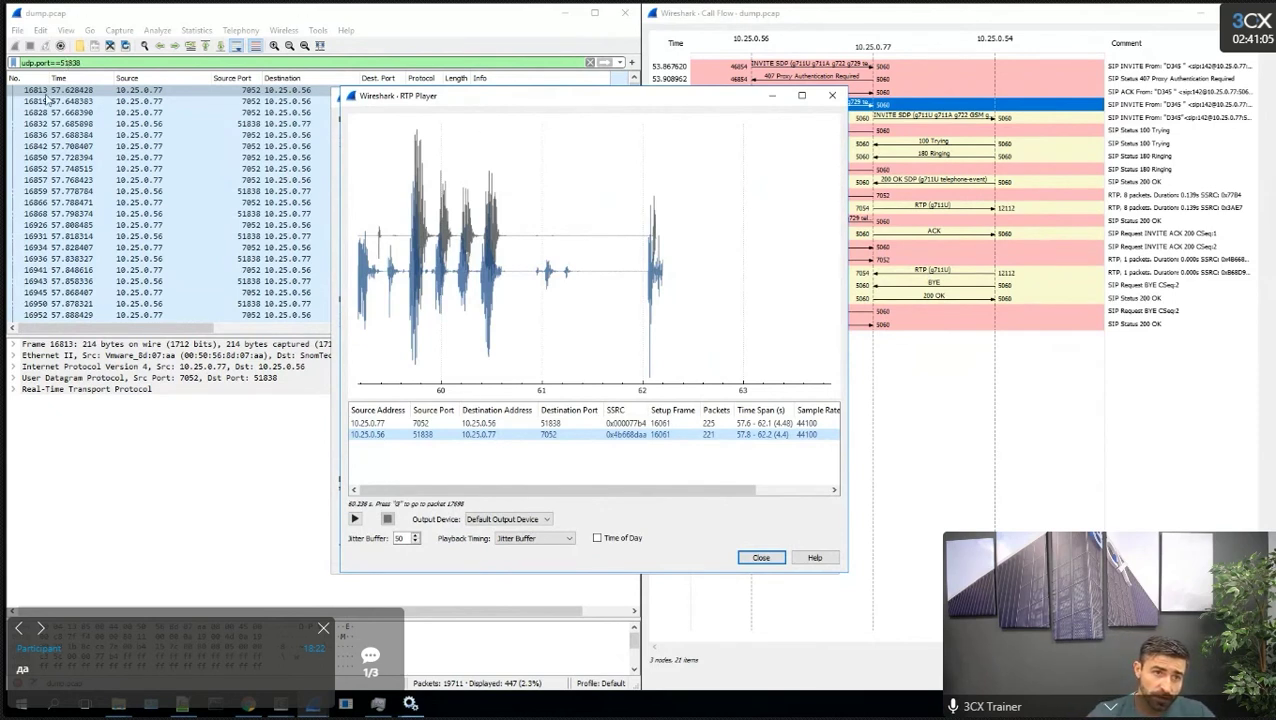
left_click(831, 96)
Close the analysis, clear the port 51838 filter, and view the INVITE and 200 OK SDP details.
left_click(824, 97)
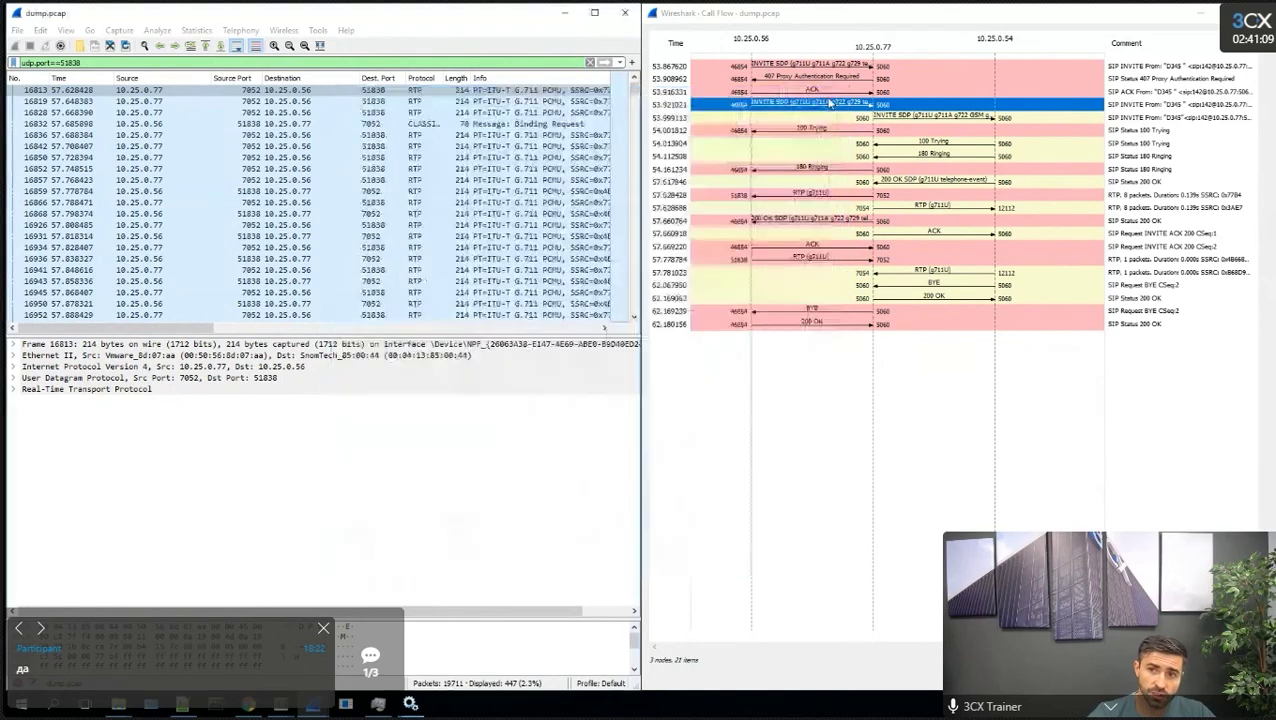
left_click(590, 62)
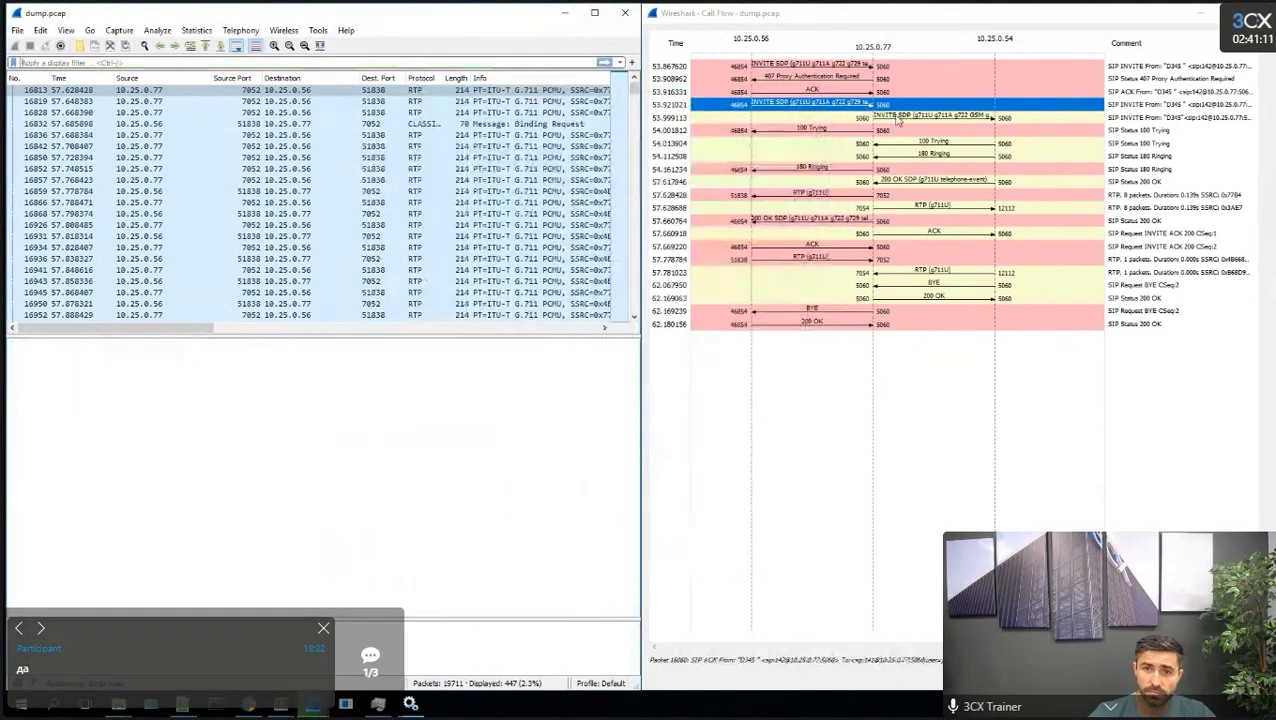
left_click(932, 119)
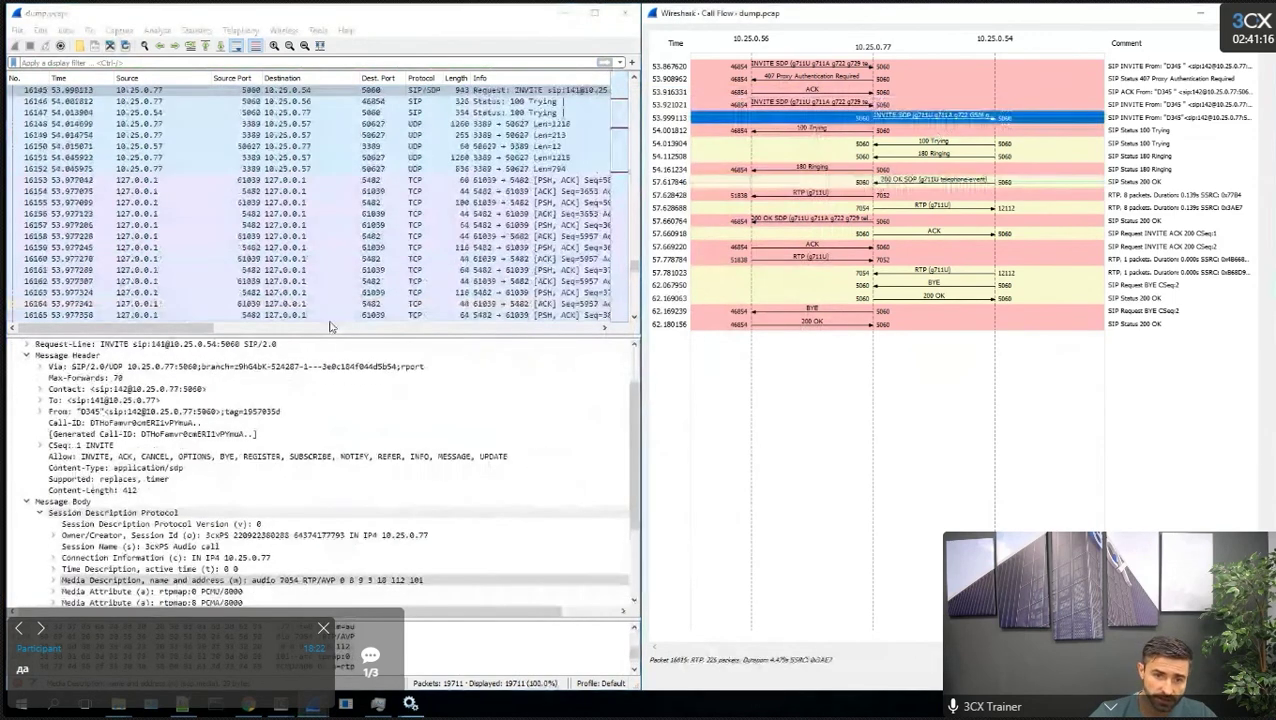
left_click(960, 183)
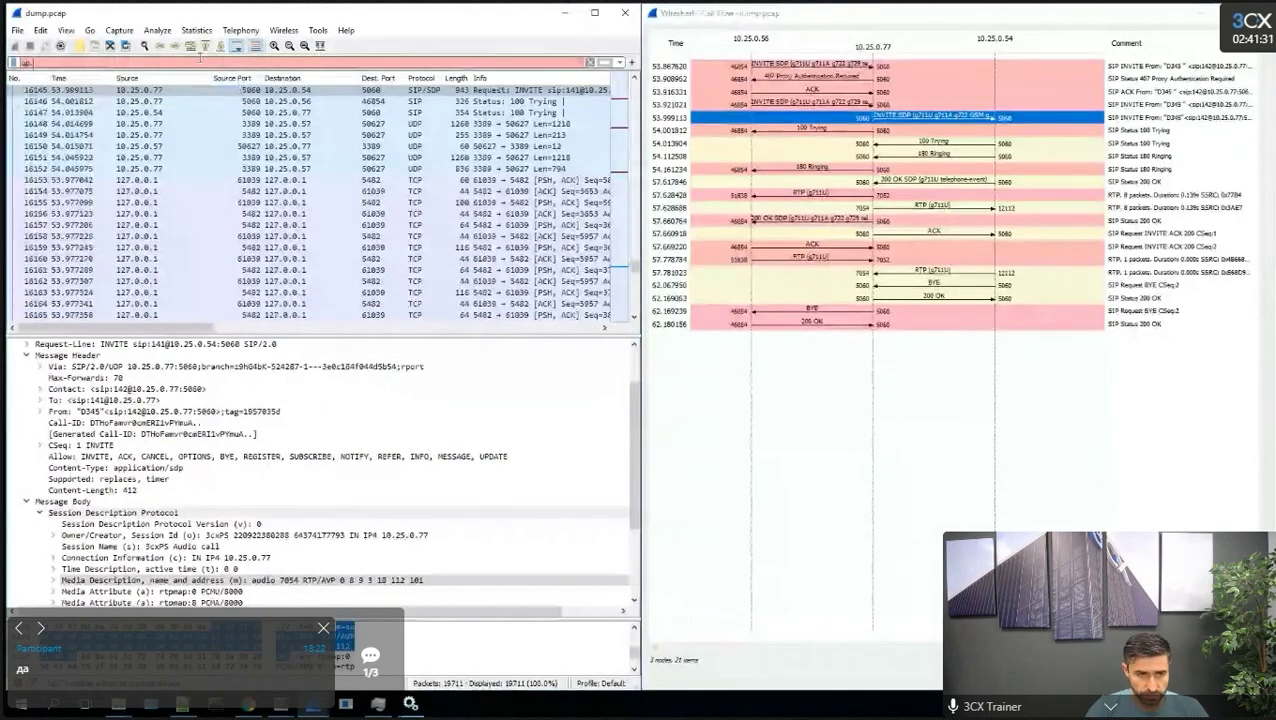
Run Telephony > RTP > Stream Analysis on the port 7054 stream, scroll to the end, and close.
left_click(313, 205)
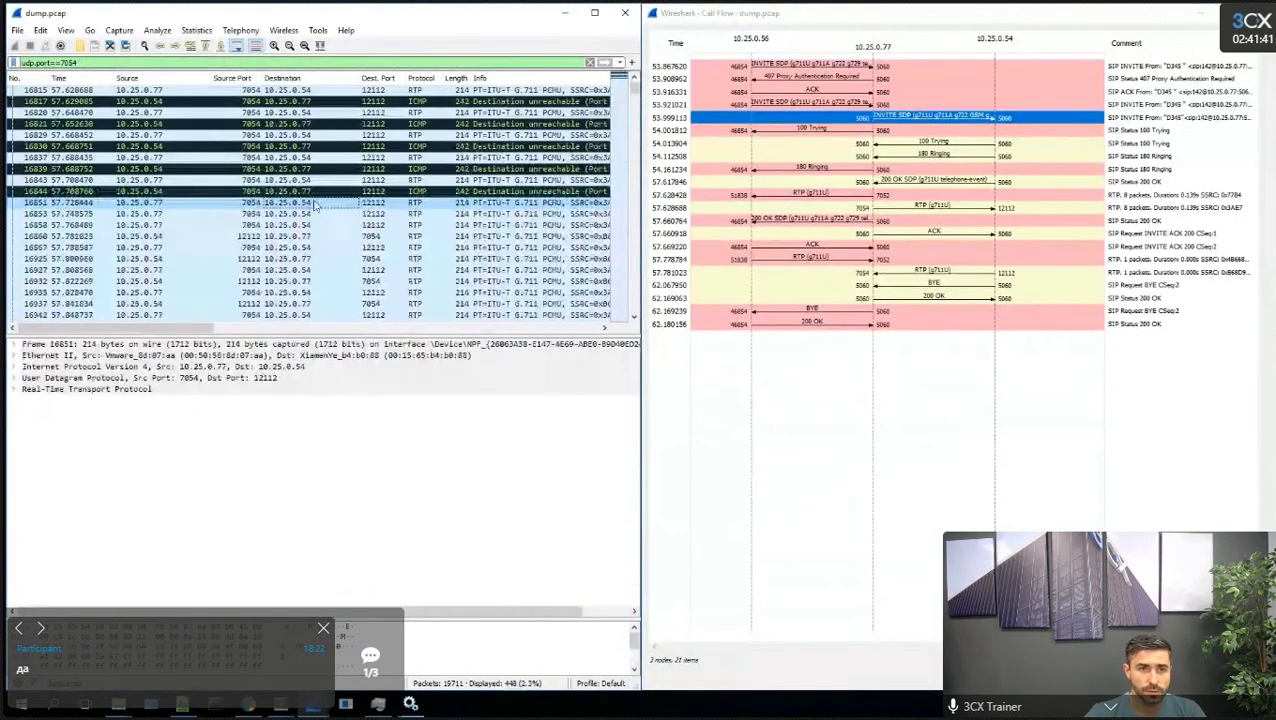
left_click(240, 30)
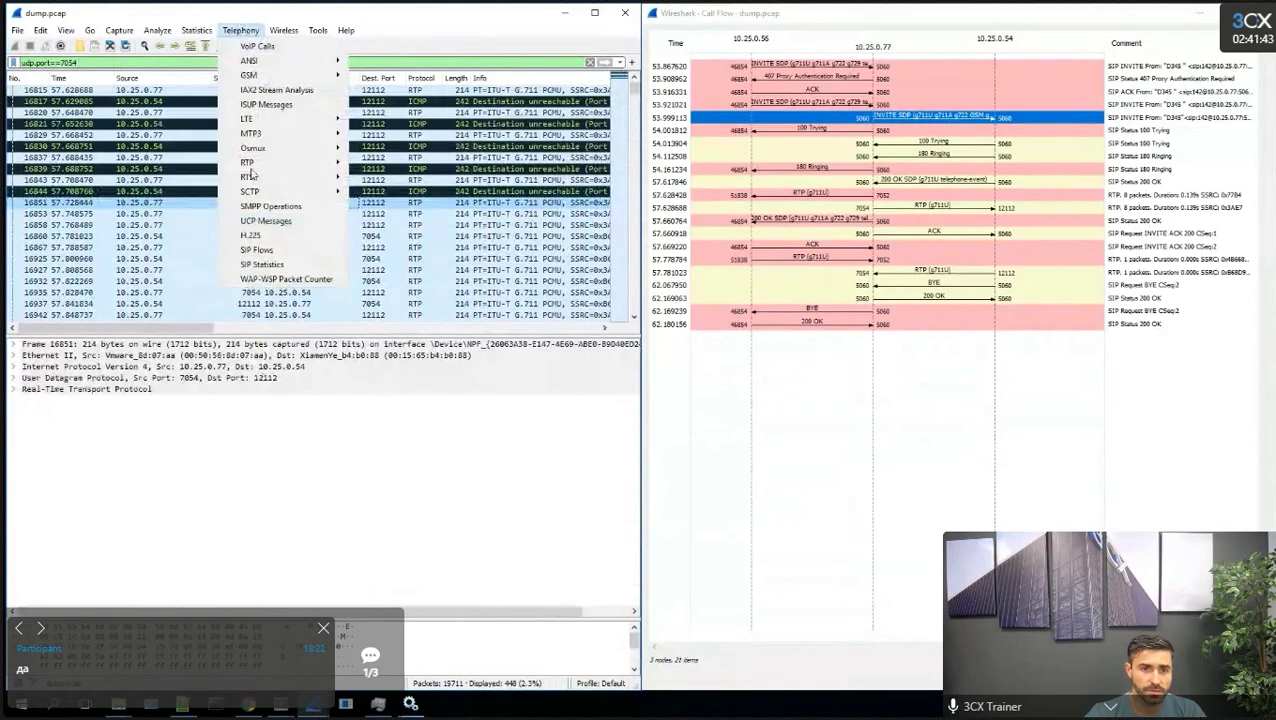
left_click(425, 232)
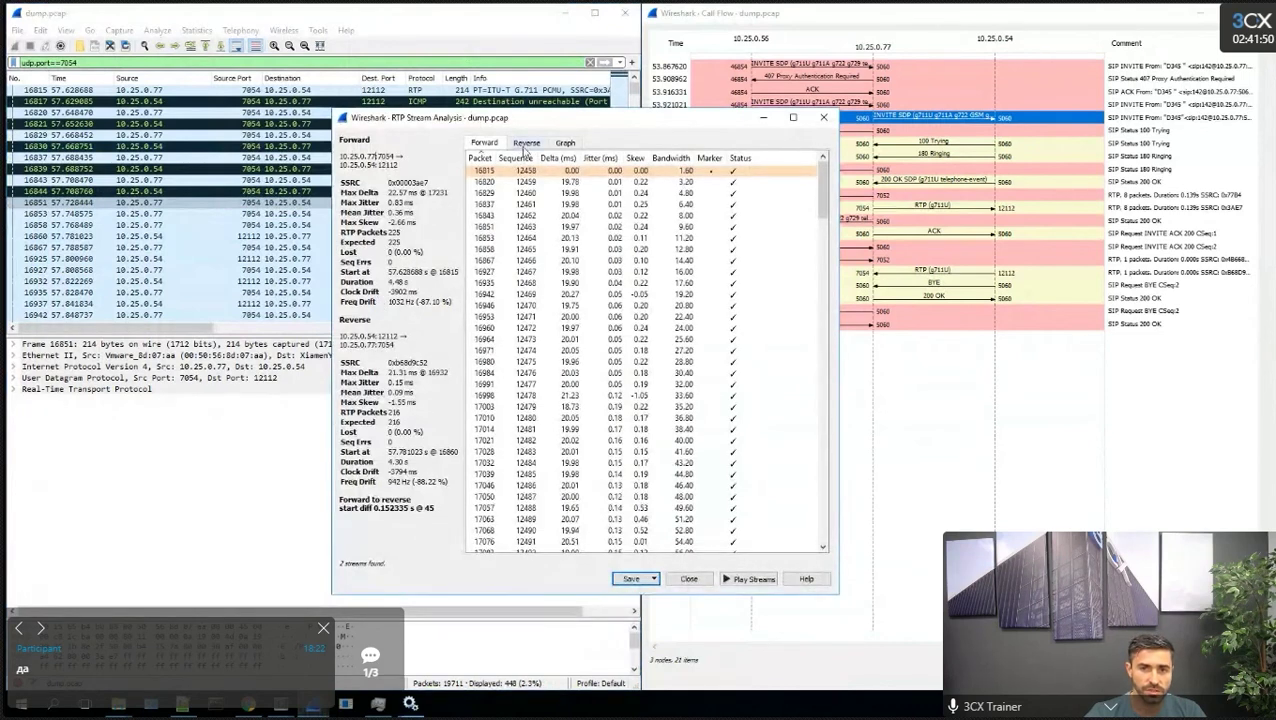
left_click_drag(822, 190, 822, 525)
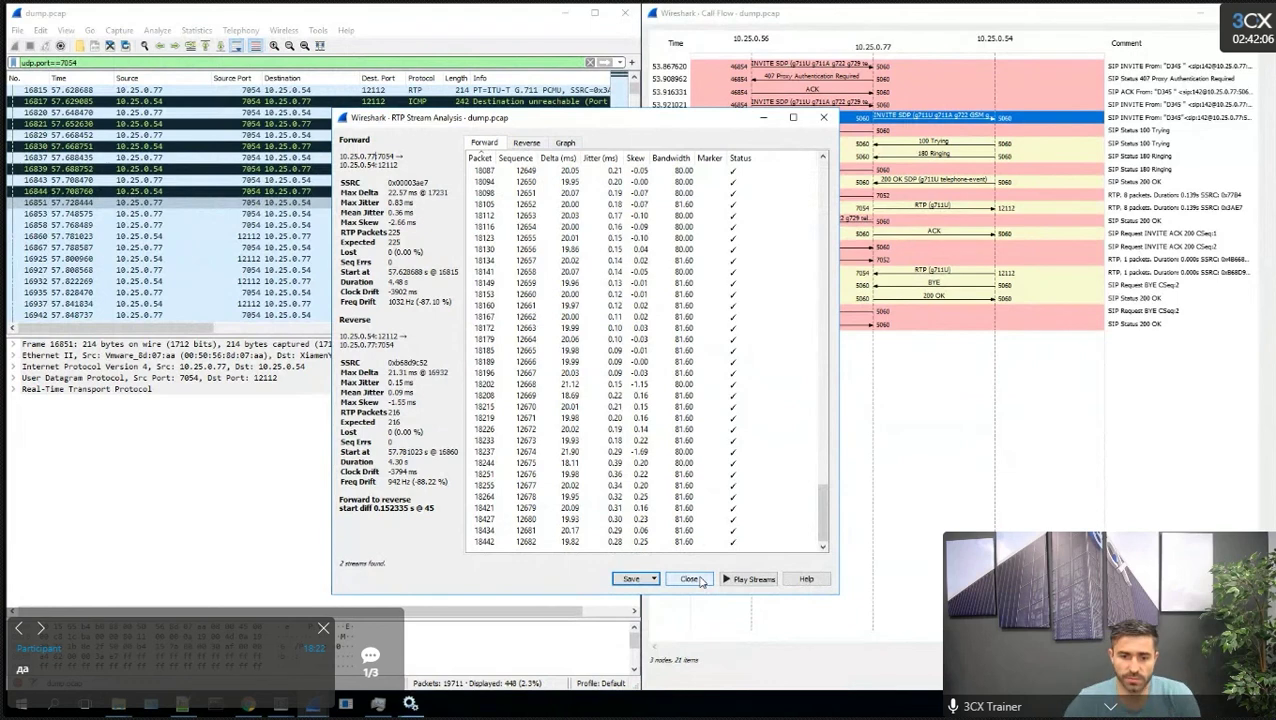
left_click(690, 579)
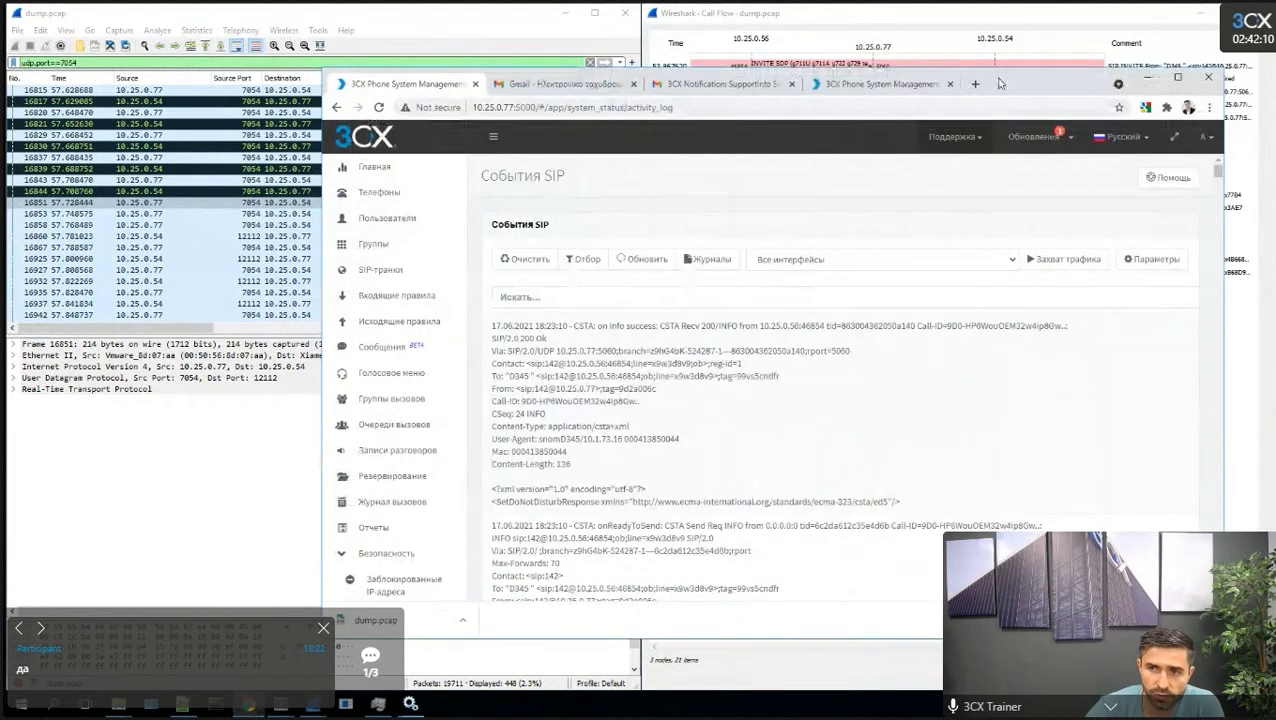
Maximize the 3CX console, close the extra tabs, and set the SIP events filter to All calls.
double_click(998, 83)
middle_click(268, 16)
middle_click(268, 16)
middle_click(268, 16)
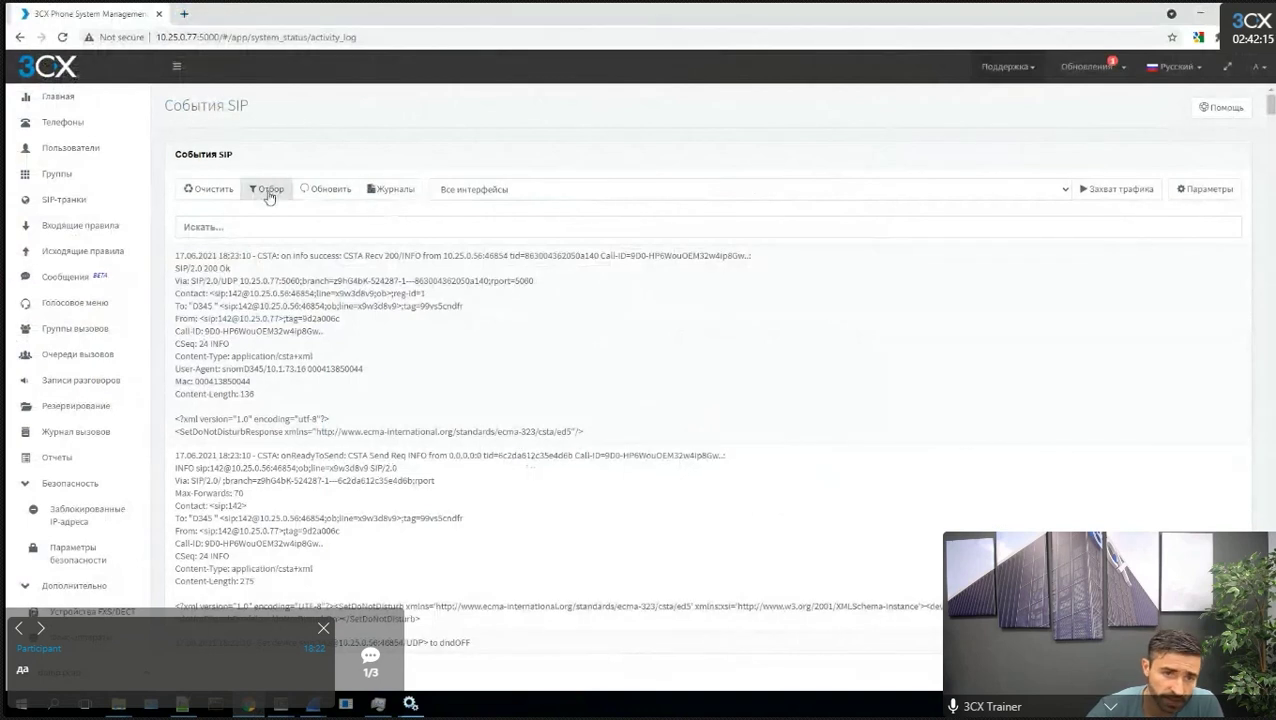
left_click(268, 192)
left_click(498, 250)
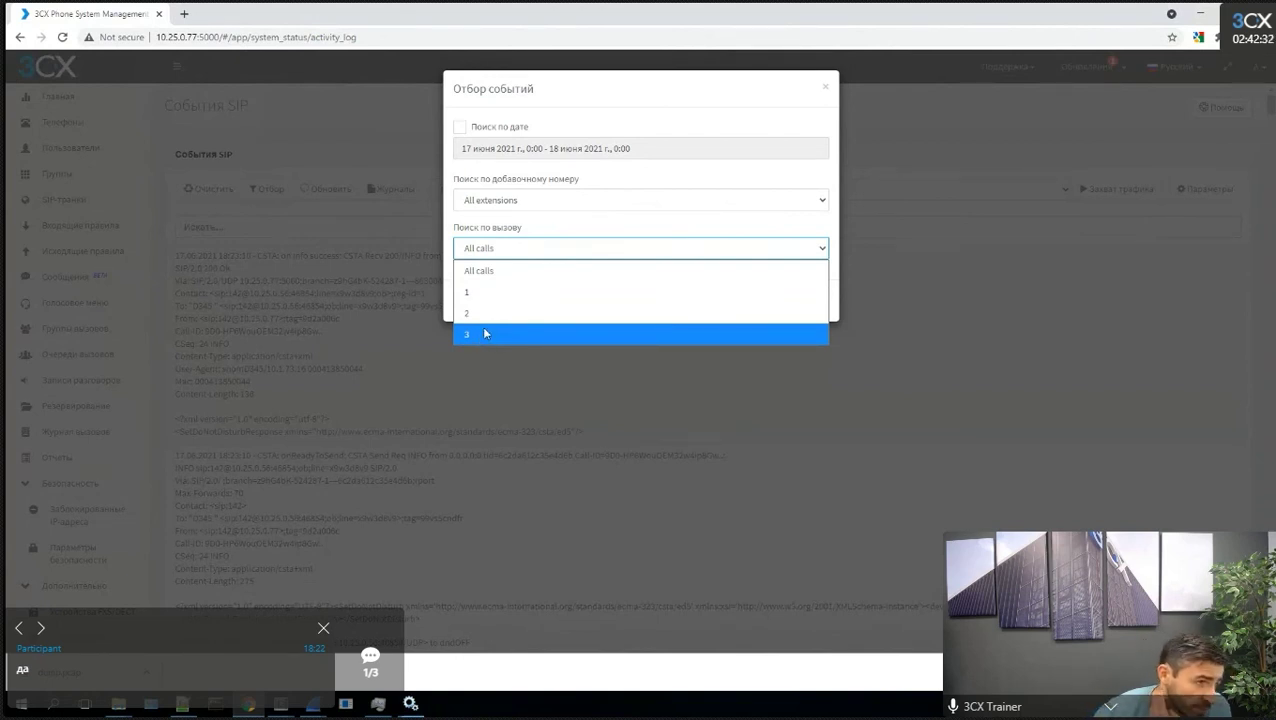
left_click(480, 270)
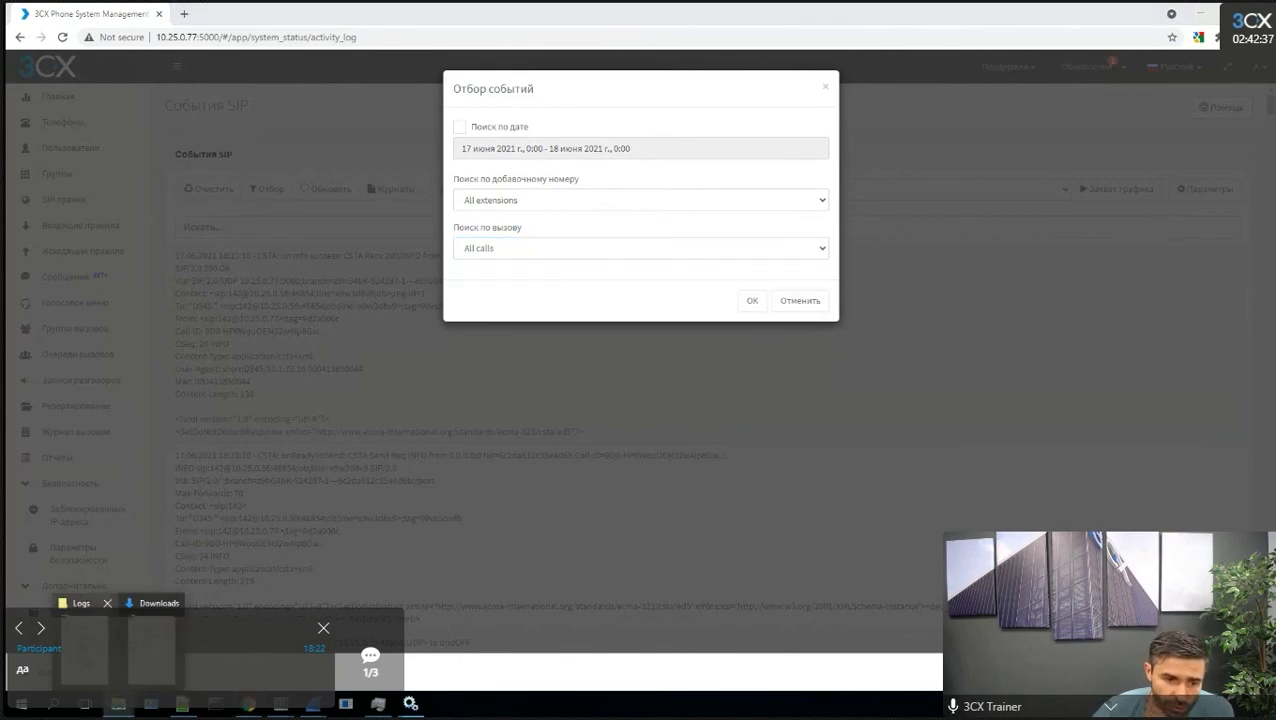
left_click(152, 620)
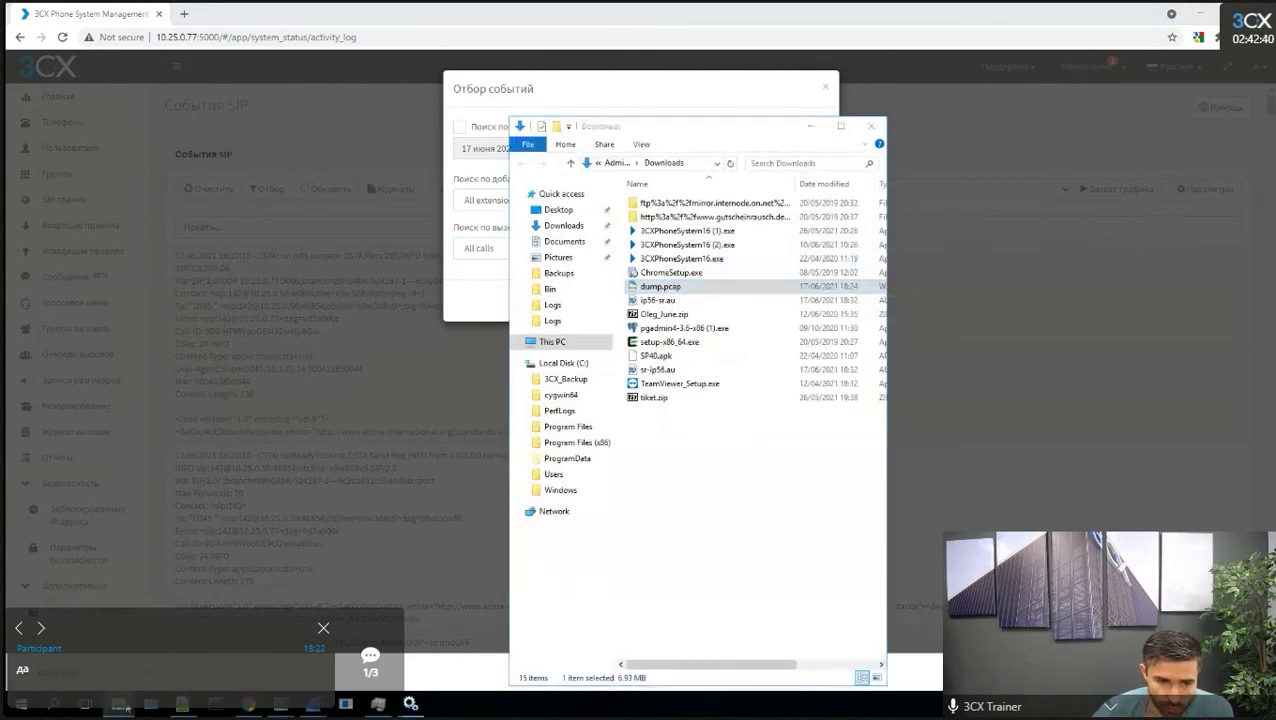
Browse through the 3CX Data and WebSitesTemp folders to the SupportInfo archive.
left_click(96, 651)
left_click(650, 50)
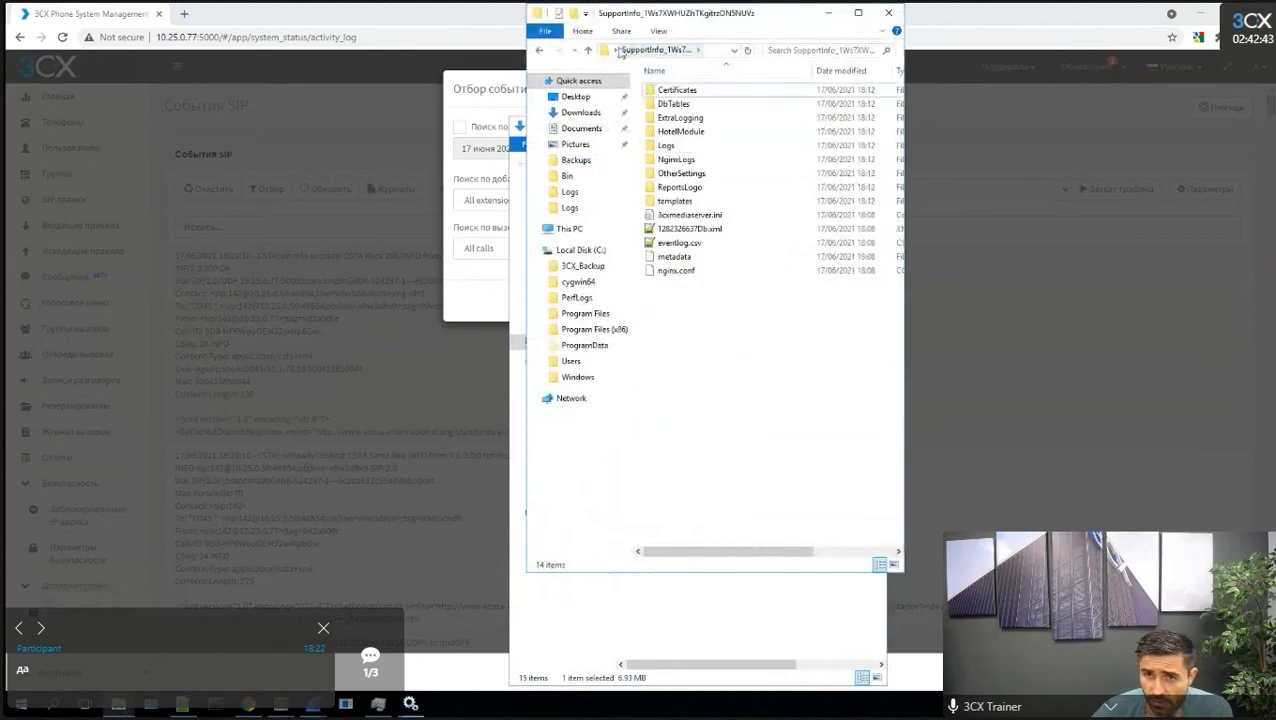
left_click(613, 52)
left_click(739, 472)
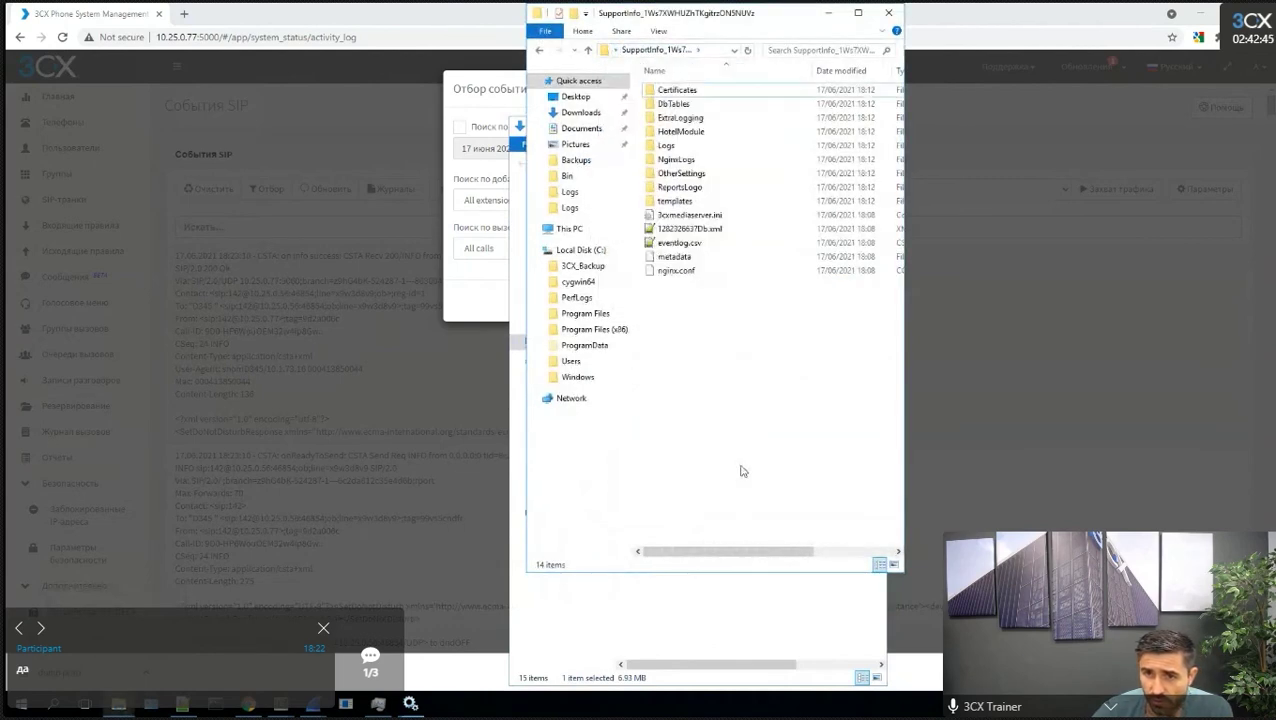
left_click(539, 50)
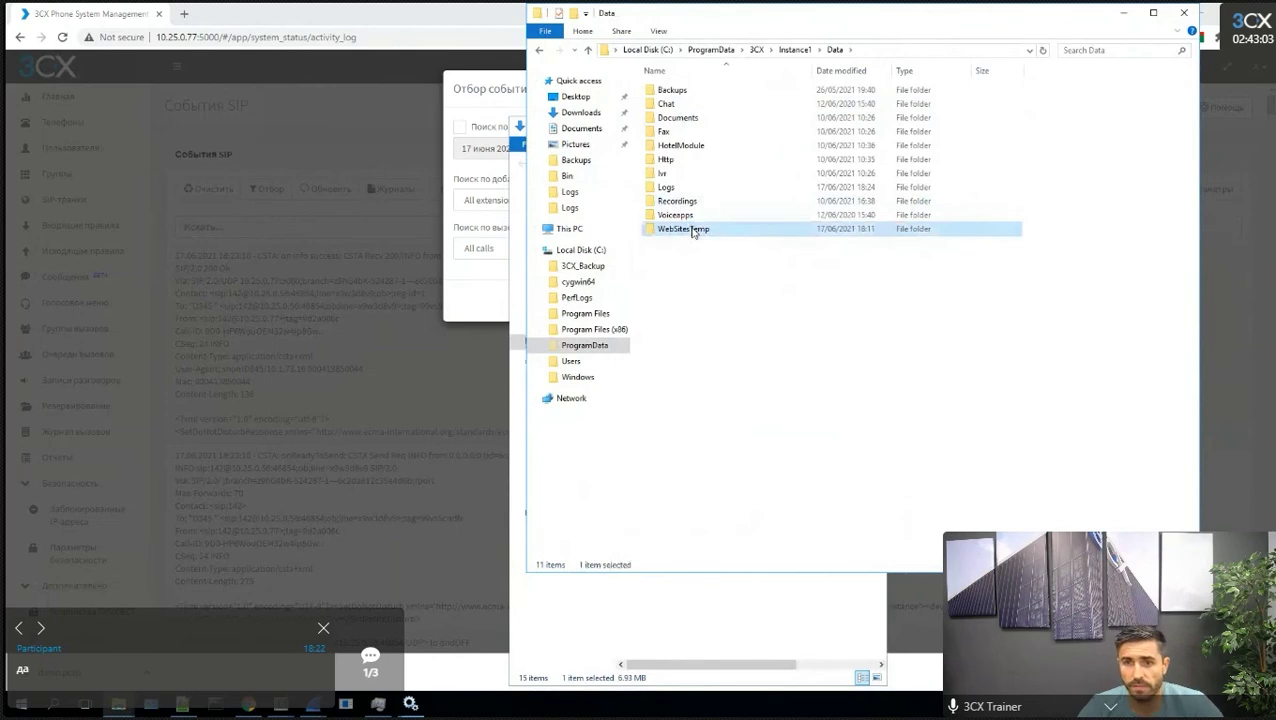
double_click(685, 229)
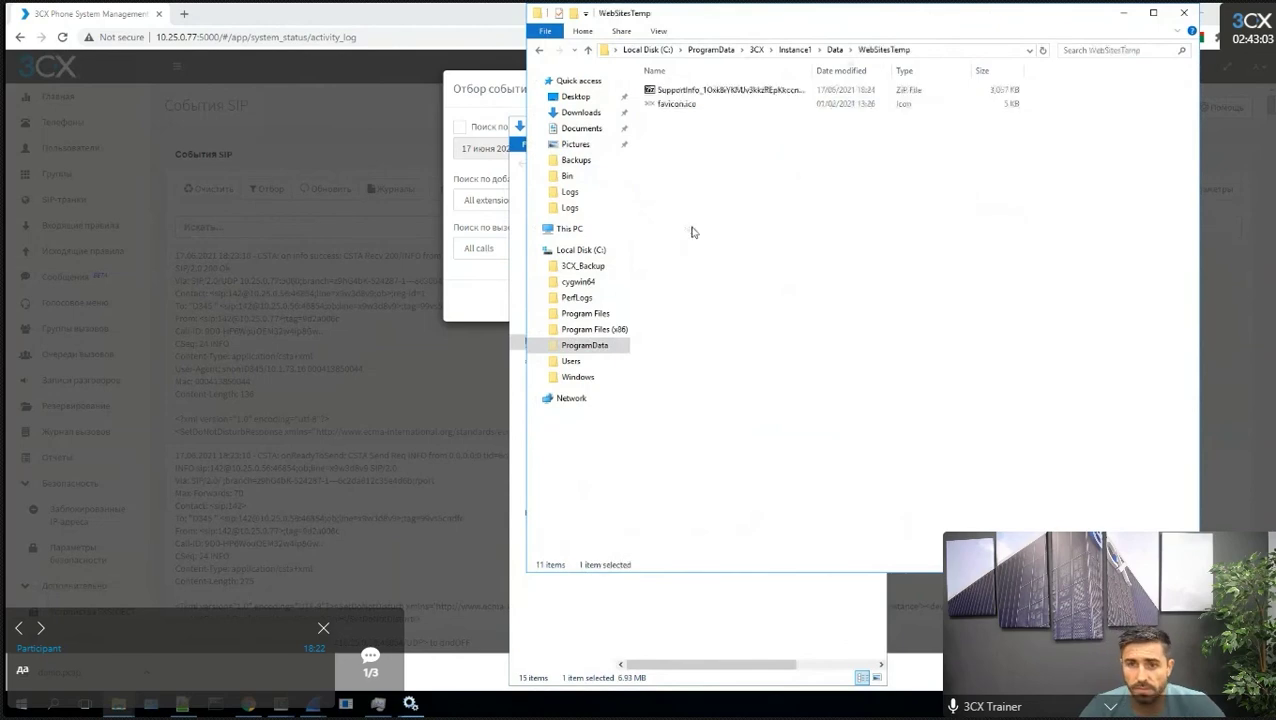
left_click(700, 91)
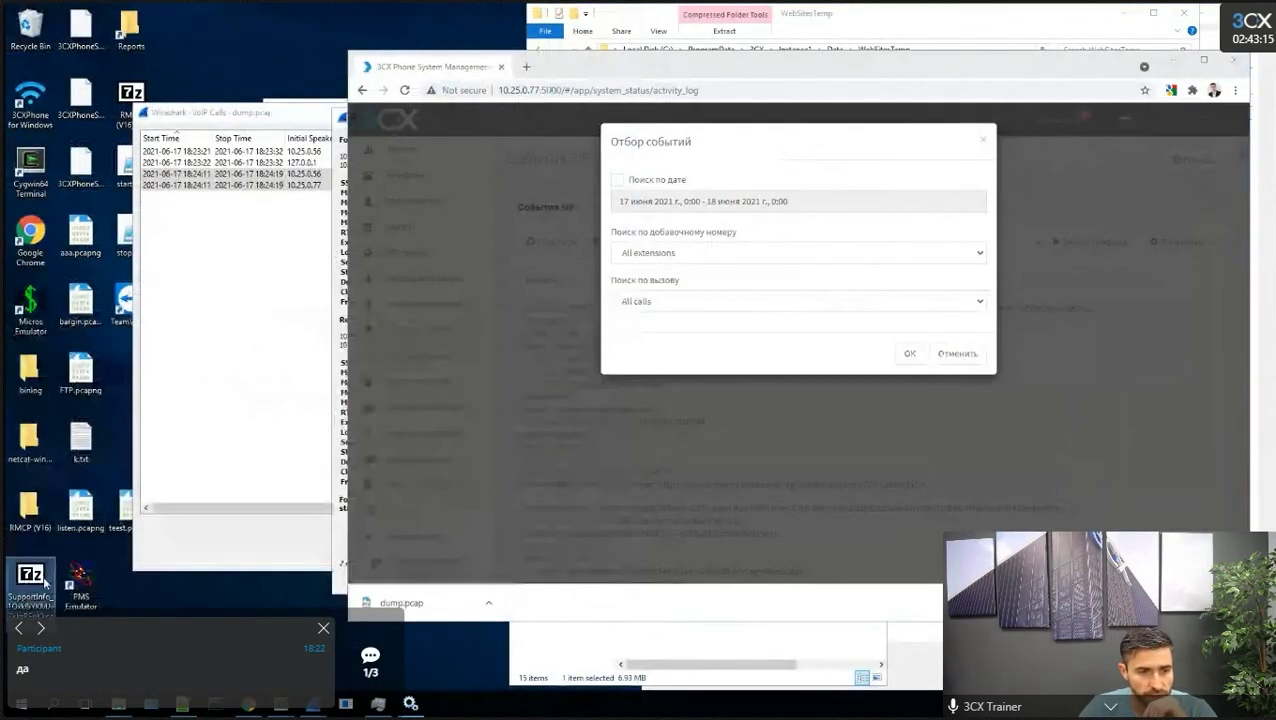
right_click(44, 583)
key("Escape")
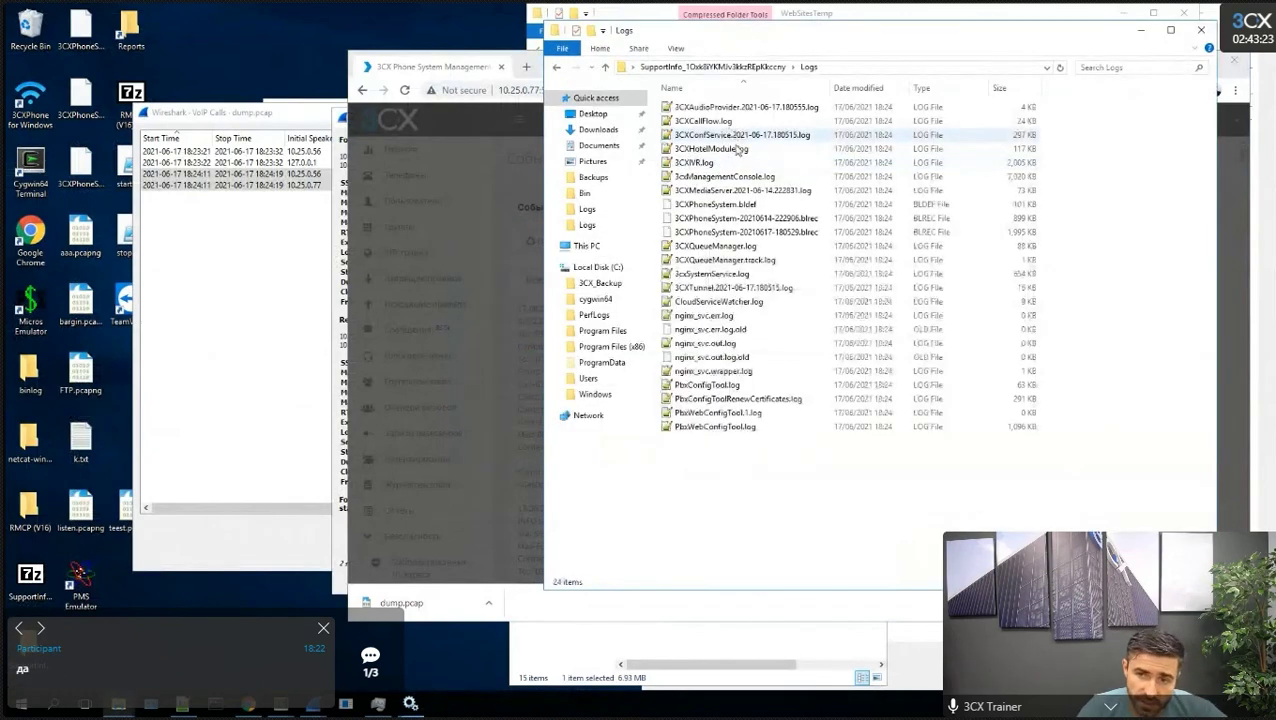
Check the 3CXPhoneSystem.bldef and the 20210614/20210617 .blrec logs, then launch 3CX Log Reader.
left_click(744, 206)
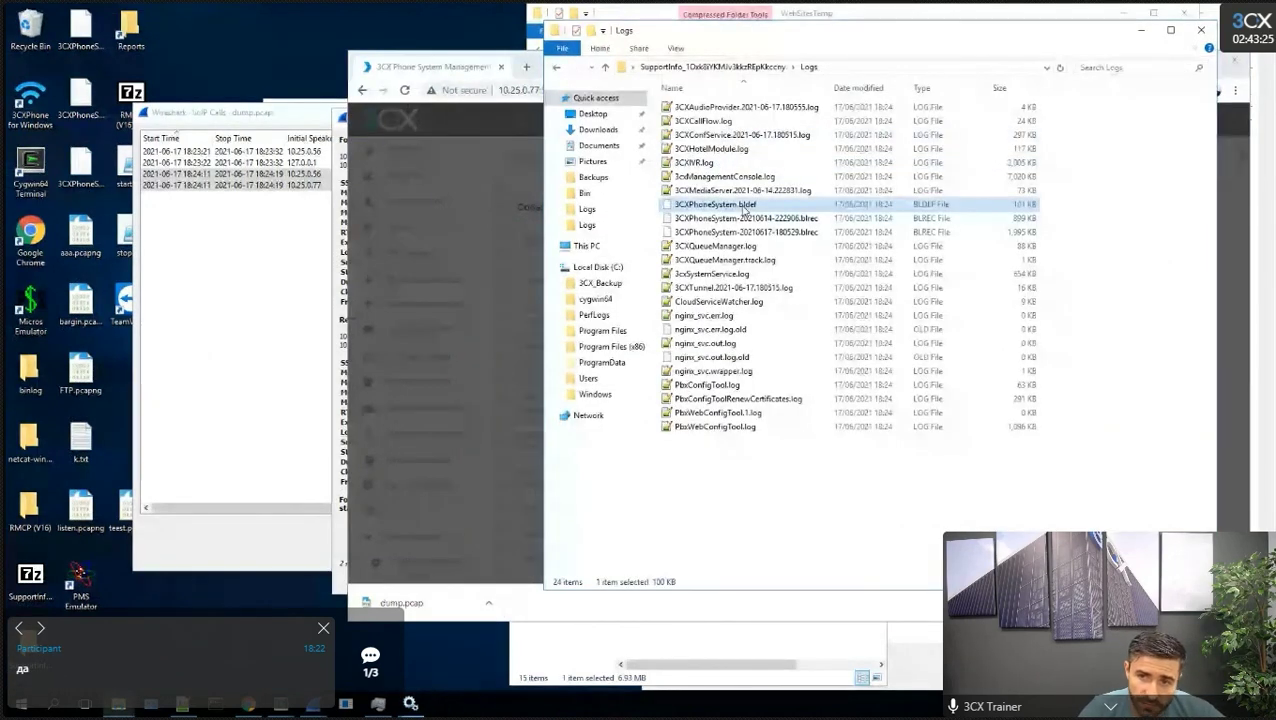
left_click(748, 218)
left_click(752, 232)
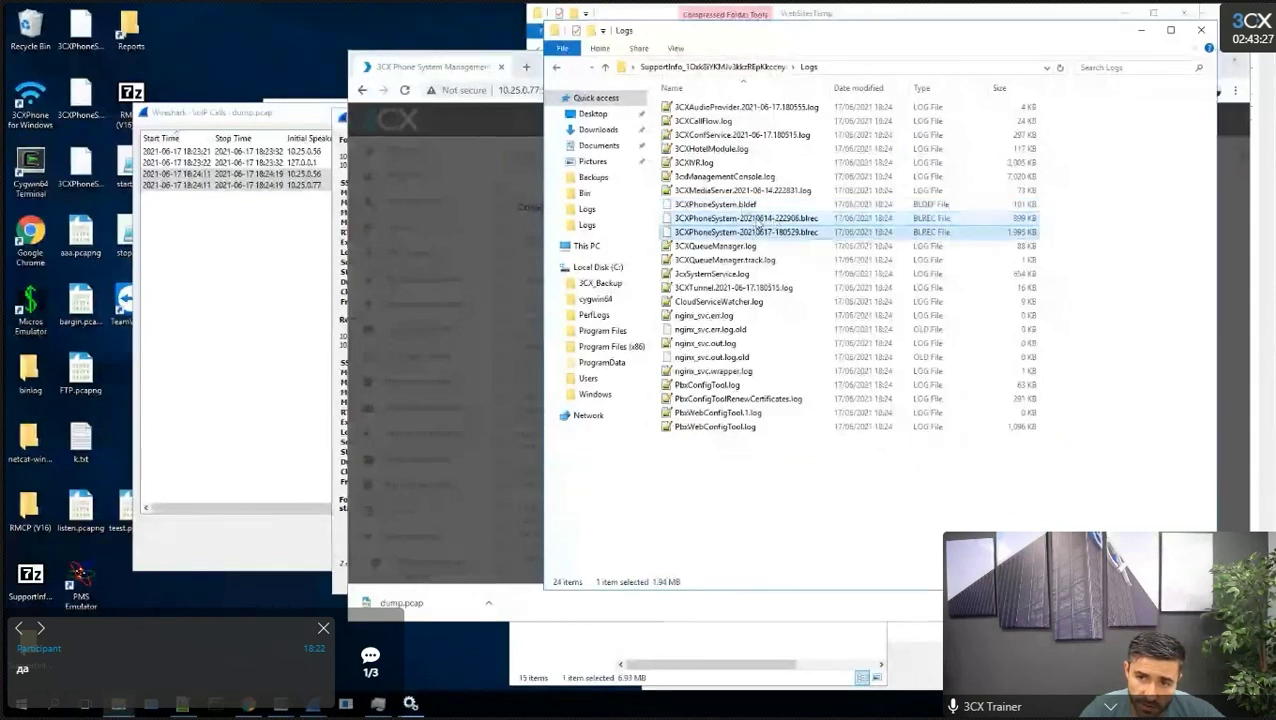
key("Up")
key("Down")
key("Up")
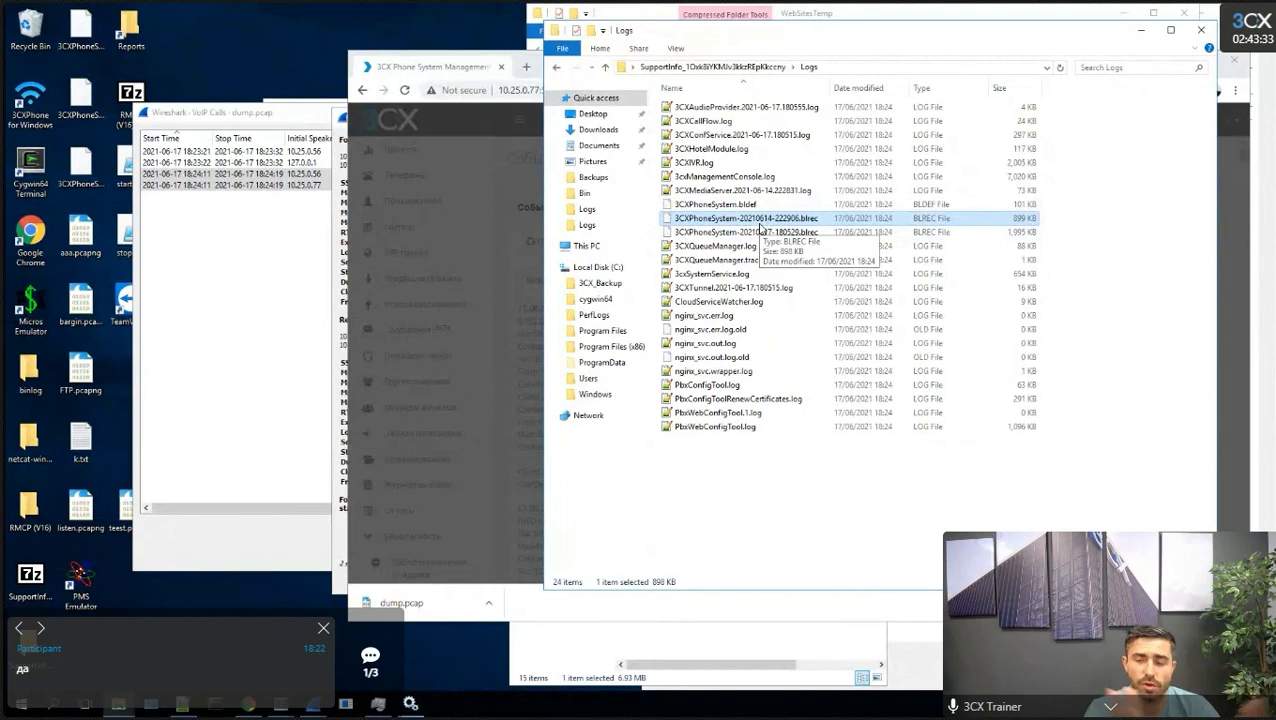
left_click(740, 177)
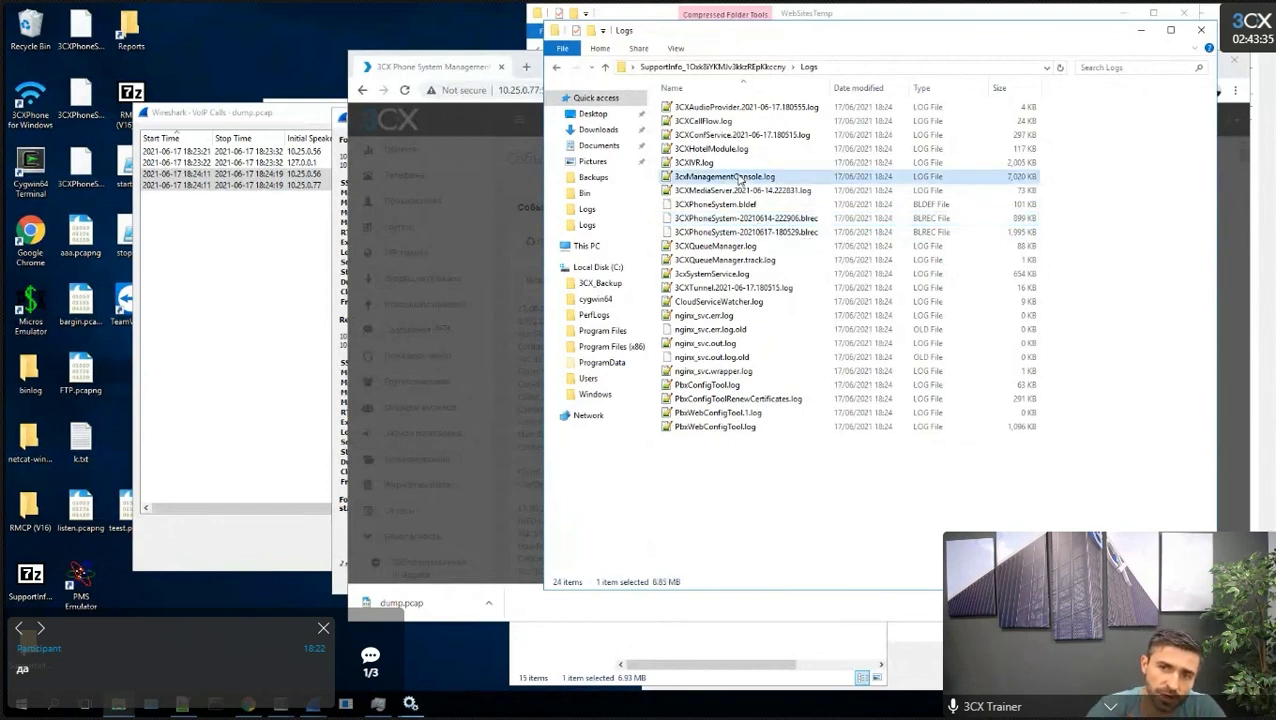
left_click(744, 218)
left_click(780, 231)
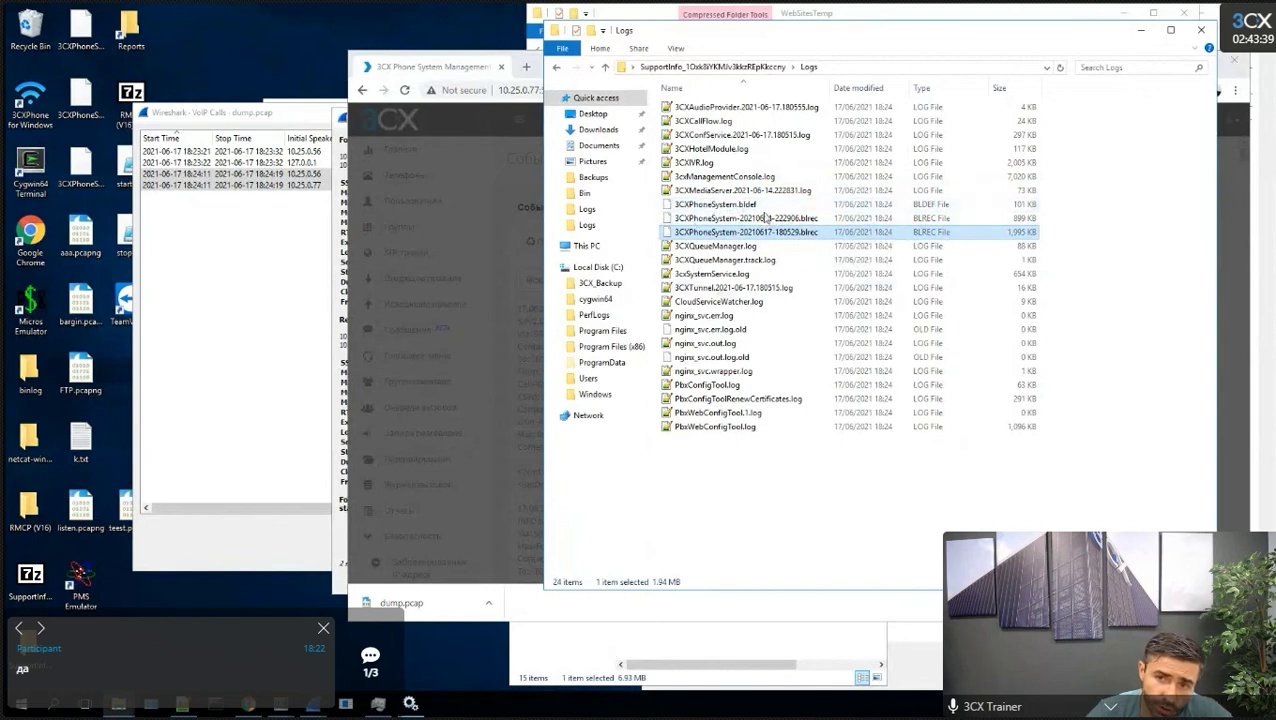
left_click(347, 703)
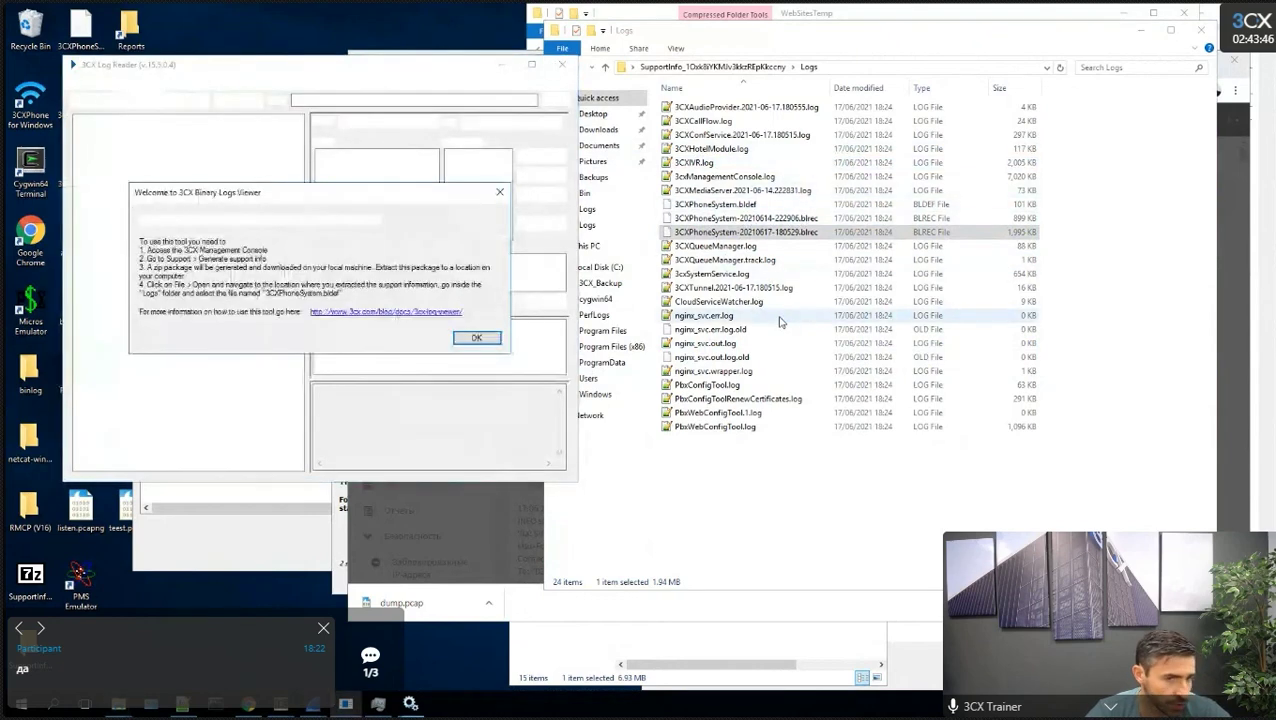
Dismiss the welcome box and open Desktop\SupportInfo\Logs\3CXPhoneSystem.bldef in Log Reader.
left_click(477, 338)
left_click_drag(401, 72, 517, 141)
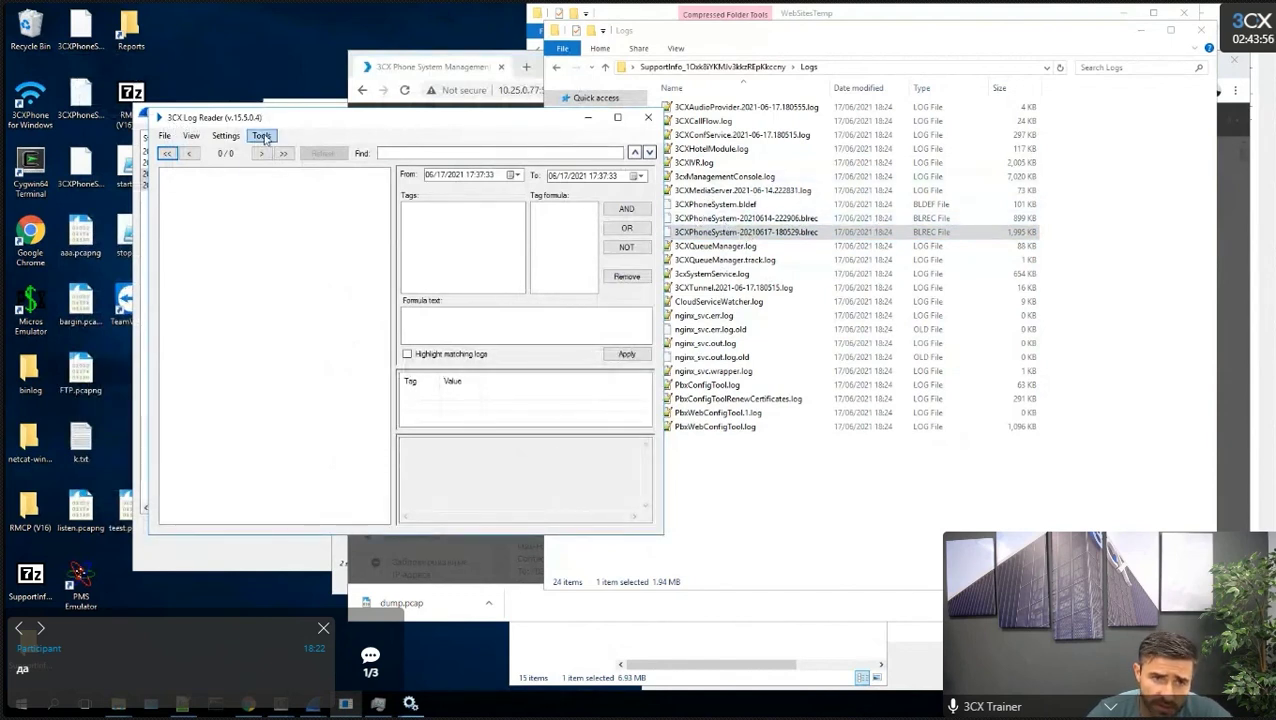
left_click_drag(347, 124, 432, 153)
left_click(251, 165)
left_click(251, 165)
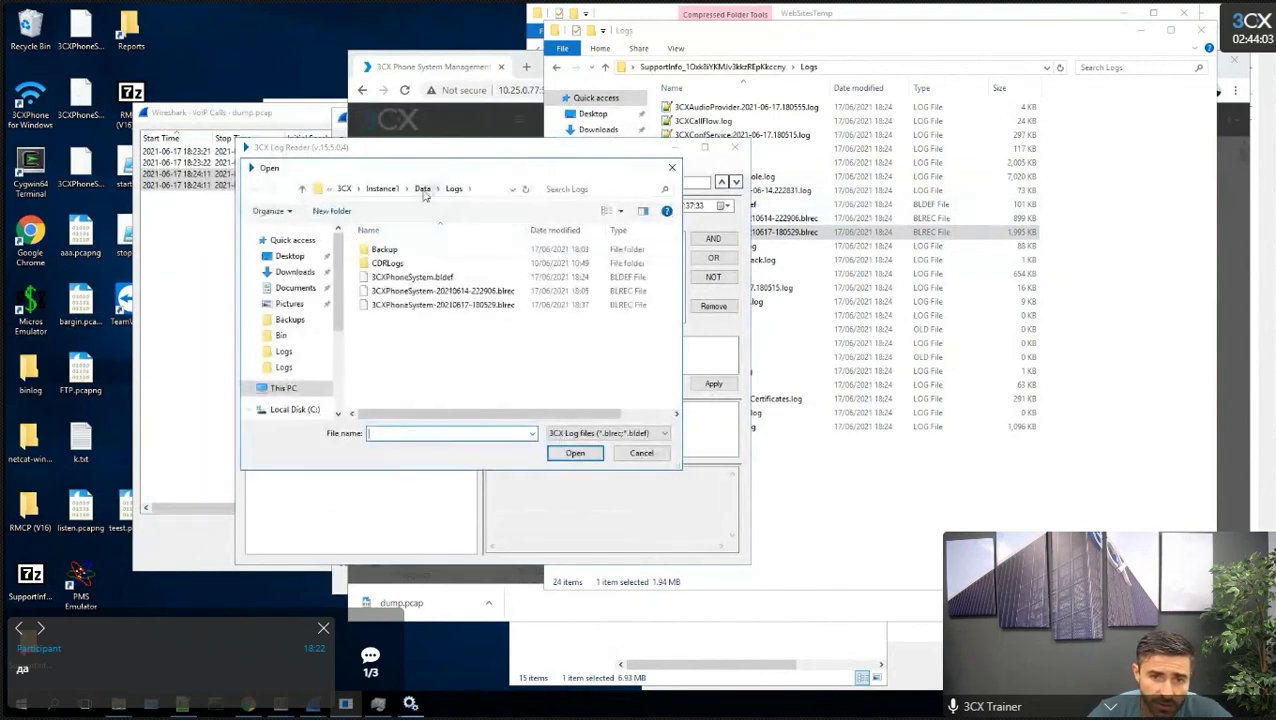
left_click(289, 256)
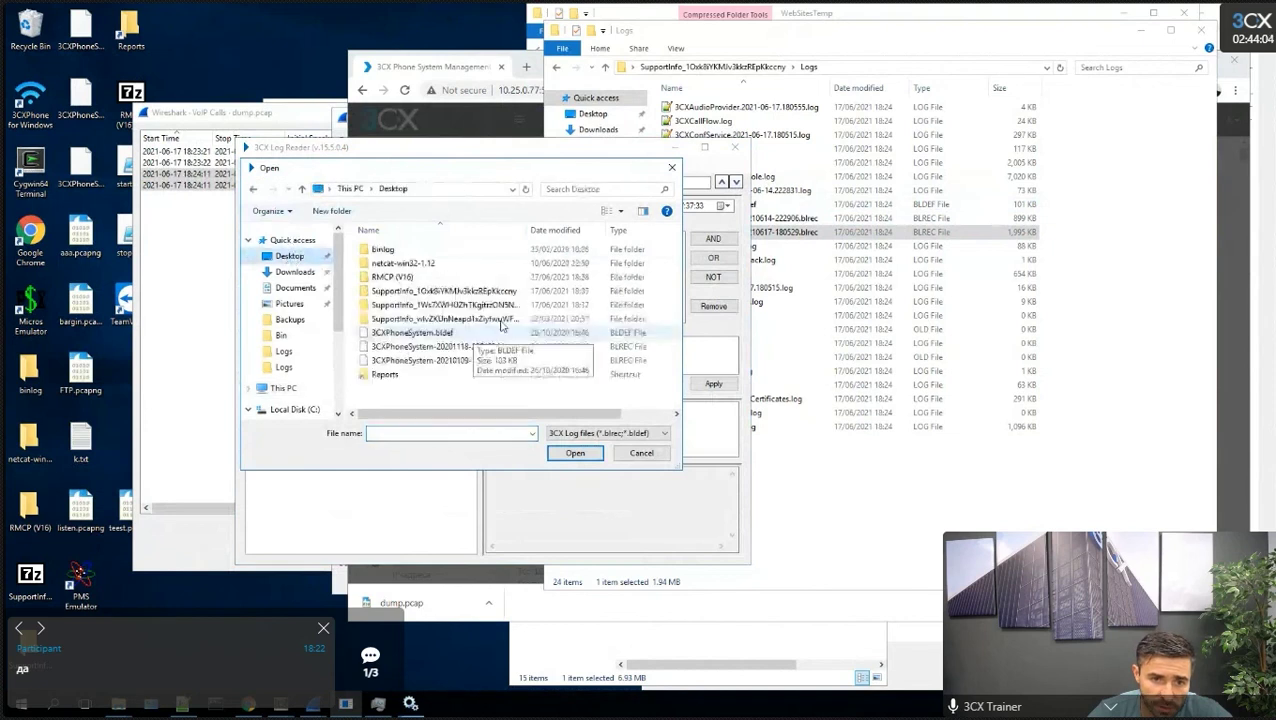
left_click(560, 293)
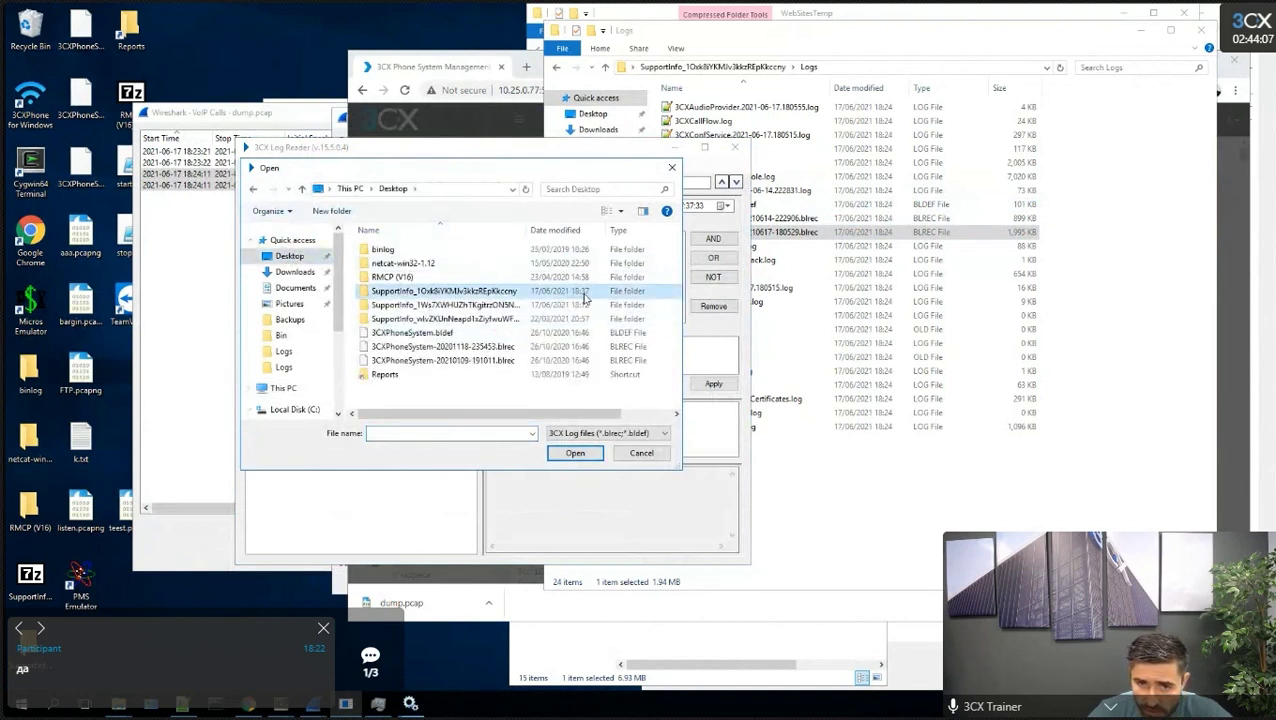
double_click(445, 293)
double_click(440, 304)
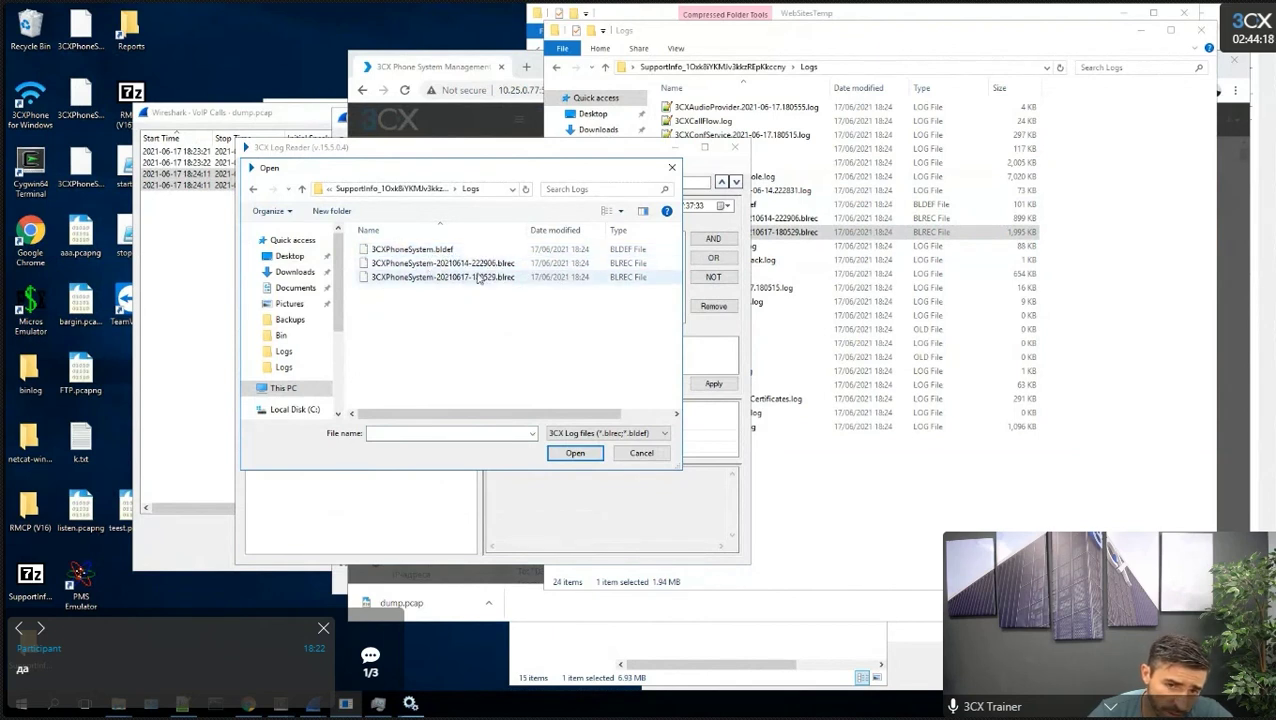
double_click(441, 254)
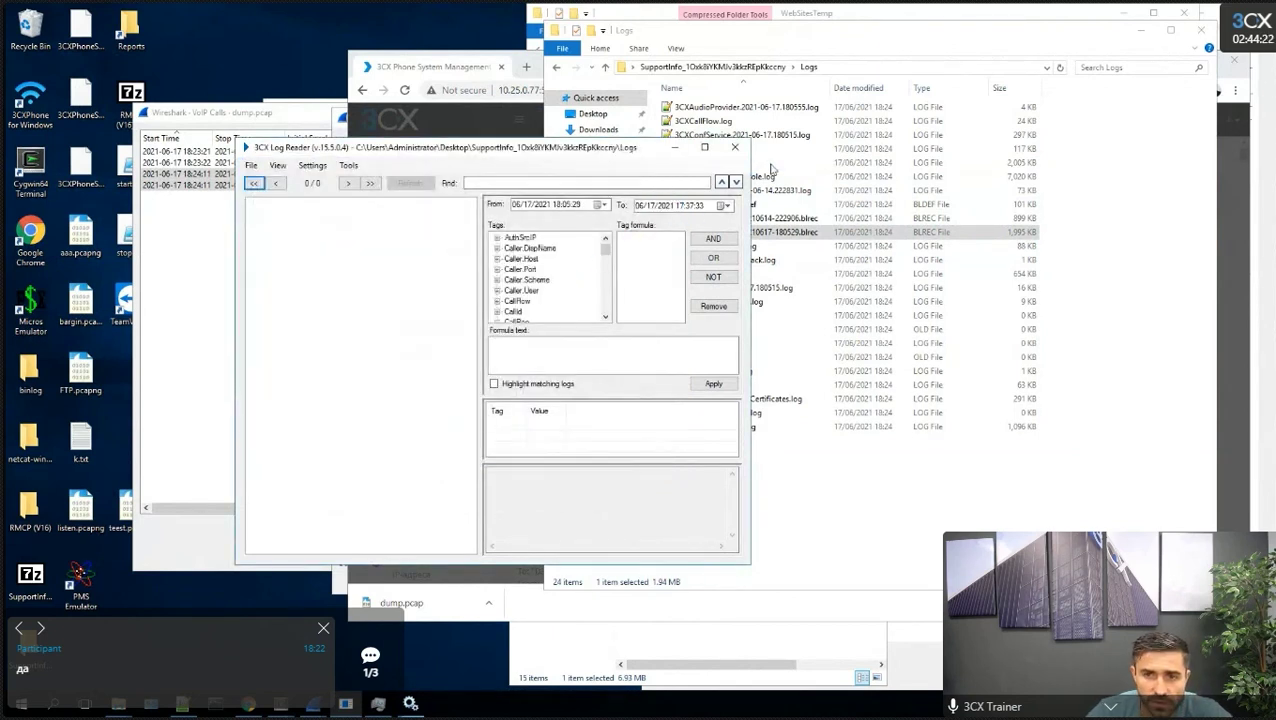
Enlarge the Log Reader window and scroll the log down to the 18:23 REGISTER entries.
left_click_drag(750, 563, 1182, 688)
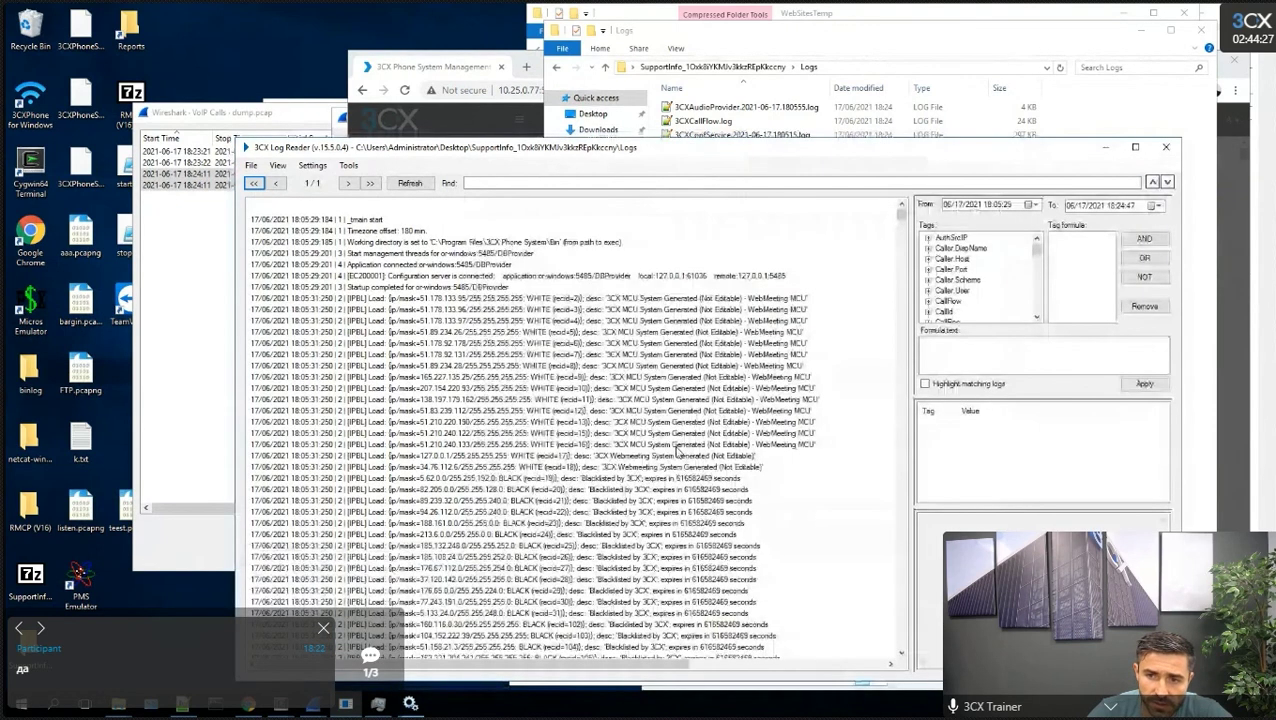
left_click_drag(600, 140, 592, 58)
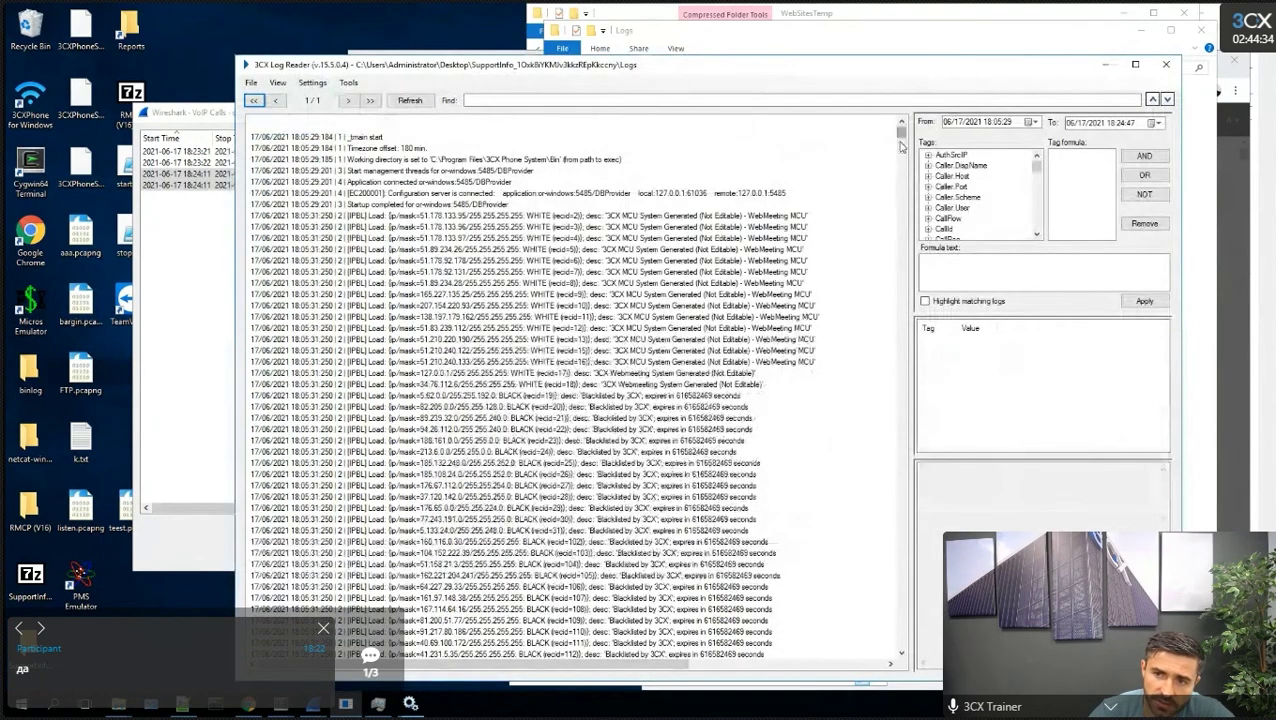
left_click_drag(903, 146, 898, 549)
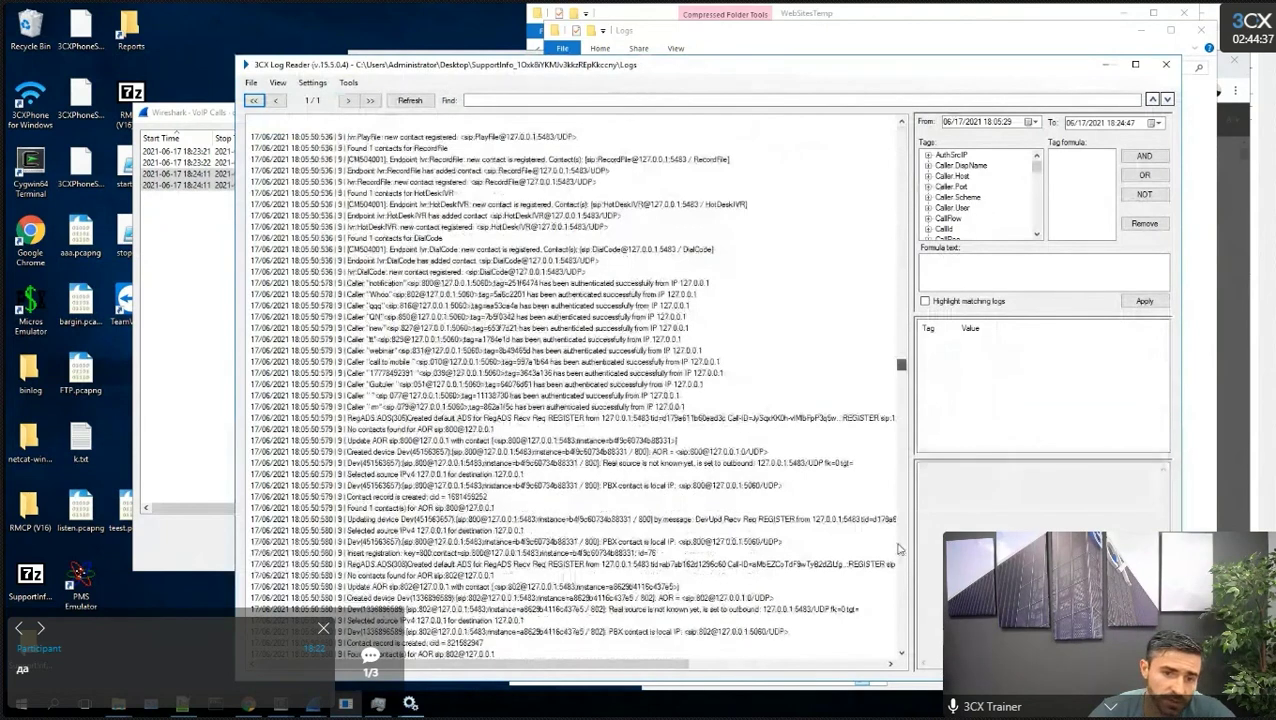
left_click_drag(898, 549, 899, 628)
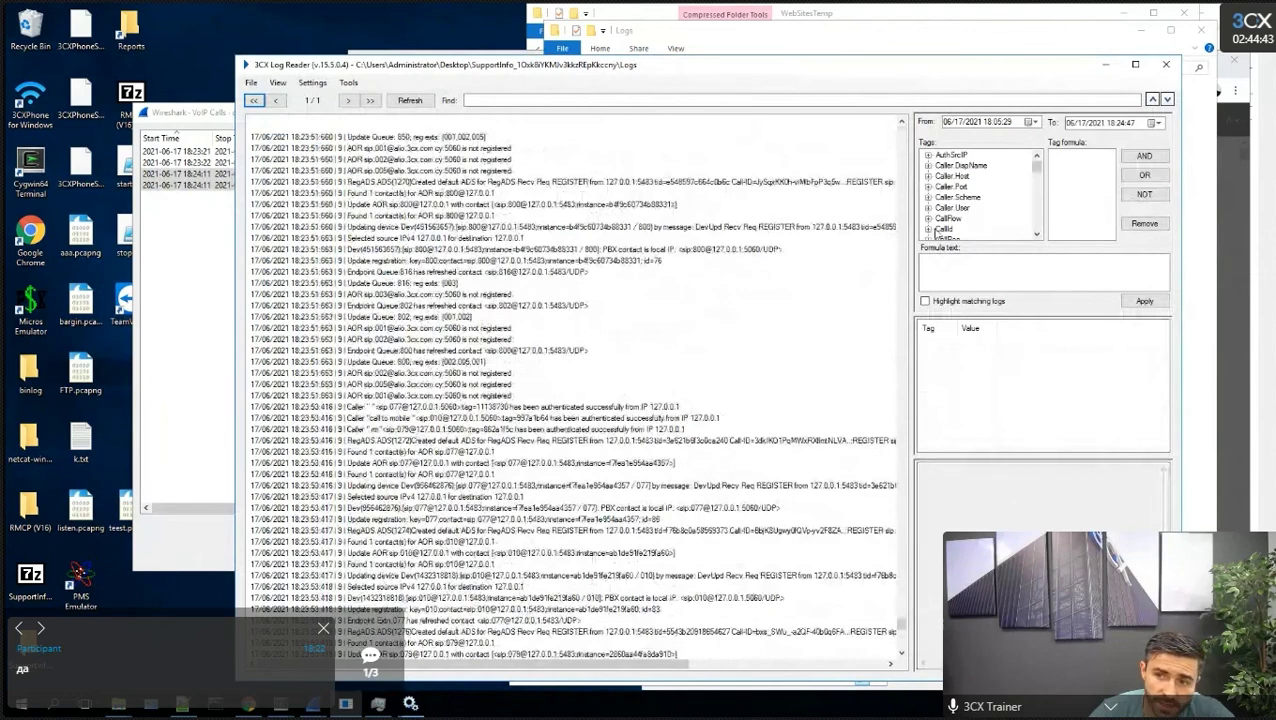
Expand the CallId tag, select value 3, then collapse it again.
double_click(946, 229)
left_click(951, 229)
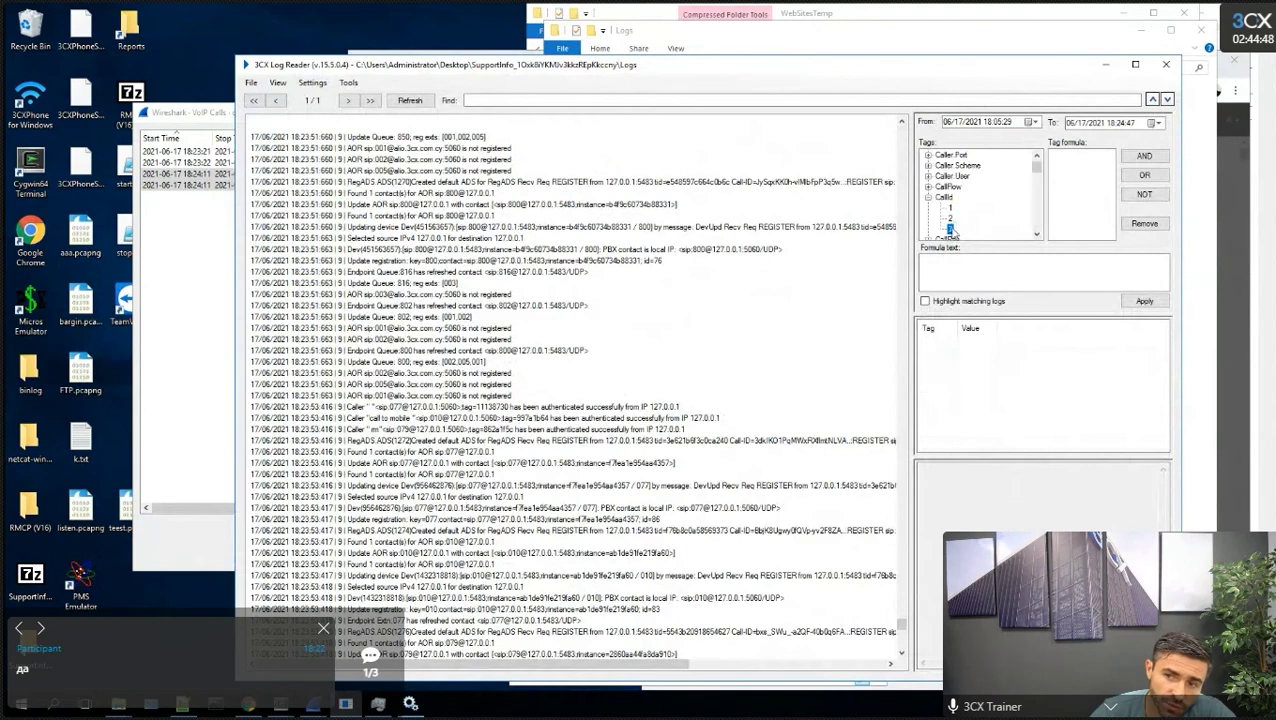
double_click(946, 199)
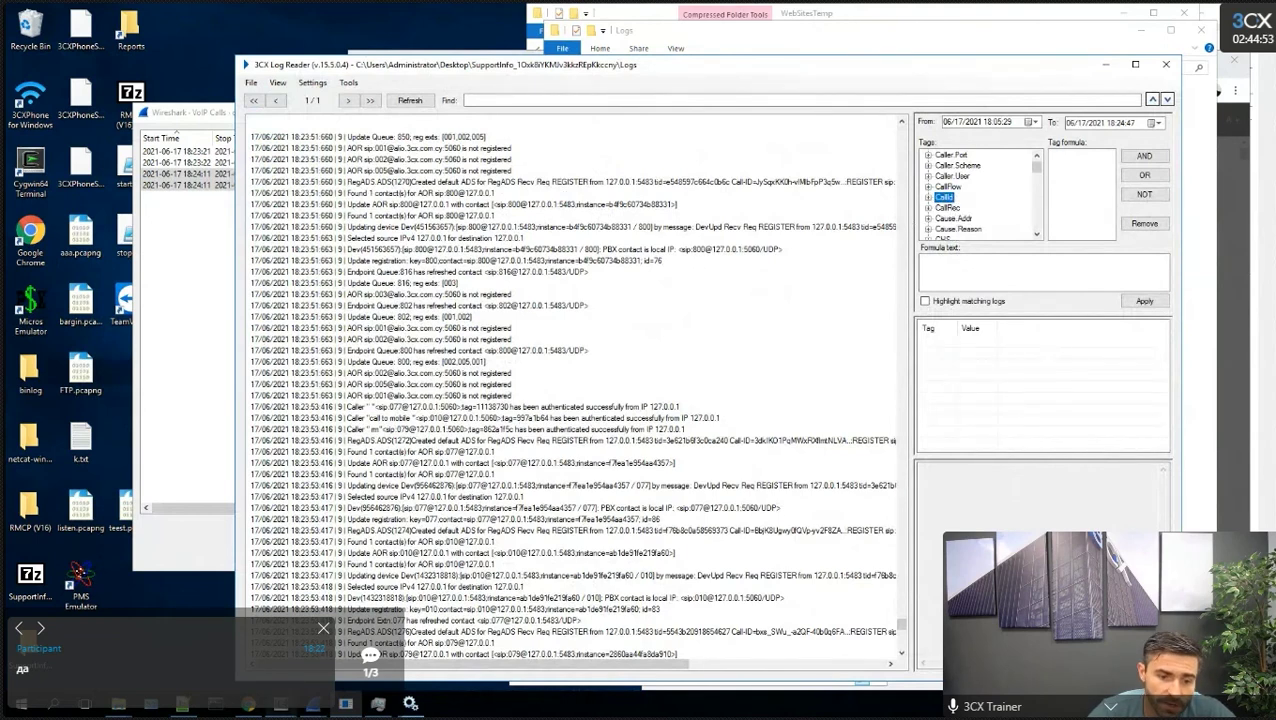
left_click(313, 704)
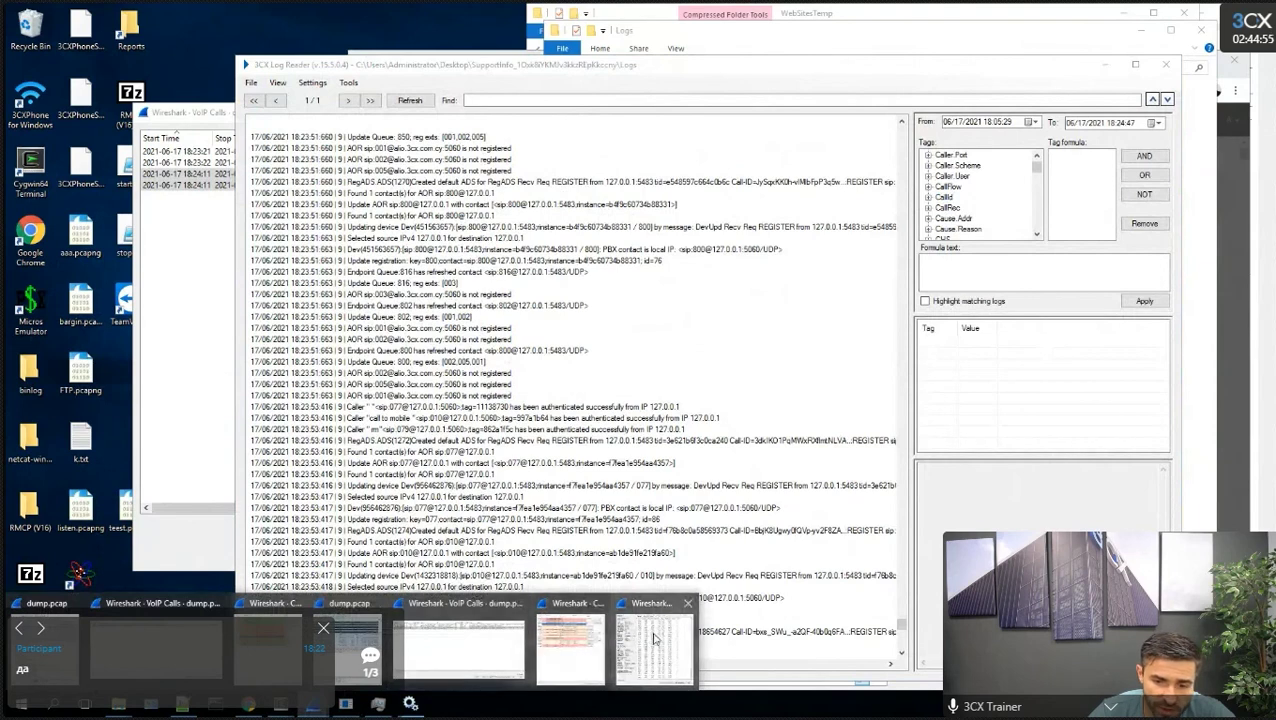
Return to Wireshark, close the extra dump.pcap capture, and select the 53.867620 call-flow row.
left_click(410, 651)
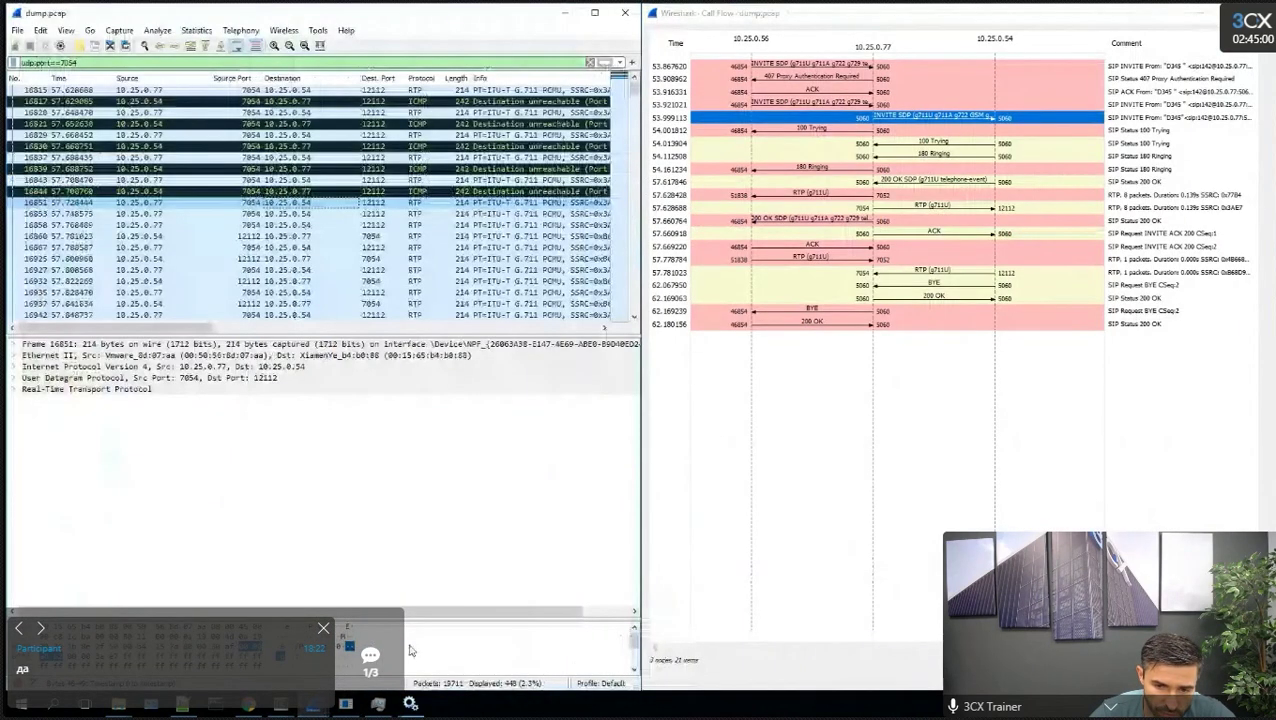
left_click(313, 704)
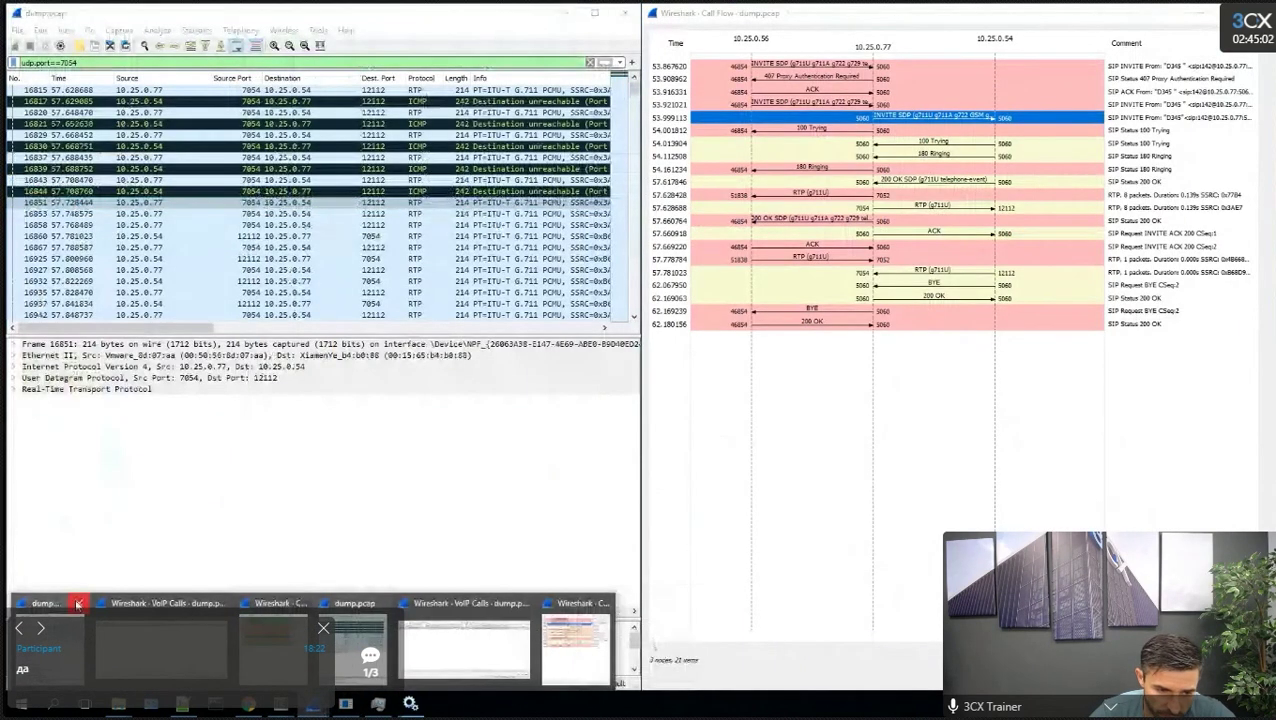
left_click(77, 604)
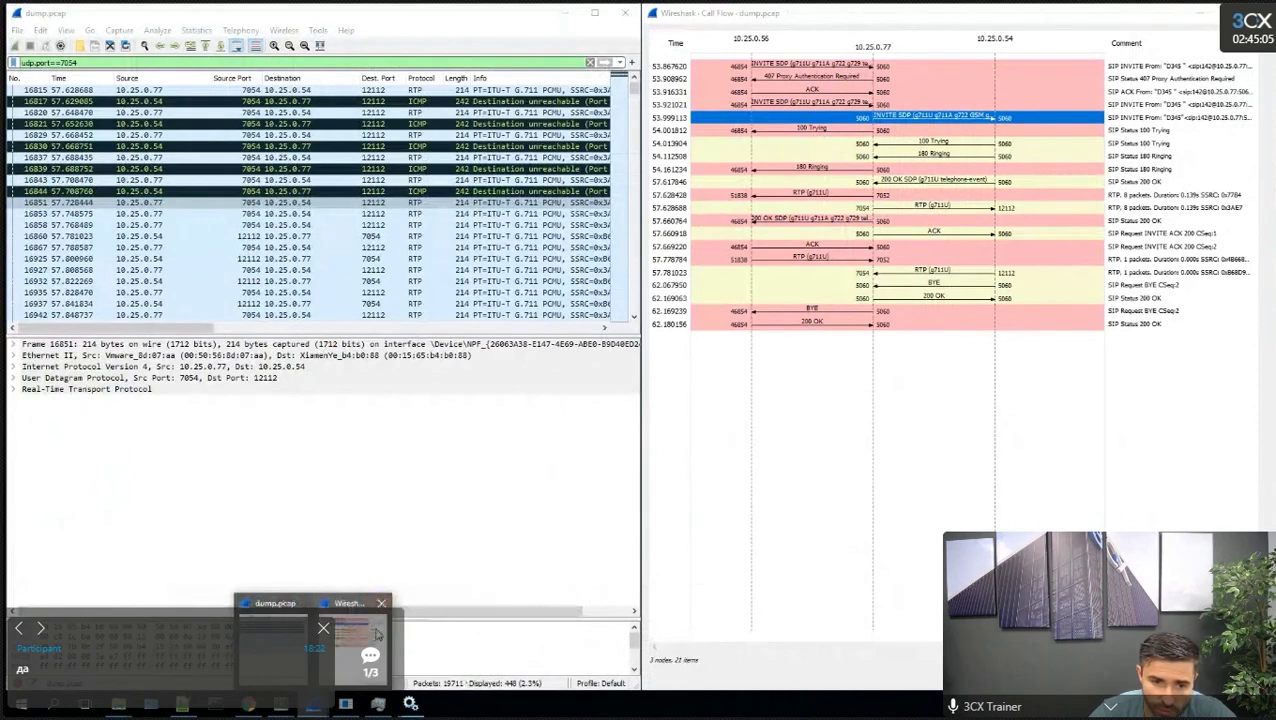
left_click(838, 66)
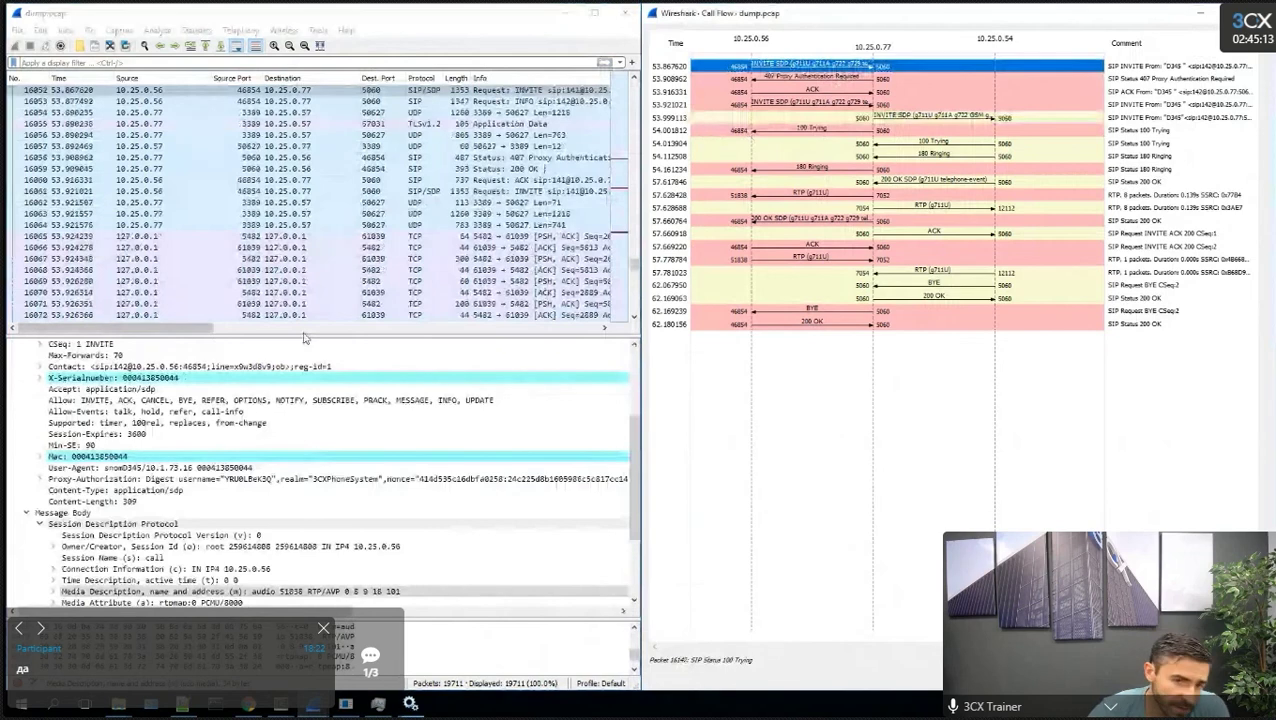
Copy the INVITE's Call-ID value from the packet details and bring 3CX Log Reader forward.
left_click_drag(306, 336, 312, 222)
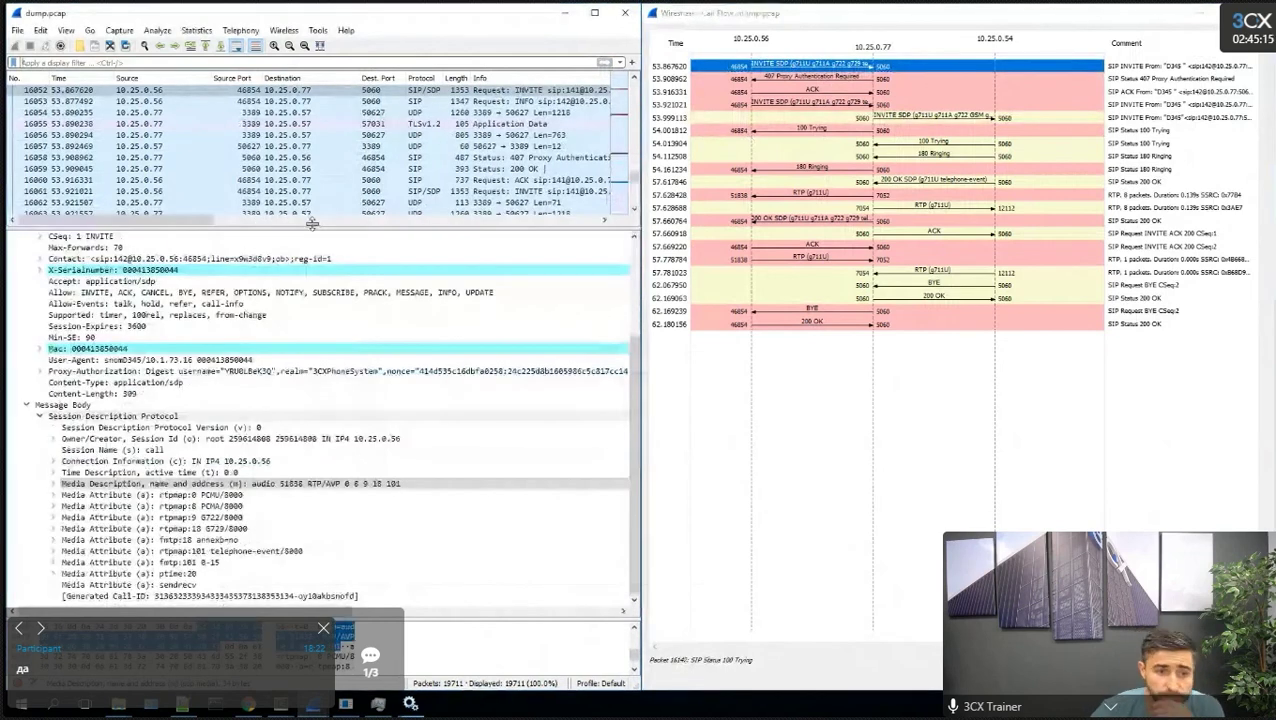
scroll(170, 370, "up", 4)
left_click(120, 346)
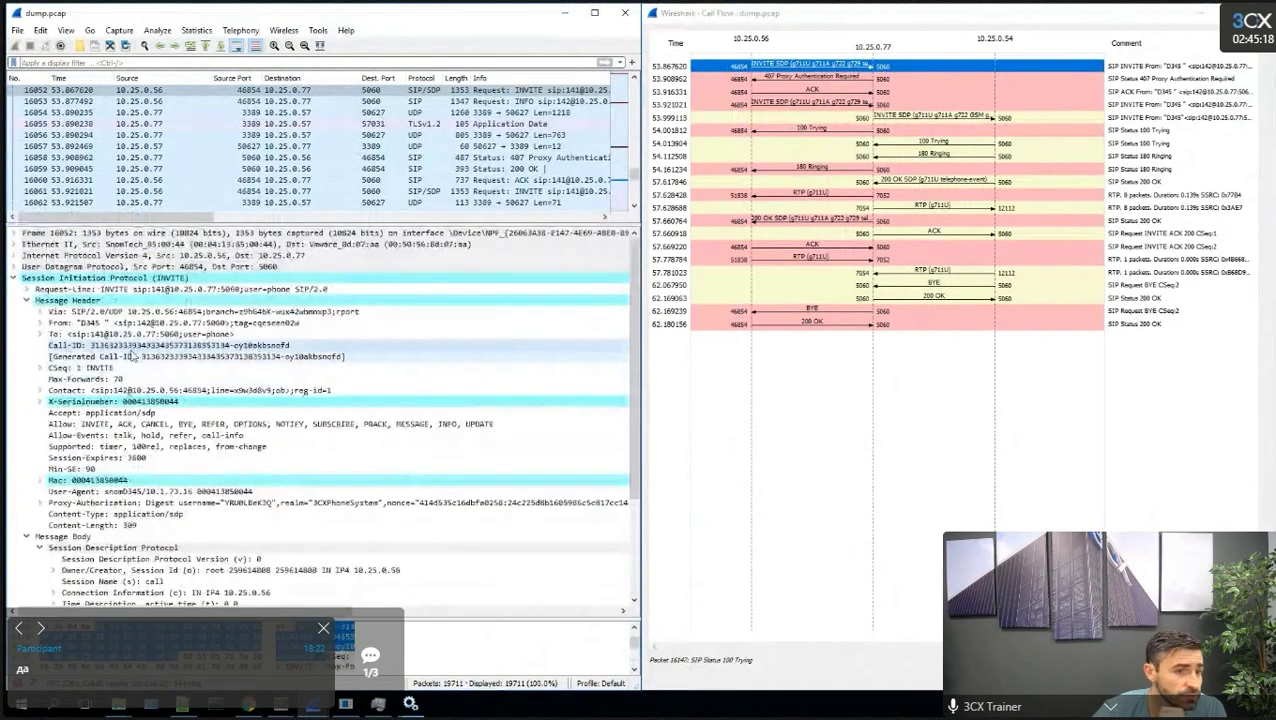
right_click(120, 350)
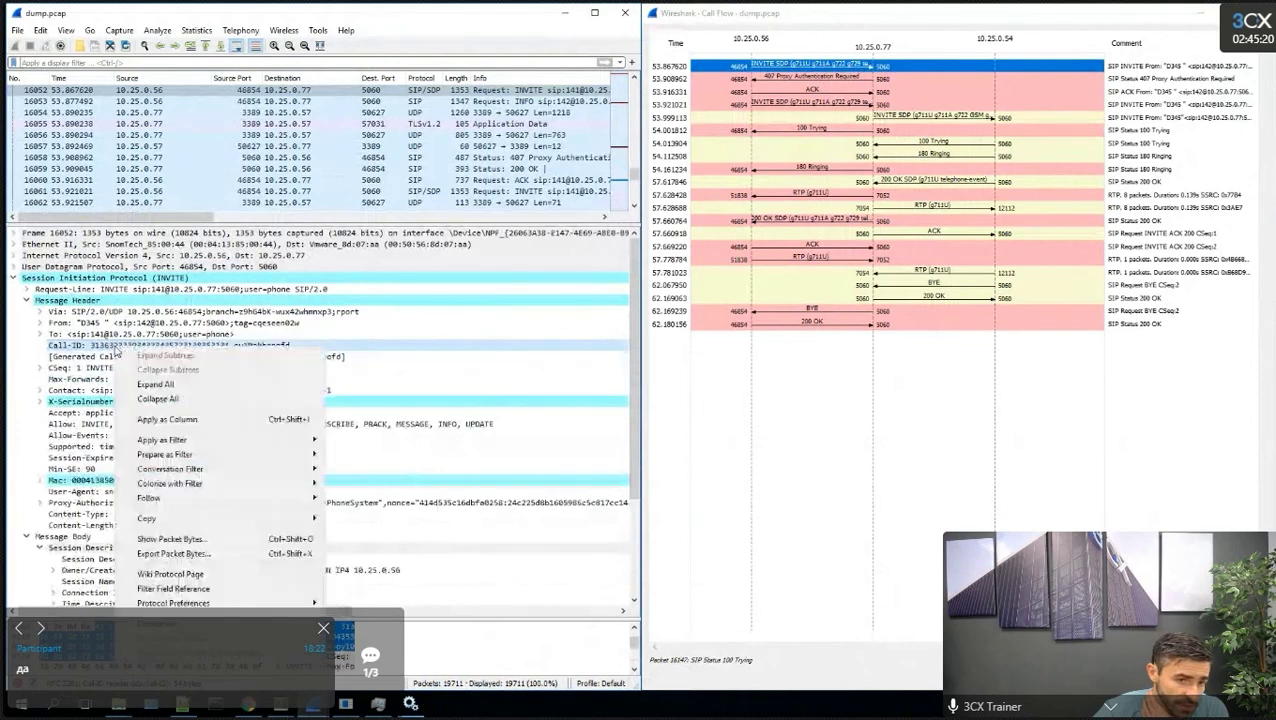
left_click(365, 578)
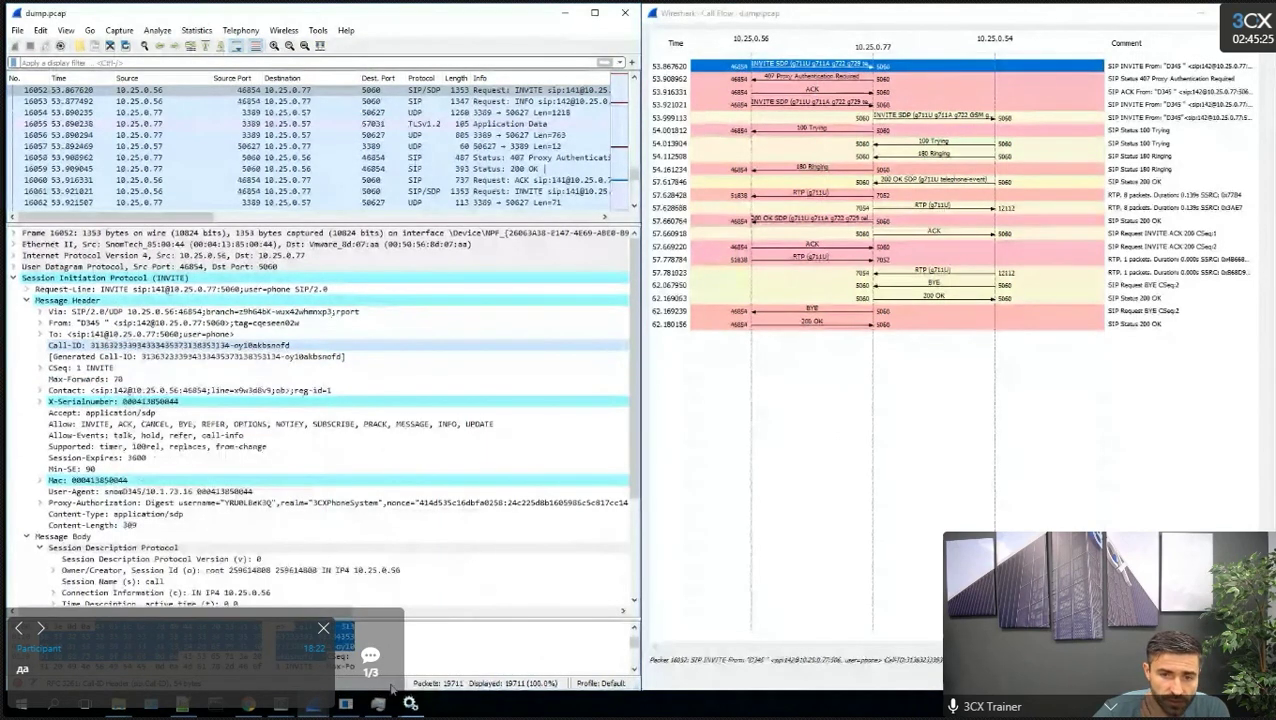
left_click(385, 695)
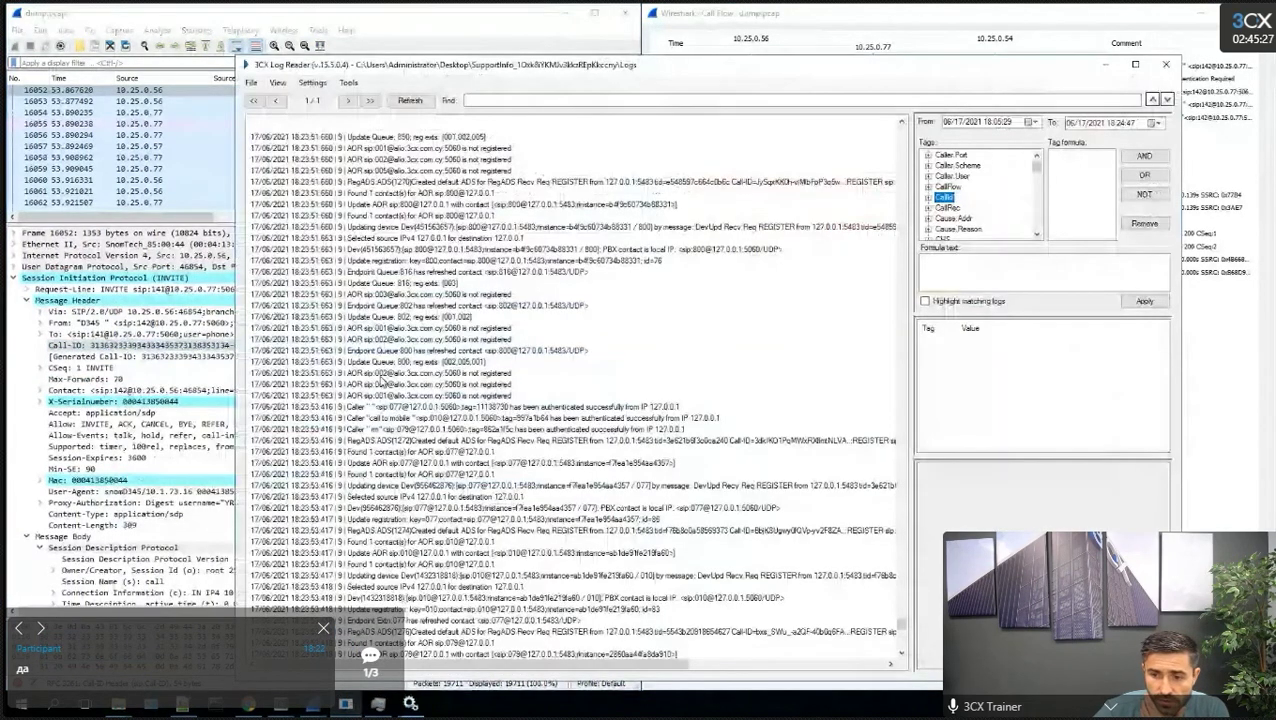
Search the log for the copied Call-ID and jump to the 18:24:11 INVITE from Extn 142.
scroll(897, 634, "up", 1)
left_click_drag(897, 634, 897, 125)
left_click(513, 100)
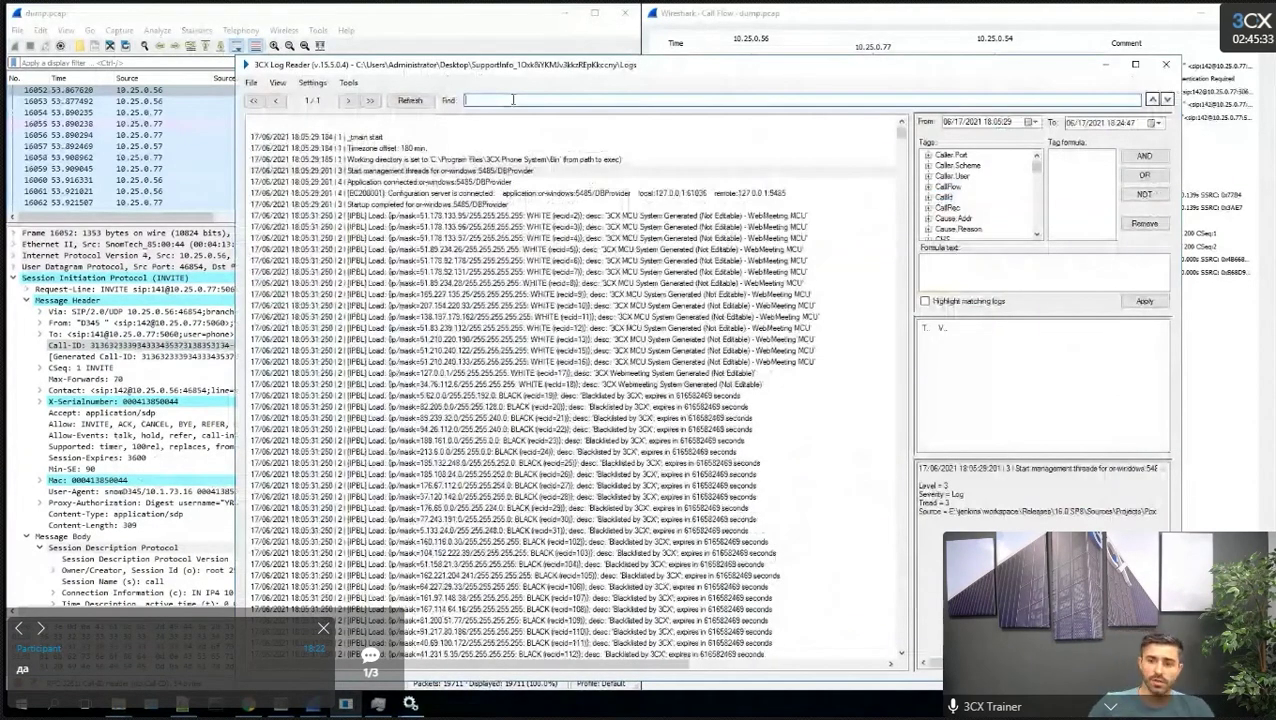
key("ctrl+v")
key("Return")
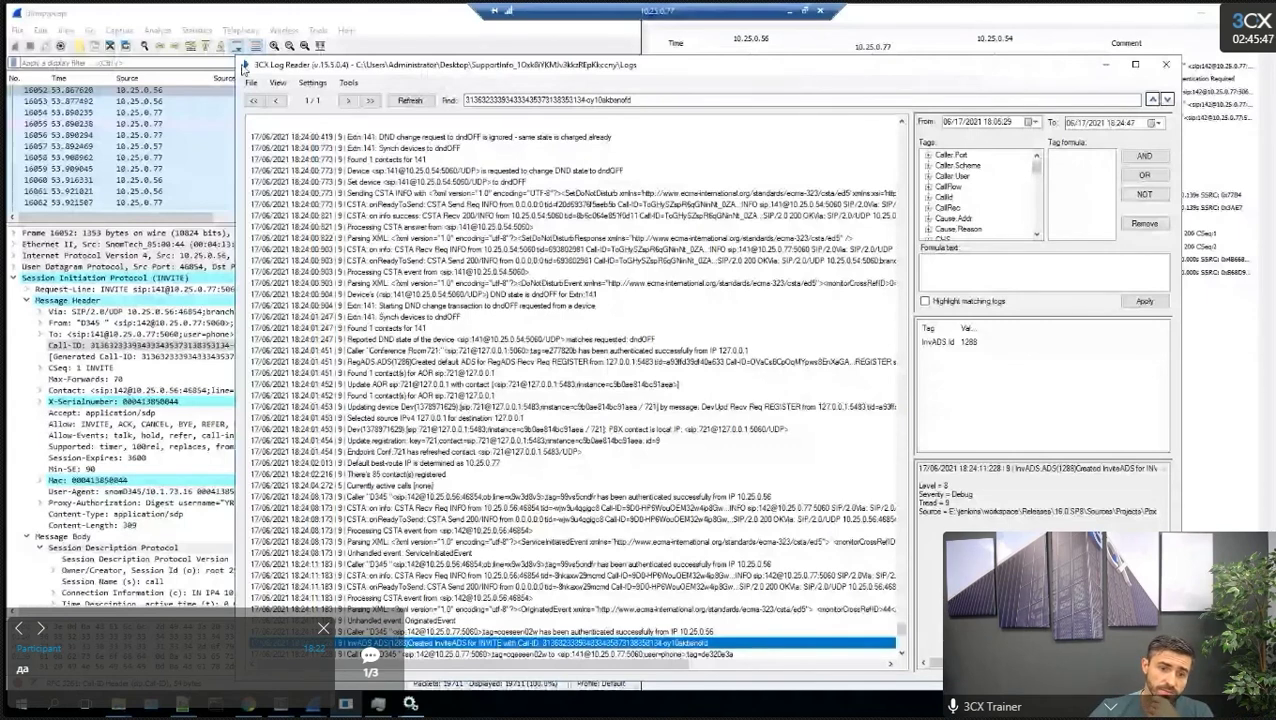
left_click_drag(243, 65, 193, 24)
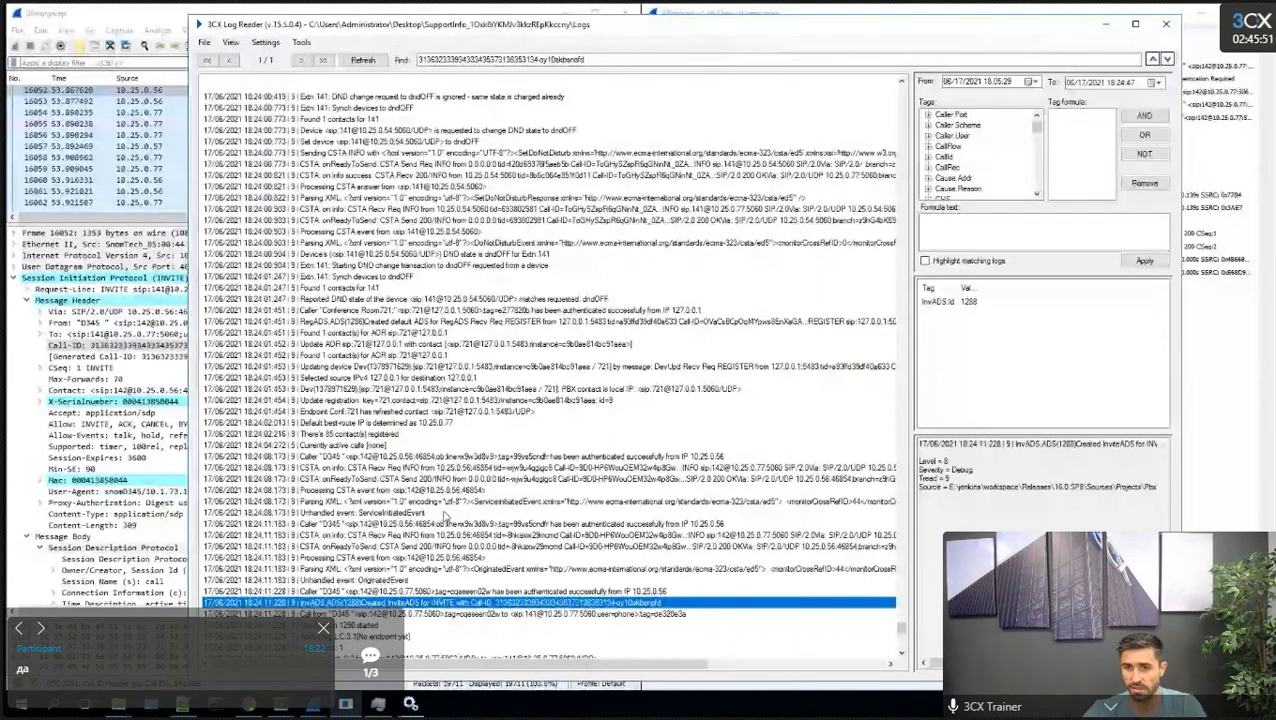
left_click(610, 60)
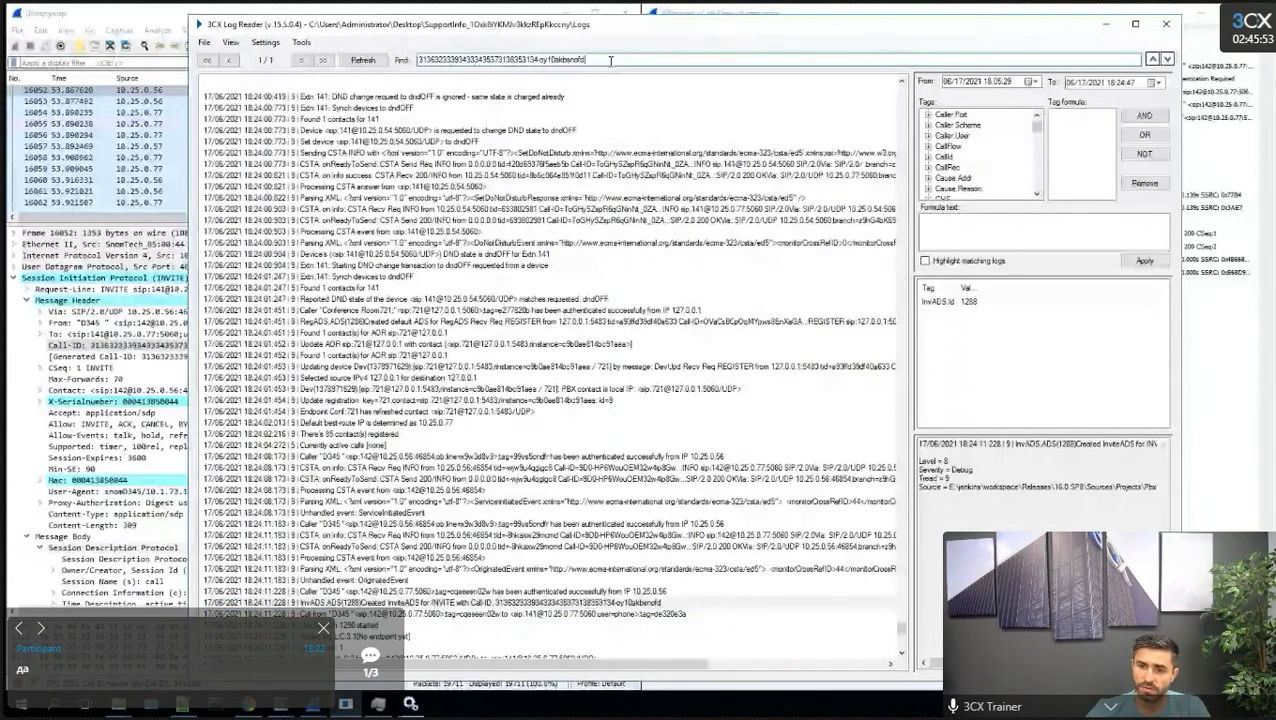
key("Return")
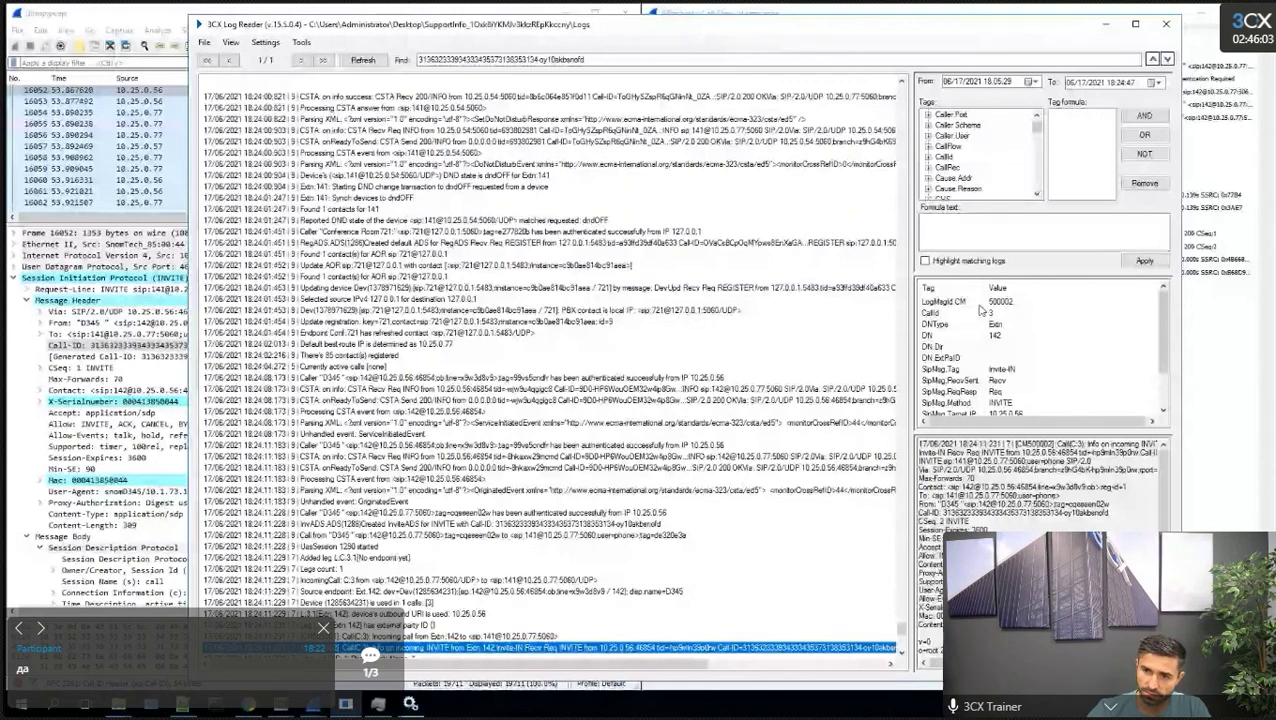
Add the entry's CallId(3) tag to the formula and apply it as a log filter.
left_click(983, 312)
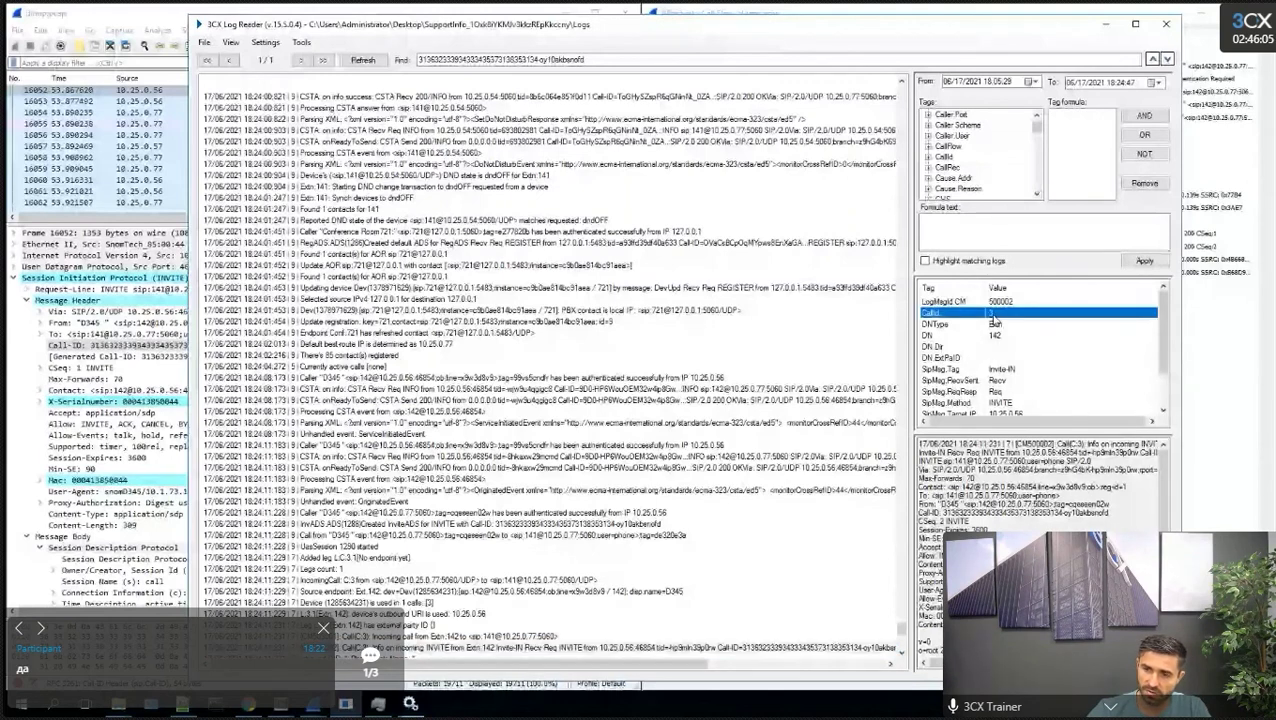
left_click(998, 337)
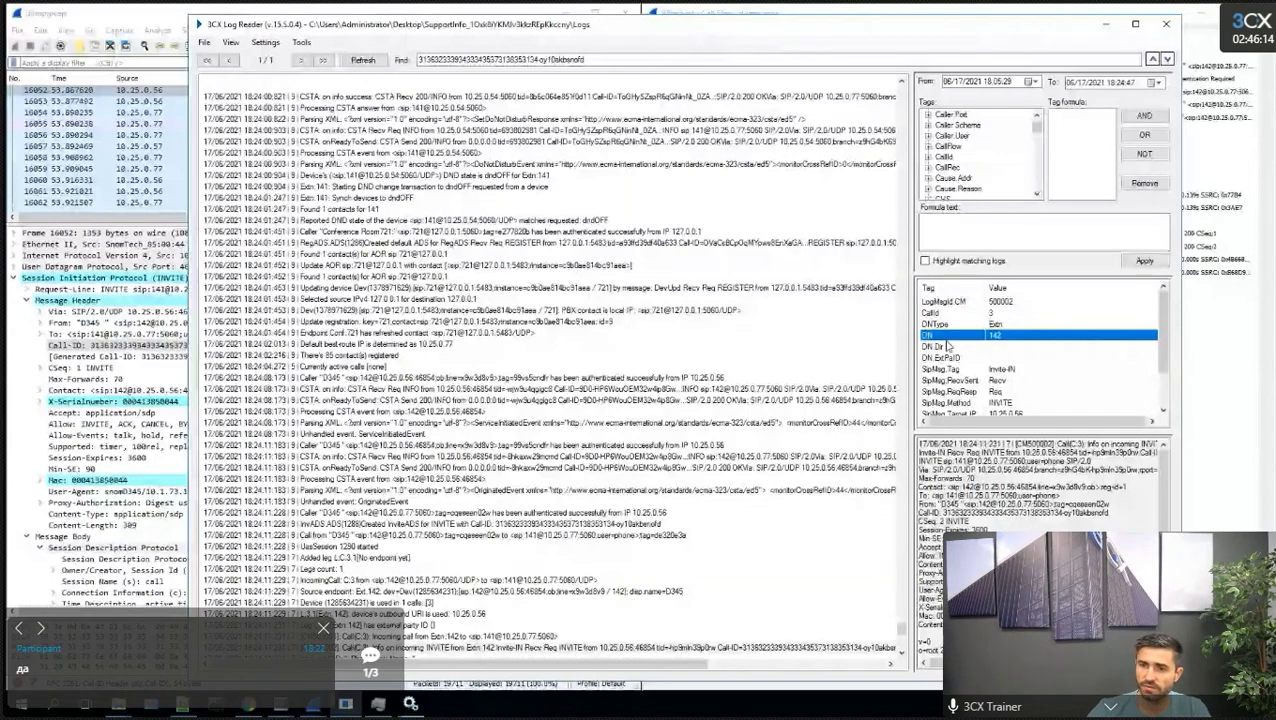
double_click(995, 313)
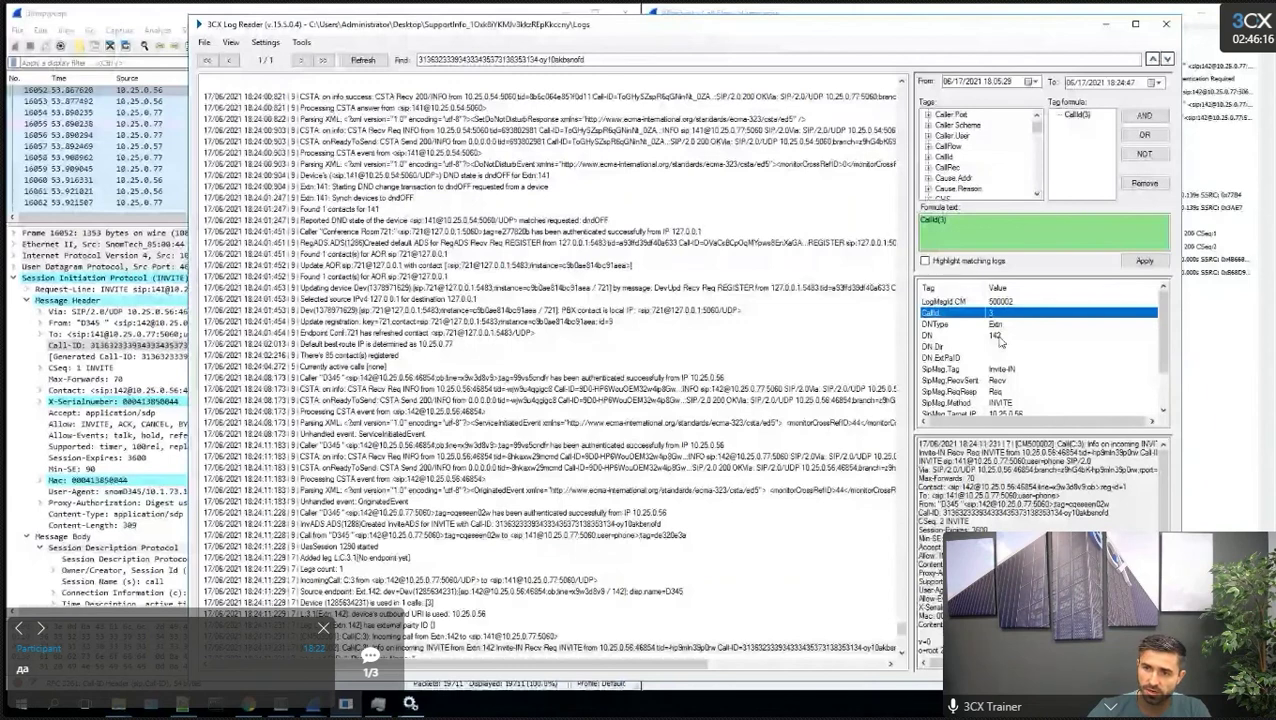
double_click(960, 223)
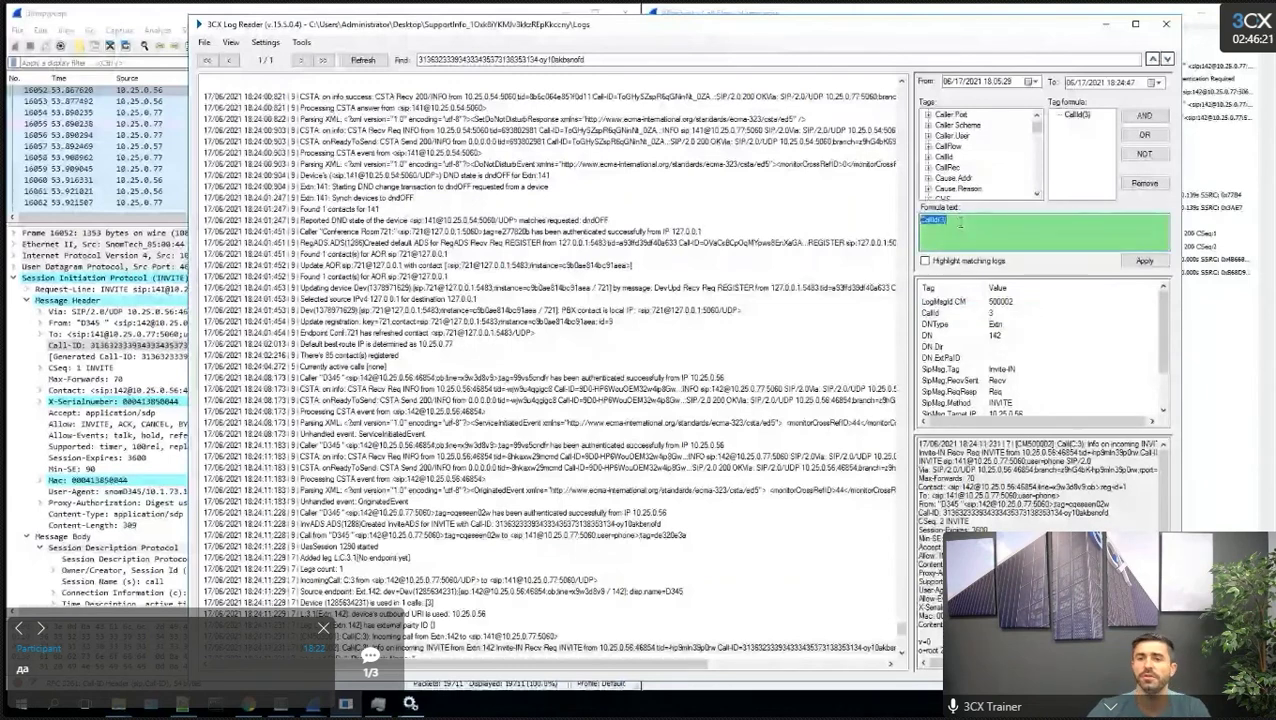
left_click(1144, 260)
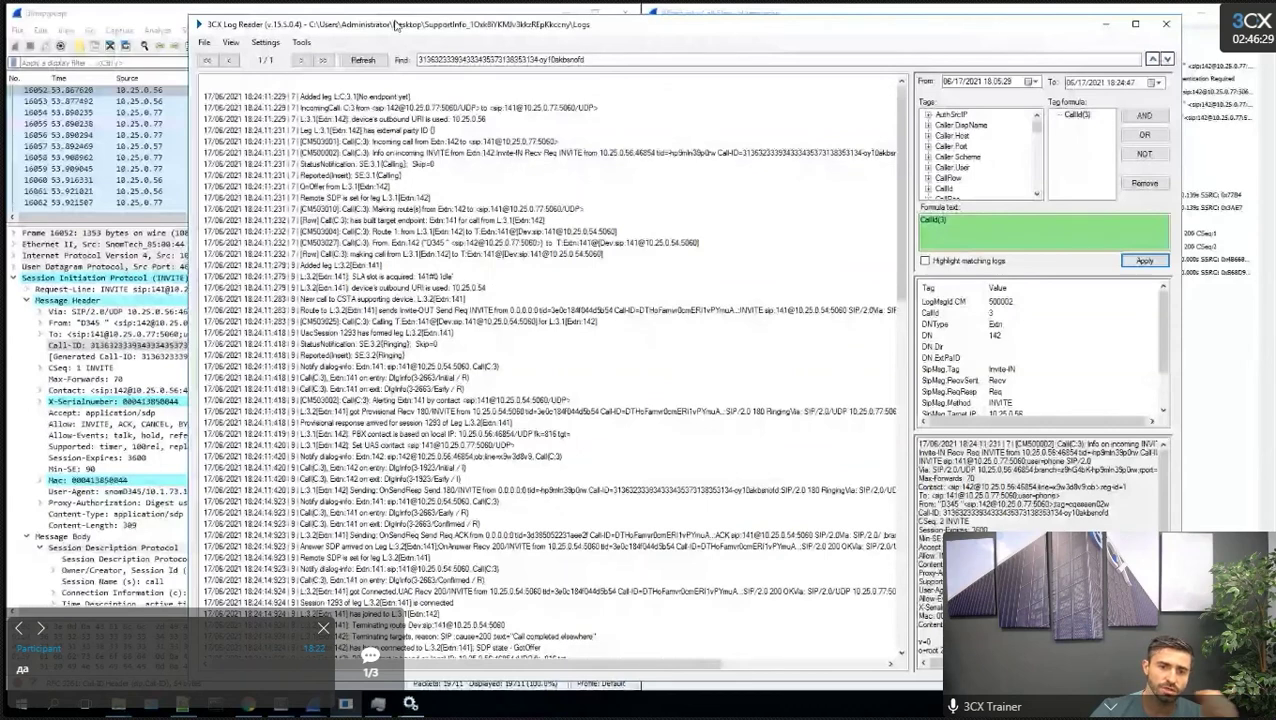
Review call 3's routing, recording and confirmed-dialog lines, then re-apply with matching-log highlighting on.
left_click(390, 242)
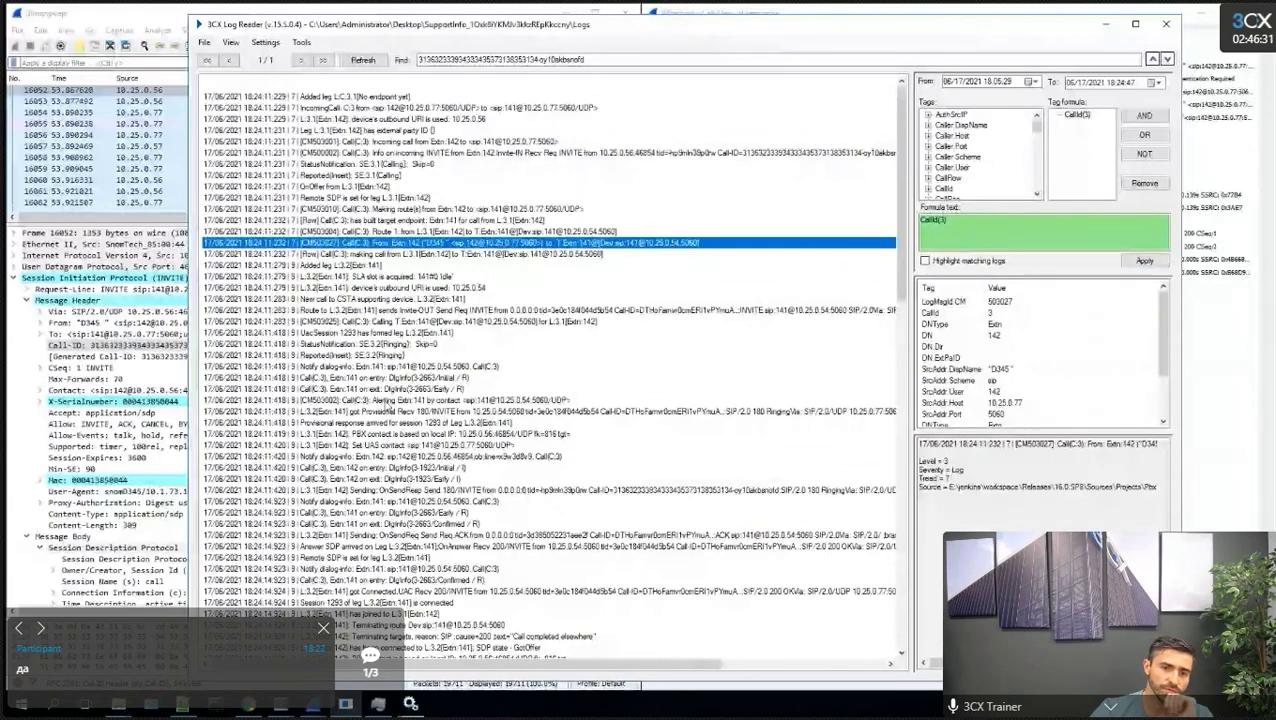
scroll(388, 403, "down", 10)
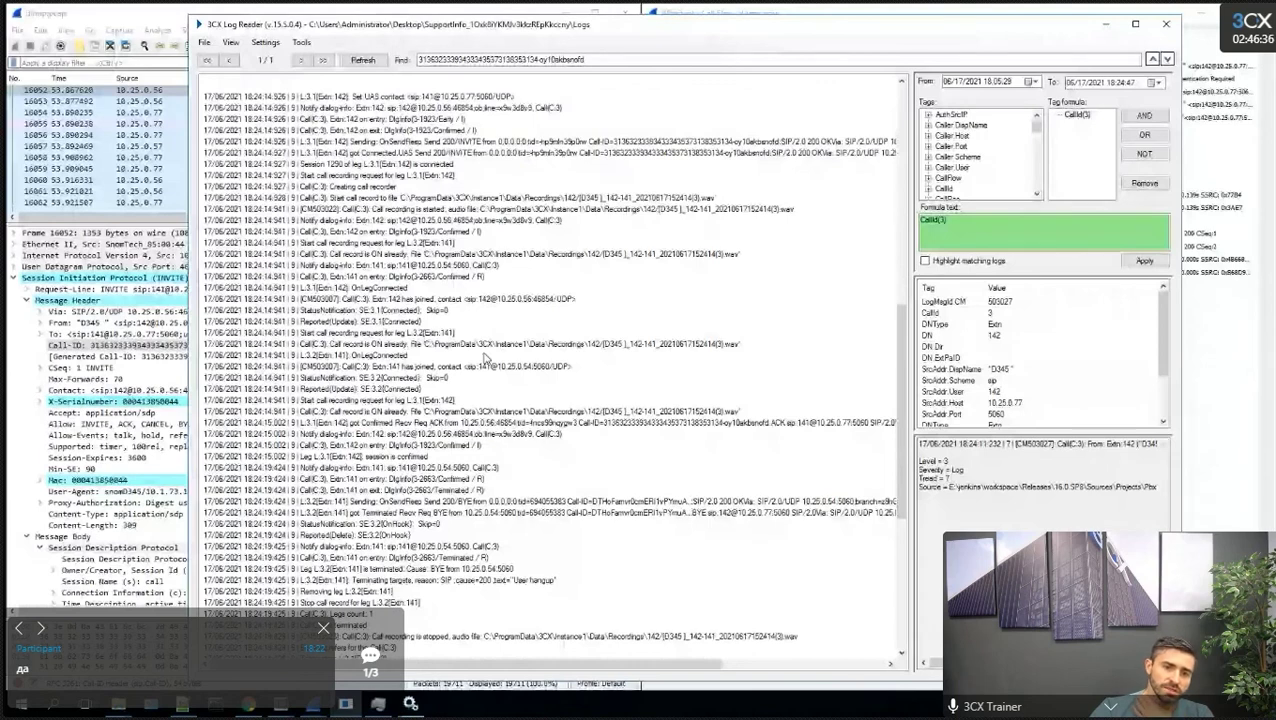
left_click(409, 344)
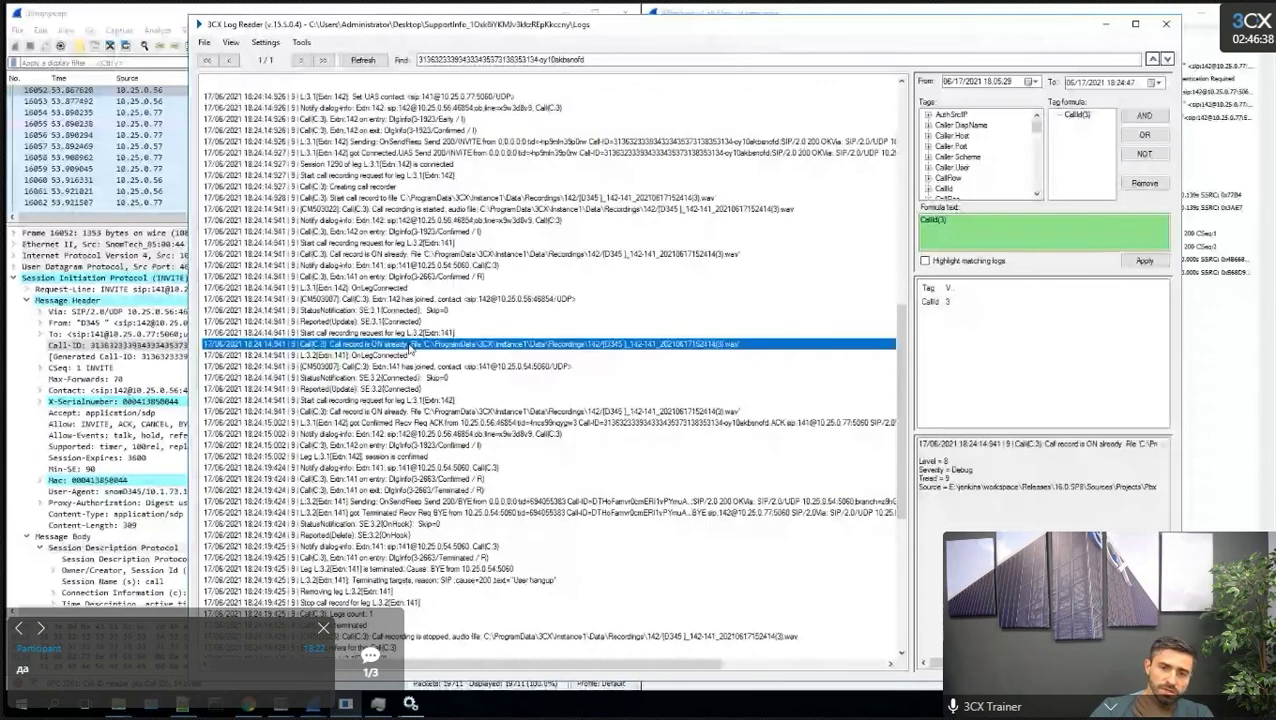
left_click(470, 444)
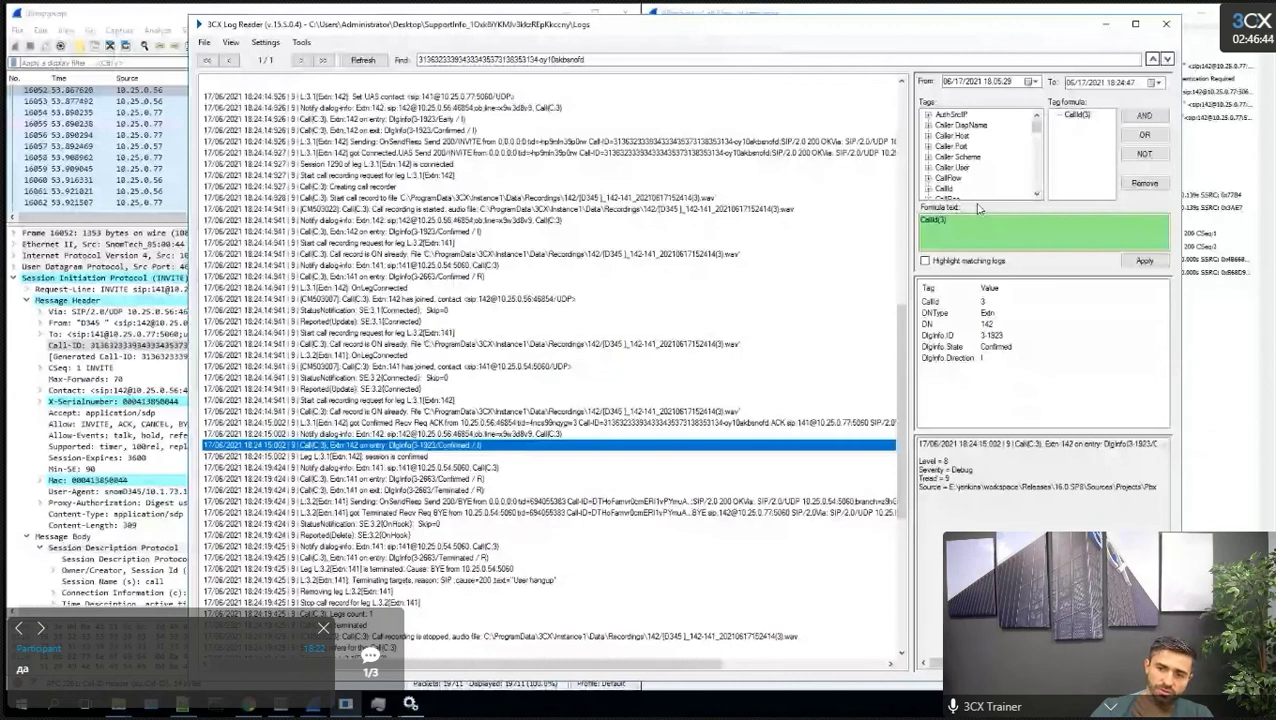
left_click(925, 260)
scroll(893, 498, "down", 10)
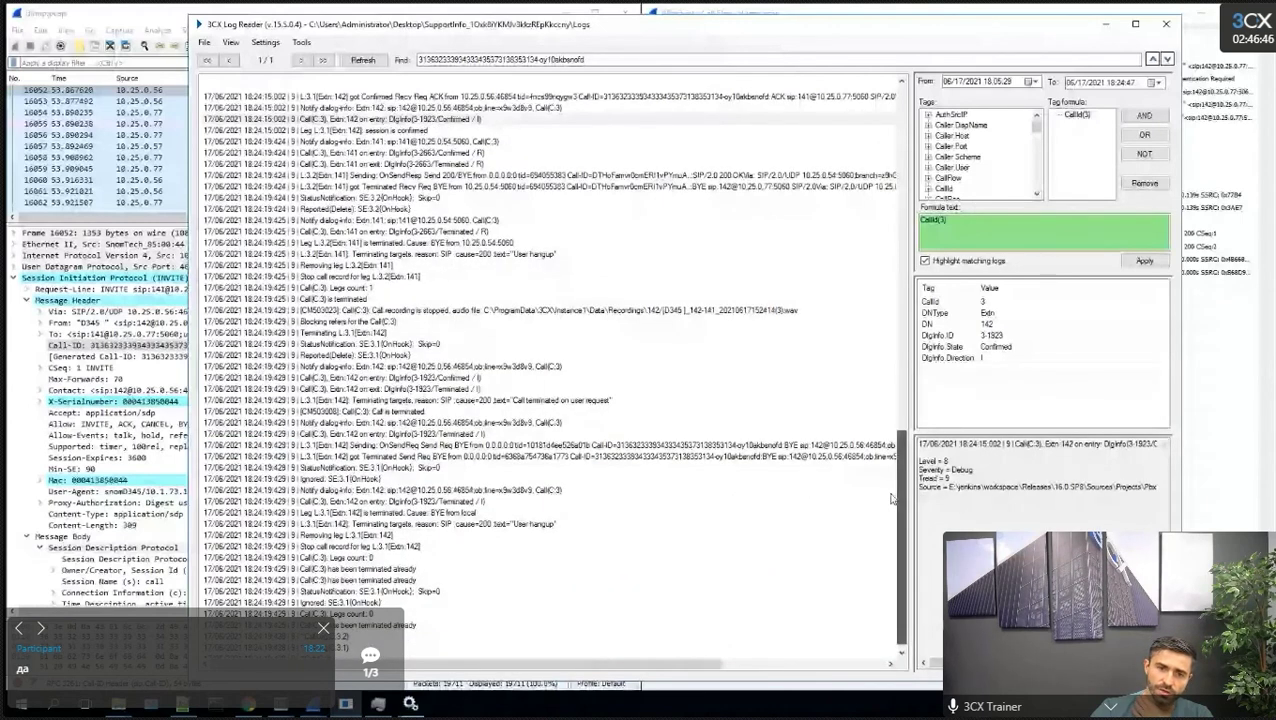
scroll(888, 571, "down", 1)
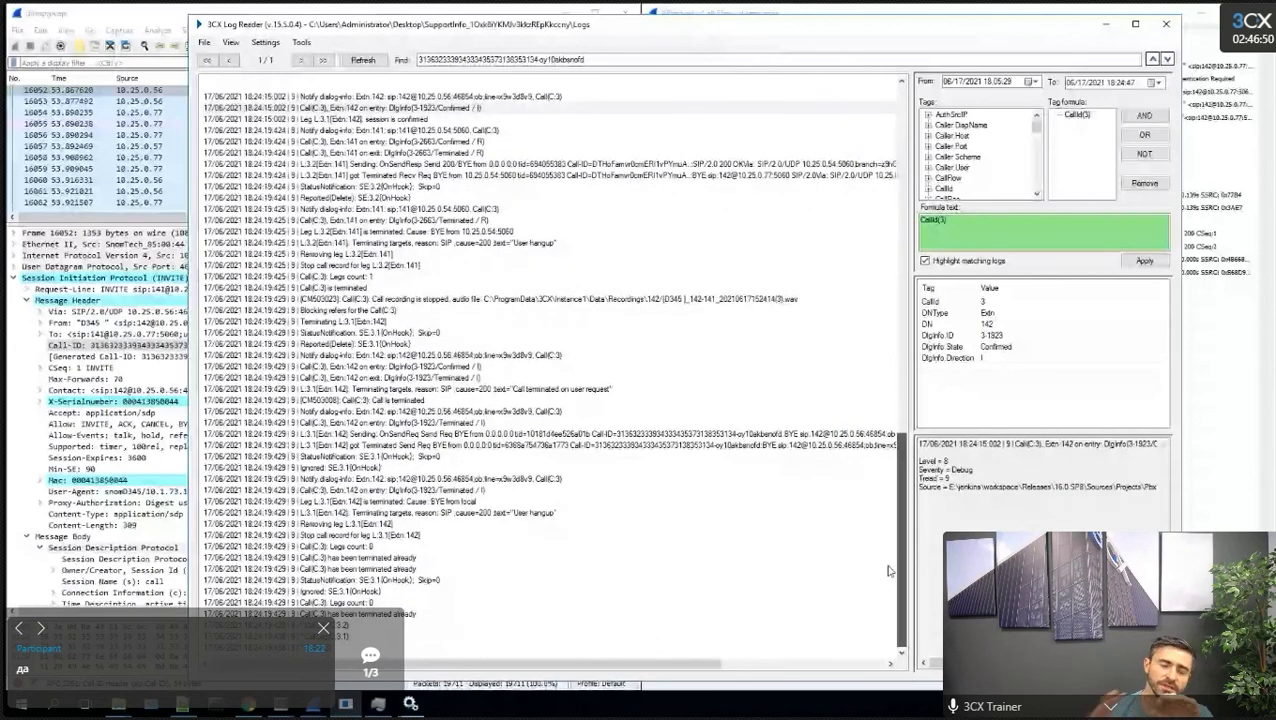
scroll(888, 571, "up", 15)
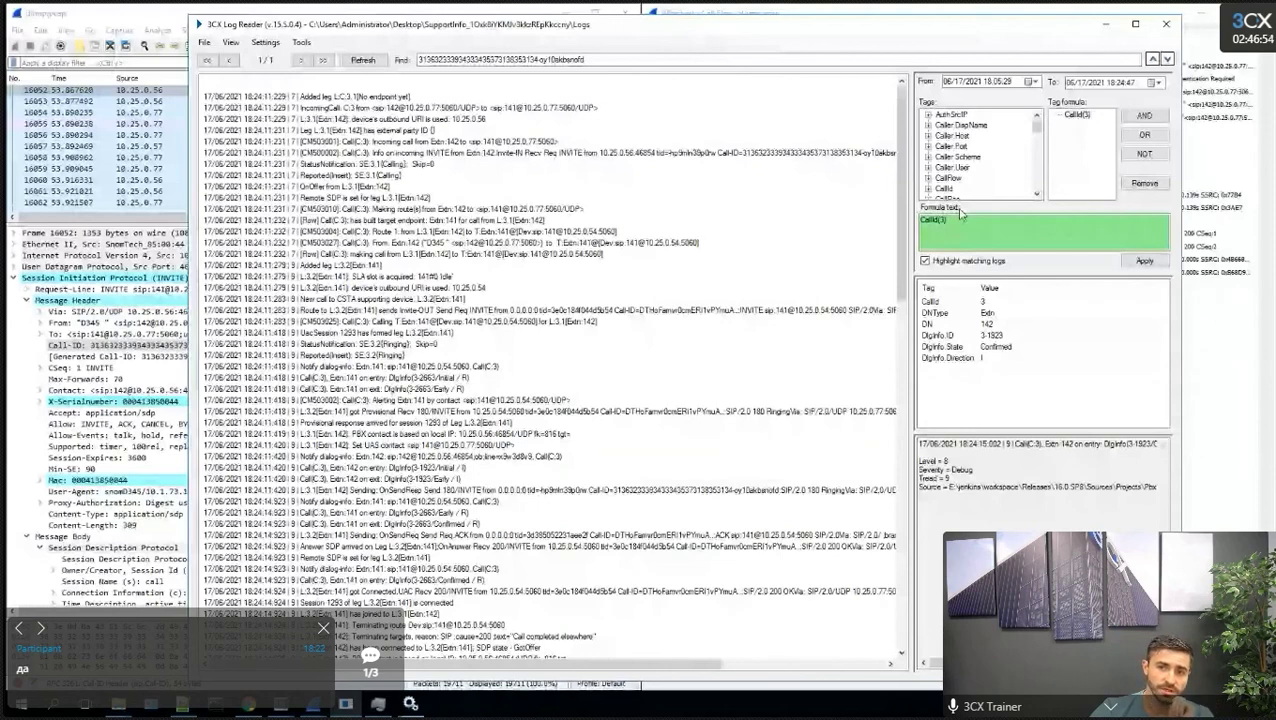
key("Return")
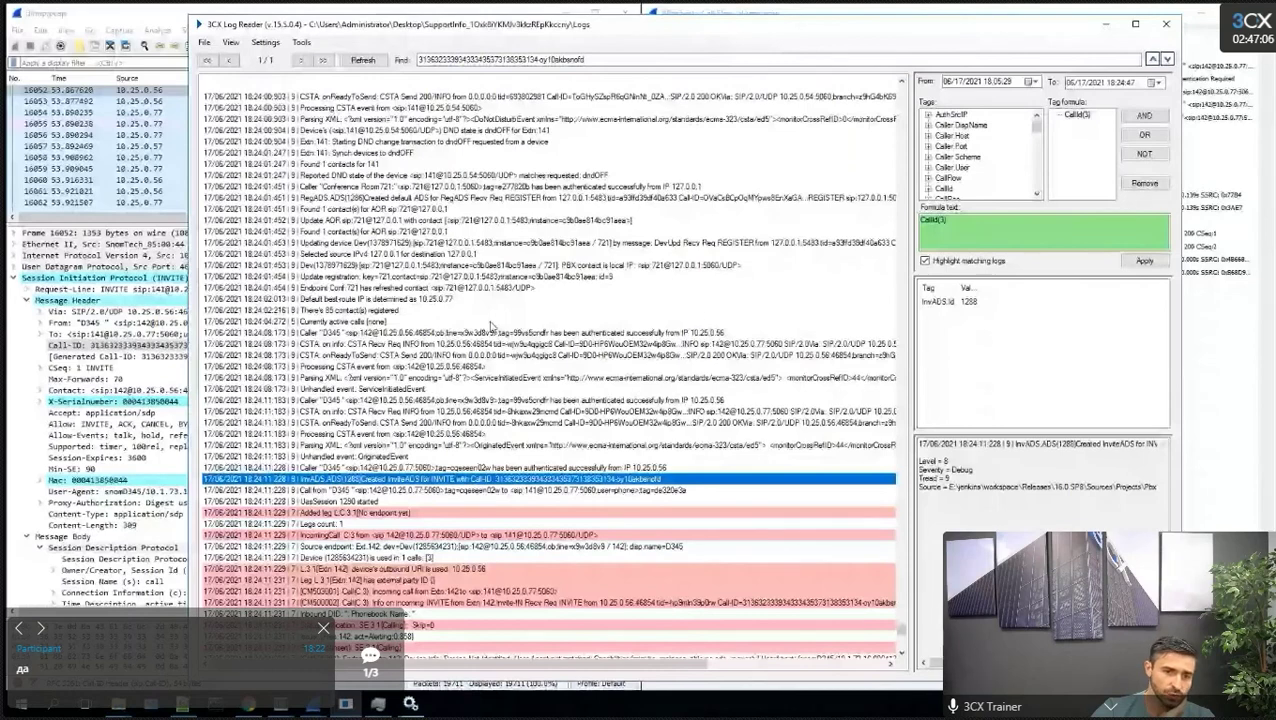
Inspect call 3's setup lines: added leg, inbound DID, INVITE from 142, target 141, Ext.141 busy check.
scroll(320, 349, "down", 5)
left_click(320, 345)
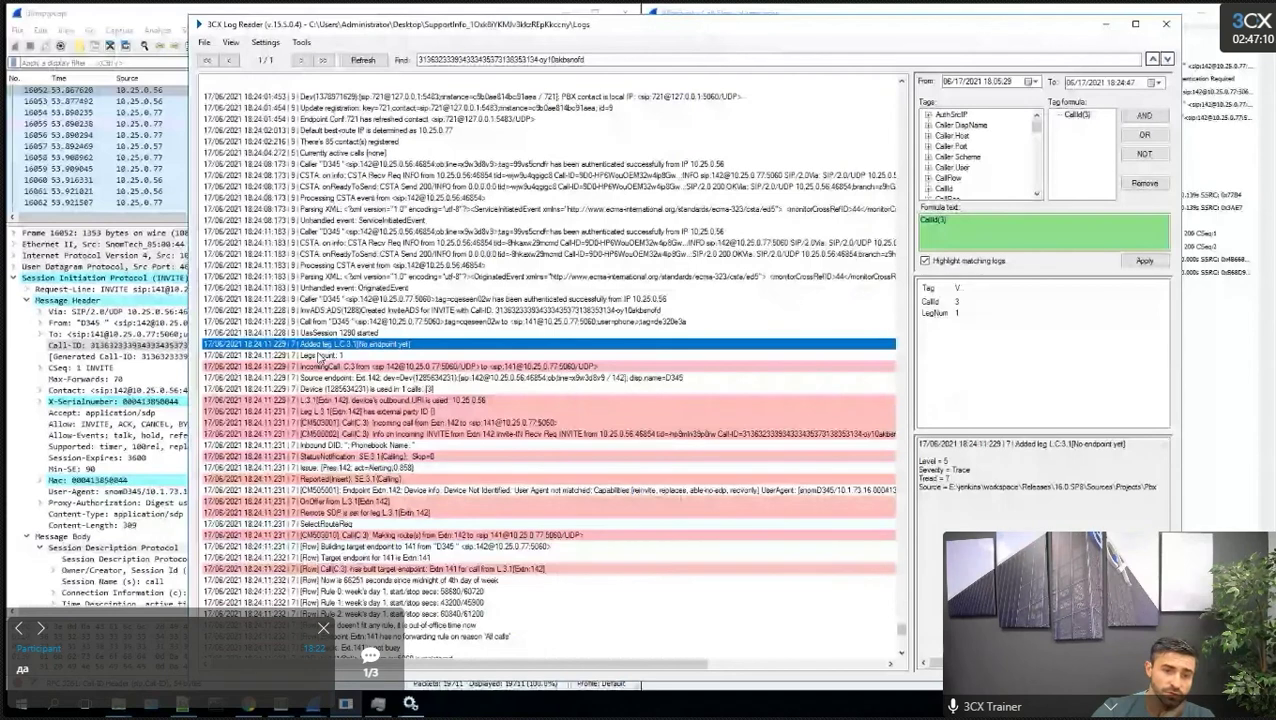
left_click(374, 445)
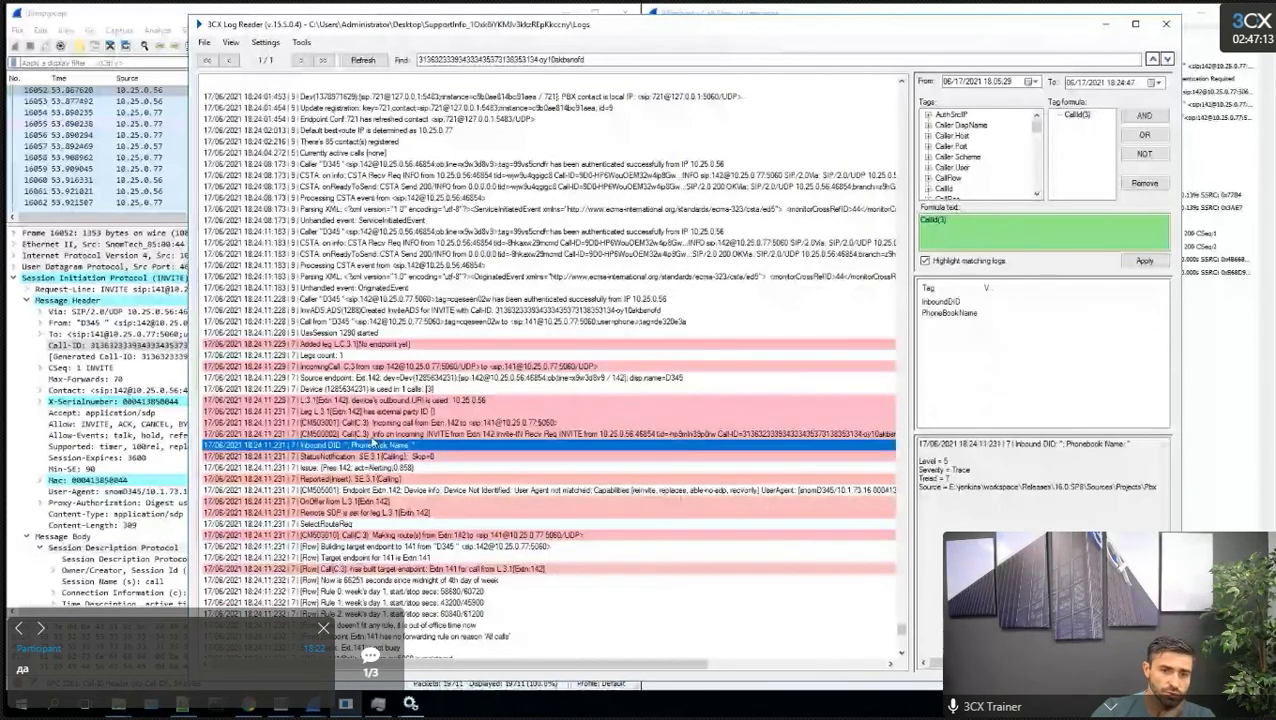
left_click(410, 367)
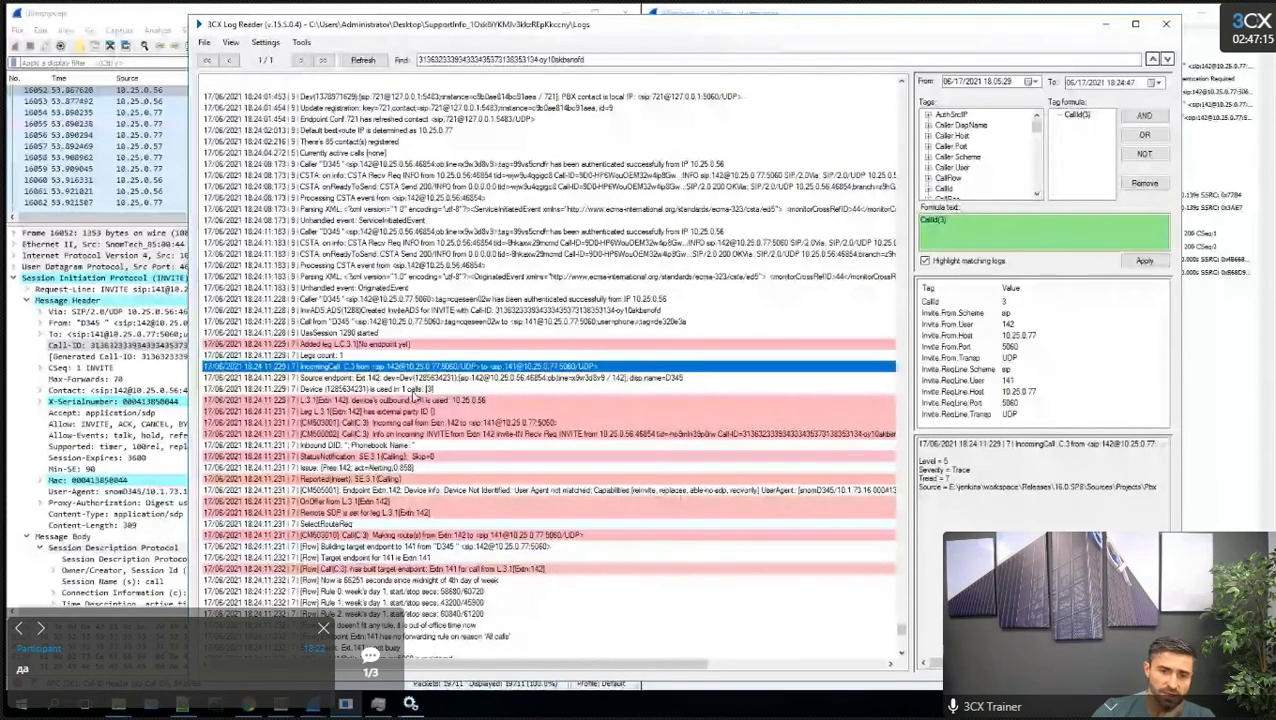
left_click(414, 399)
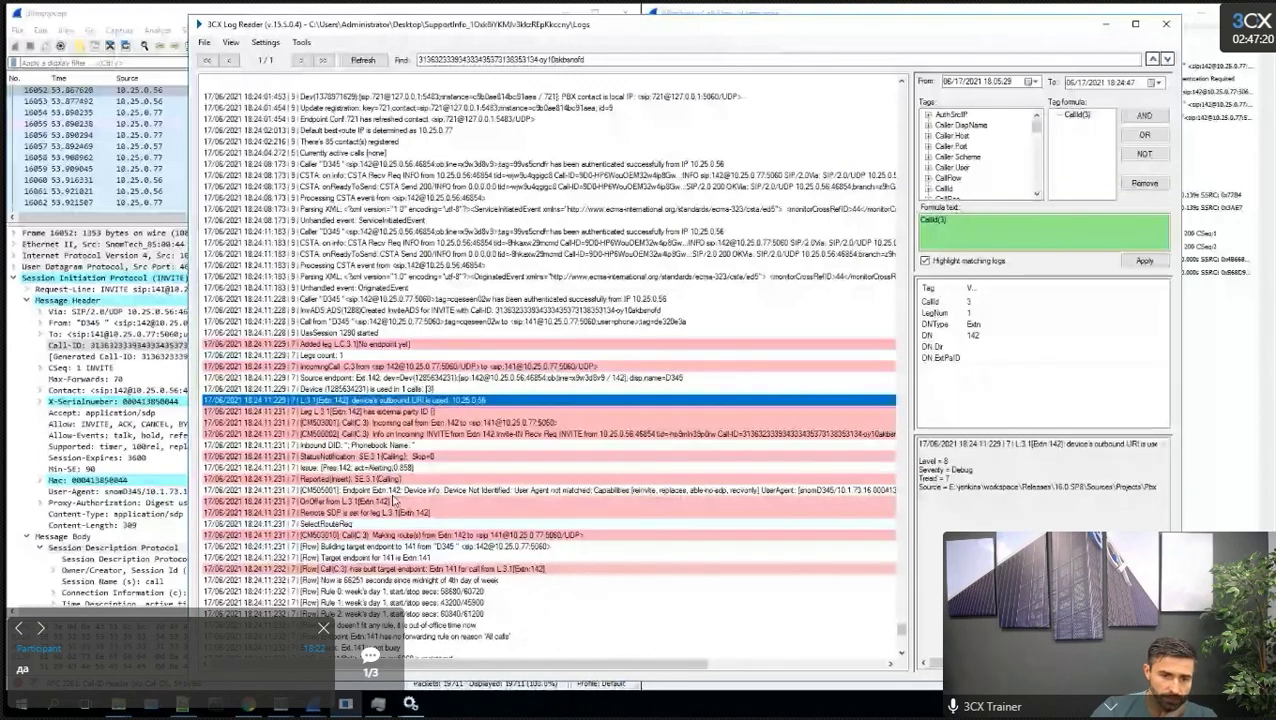
left_click(437, 547)
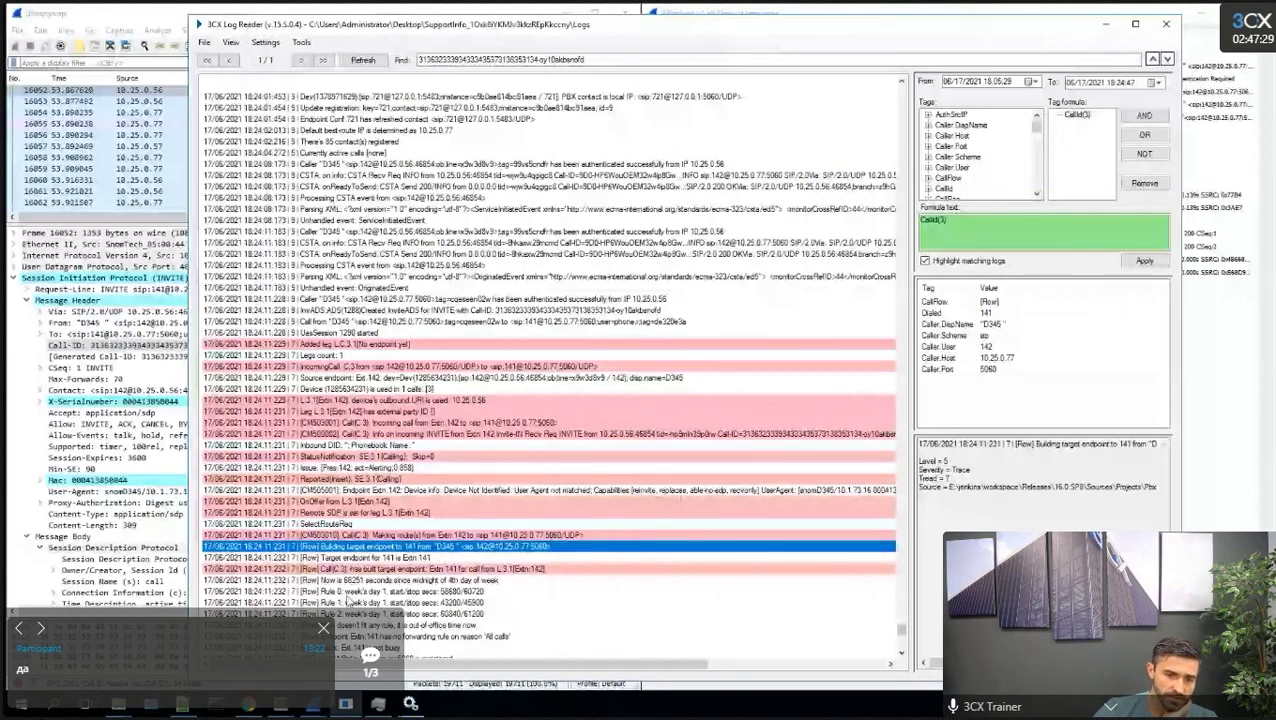
left_click(350, 603)
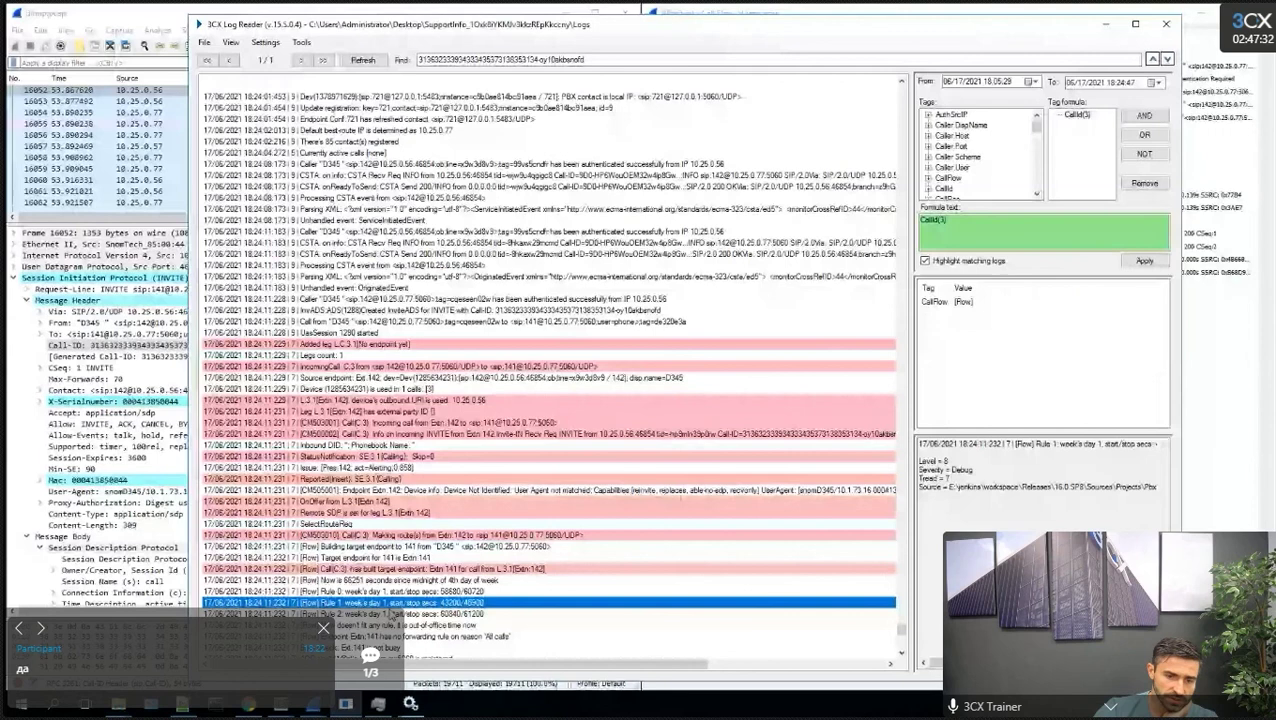
left_click(385, 648)
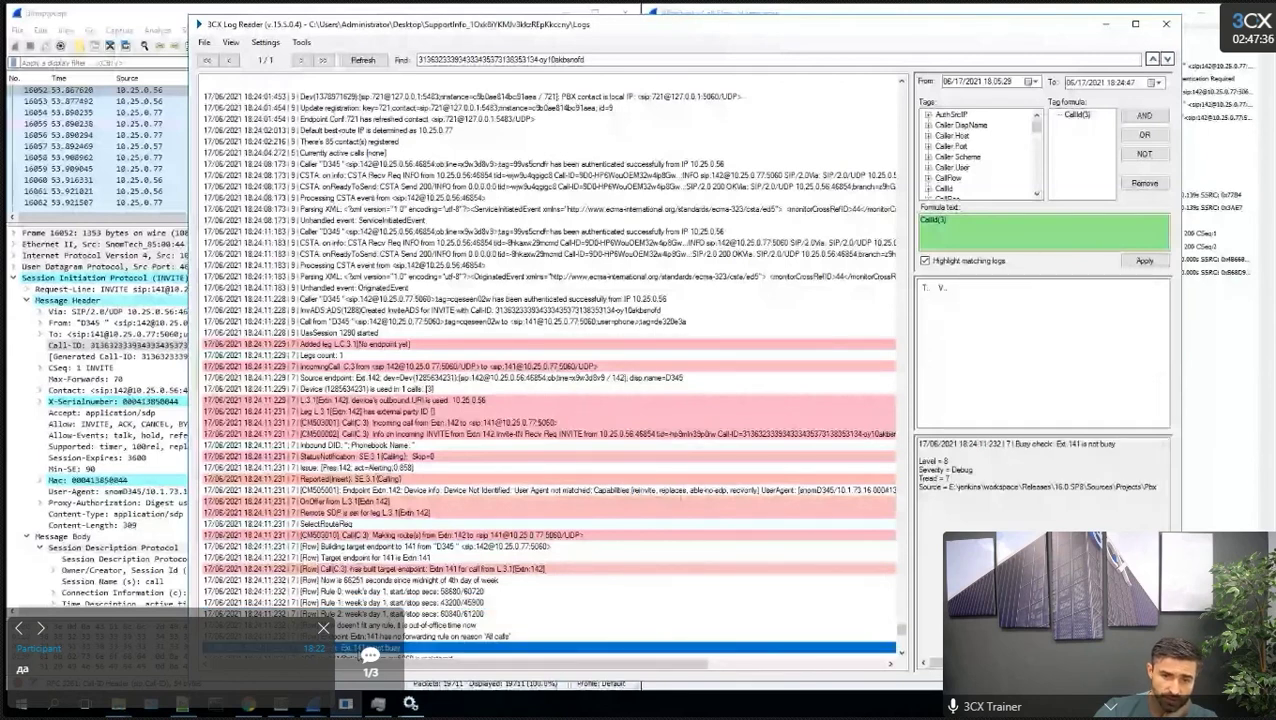
left_click(450, 432)
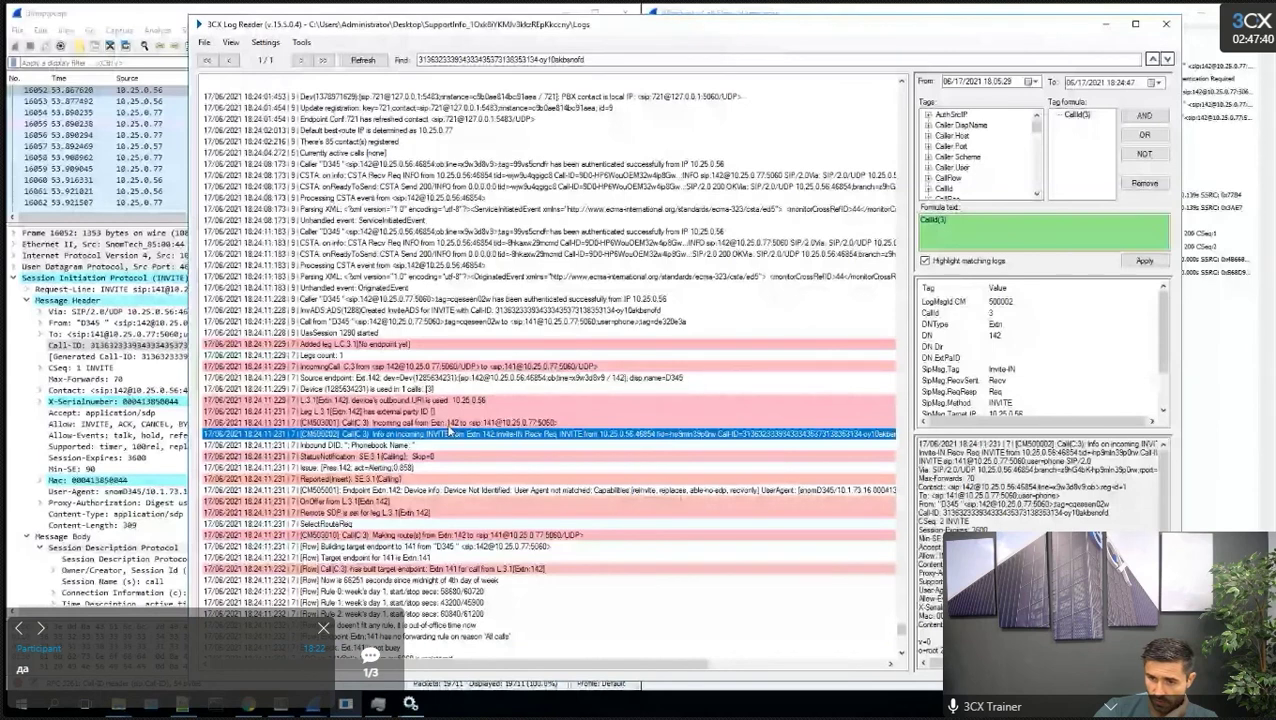
double_click(945, 495)
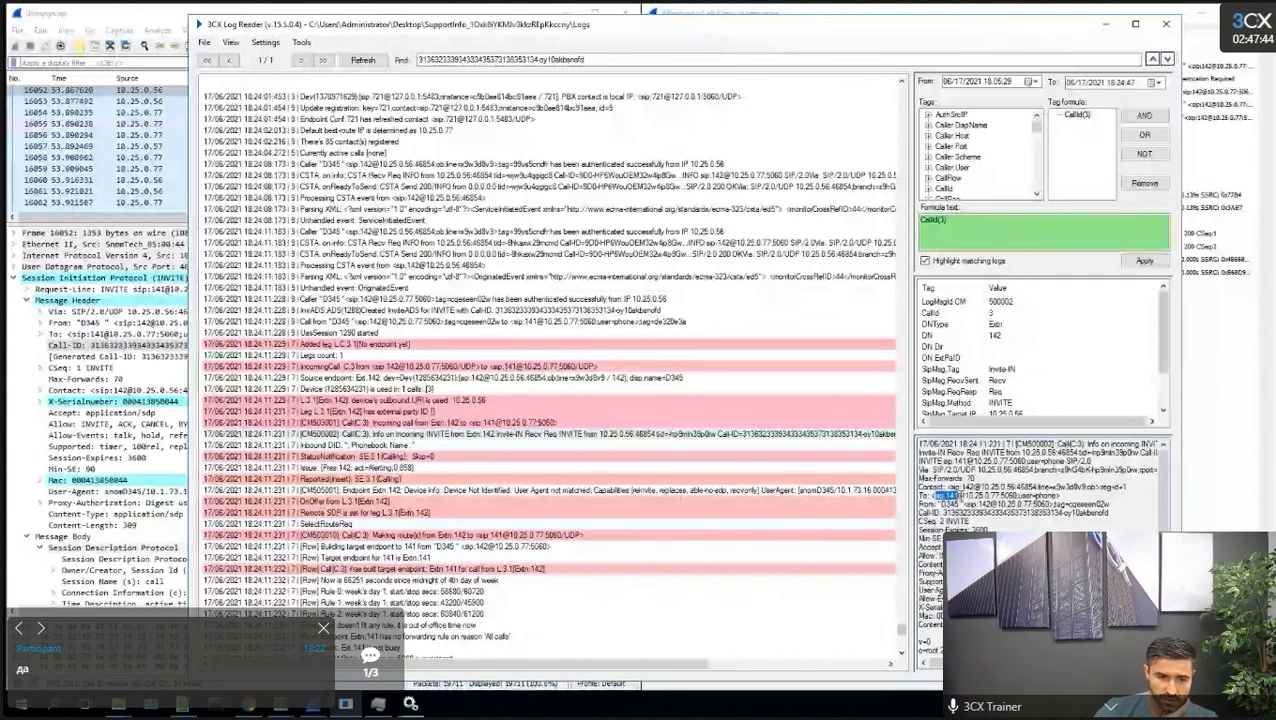
left_click(550, 647)
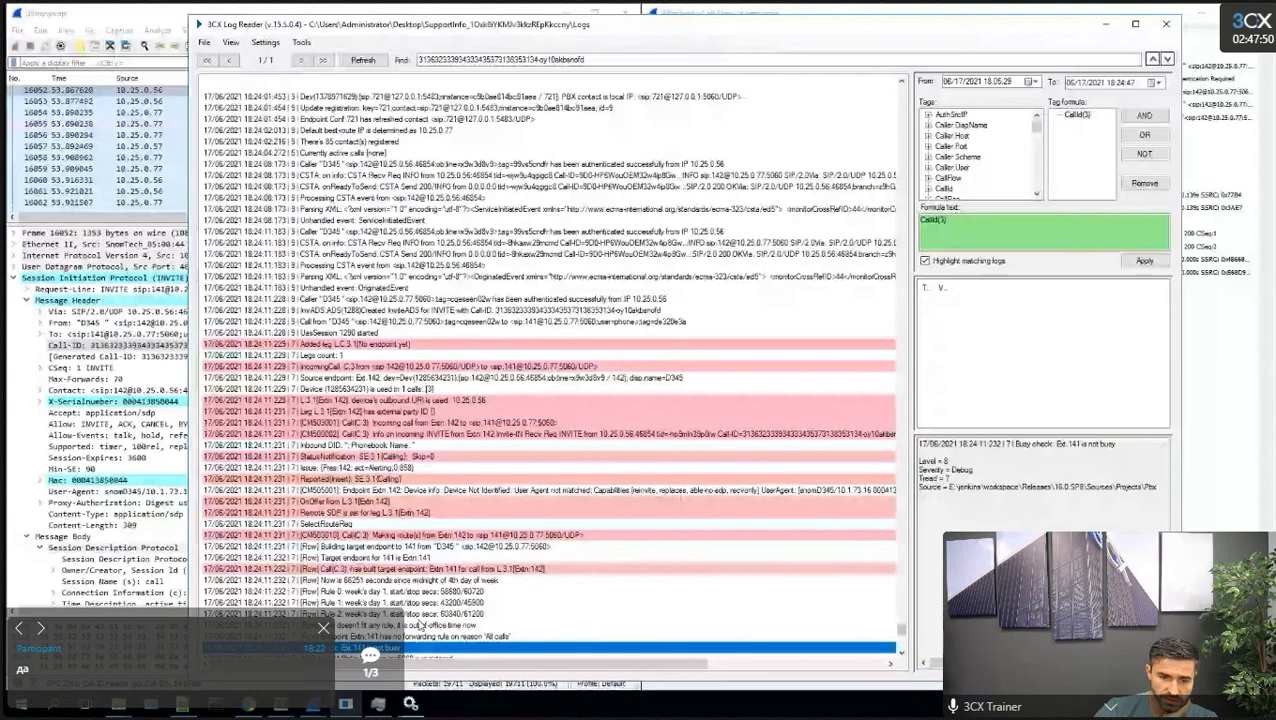
Follow call 3 through AOR registered, Route 1, Invite-OUT, Ringing and Alerting to Extn 141's 180 response.
key("Down")
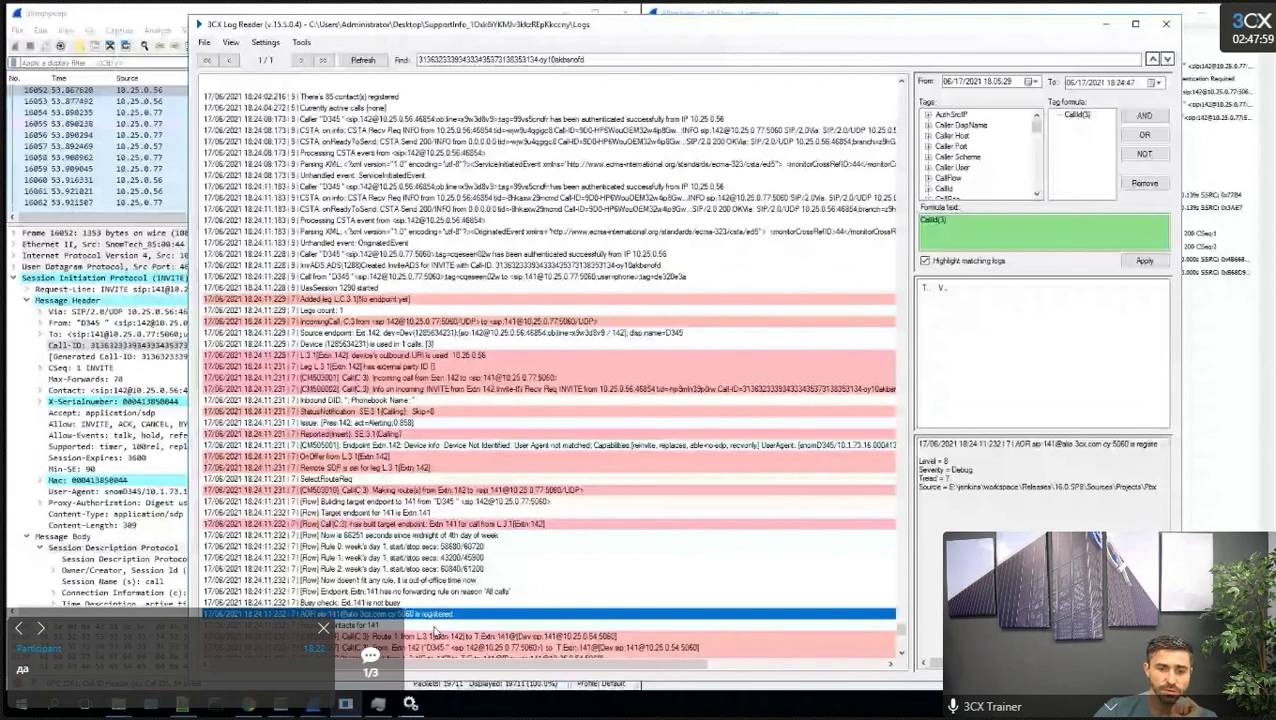
left_click(436, 635)
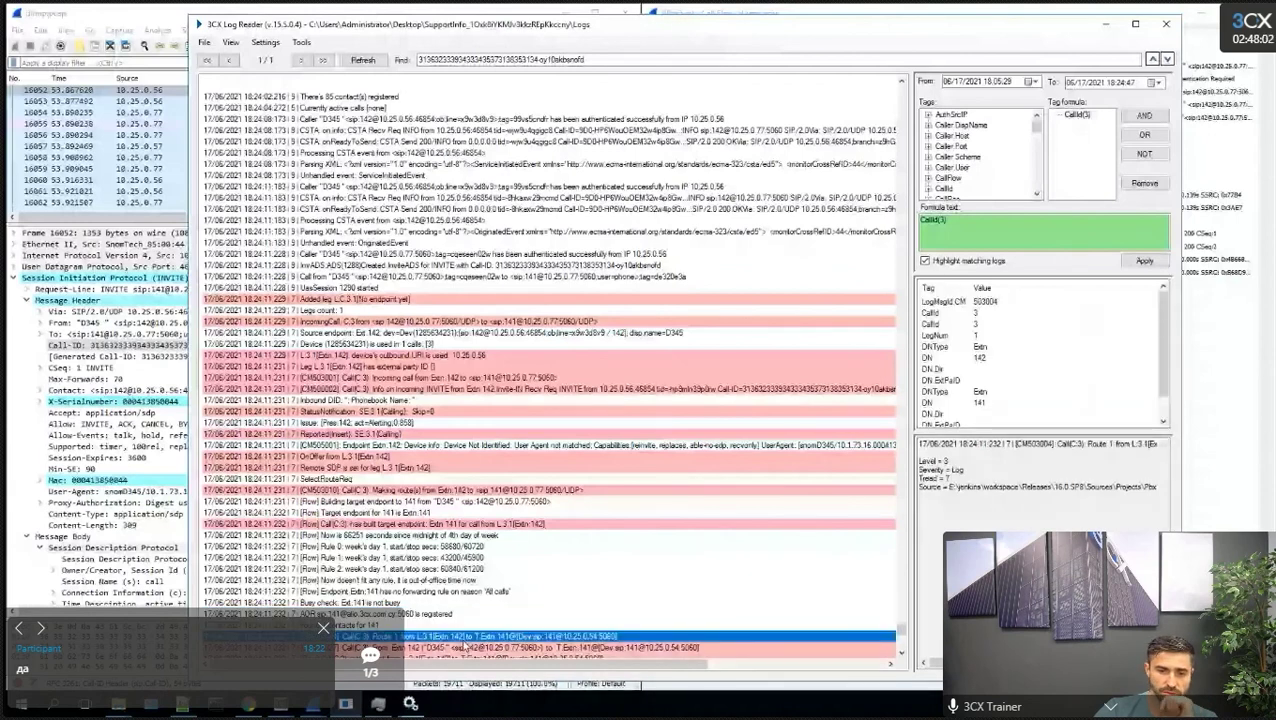
scroll(900, 650, "down", 3)
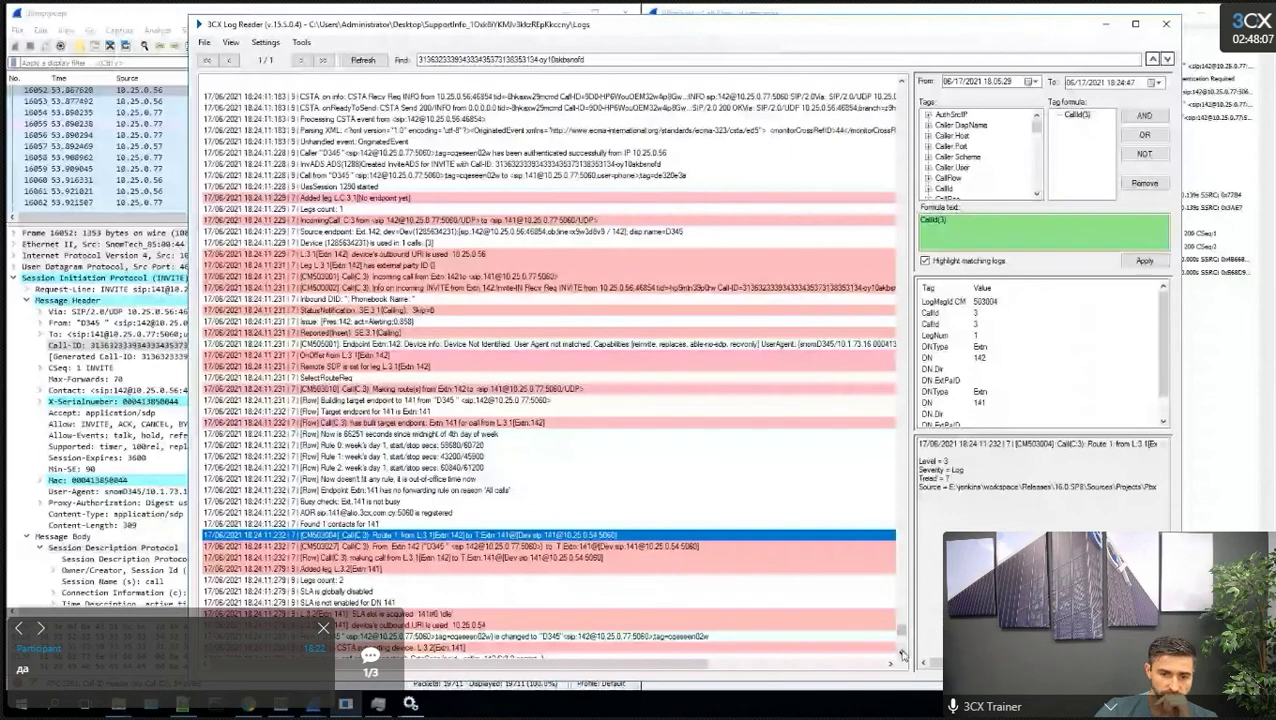
scroll(436, 620, "down", 2)
left_click(436, 614)
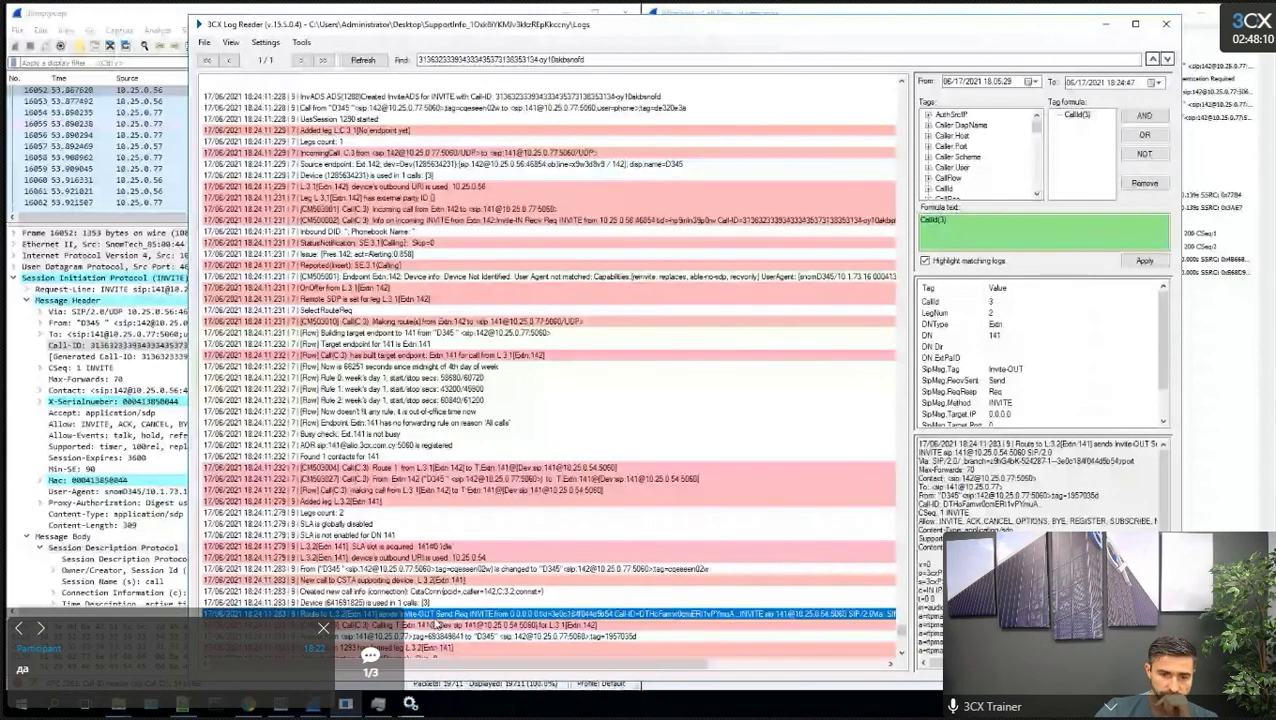
scroll(440, 622, "down", 1)
left_click(456, 615)
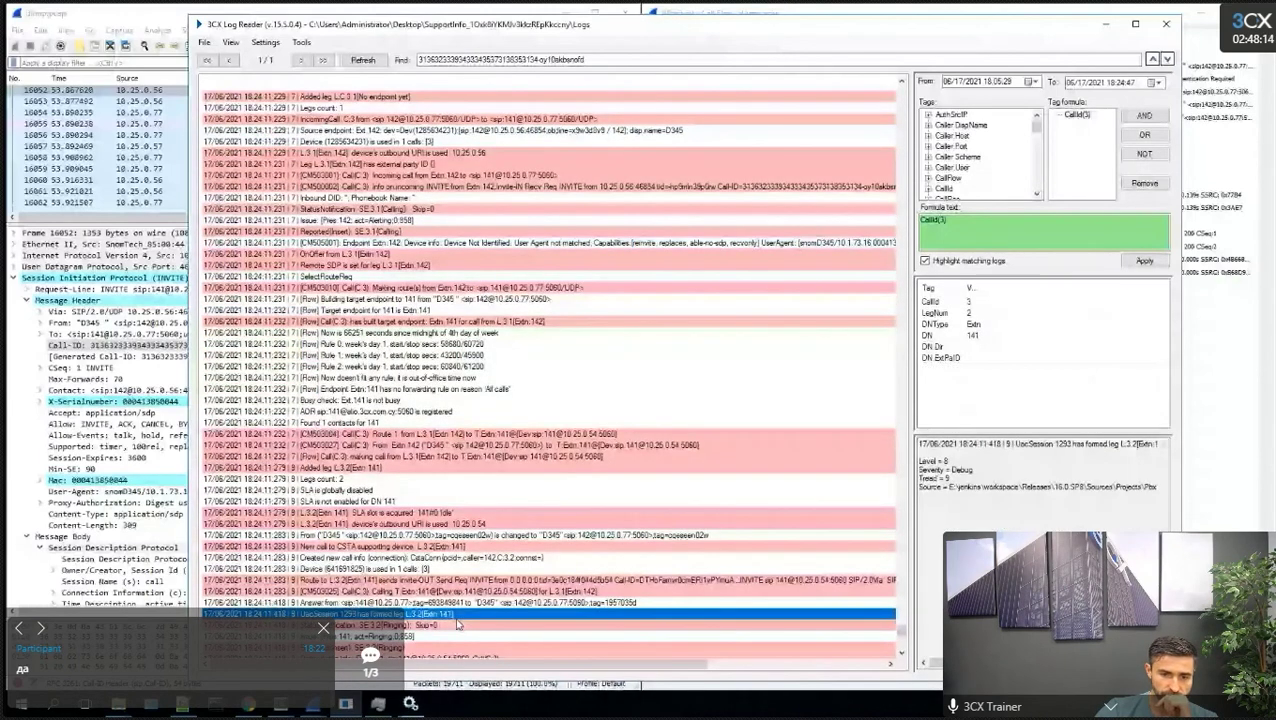
scroll(456, 622, "down", 1)
left_click(465, 614)
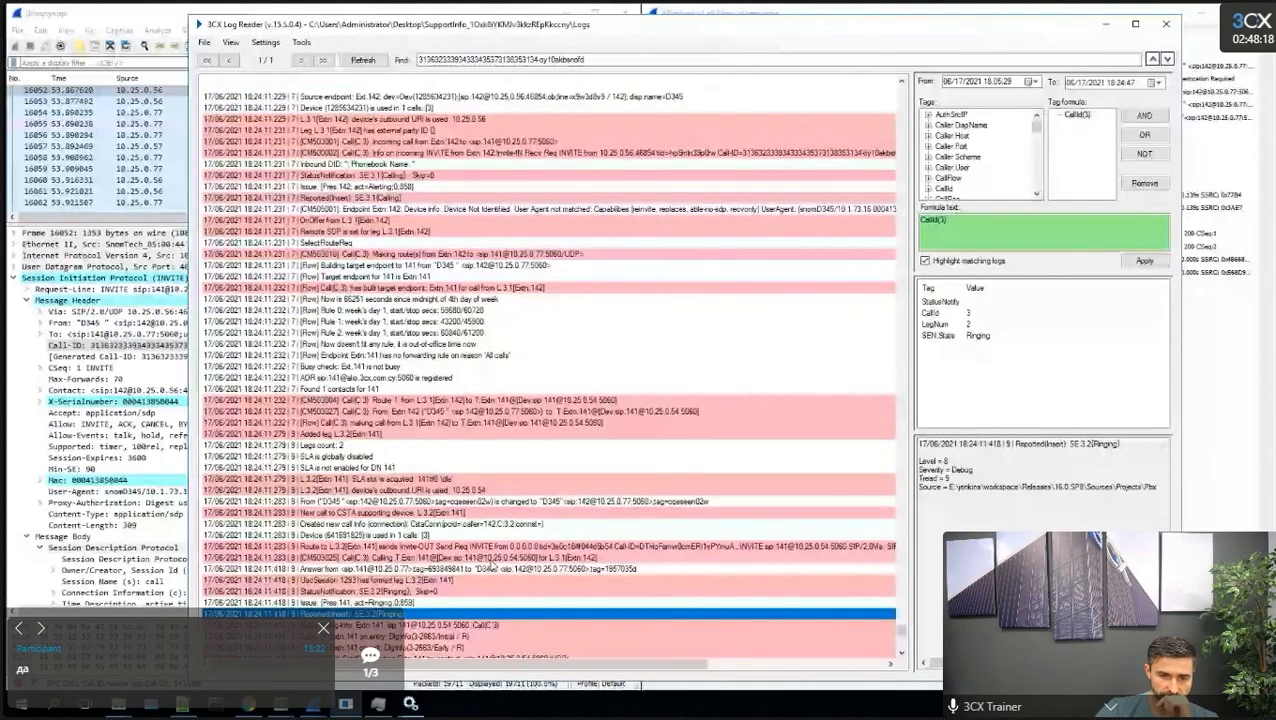
scroll(491, 567, "down", 2)
left_click(500, 591)
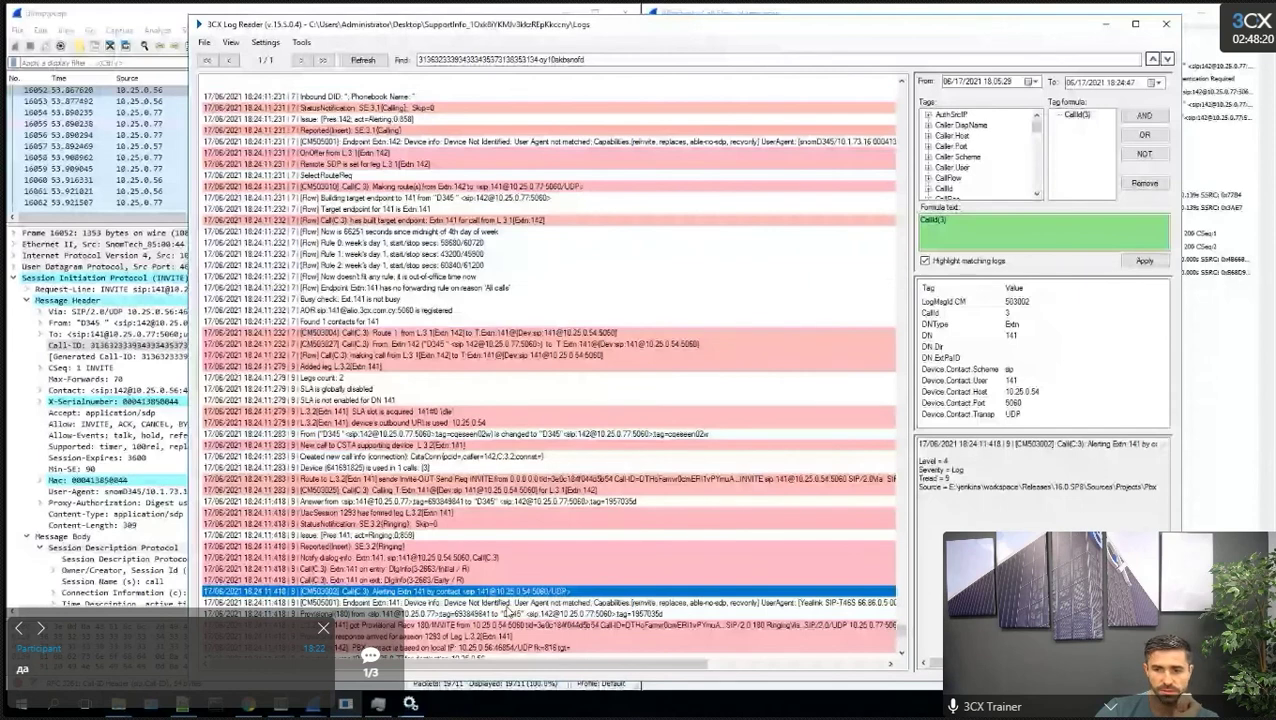
scroll(508, 612, "down", 2)
left_click(630, 558)
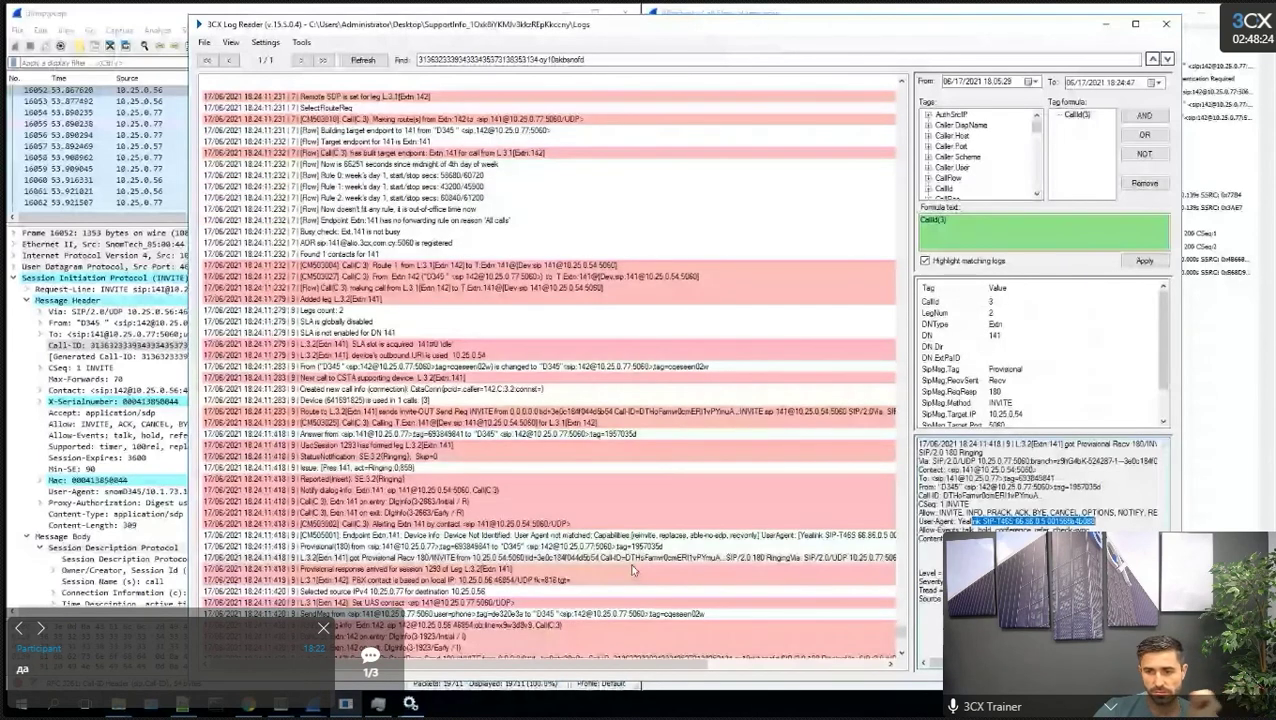
left_click(497, 558)
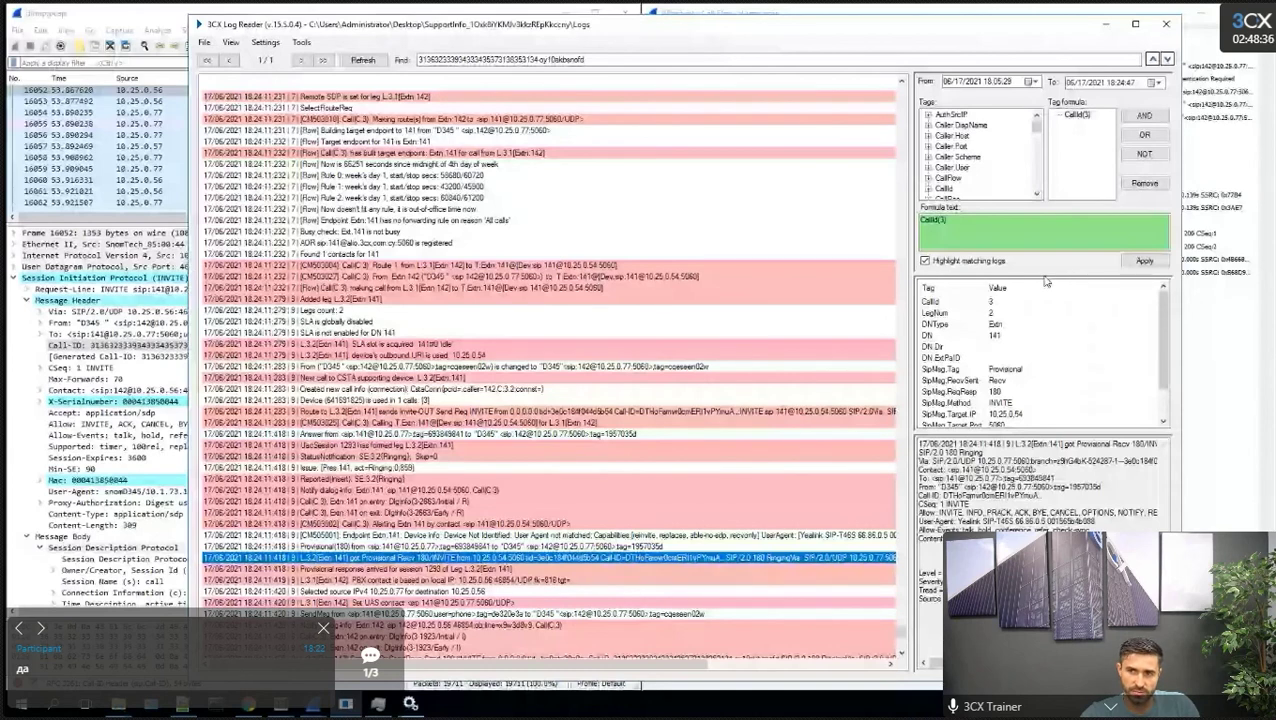
Replace CallId(3) with the tag formula DN(141) And SipMsg.Method(REGISTER) and apply it.
left_click_drag(1045, 283, 1045, 368)
left_click_drag(1036, 120, 1041, 278)
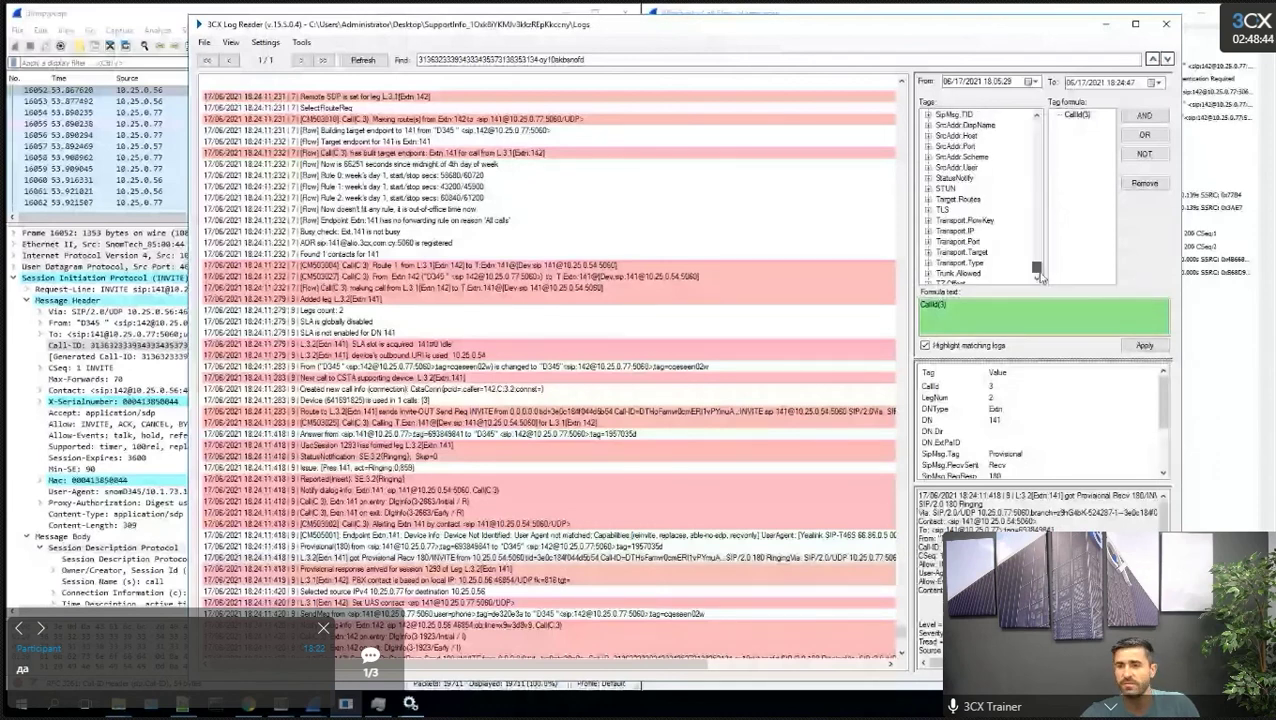
scroll(929, 175, "up", 4)
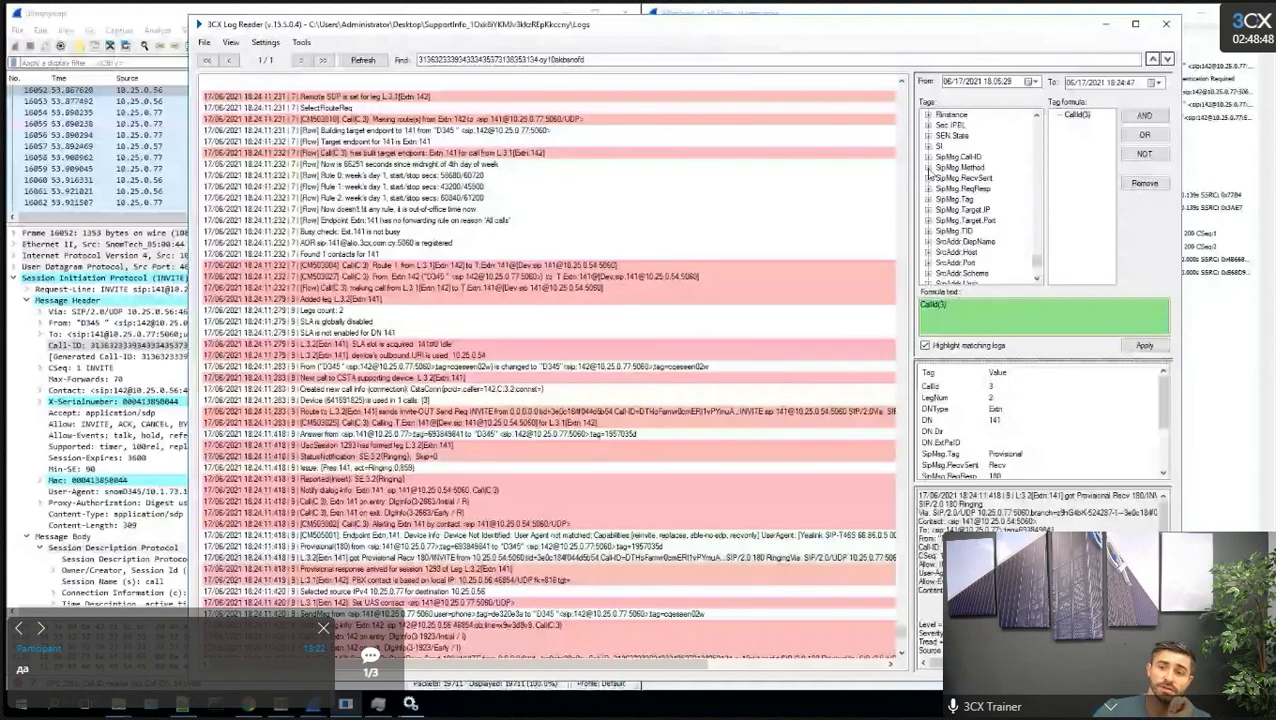
left_click(928, 168)
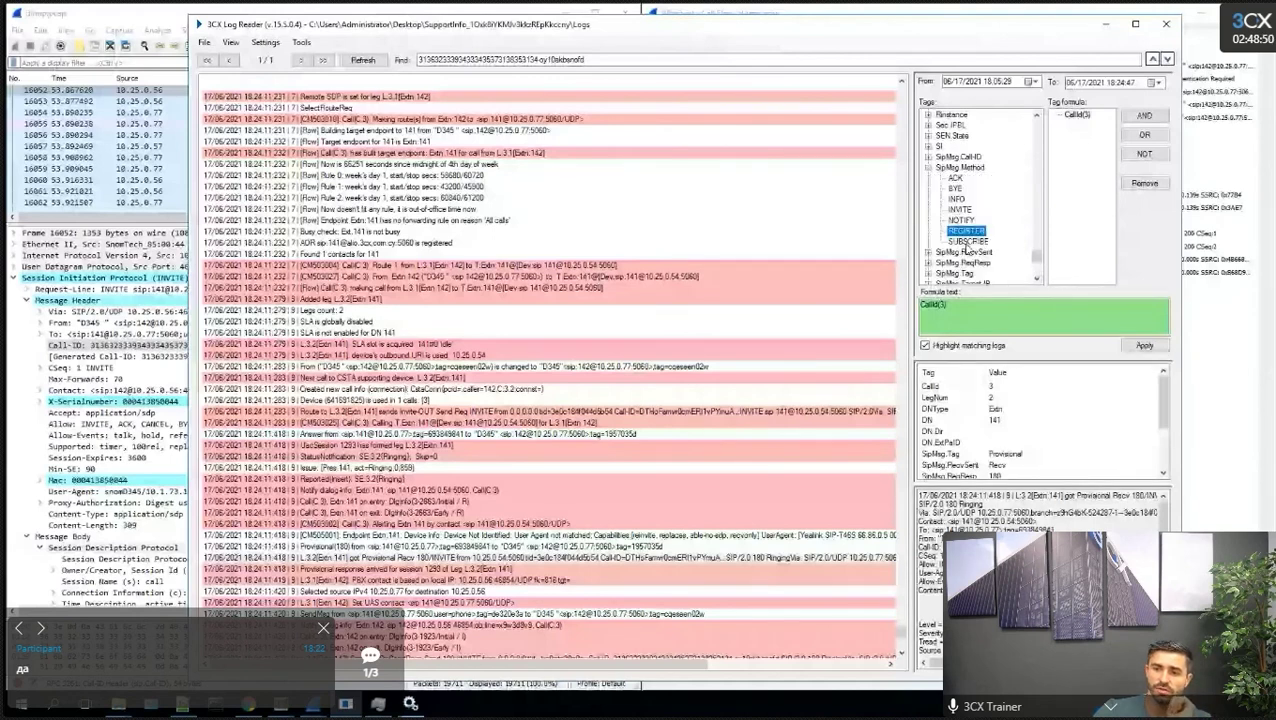
double_click(960, 420)
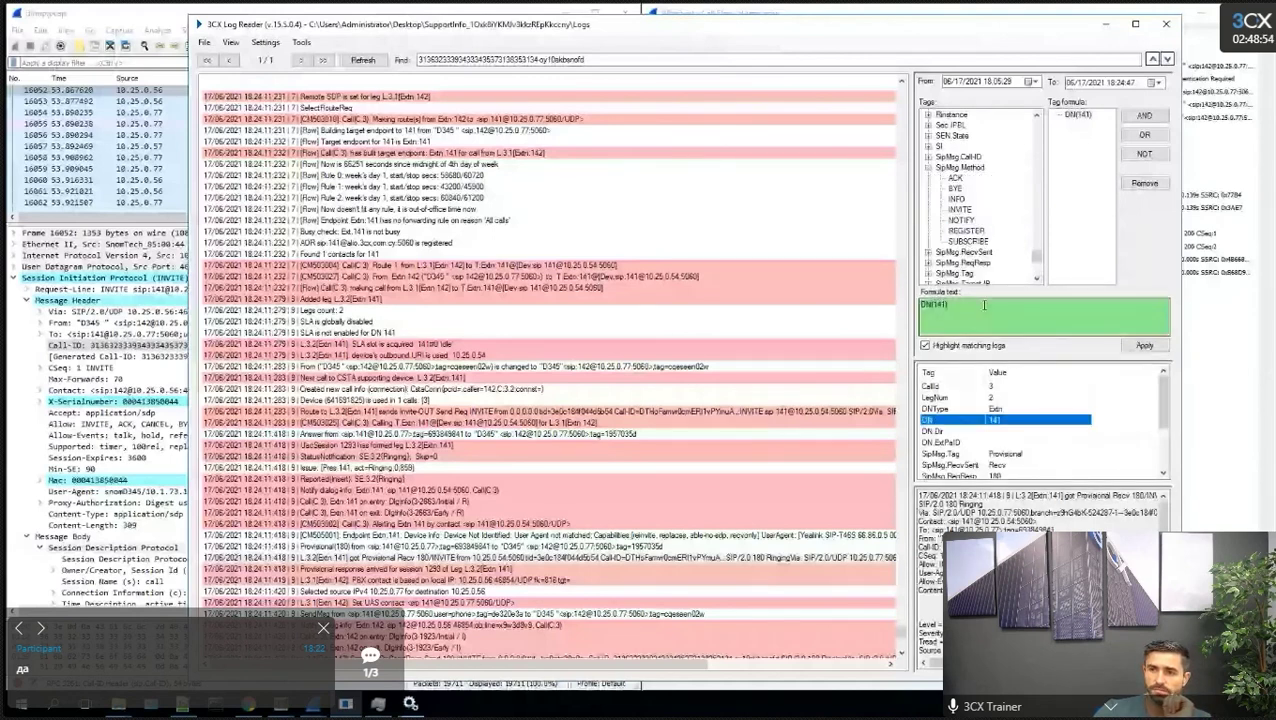
double_click(966, 230)
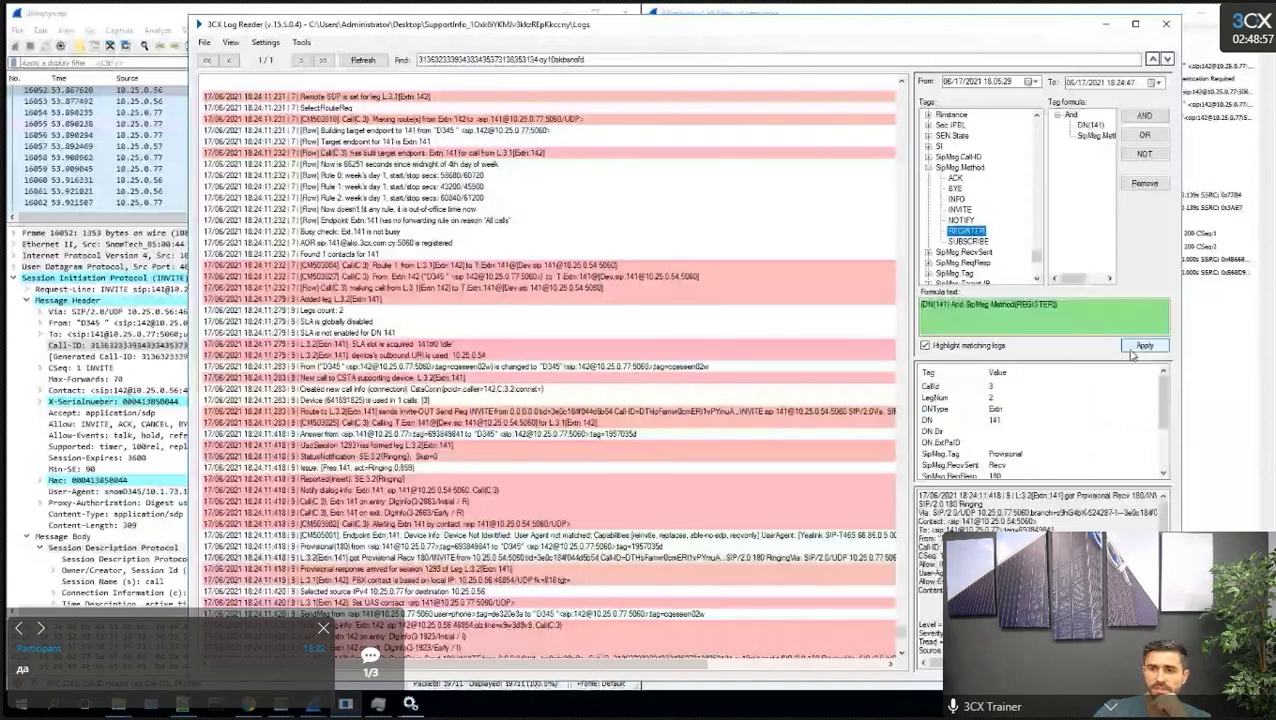
left_click(1140, 346)
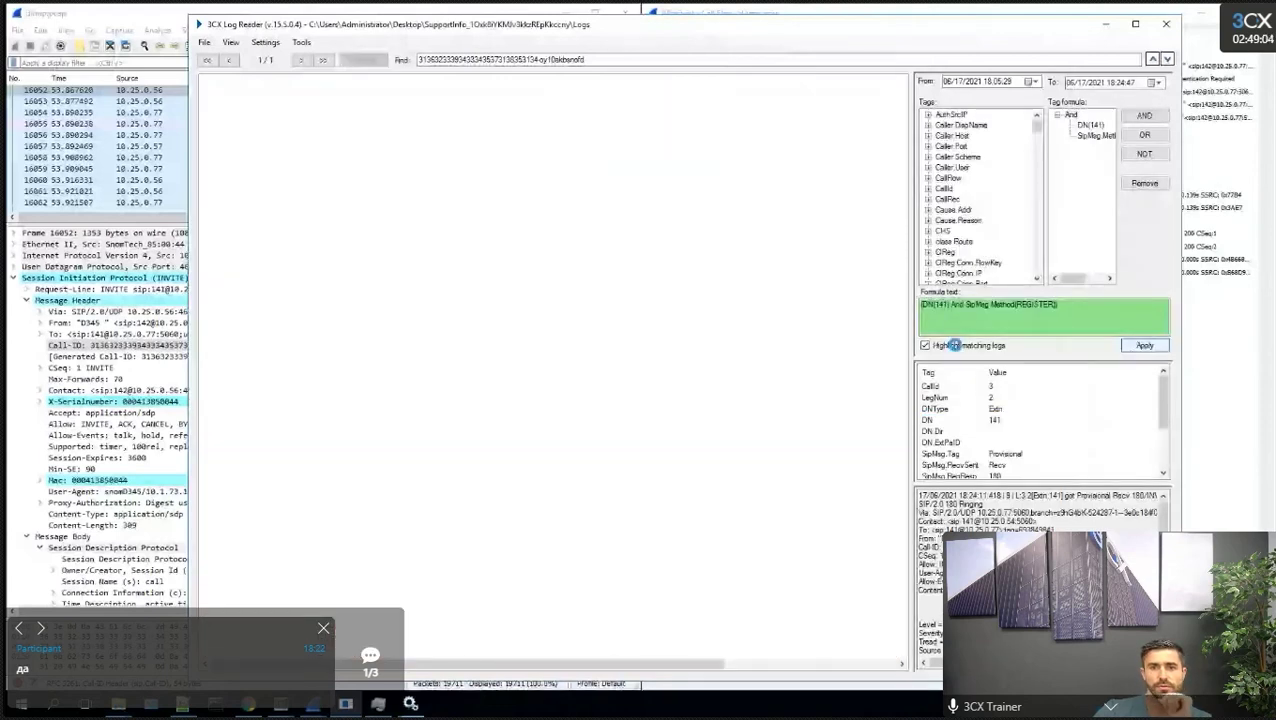
Step through extension 141's REGISTER and RegADS entries from 10.25.0.54, then jump to the latest one.
left_click(995, 316)
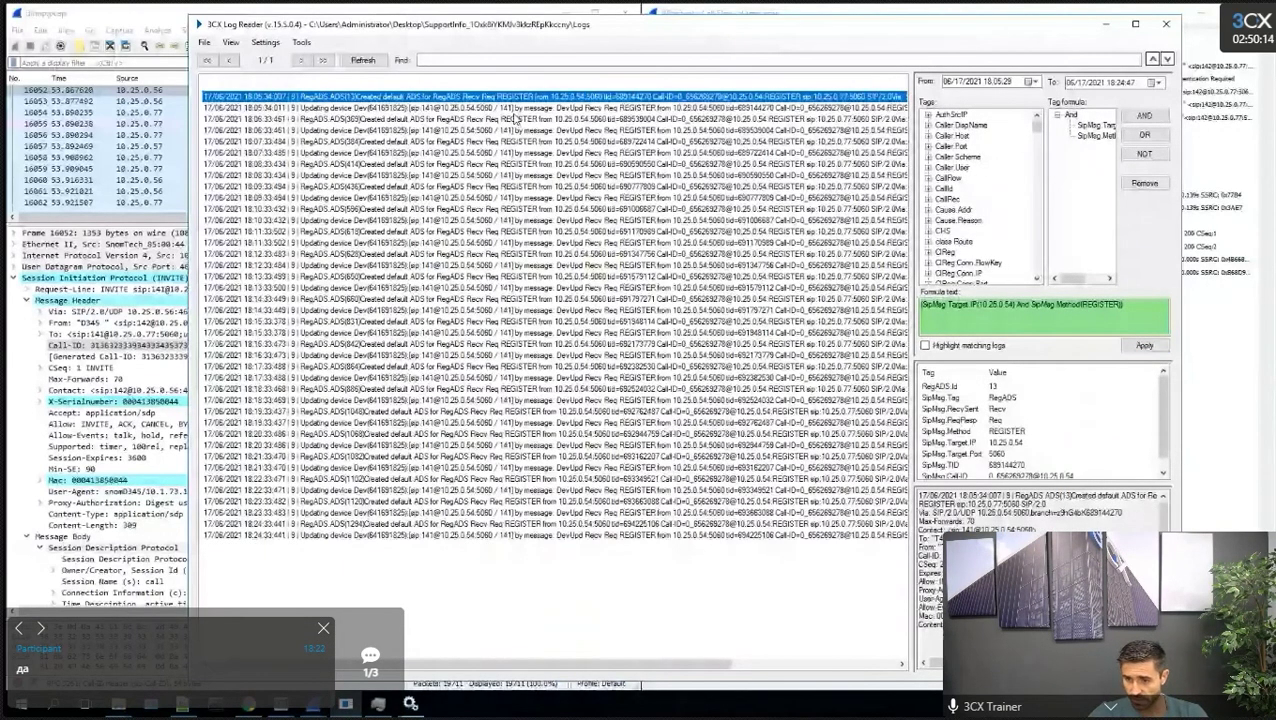
key("Down")
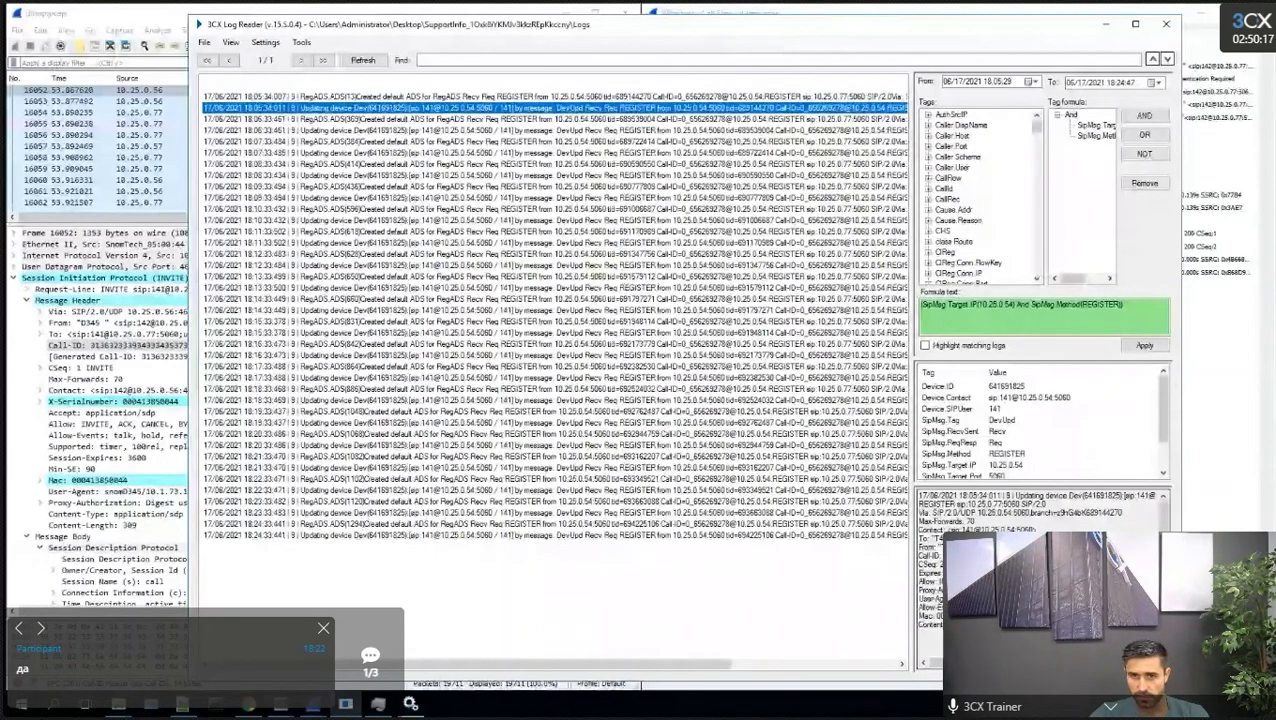
left_click(641, 121)
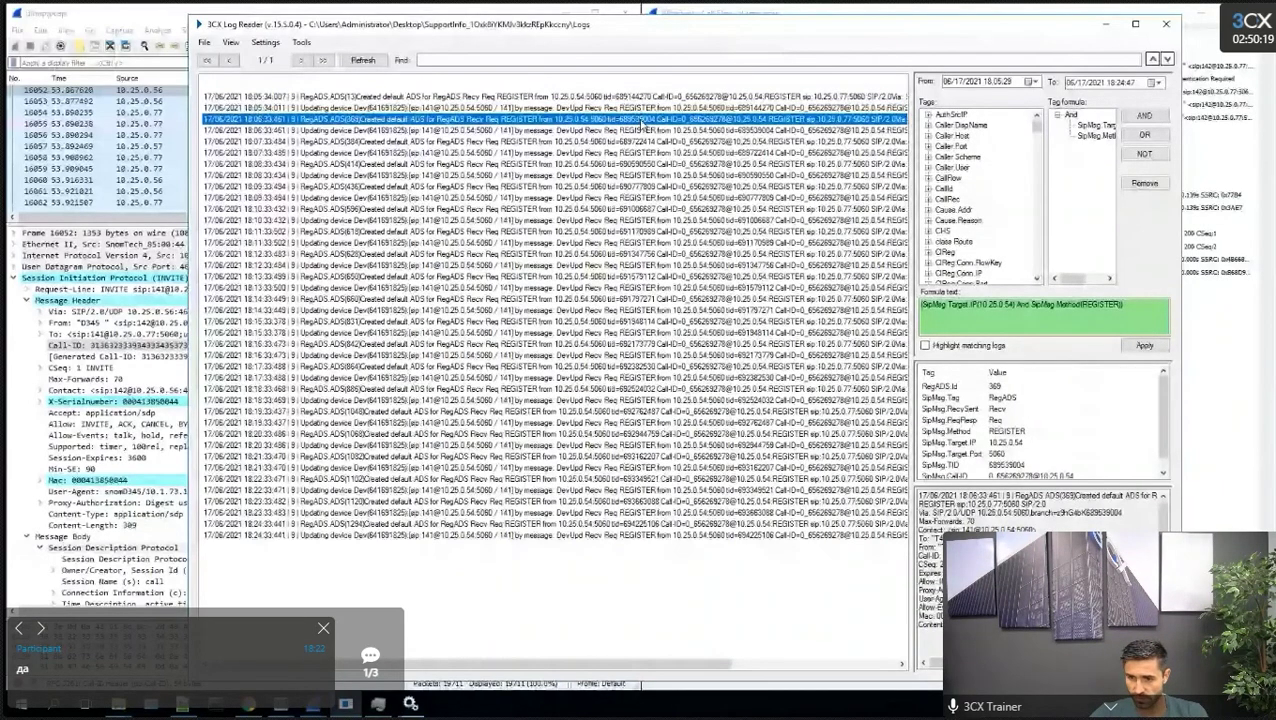
key("Down")
key("Down")
key("Down")
key("Down")
key("Down")
key("Down")
key("Down")
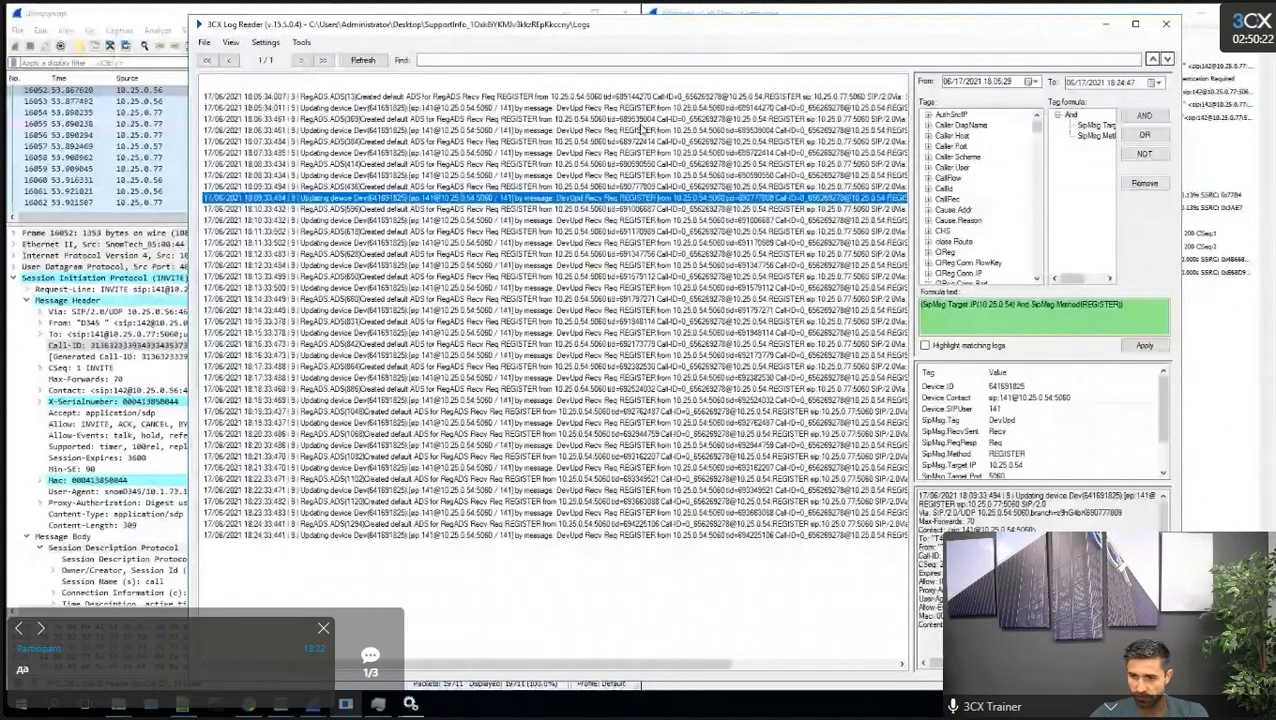
key("Down")
key("Down")
key("Down")
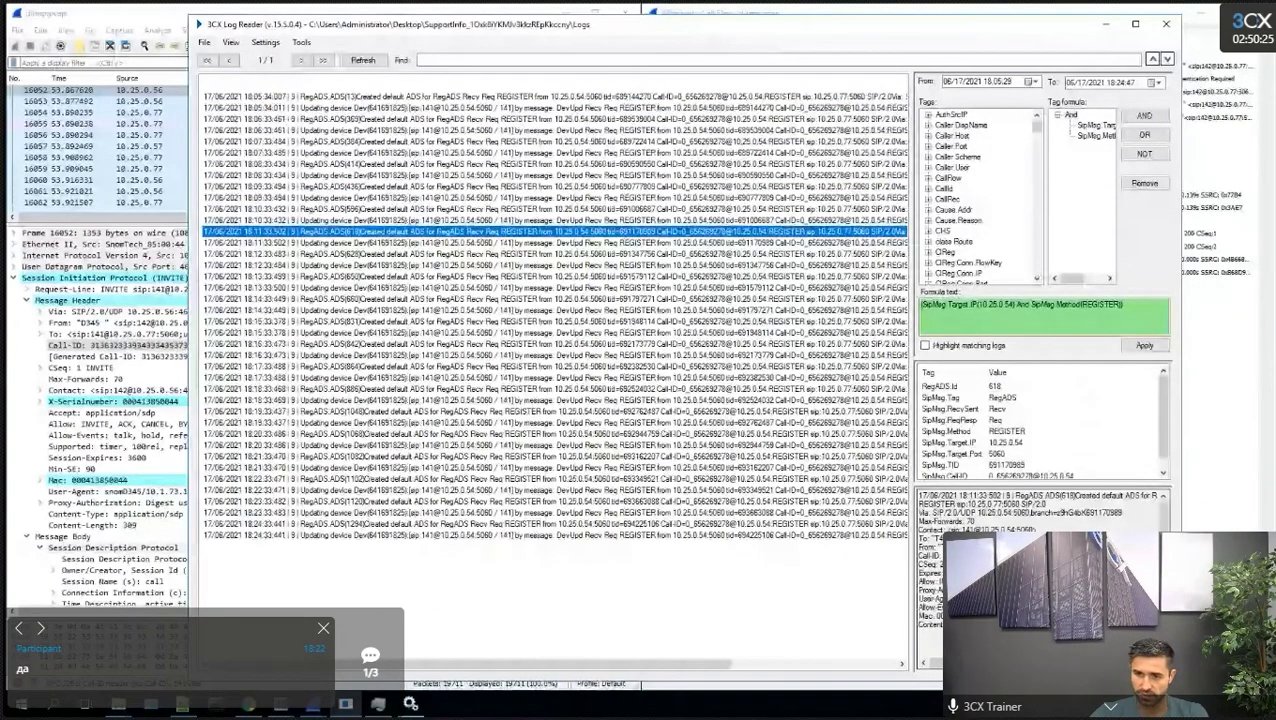
key("Down")
key("Down")
key("Down")
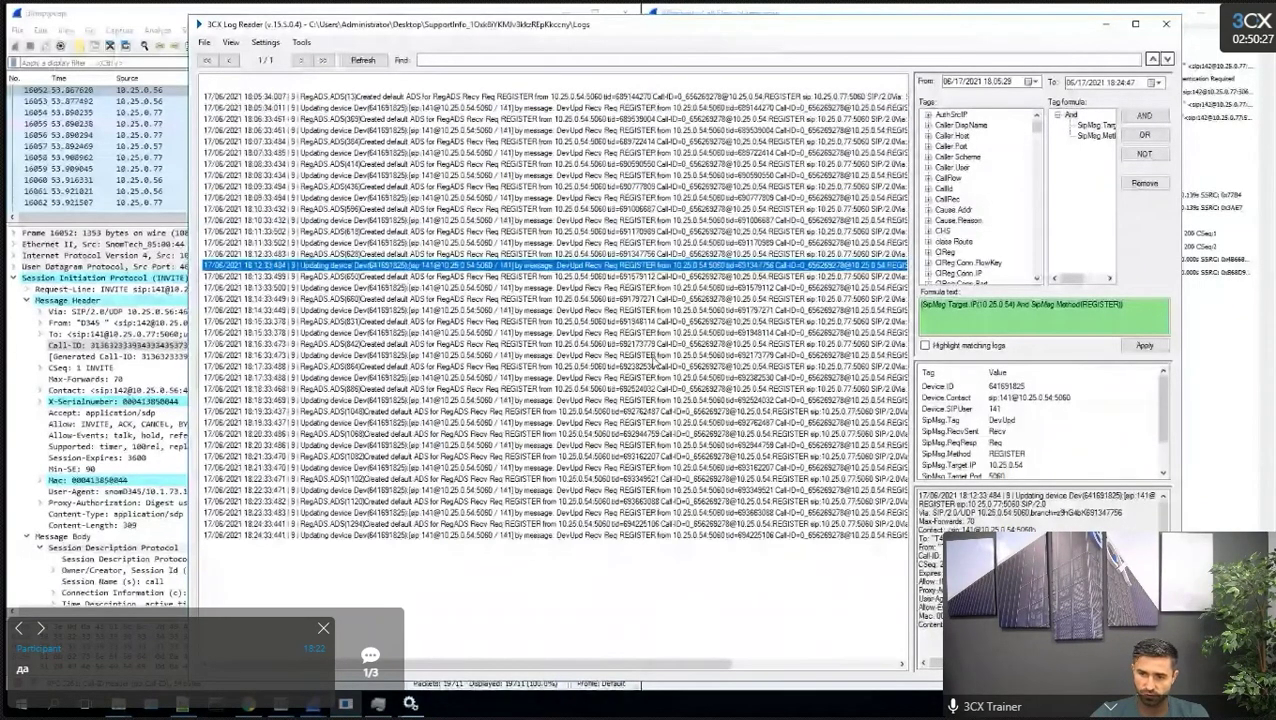
left_click(606, 410)
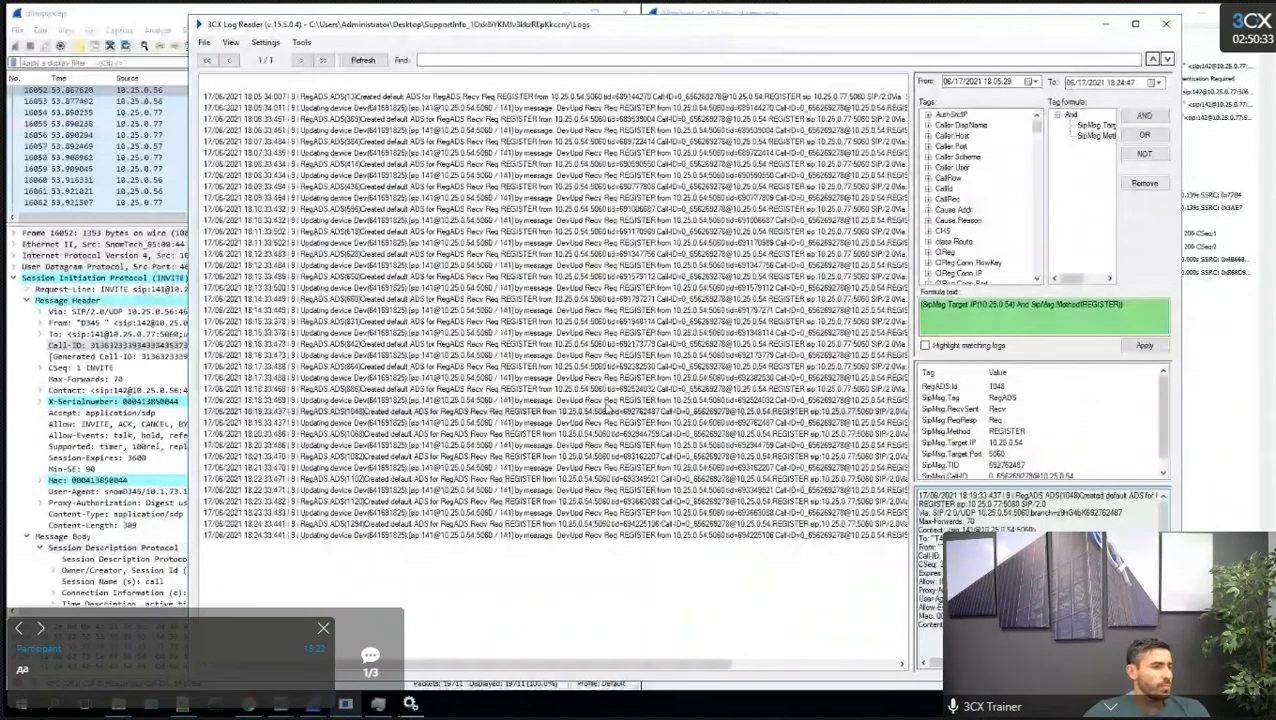
key("End")
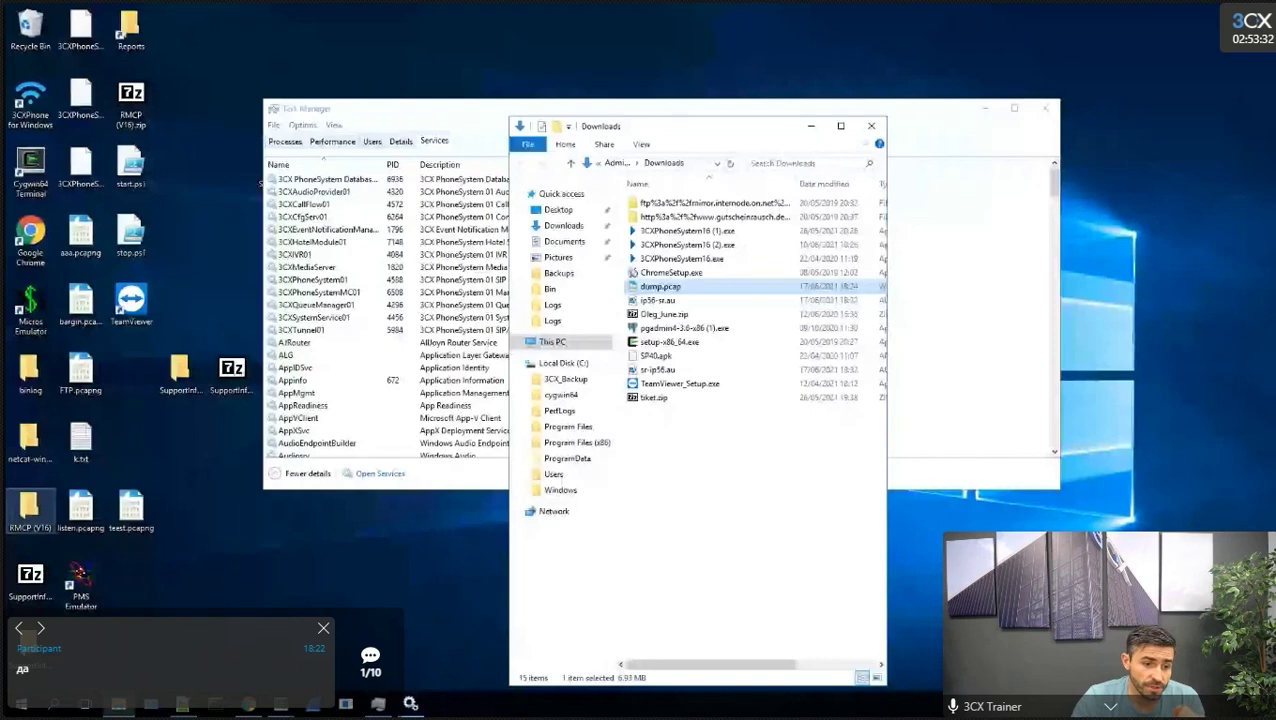
Search '3cx bin log' in a new Chrome tab and open the 3CX Log Viewer guide.
left_click_drag(158, 350, 300, 585)
key("alt+Tab")
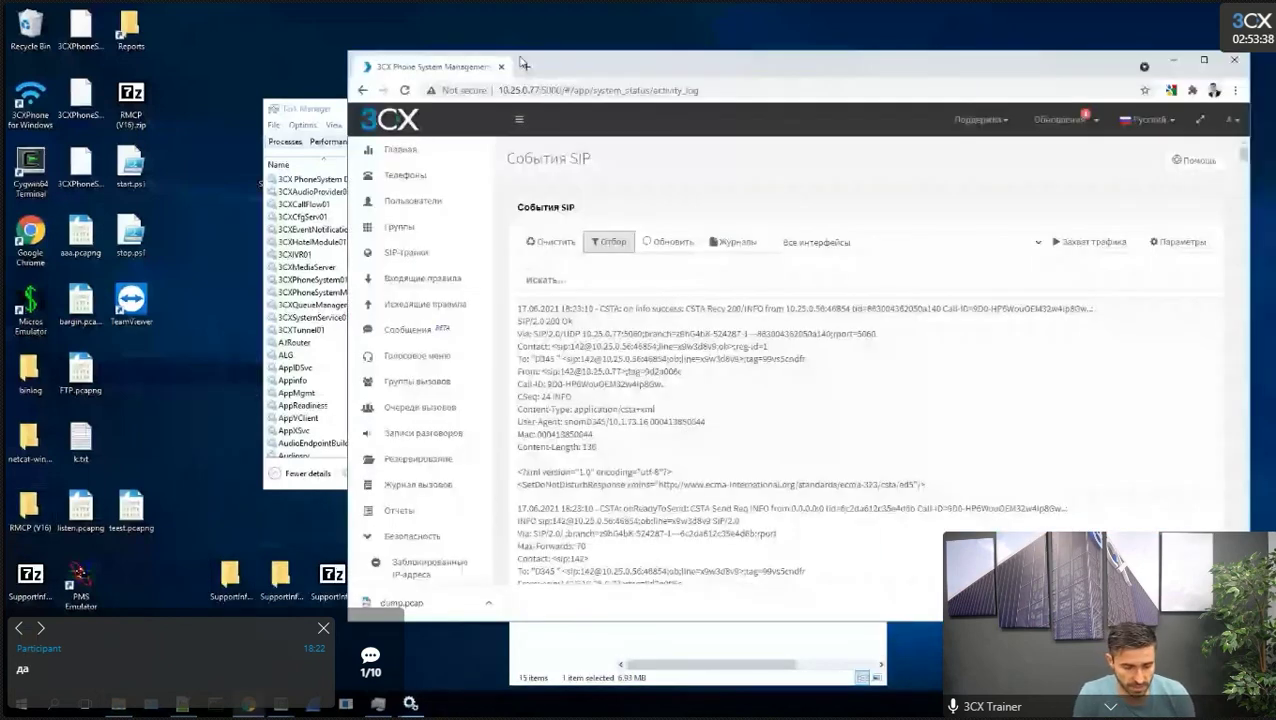
left_click(524, 65)
type("3cx bin log")
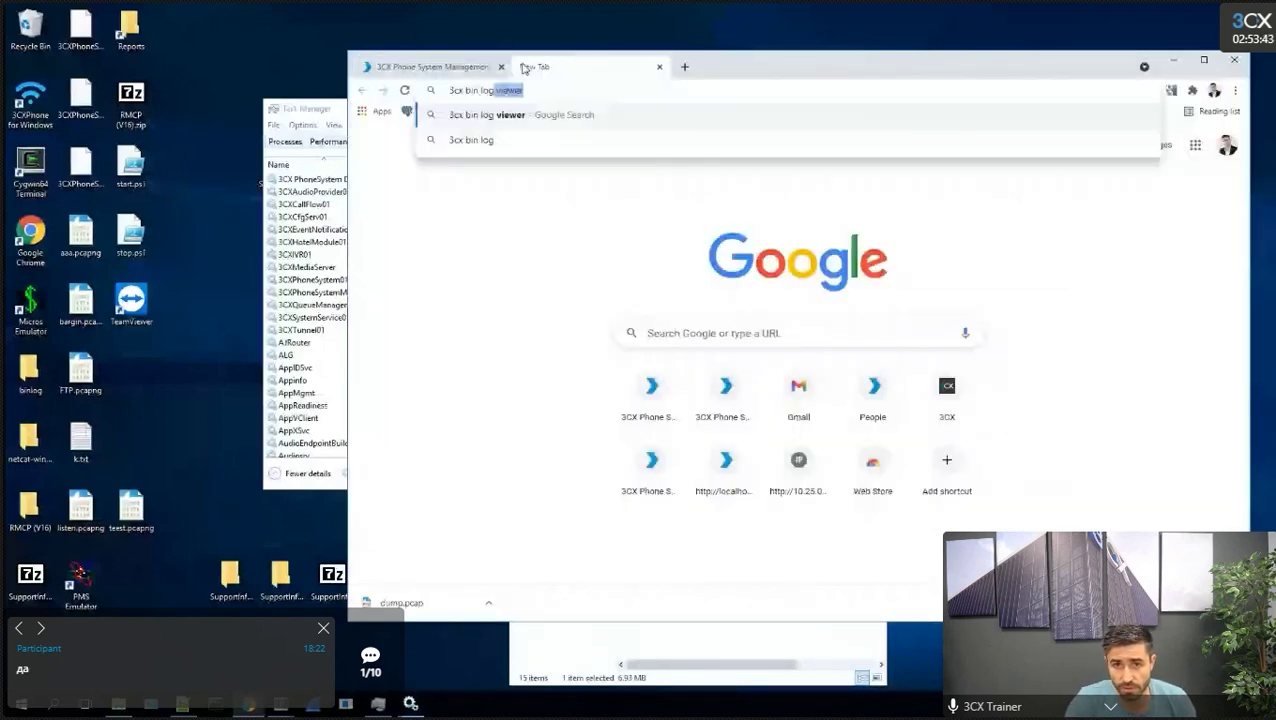
key("Return")
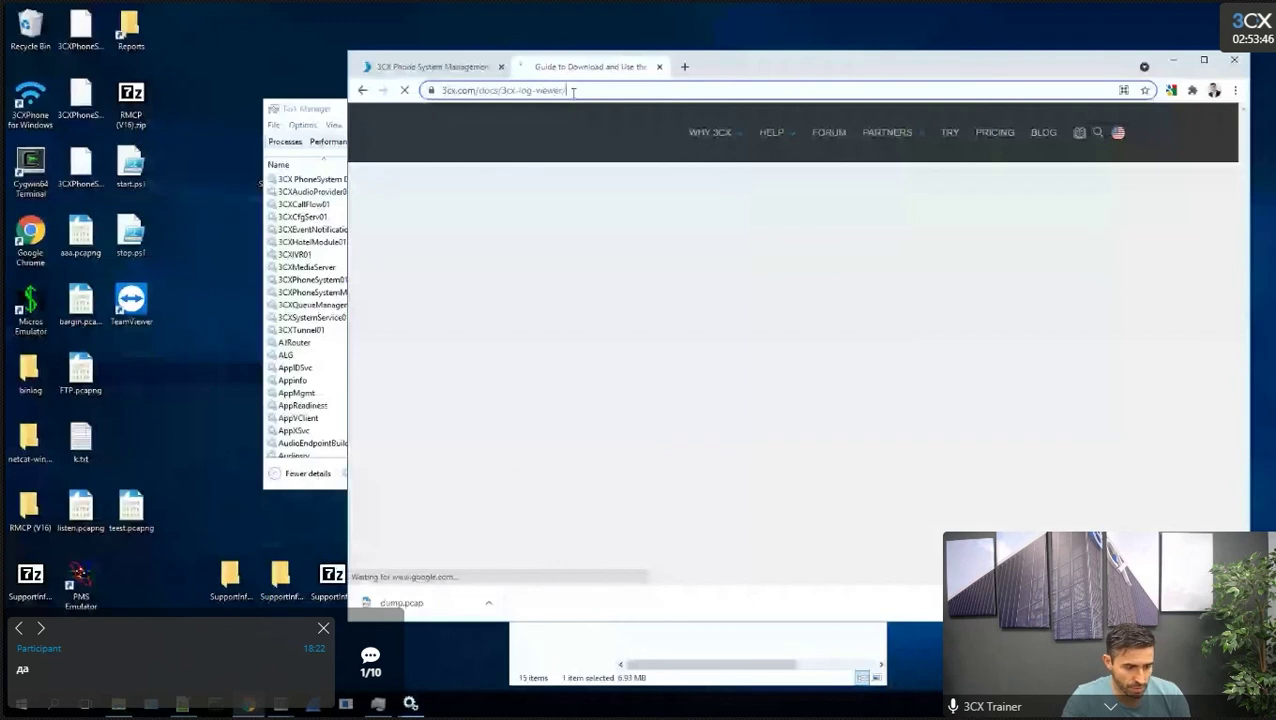
left_click(573, 90)
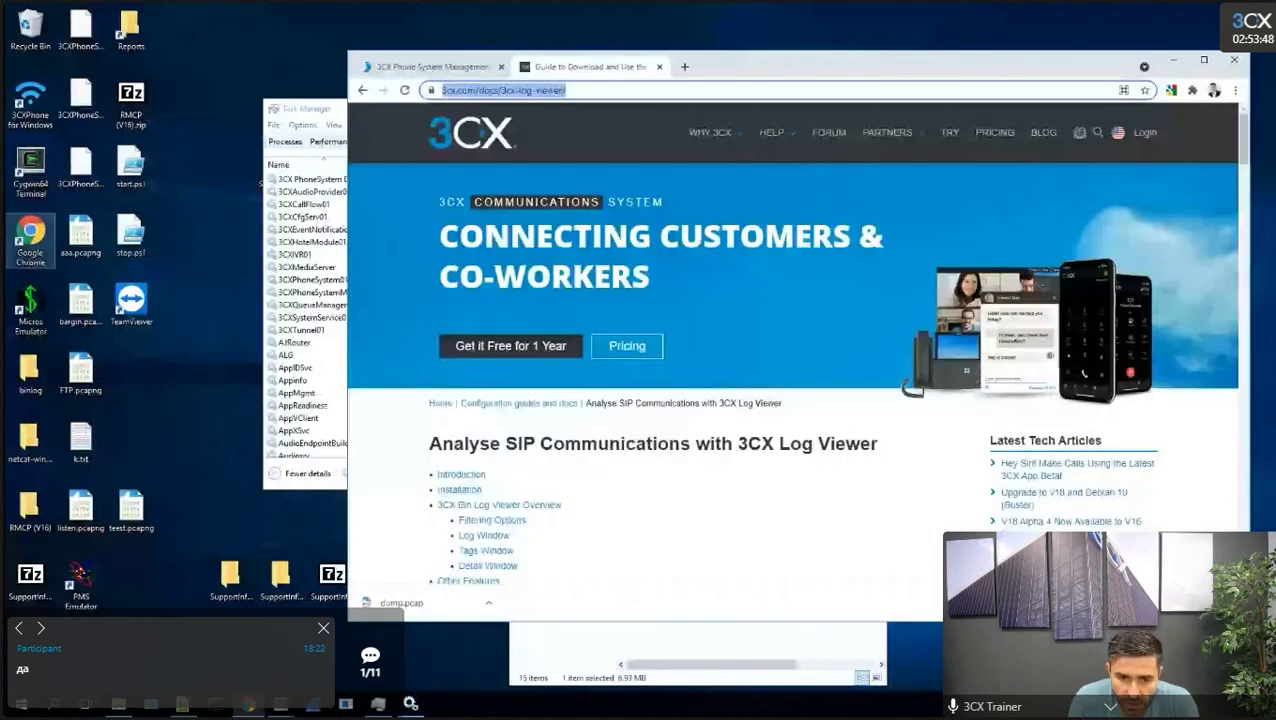